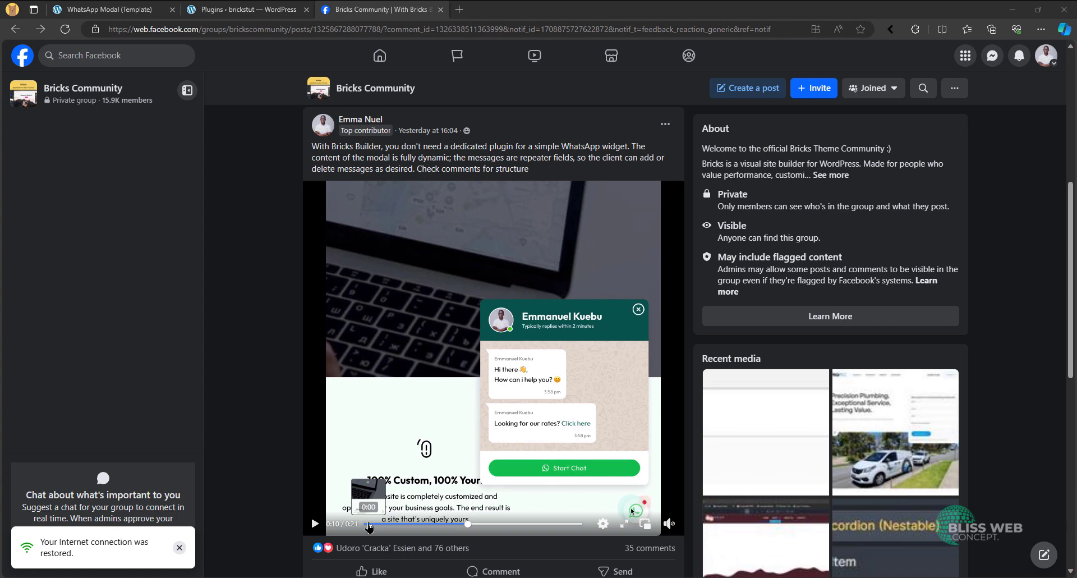
- Replay the WhatsApp widget demo video in the Bricks Community post from the beginning
click(368, 527)
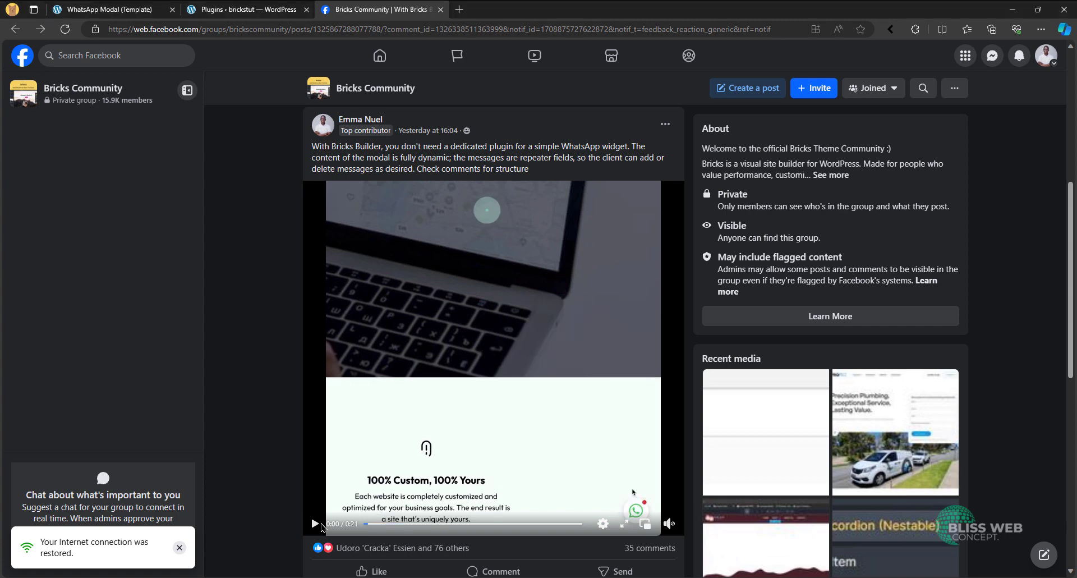
click(314, 524)
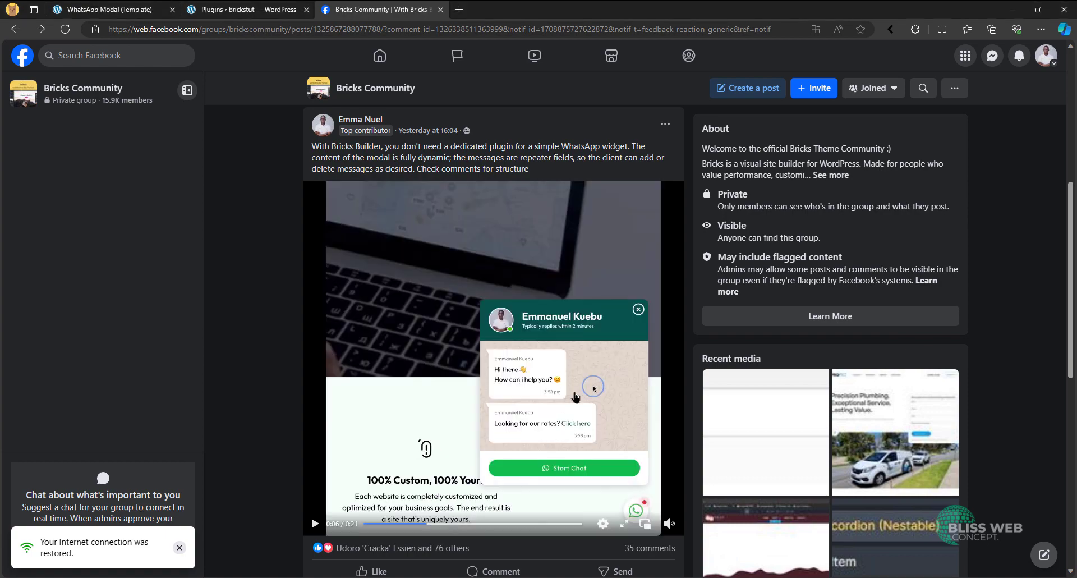
- Review the Advanced Custom Fields PRO entry among the installed WordPress plugins and return to the demo post
click(241, 9)
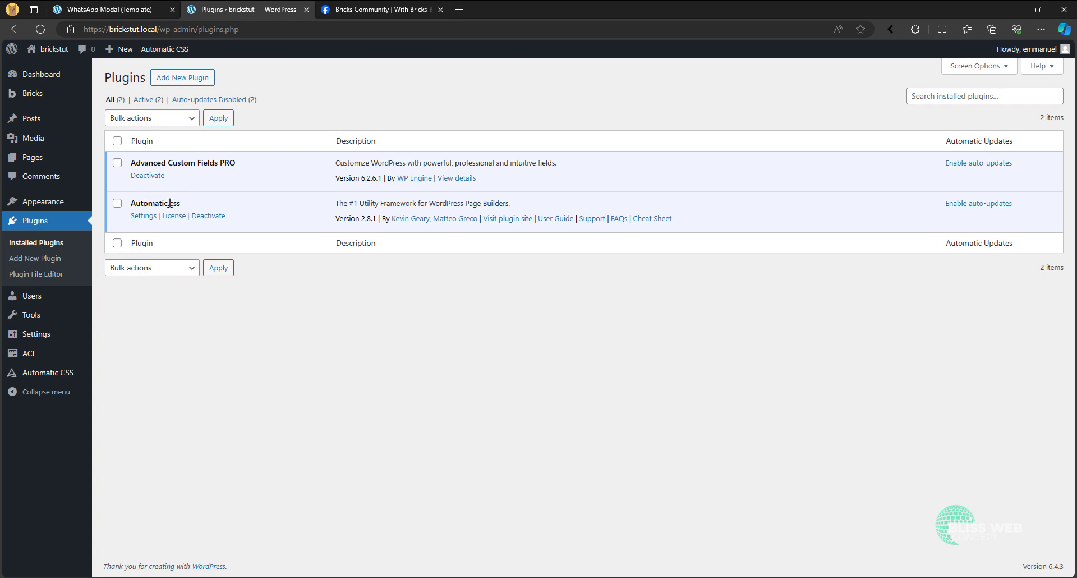
double_click(132, 163)
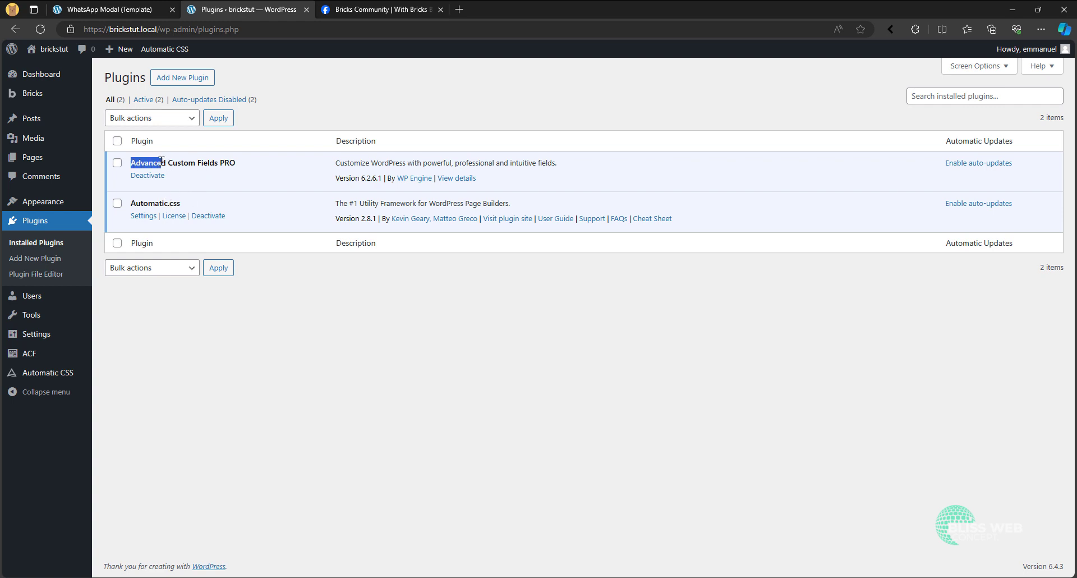
click(219, 165)
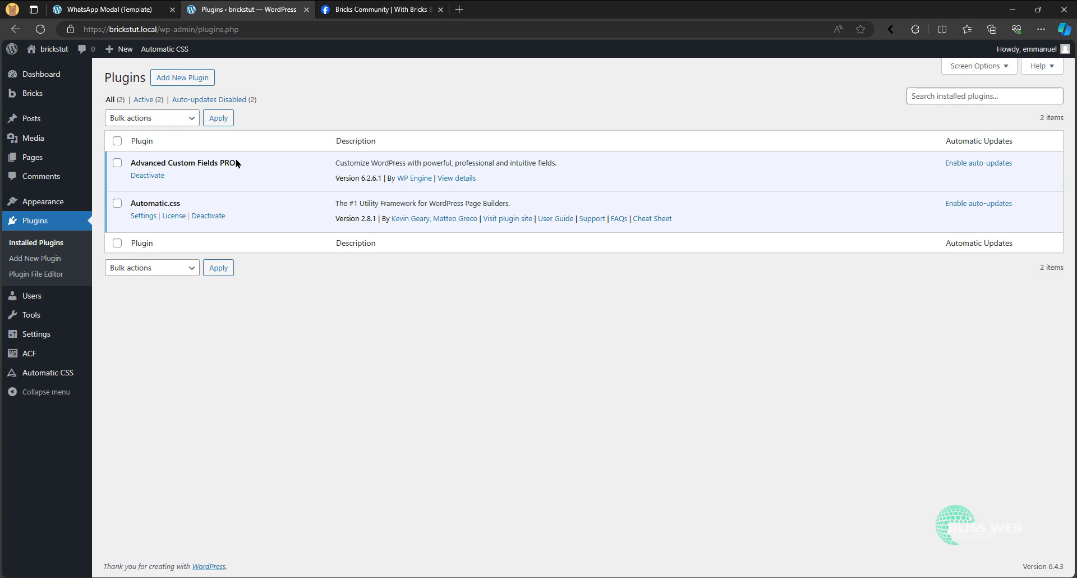
click(418, 5)
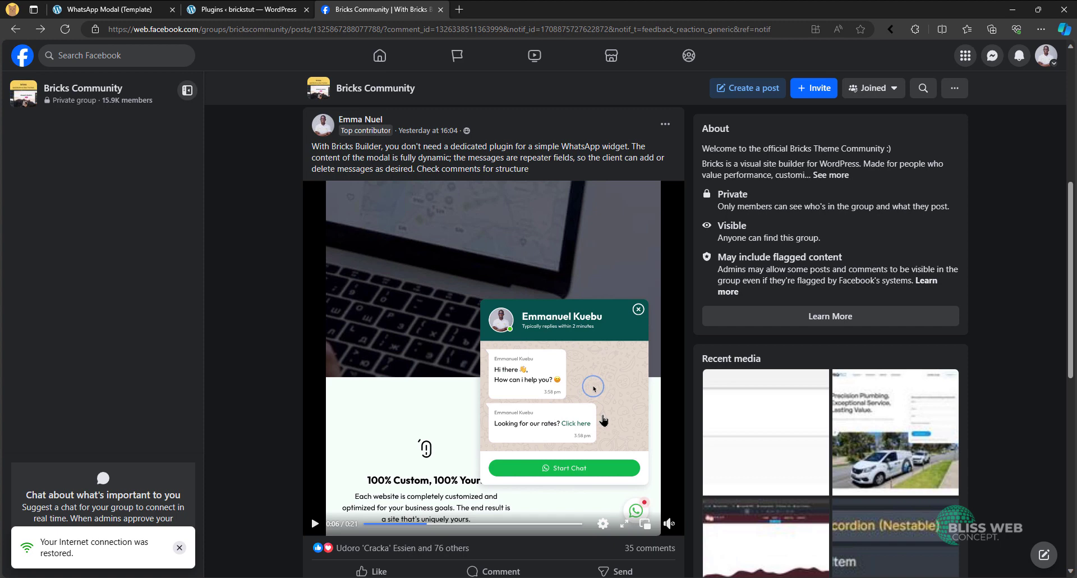
- Check the WhatsApp Modal template's title and type on its WordPress edit page, and reopen it in the Bricks builder
click(247, 9)
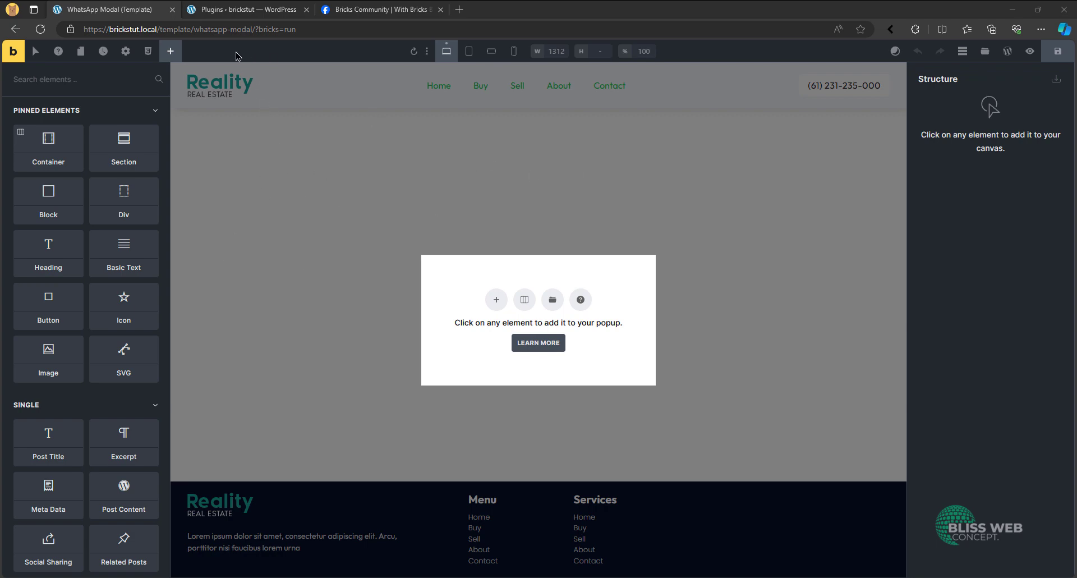
click(1008, 51)
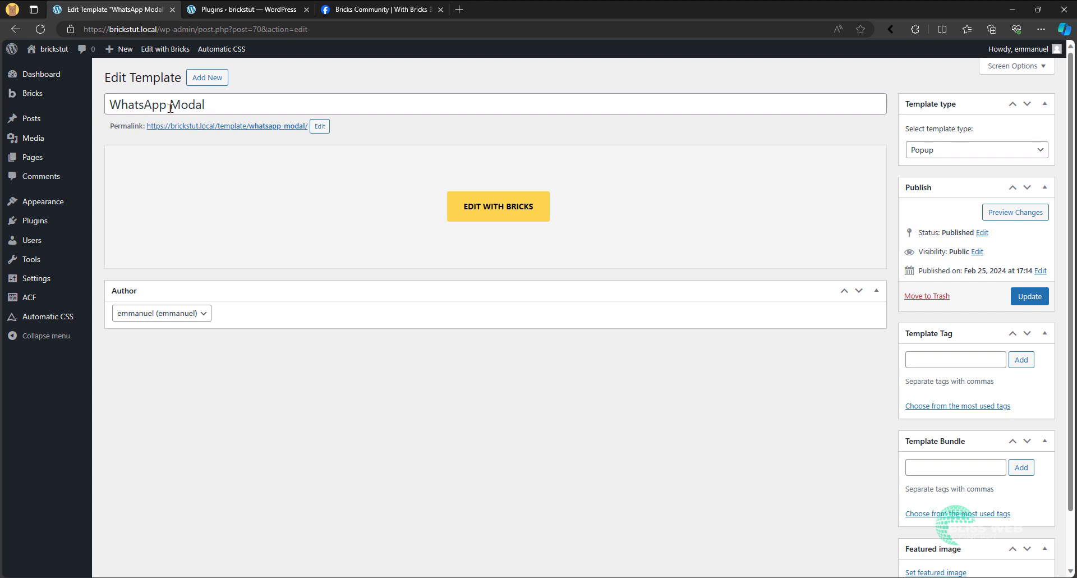
mouse_move(91, 100)
click(501, 212)
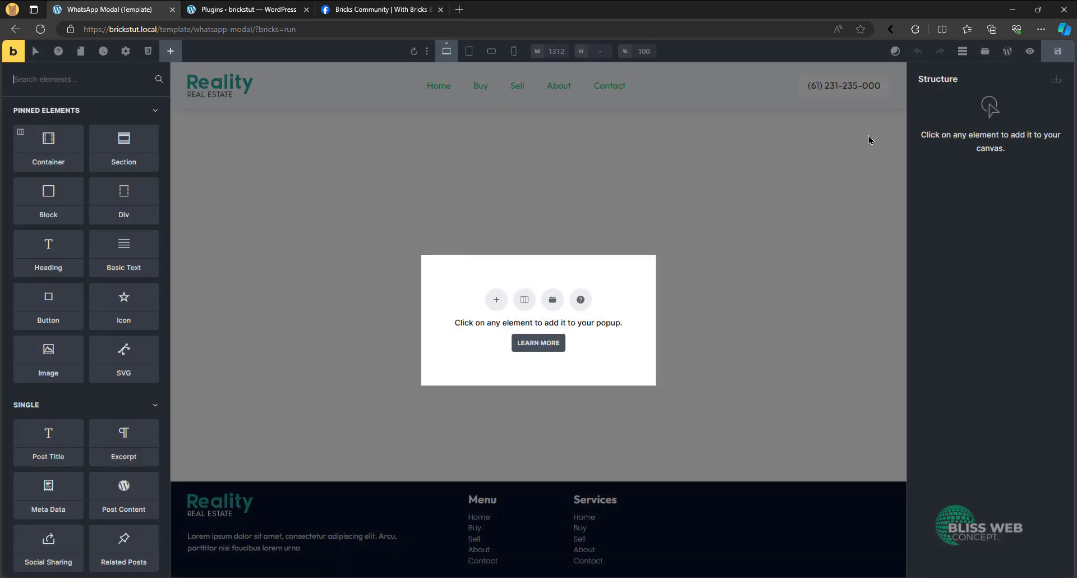
- Add a Block to the empty popup and rename it Whatsapp Modal
click(48, 206)
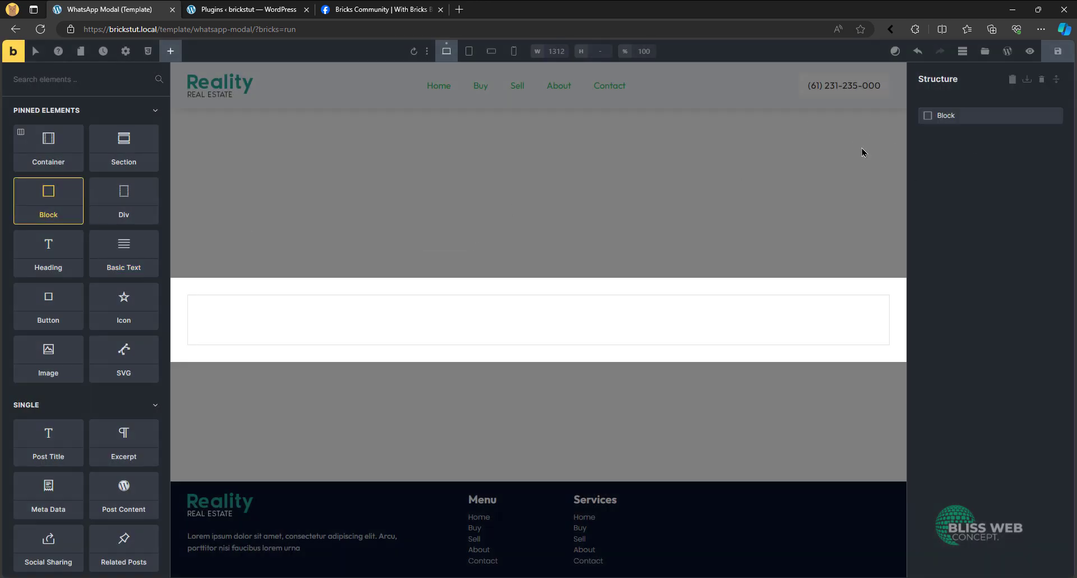
click(949, 115)
text(What)
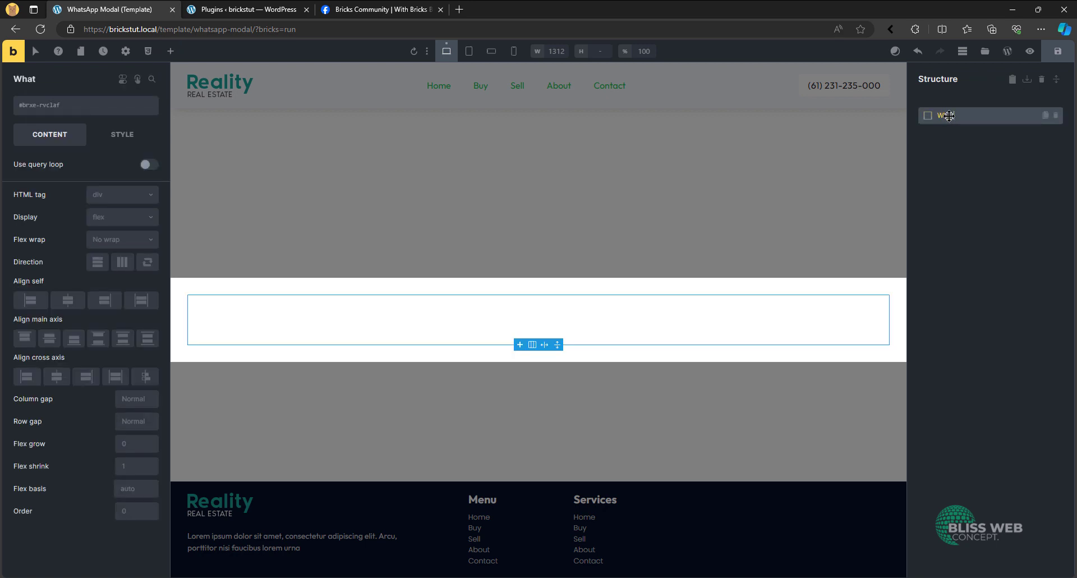
text(sapp Modal)
key(Return)
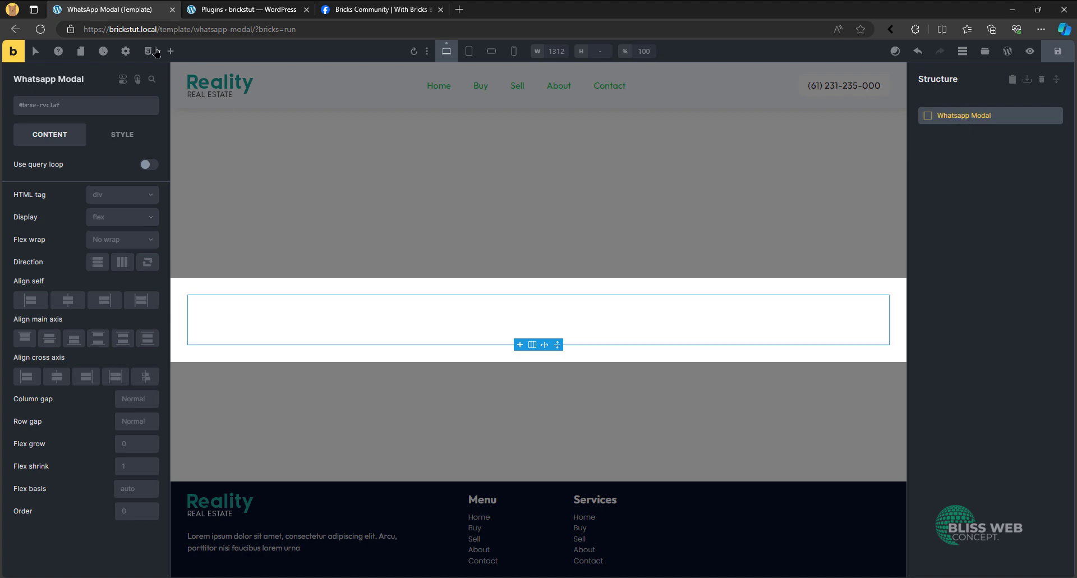
- Consult the demo post's widget layout and add three Blocks inside the Whatsapp Modal block
click(361, 7)
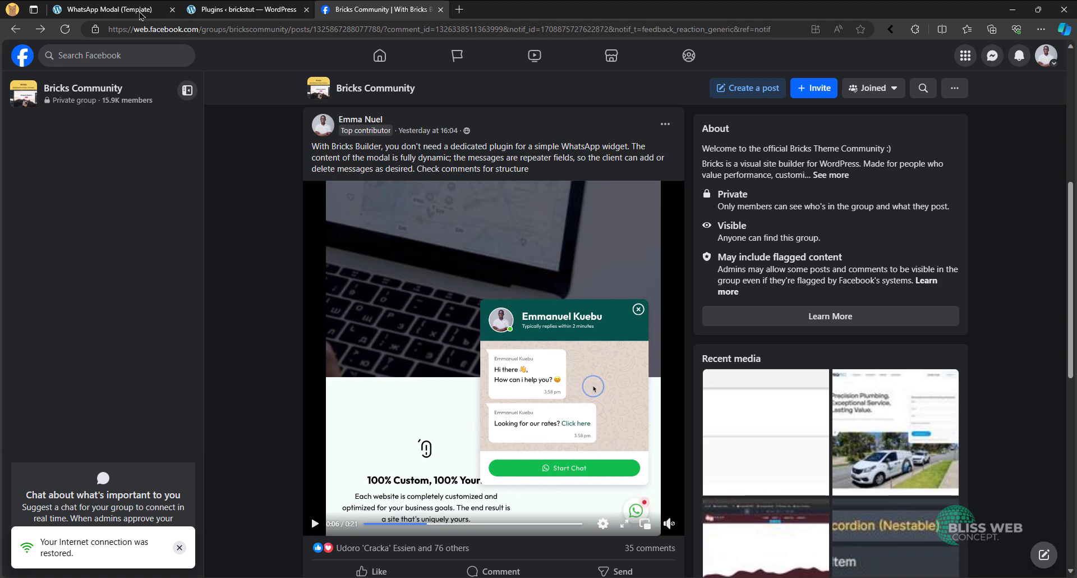
click(112, 9)
click(170, 51)
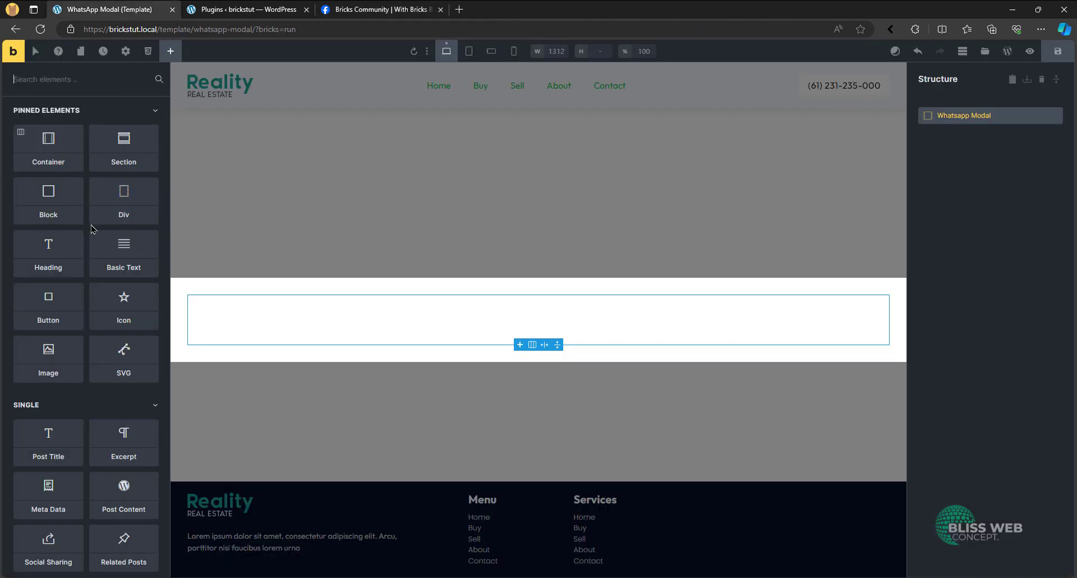
double_click(65, 215)
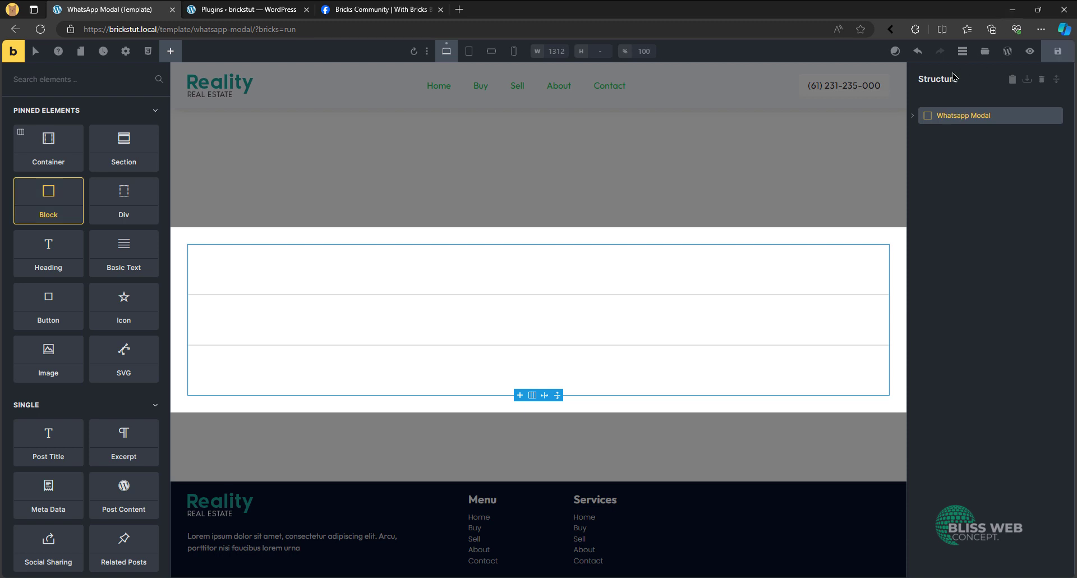
- Rename the three blocks nested in Whatsapp Modal as Header, Body and Footer, in that order
click(911, 116)
double_click(969, 136)
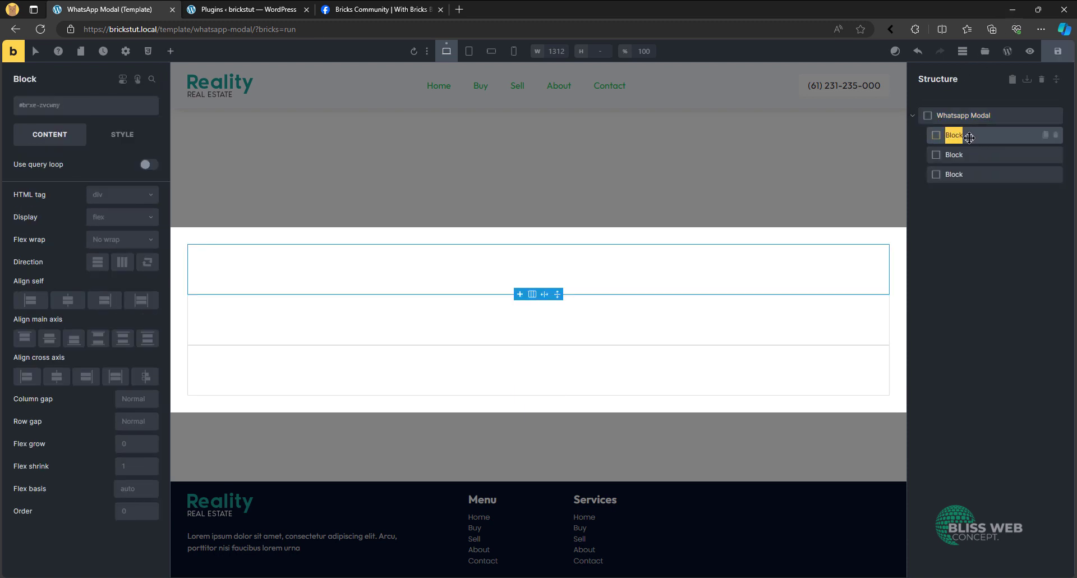
text(HEad)
key(BackSpace)
key(BackSpace)
key(BackSpace)
text(eade)
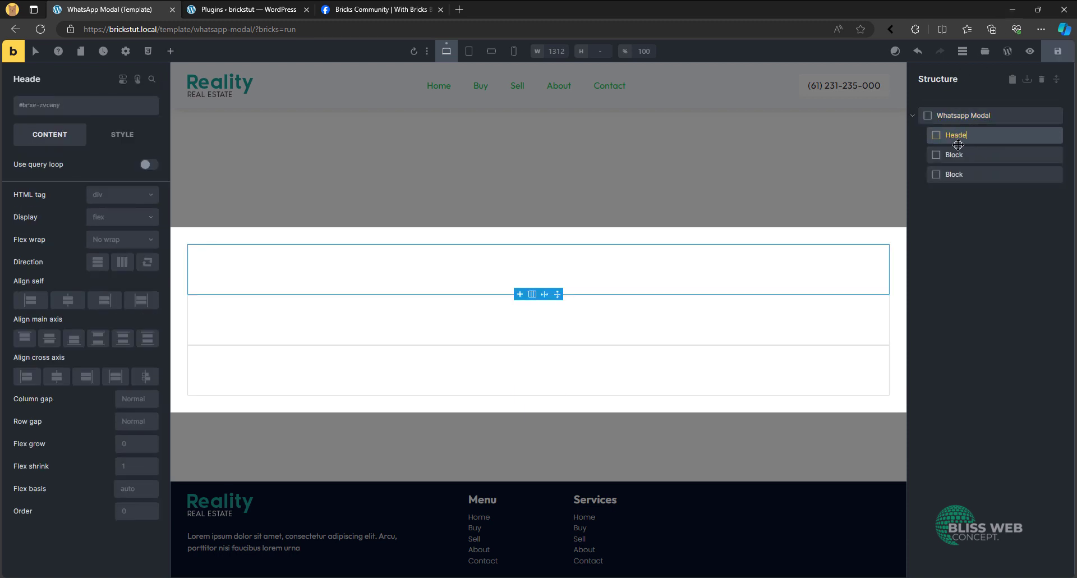
text(r)
double_click(954, 156)
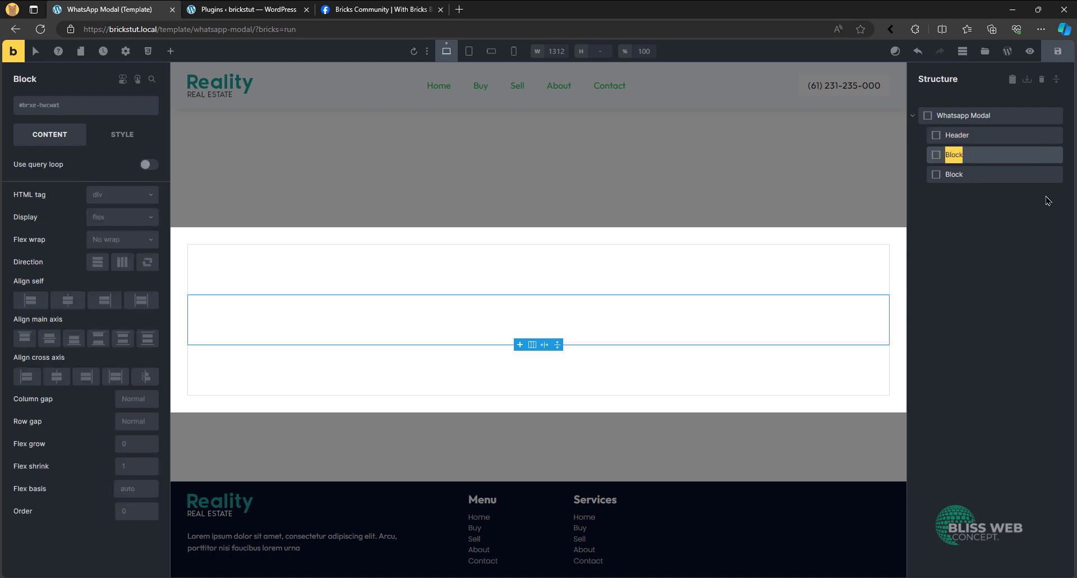
text(Body)
double_click(1026, 177)
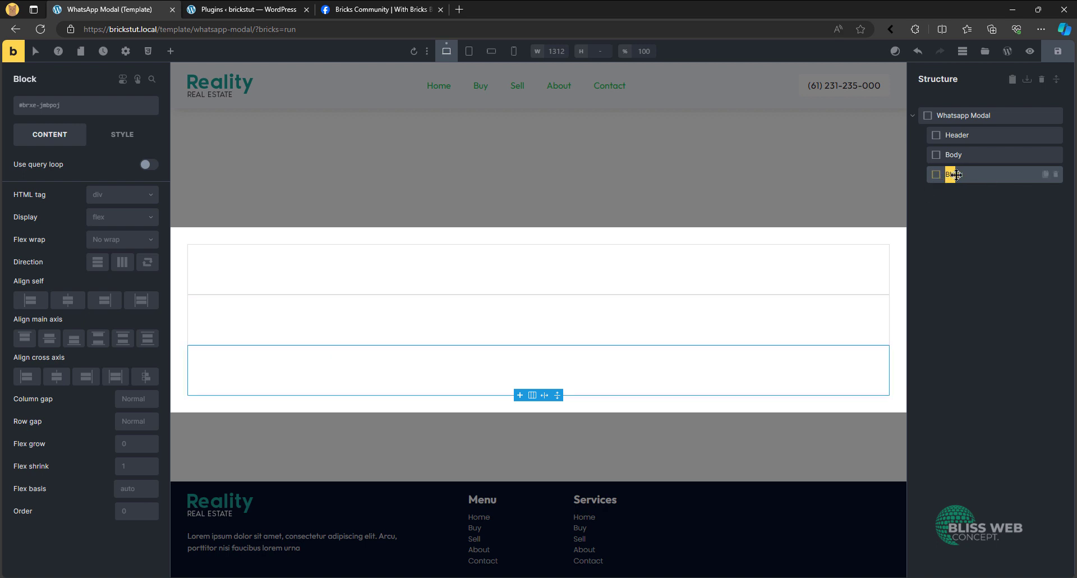
text(Footer)
- Add a Div, a Block and an SVG inside Header, consulting the demo post and closing the Plugins page
click(969, 135)
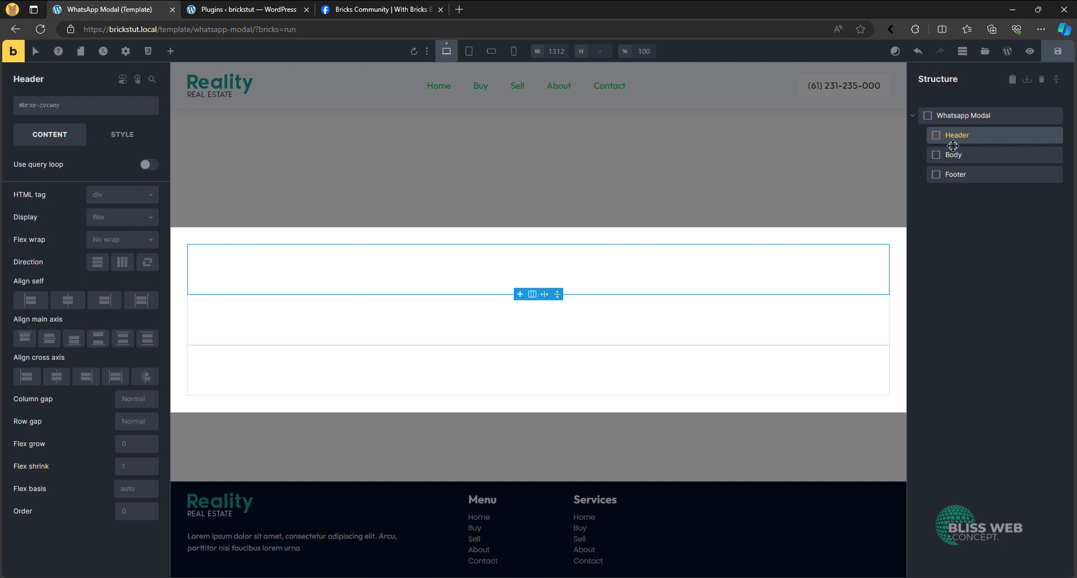
click(169, 54)
click(371, 9)
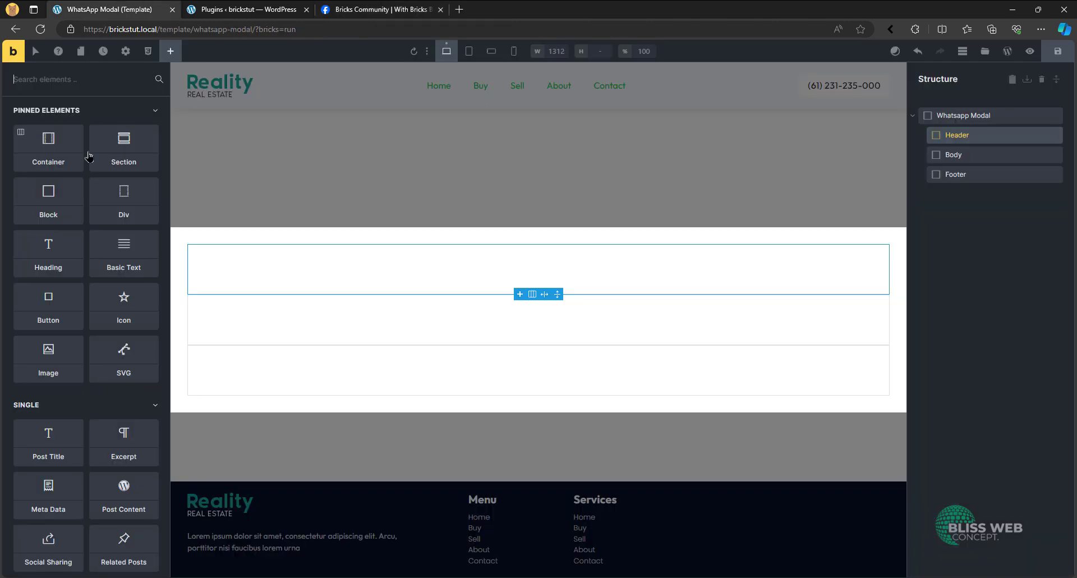
click(137, 7)
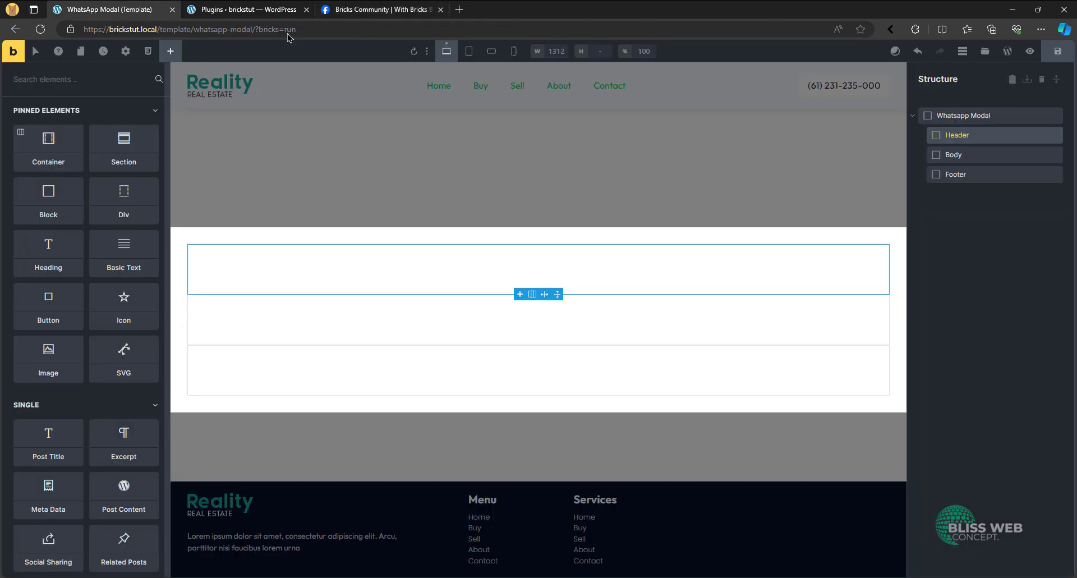
click(306, 10)
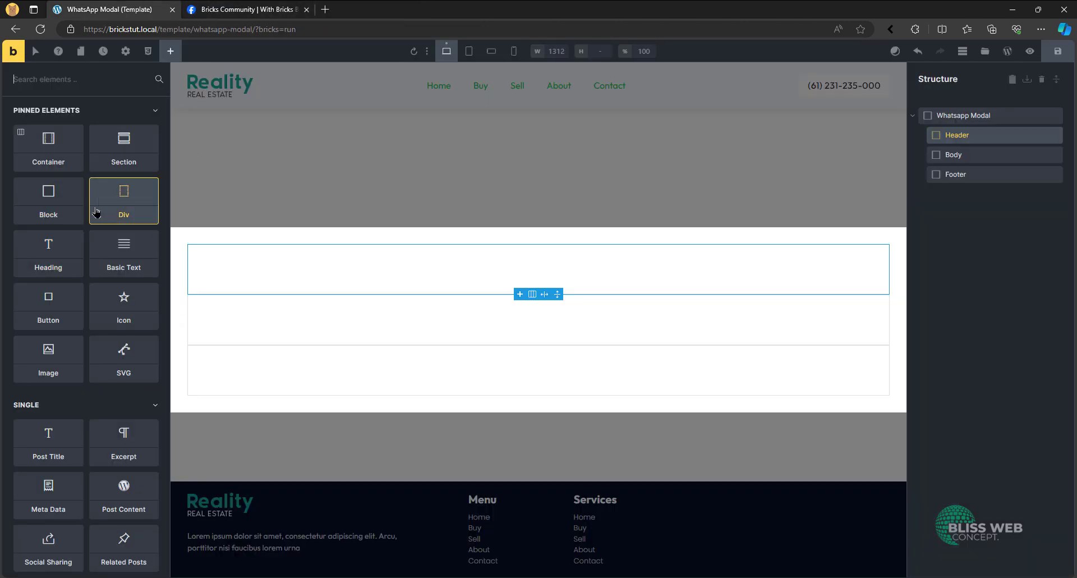
click(115, 216)
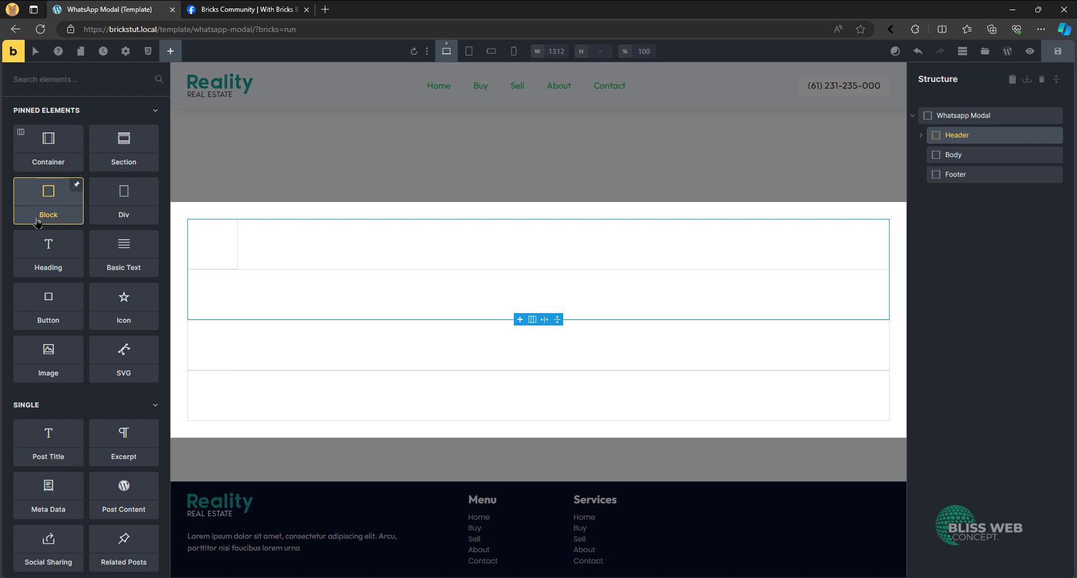
click(125, 368)
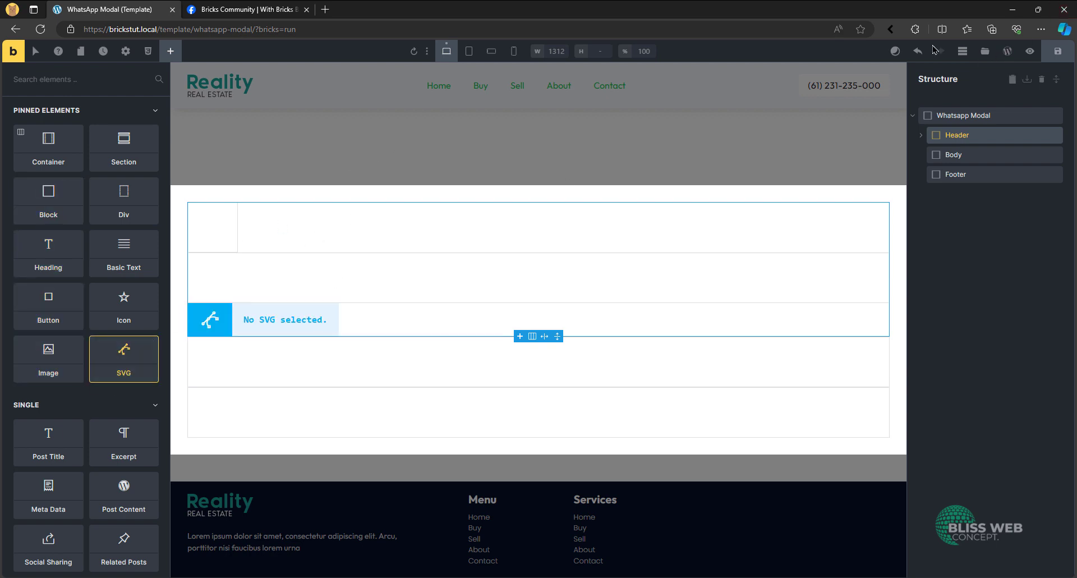
- Rename the Header's Div as Media, its Block as Content and its SVG as Close
click(921, 135)
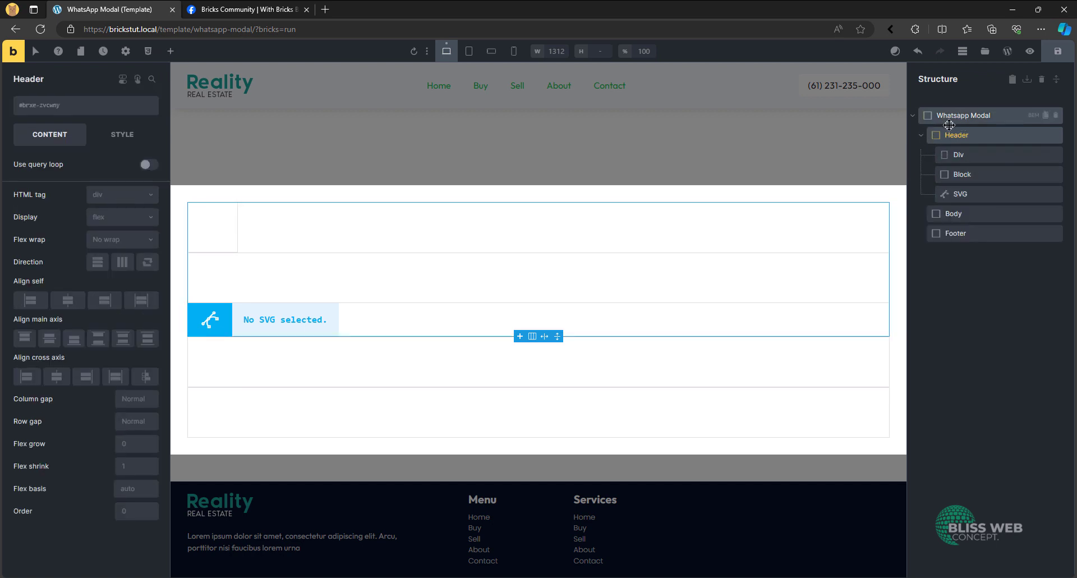
double_click(976, 154)
text(Me)
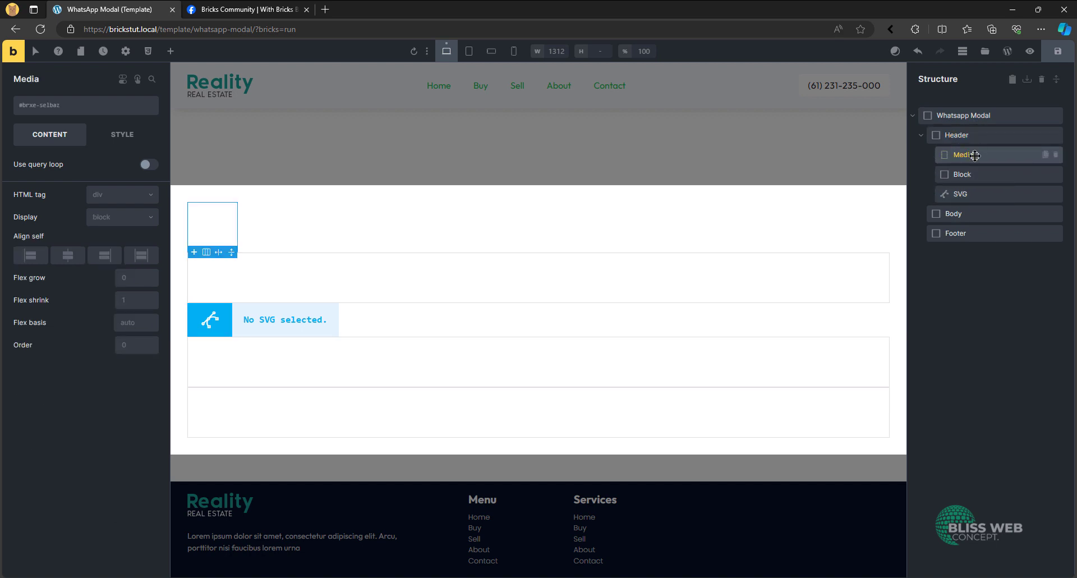
text(dia)
double_click(977, 175)
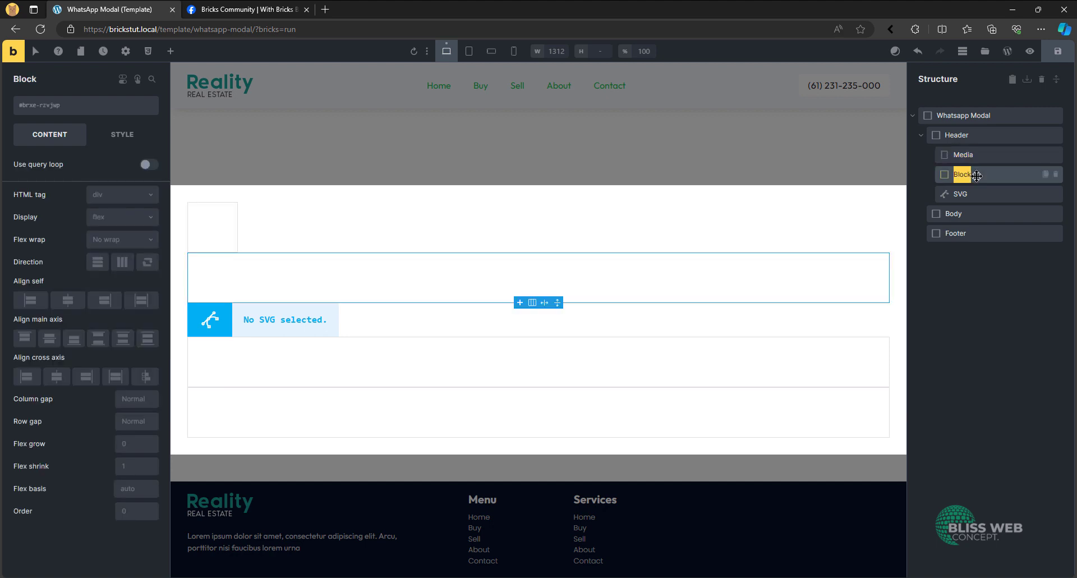
text(Content)
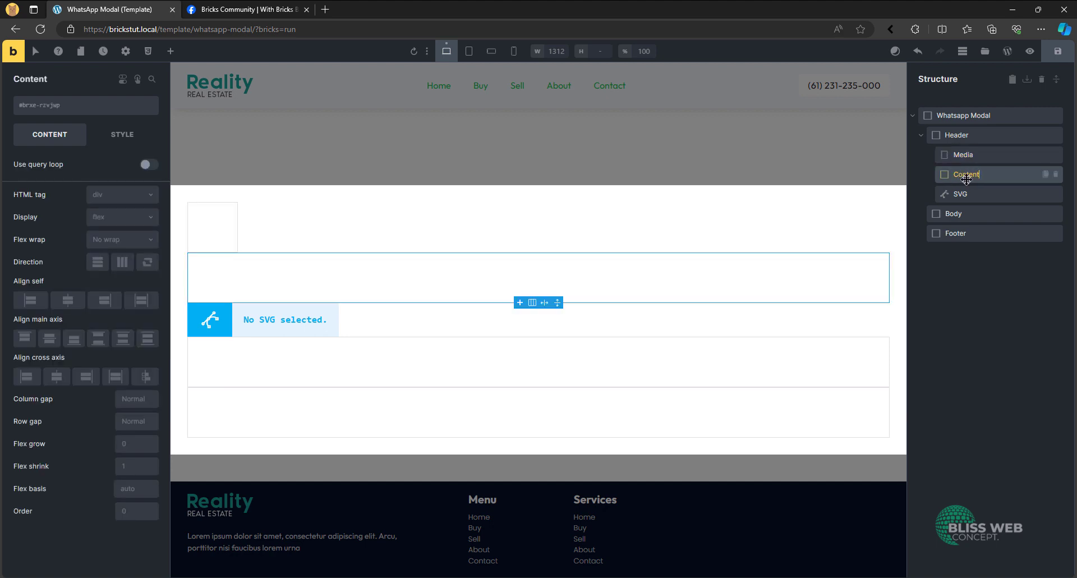
double_click(970, 194)
text(Close)
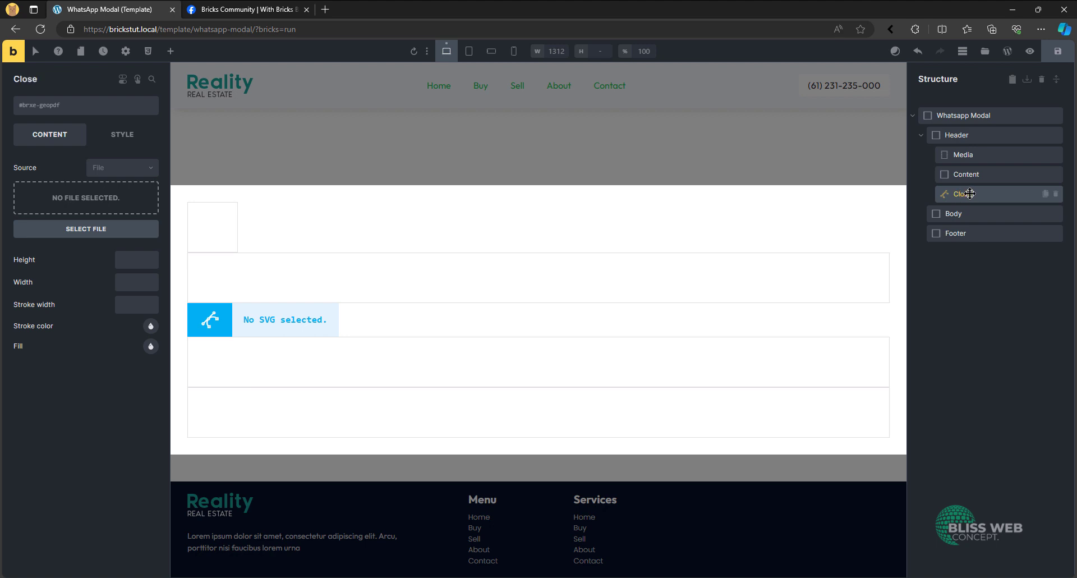
- Add an Image element inside the Media div of the Header
click(982, 153)
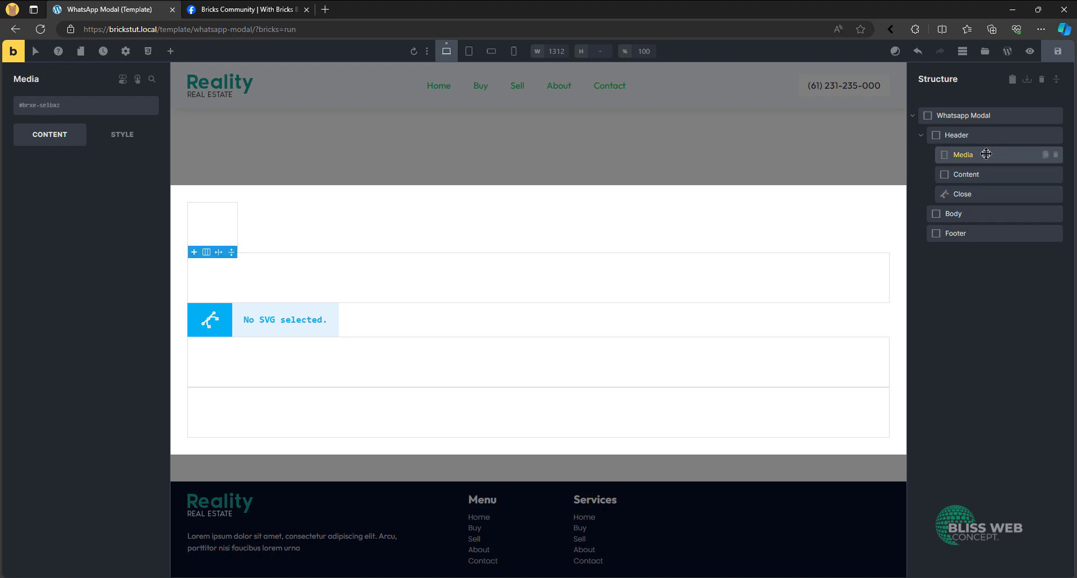
click(175, 53)
drag(47, 352, 945, 156)
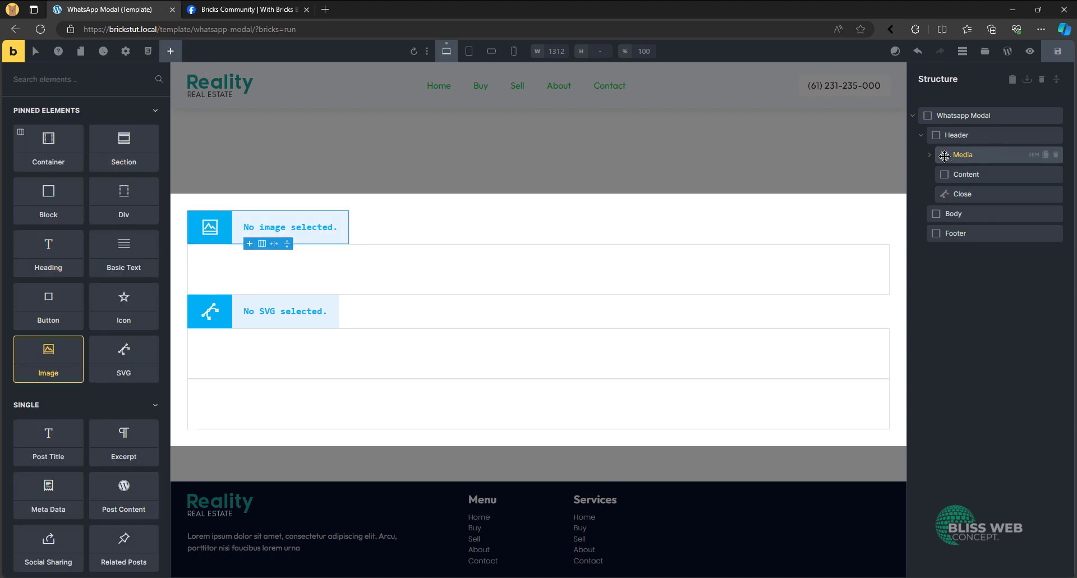
- Add a Heading and a Basic Text element inside the Header's Content block, and select the heading
click(965, 174)
click(171, 51)
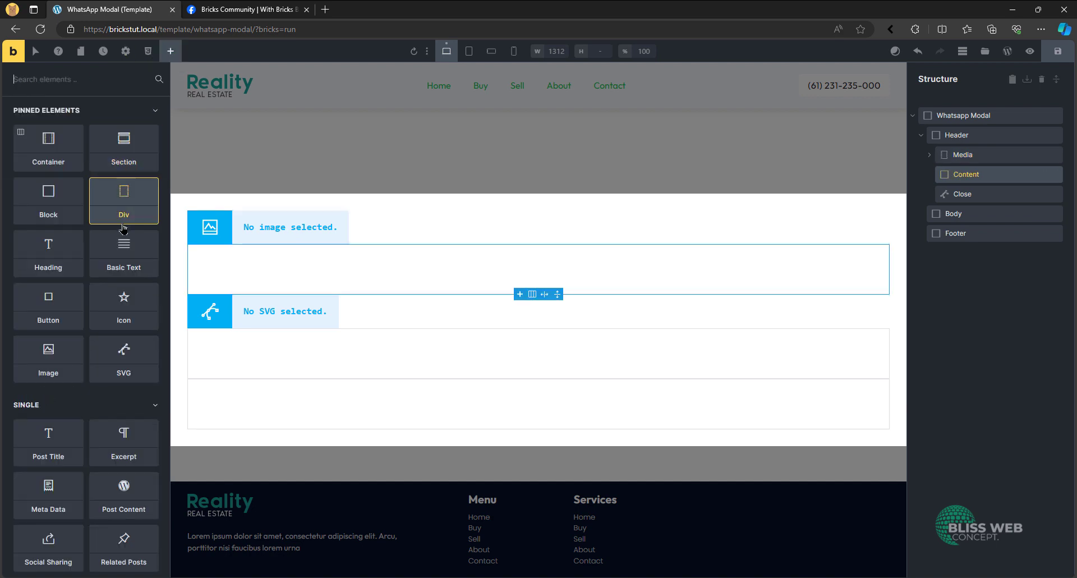
click(63, 258)
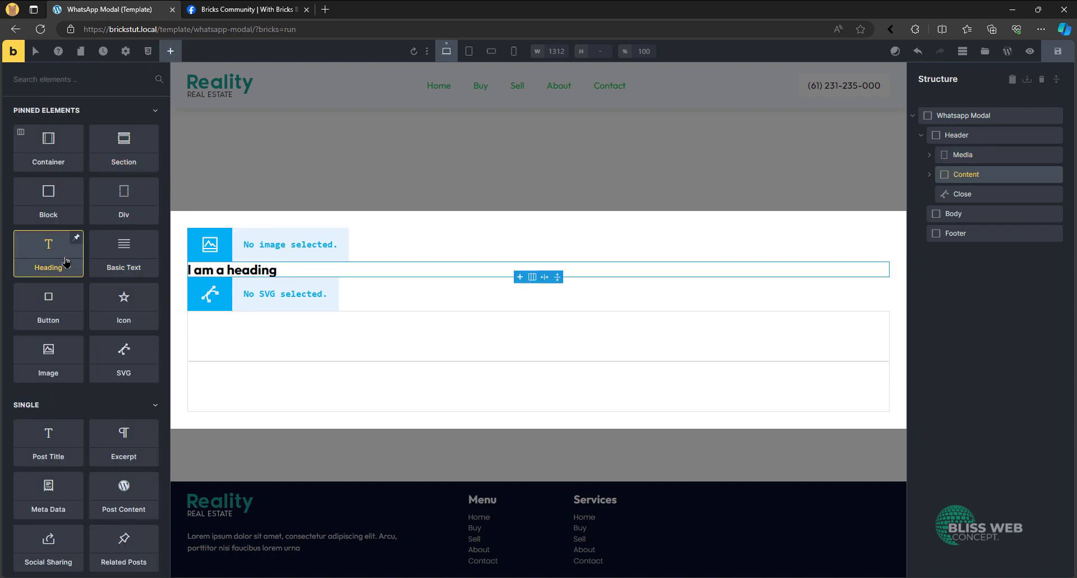
click(118, 266)
click(243, 262)
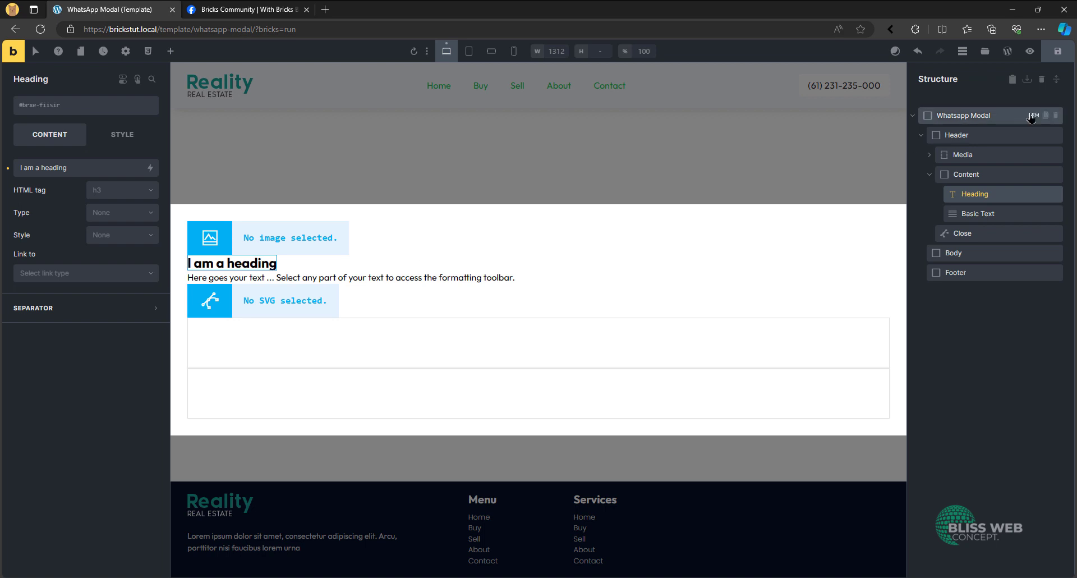
- Rename the heading in the Header's Content block as Main and the basic text as Status, giving Status the p HTML tag
double_click(984, 194)
text(Main)
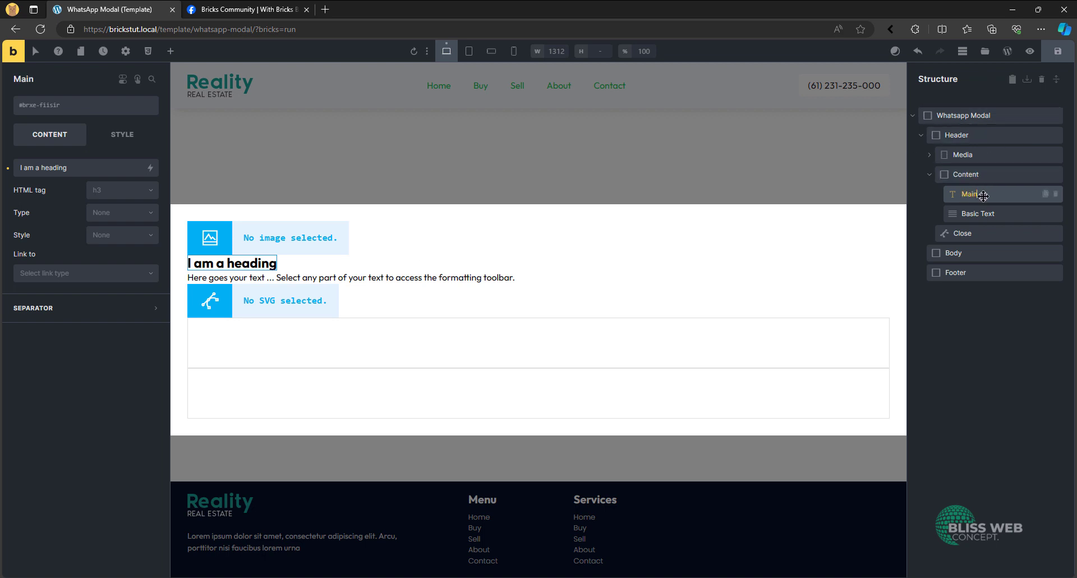
double_click(978, 221)
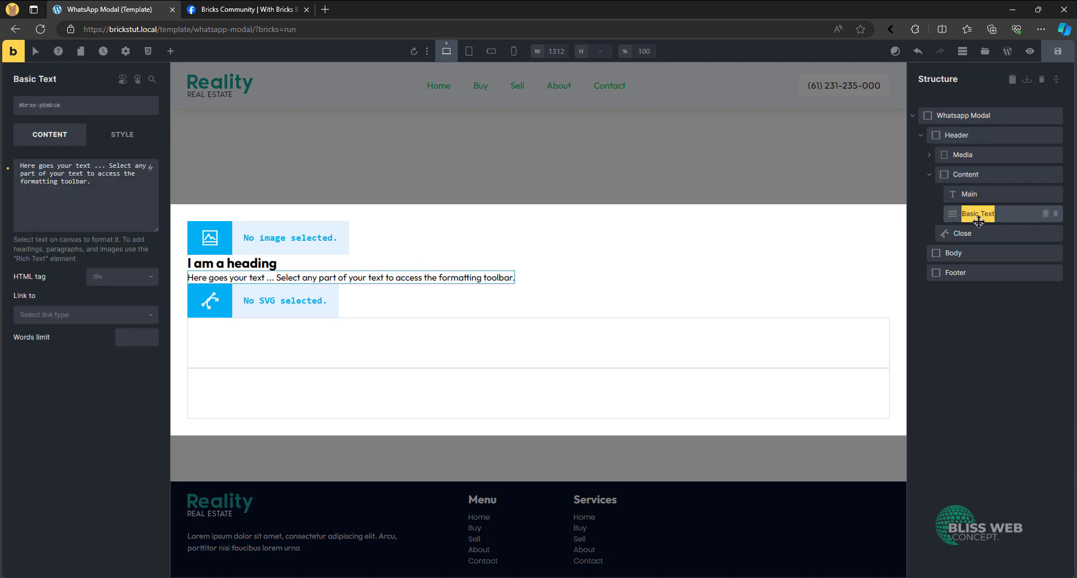
text(Status)
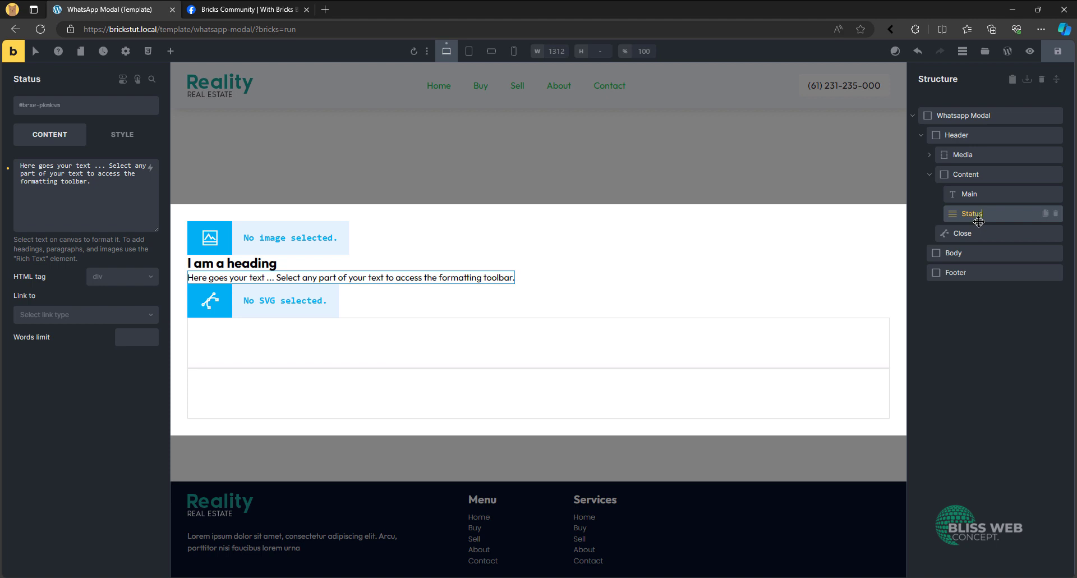
key(Return)
click(125, 276)
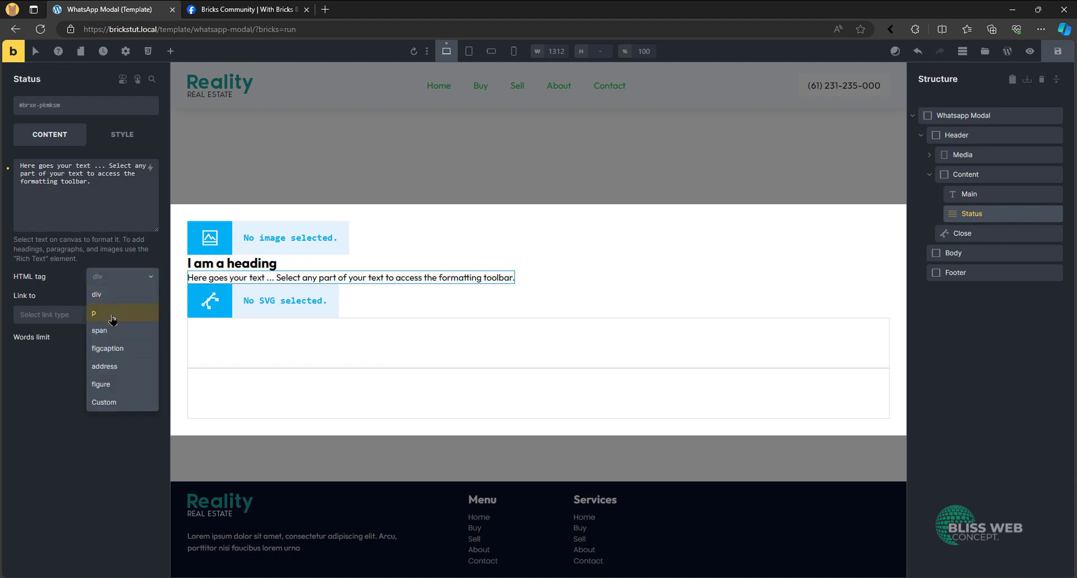
click(109, 304)
triple_click(98, 190)
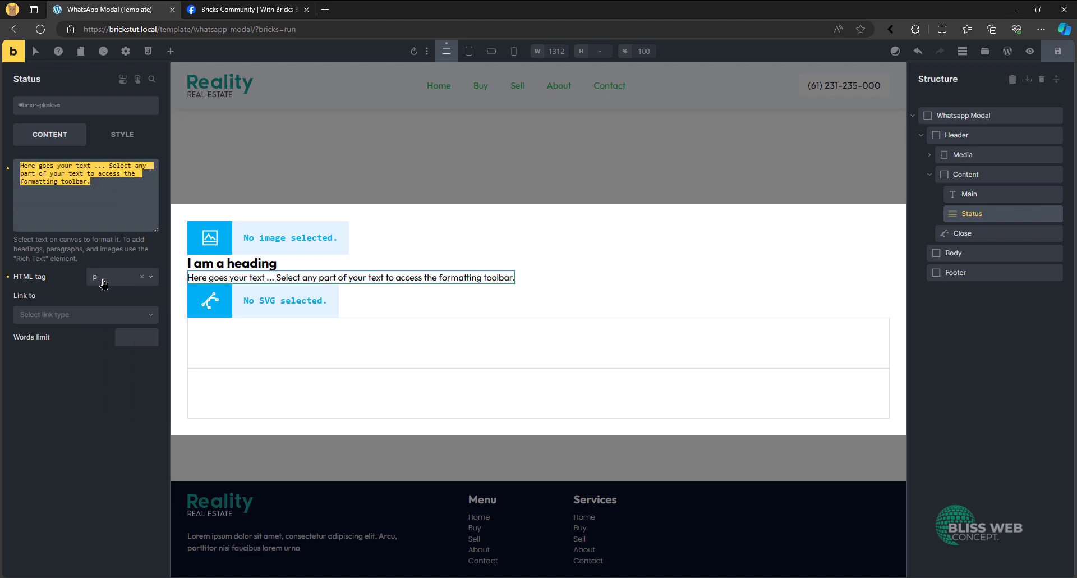
text(Status)
key(ctrl+a)
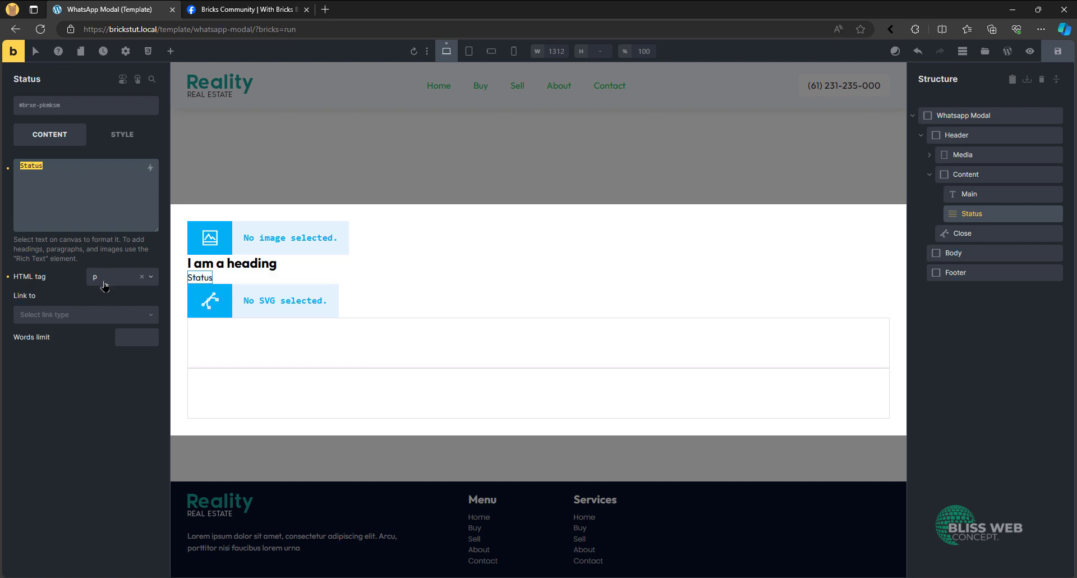
text(Online)
key(ctrl+a)
key(BackSpace)
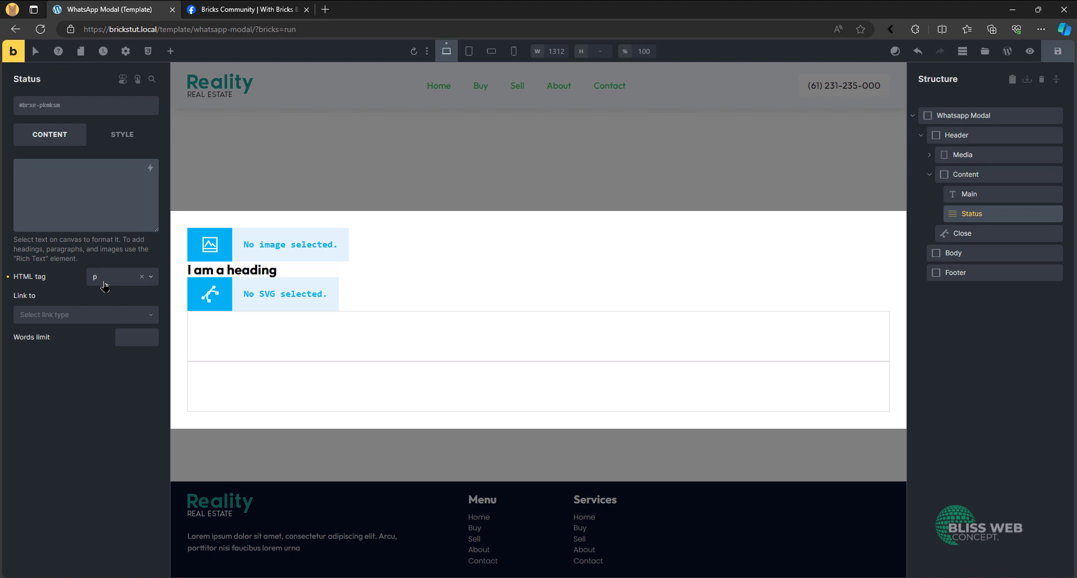
- Set the Status element's text to "Typically replies withing 3 mins"
text(Typ)
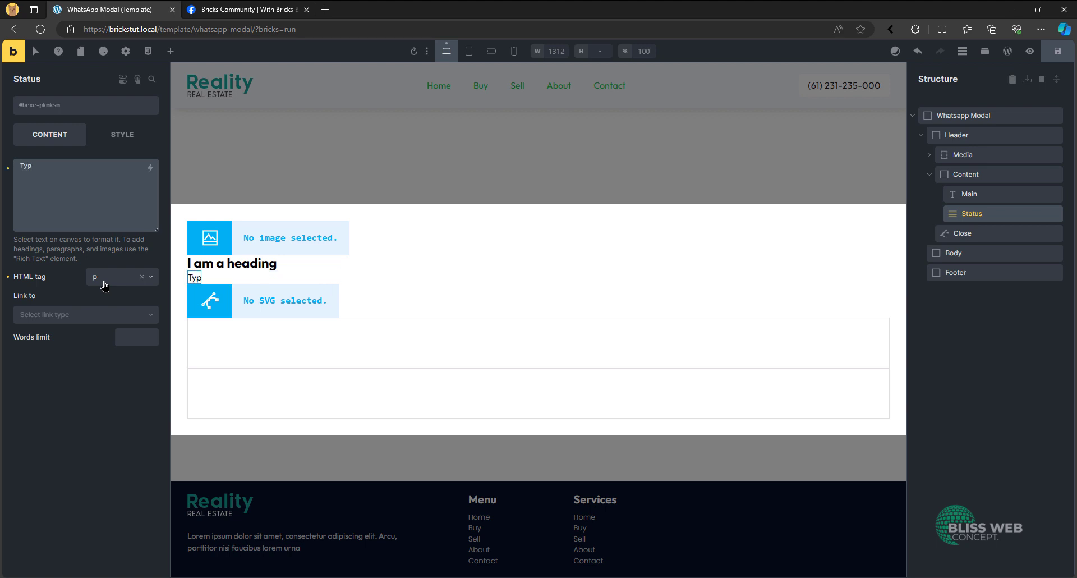
text(ically replies withing )
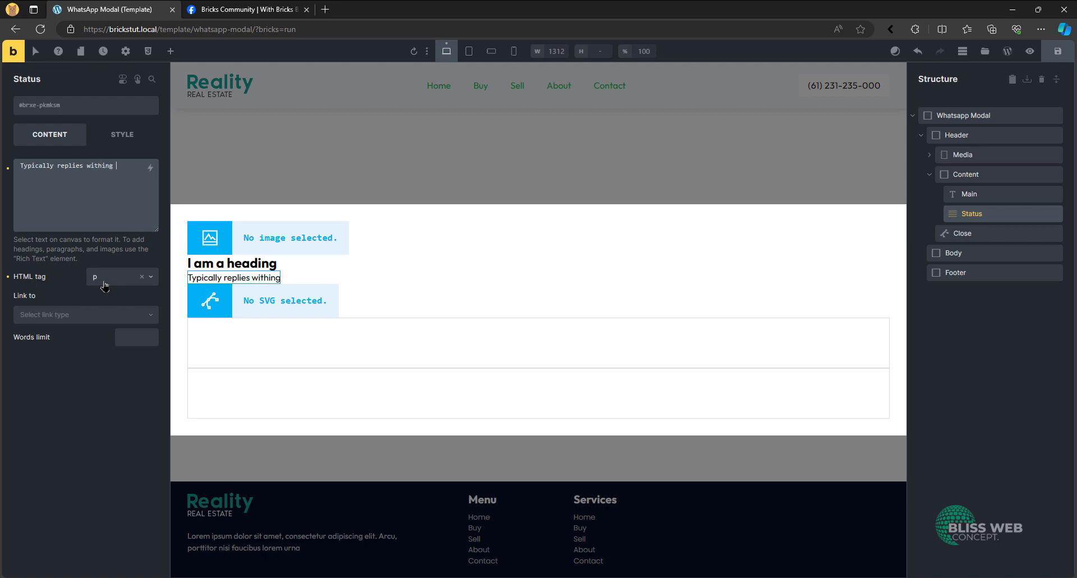
text(3 mins)
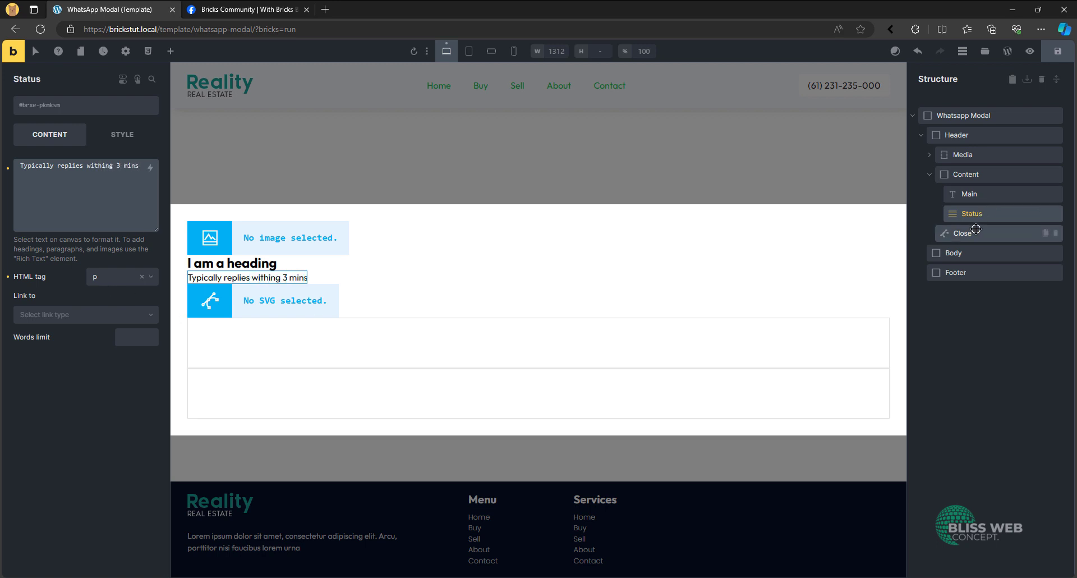
- Collapse the Content block and move the Close element to the start of Header, above Media
click(944, 179)
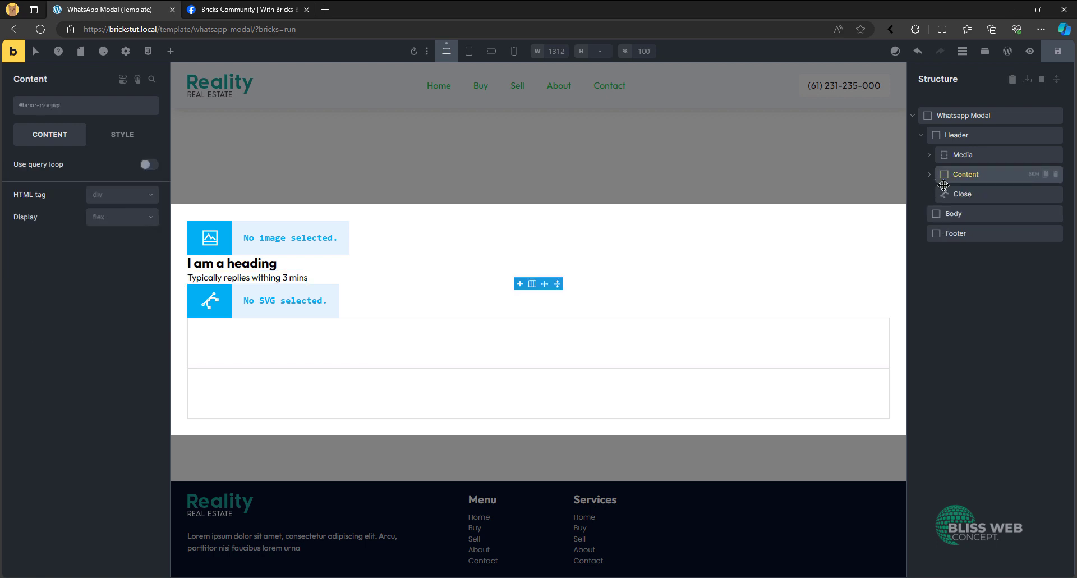
drag(945, 191, 967, 154)
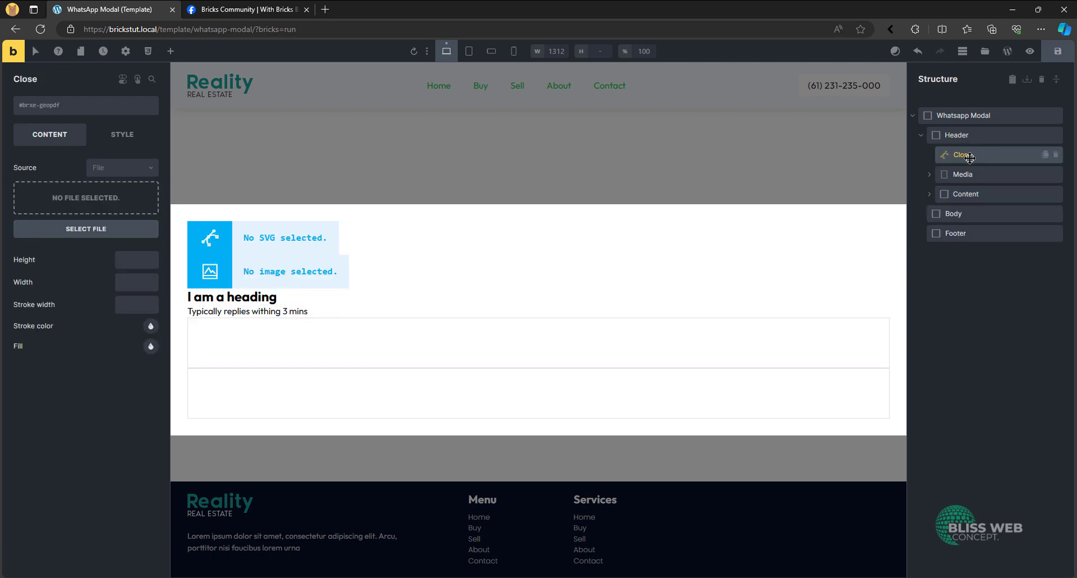
click(954, 174)
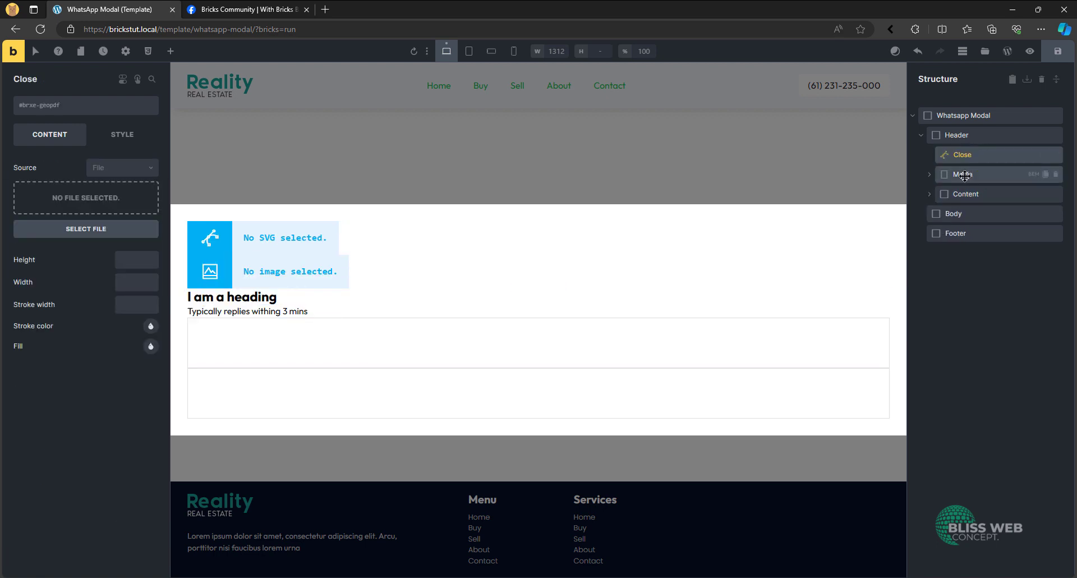
click(929, 175)
click(930, 176)
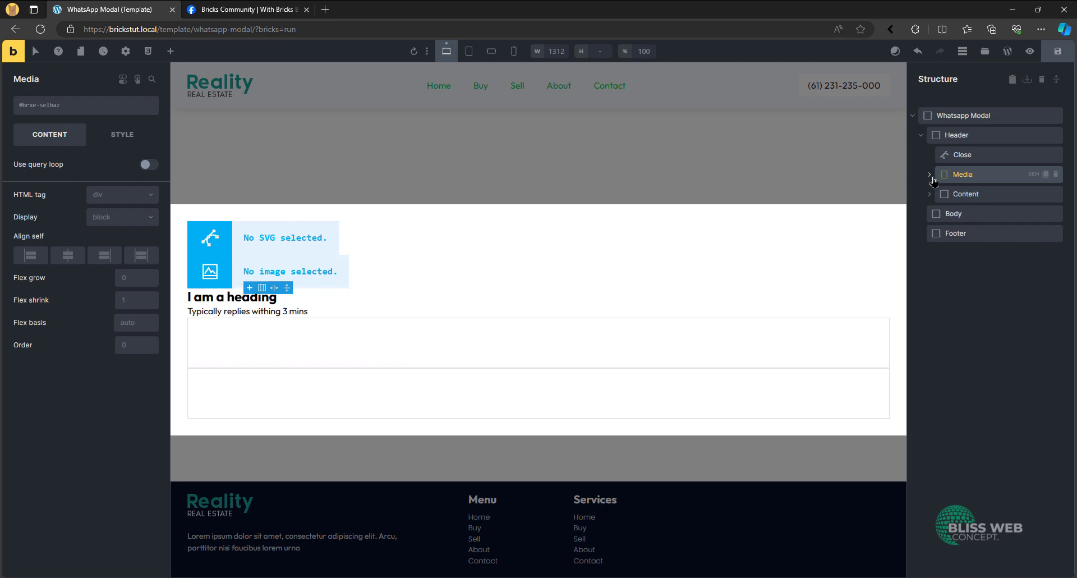
- Consult the demo widget in the Facebook post, add a Block inside Body and name it Message
click(952, 213)
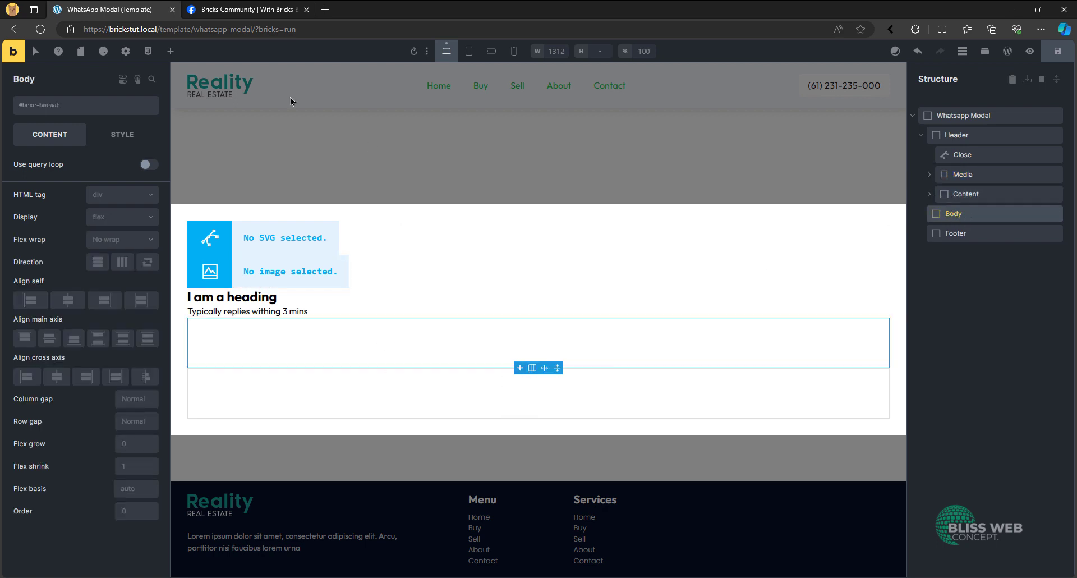
click(247, 10)
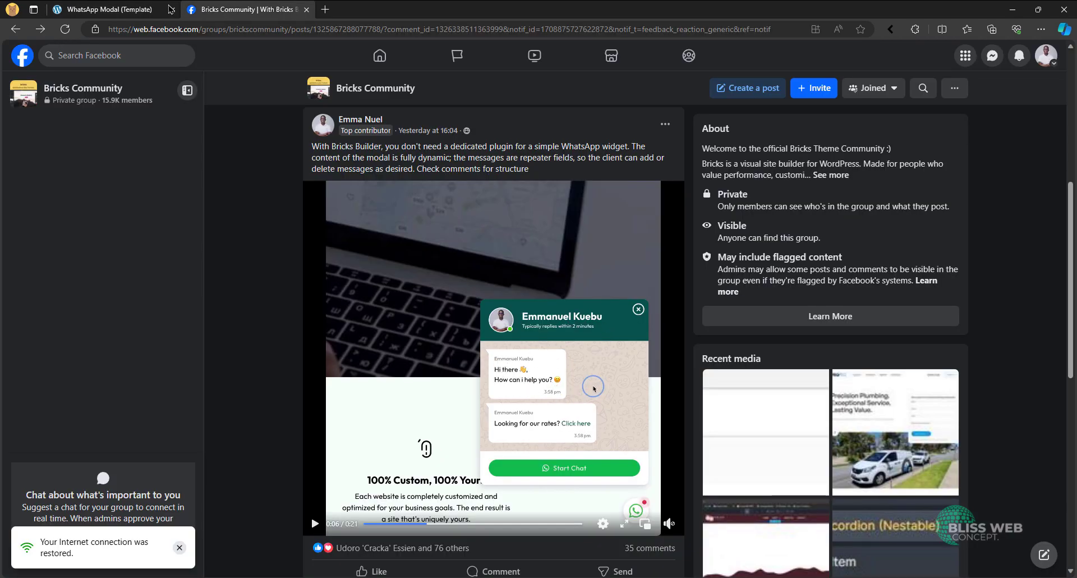
click(144, 10)
click(171, 51)
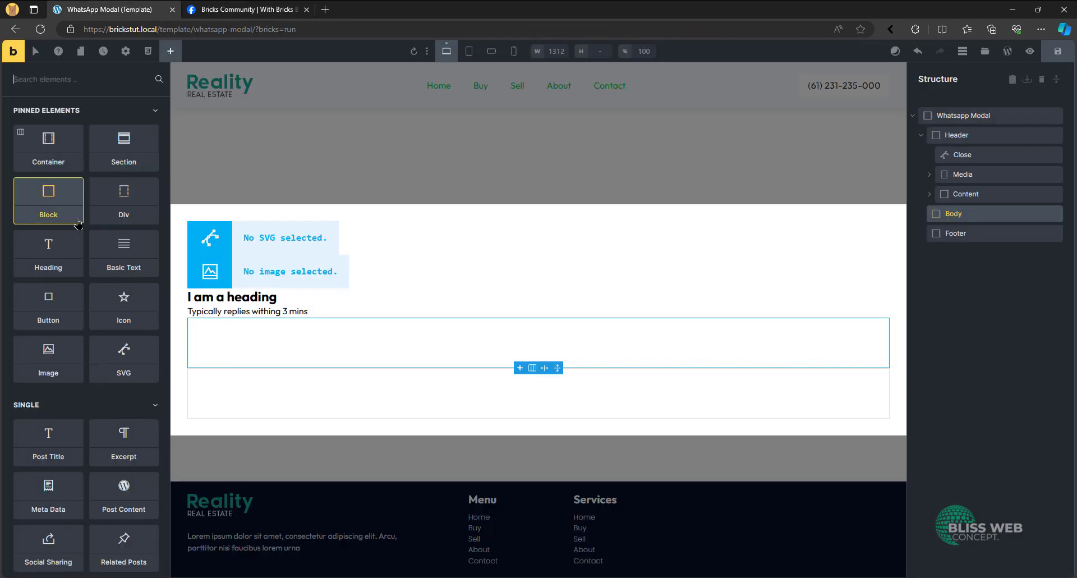
drag(55, 219, 966, 234)
click(966, 235)
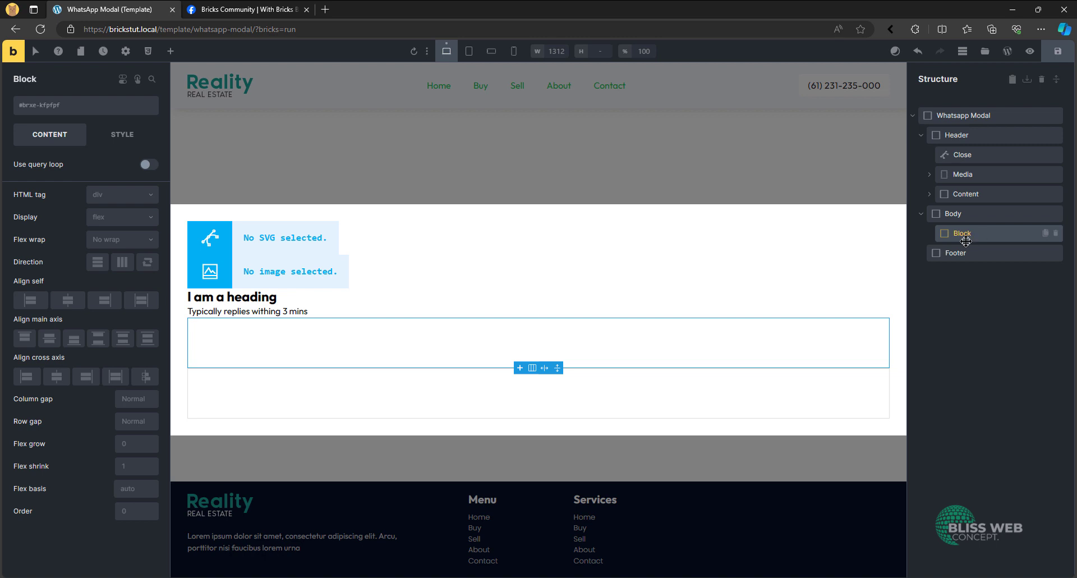
double_click(971, 235)
text(Message)
key(Return)
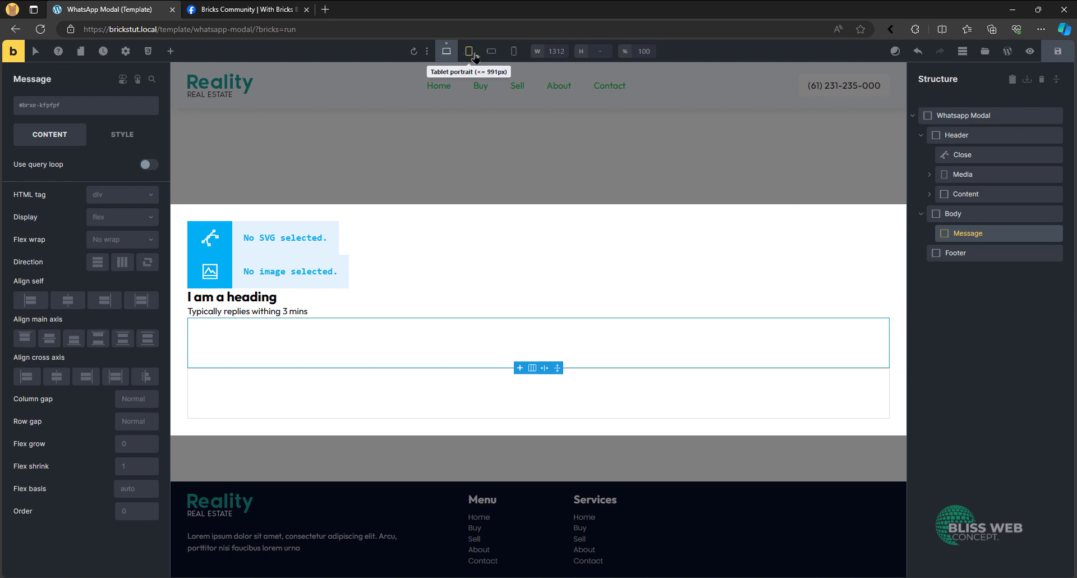
- Add three Basic Text elements inside the Message block and expand it in the structure
click(171, 51)
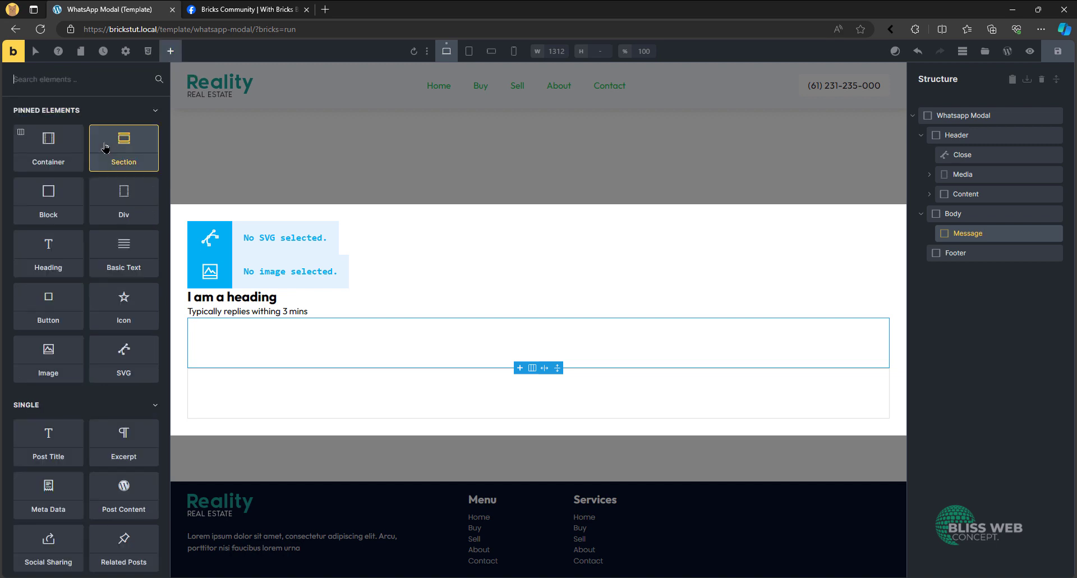
click(118, 260)
click(117, 259)
click(118, 260)
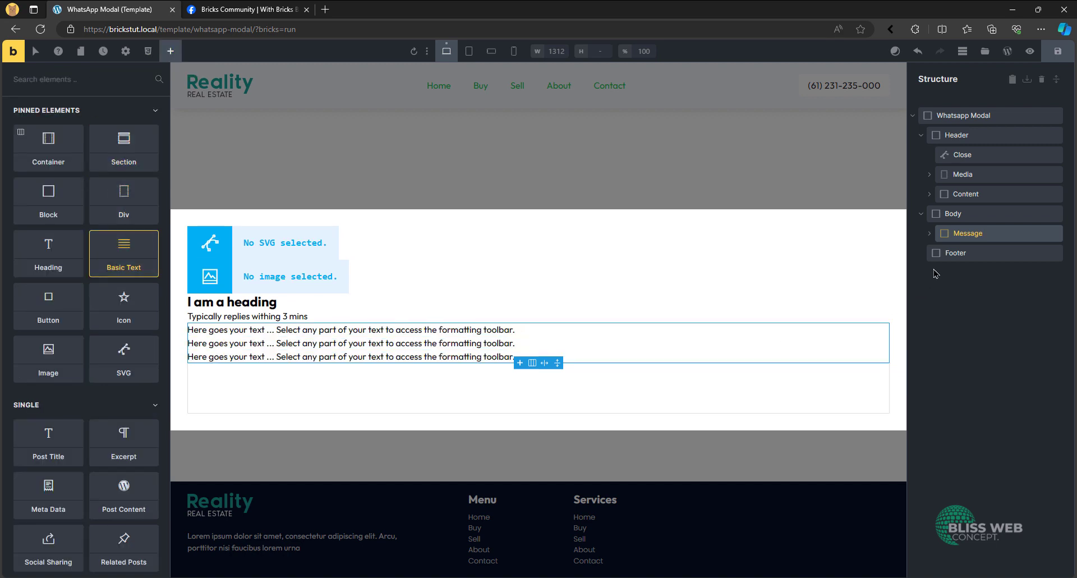
click(929, 233)
- Rename the first Basic Text in Message as Name and replace its placeholder text with the contact's full name
double_click(982, 252)
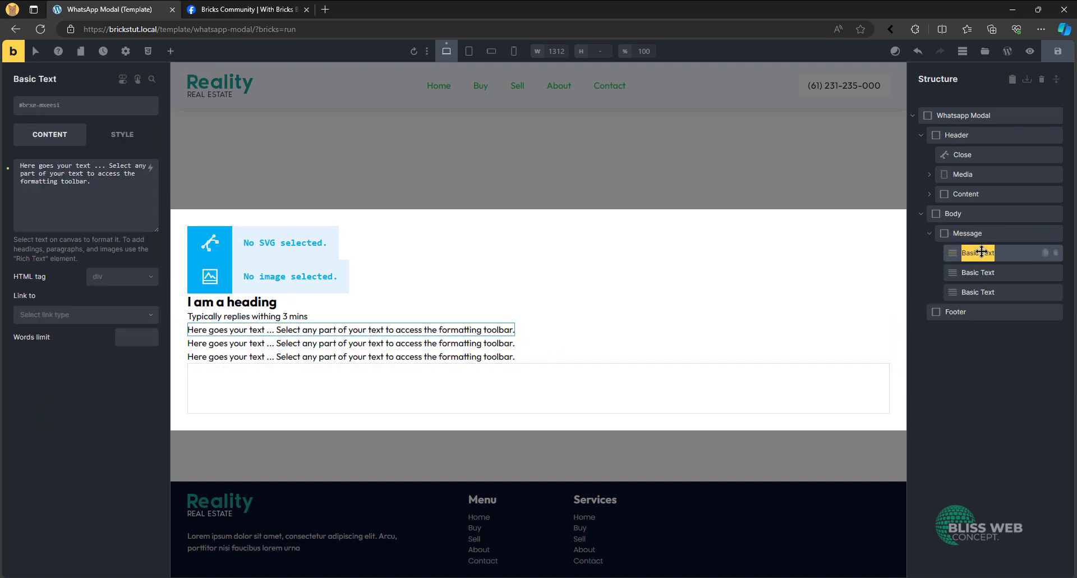
text(Name)
key(Return)
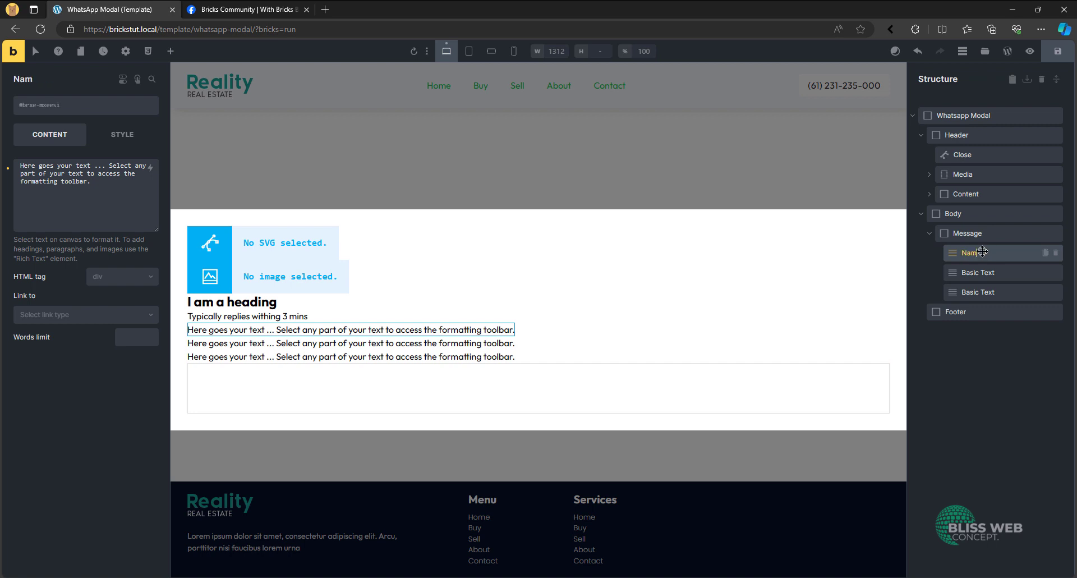
double_click(74, 181)
key(ctrl+a)
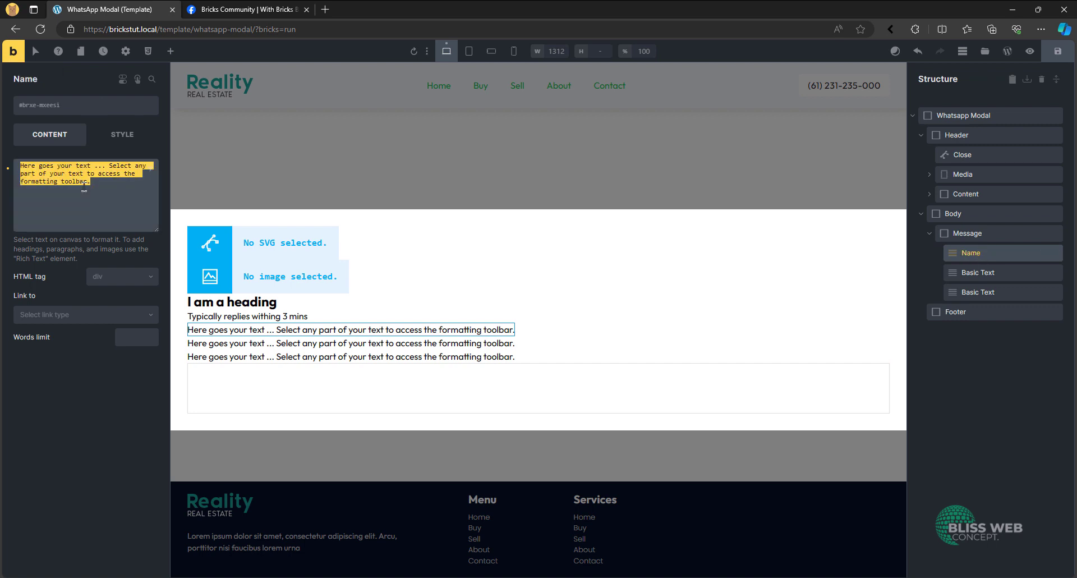
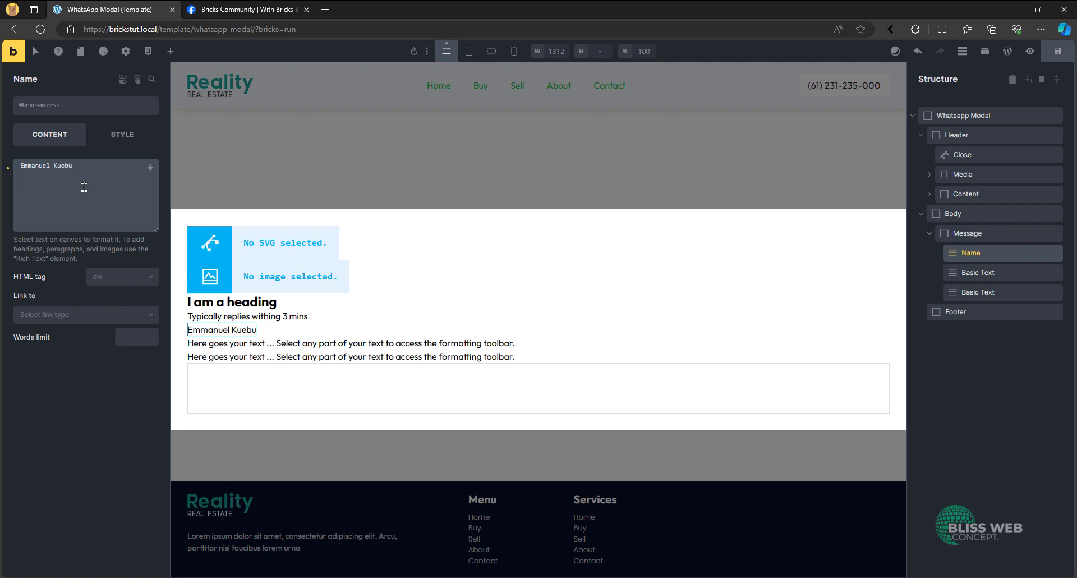
- Set the HTML tag of the Name element to span
click(136, 272)
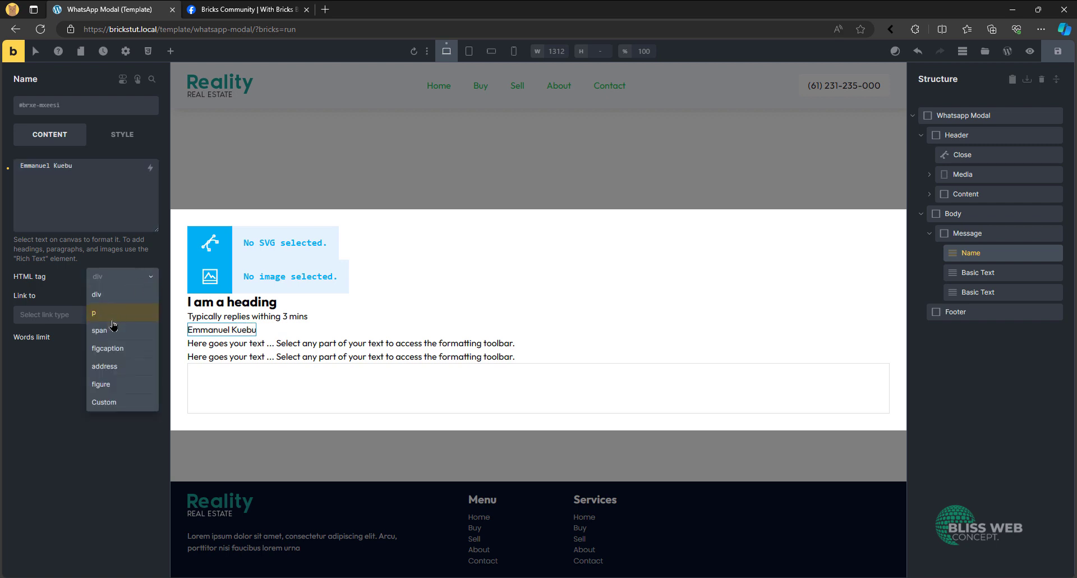
click(112, 321)
click(118, 281)
click(105, 332)
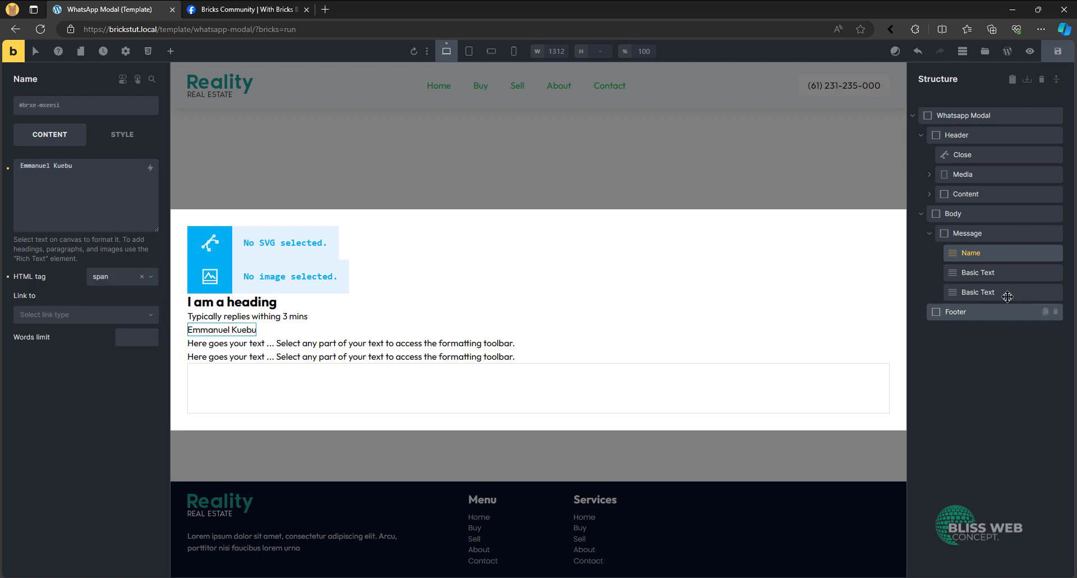
- Rename the second Basic Text in Message as Text and set its content to "Hi there, how can i help you?"
click(989, 272)
text(Te)
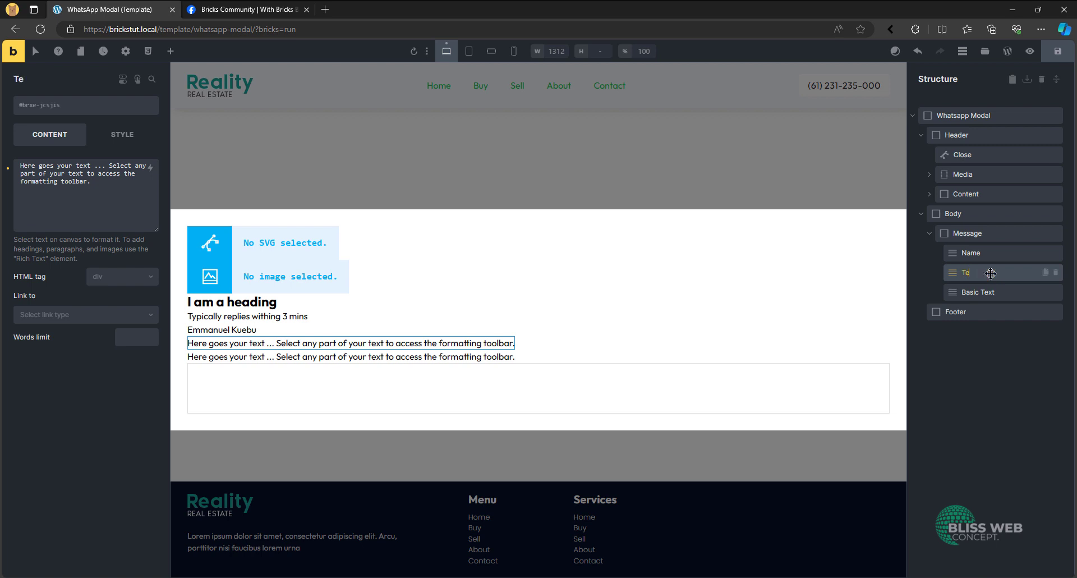
click(91, 196)
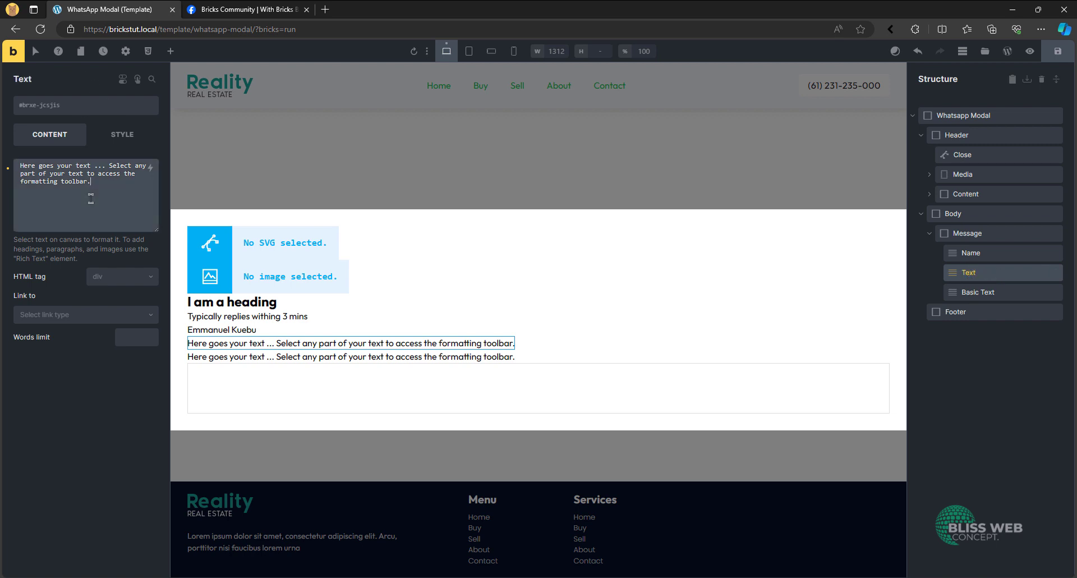
key(ctrl+a)
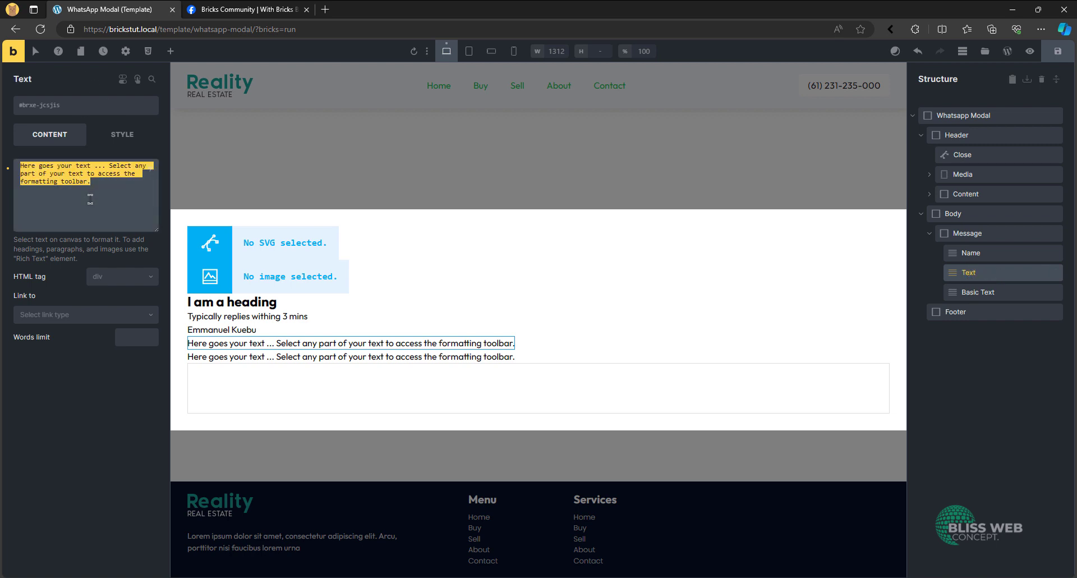
text(Hi ther)
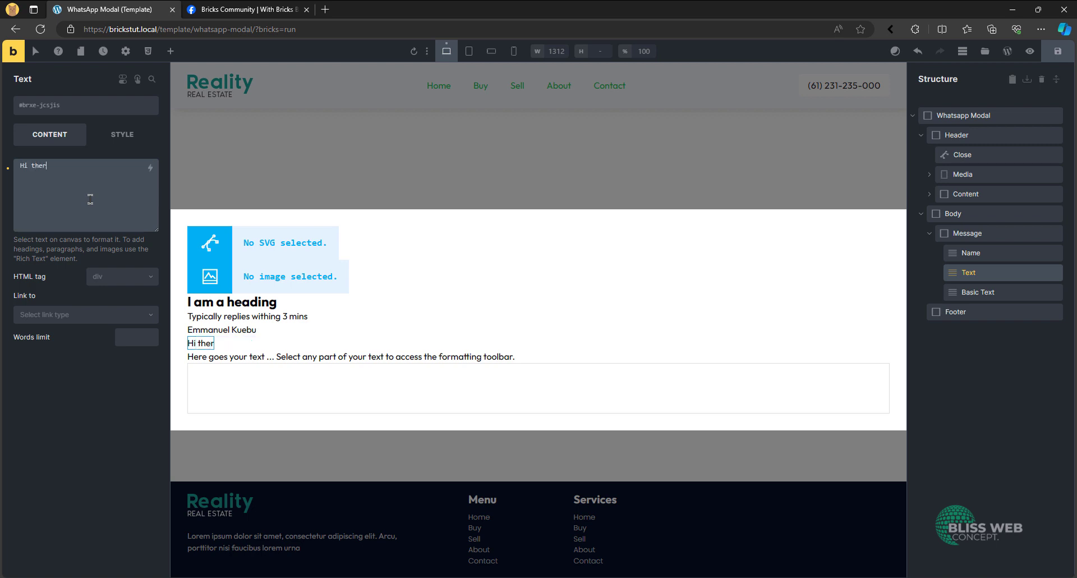
text(e, how ca)
key(BackSpace)
text(can i help you?)
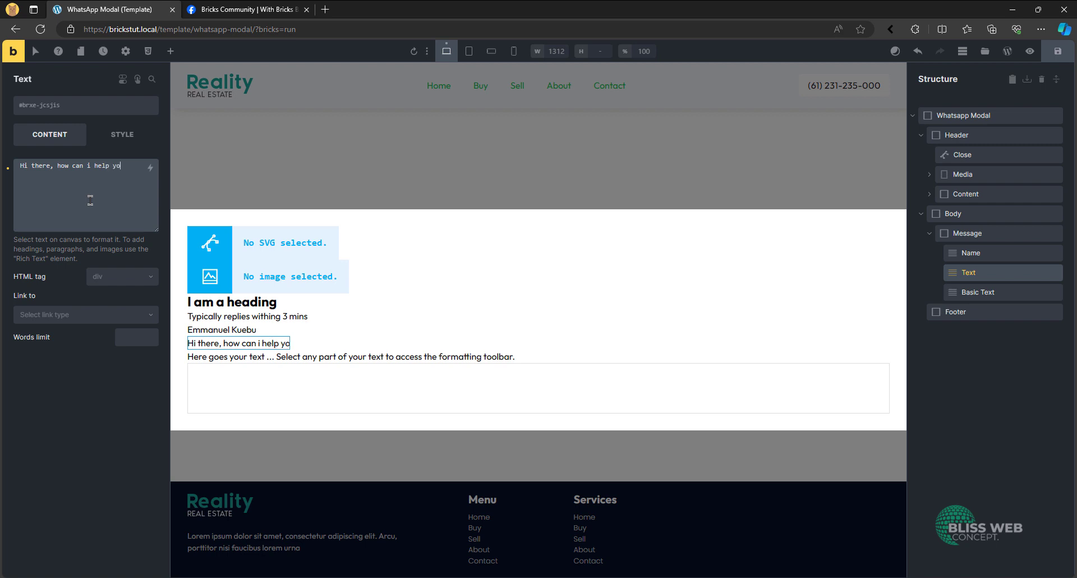
- Rename the third Basic Text in the Message block as ime
click(979, 292)
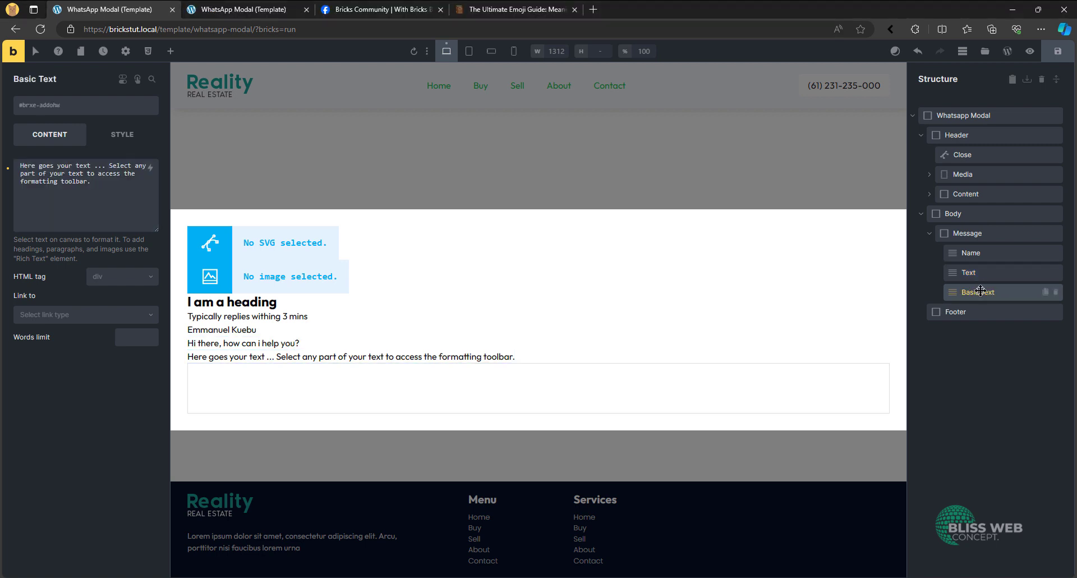
double_click(980, 291)
text(ime)
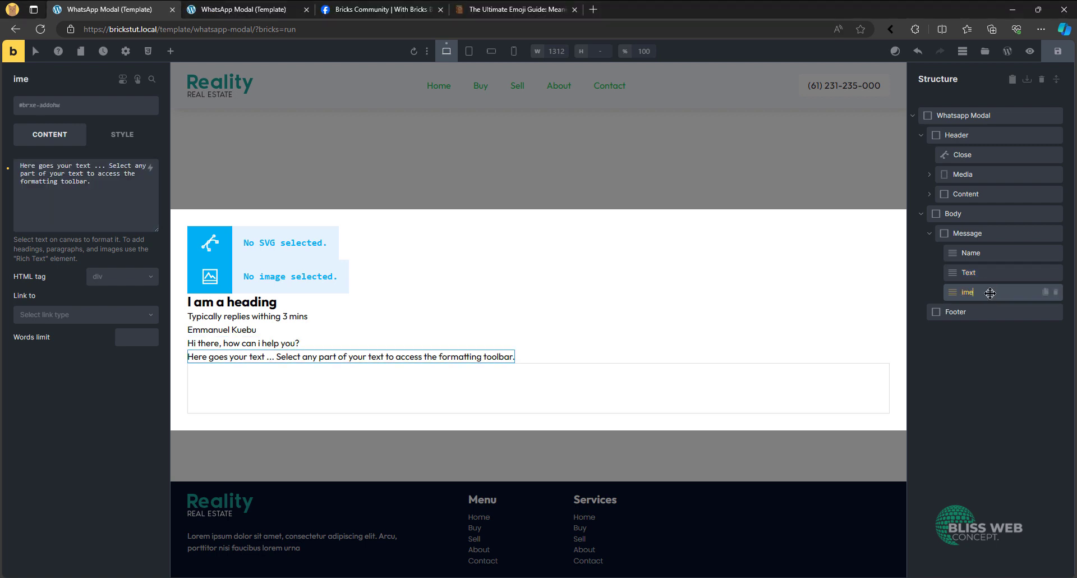
key(ctrl+a)
key(Return)
- Rename the third Basic Text in the Message block as Time and give it the custom HTML tag time
double_click(998, 296)
text(Time)
key(Return)
click(138, 286)
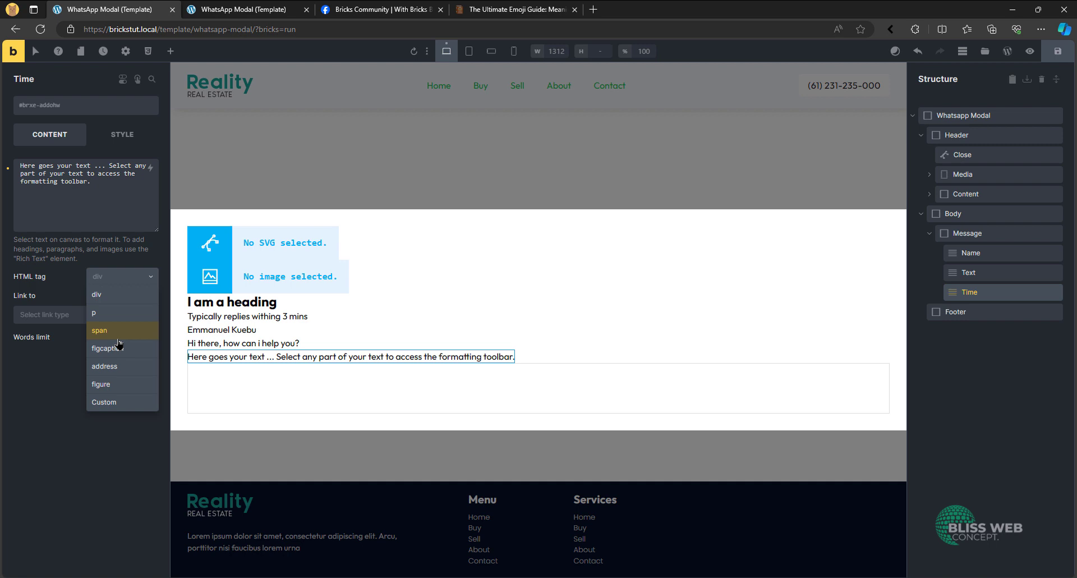
click(120, 405)
click(109, 298)
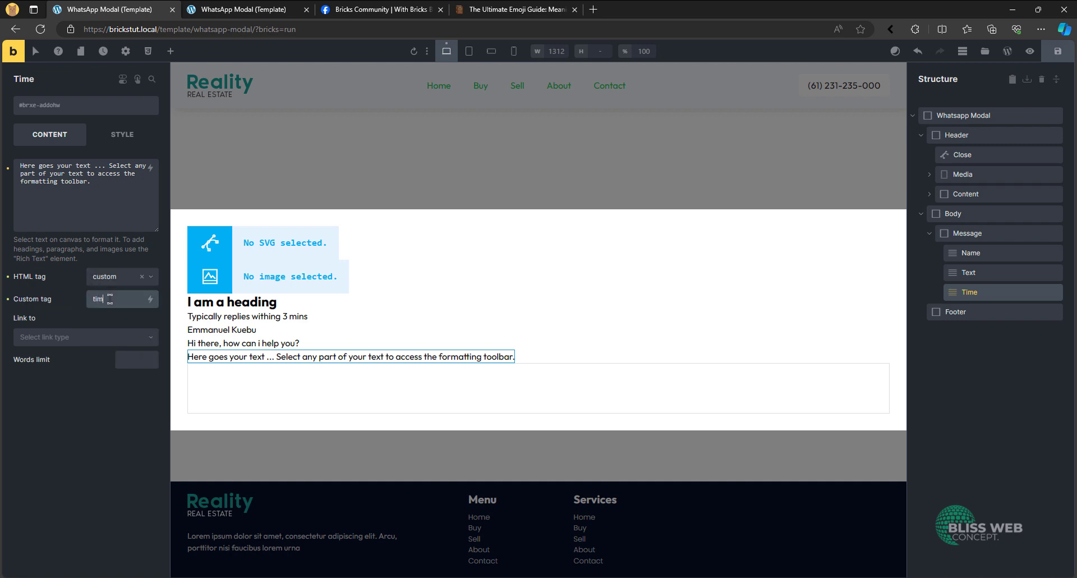
- Replace the Time element's placeholder text with the Current date (UTC) dynamic tag, formatted as {current_date:g:i a}
click(157, 200)
key(ctrl+a)
key(BackSpace)
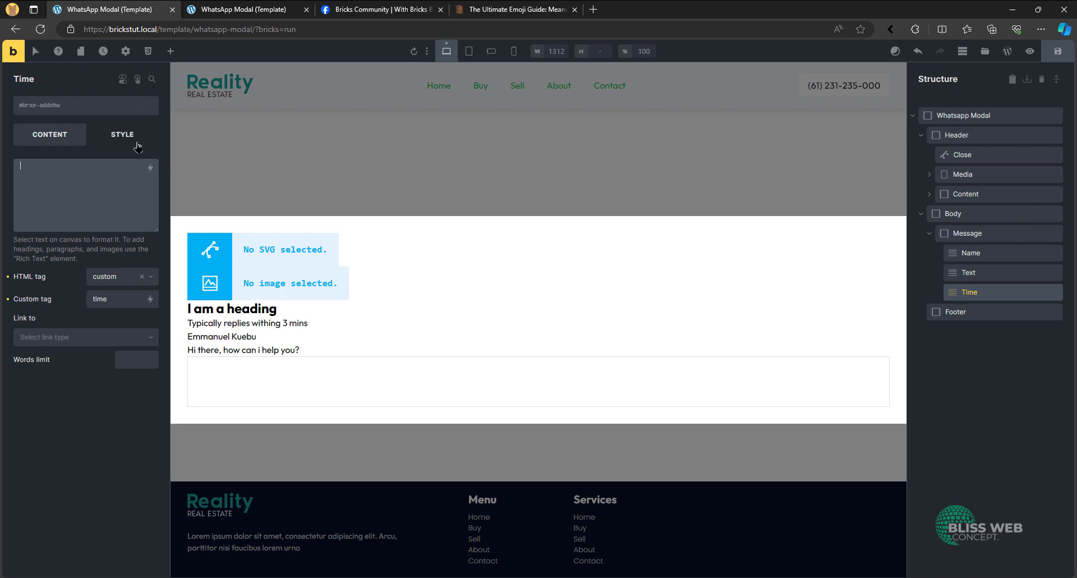
click(150, 167)
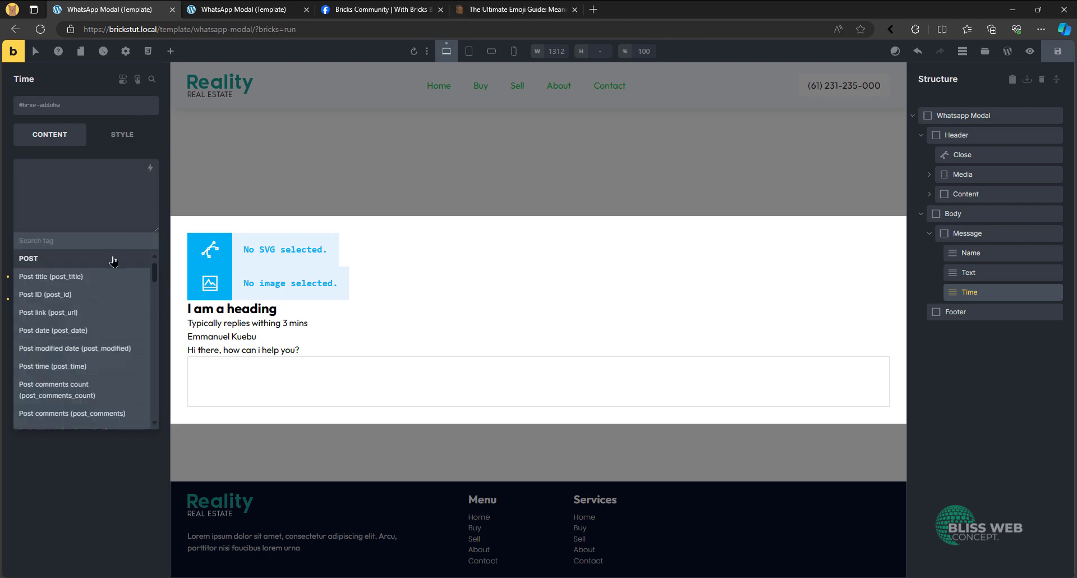
text(date)
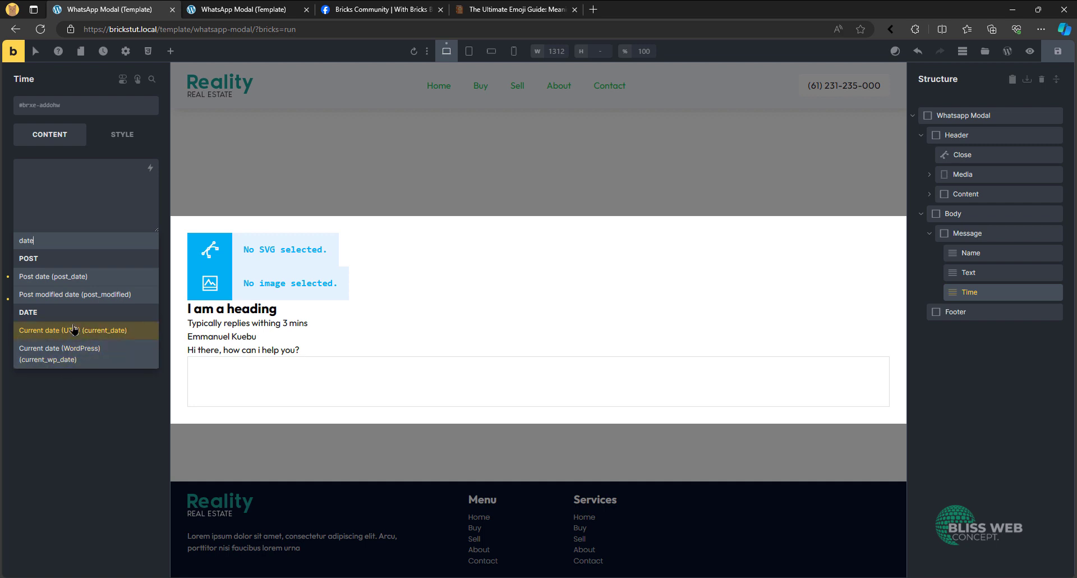
click(100, 335)
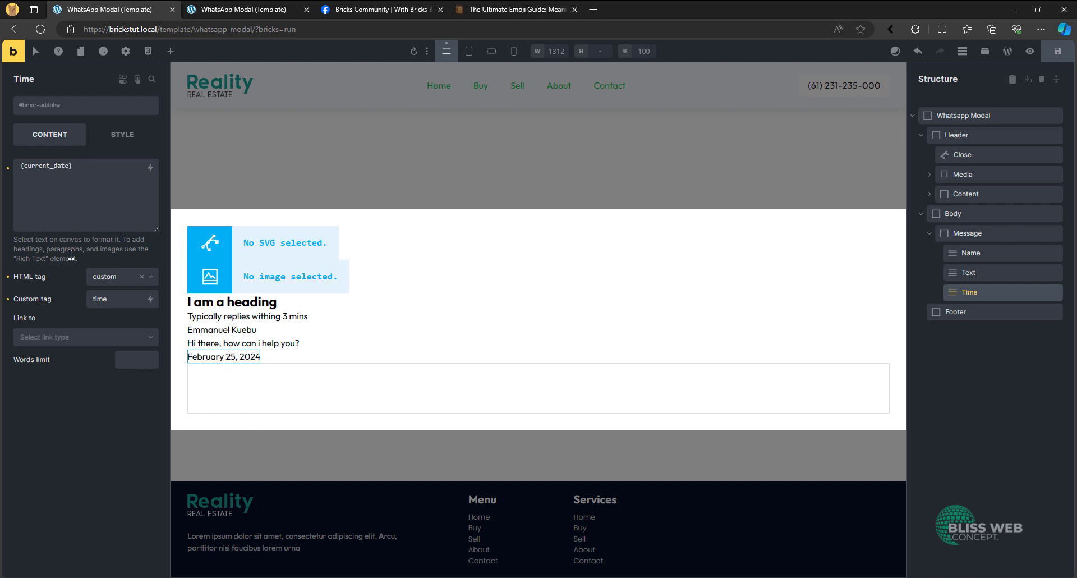
click(68, 165)
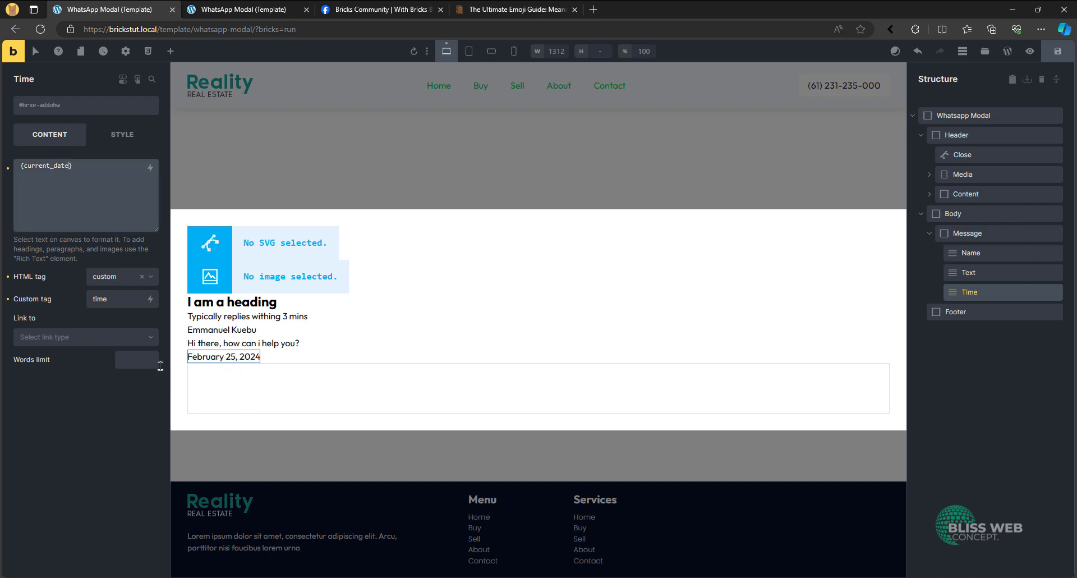
text(:g:i a)
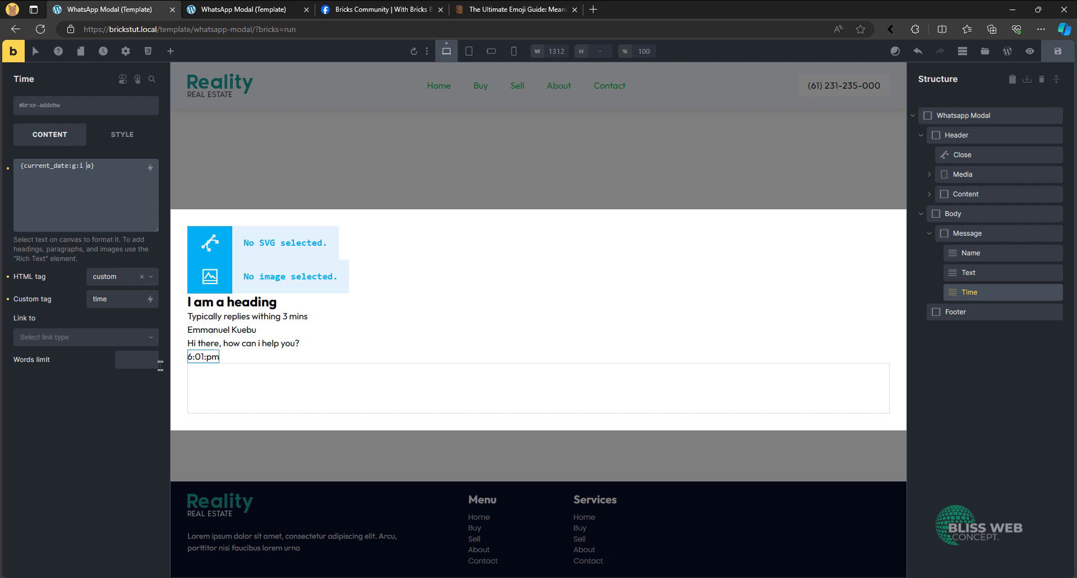
- Search the web for "wordpress time format" and open the WordPress.org article on customizing date and time format
click(593, 9)
text(wordpr)
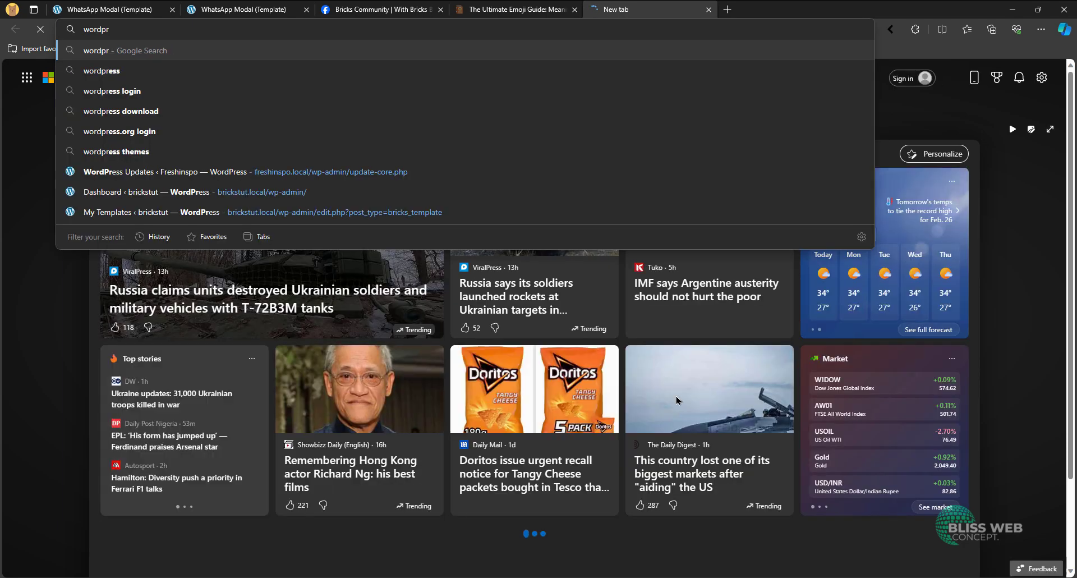
text(ess time format)
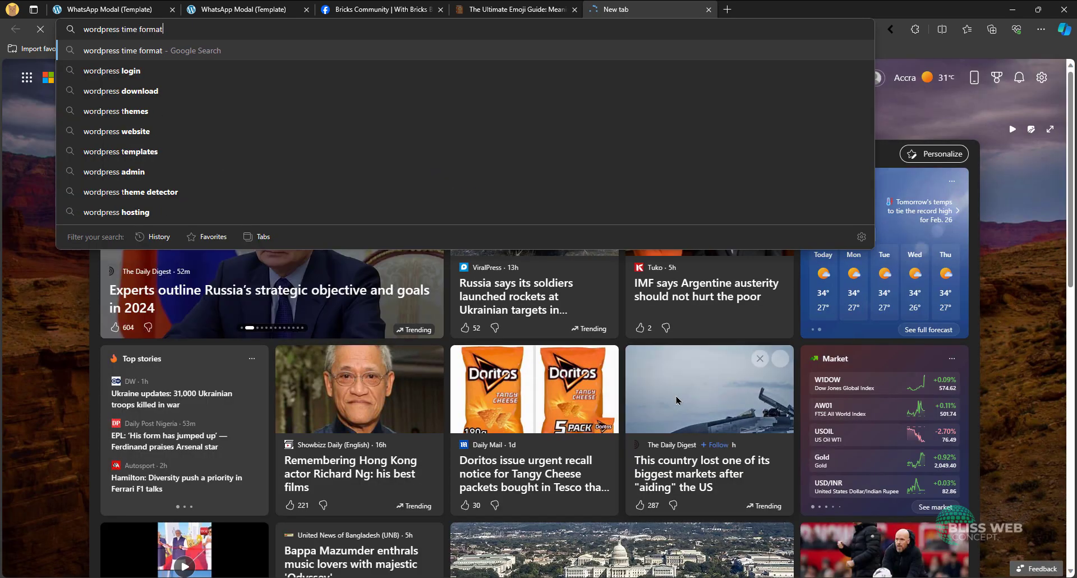
key(Return)
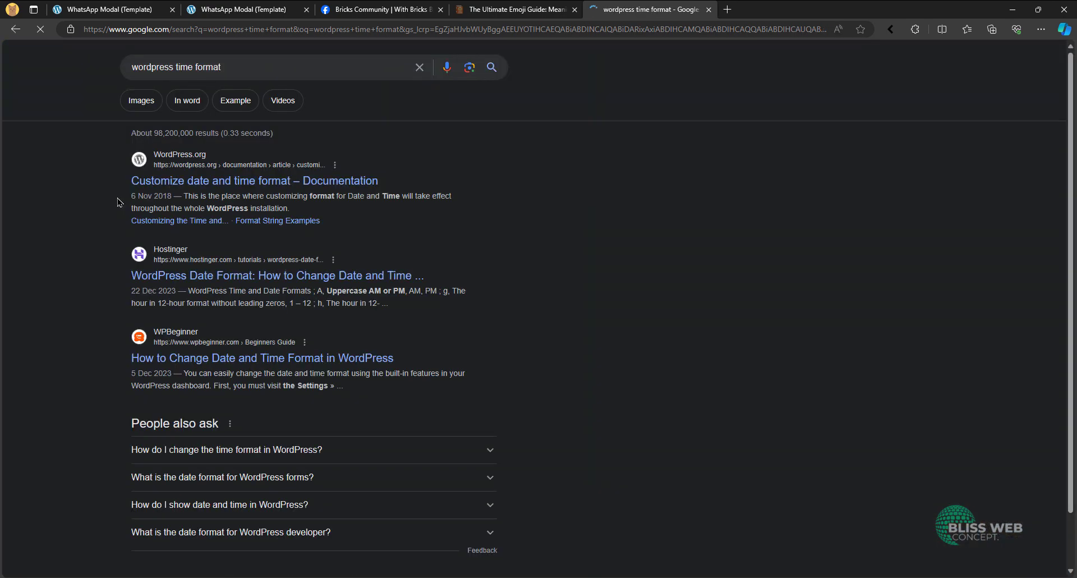
click(289, 182)
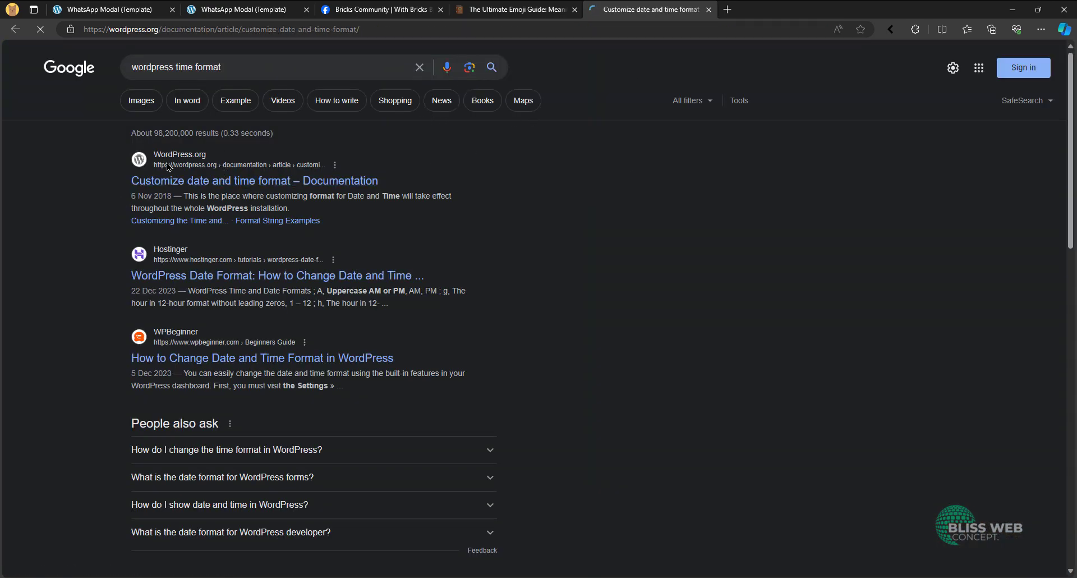
- Examine the g:i a entry among the article's format string examples, and return to the WhatsApp Modal template
scroll(288, 259, down, 10)
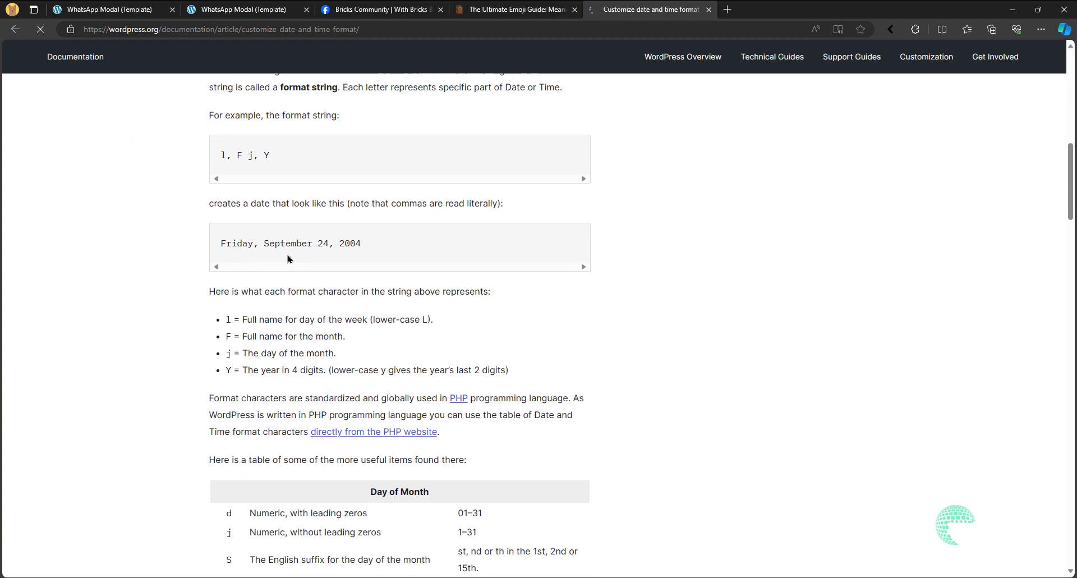
scroll(287, 258, down, 15)
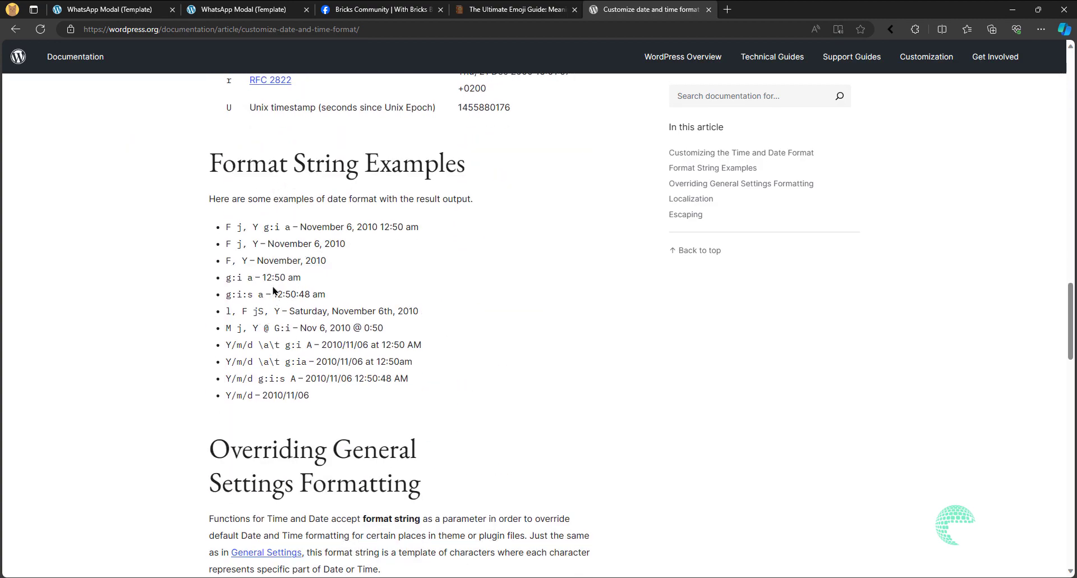
drag(228, 277, 261, 278)
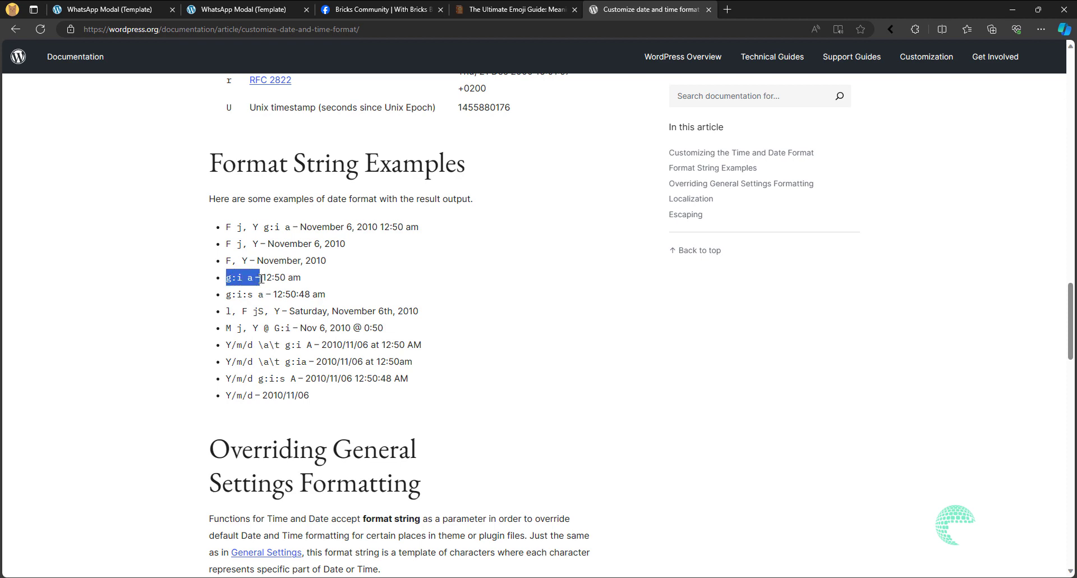
click(310, 293)
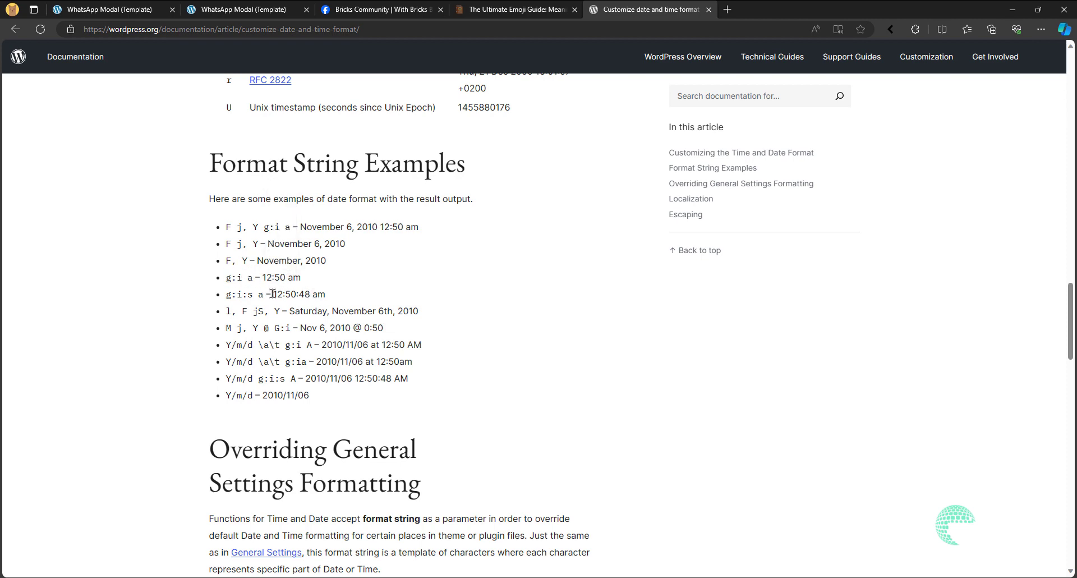
drag(227, 279, 253, 277)
click(308, 286)
click(89, 9)
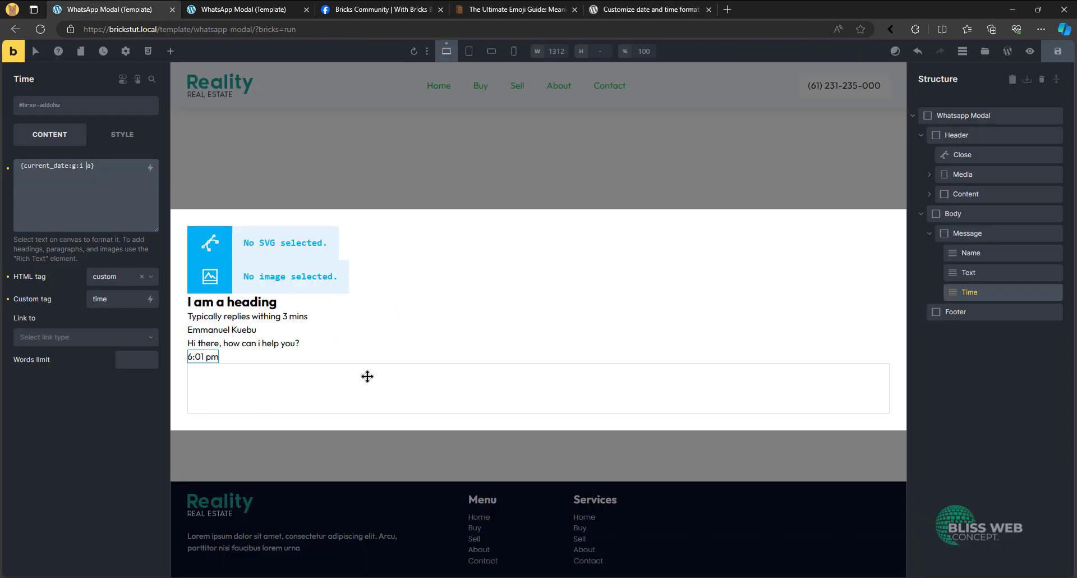
- Add a Button element inside the Footer block and rename it CTA
click(967, 233)
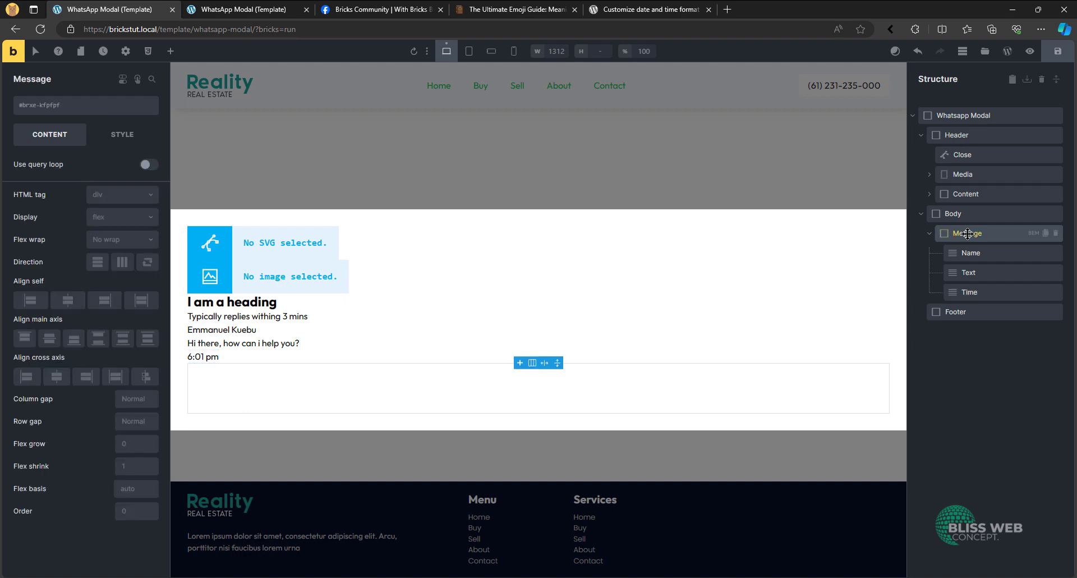
click(988, 310)
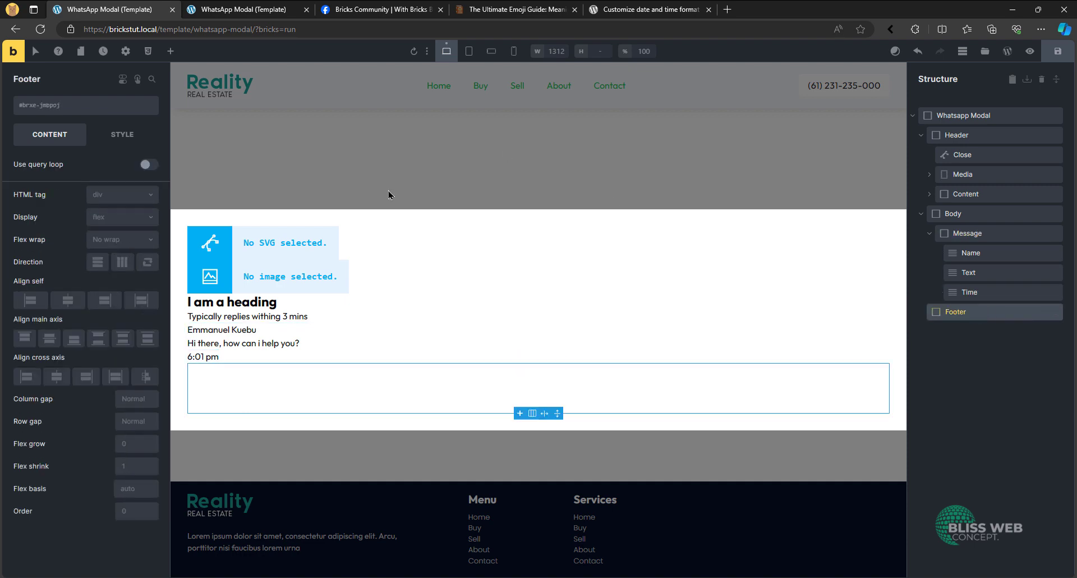
click(171, 52)
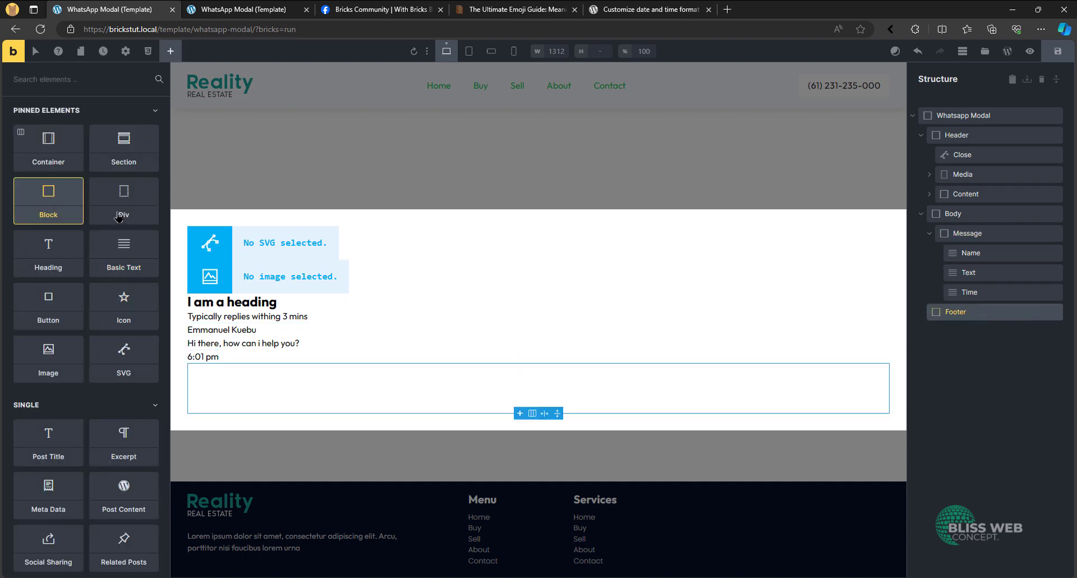
click(53, 305)
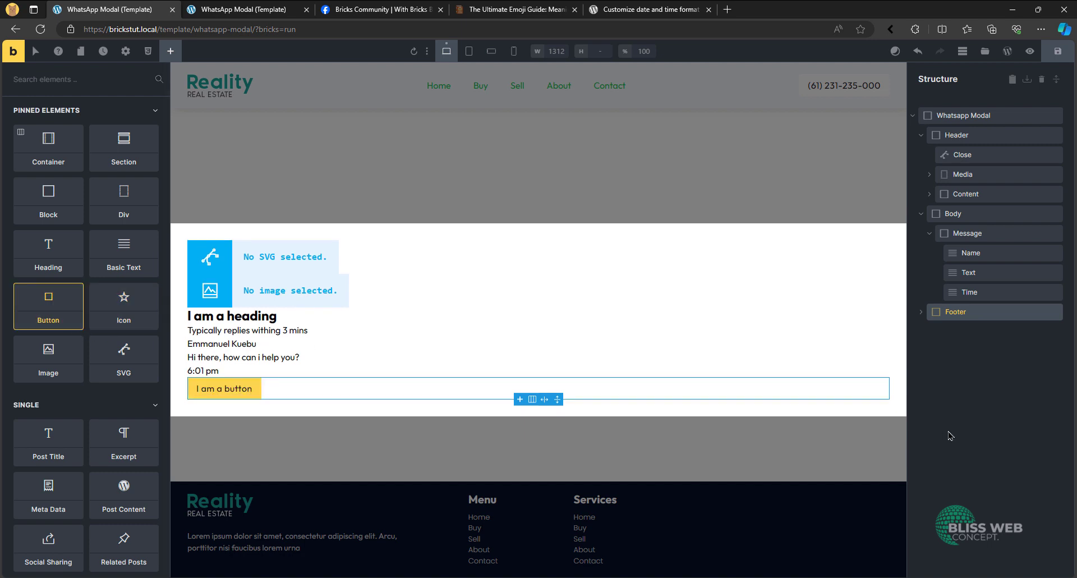
click(922, 313)
double_click(988, 331)
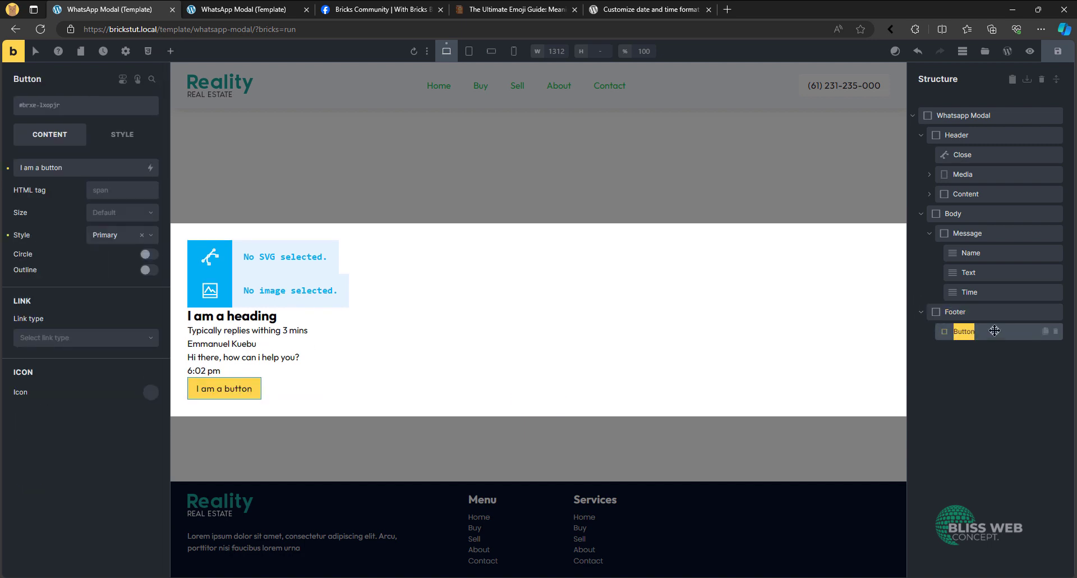
text(CTA)
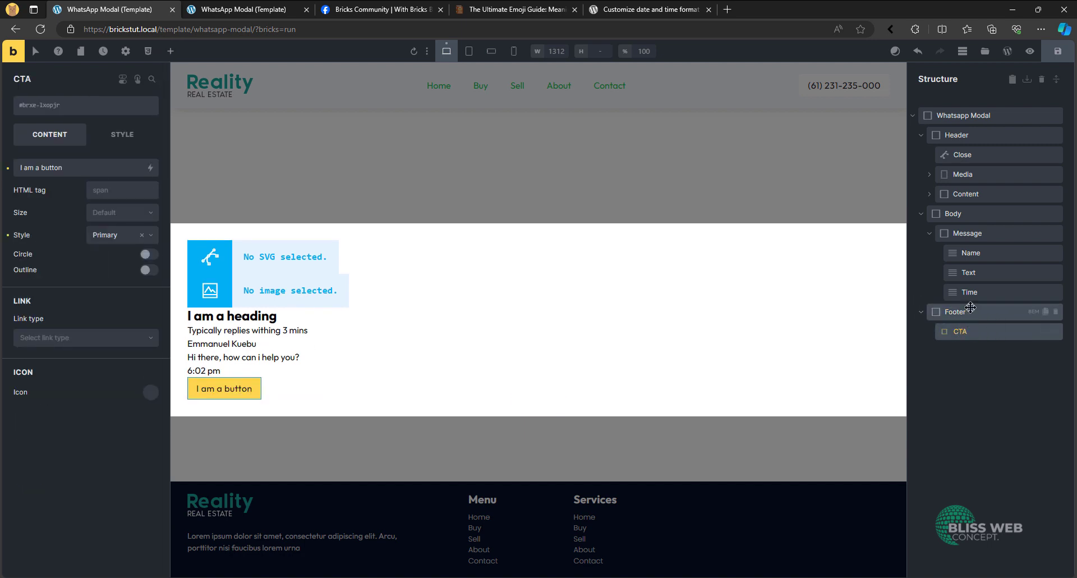
- Choose an HTML tag for the Text element in the Message block
click(971, 272)
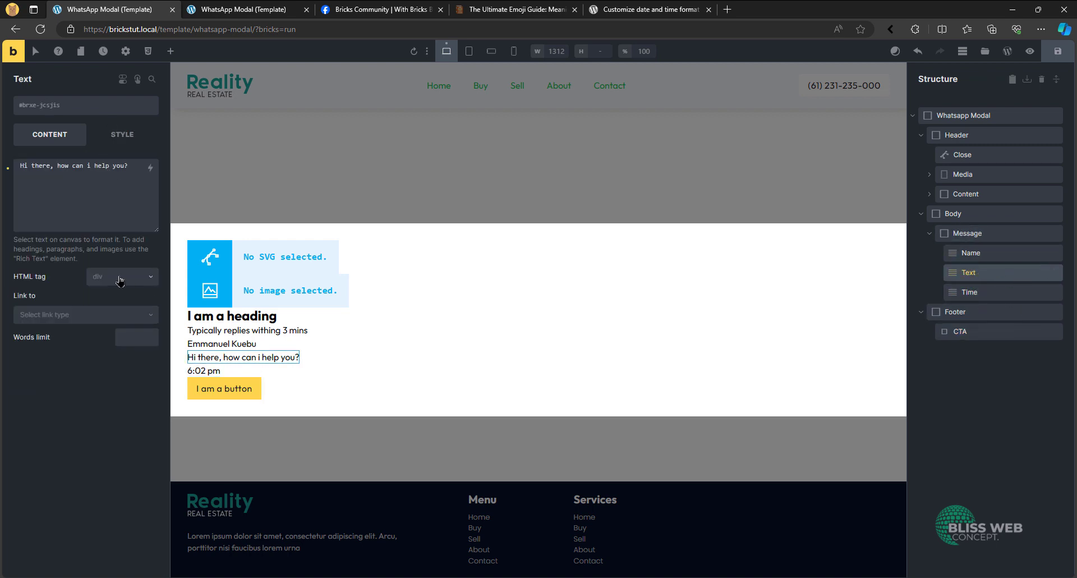
click(119, 281)
click(118, 325)
- Replace the placeholder text of the Main heading in the header's Content block with the contact's full name
click(978, 249)
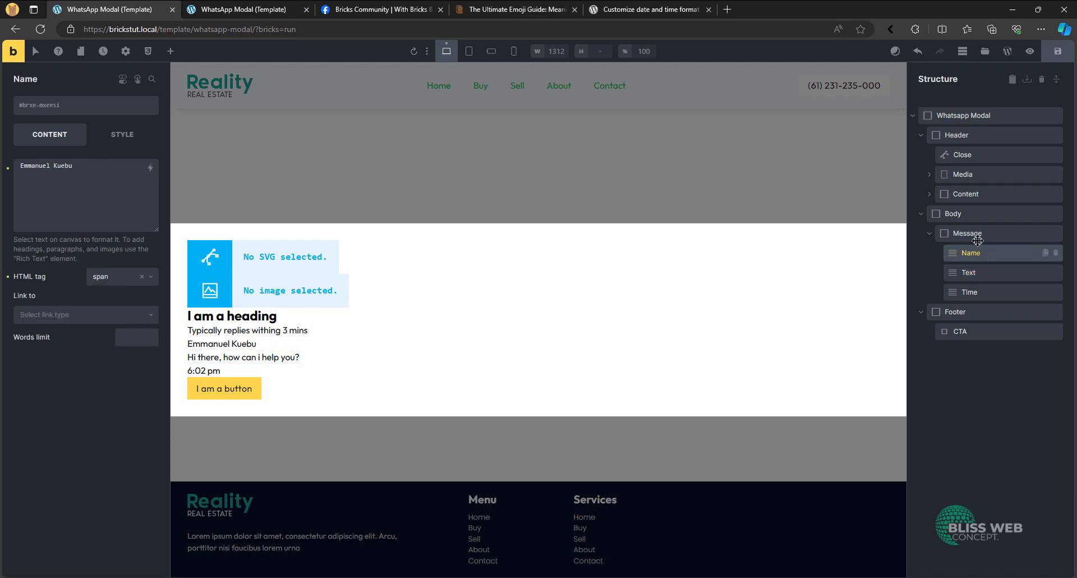
click(975, 234)
click(970, 214)
click(964, 194)
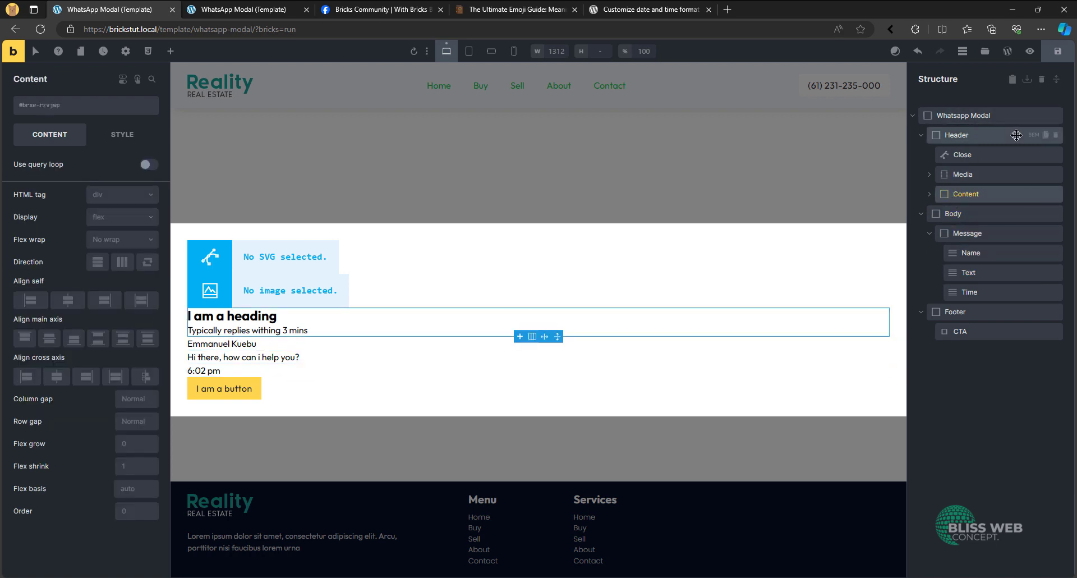
click(249, 320)
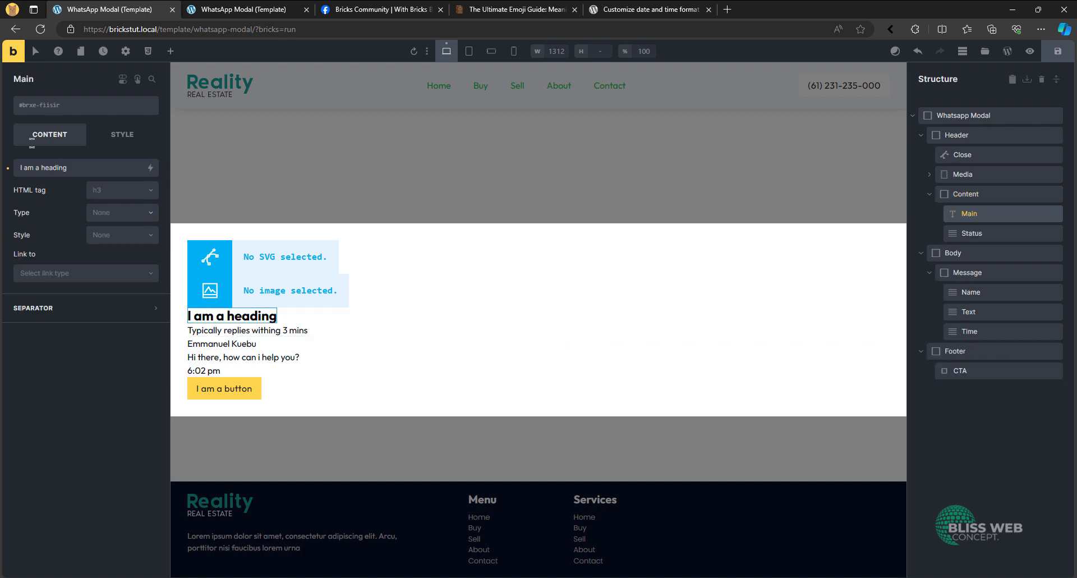
click(54, 167)
key(ctrl+a)
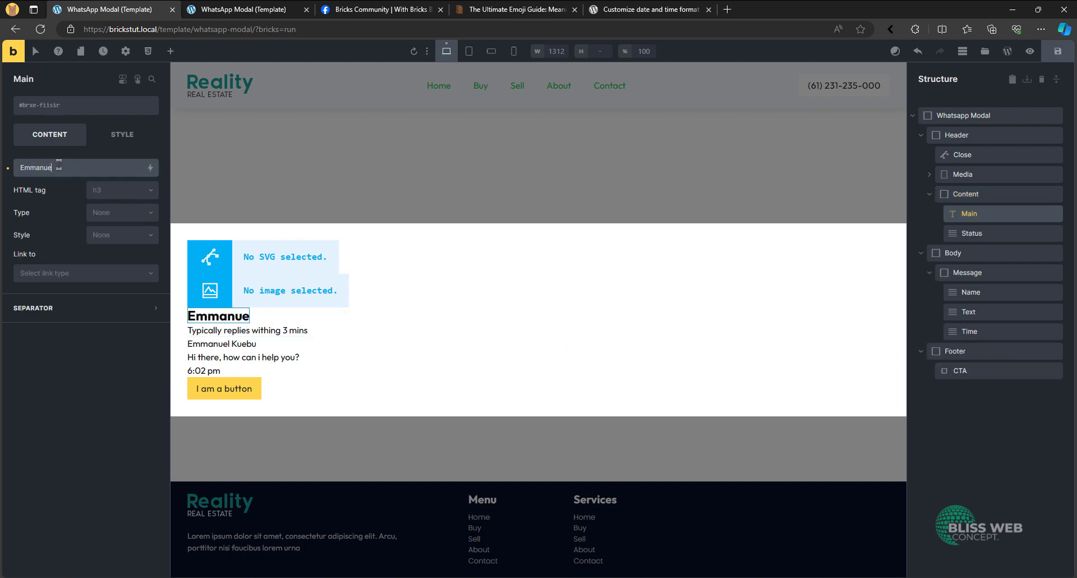
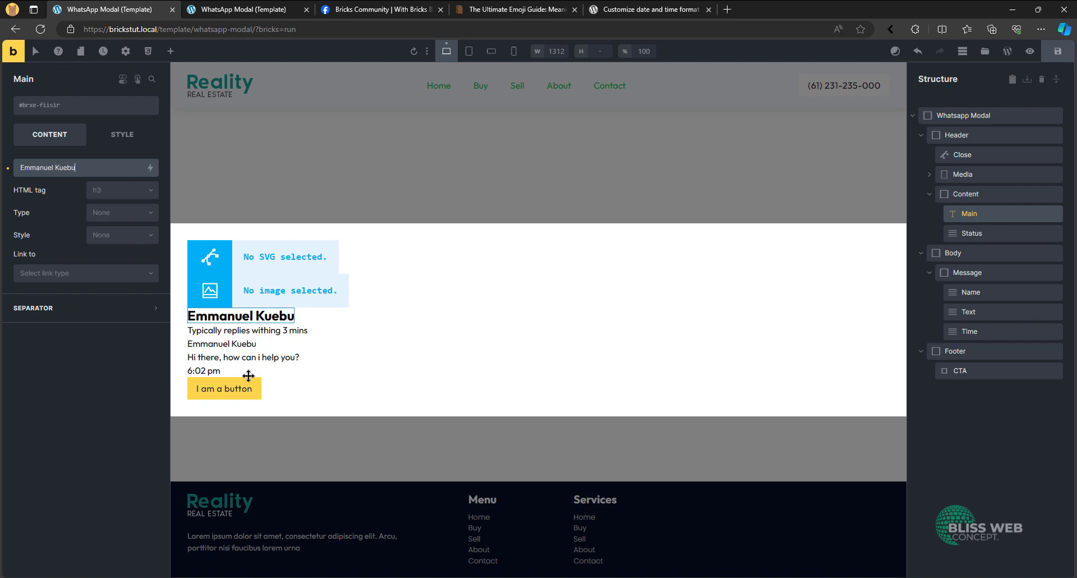
- Rename the Main heading in the header's Content block as Main Name
click(205, 344)
click(234, 317)
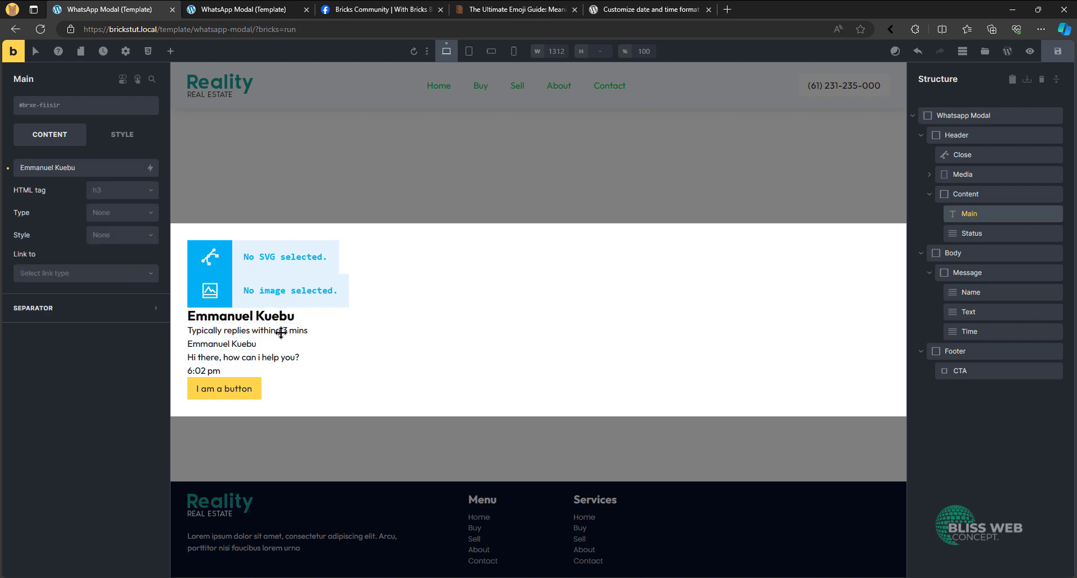
double_click(976, 212)
key(Home)
text(Name)
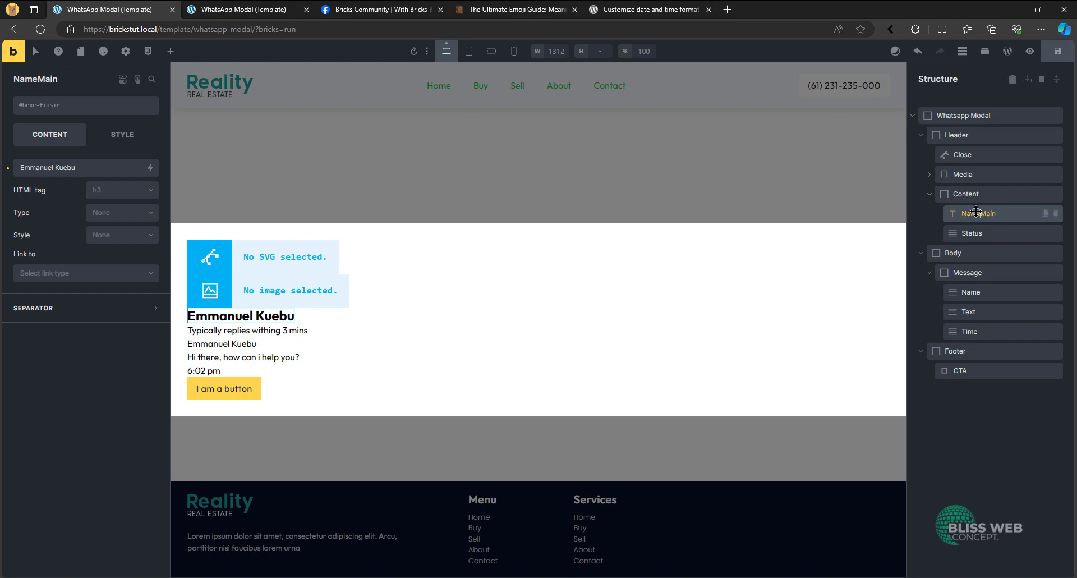
double_click(981, 214)
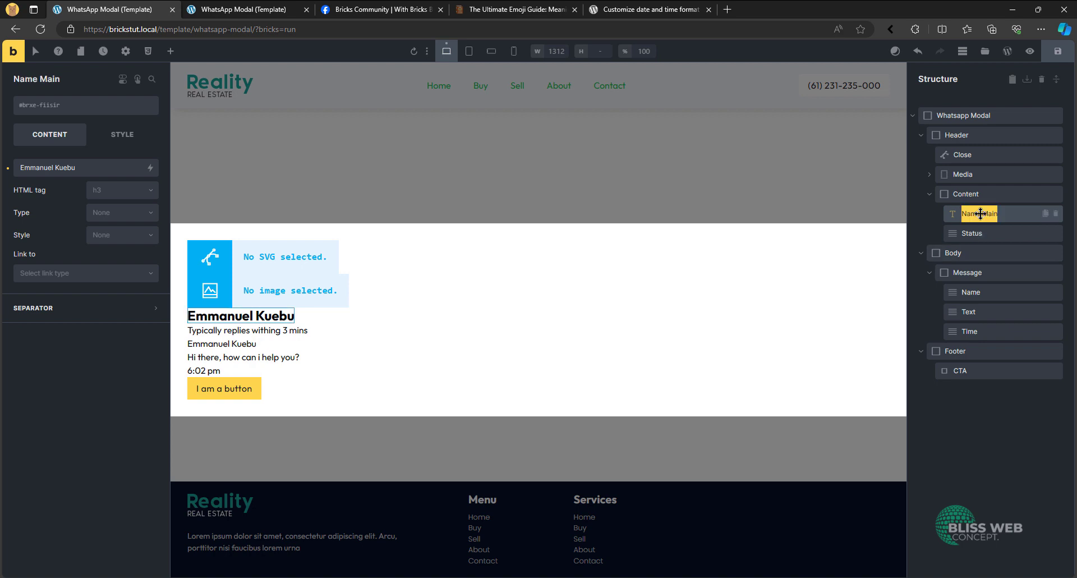
text(Main Name)
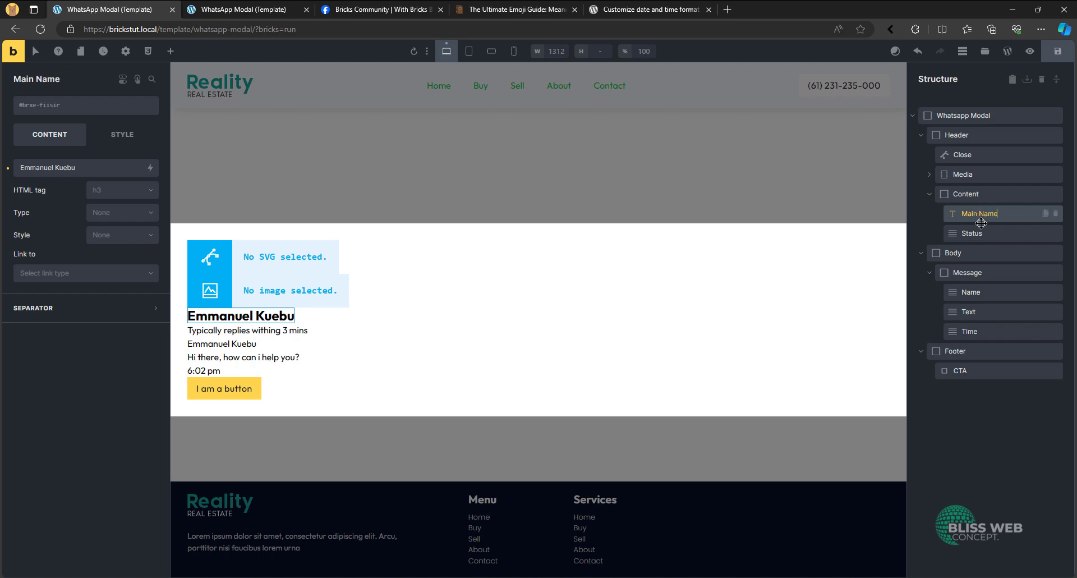
- Generate BEM classes with the whatsapp-modal prefix for the Whatsapp Modal block and all its child elements, with label syncing on
click(993, 293)
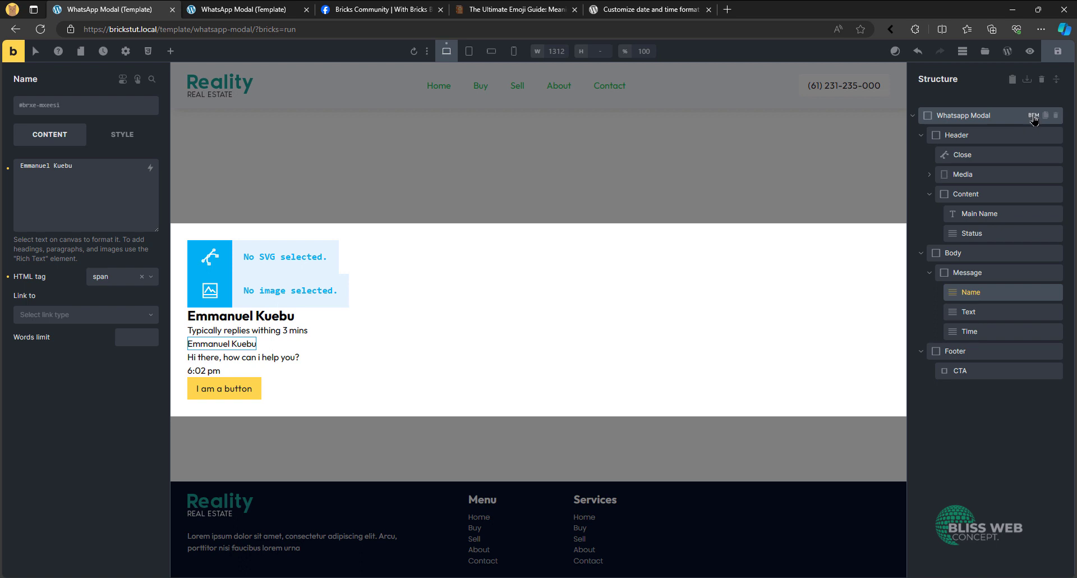
click(1034, 117)
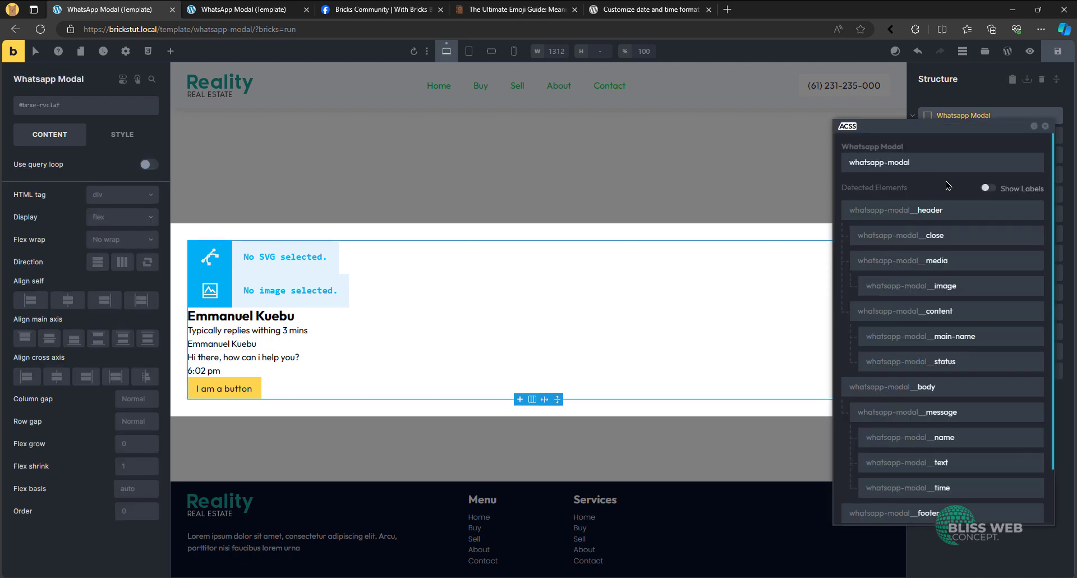
scroll(980, 368, down, 2)
scroll(976, 359, up, 2)
scroll(982, 387, down, 2)
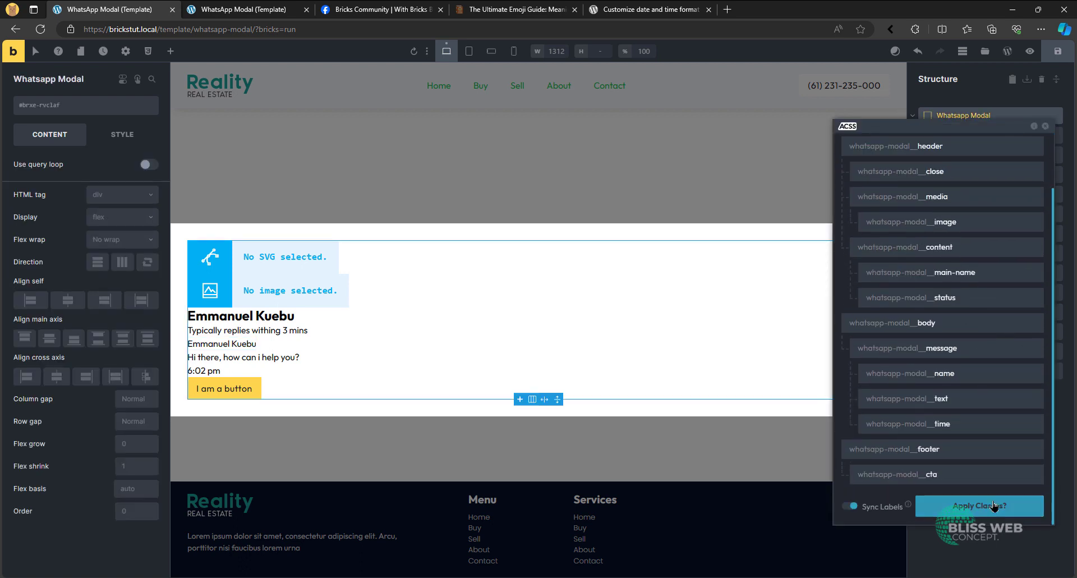
click(992, 508)
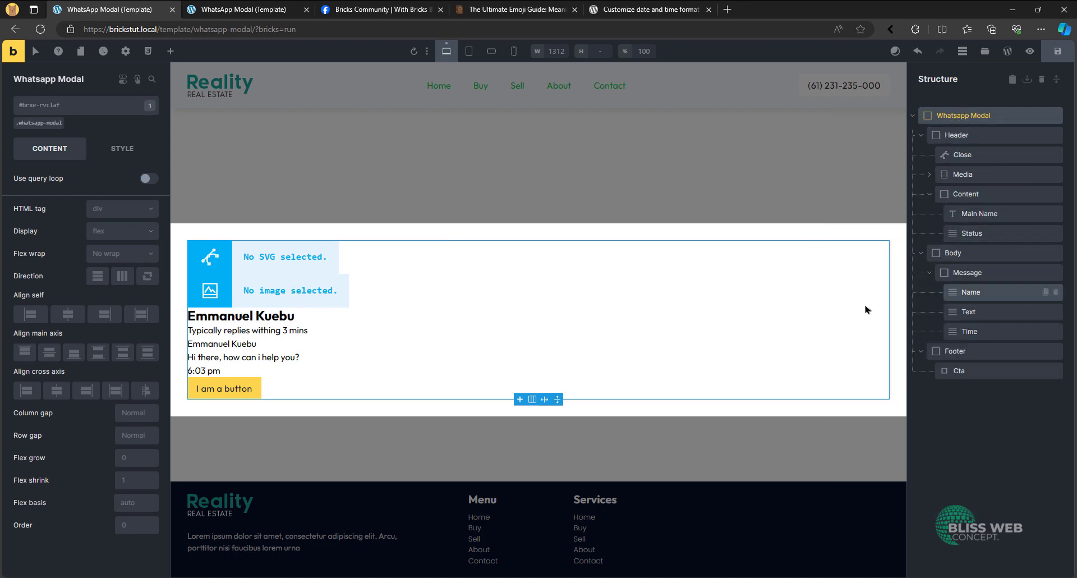
- Insert lifestyle-blog-profile-pic.jpg from the media library into the Image element inside the header's Media block
click(930, 175)
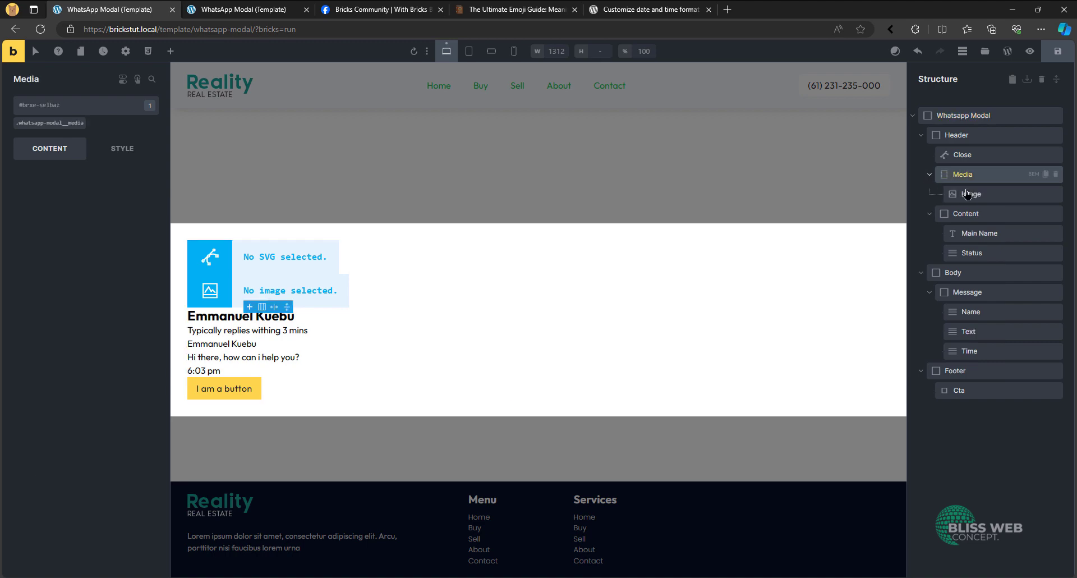
click(988, 193)
click(84, 185)
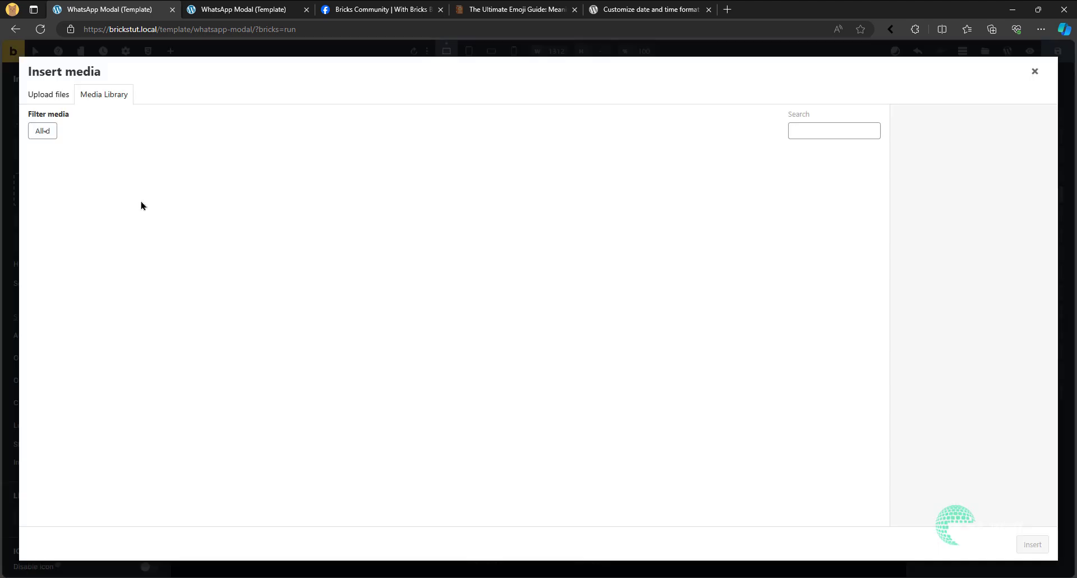
click(552, 298)
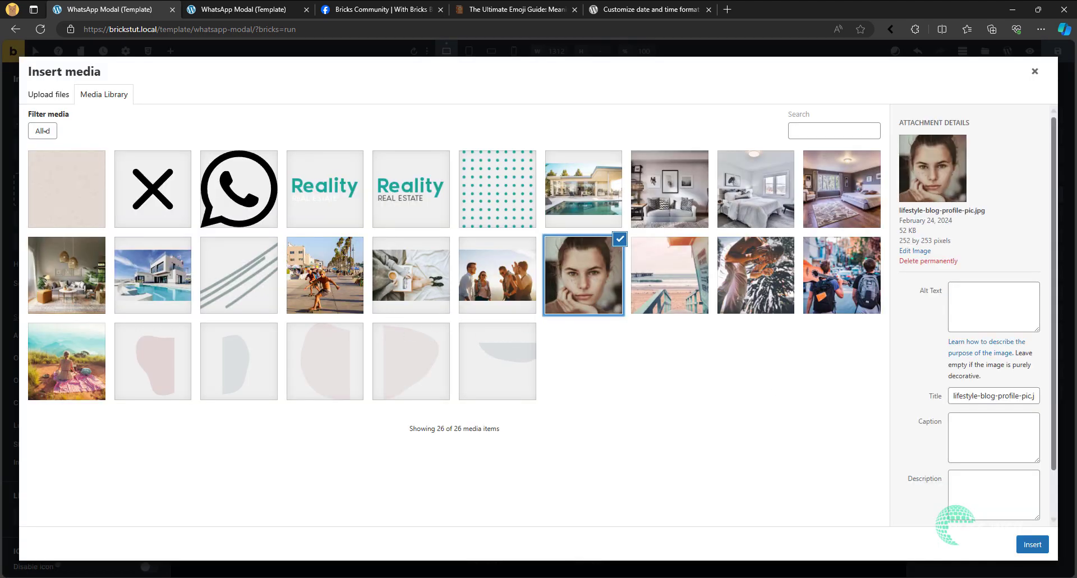
click(1032, 545)
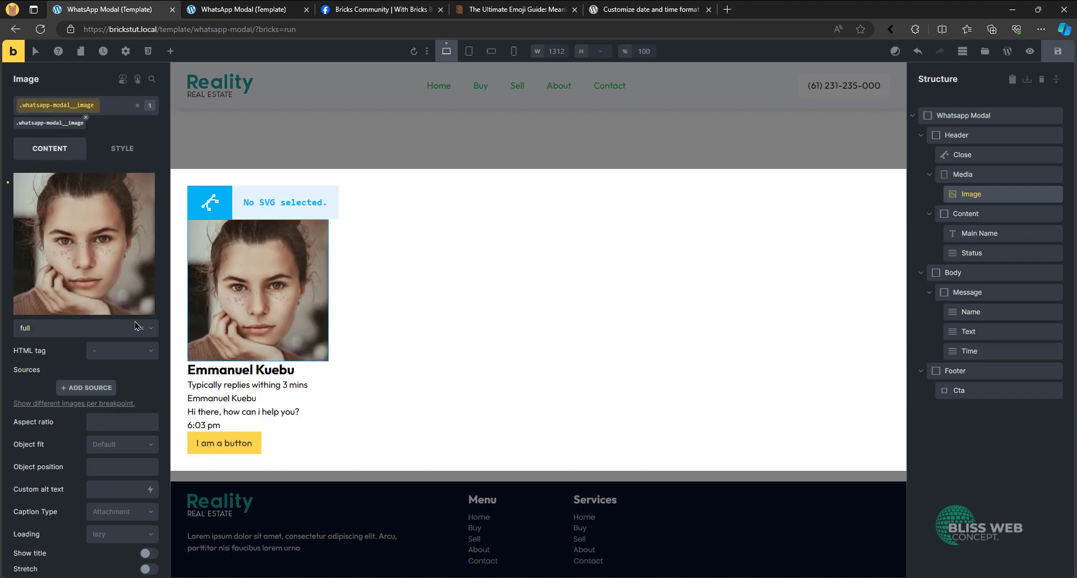
- Set the profile image's size to Thumbnail (150×150) and its HTML tag to figure
click(97, 330)
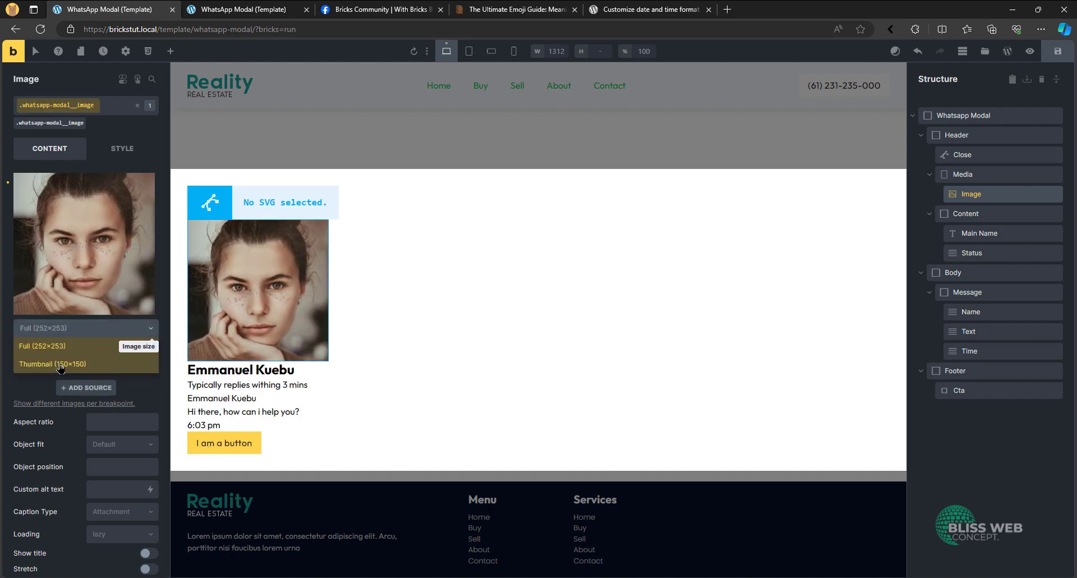
click(120, 353)
click(124, 293)
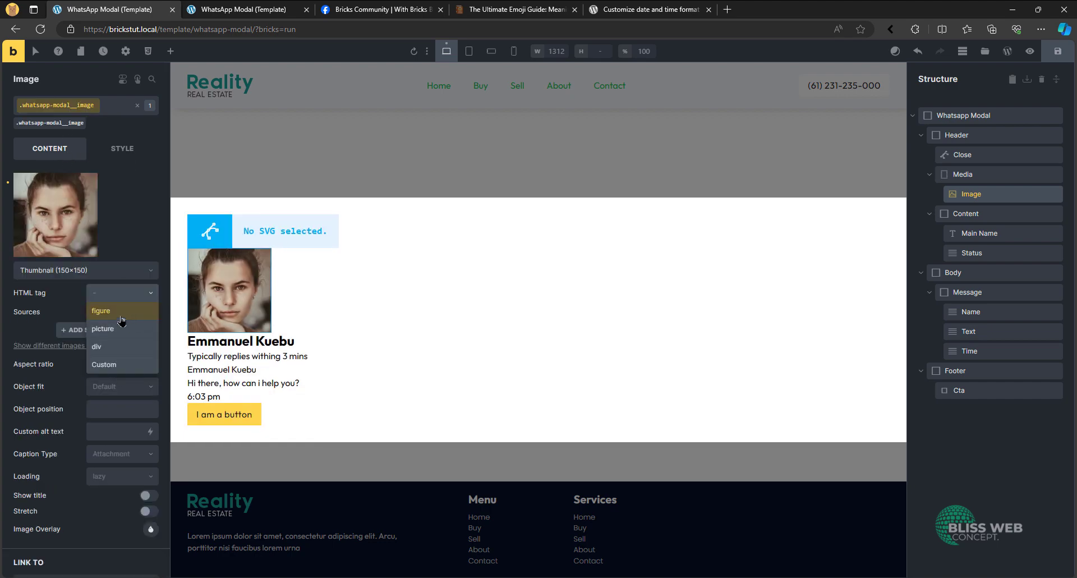
click(121, 312)
- Give the profile image an aspect ratio of 1, Cover object fit and the No caption type
click(122, 364)
text(1)
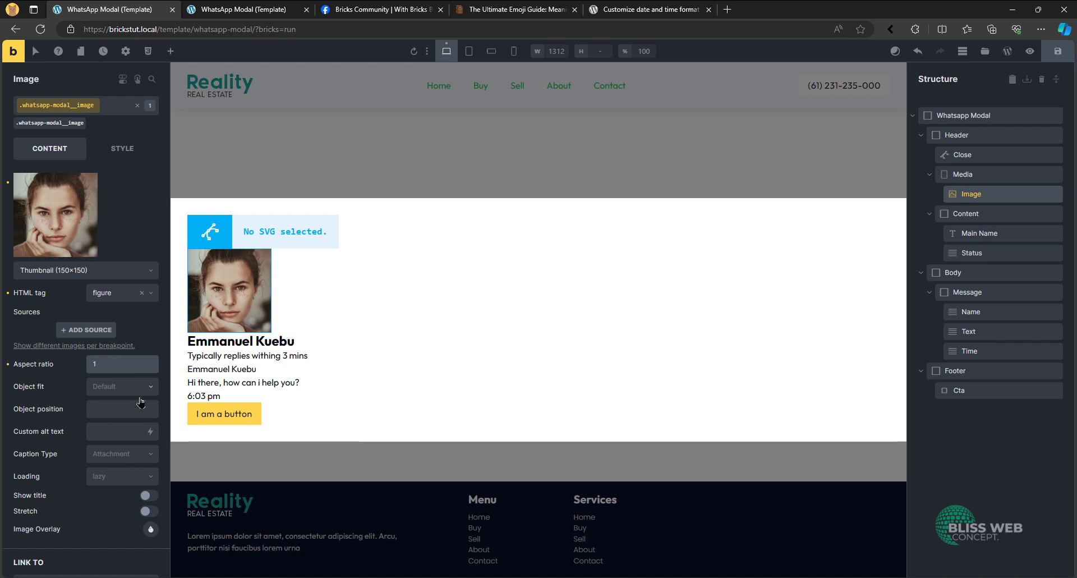
click(127, 388)
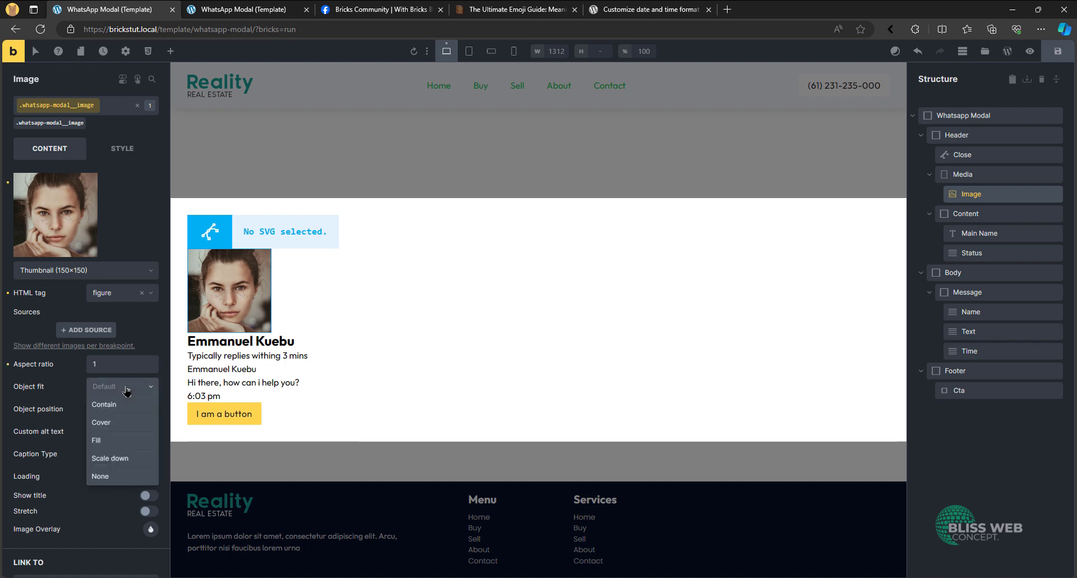
click(119, 424)
click(128, 459)
click(115, 476)
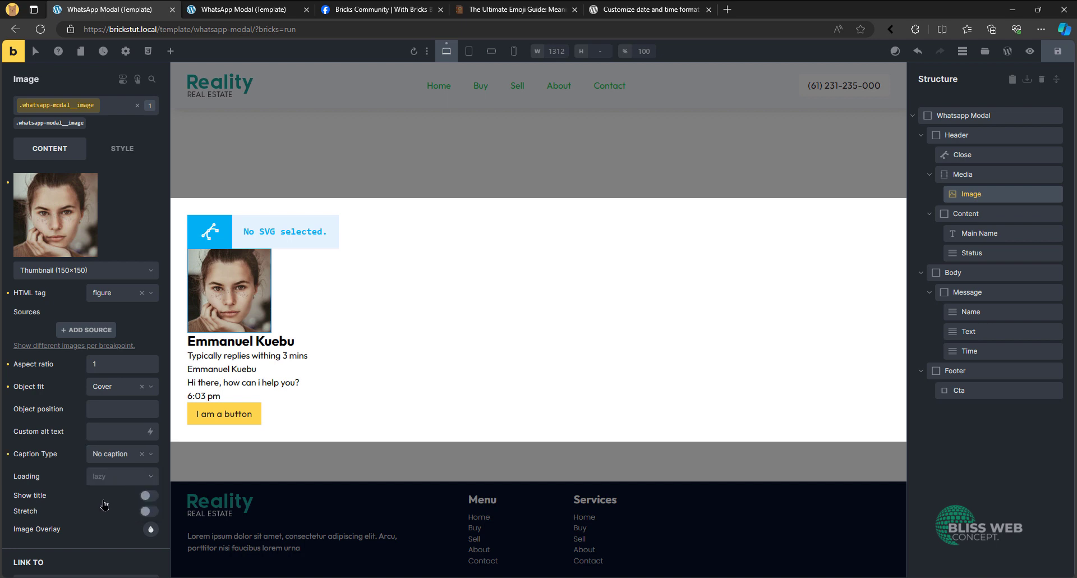
- Set the width of the profile image's whatsapp-modal__image class to 6rem
click(125, 157)
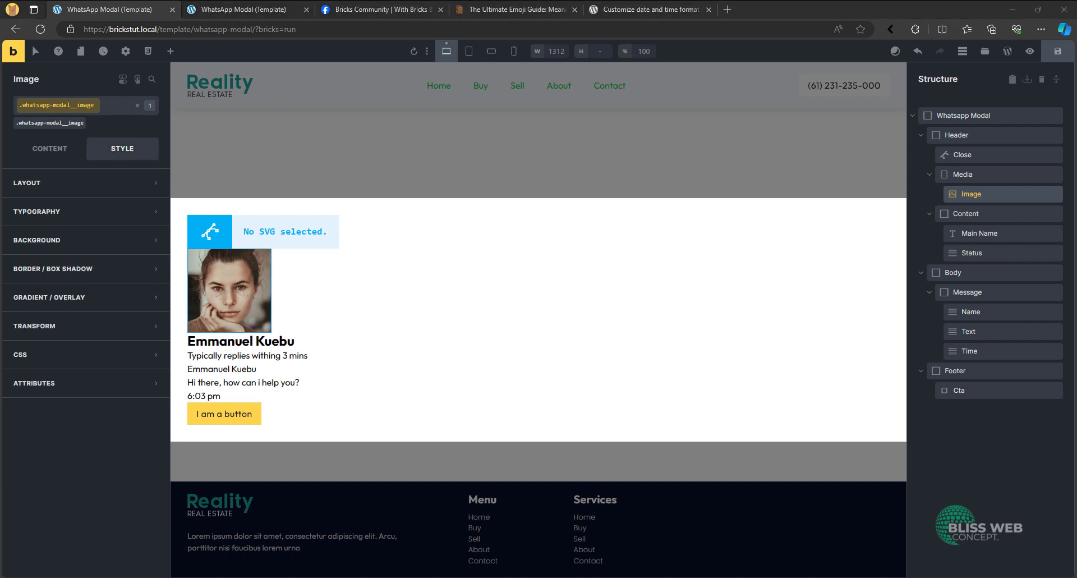
click(129, 180)
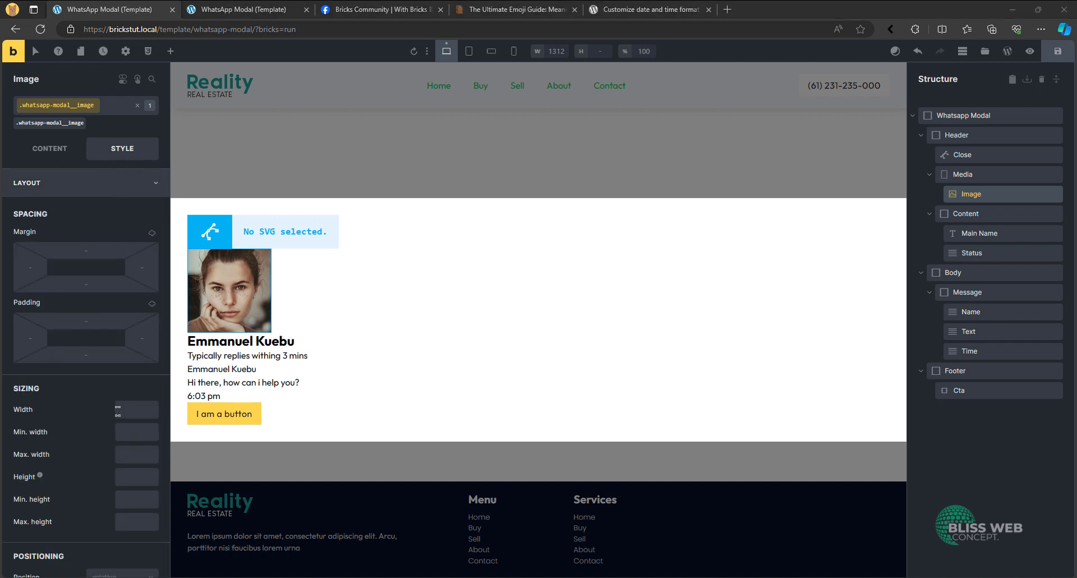
scroll(133, 348, down, 4)
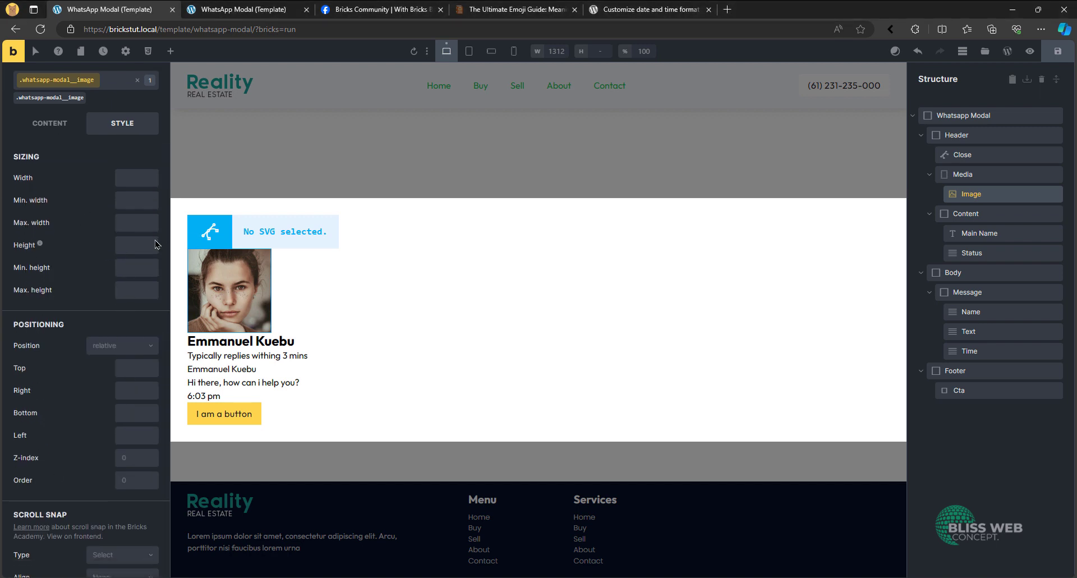
scroll(133, 218, up, 2)
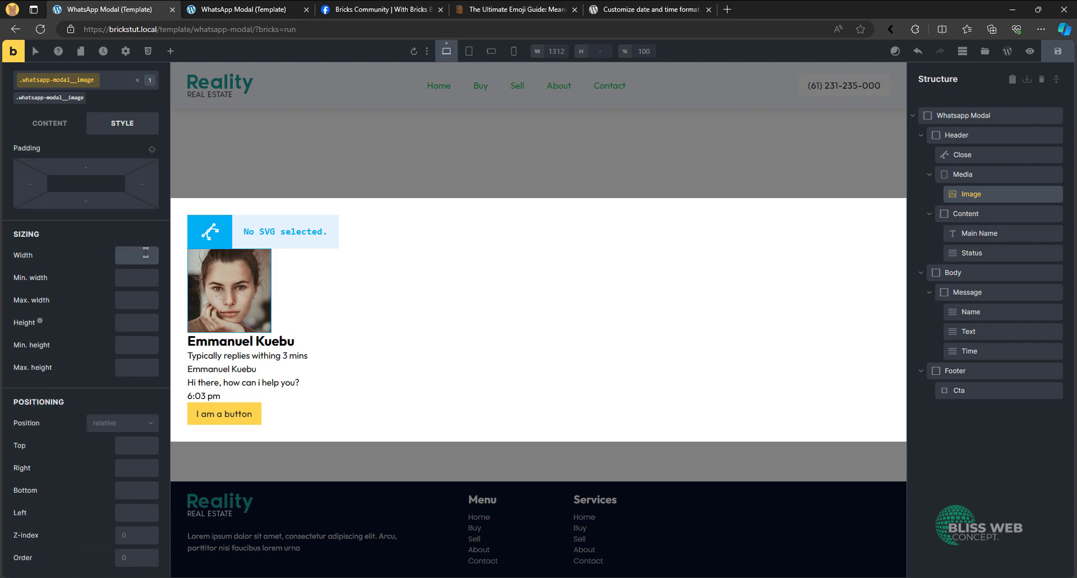
text(rem)
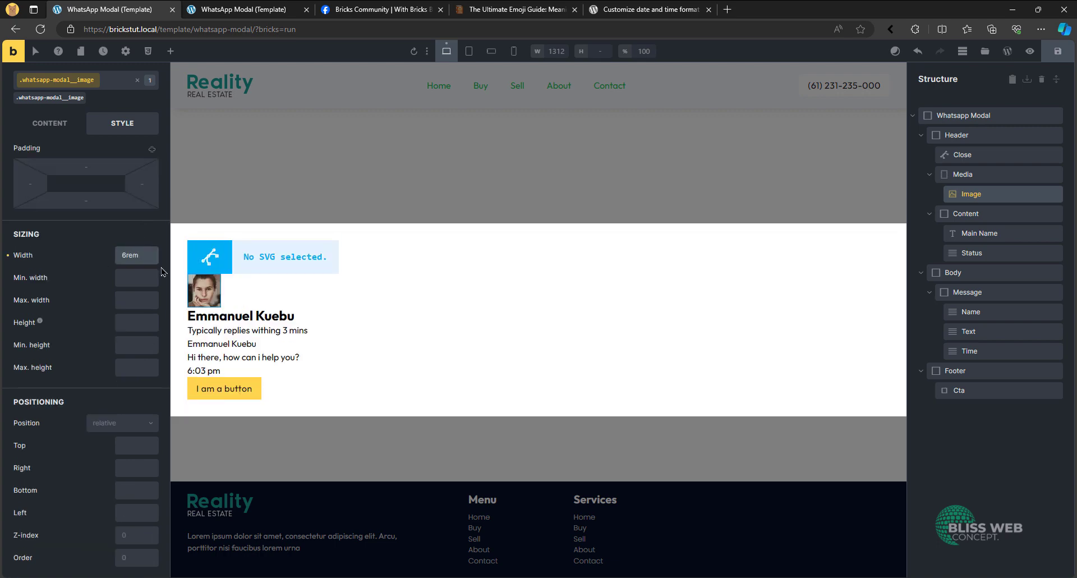
scroll(93, 281, up, 4)
scroll(101, 293, down, 5)
scroll(92, 181, up, 5)
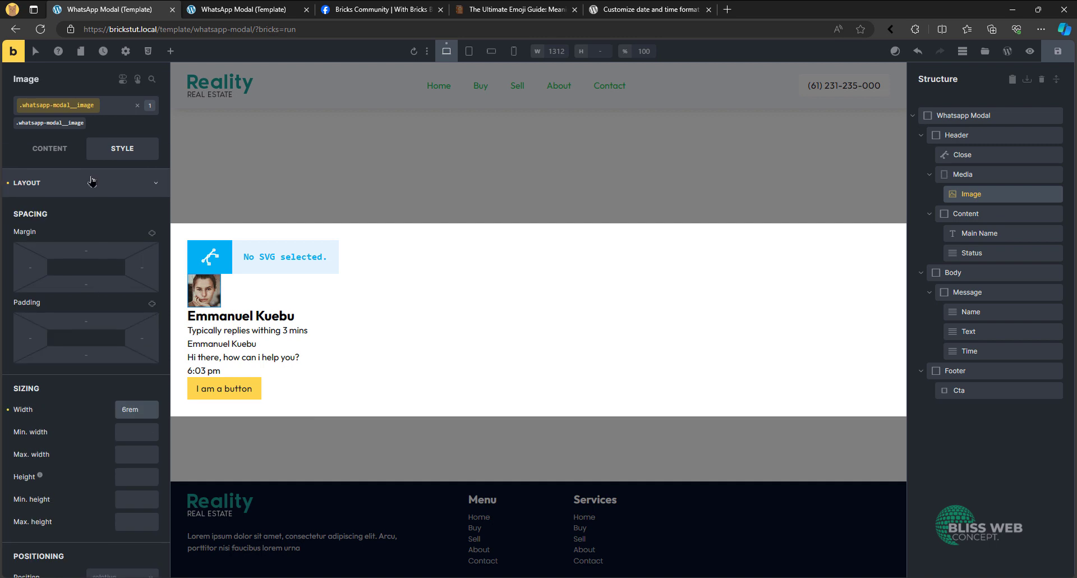
click(95, 184)
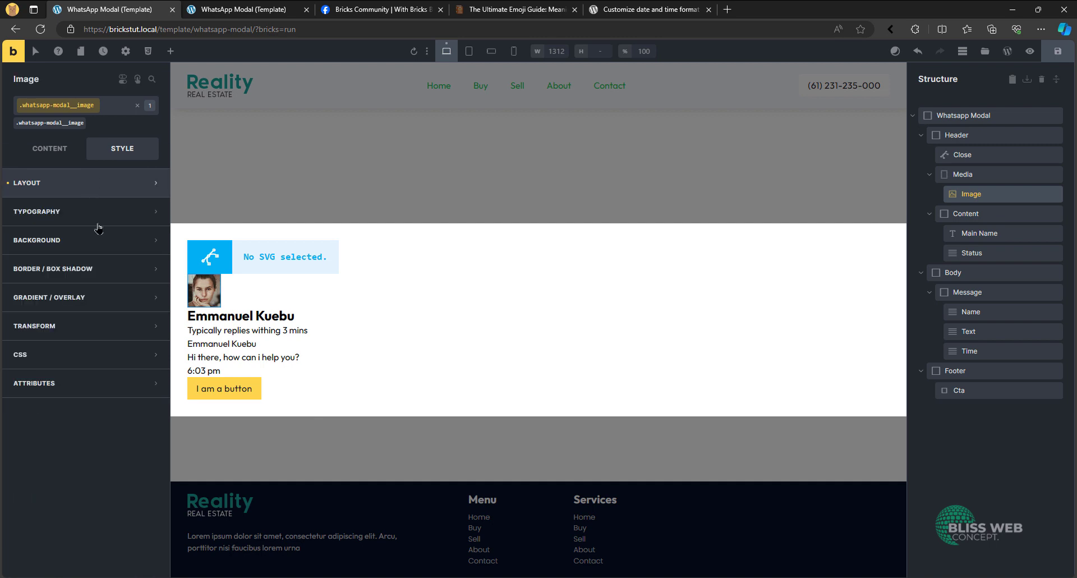
- Set the border radius of all four corners of the profile image to 50vw
click(123, 269)
click(151, 296)
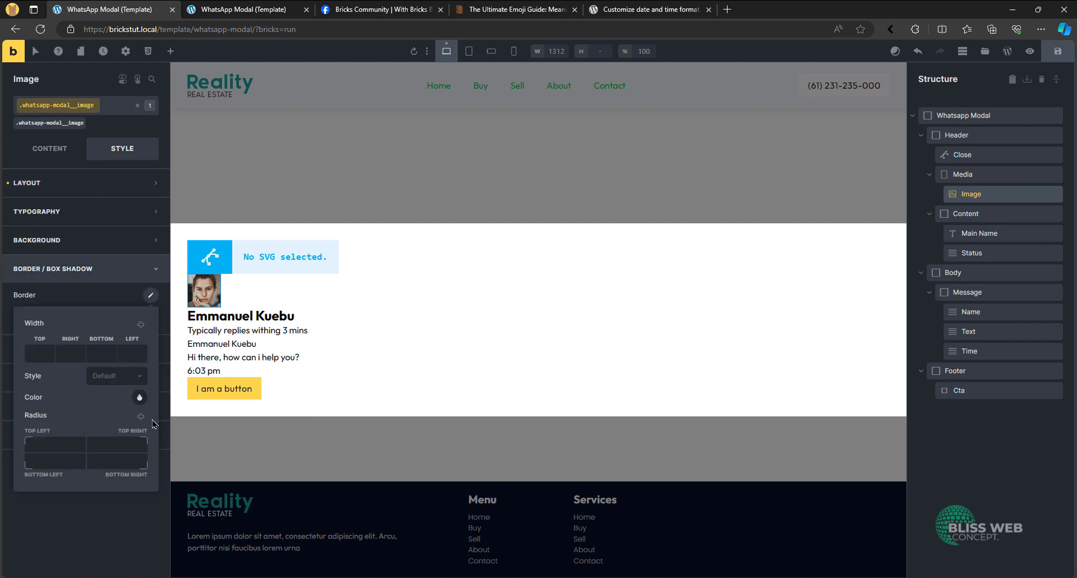
click(129, 442)
text(5)
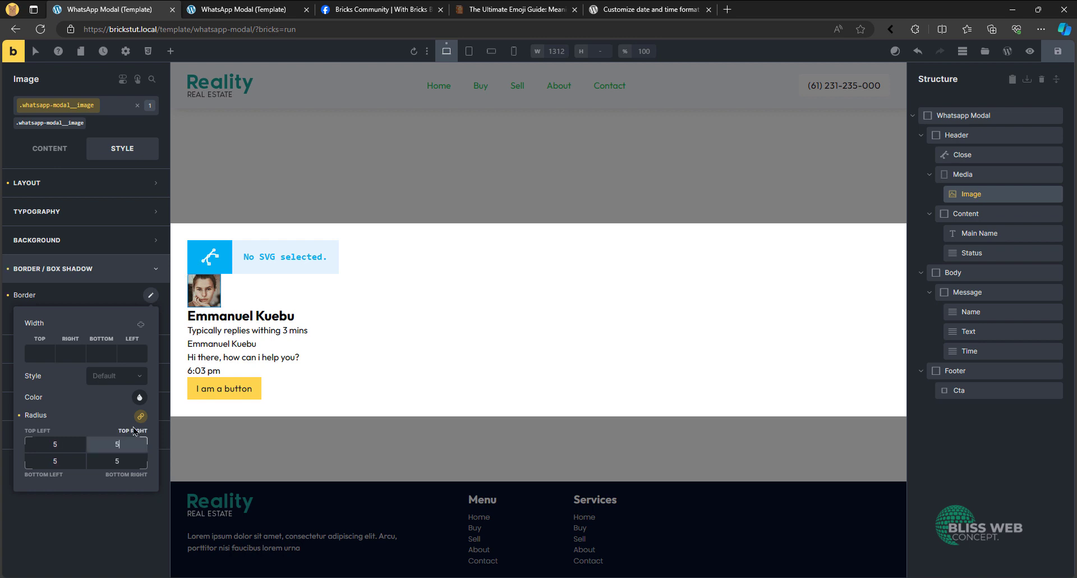
text(0vw)
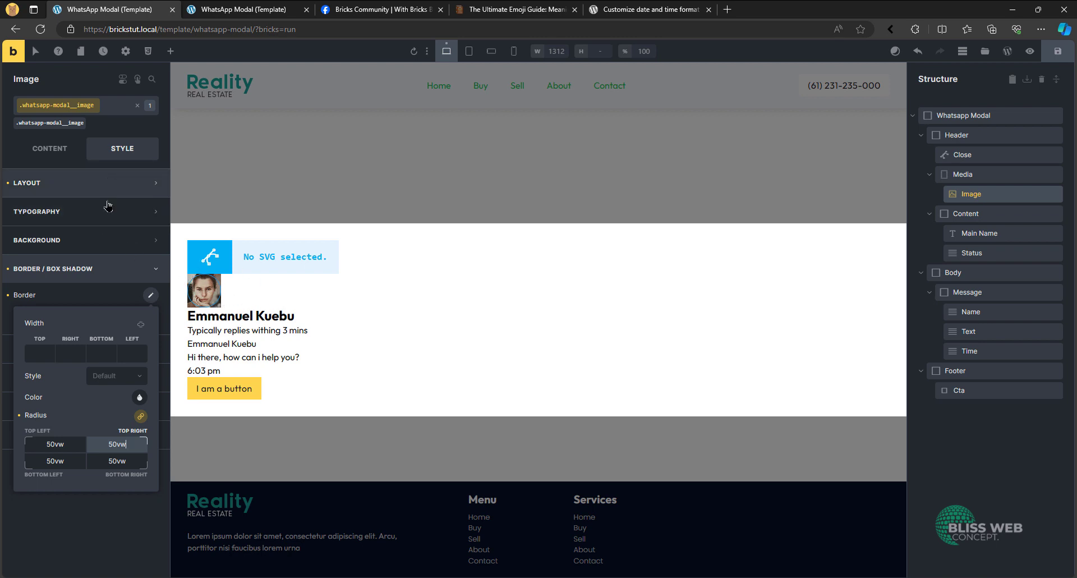
- Set the profile image's overflow to hidden
click(66, 183)
scroll(96, 265, down, 10)
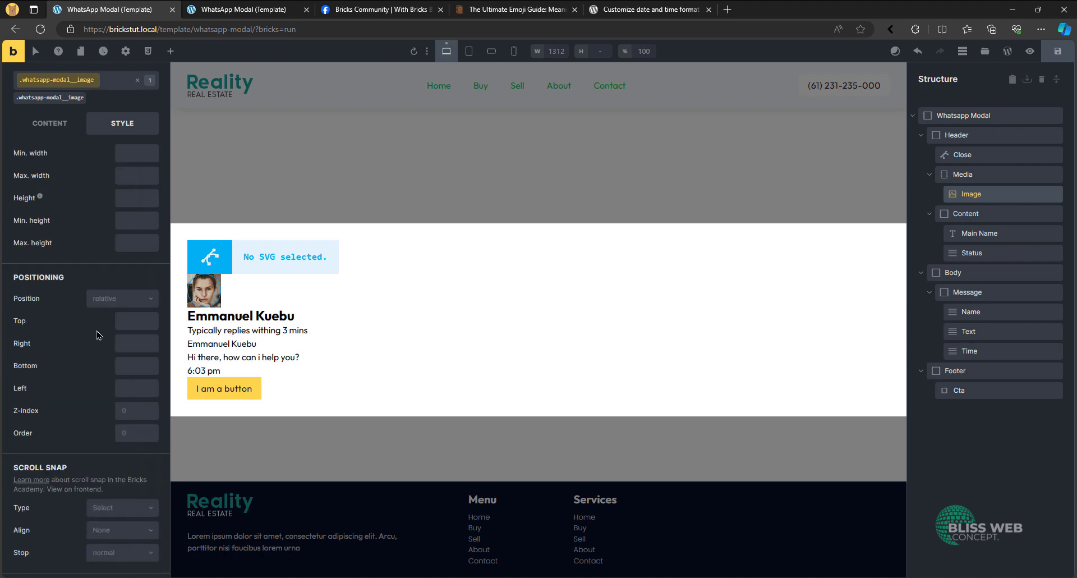
click(141, 316)
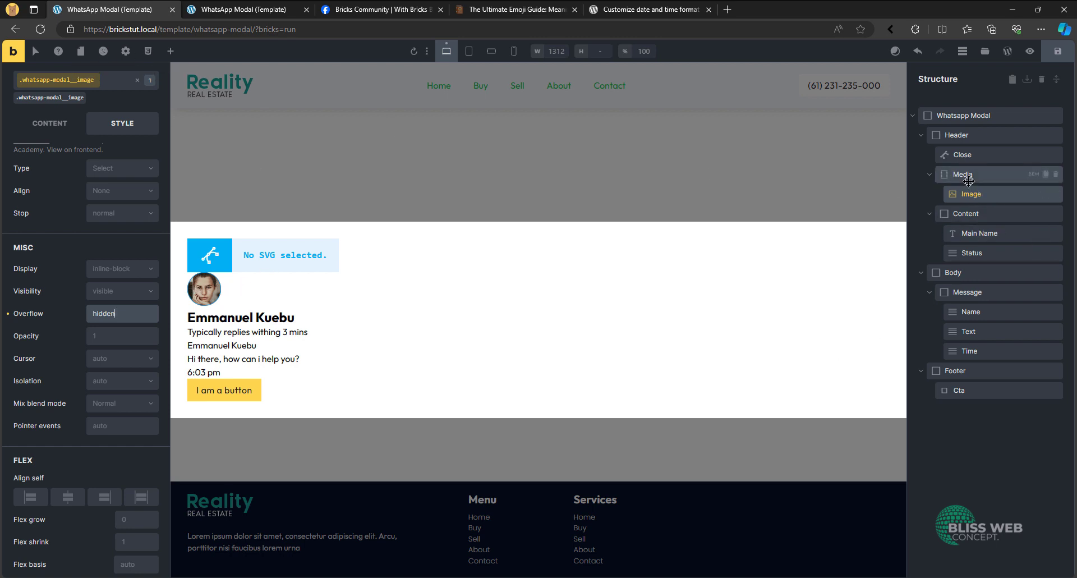
- Insert cross-small.svg from the media library as the icon of the header's Close element
click(972, 156)
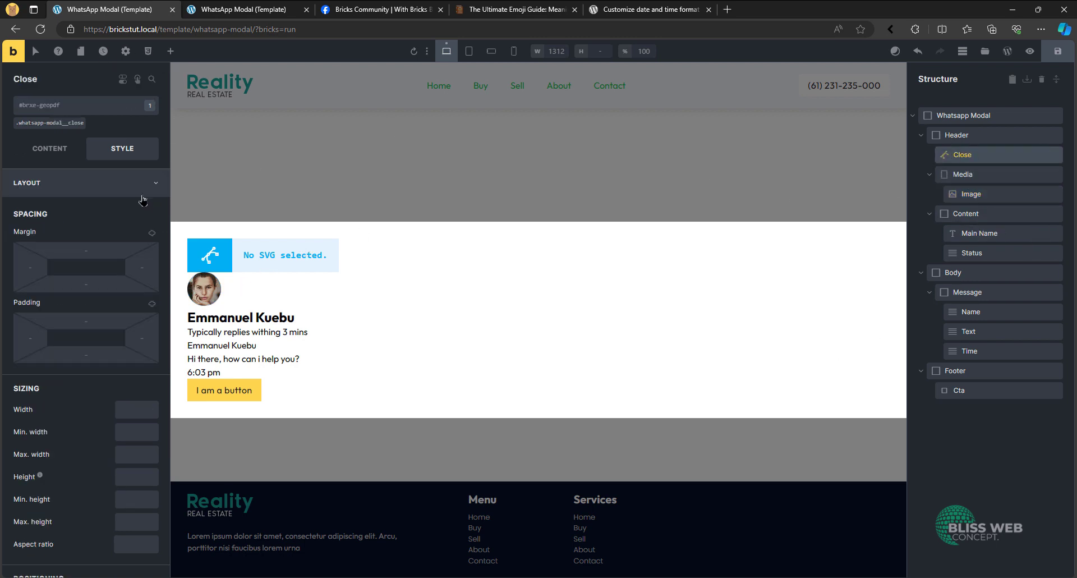
click(50, 148)
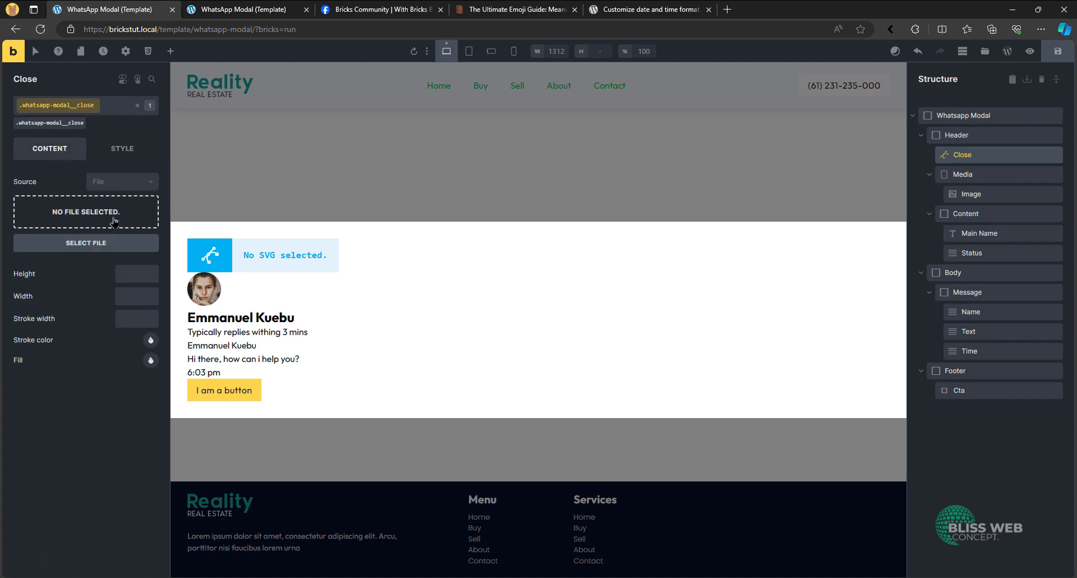
click(89, 212)
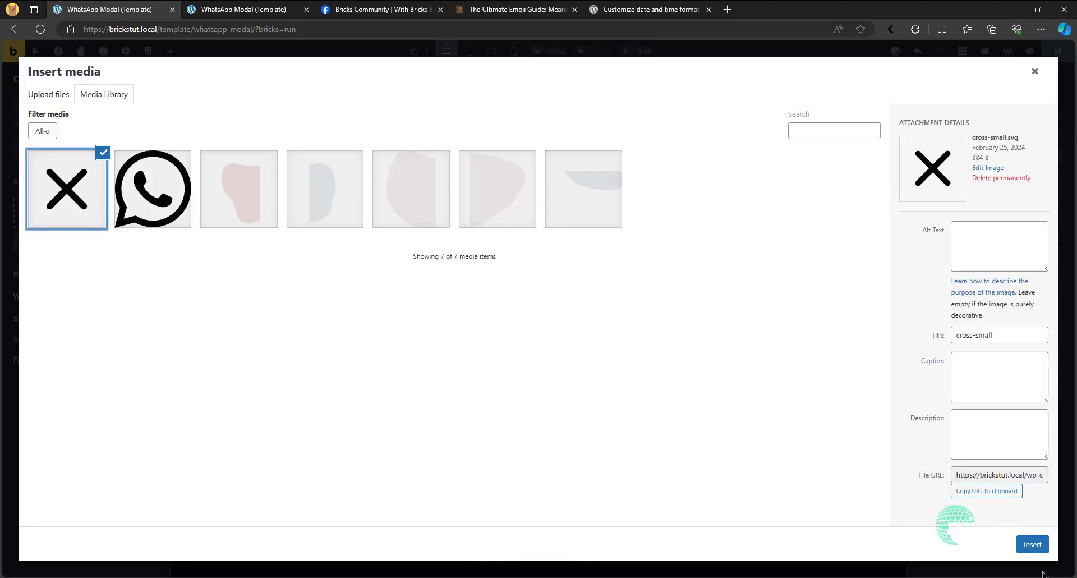
click(1032, 544)
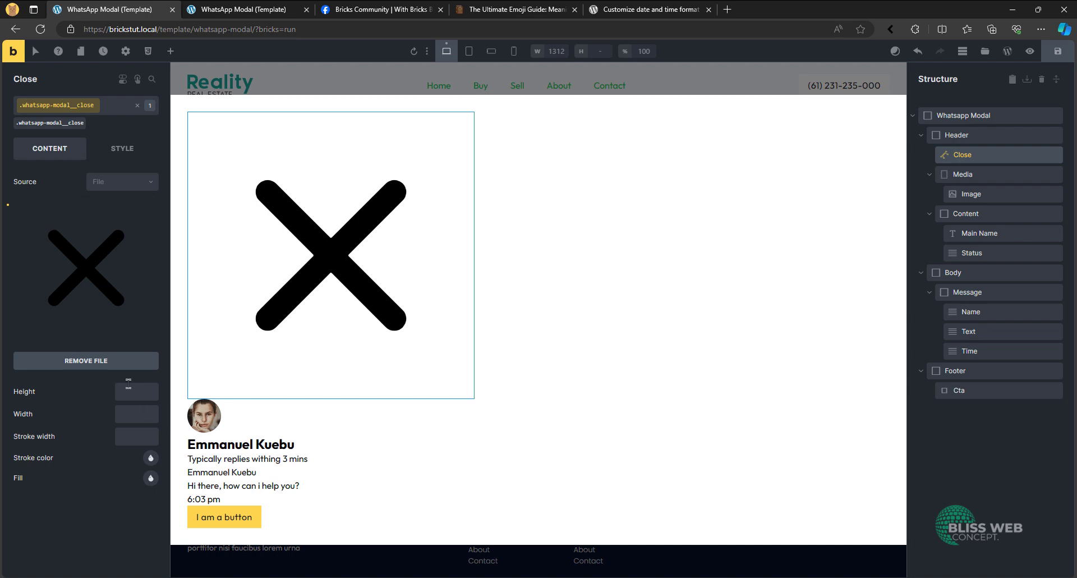
- Set both the height and the width of the Close icon to 1.5em
click(131, 387)
text(1.5em)
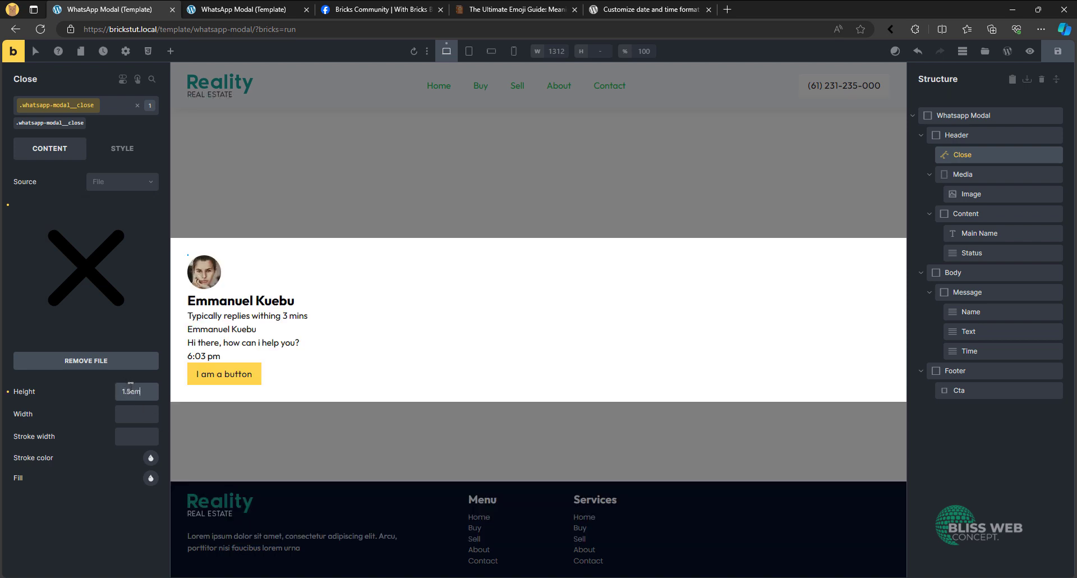
click(144, 412)
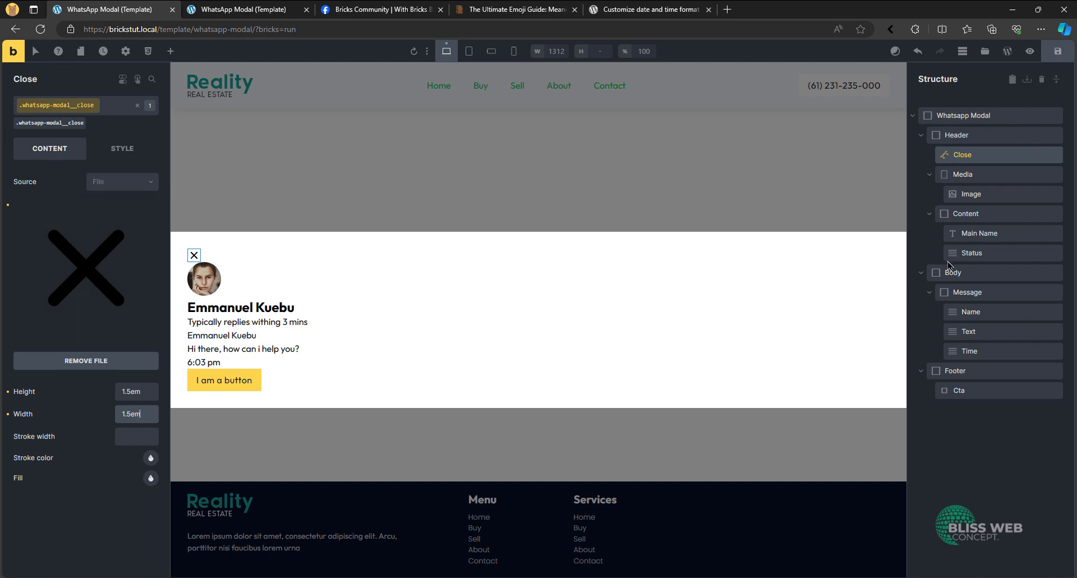
- Lay out the whatsapp-modal__header class in a horizontal row with its items centred on the cross axis
click(963, 134)
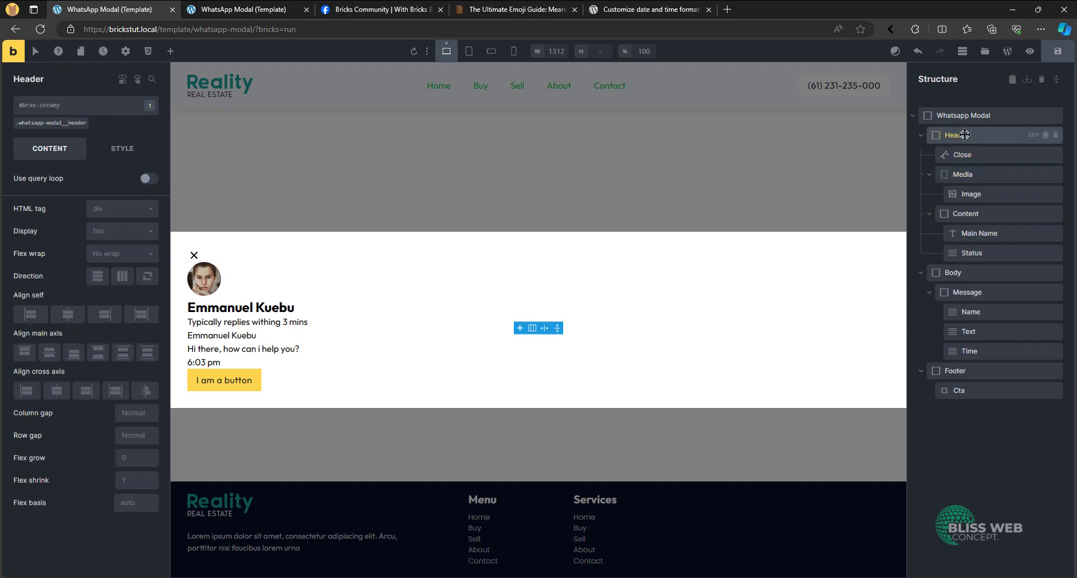
click(71, 123)
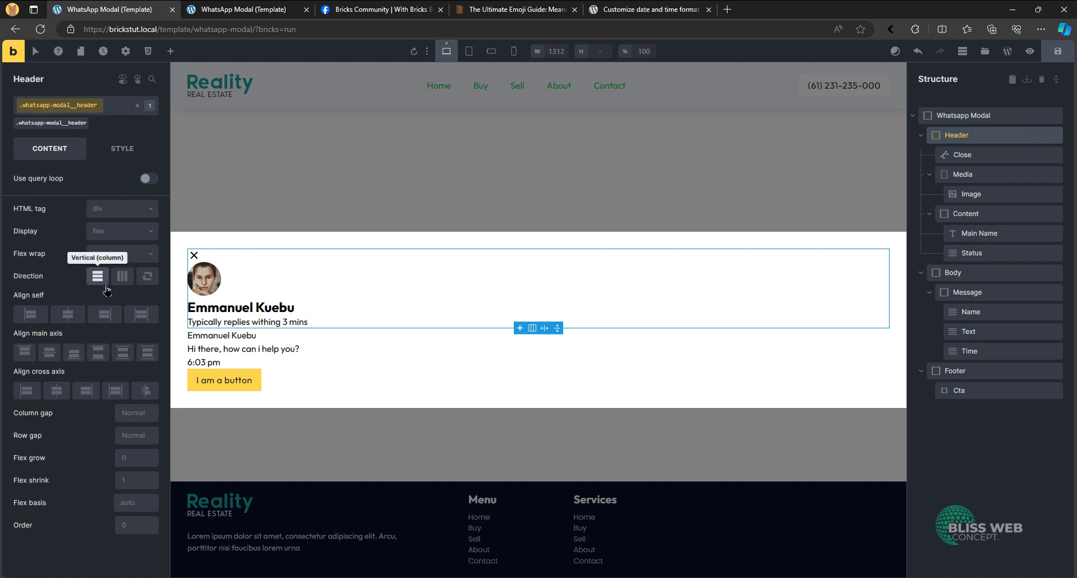
click(122, 275)
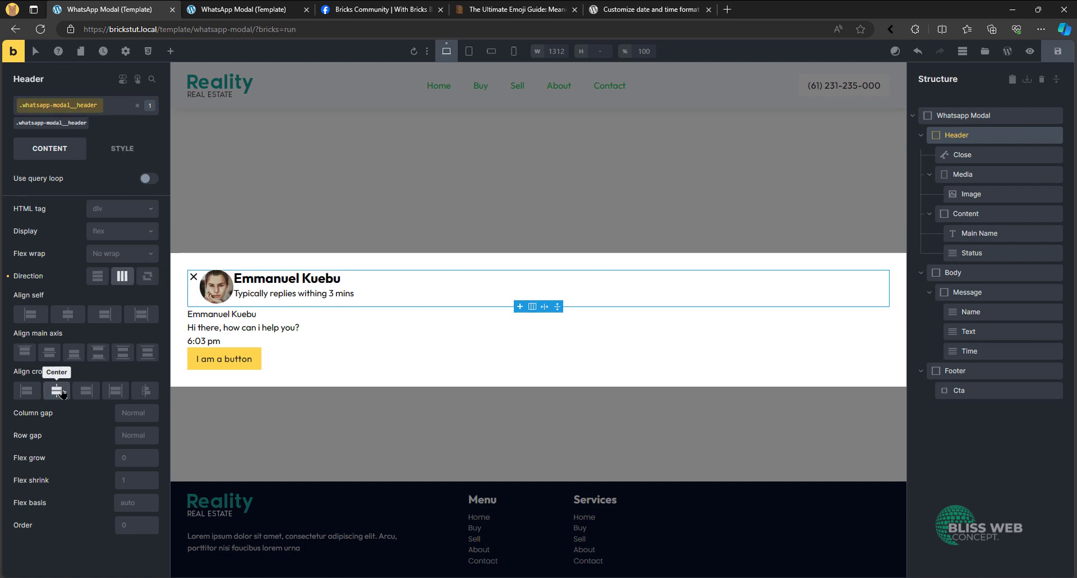
click(59, 391)
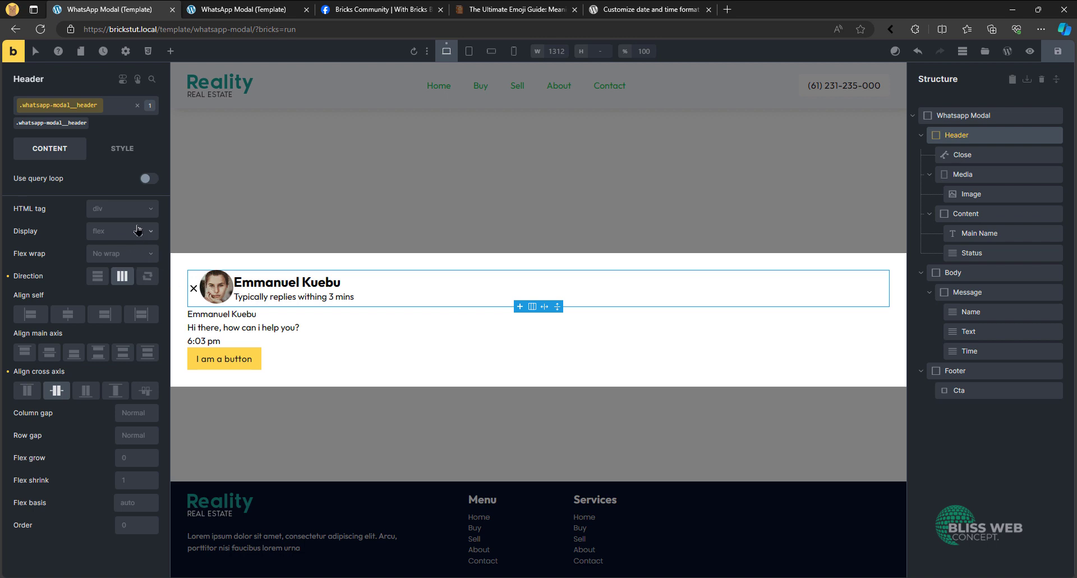
- Set the whatsapp-modal__header class's padding to var(--space-xs) on all four sides
click(130, 153)
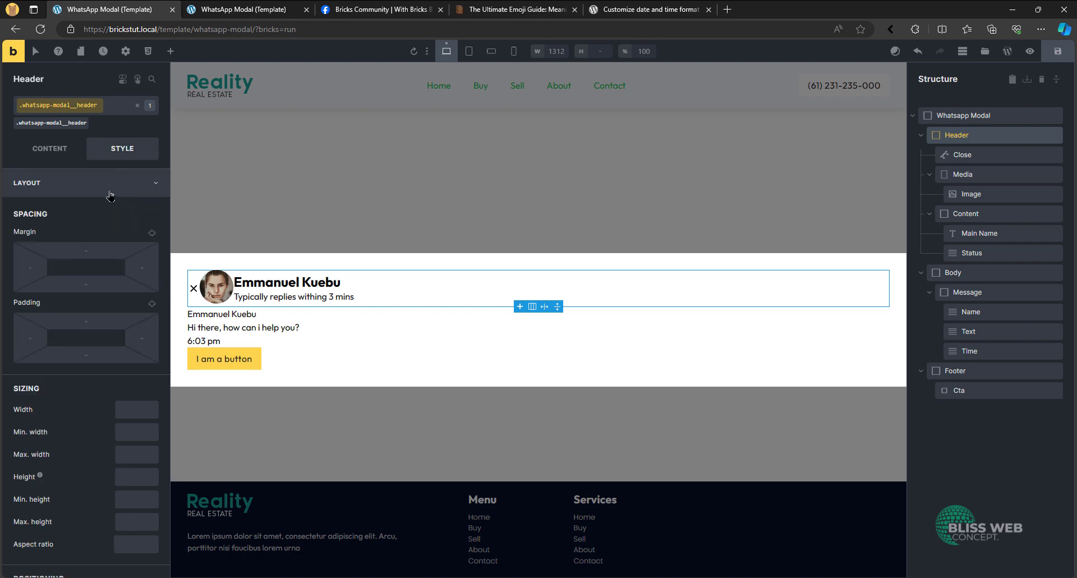
double_click(154, 306)
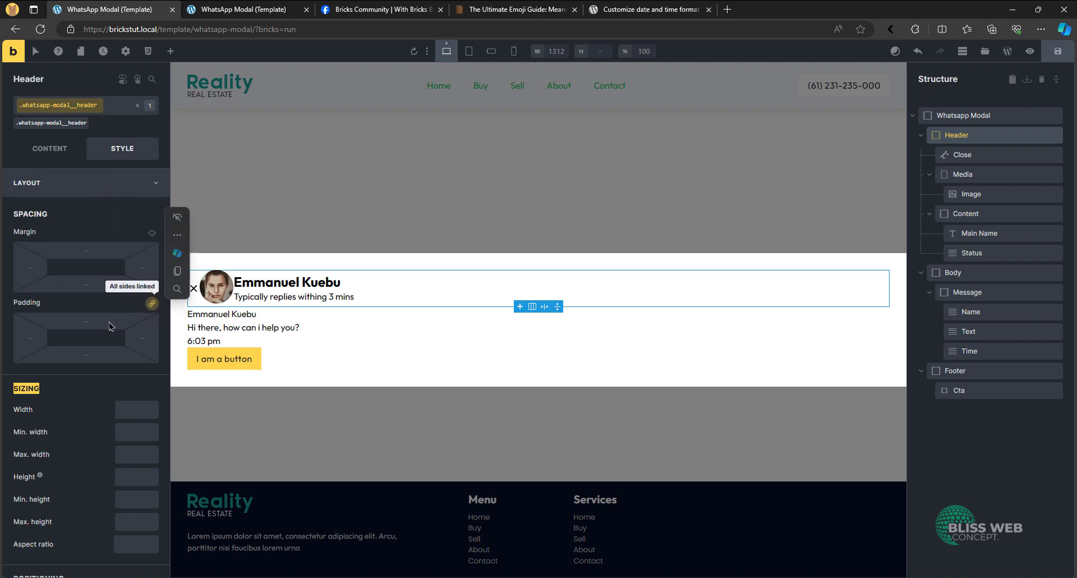
right_click(104, 321)
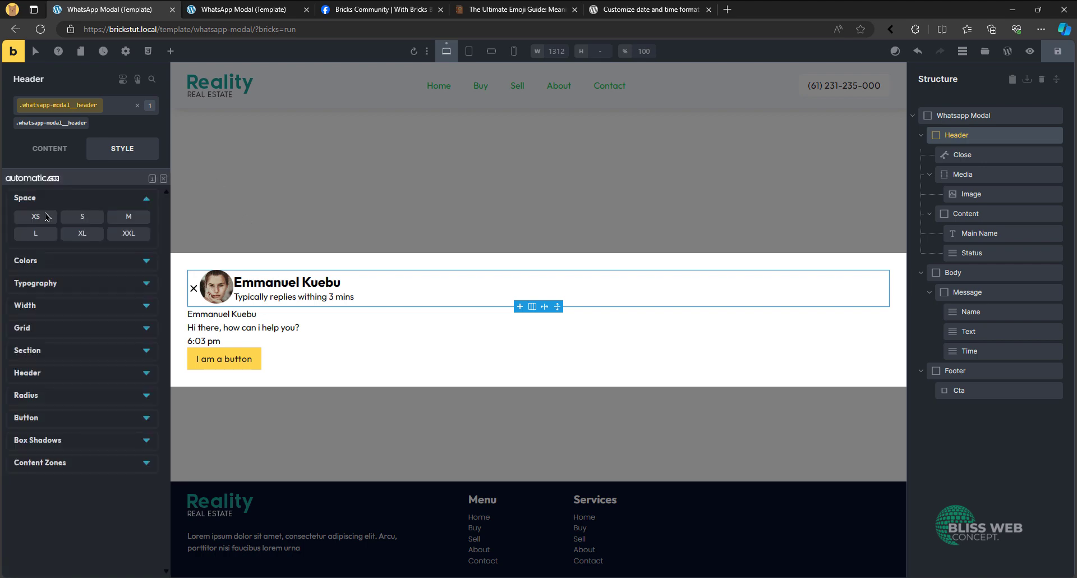
click(47, 217)
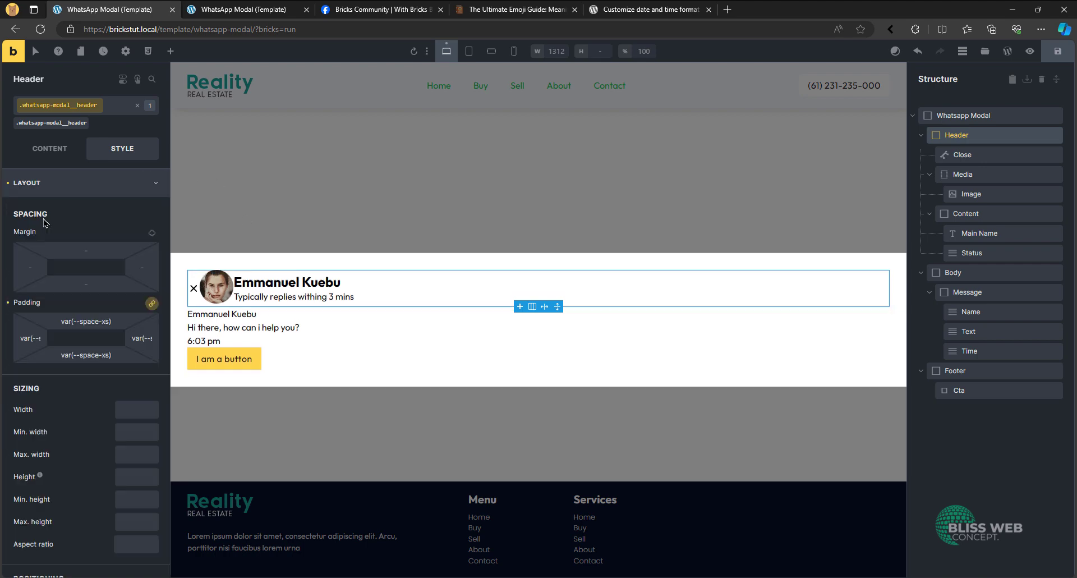
- Set the position of the whatsapp-modal__header class to relative
click(94, 191)
click(92, 189)
scroll(97, 336, down, 10)
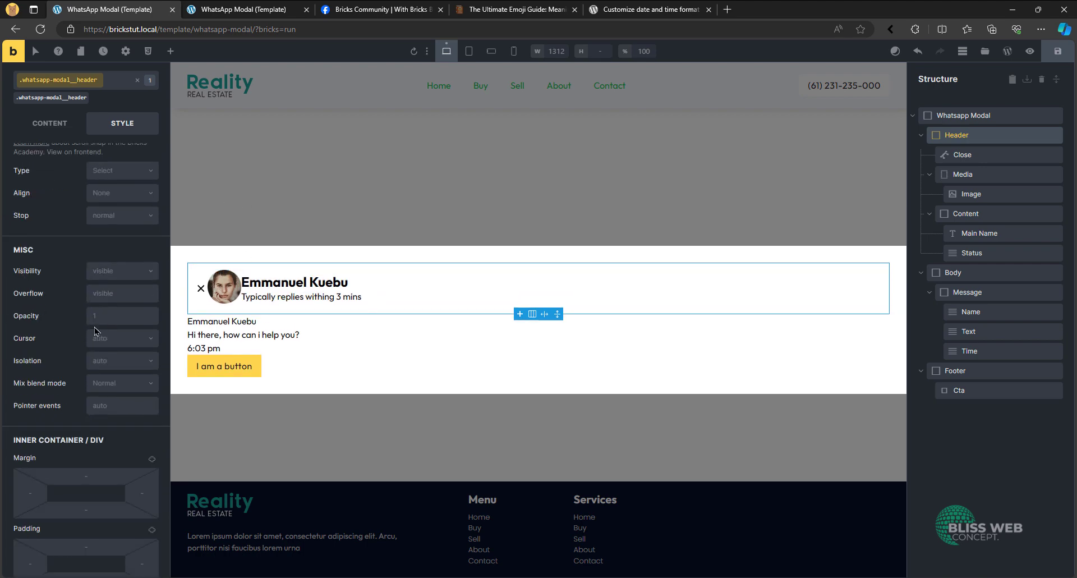
scroll(96, 331, down, 2)
scroll(95, 253, up, 8)
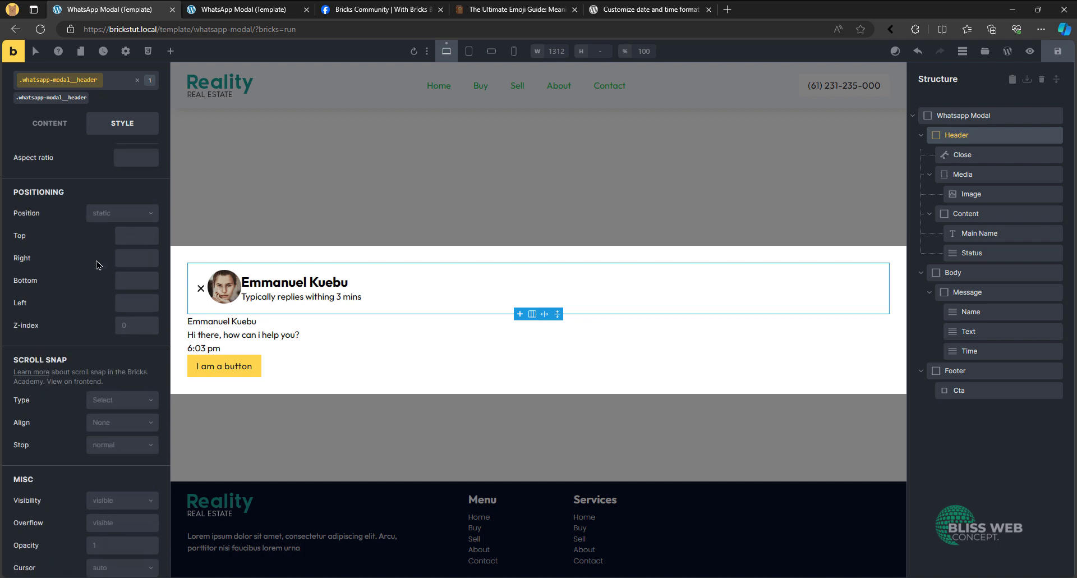
click(115, 216)
click(110, 248)
scroll(109, 196, up, 10)
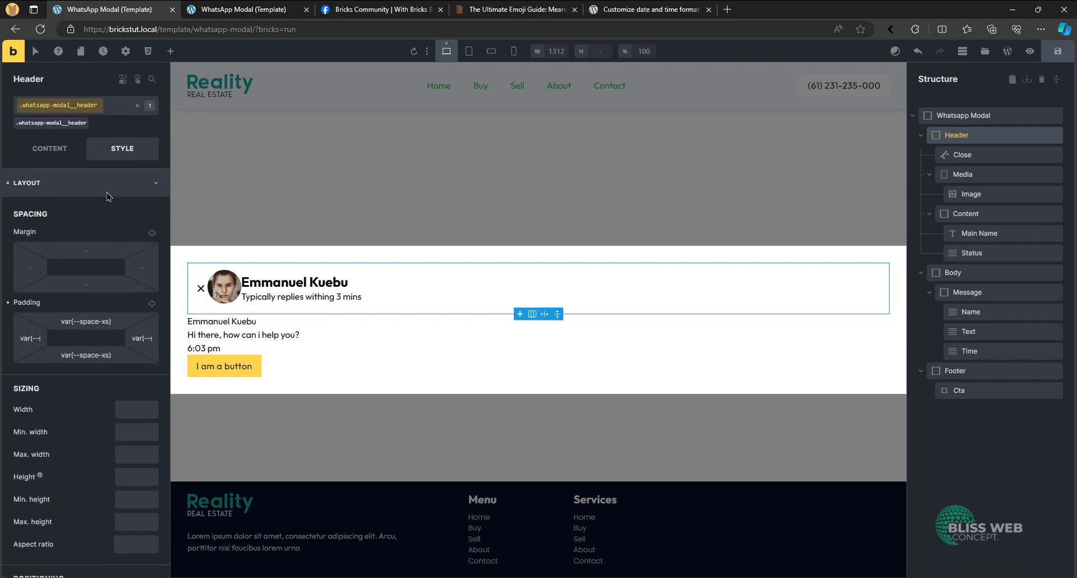
- Give the modal header the Automatic.css primary colour as its background
click(96, 187)
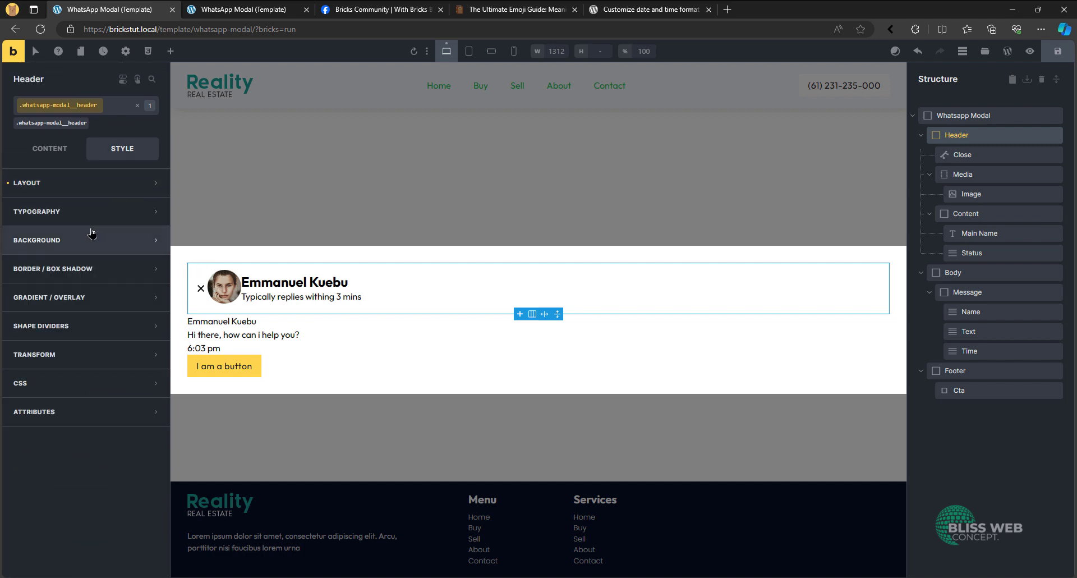
click(86, 248)
click(154, 269)
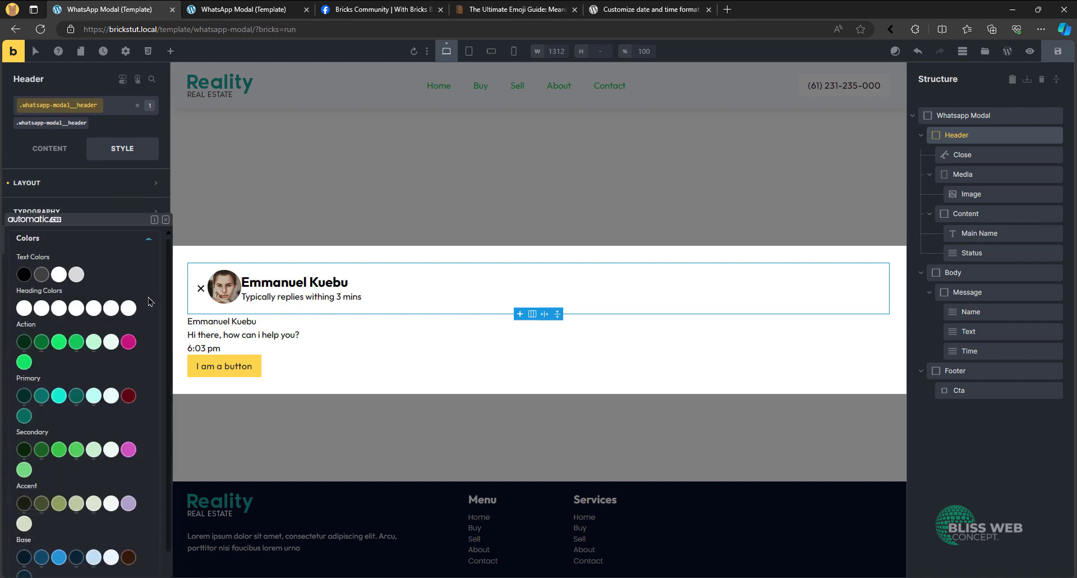
click(81, 398)
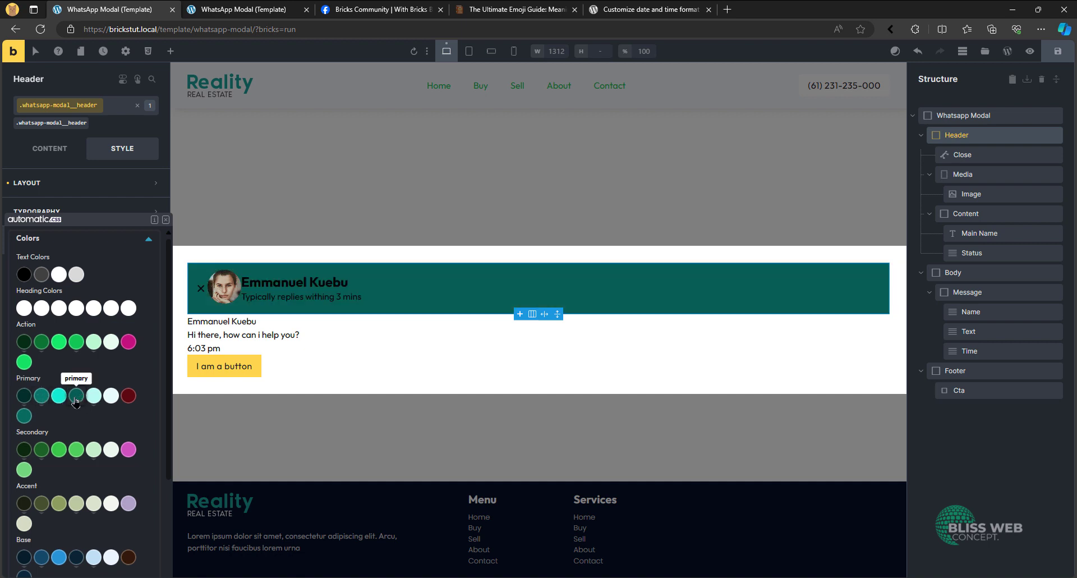
click(39, 400)
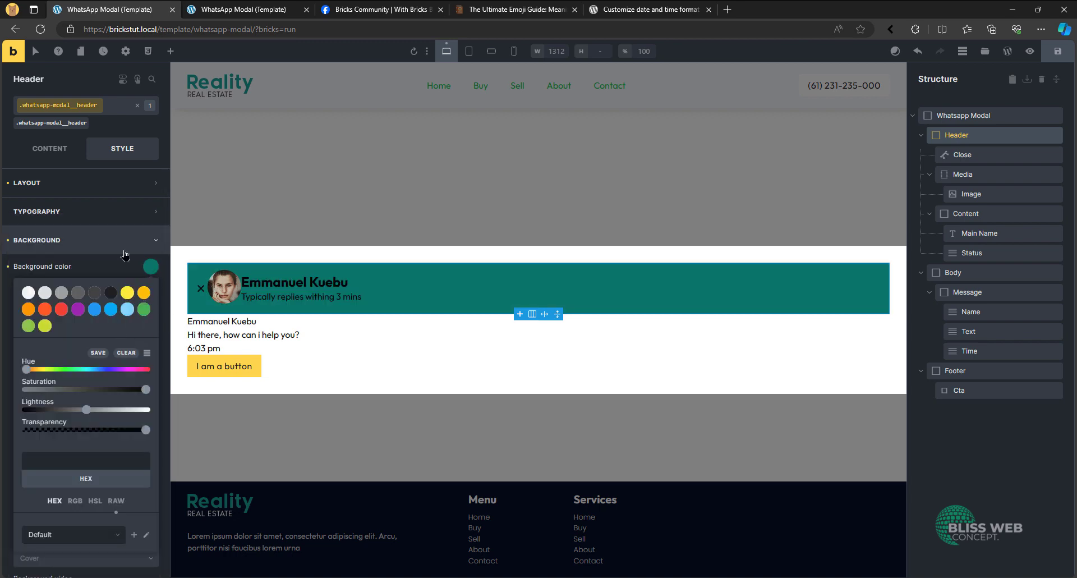
click(153, 268)
click(90, 107)
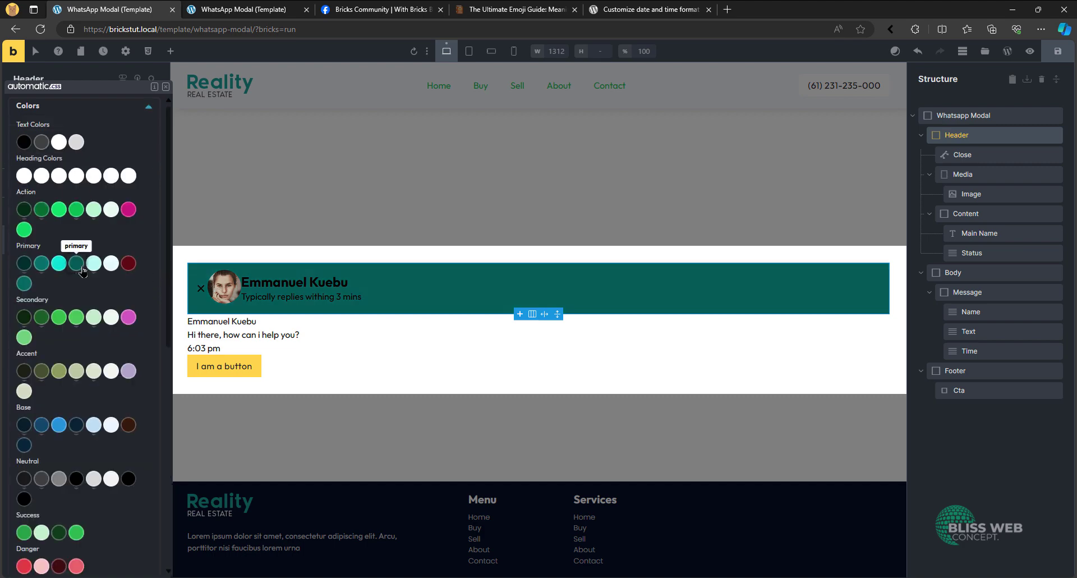
click(77, 265)
click(133, 245)
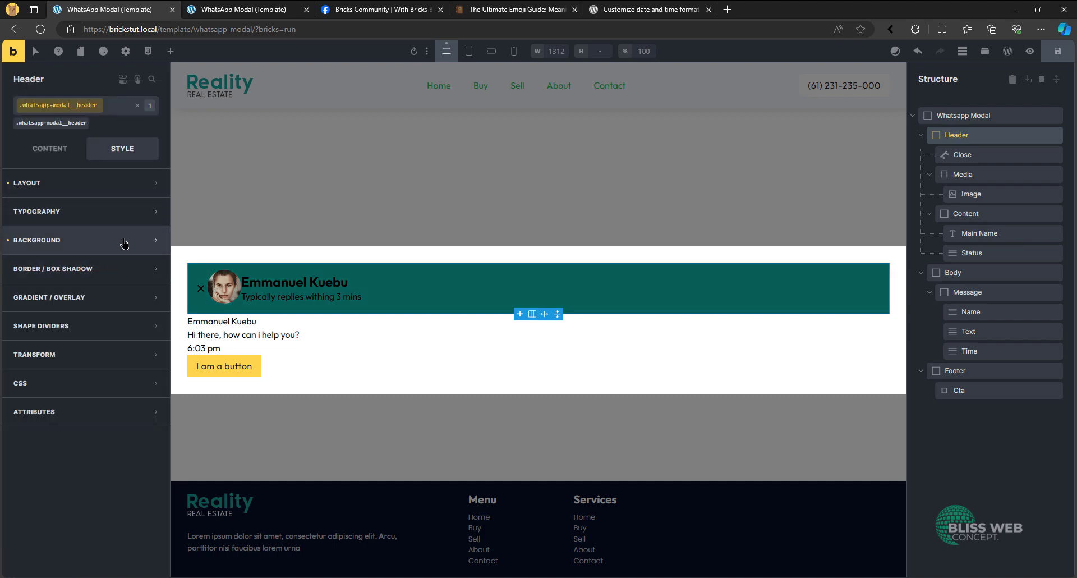
- Set the modal header's text colour to white
click(116, 211)
click(151, 238)
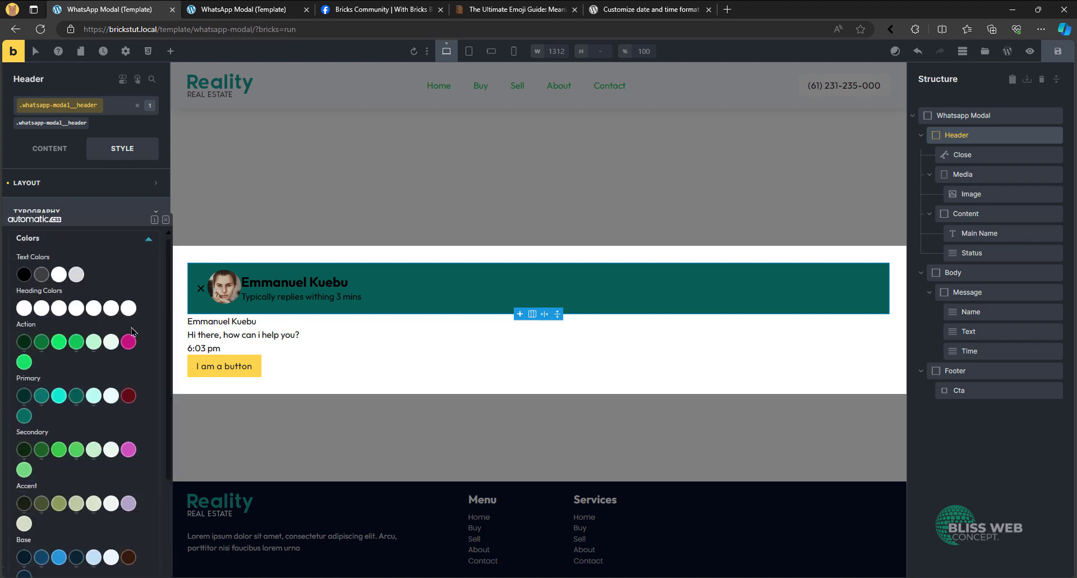
scroll(45, 476, down, 5)
click(44, 511)
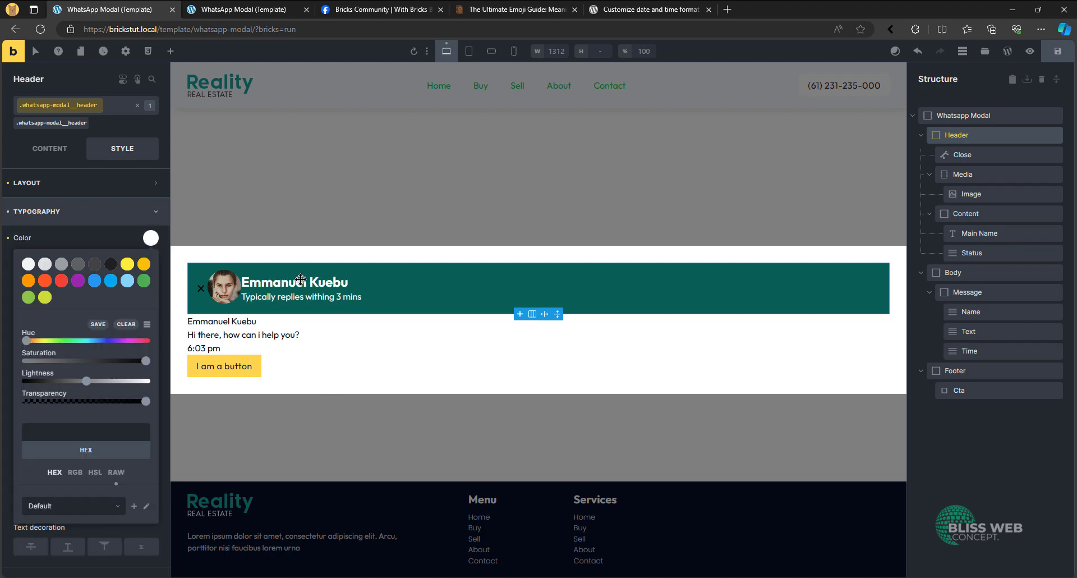
click(84, 211)
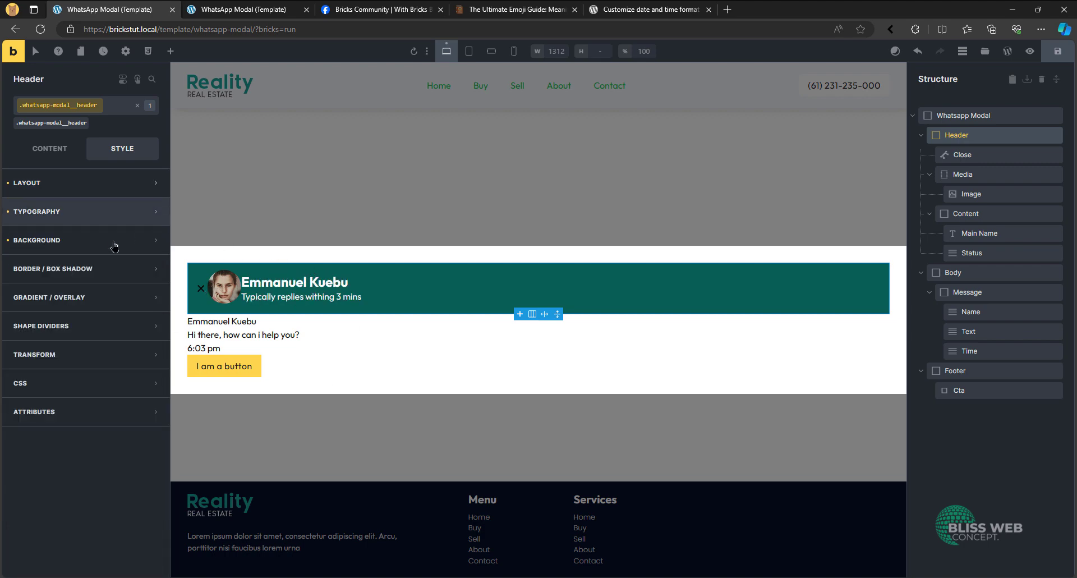
- Colour the header's Close icon white from the Automatic.css palette
click(961, 154)
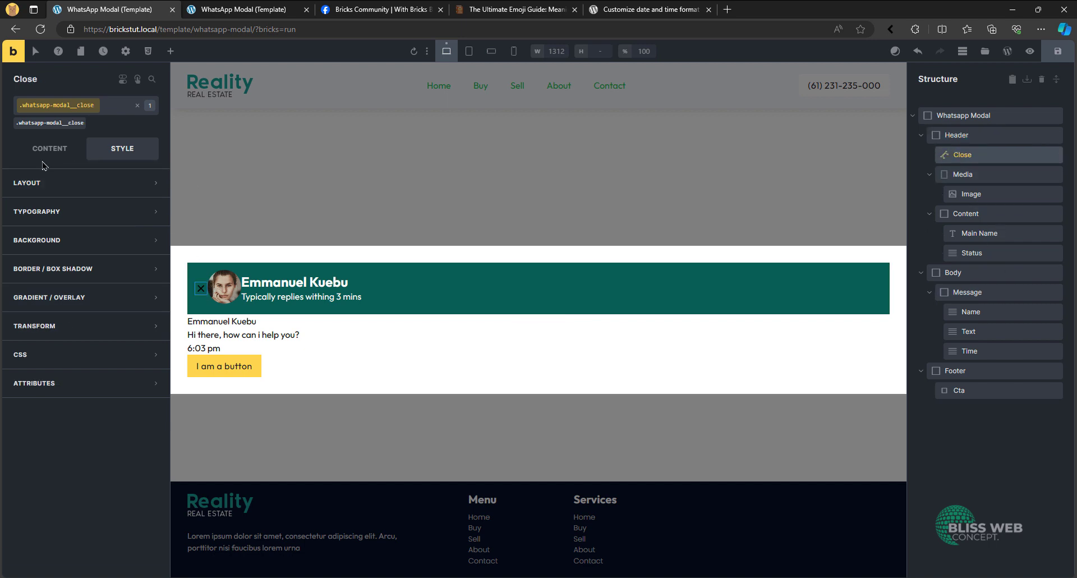
click(150, 478)
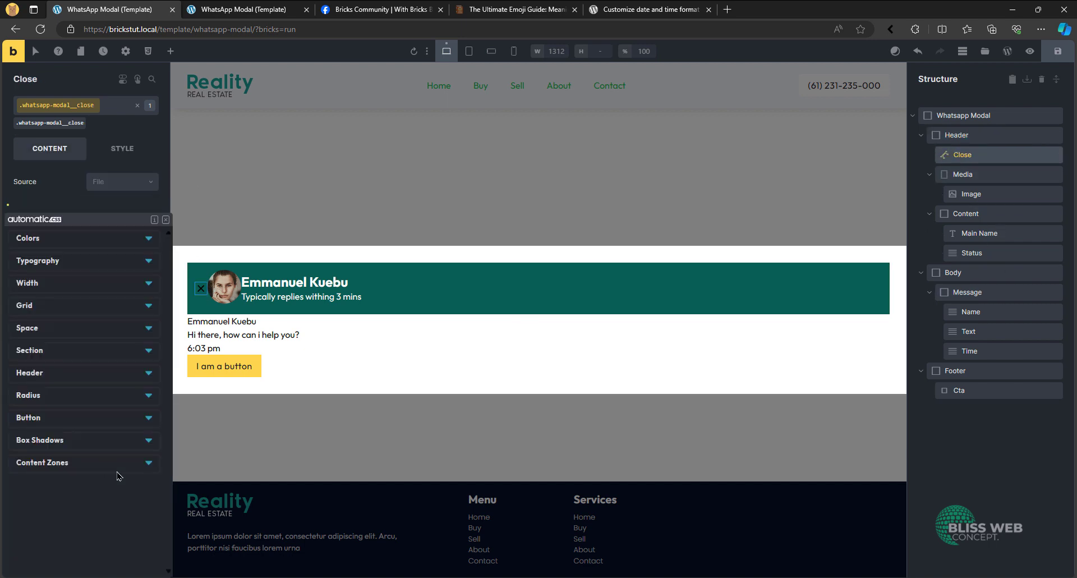
click(107, 238)
scroll(84, 359, down, 3)
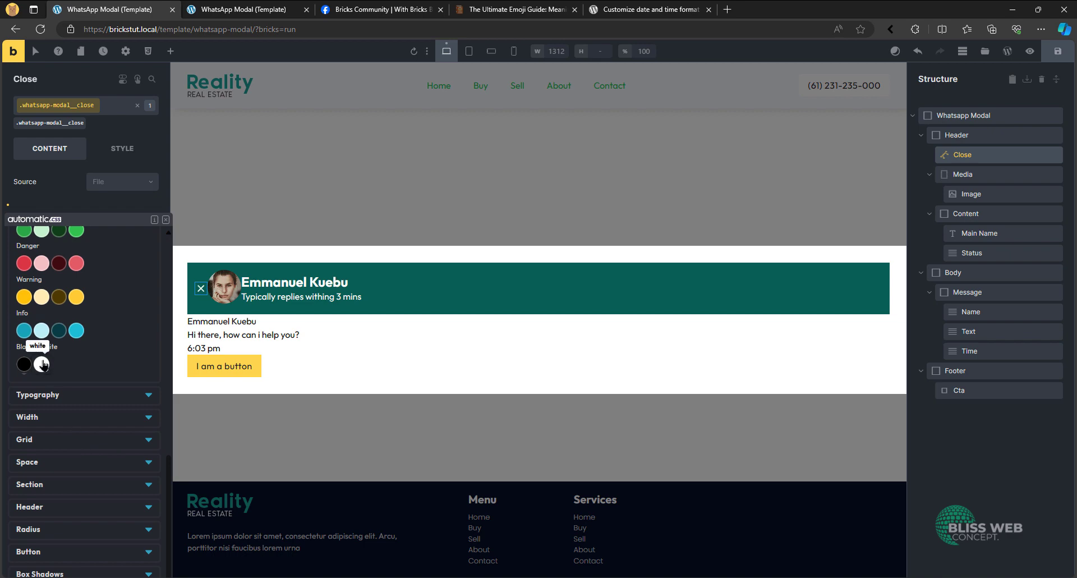
click(45, 362)
- Set the position of the whatsapp-modal__close class to absolute
click(122, 148)
click(90, 177)
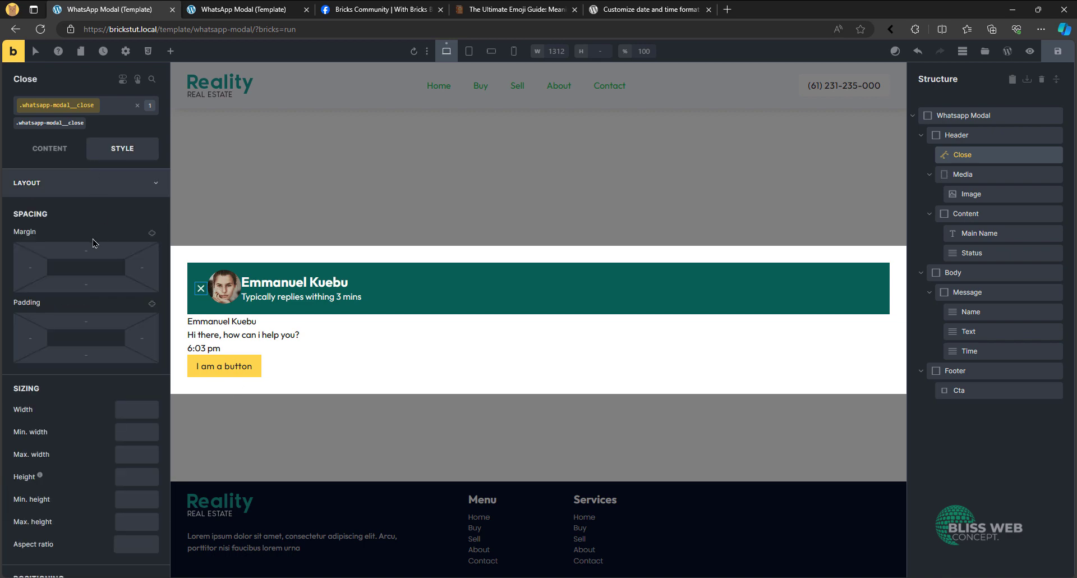
scroll(93, 254, down, 5)
scroll(101, 254, down, 1)
click(115, 213)
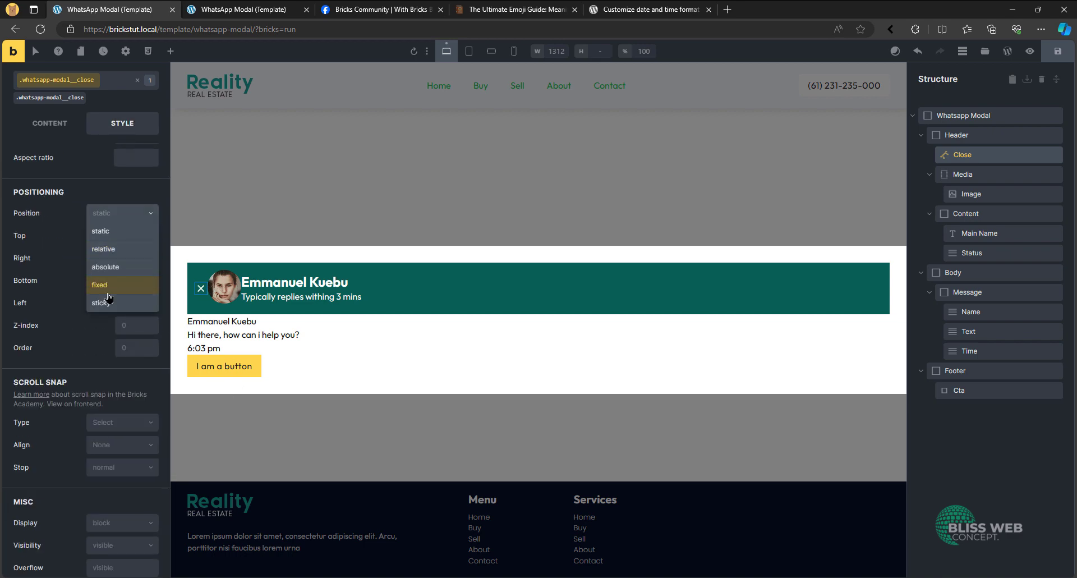
click(114, 272)
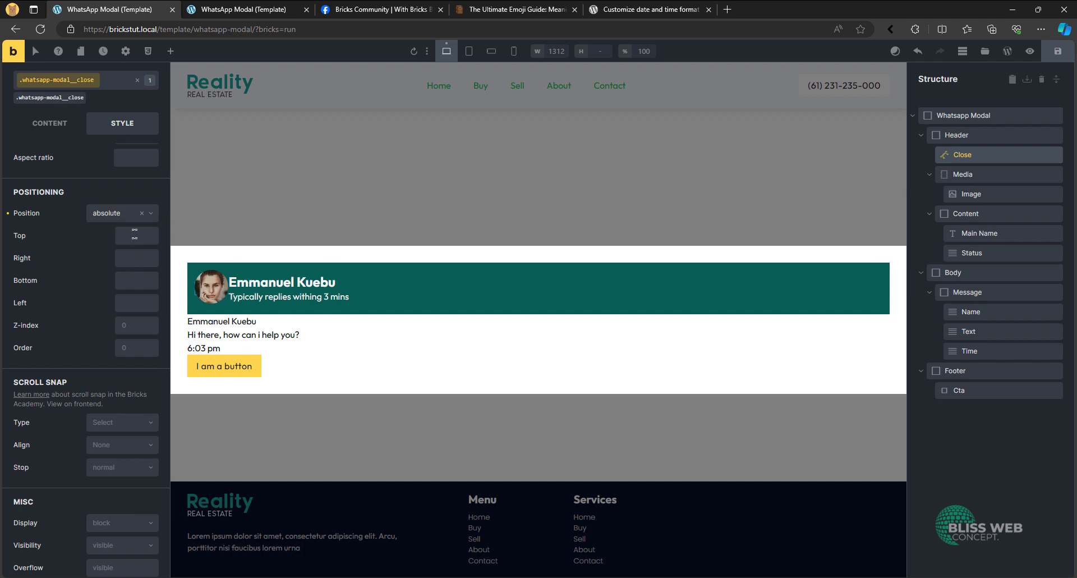
- Set the Close icon's top and right offsets to var(--space-xs)
click(134, 233)
click(51, 220)
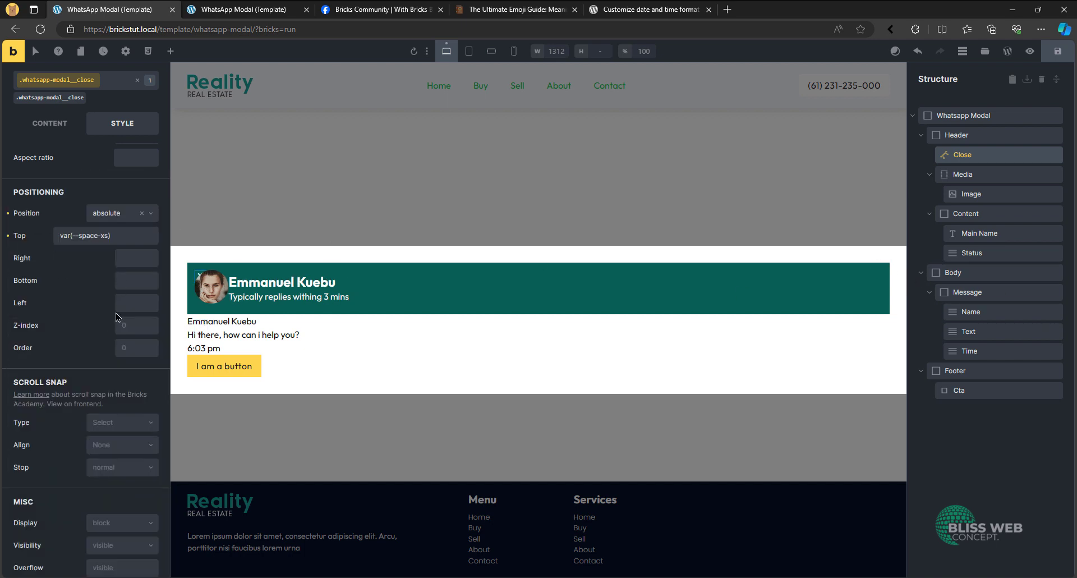
click(136, 259)
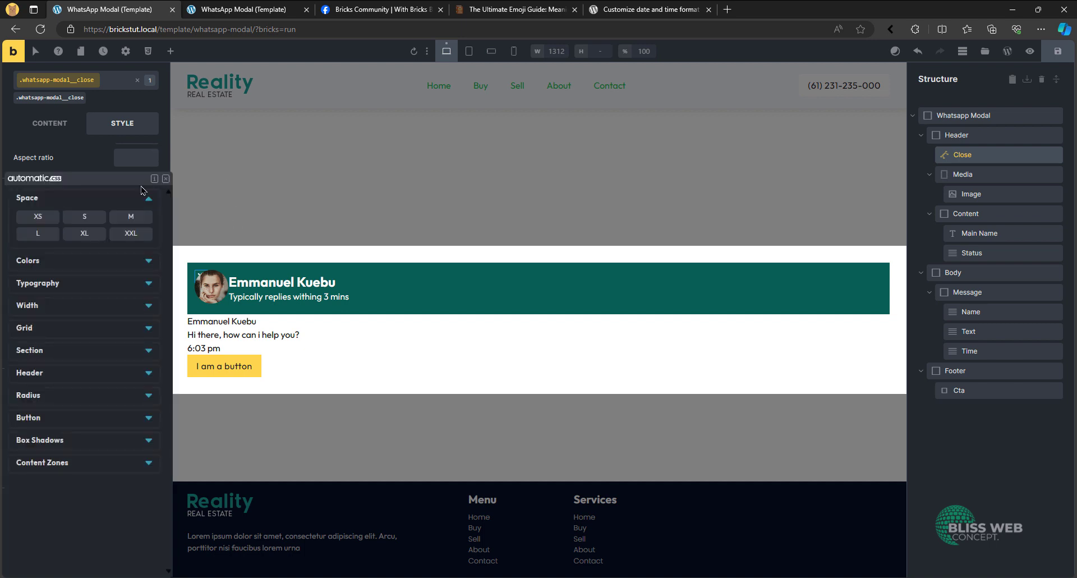
click(42, 220)
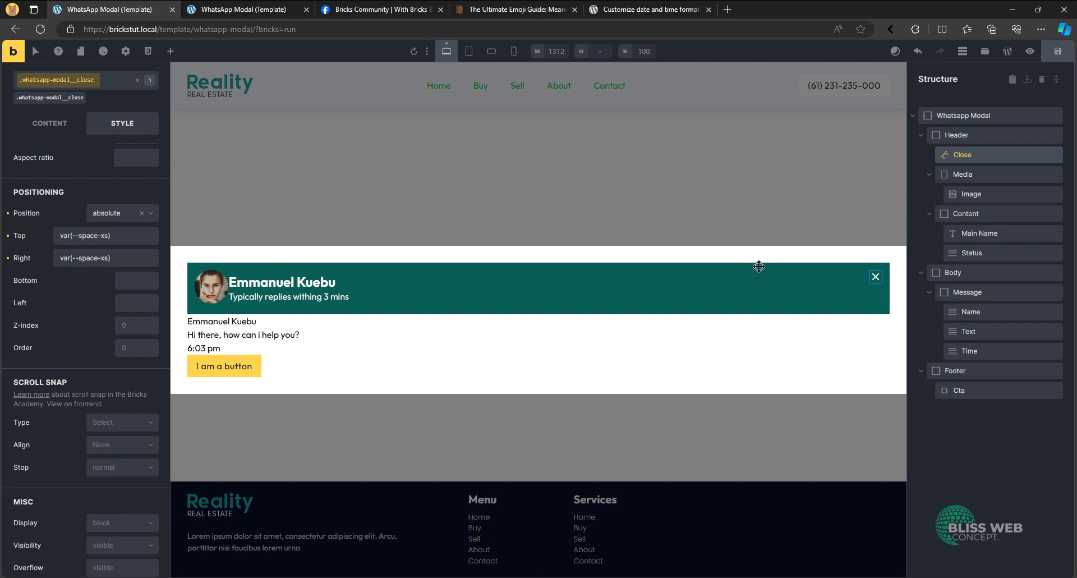
- Set the popup content padding to 0 on all sides in the template settings
click(122, 53)
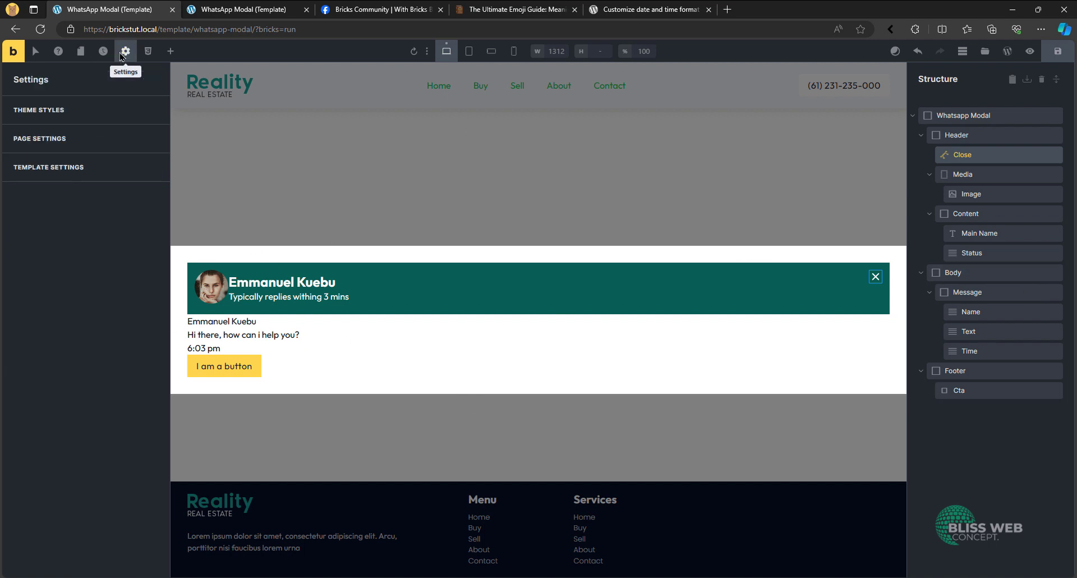
click(80, 170)
click(69, 115)
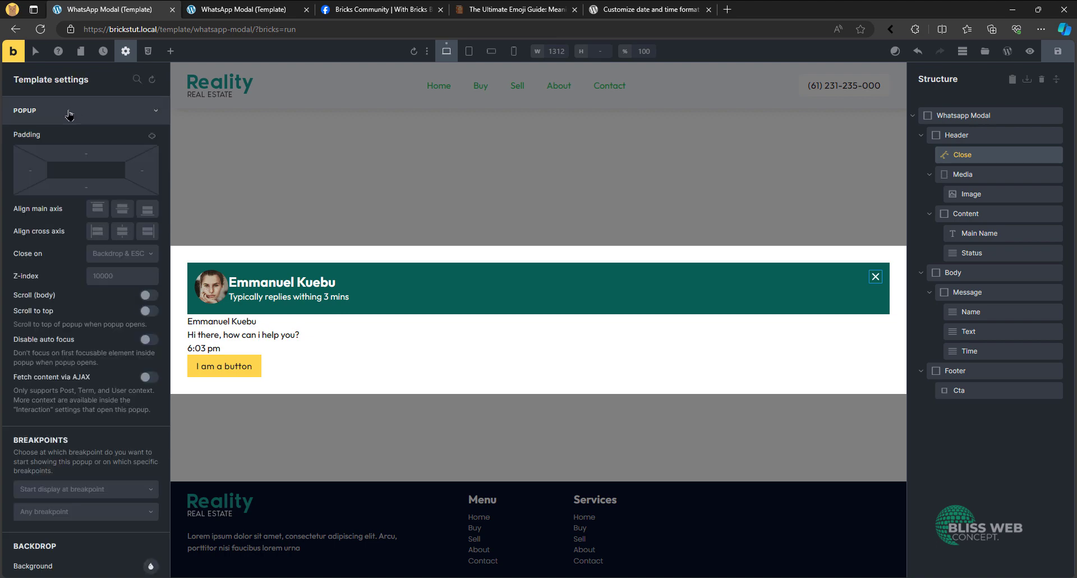
scroll(67, 219, down, 7)
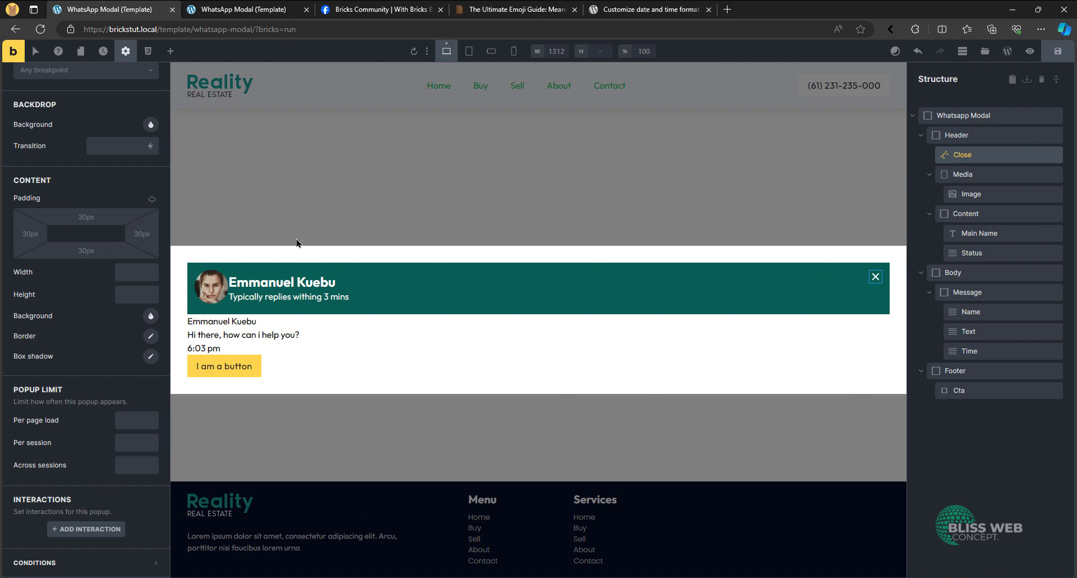
click(152, 199)
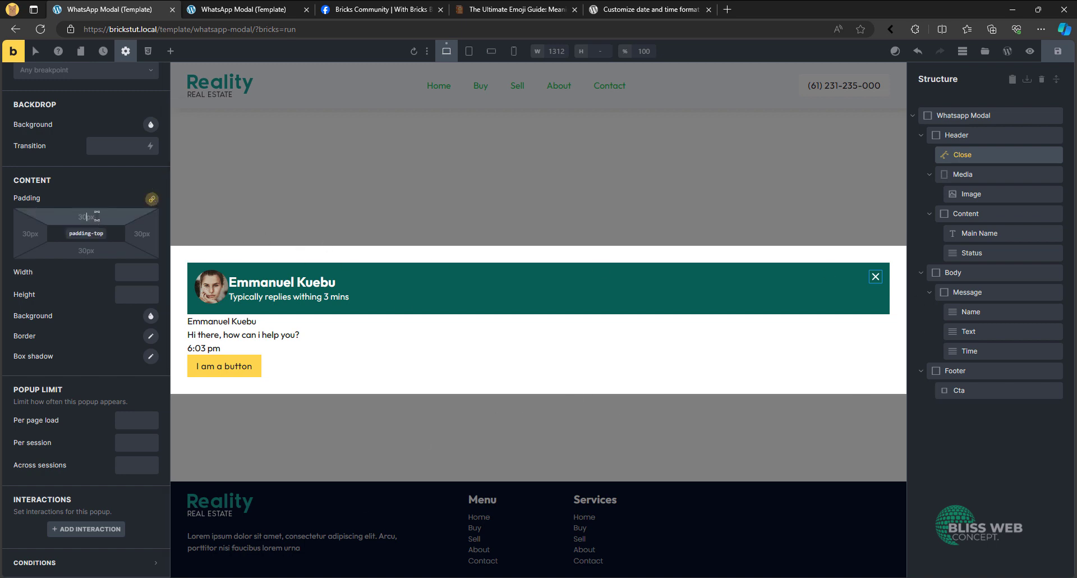
click(97, 217)
text(0)
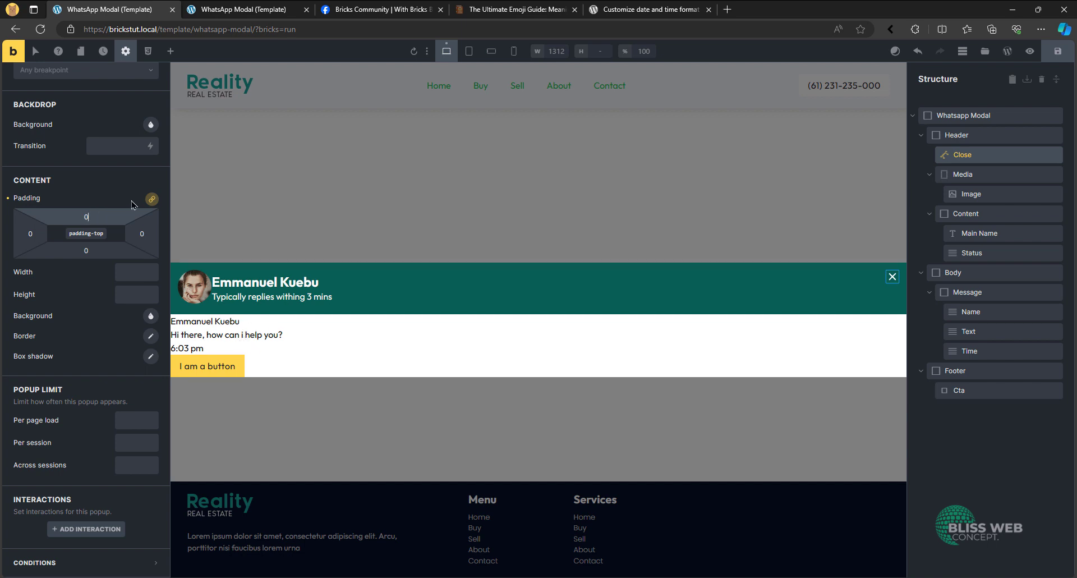
- Set the popup content width to 40rem on desktop and 90vw on the narrowest mobile breakpoint
click(121, 271)
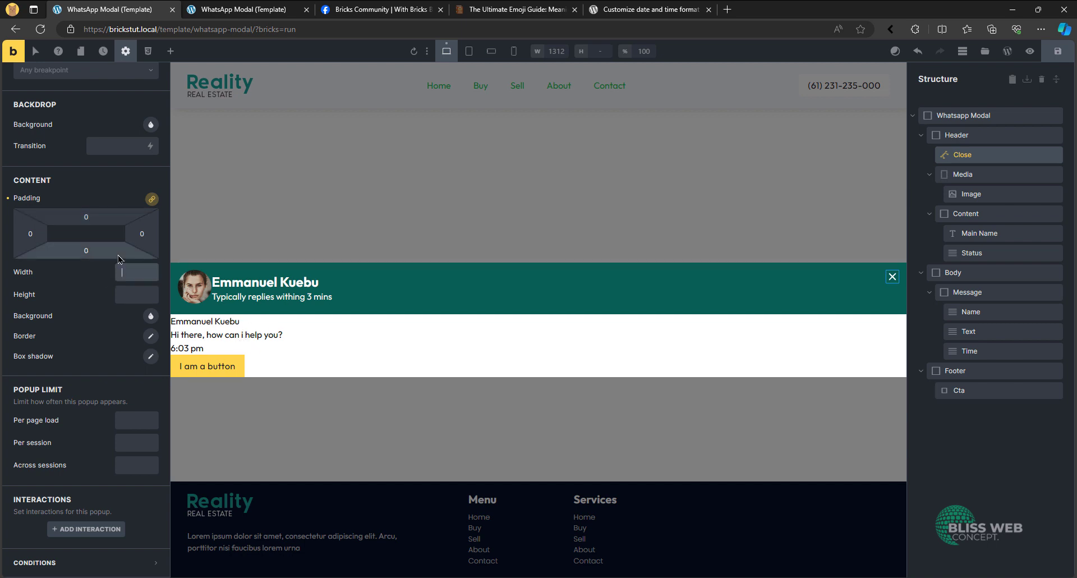
text(40rem)
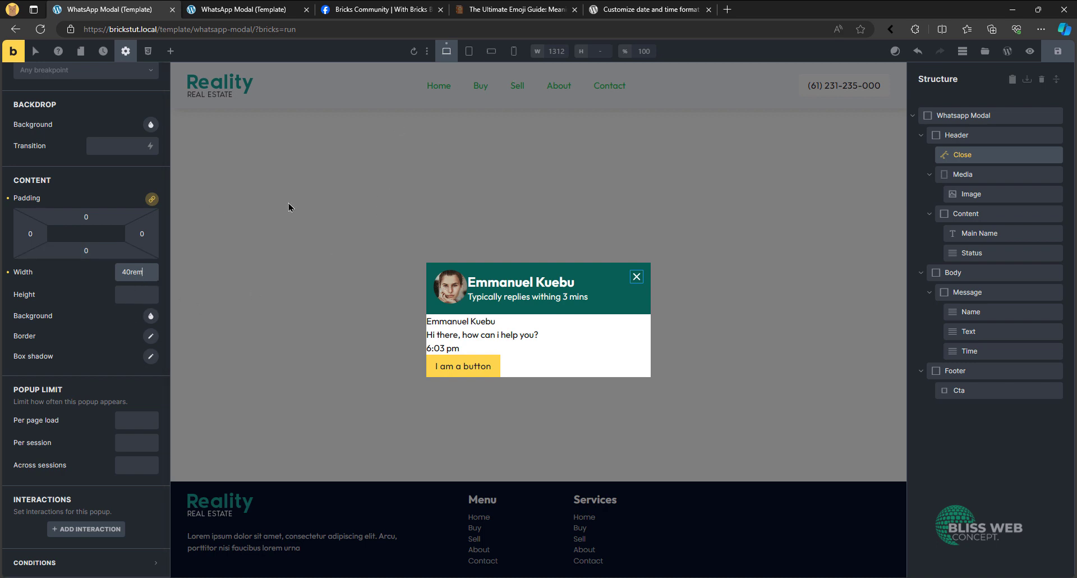
click(513, 51)
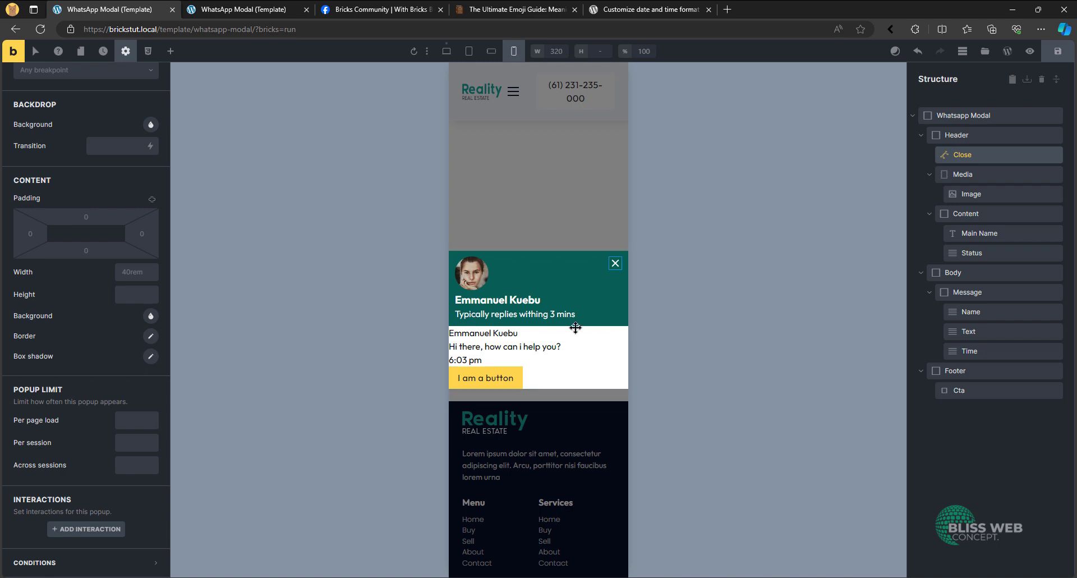
click(138, 273)
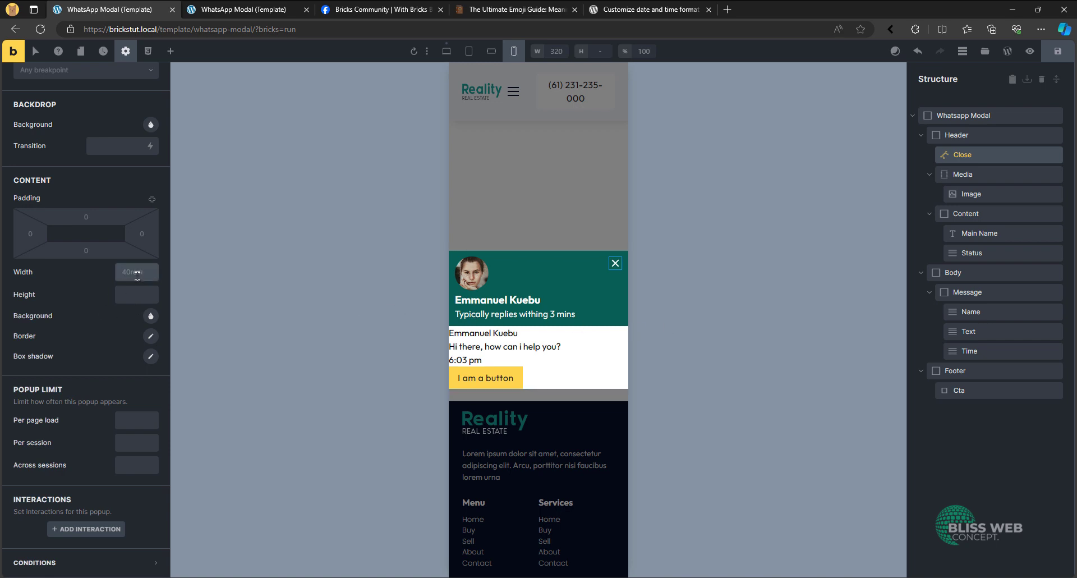
text(90vw)
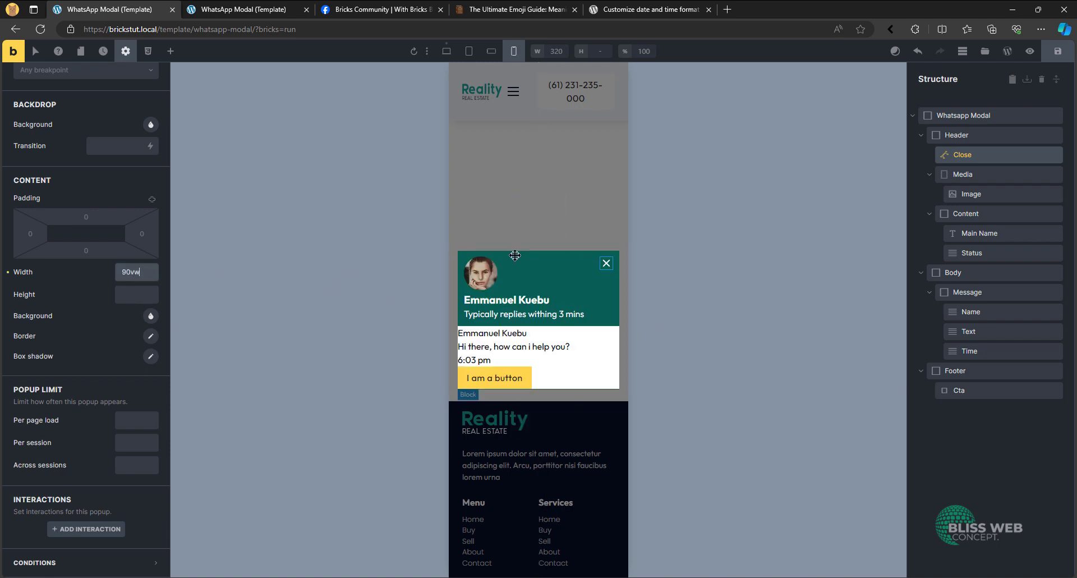
- Return the canvas preview to the desktop base breakpoint after checking the popup width at mobile landscape
drag(138, 272, 130, 273)
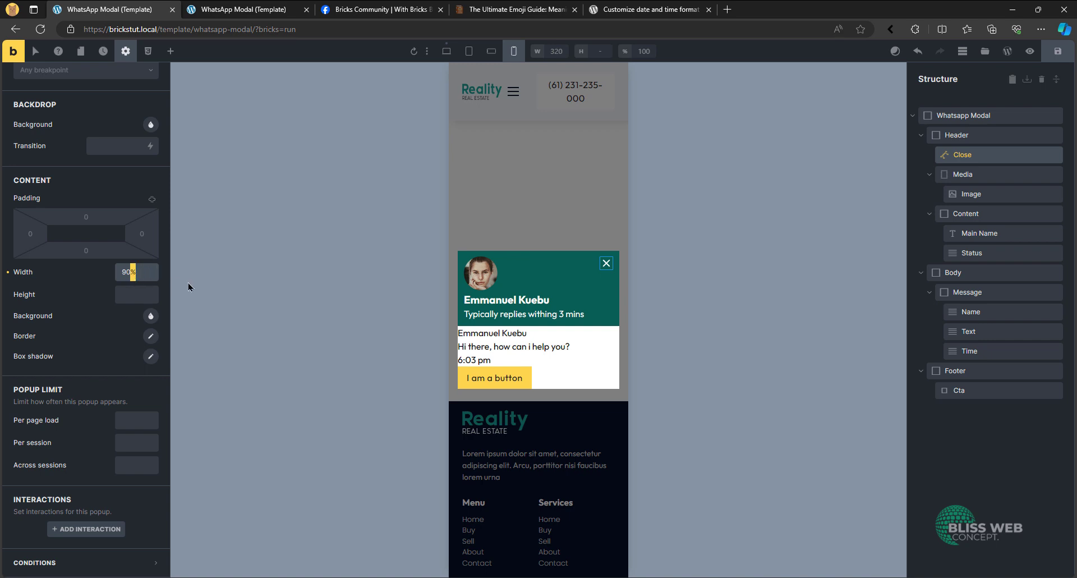
click(493, 51)
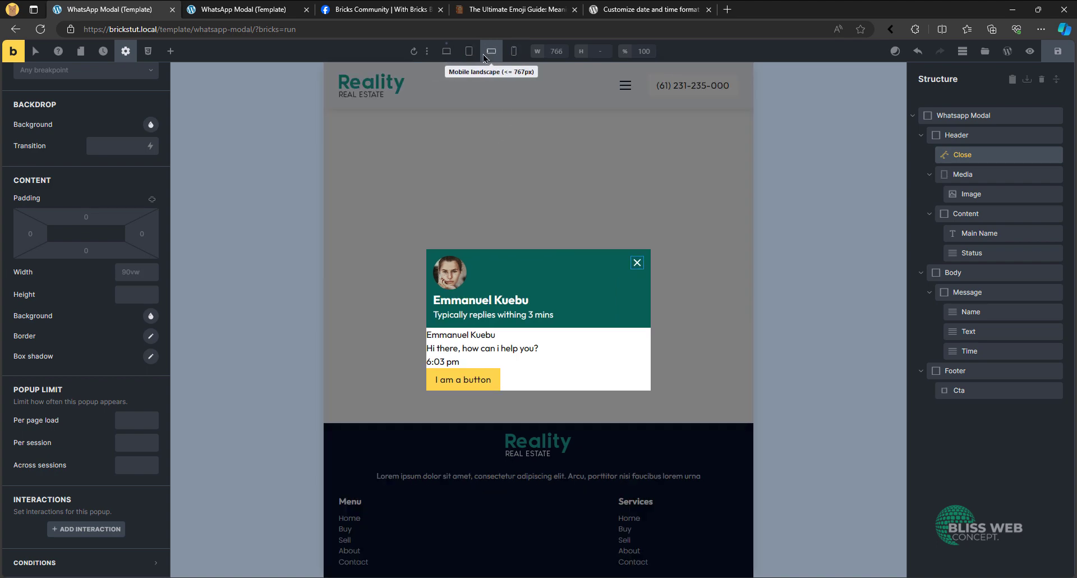
click(447, 51)
- Try aligning the popup to the end of both the main and cross axes, and clear both alignment settings
scroll(83, 312, up, 8)
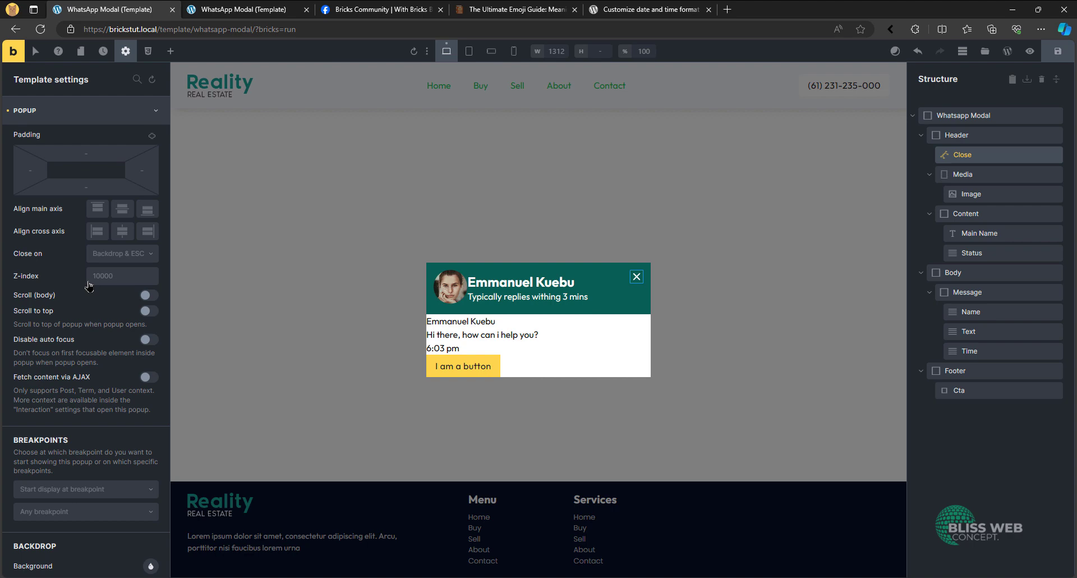
click(147, 231)
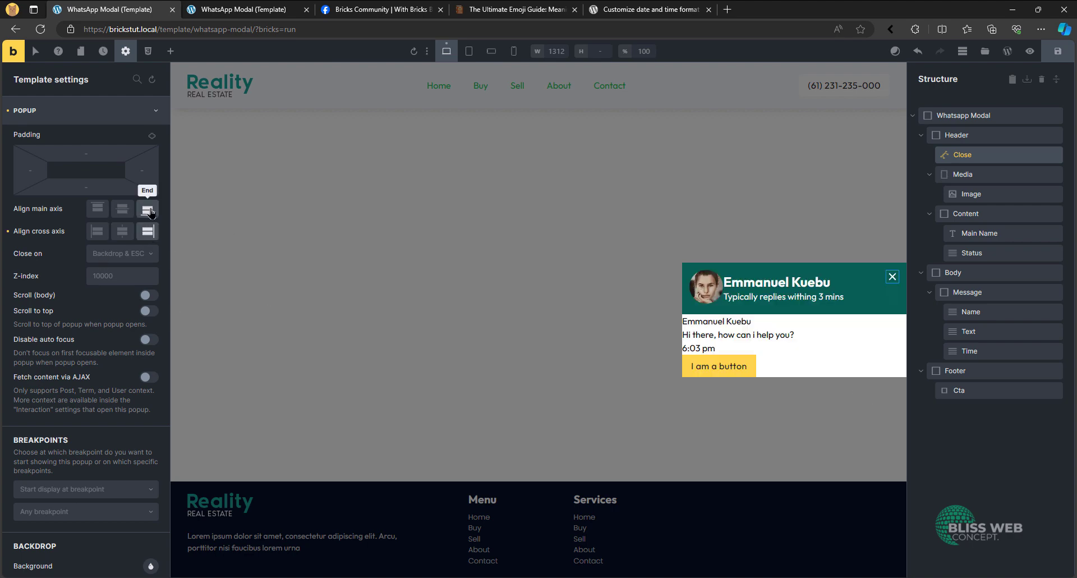
click(148, 209)
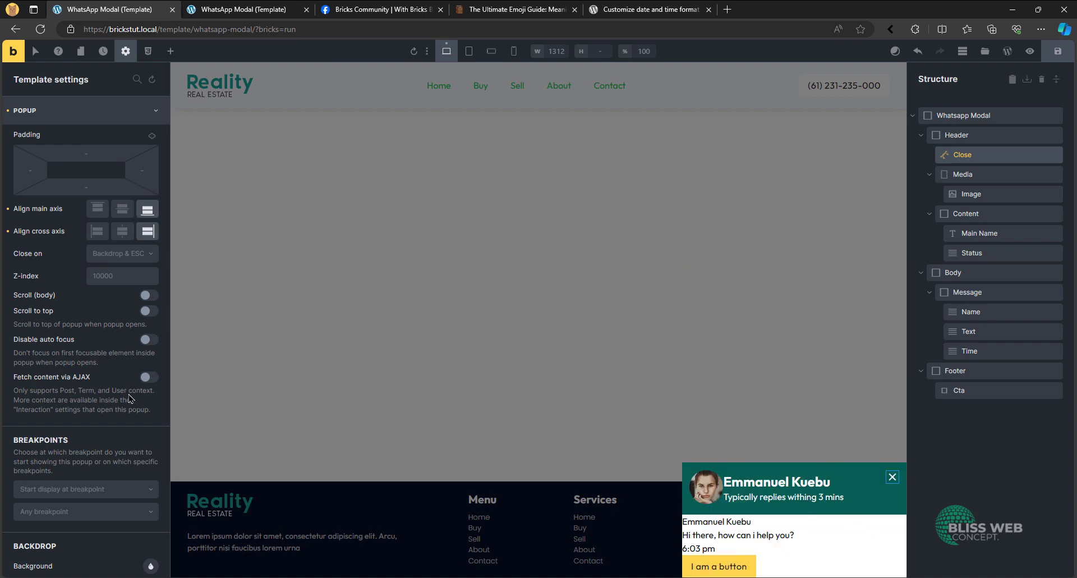
scroll(129, 399, down, 5)
scroll(112, 337, up, 5)
click(7, 208)
click(8, 231)
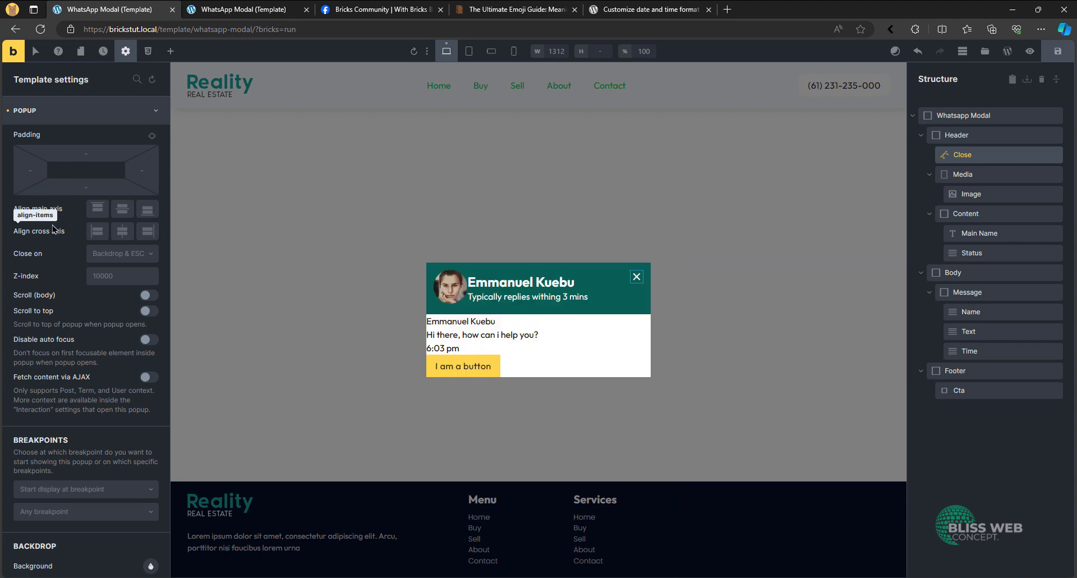
click(159, 114)
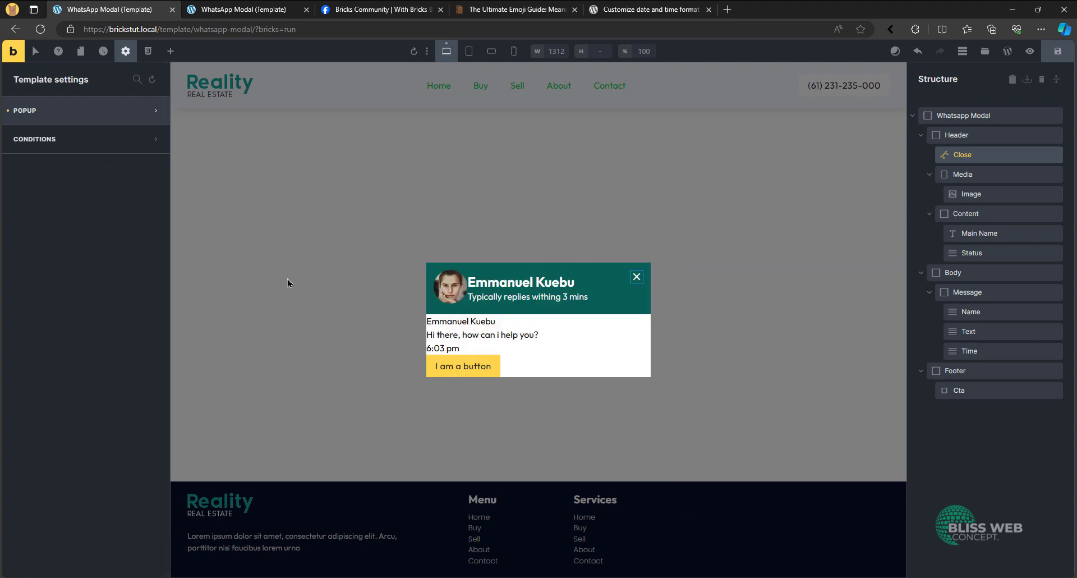
- Set the column gap of the whatsapp-modal__header class to var(--space-xs)
click(962, 173)
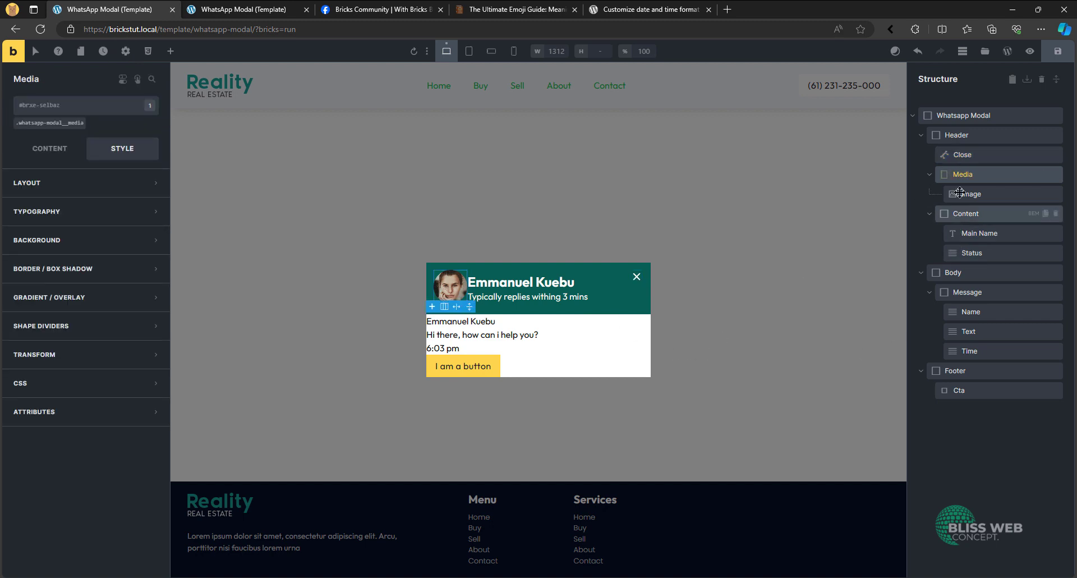
click(957, 136)
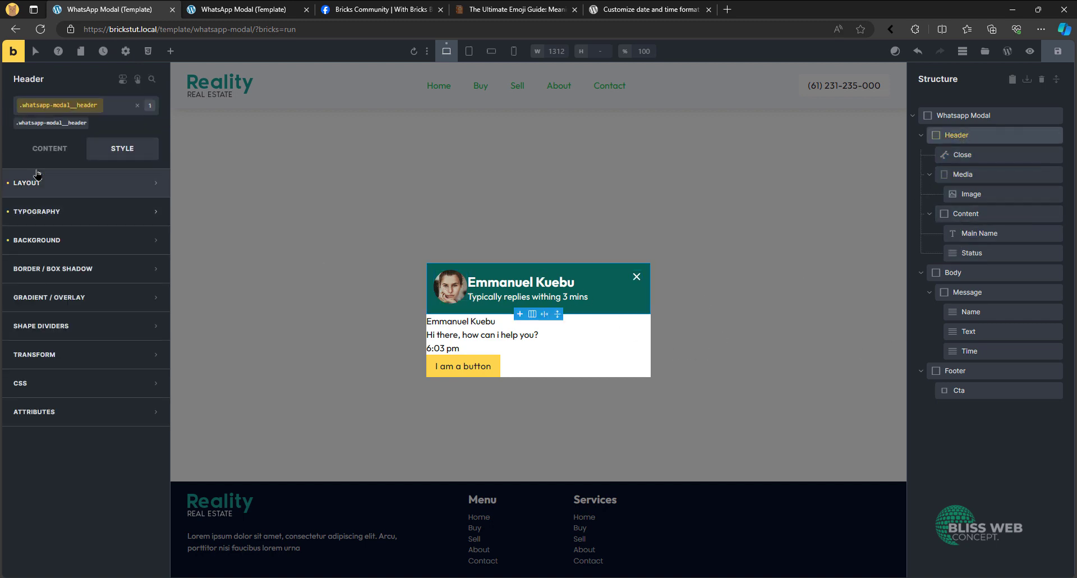
click(53, 148)
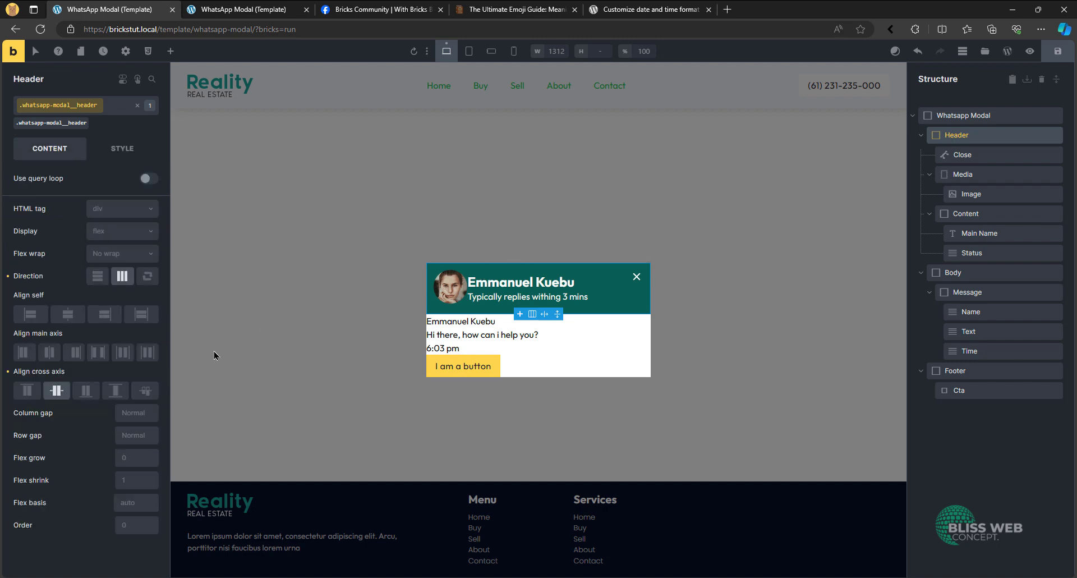
click(150, 412)
click(32, 228)
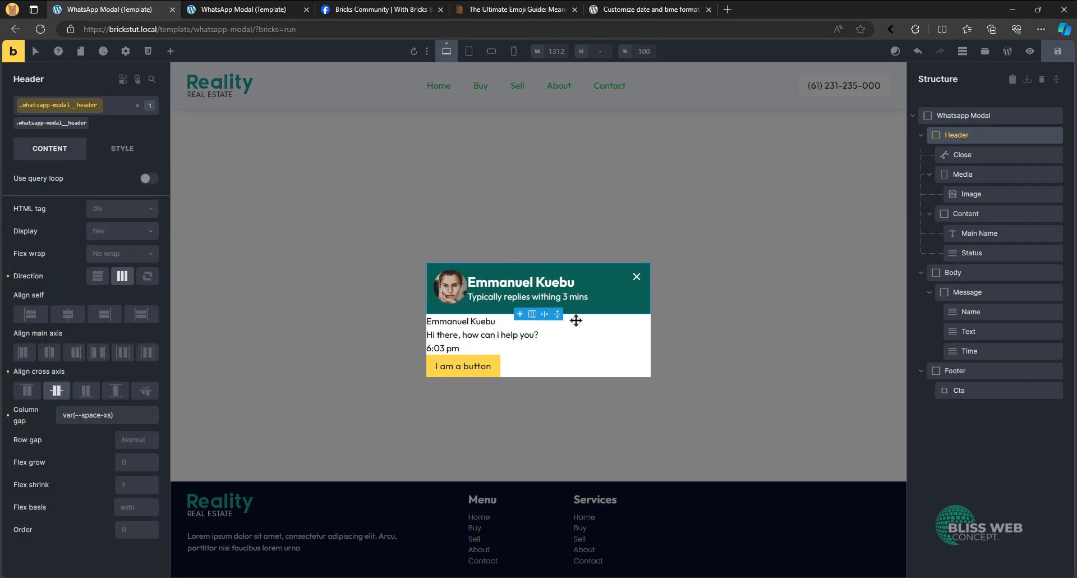
- Set the font size of the whatsapp-modal__status class to var(--text-xs)
click(585, 296)
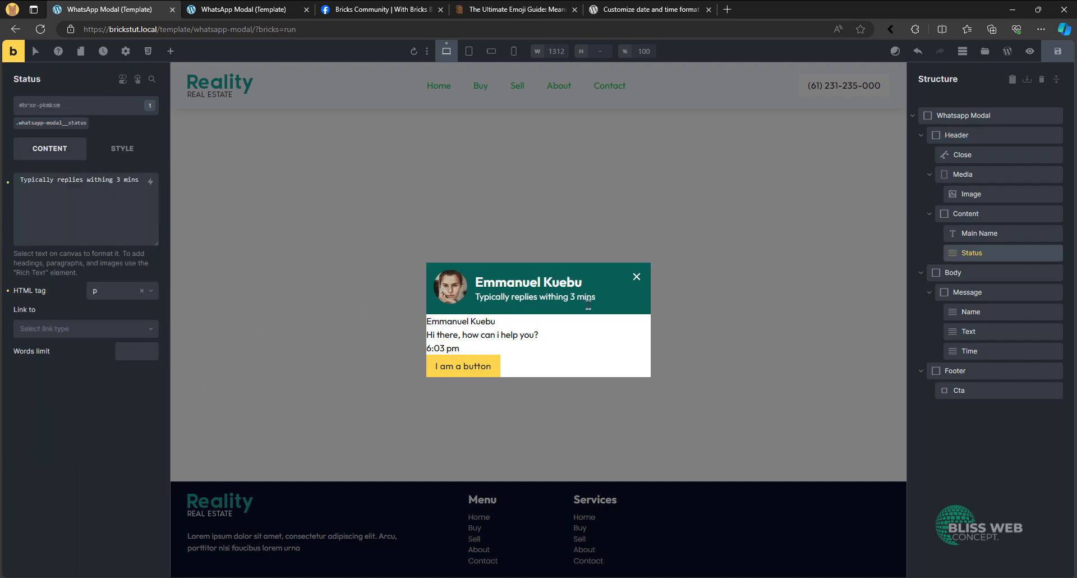
click(122, 148)
click(56, 122)
click(65, 211)
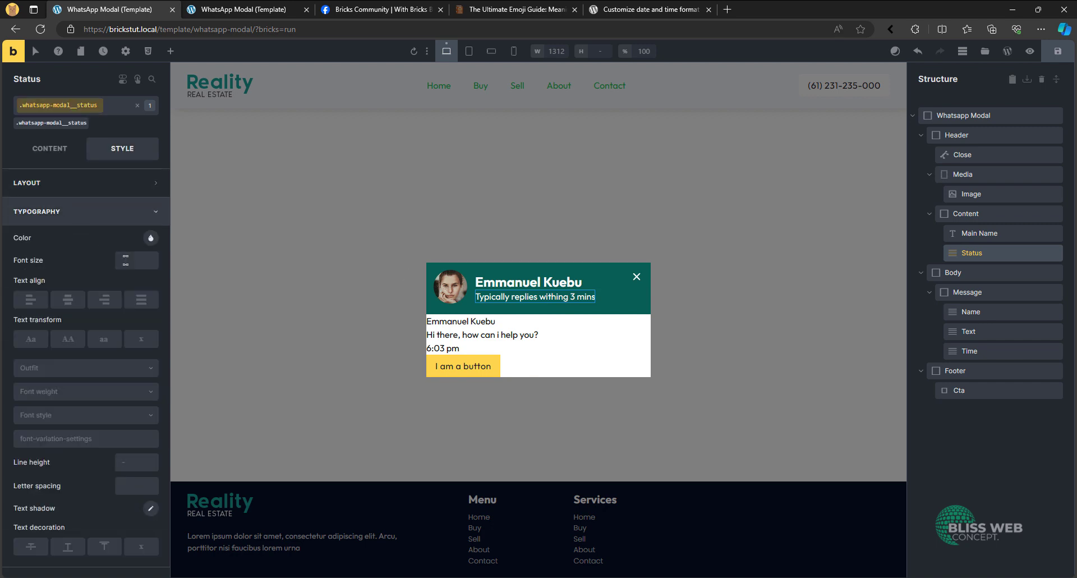
right_click(137, 258)
click(37, 168)
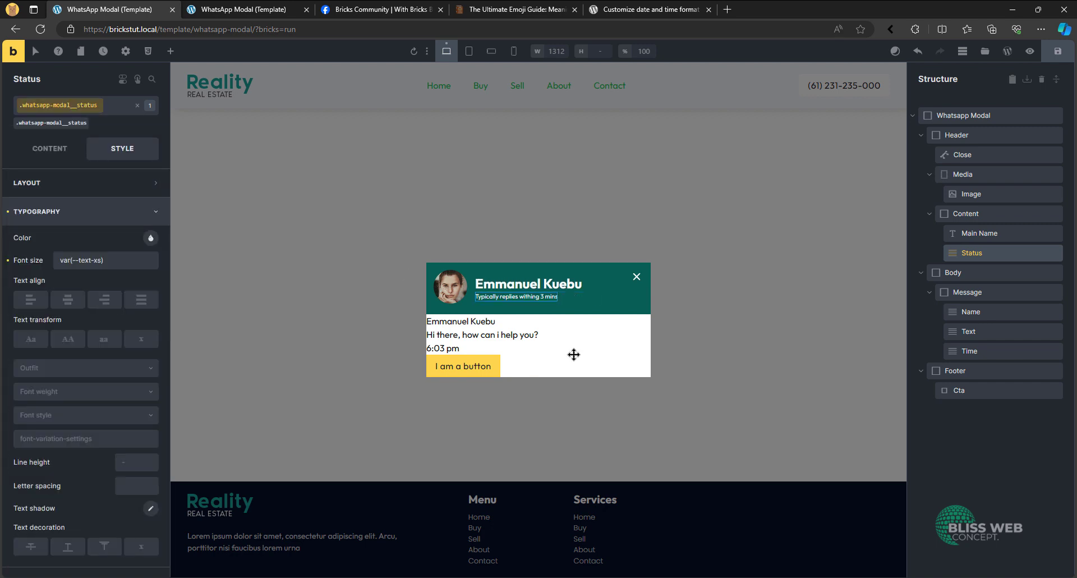
click(539, 281)
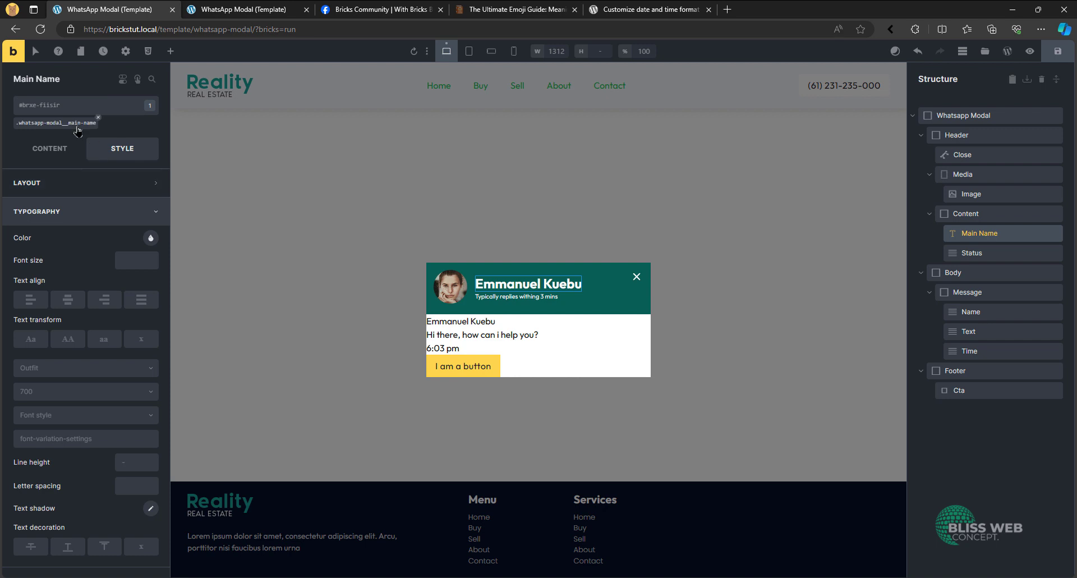
click(75, 124)
right_click(138, 257)
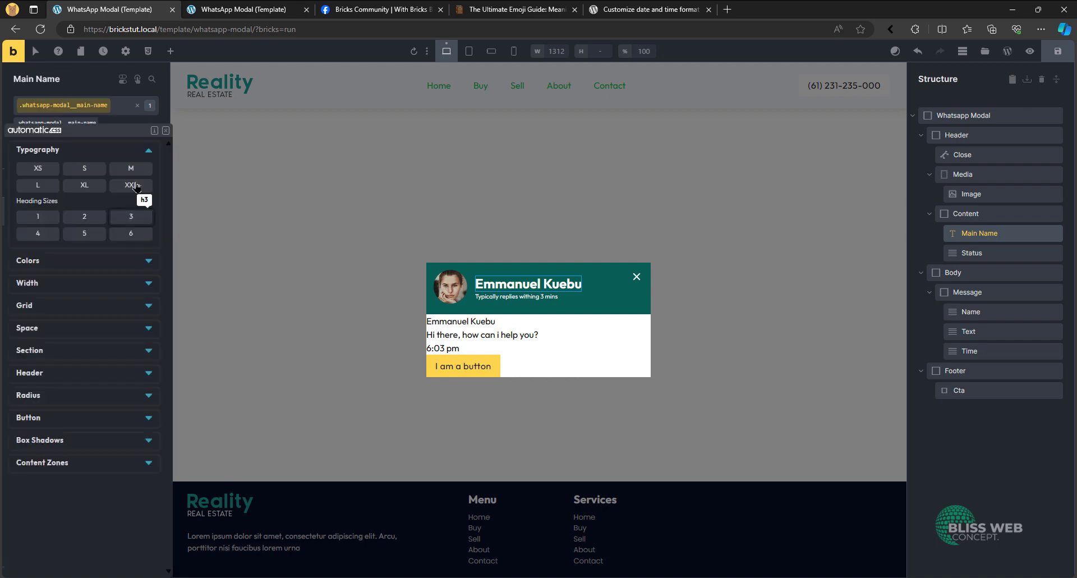
click(166, 131)
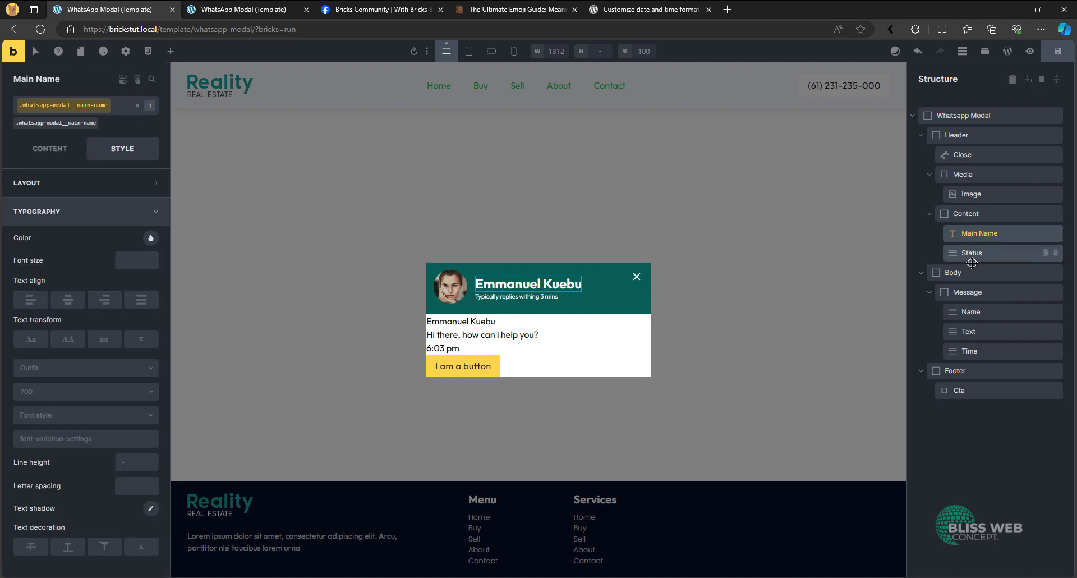
- Set the padding of the whatsapp-modal__body class to var(--space-xs) on all sides
click(954, 272)
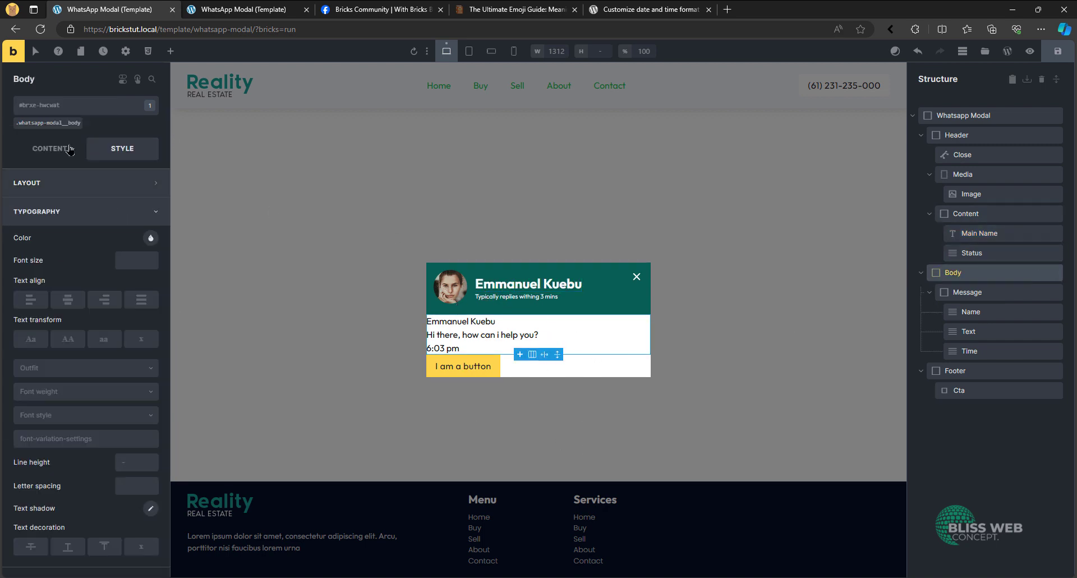
click(53, 123)
click(93, 186)
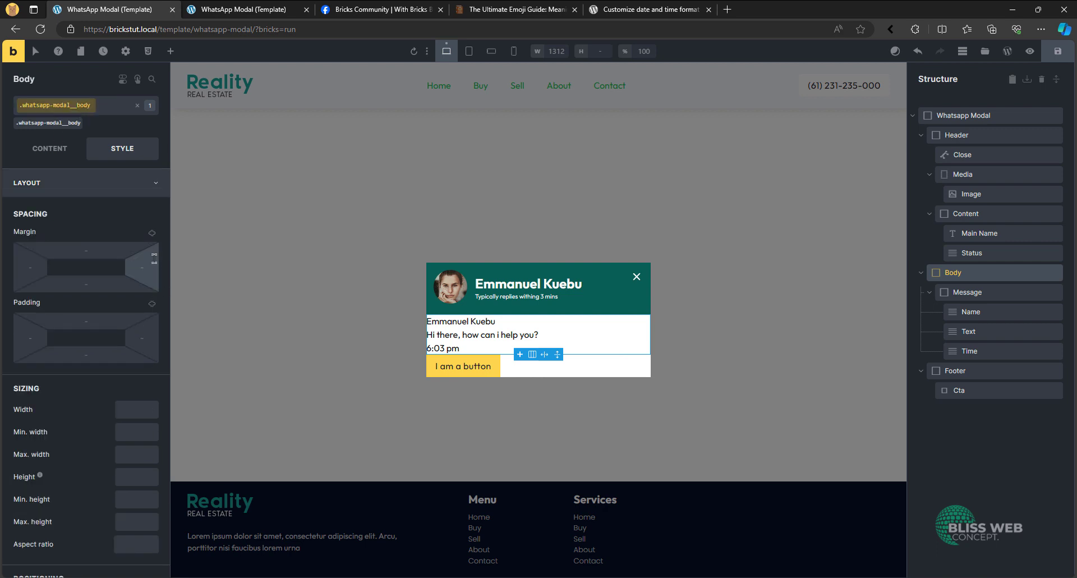
click(153, 308)
right_click(108, 322)
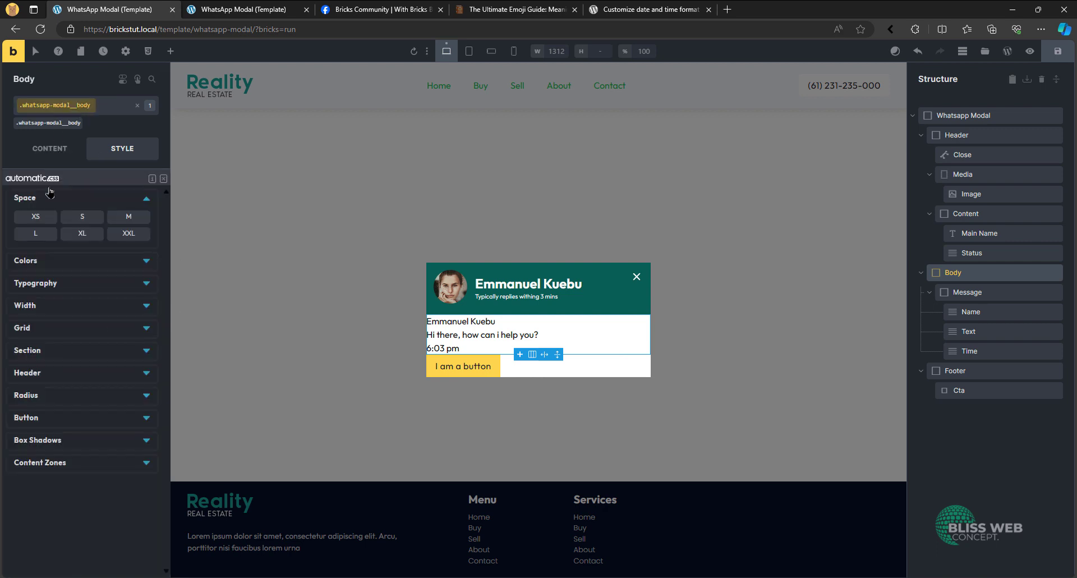
click(40, 220)
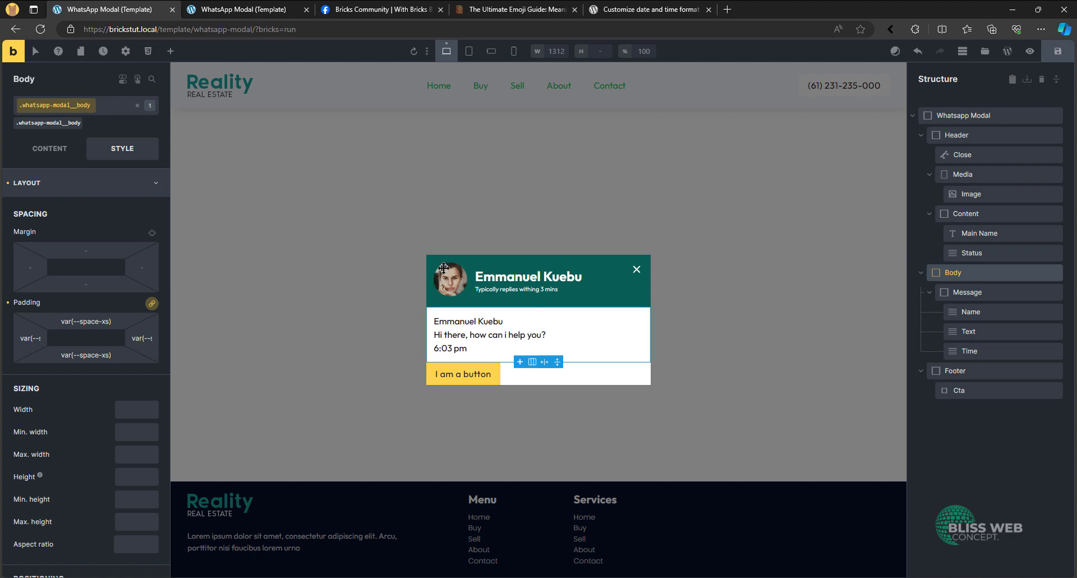
click(101, 182)
- Search the web for "whatsapp background github" in a new tab and view the gist with the original WhatsApp chat background image
click(312, 7)
click(342, 6)
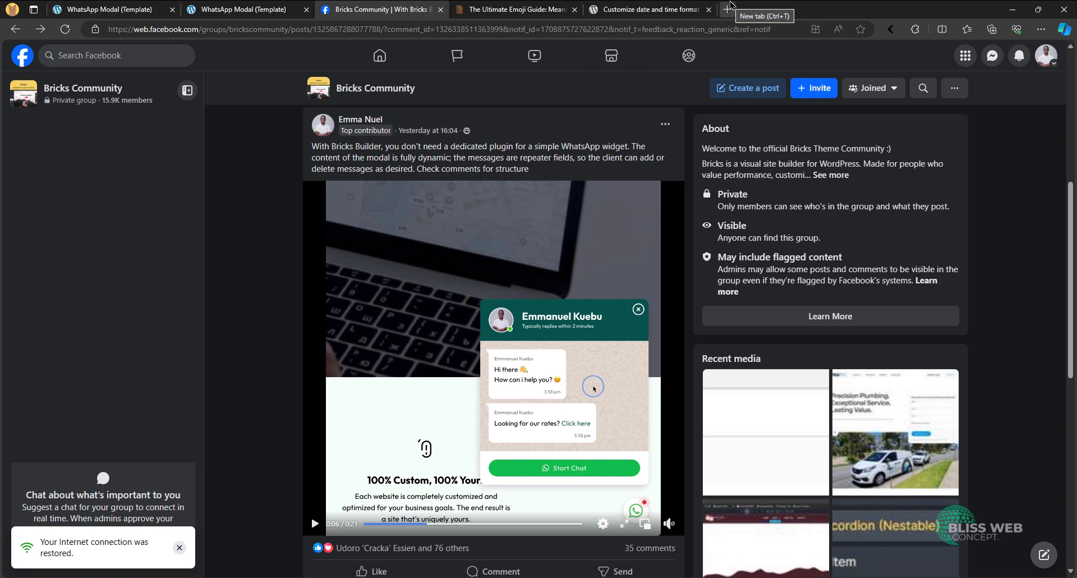
click(729, 8)
text(whatsapp)
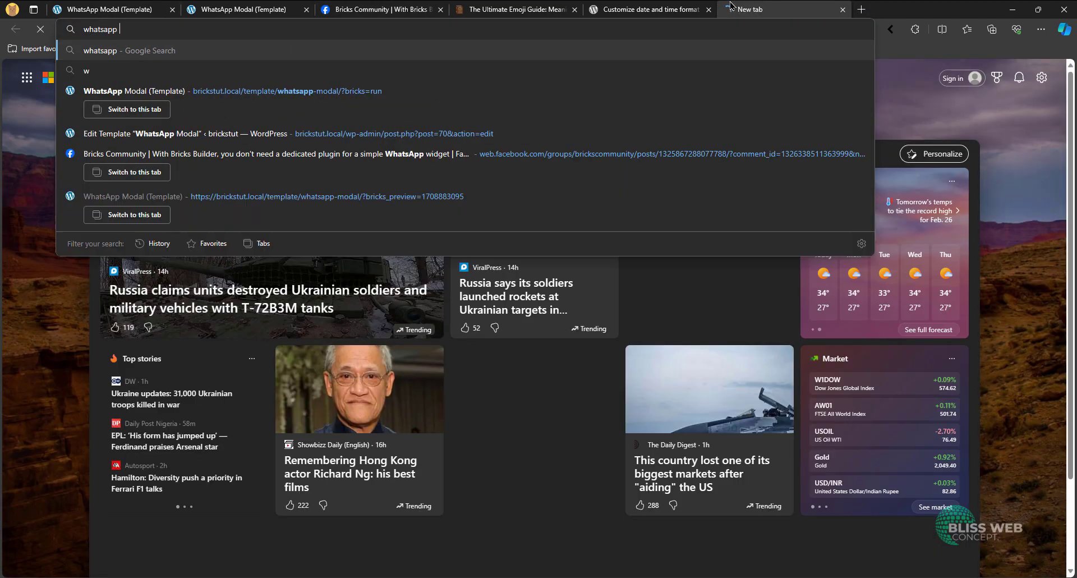
text( background)
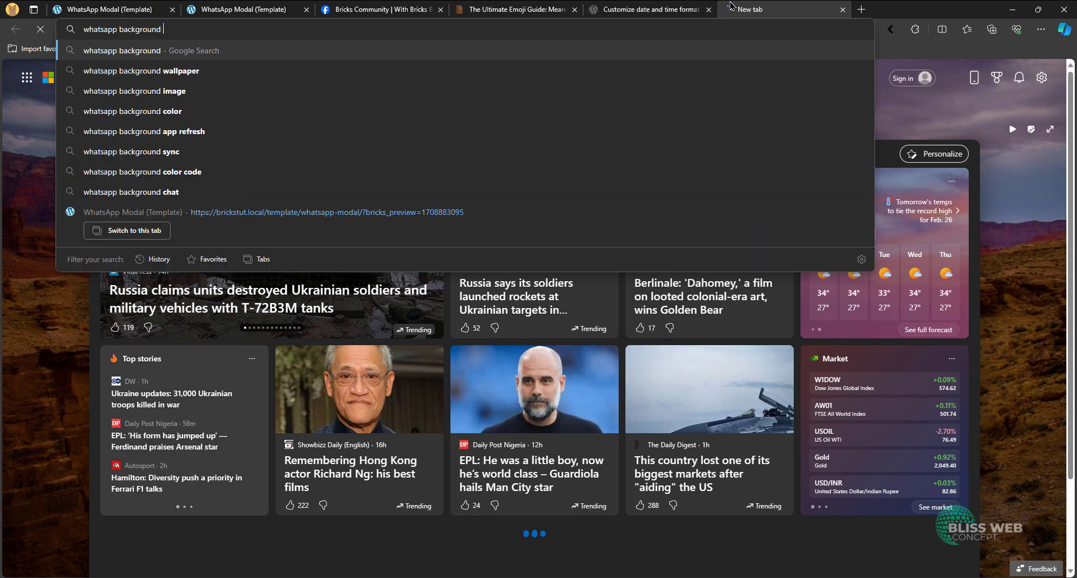
text(github)
key(Return)
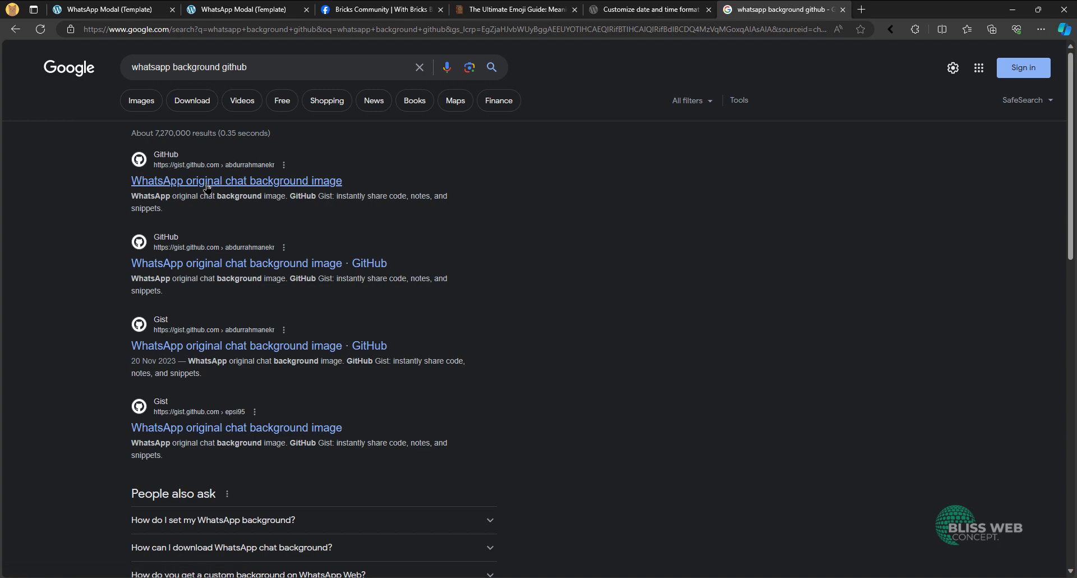
click(207, 181)
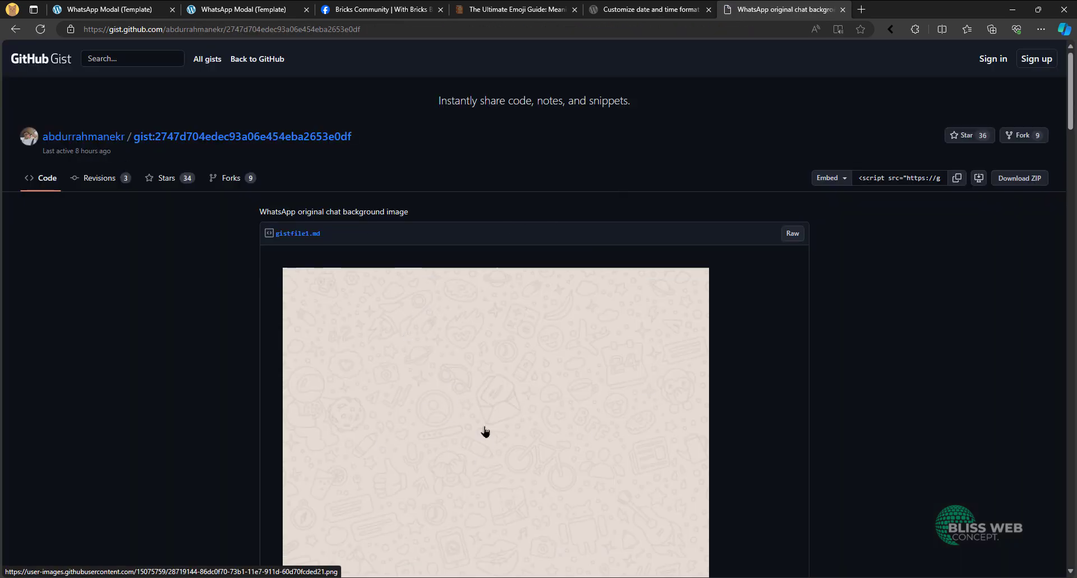
click(112, 9)
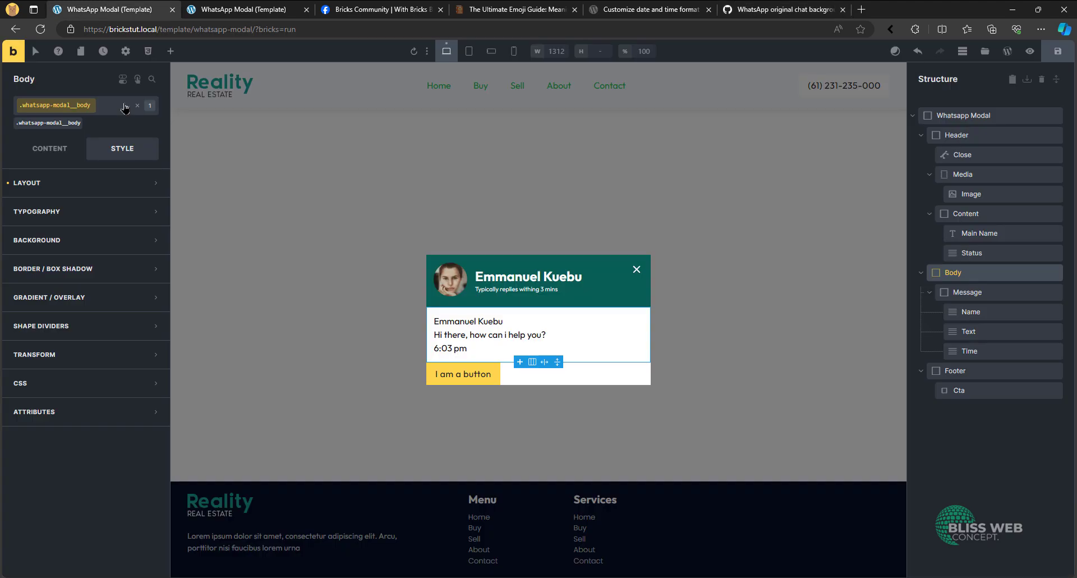
click(741, 9)
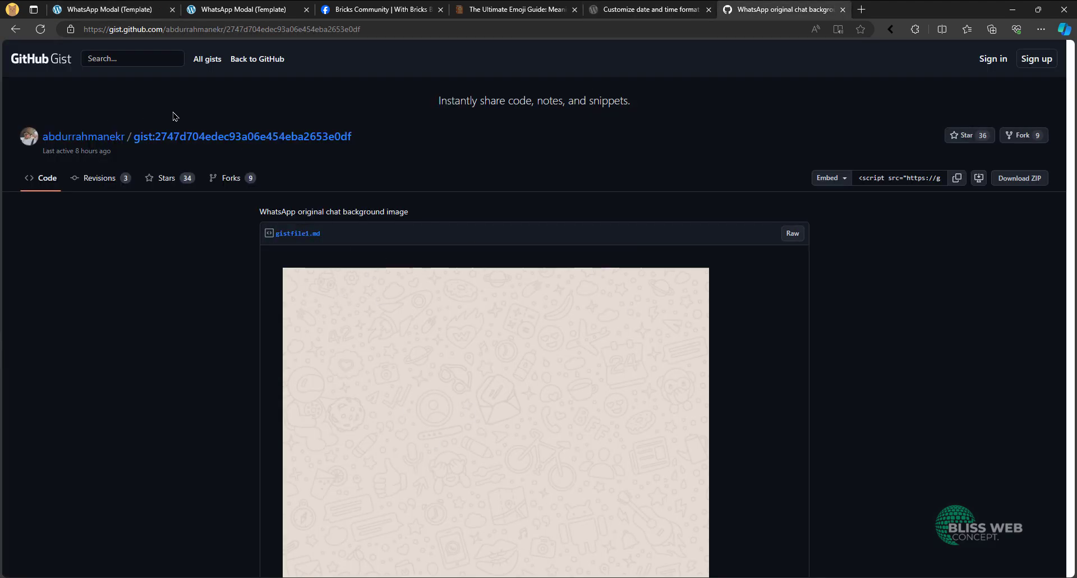
mouse_move(84, 138)
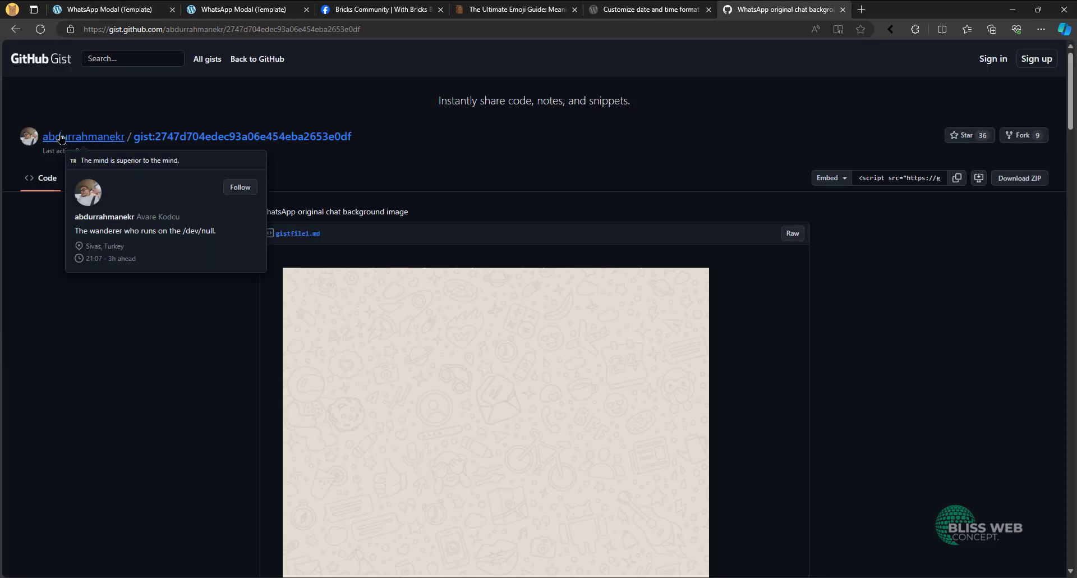
- Back in the Bricks editor, select whatsapp-pattern.png in the media library for the whatsapp-modal__body class's background image
click(113, 9)
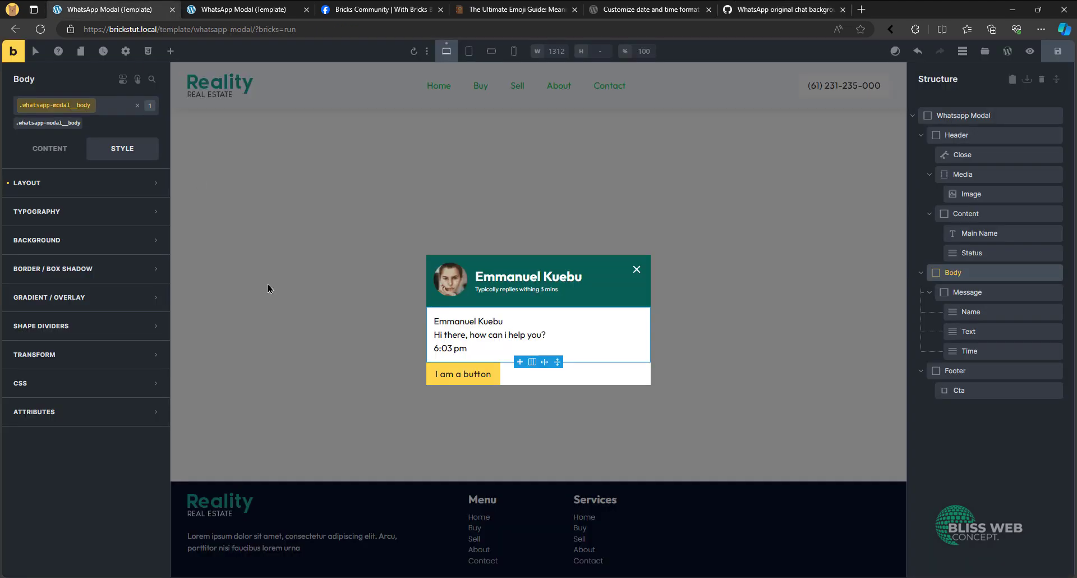
click(95, 250)
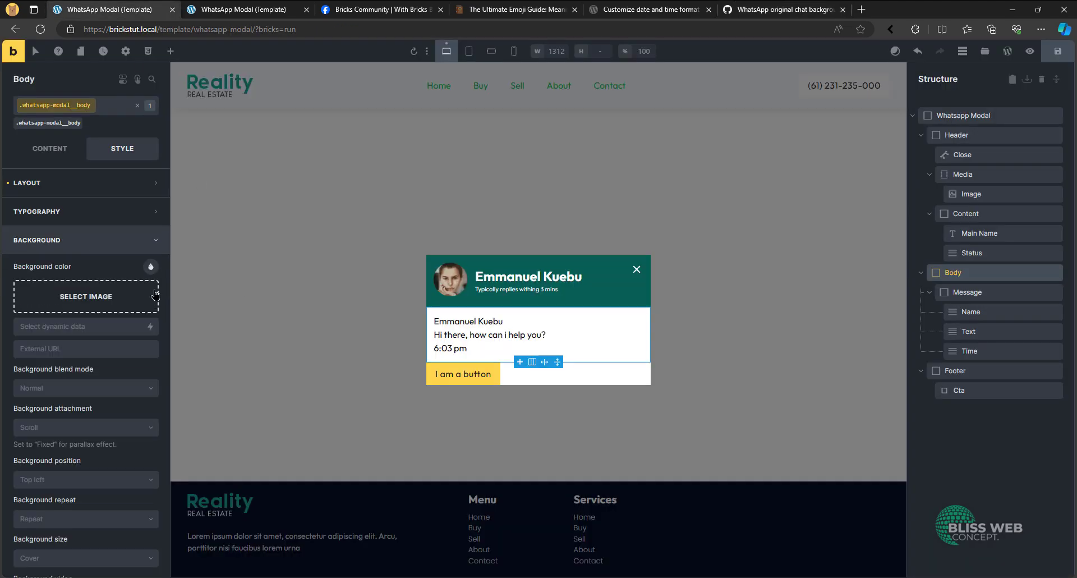
click(111, 309)
click(79, 201)
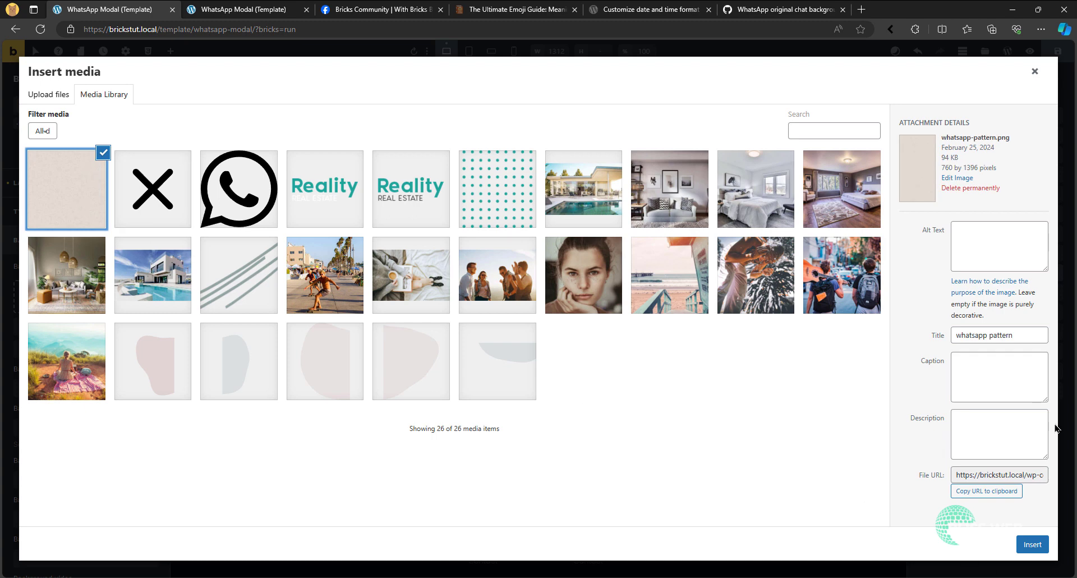
drag(939, 159, 950, 158)
double_click(953, 159)
click(946, 158)
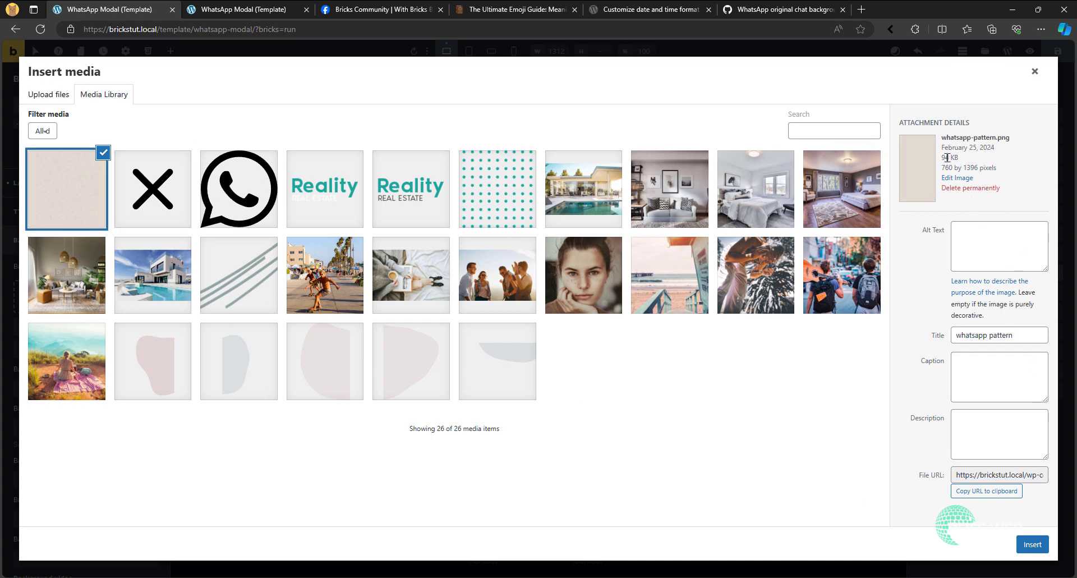
drag(942, 157, 943, 159)
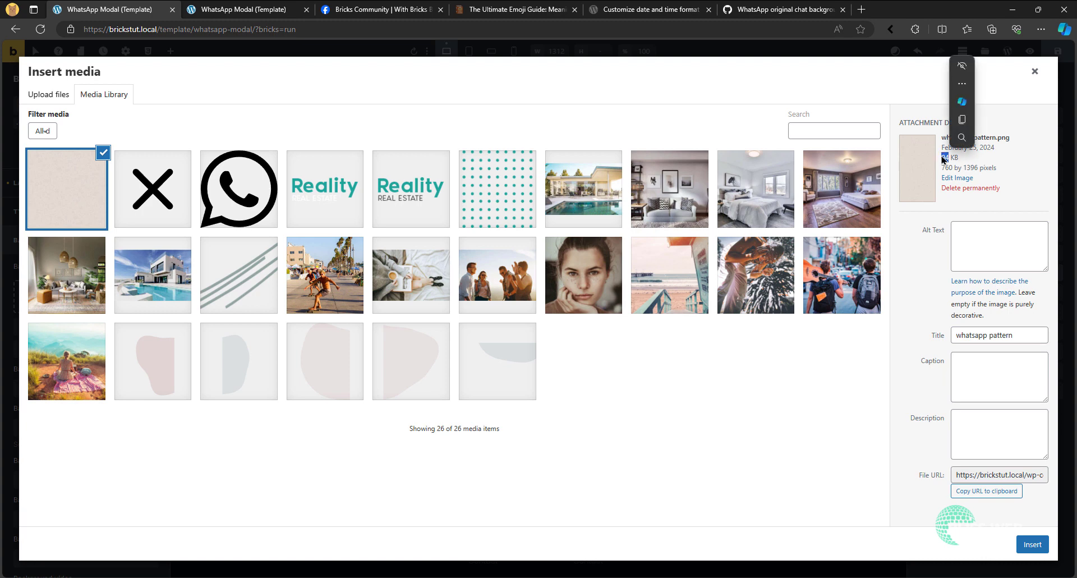
click(965, 163)
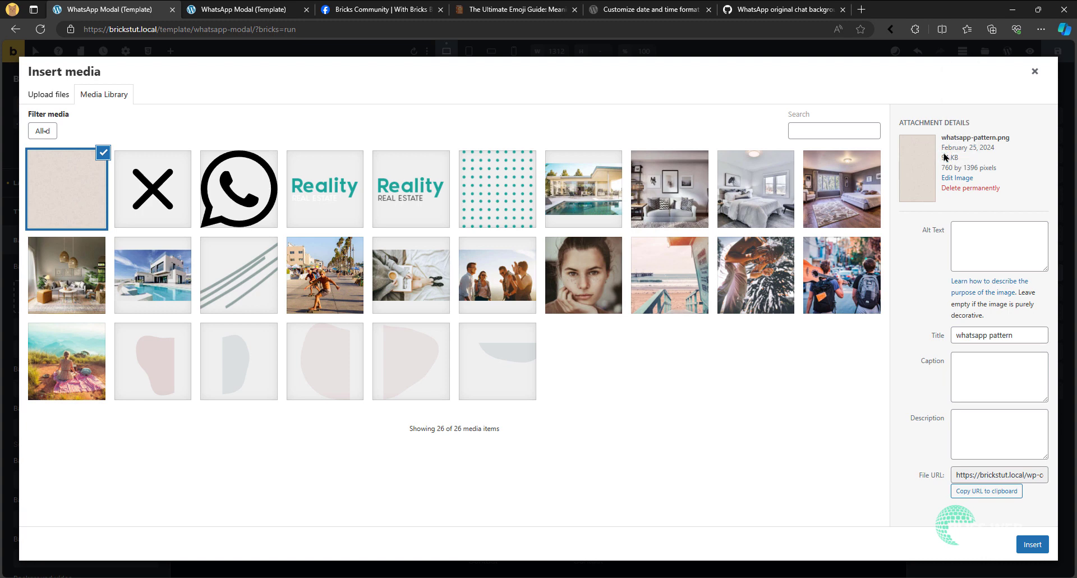
- Insert whatsapp-pattern.png as the background image of the whatsapp-modal__body class
drag(943, 159, 948, 160)
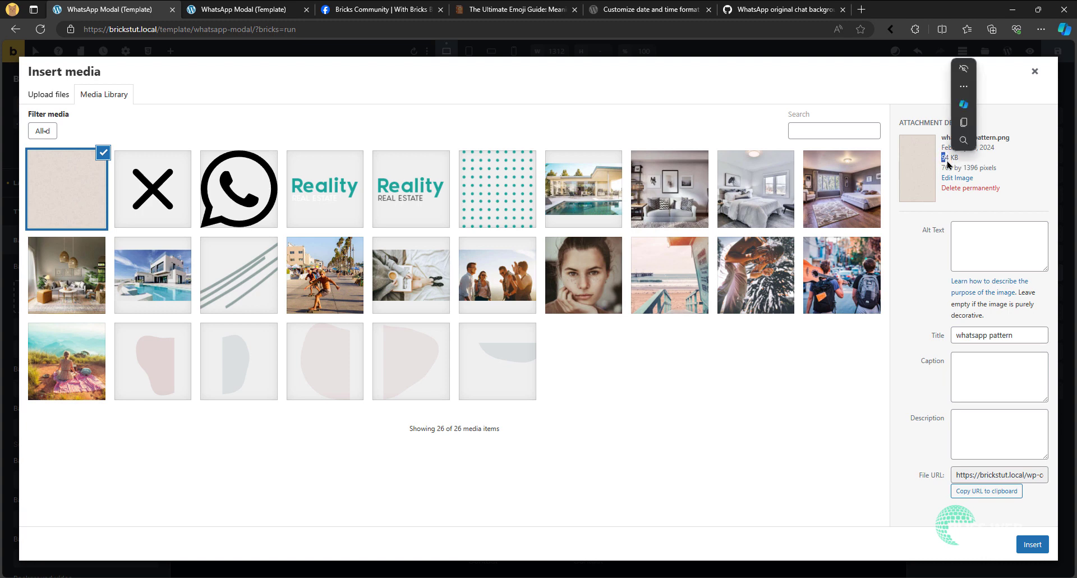
click(1034, 550)
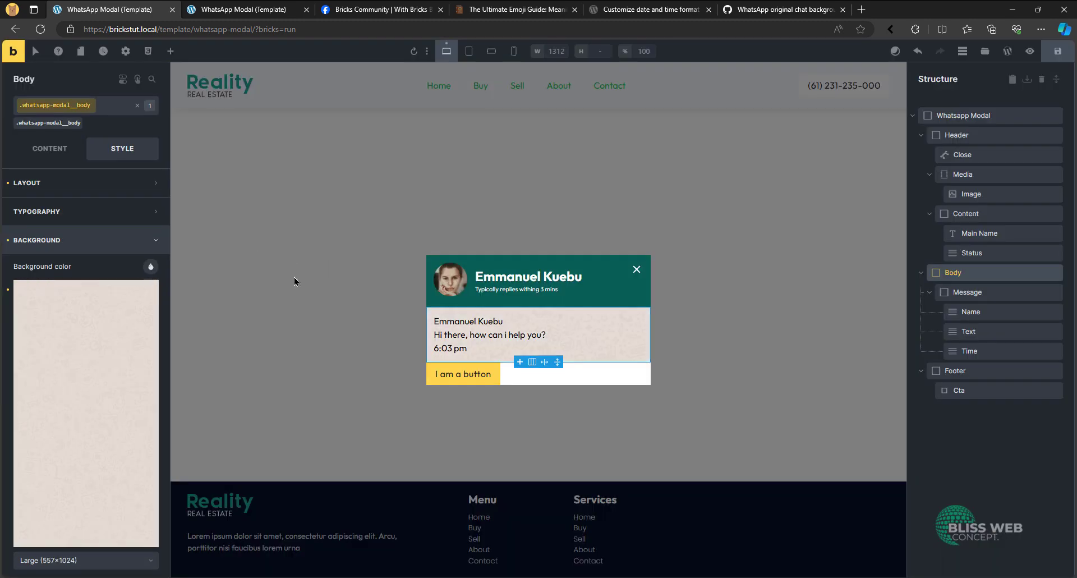
click(91, 251)
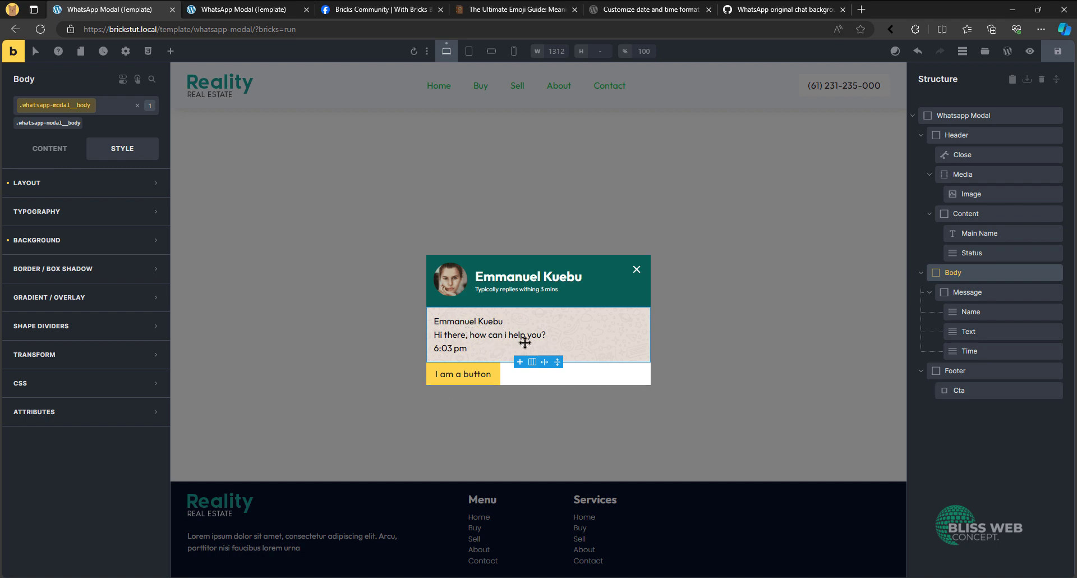
- Set the background color of the Message element's whatsapp-modal__message class to white
click(957, 299)
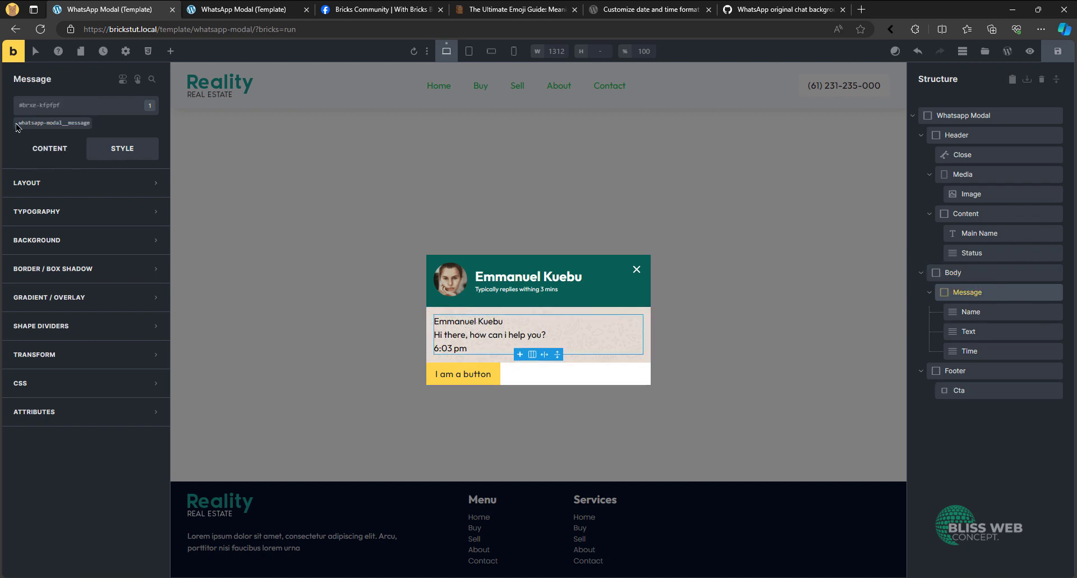
click(63, 124)
click(84, 240)
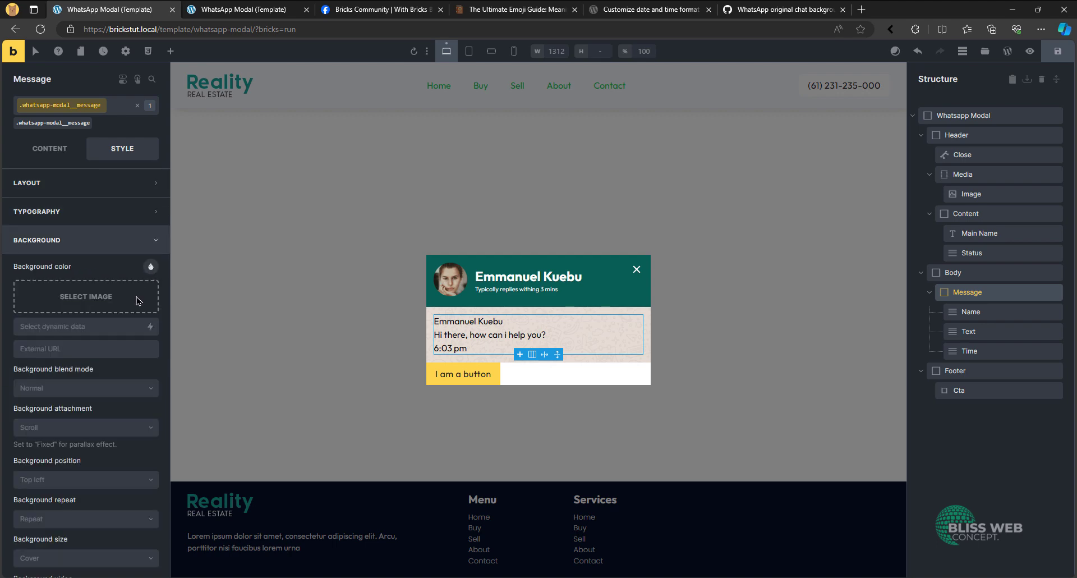
click(150, 267)
scroll(50, 336, down, 3)
click(31, 418)
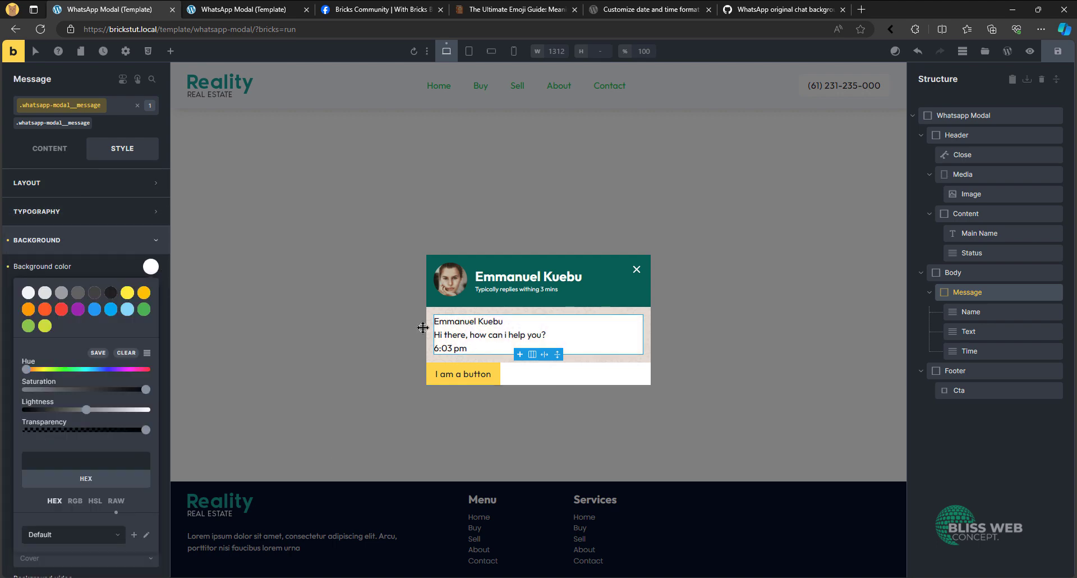
- Set the padding of the whatsapp-modal__message class to var(--space-xs) on all sides
click(112, 183)
click(152, 304)
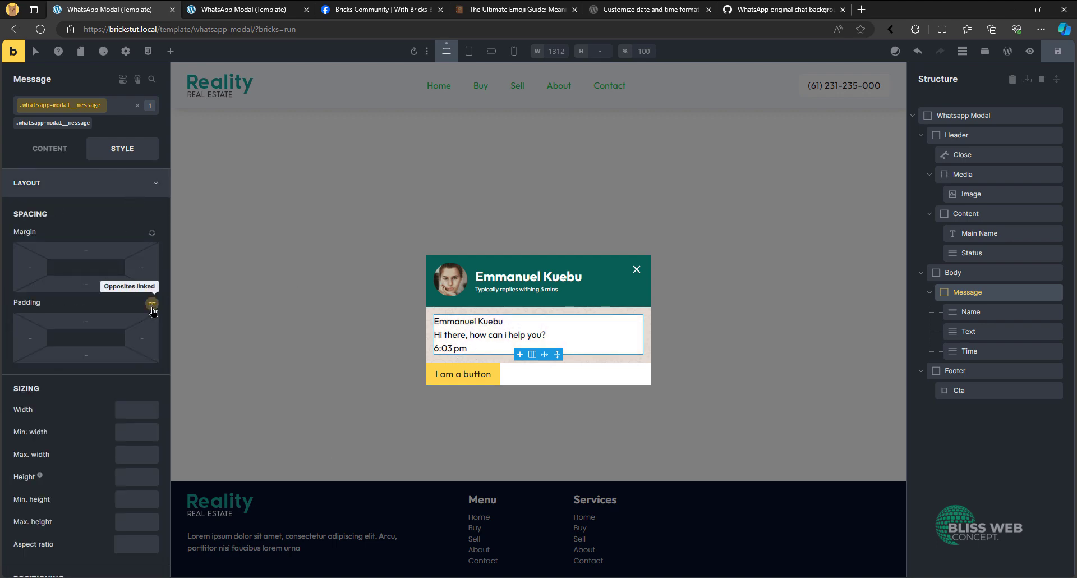
click(152, 305)
click(103, 317)
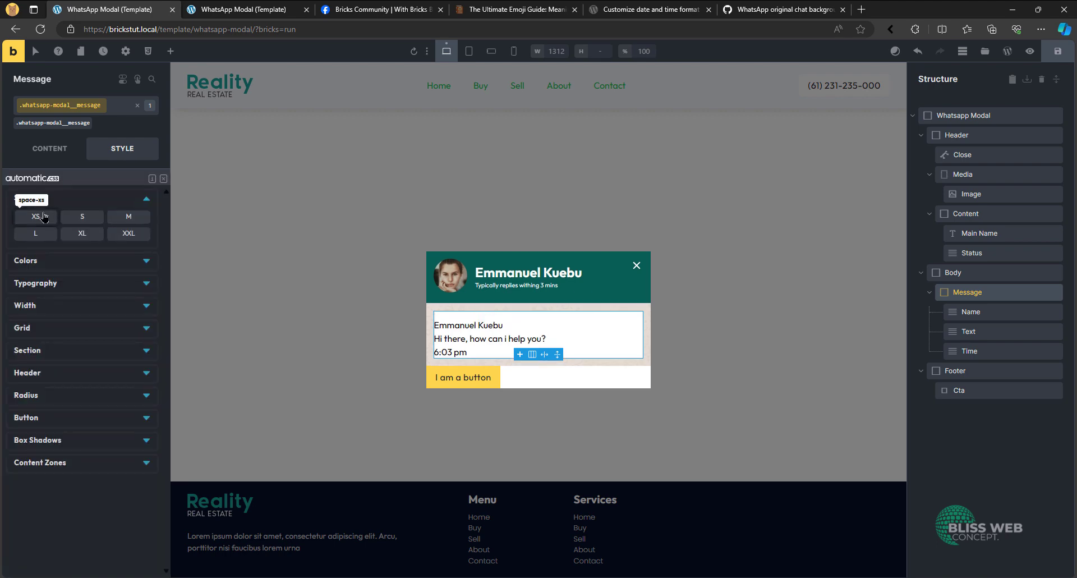
click(45, 217)
click(96, 185)
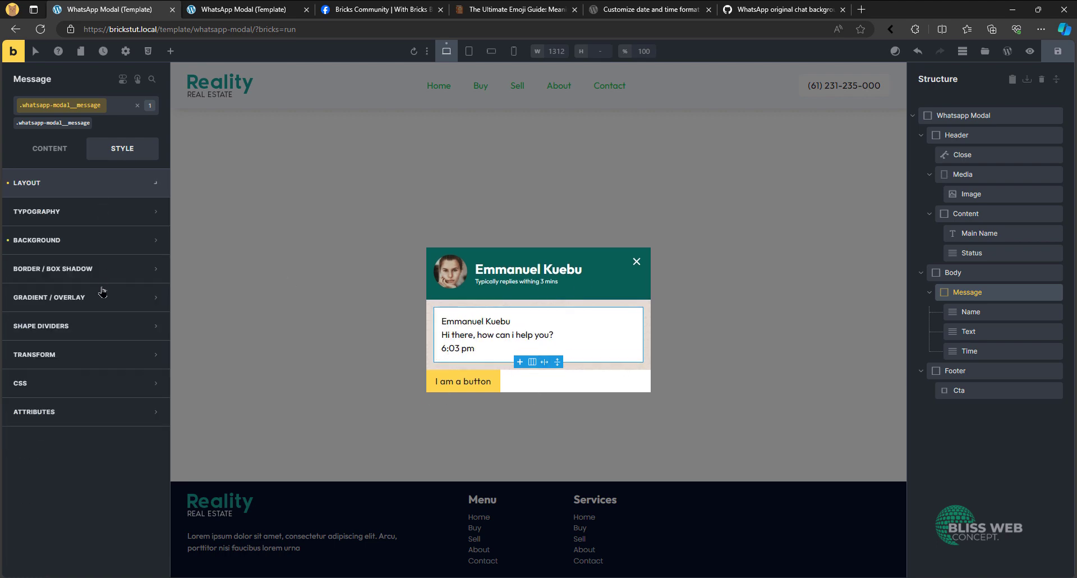
- Using the reference modal in the Facebook post as a guide, set the whatsapp-modal__message class's border radius to var(--radius-m) on all corners
click(410, 5)
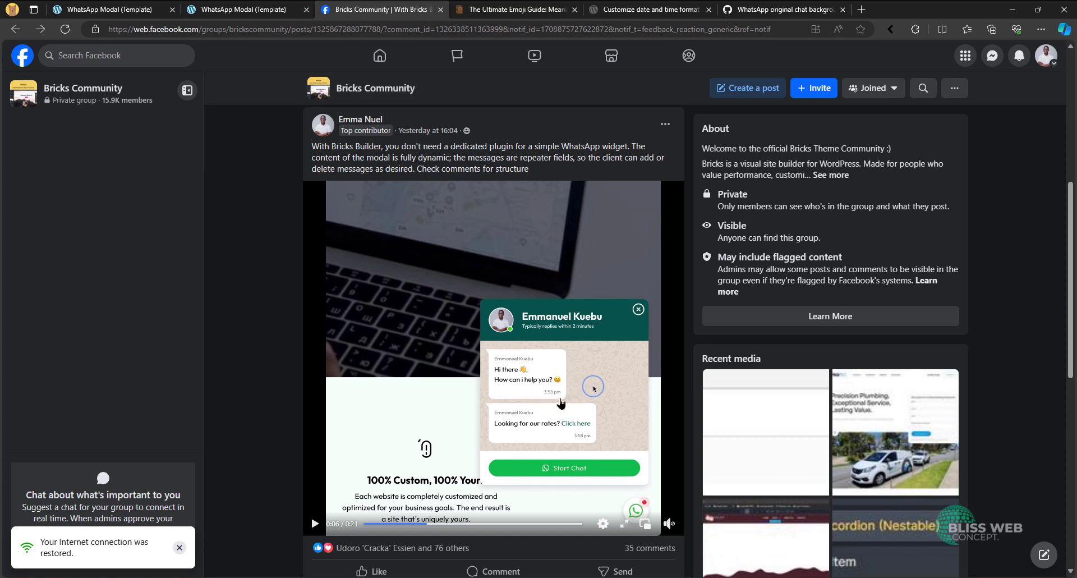
click(90, 5)
click(96, 269)
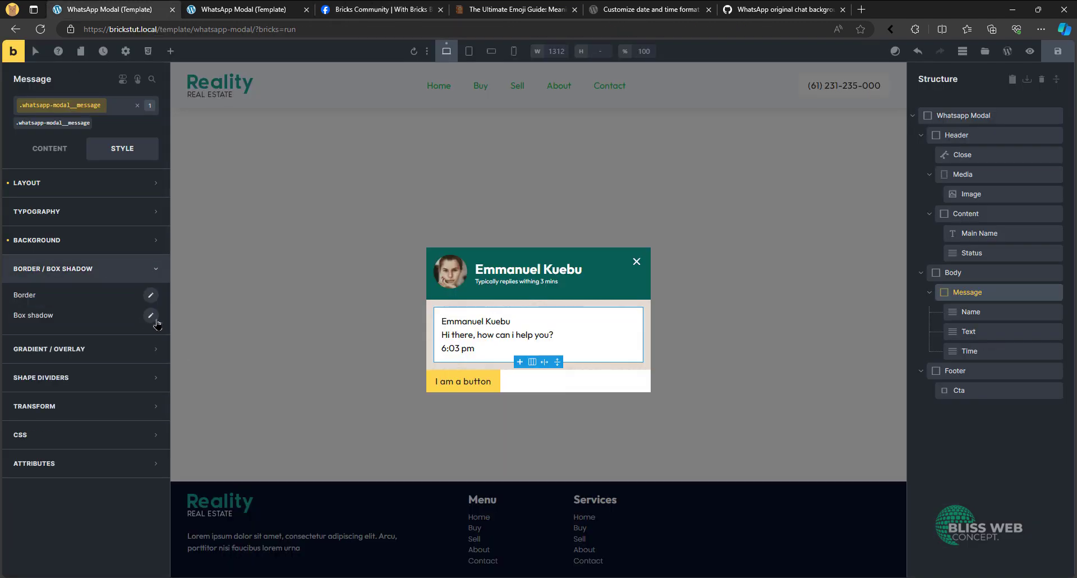
click(150, 295)
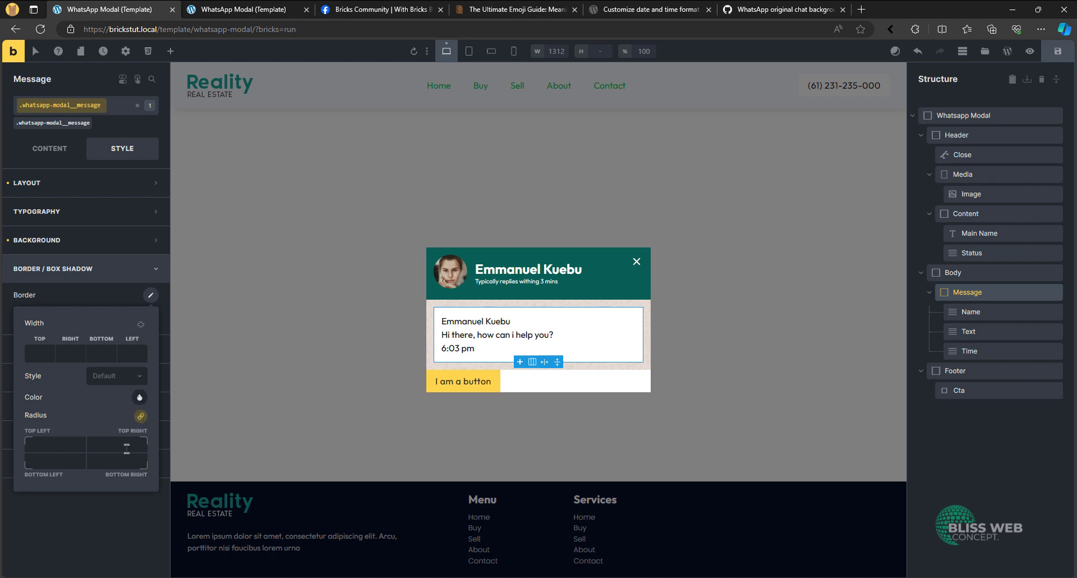
click(139, 414)
click(129, 199)
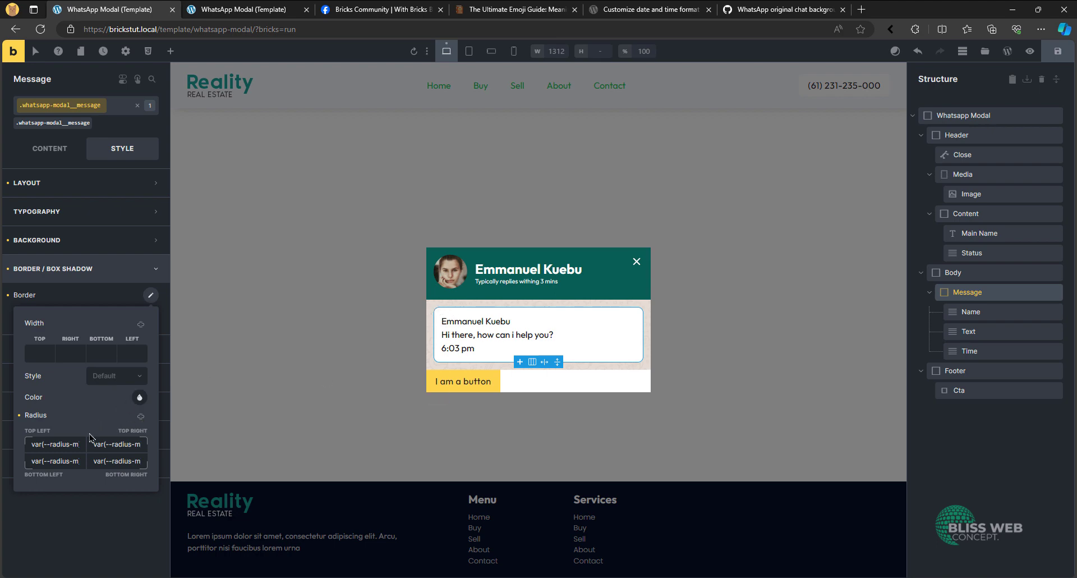
click(355, 7)
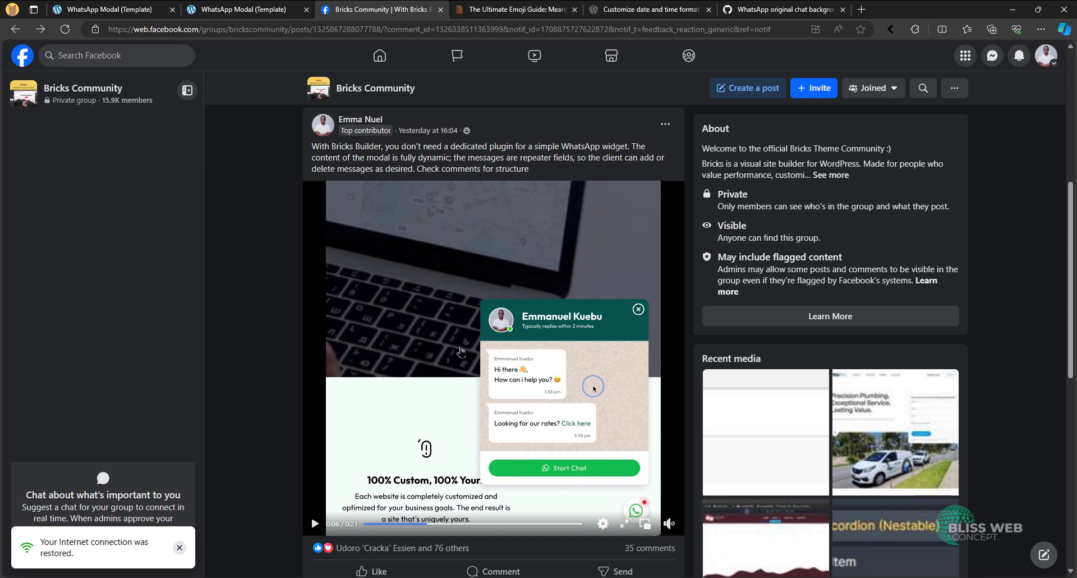
click(120, 7)
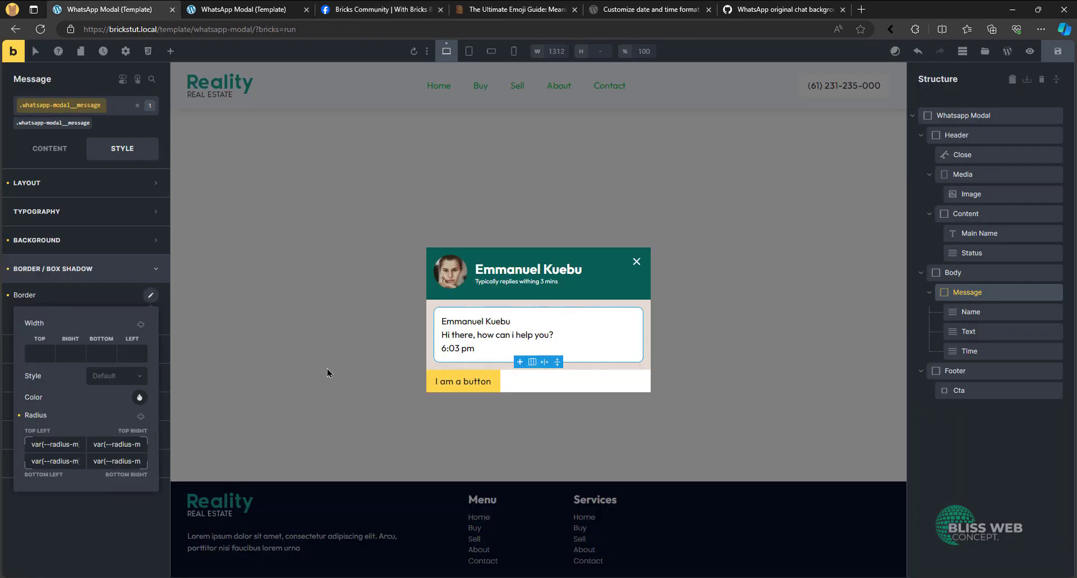
click(93, 281)
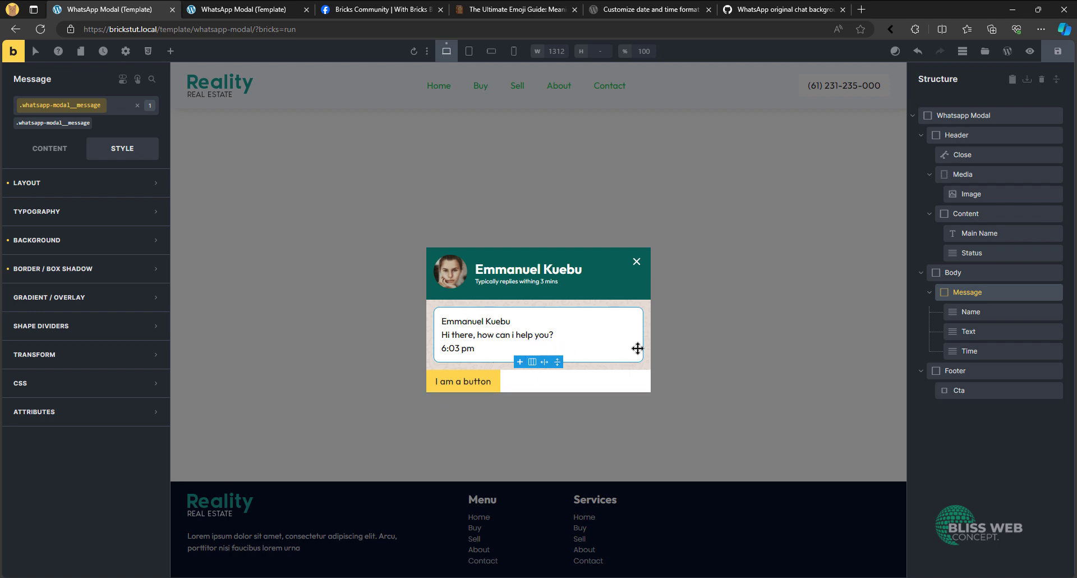
- Set the row gap of the Message element's whatsapp-modal__message class to 0.35em
click(78, 147)
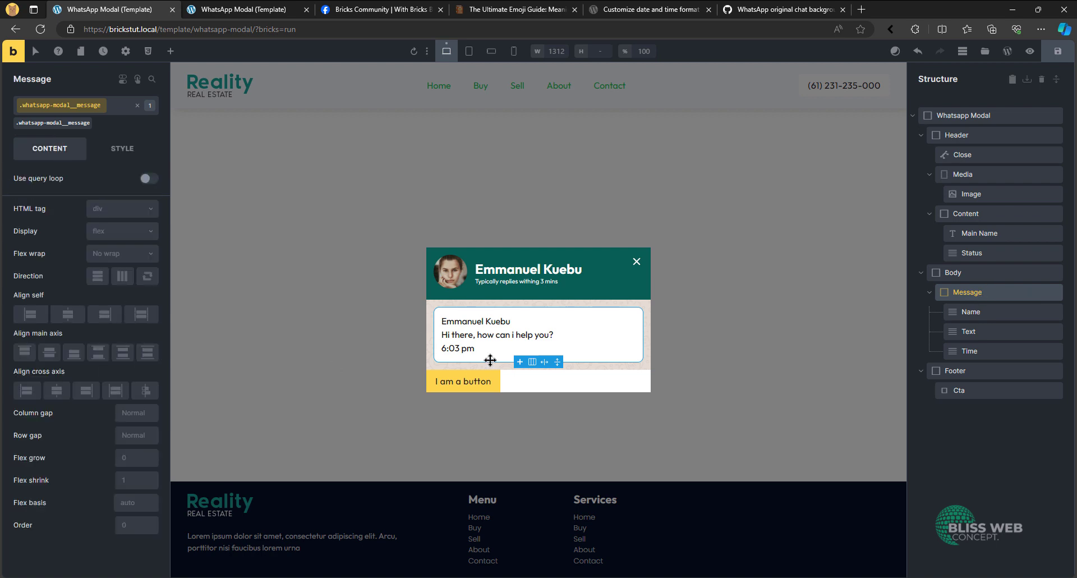
click(144, 432)
text(0)
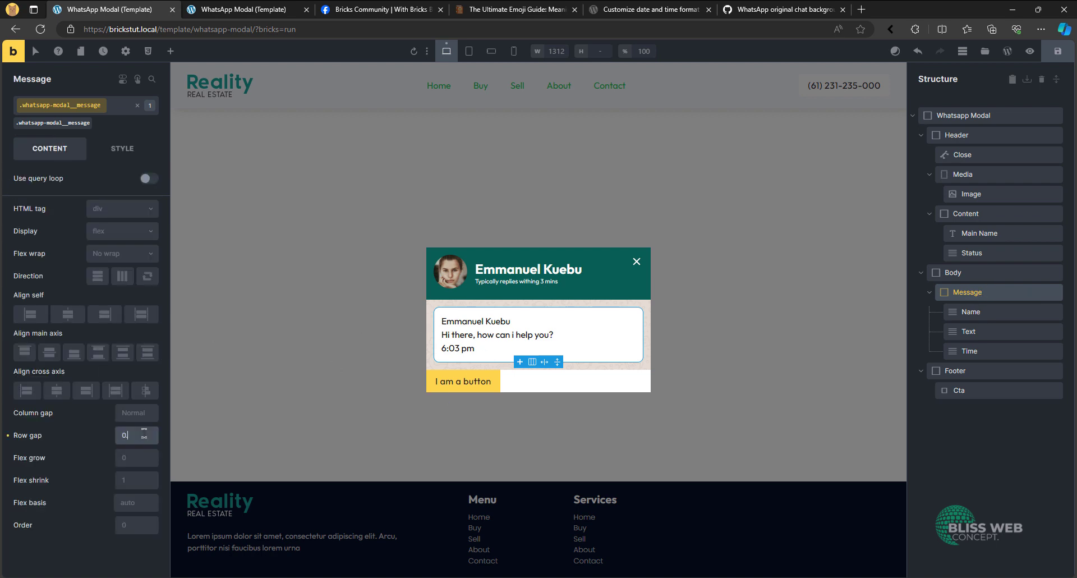
text(.5em)
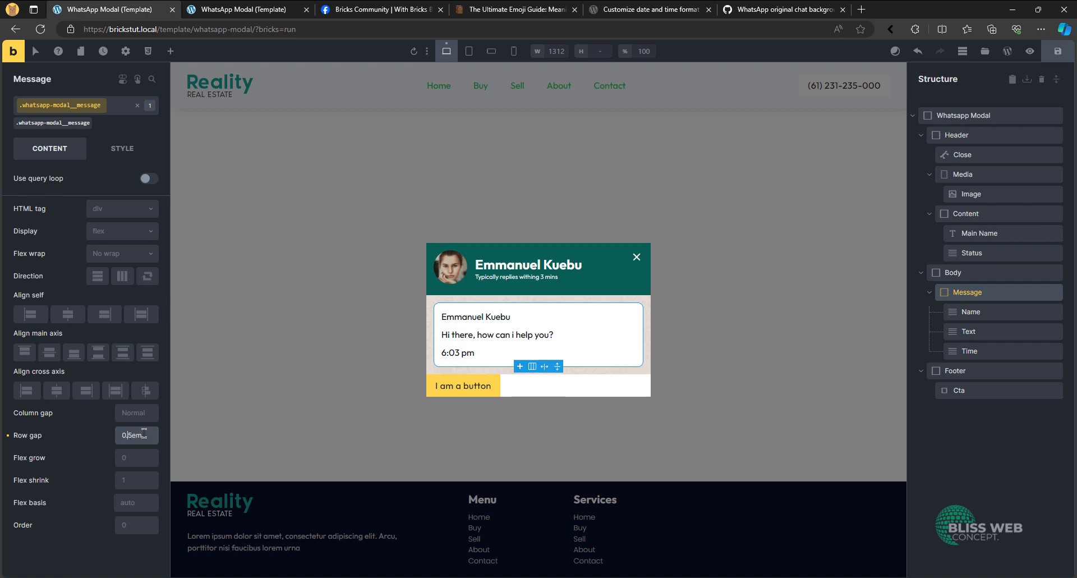
text(3)
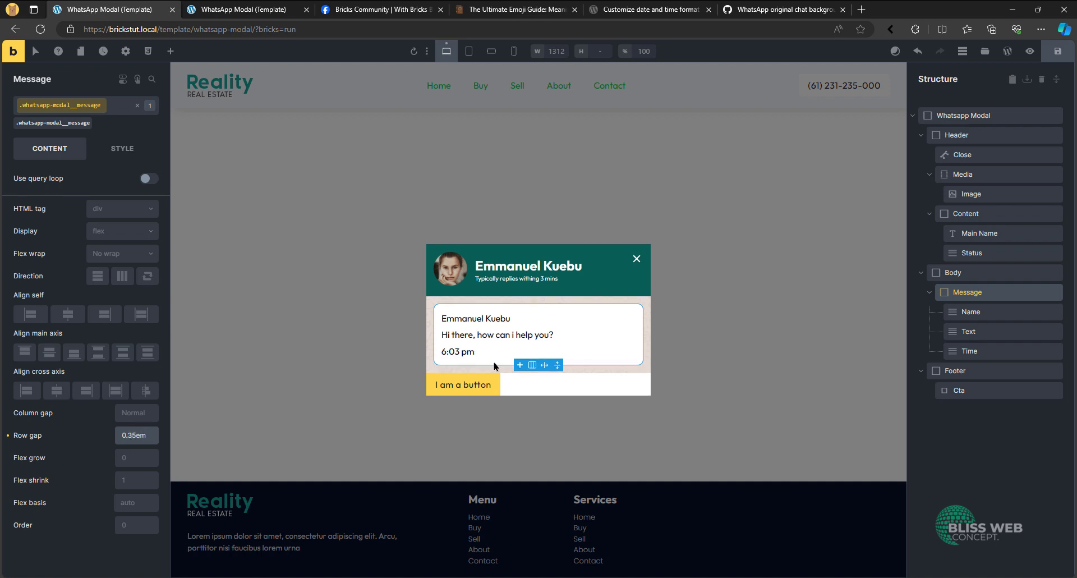
- Set the font size of the Name element's whatsapp-modal__name class to var(--text-s)
click(487, 318)
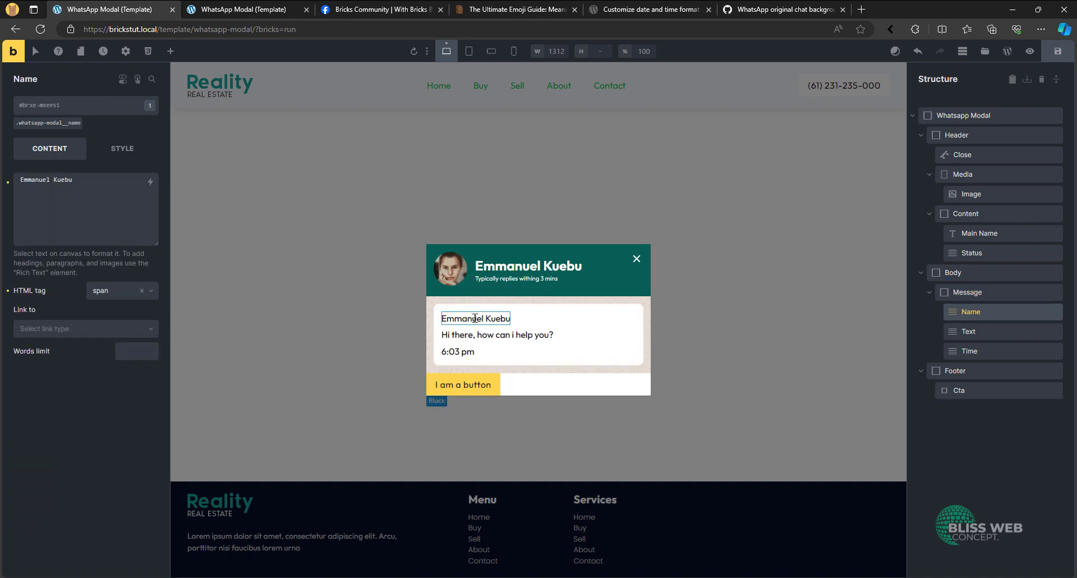
click(76, 124)
click(123, 148)
click(80, 211)
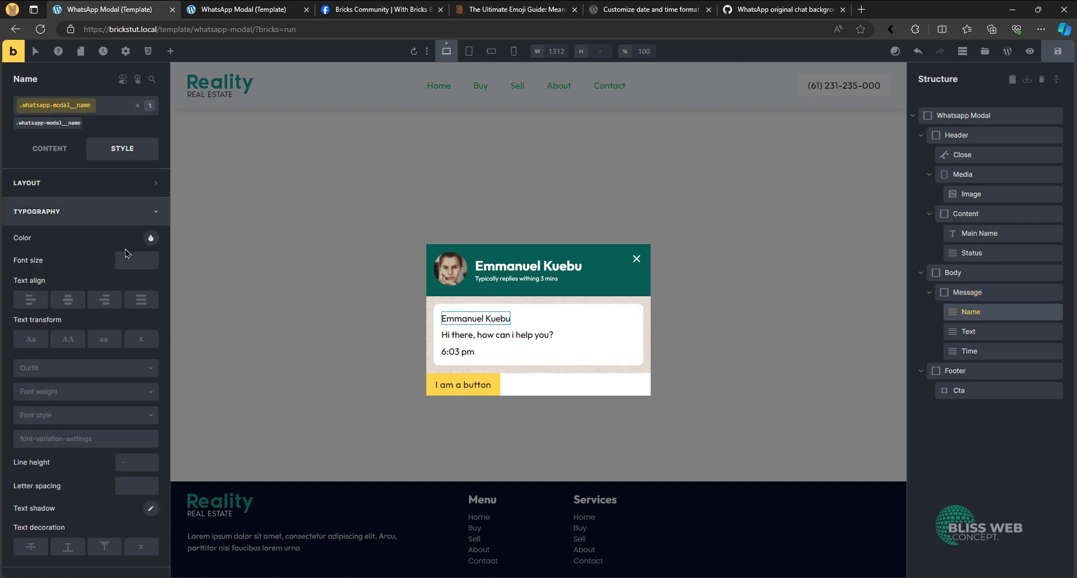
right_click(126, 260)
click(48, 171)
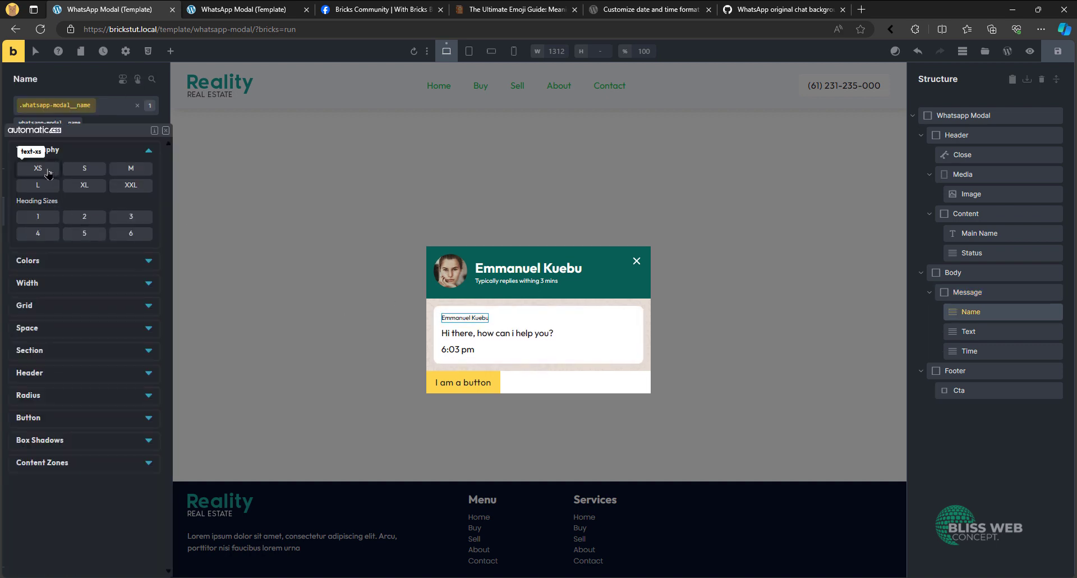
click(85, 170)
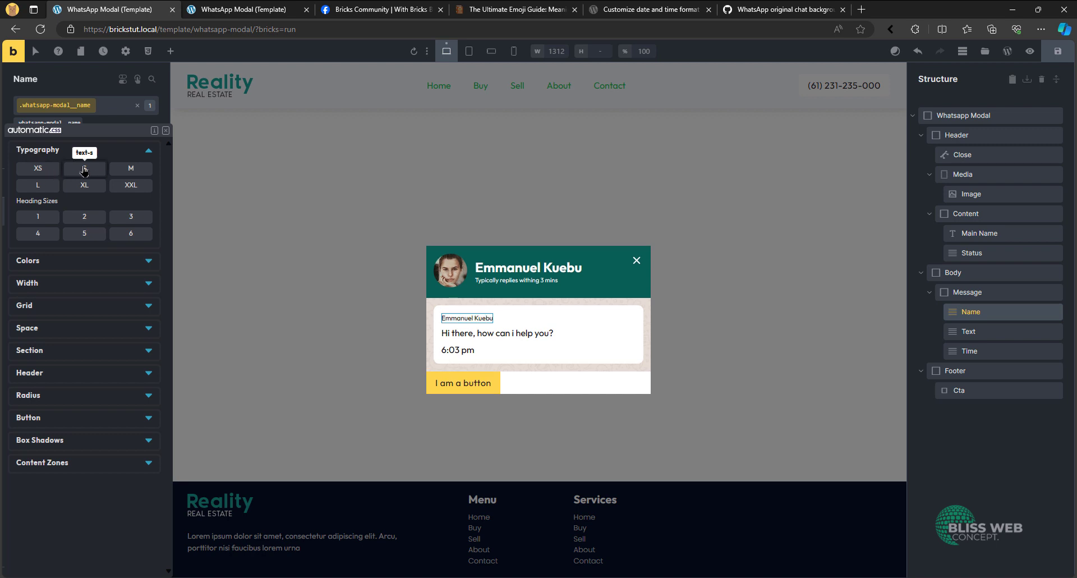
click(80, 170)
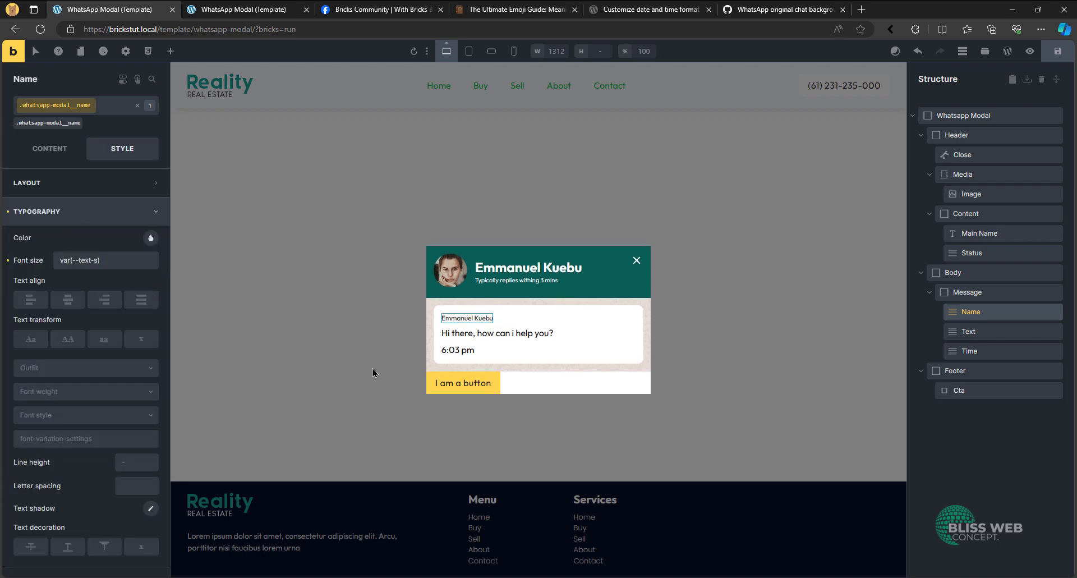
- Set the font size of the Time element's whatsapp-modal__time class to var(--text-xs)
click(452, 350)
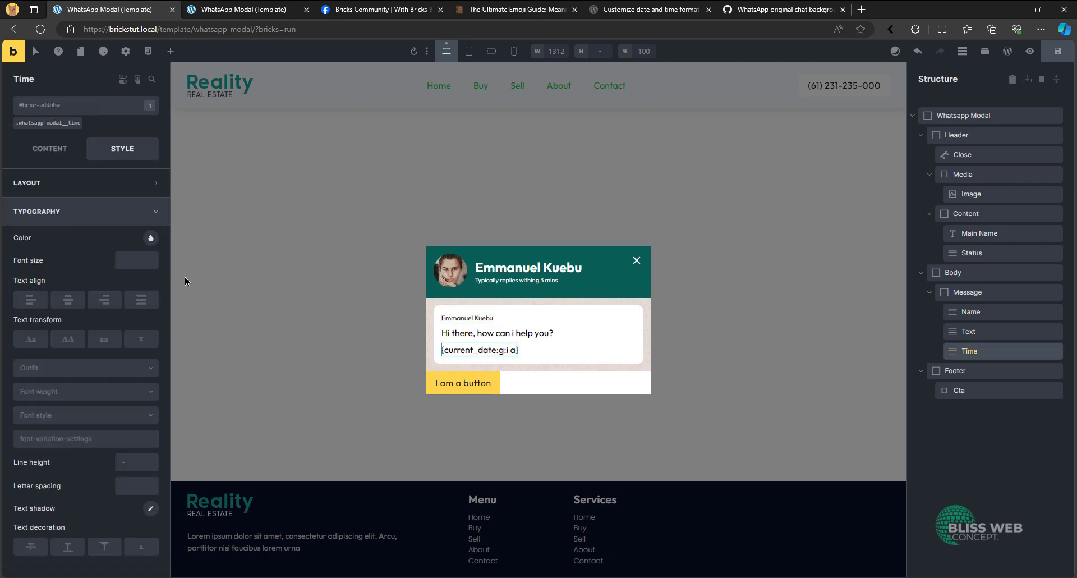
click(49, 122)
right_click(136, 260)
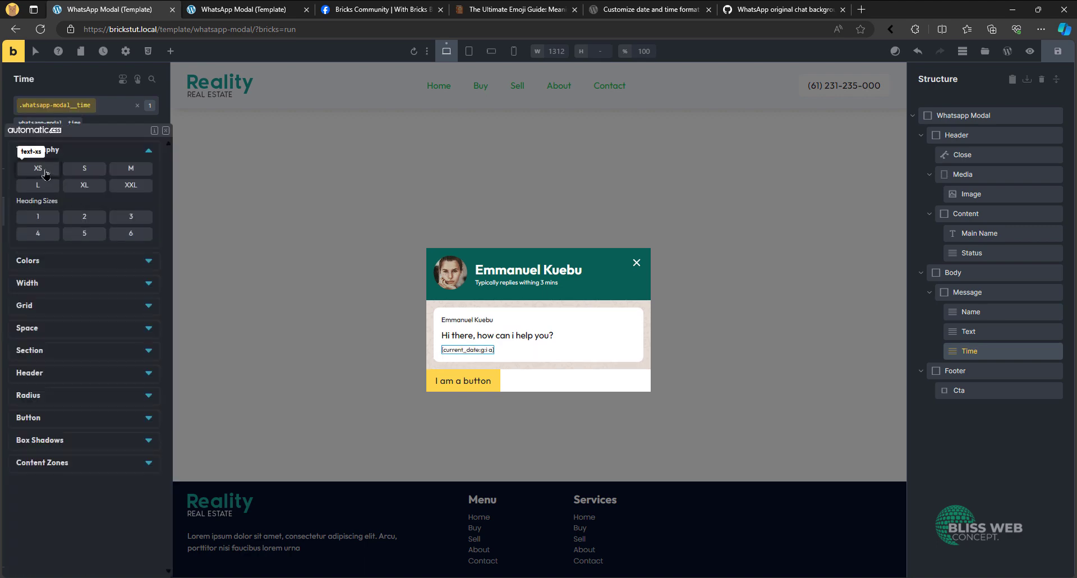
click(45, 172)
- Set the flex Align self option of the whatsapp-modal__time class to End
click(90, 210)
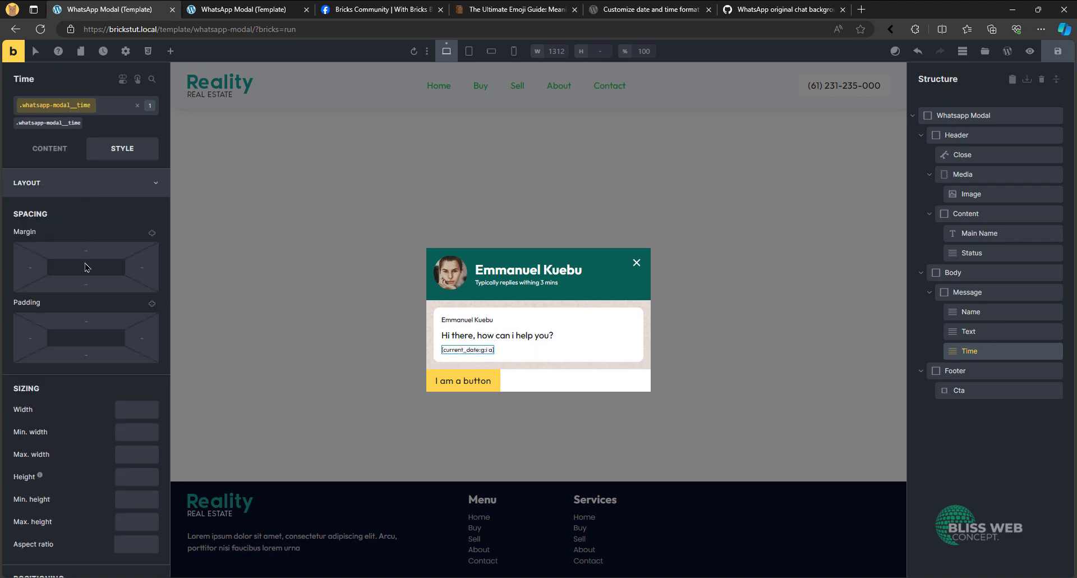
scroll(85, 267, down, 10)
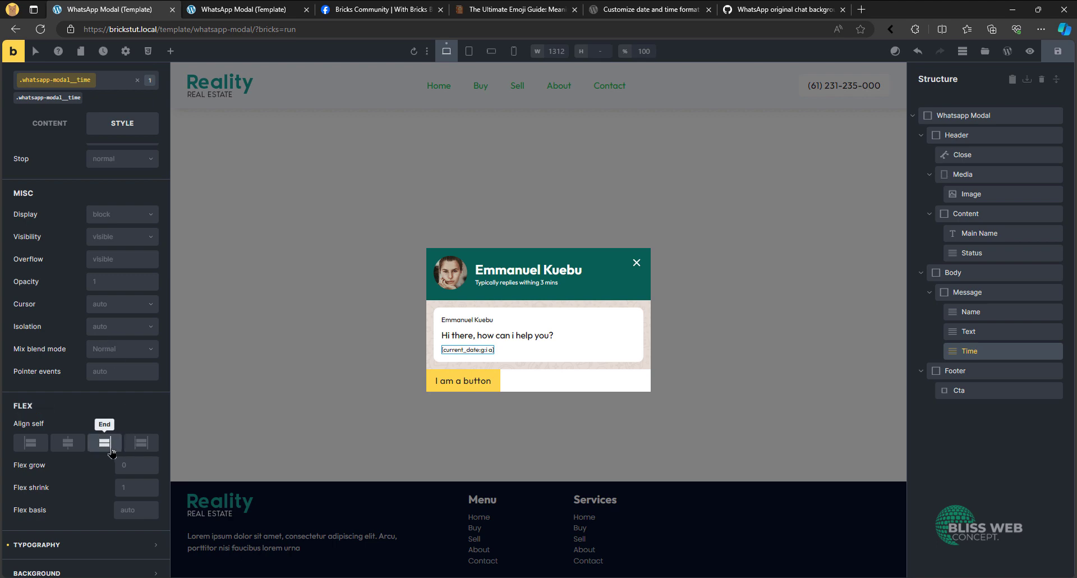
click(104, 442)
- Set the text color of the whatsapp-modal__time class to the text-light-muted color
scroll(90, 235, up, 10)
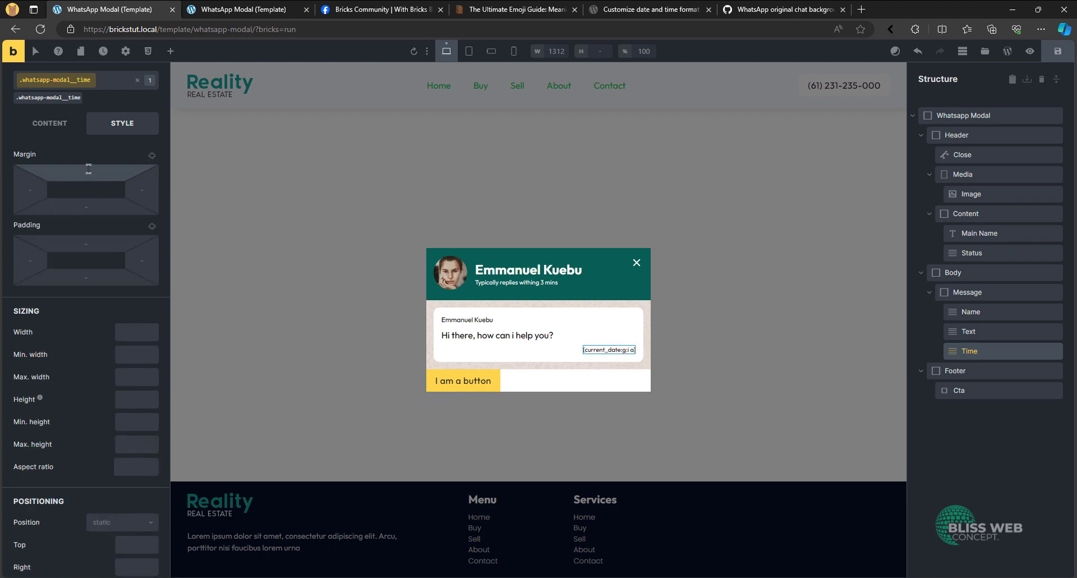
click(87, 183)
click(83, 212)
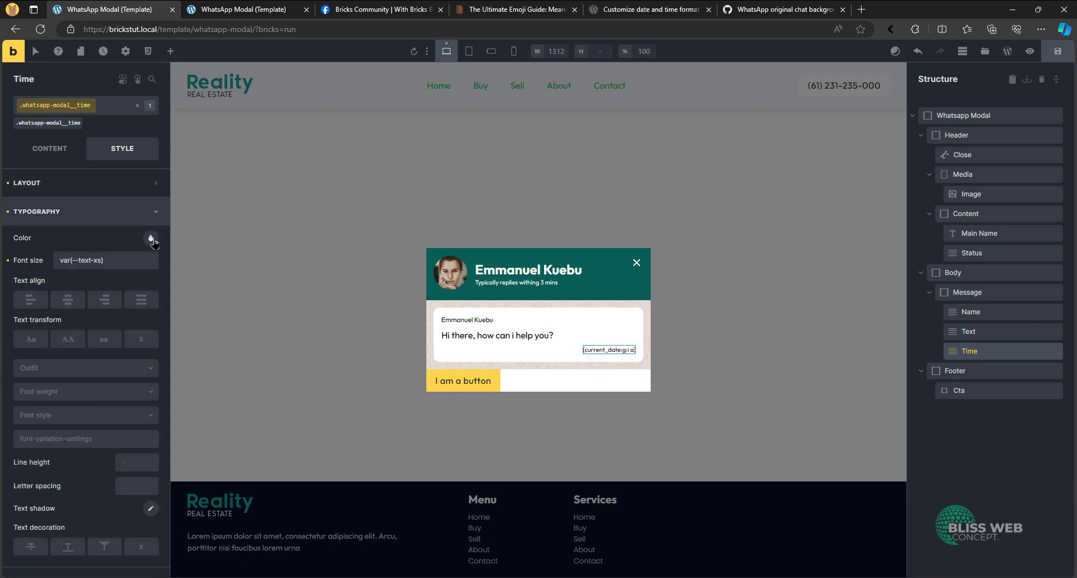
click(151, 240)
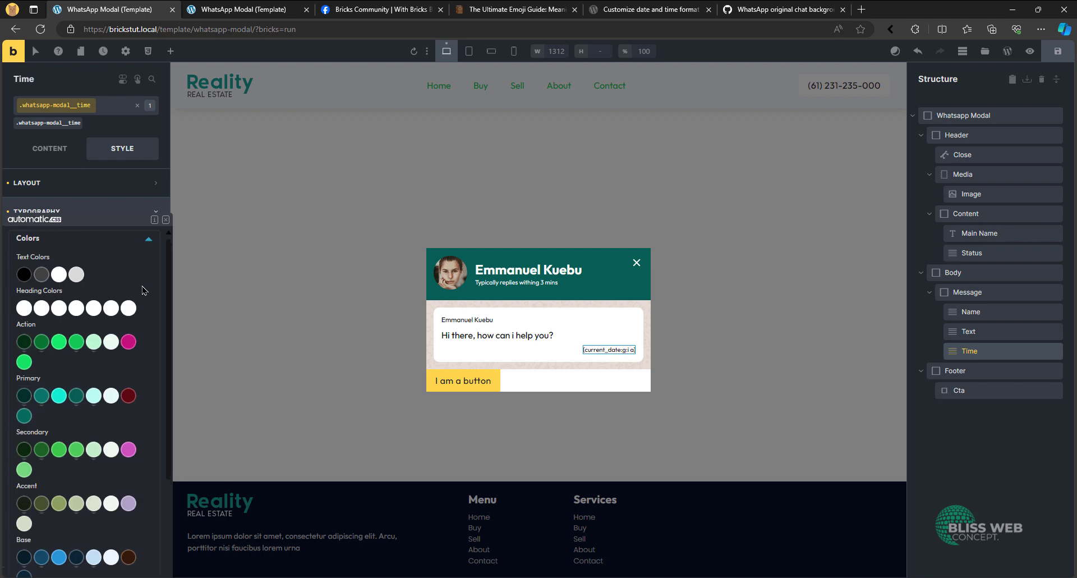
click(77, 274)
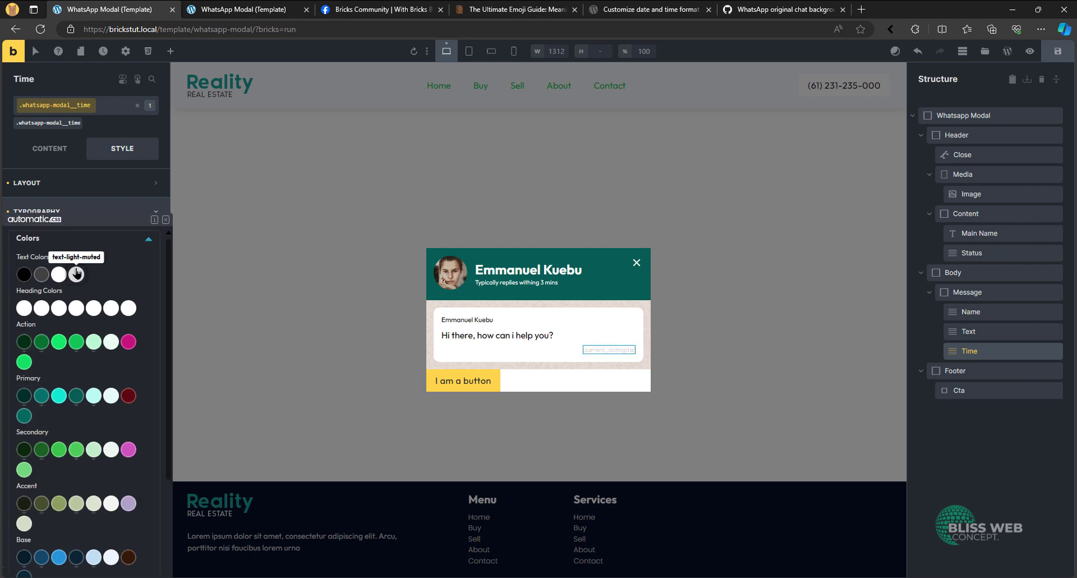
scroll(139, 293, down, 1)
scroll(140, 313, up, 3)
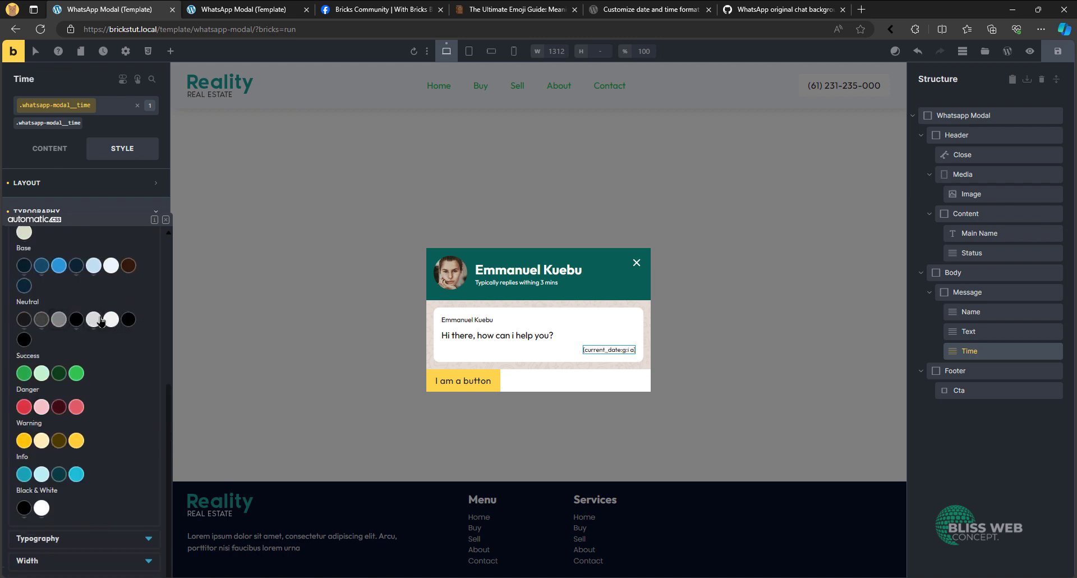
scroll(99, 320, up, 5)
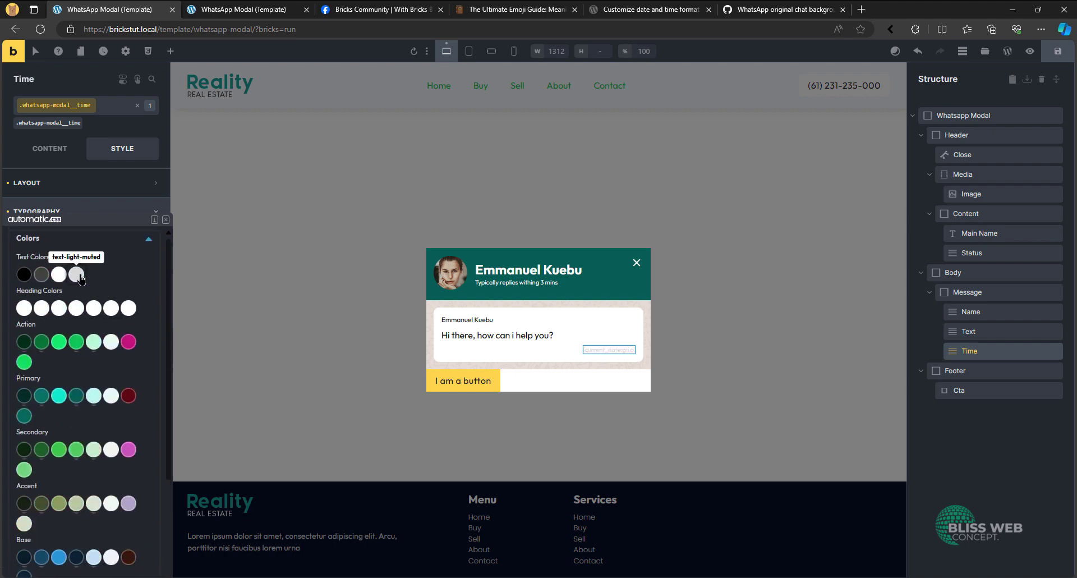
click(77, 275)
- Set the text color of the Name element's whatsapp-modal__name class to neutral-medium
click(461, 321)
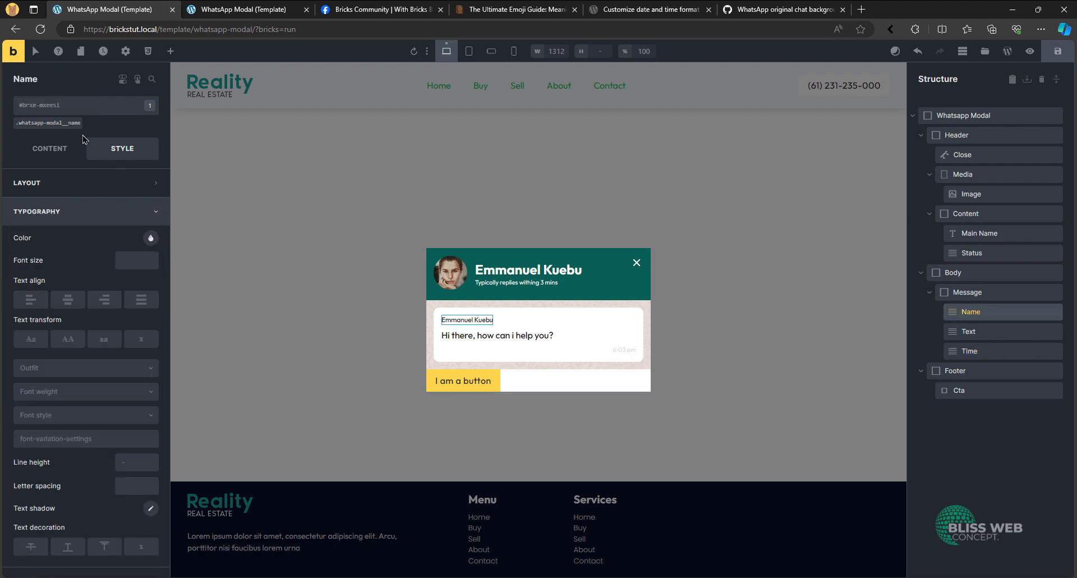
click(150, 238)
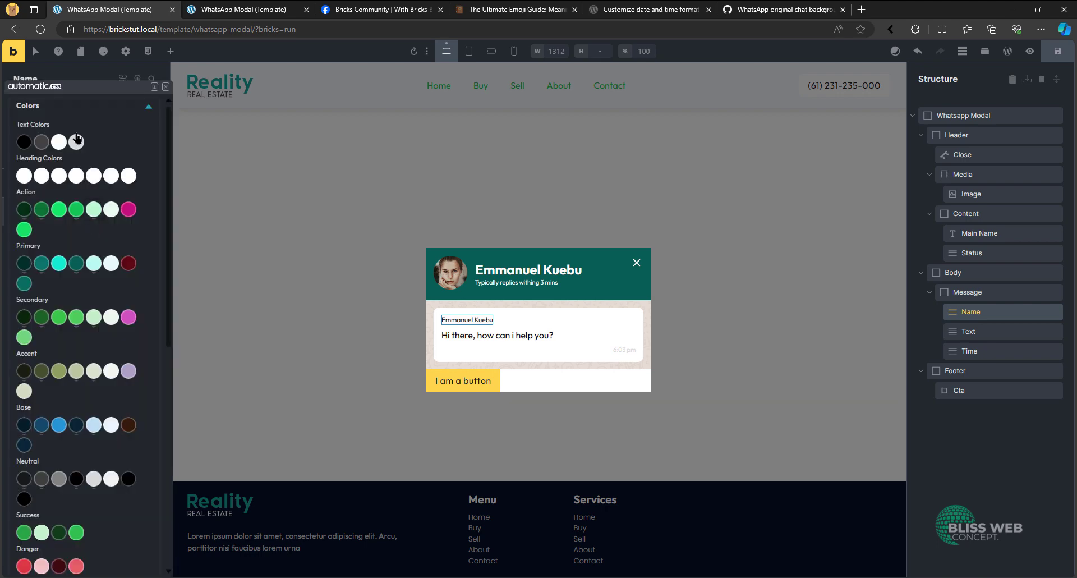
click(58, 484)
click(149, 211)
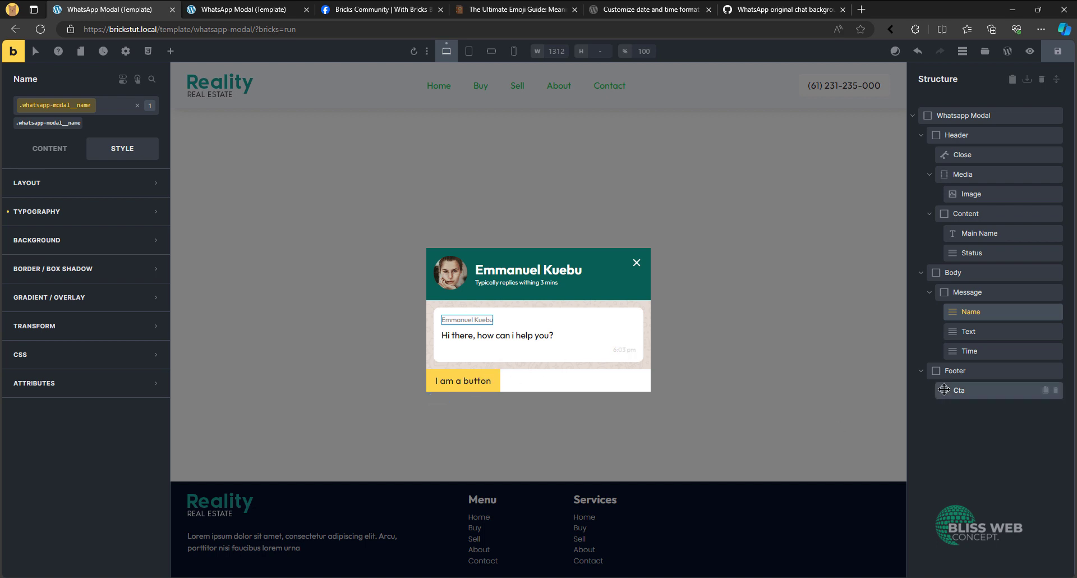
- Set the padding of the Footer element's whatsapp-modal__footer class to var(--space-xs) on all sides
click(962, 370)
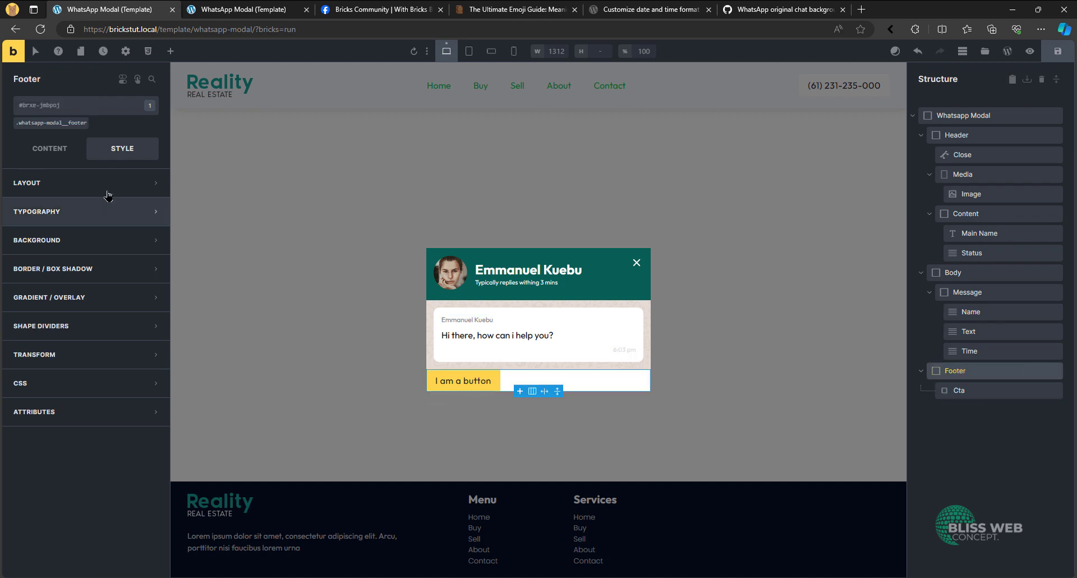
click(52, 123)
click(43, 152)
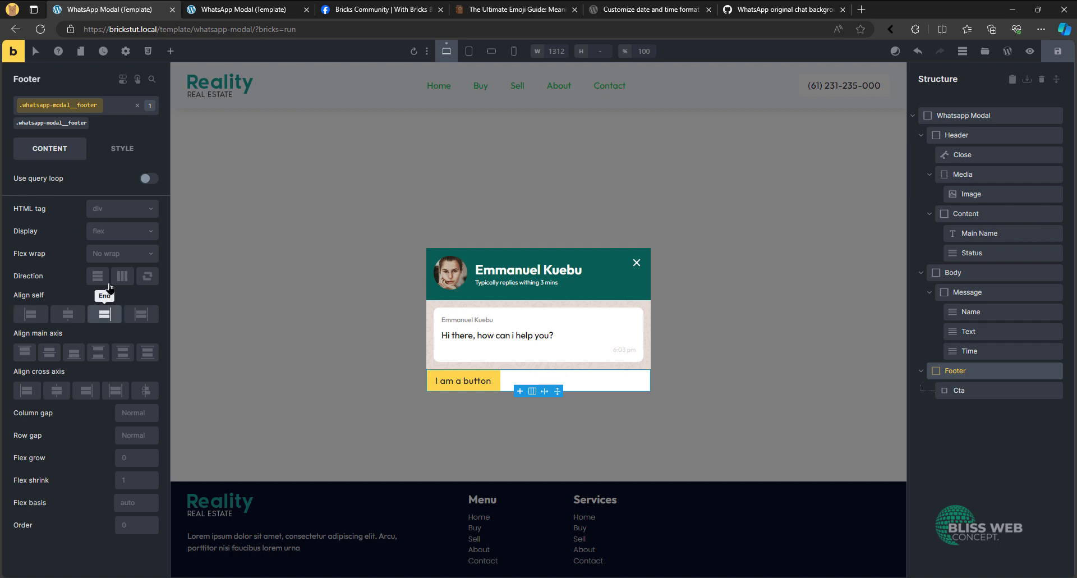
click(122, 148)
click(67, 183)
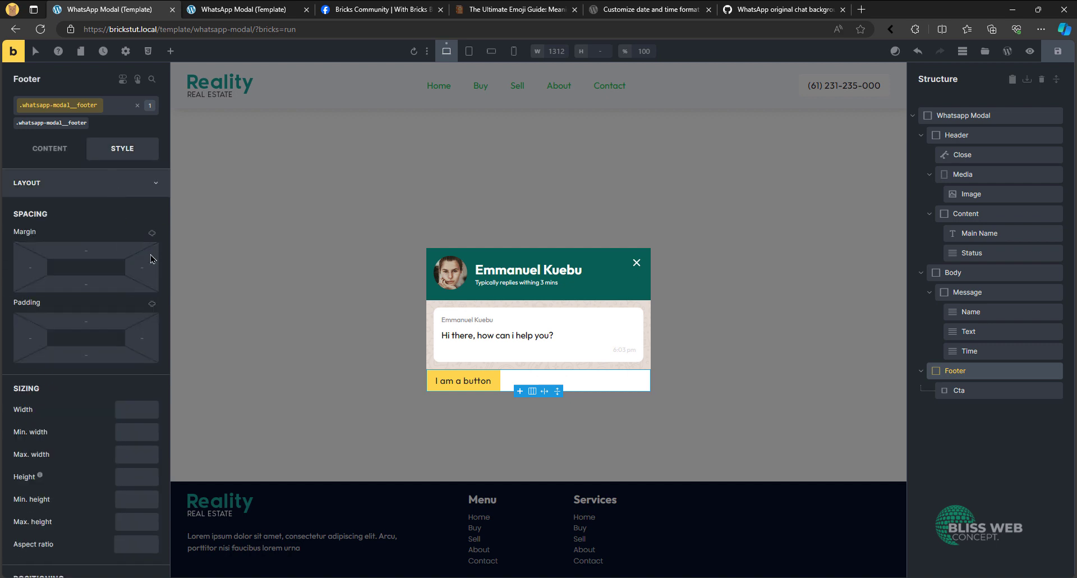
click(152, 303)
right_click(107, 323)
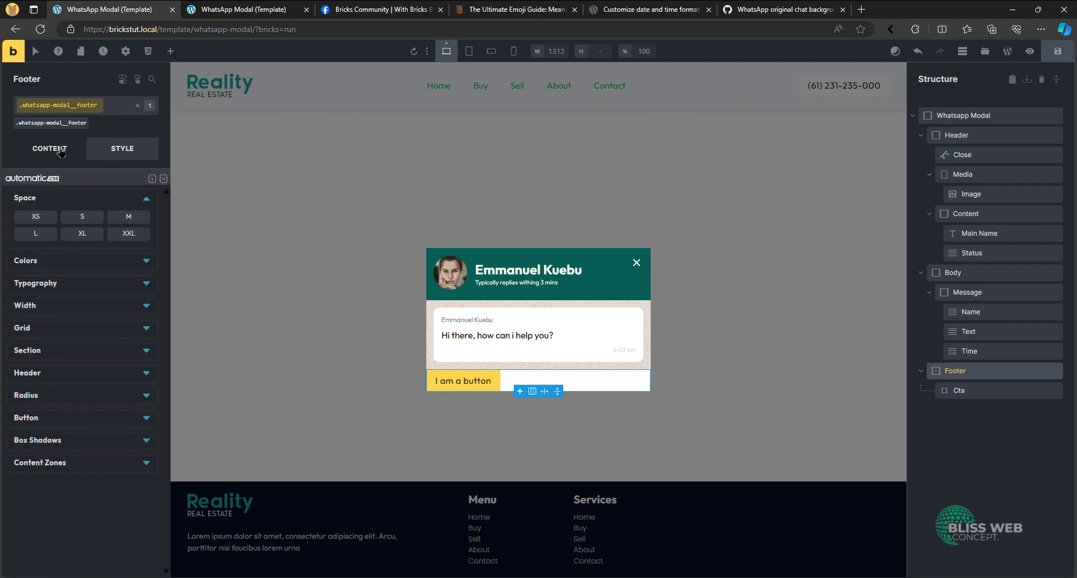
click(35, 217)
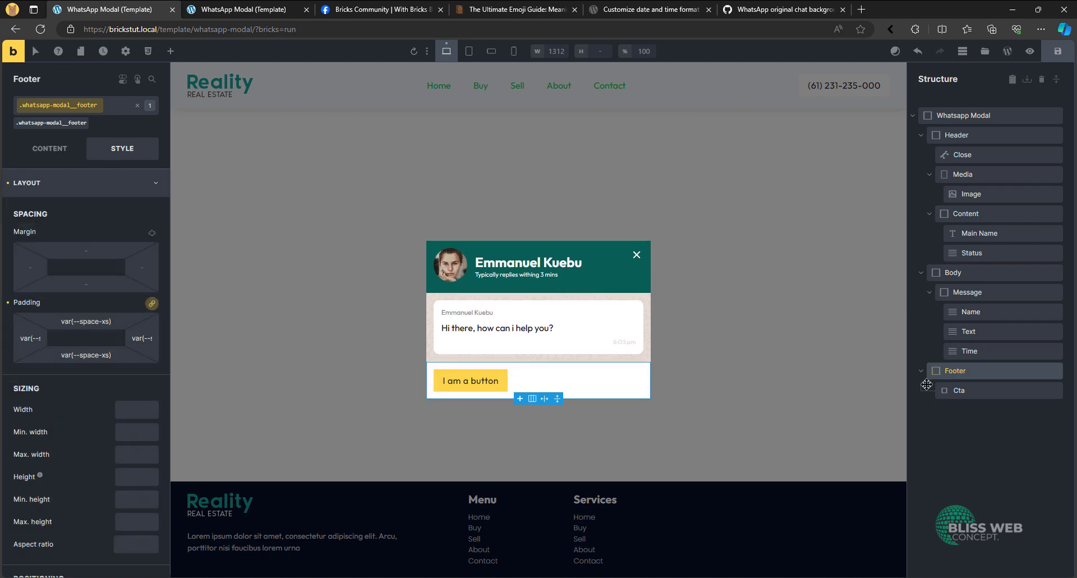
- Reset the style of the Cta button in the footer to None and change its text to "Start Chat"
click(961, 390)
click(35, 123)
click(49, 148)
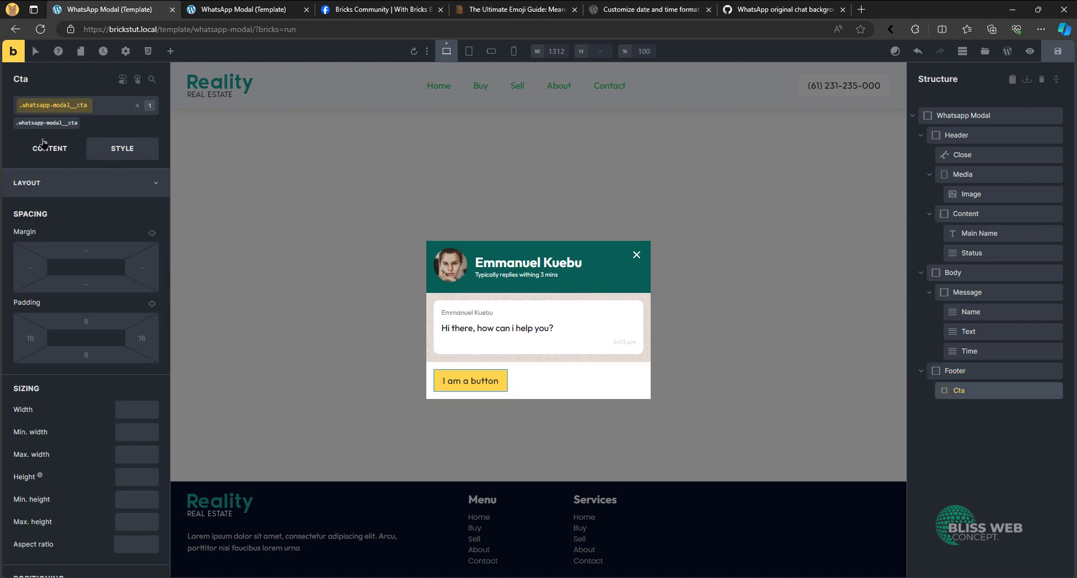
click(7, 248)
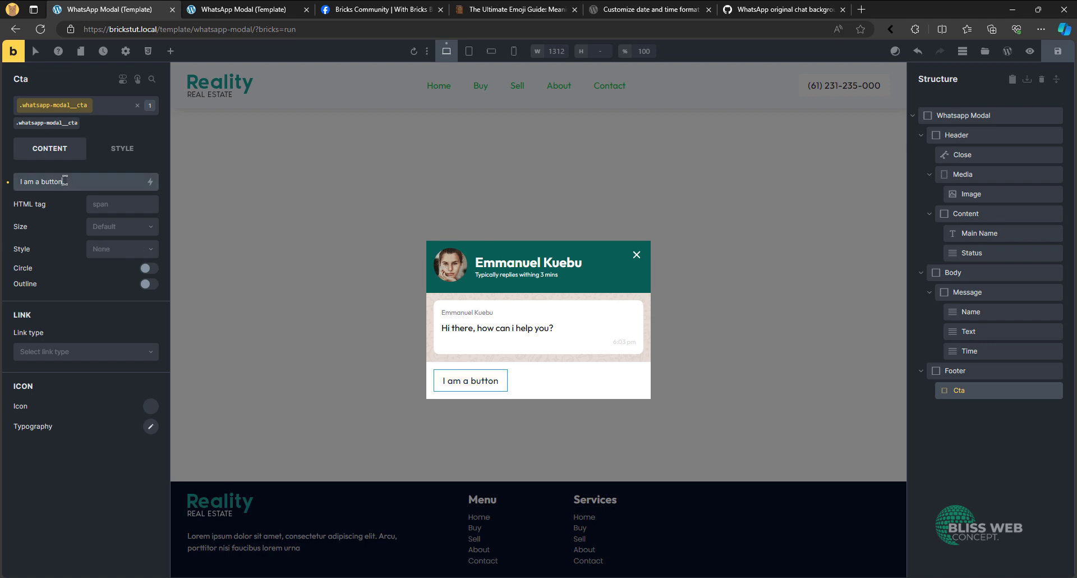
triple_click(64, 180)
text(Start Chat)
- Add whatsapp.svg from the media library as the SVG icon of the Cta button
click(151, 406)
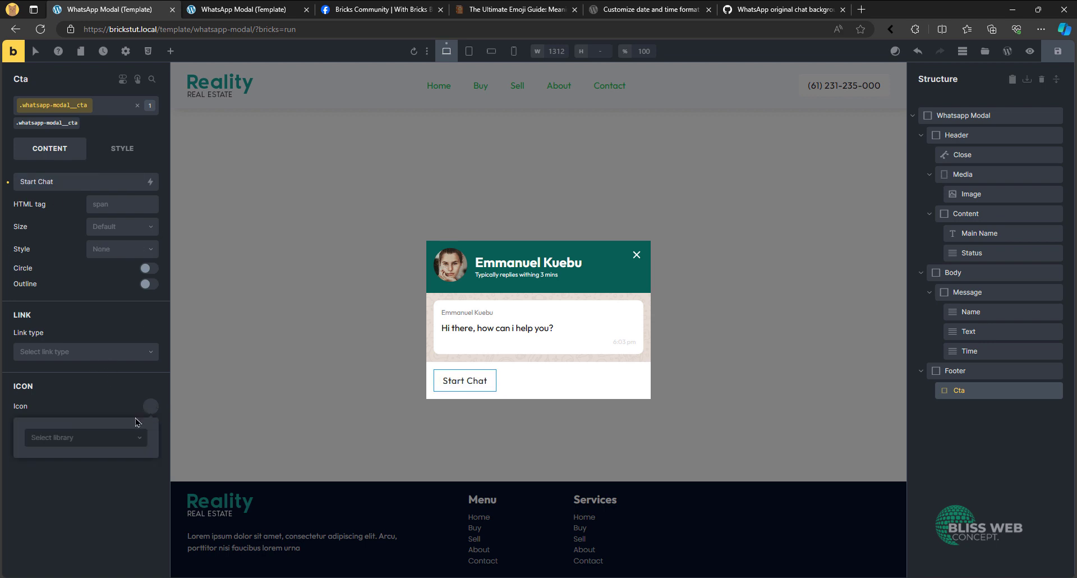
click(108, 440)
click(63, 548)
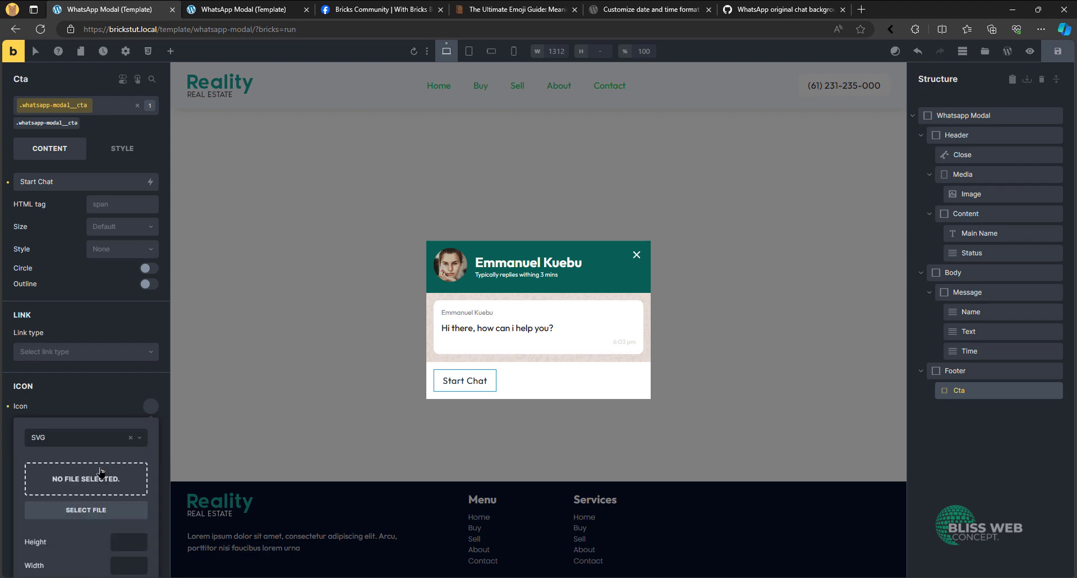
click(98, 471)
click(153, 189)
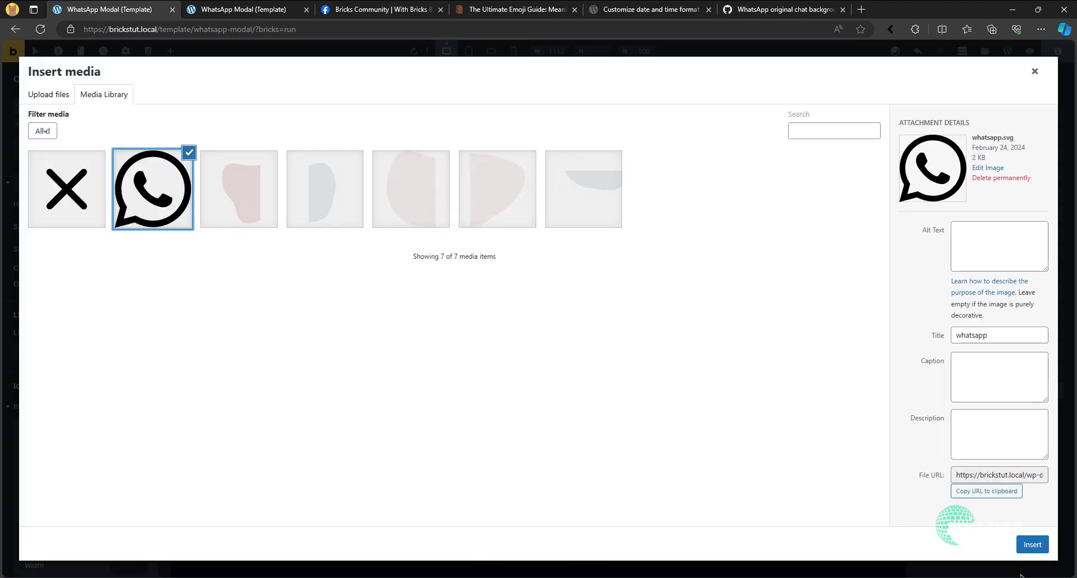
click(1031, 544)
- Set the fill of the Cta button's WhatsApp icon to white and its height to 1.5em
scroll(115, 544, down, 2)
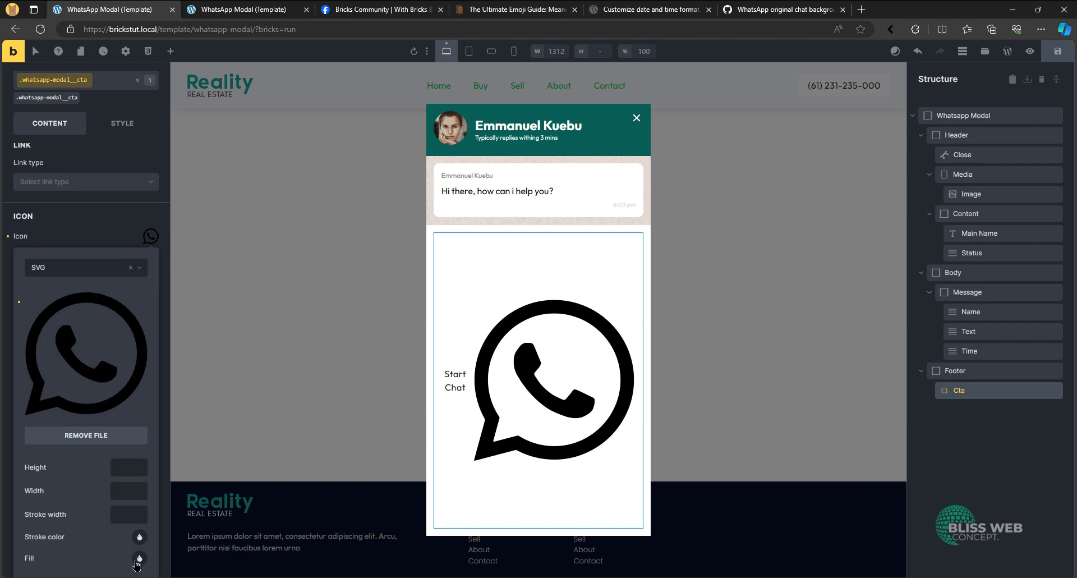
right_click(139, 555)
click(110, 242)
scroll(110, 387, down, 9)
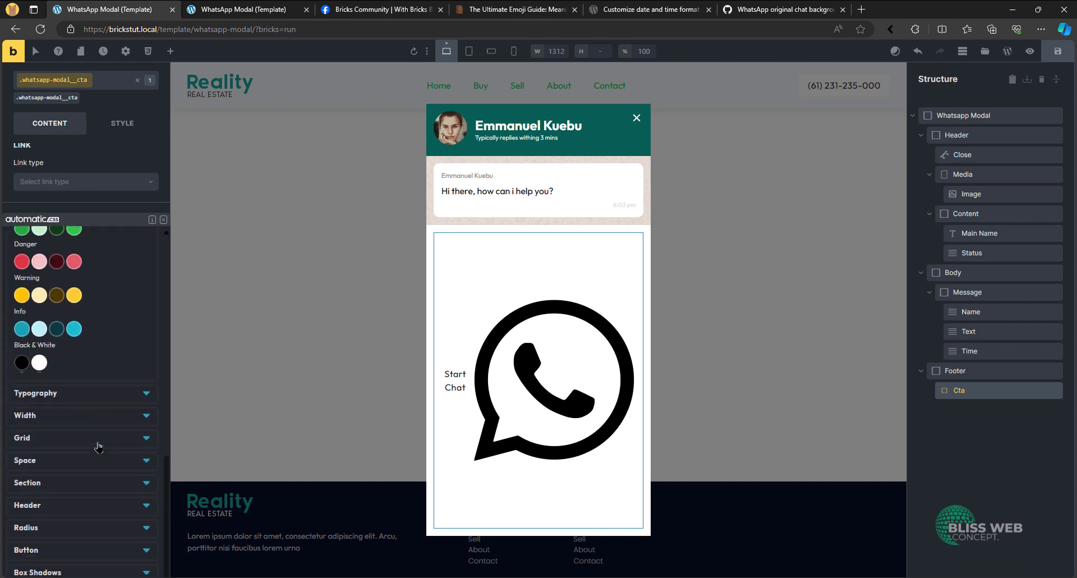
click(44, 370)
click(128, 470)
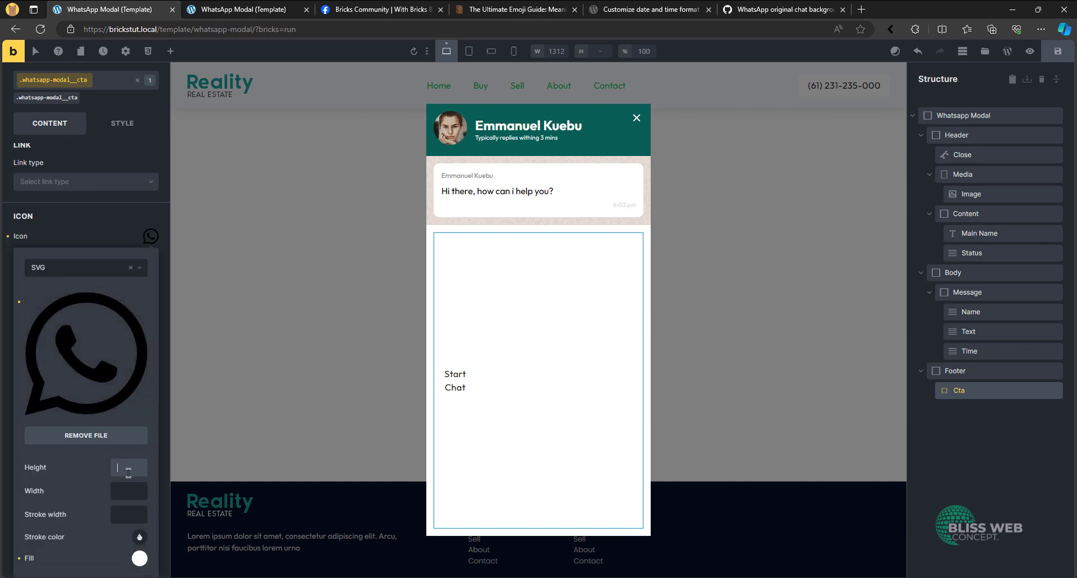
text(1.5em)
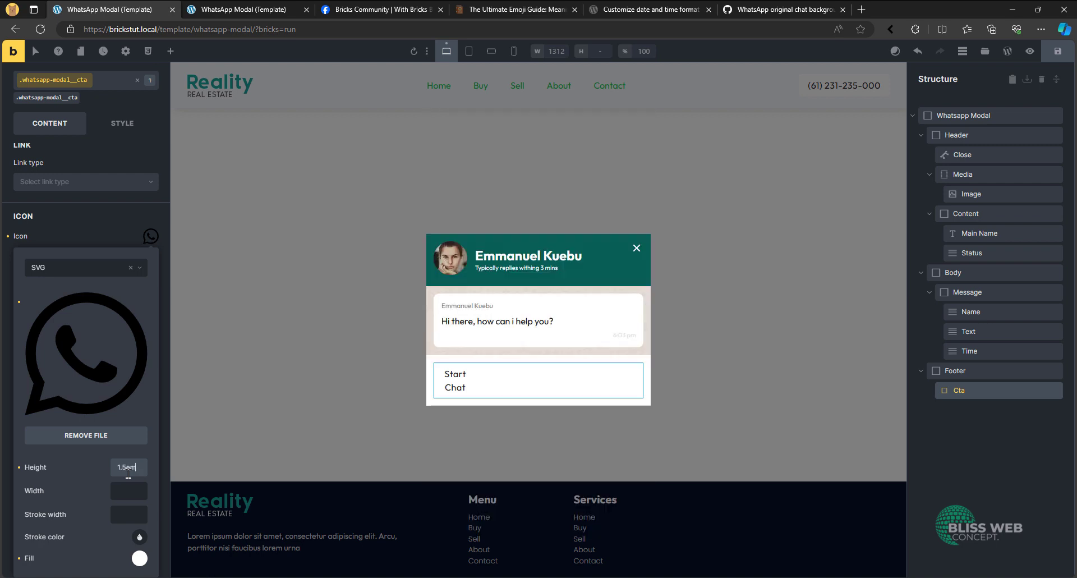
- Set the Cta icon's width to 1.5em and the button's background color to action-medium
click(133, 486)
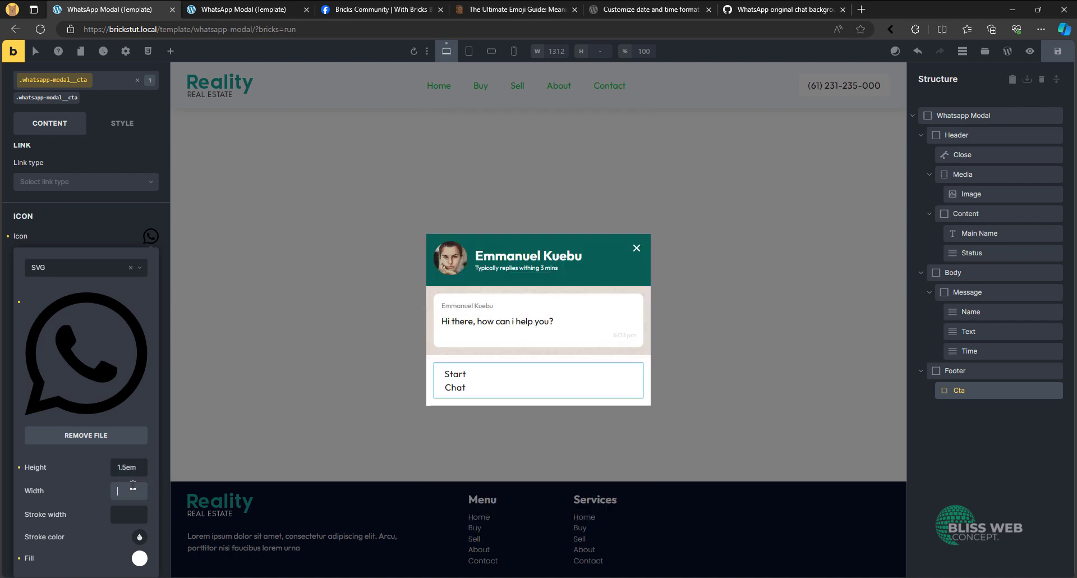
text(1.5em)
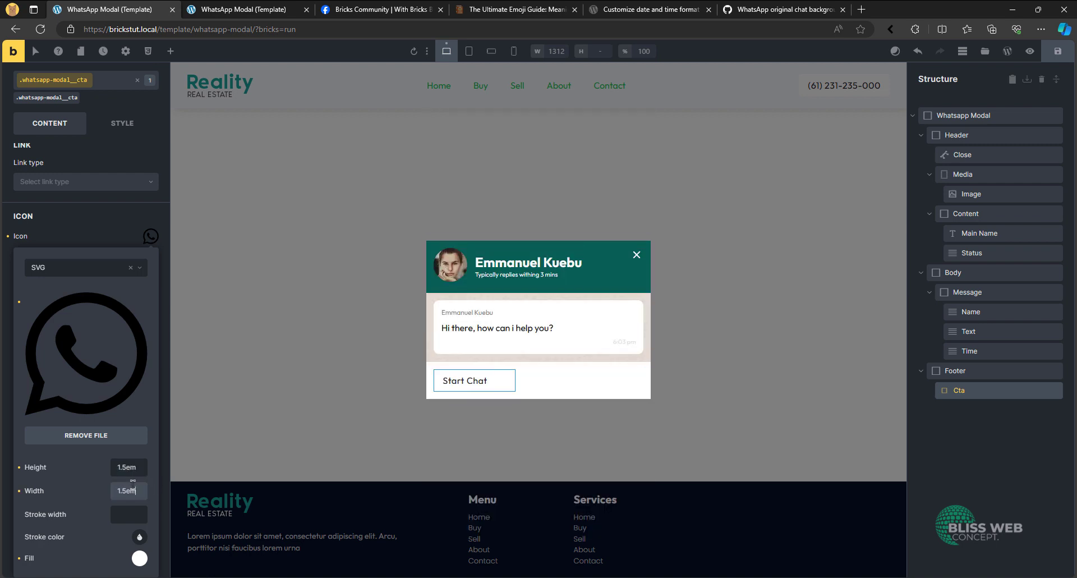
click(122, 123)
click(90, 183)
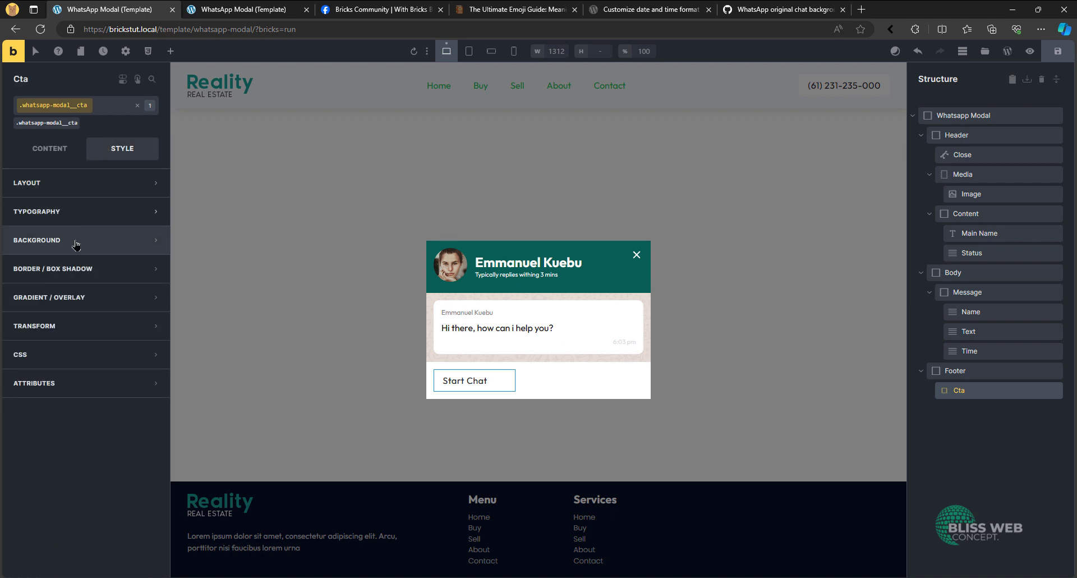
click(76, 240)
right_click(152, 270)
right_click(151, 269)
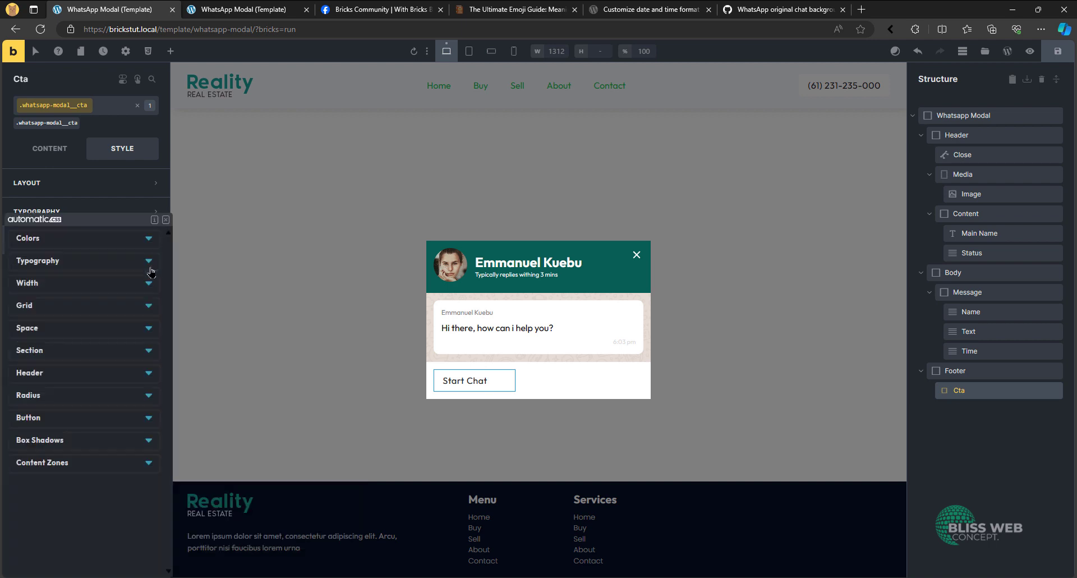
click(76, 342)
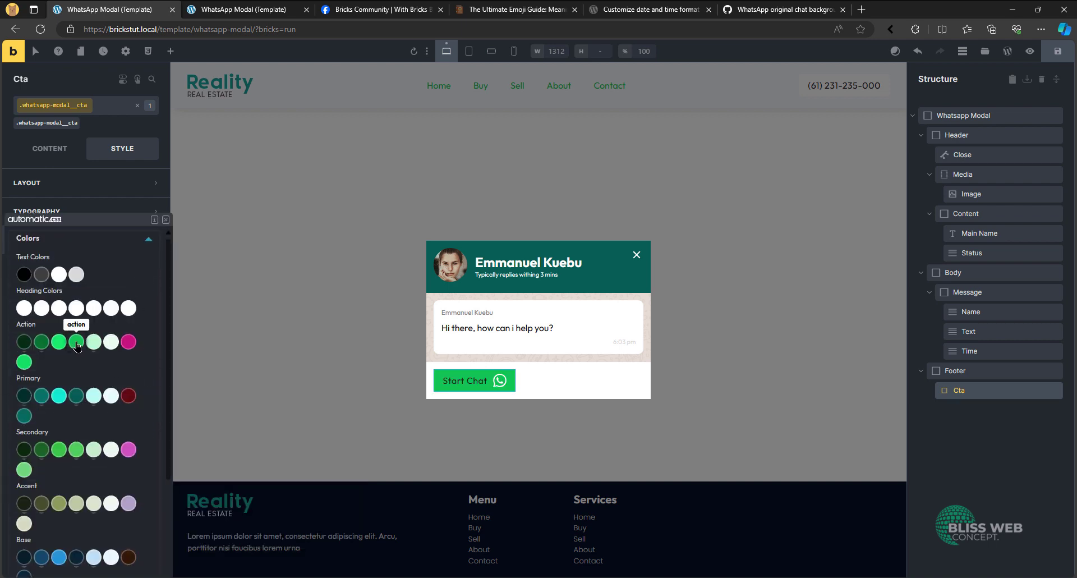
click(59, 341)
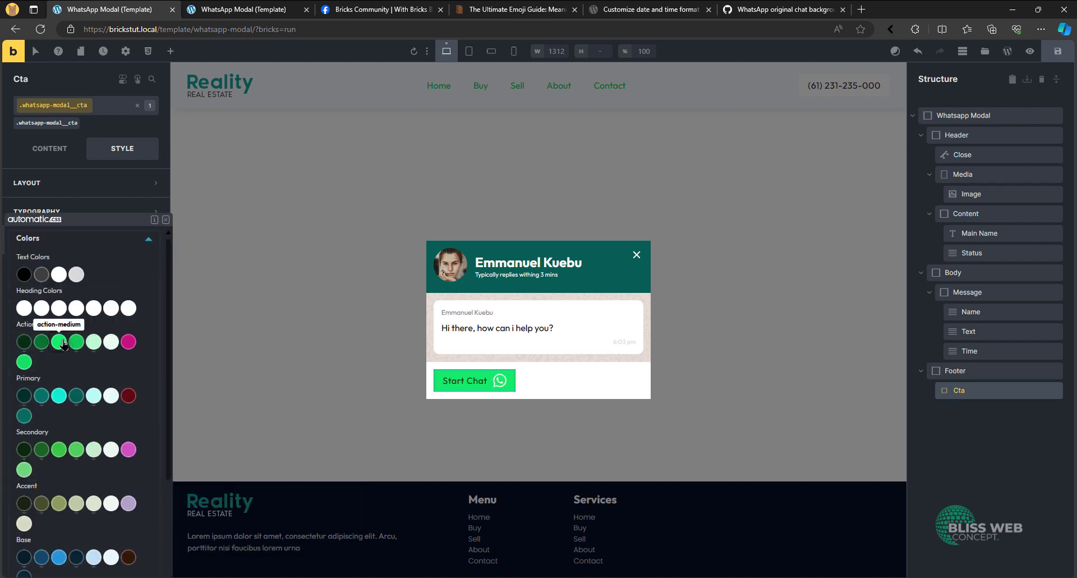
click(61, 341)
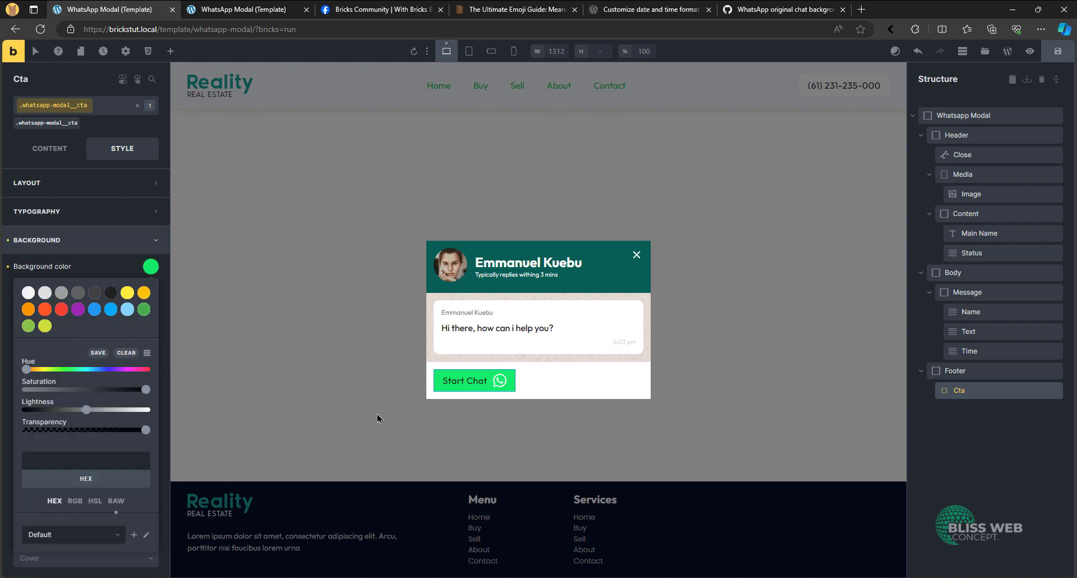
click(116, 240)
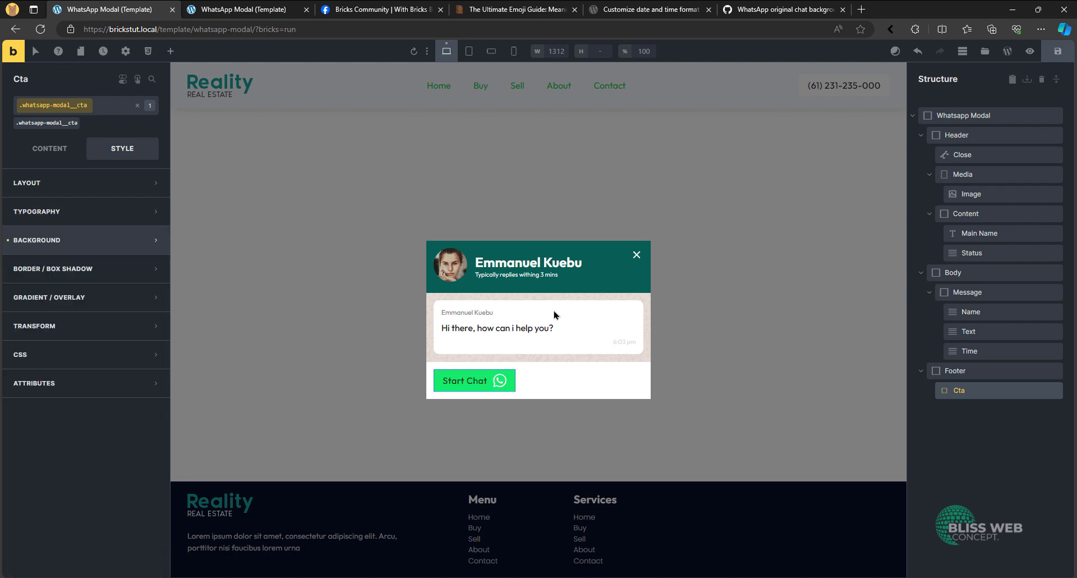
- Center the content of the Footer element on its cross axis
click(984, 370)
click(61, 162)
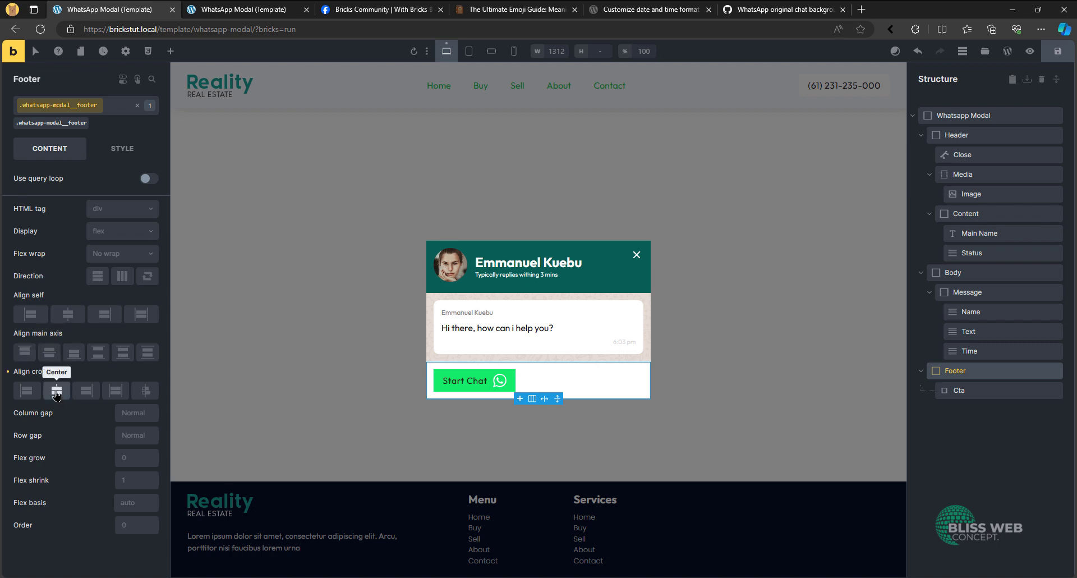
click(57, 391)
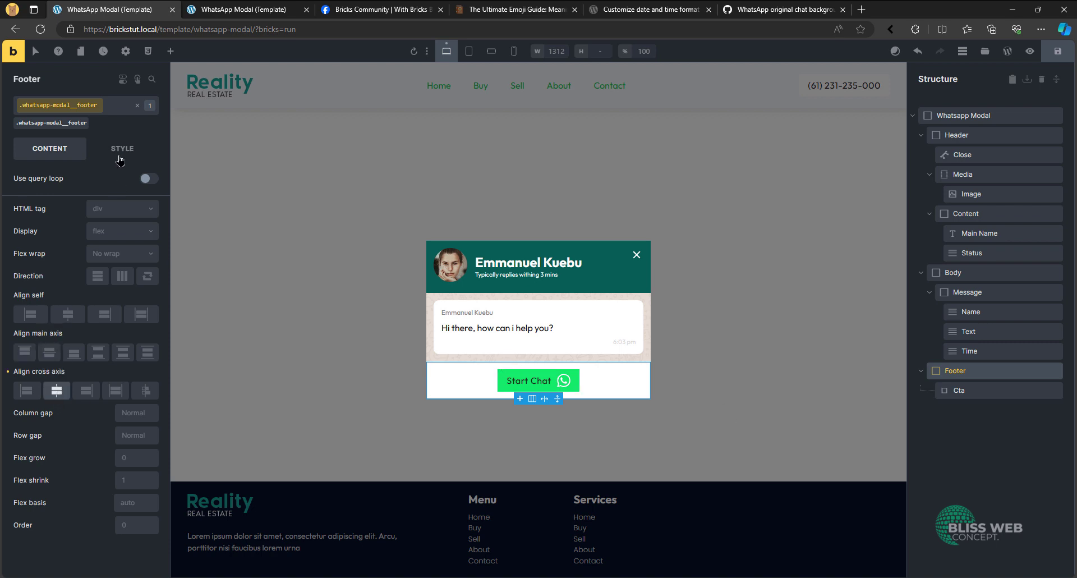
click(119, 159)
- Set the minimum width of the Cta button's whatsapp-modal__cta class to 100%, leaving its width empty
click(965, 390)
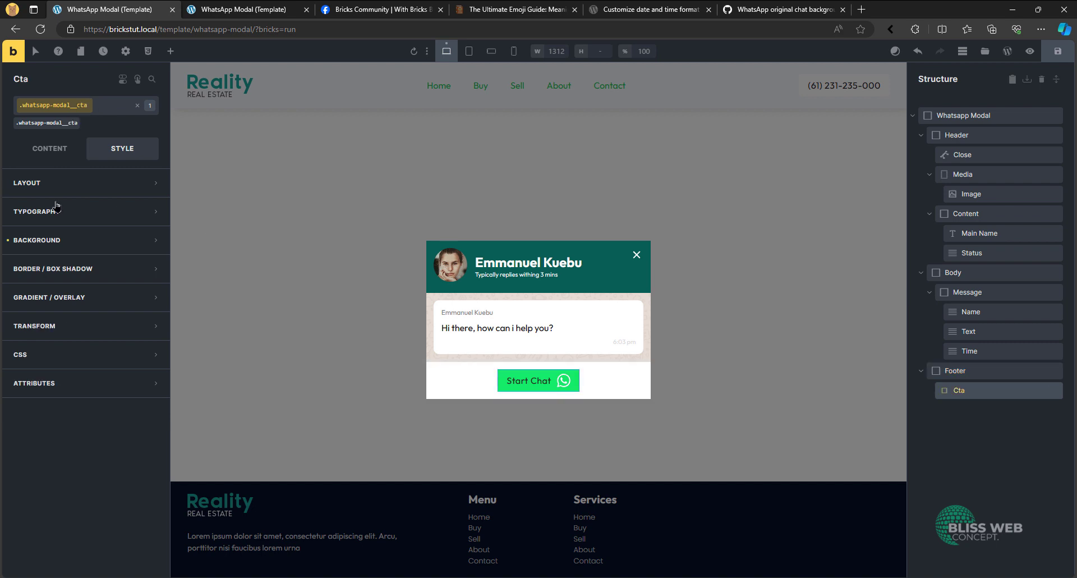
click(56, 183)
click(145, 409)
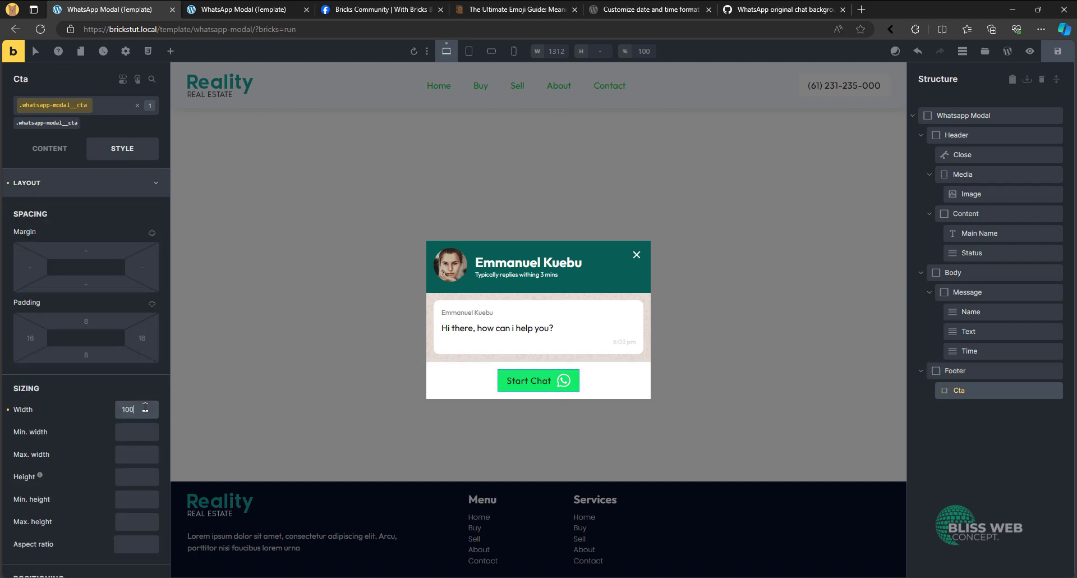
drag(136, 412, 81, 415)
key(ctrl+c)
key(BackSpace)
click(120, 435)
key(ctrl+v)
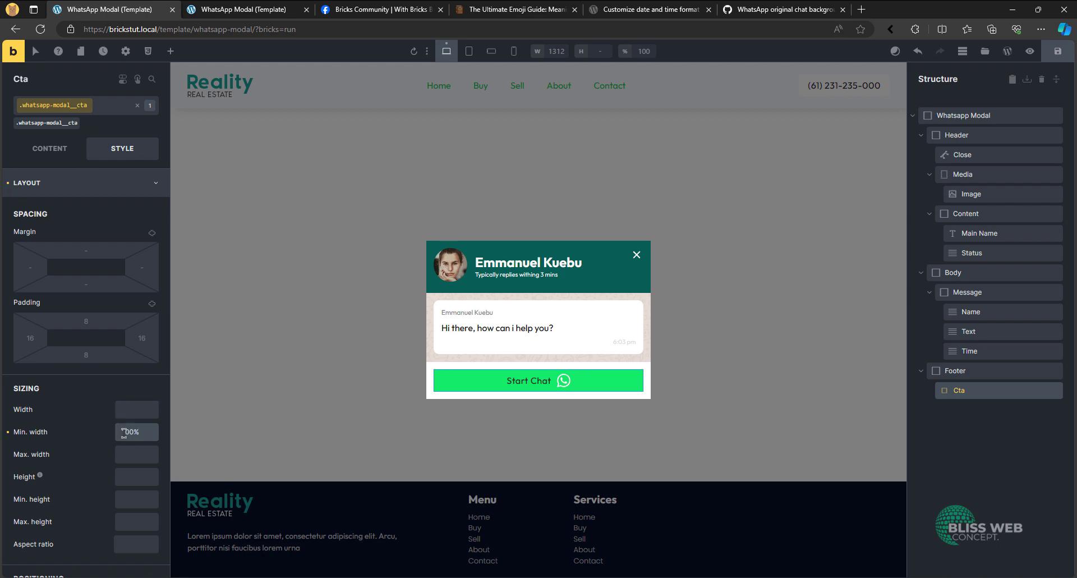
click(82, 187)
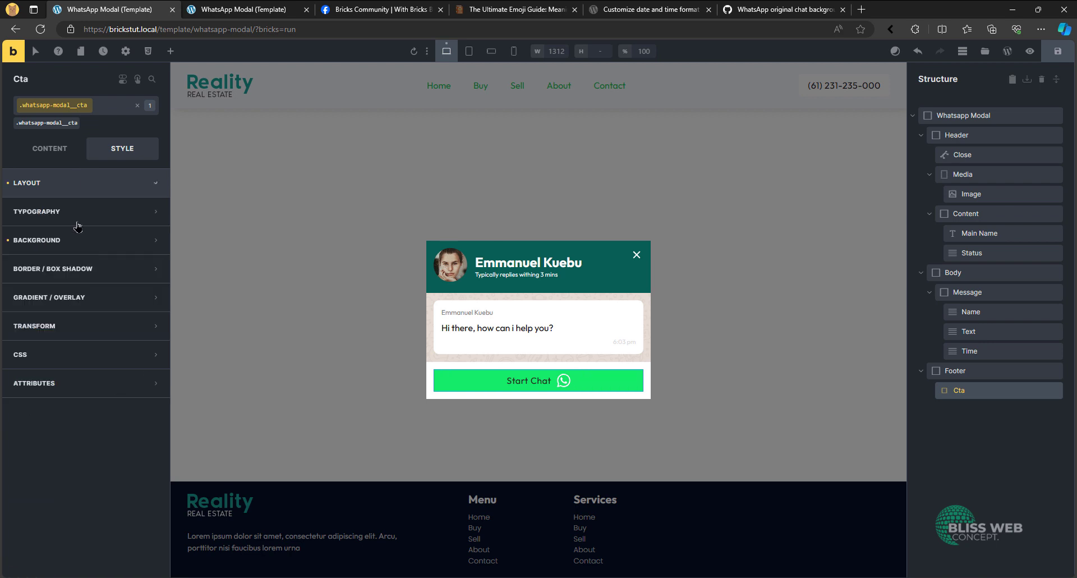
- Round all corners of the Cta button with a linked border radius of 50vw
click(106, 269)
click(150, 296)
click(140, 415)
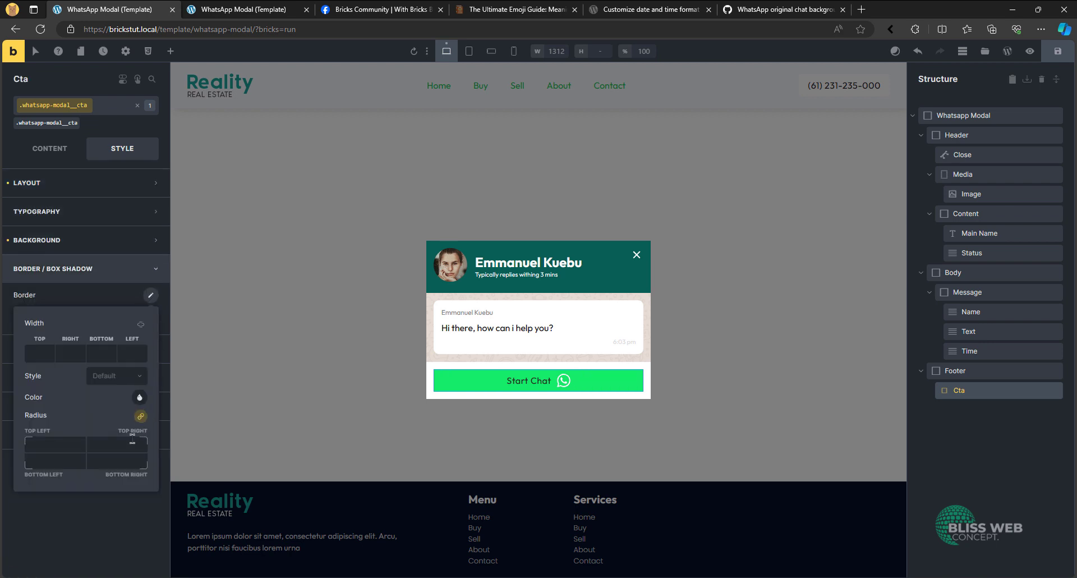
click(132, 443)
text(50vw)
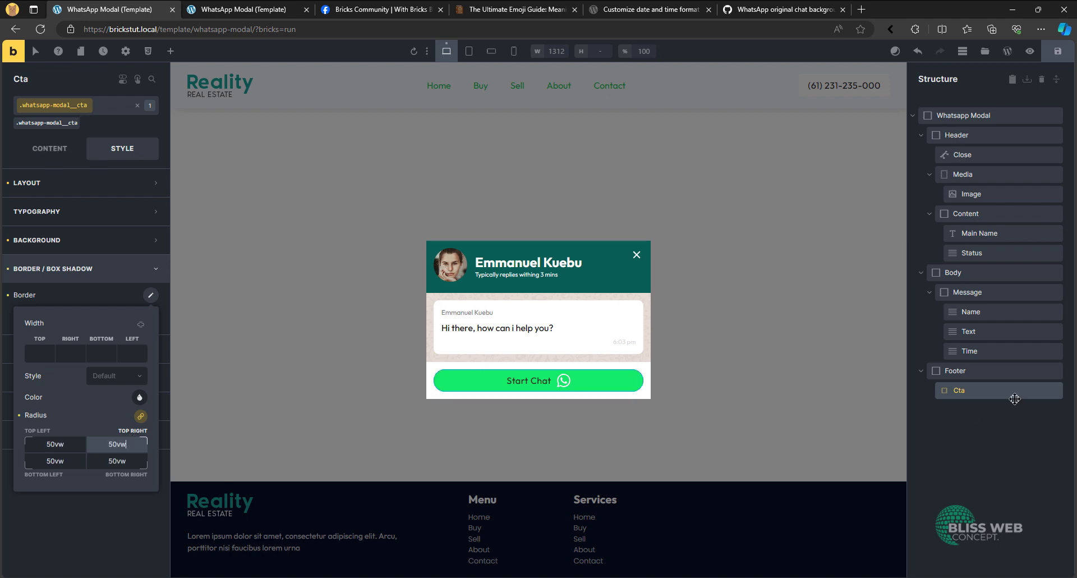
- Set the Cta icon's height and width to 1.25em and position it to the left of the button text
click(50, 148)
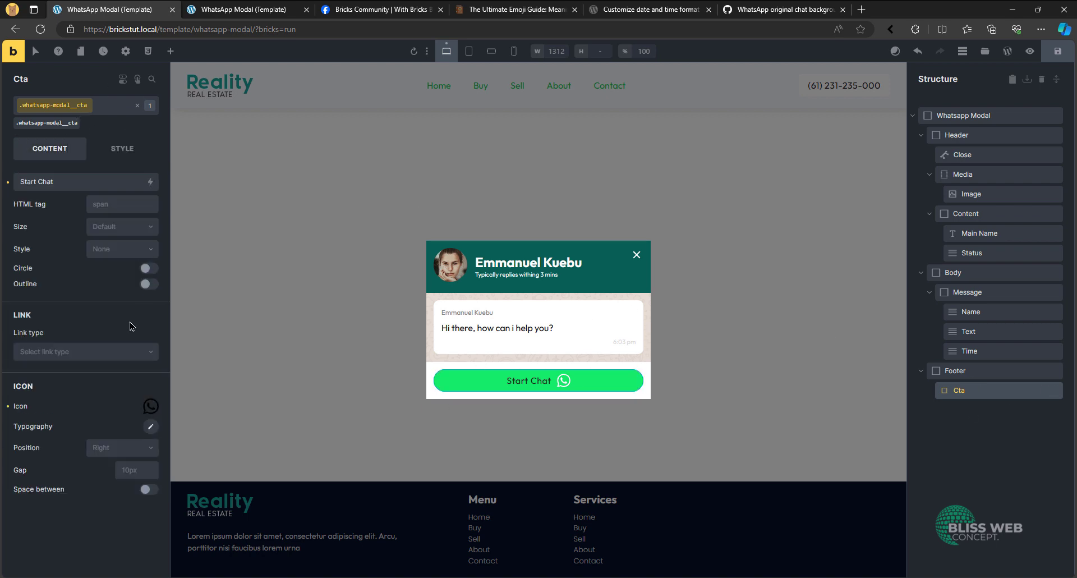
click(151, 406)
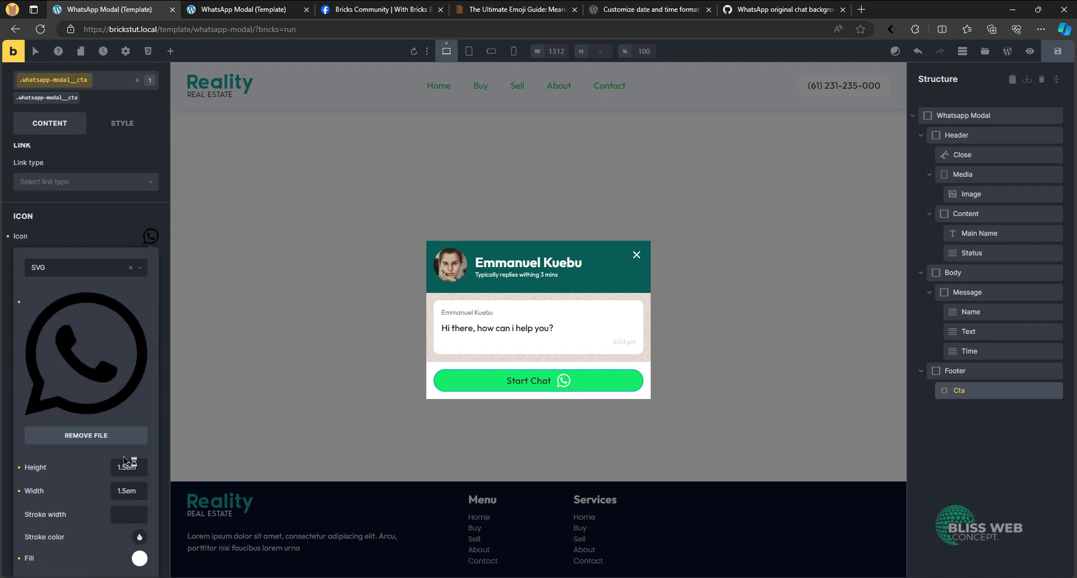
click(129, 466)
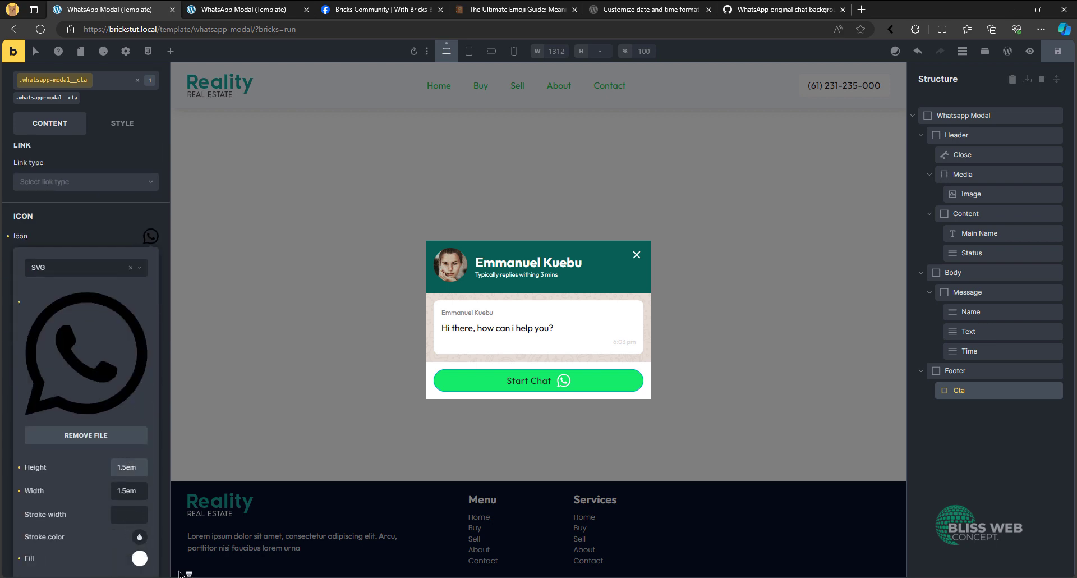
key(BackSpace)
key(BackSpace)
text(.25)
click(122, 491)
text(2)
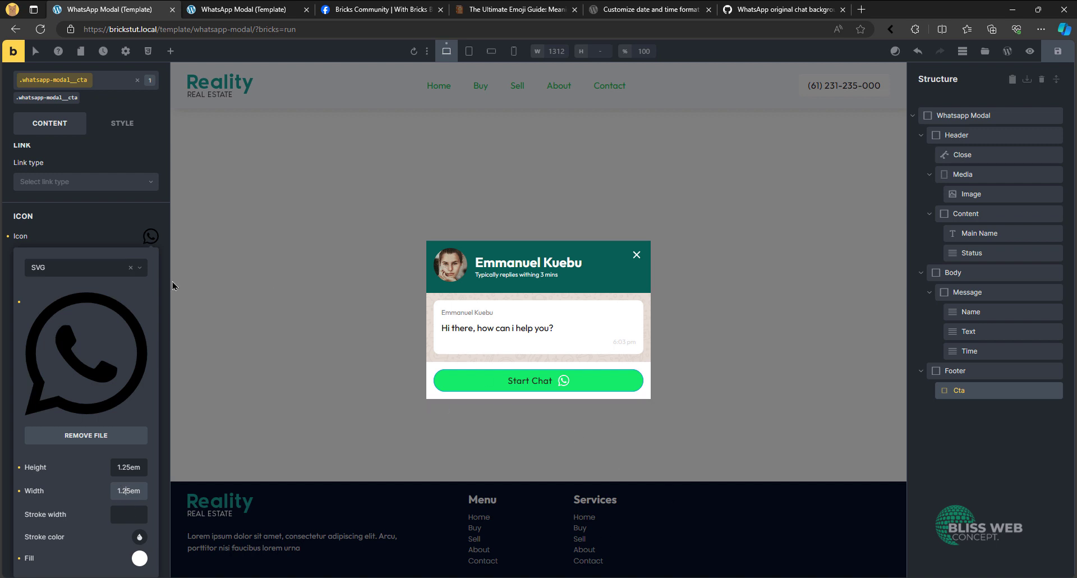
click(106, 231)
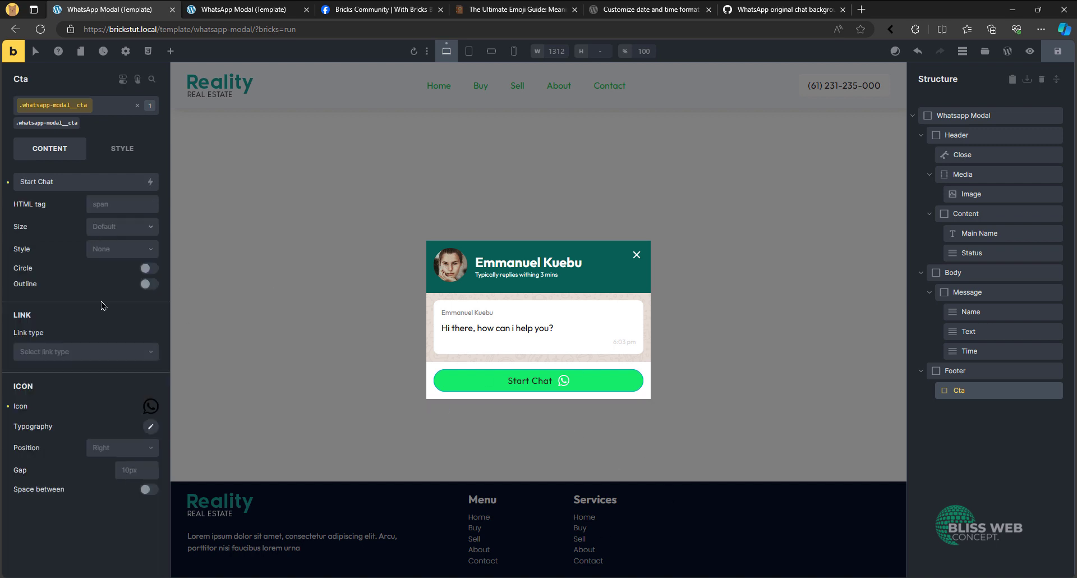
click(122, 447)
click(118, 468)
- Set the typography color of the Cta button to white
click(123, 149)
click(84, 216)
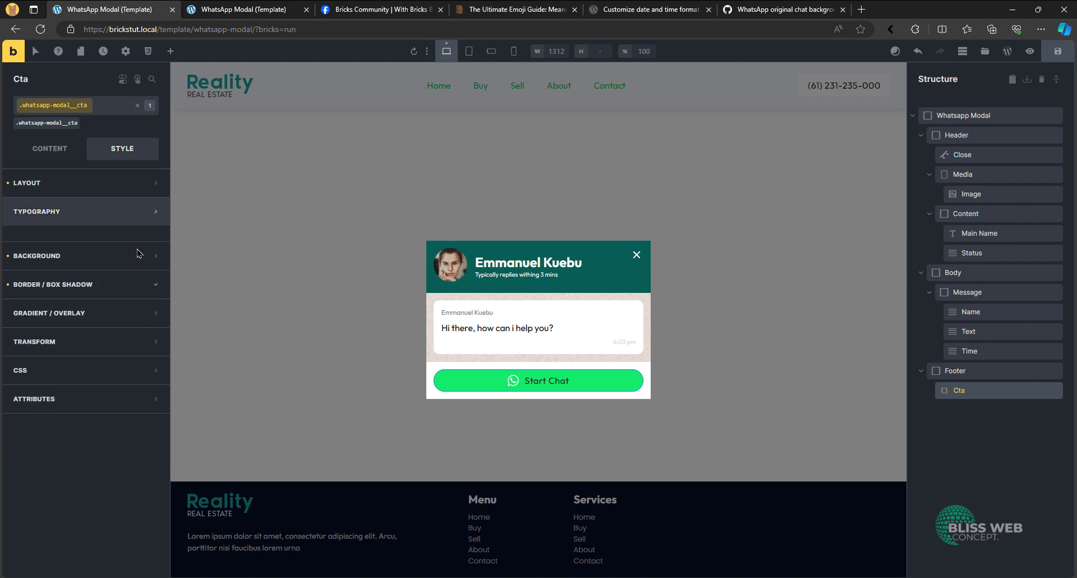
click(150, 239)
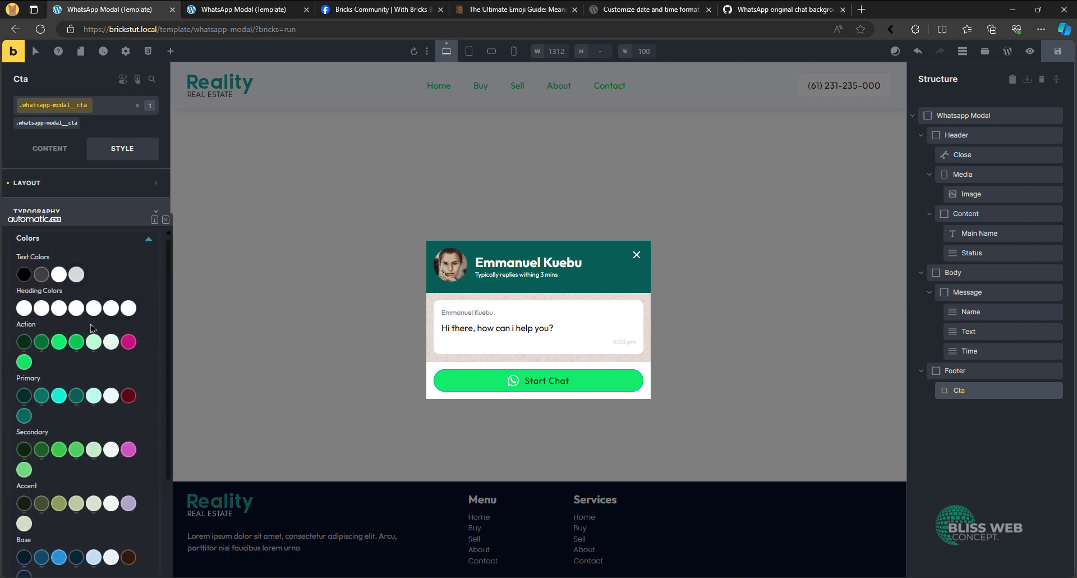
scroll(69, 463, down, 5)
click(43, 511)
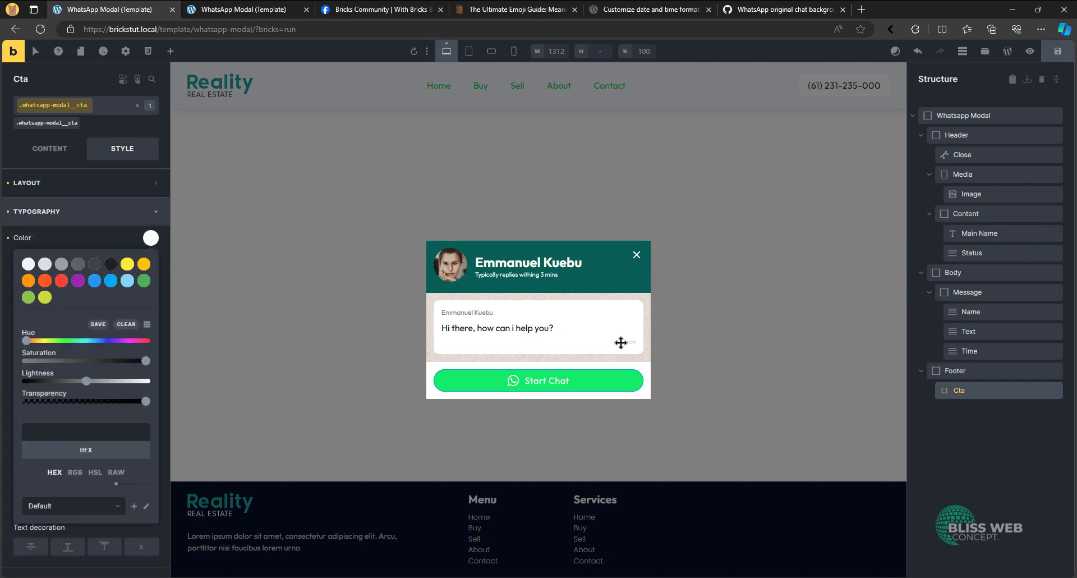
click(325, 353)
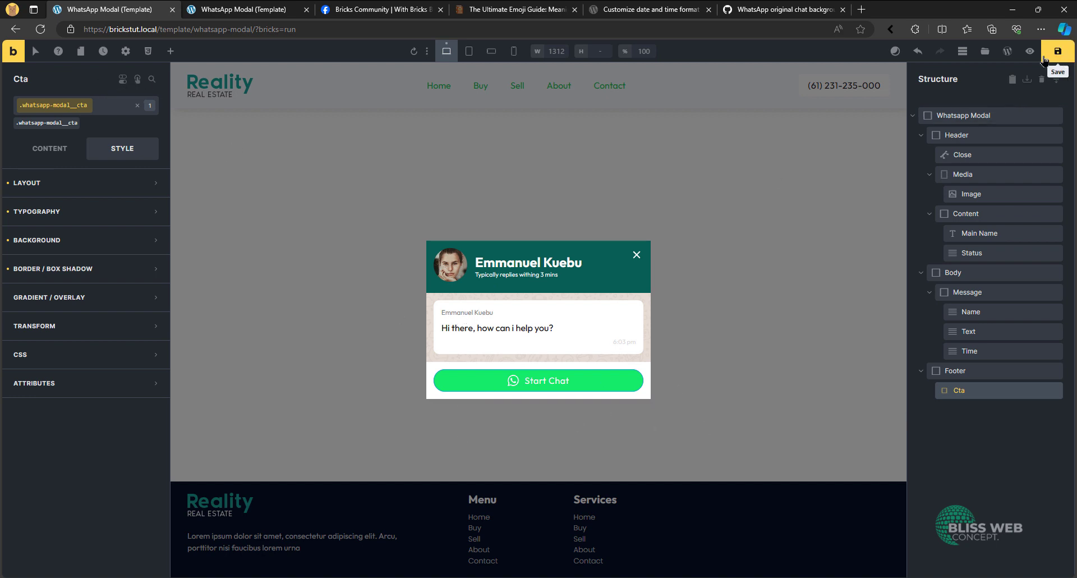
- Save the template and check the styled modal on its front-end preview page
click(293, 11)
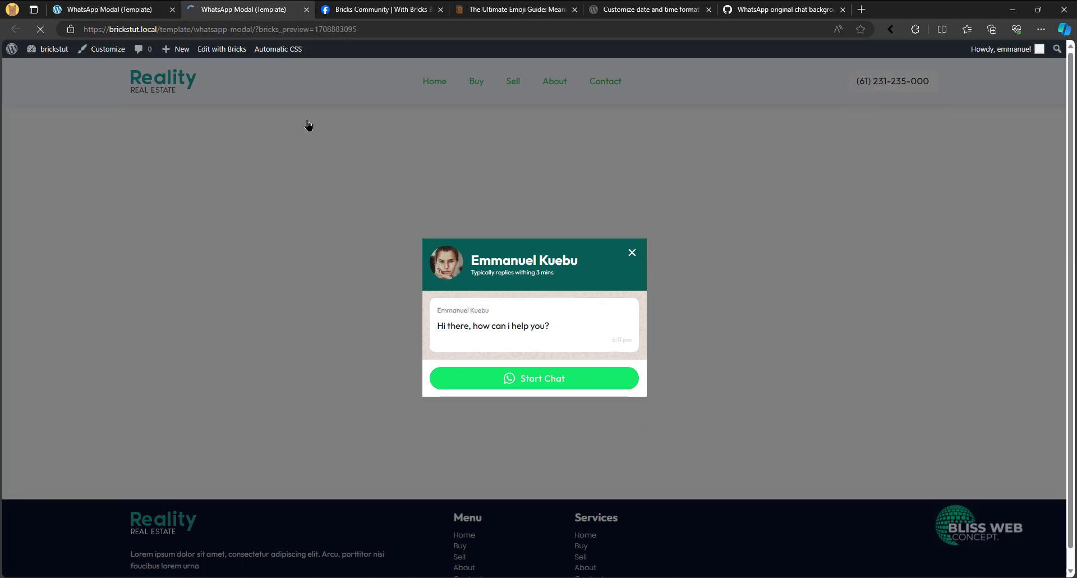
click(112, 7)
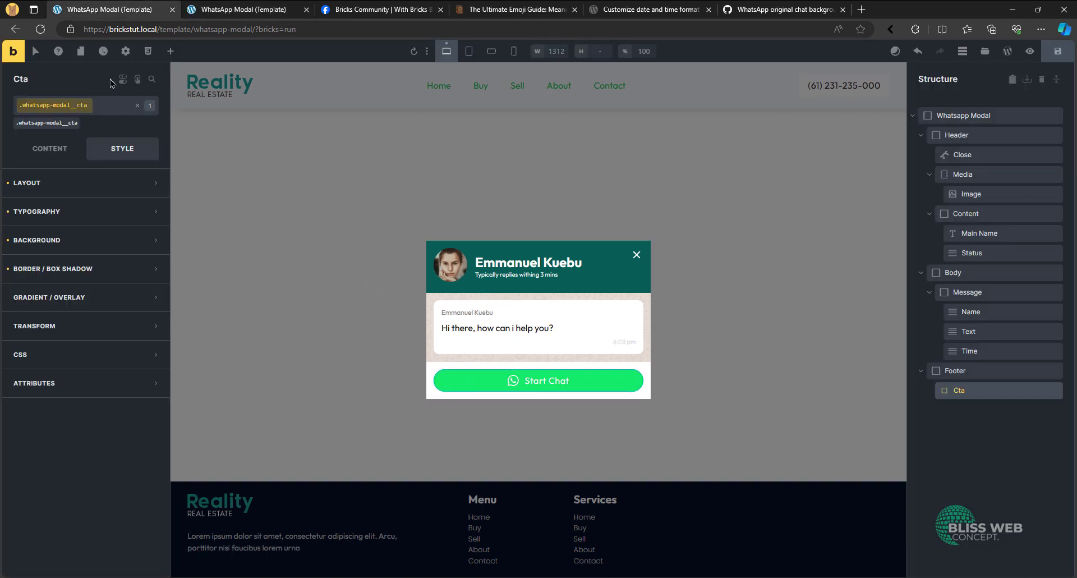
- Set the popup content's border radius to var(--radius-m) on all corners in the template settings
click(127, 51)
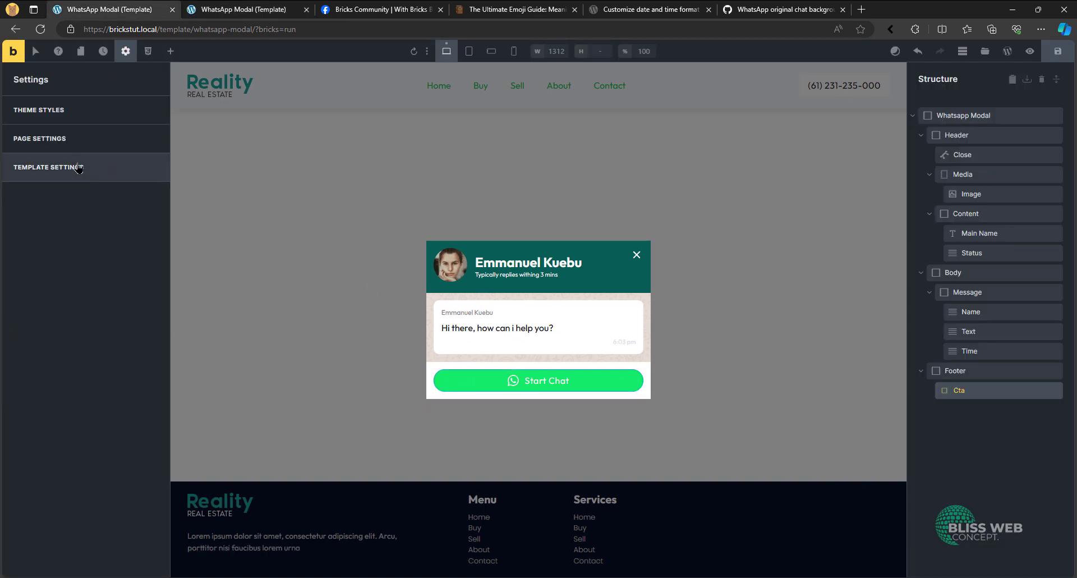
click(79, 166)
click(65, 112)
scroll(72, 299, down, 6)
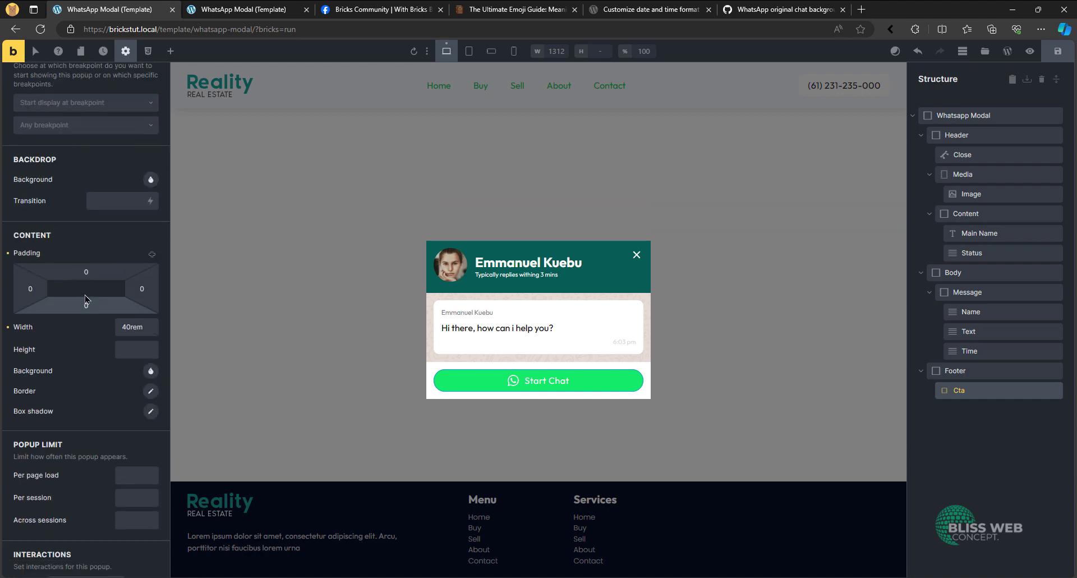
click(150, 392)
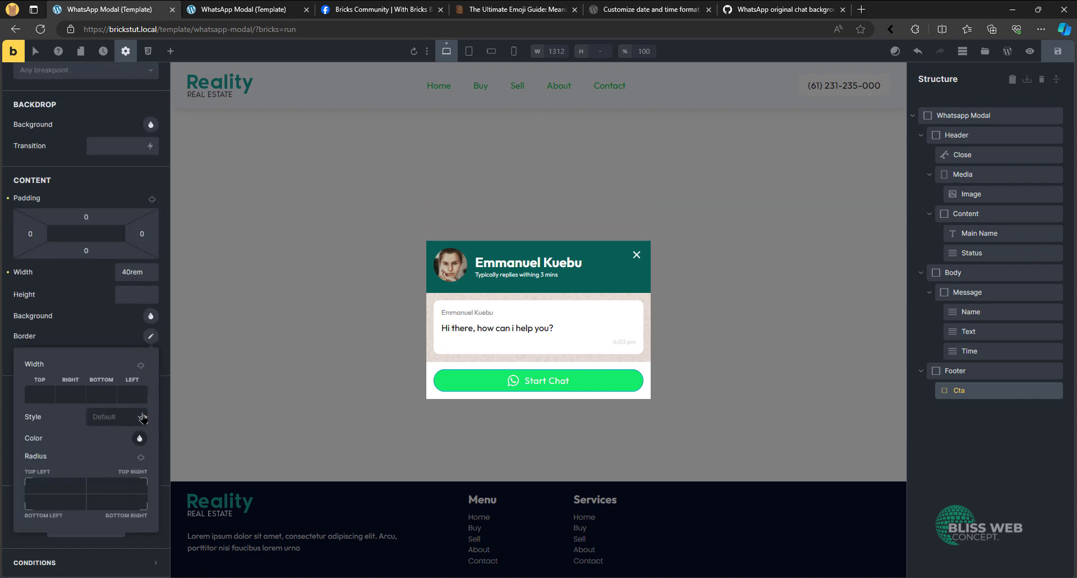
right_click(119, 486)
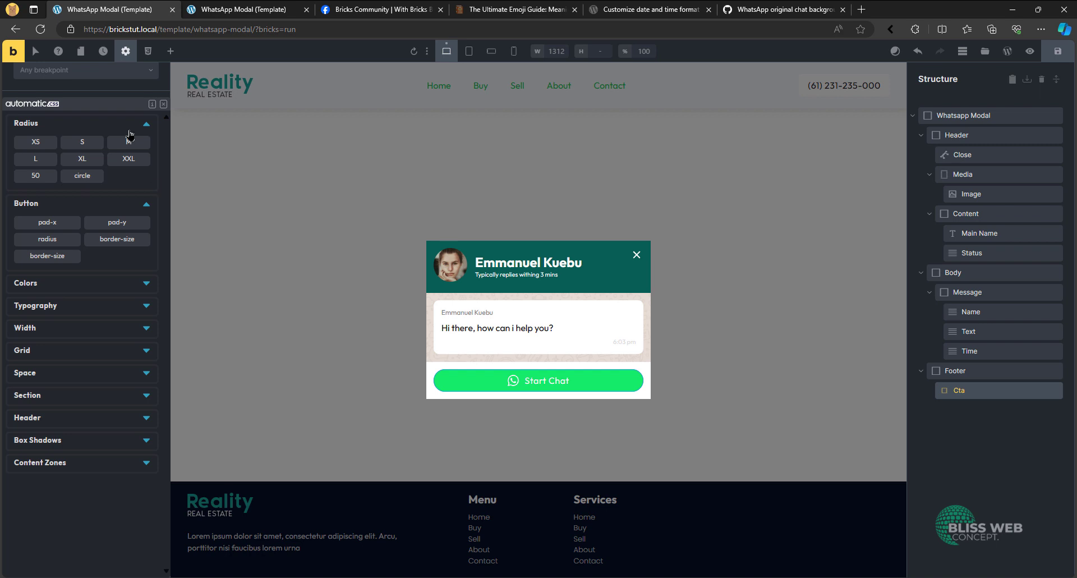
click(129, 140)
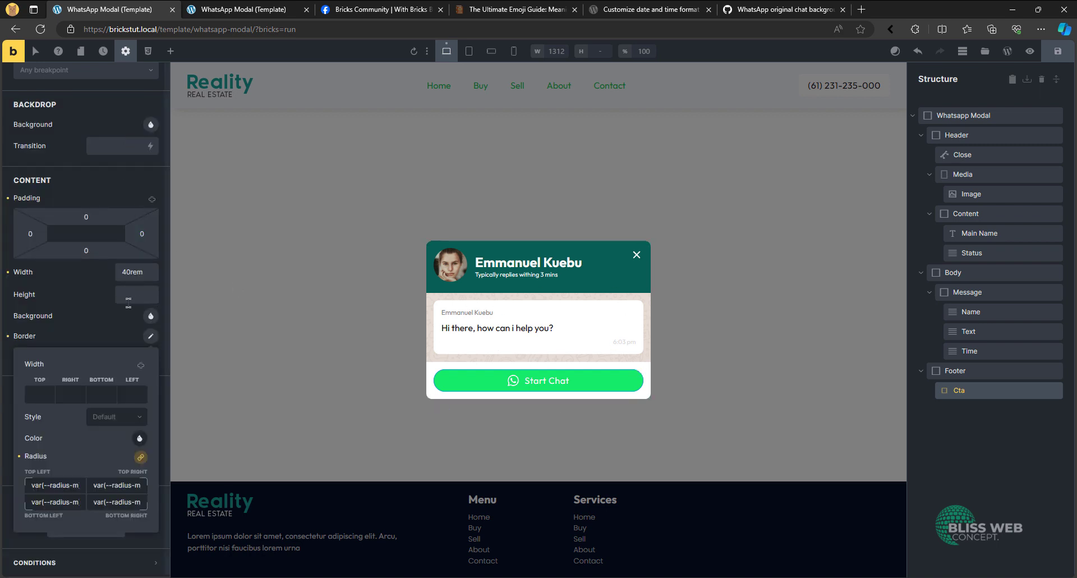
click(98, 319)
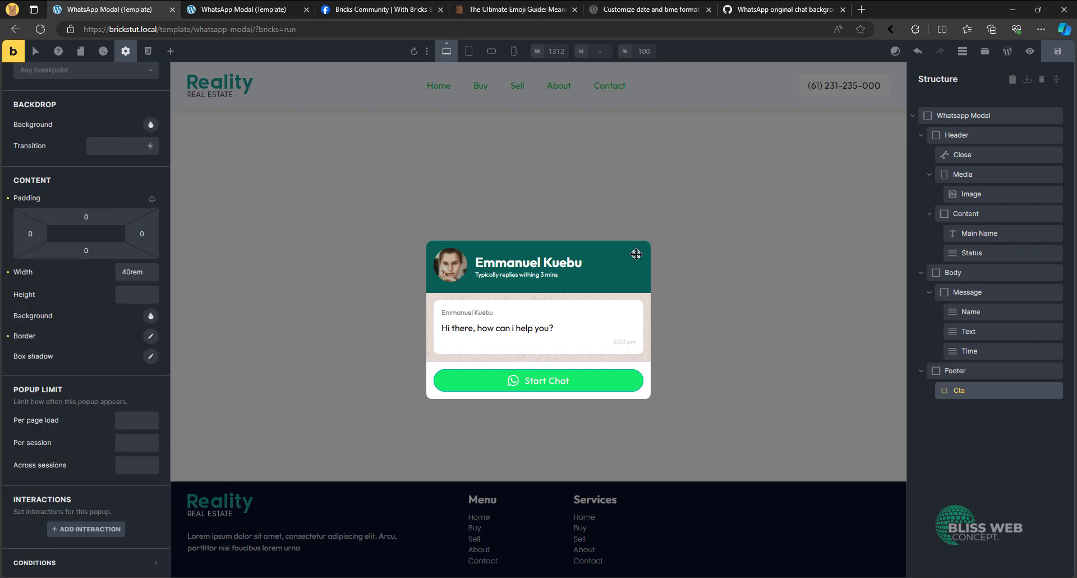
- Add an interaction to the header's Close icon with the Click trigger and the Start animation action
click(988, 155)
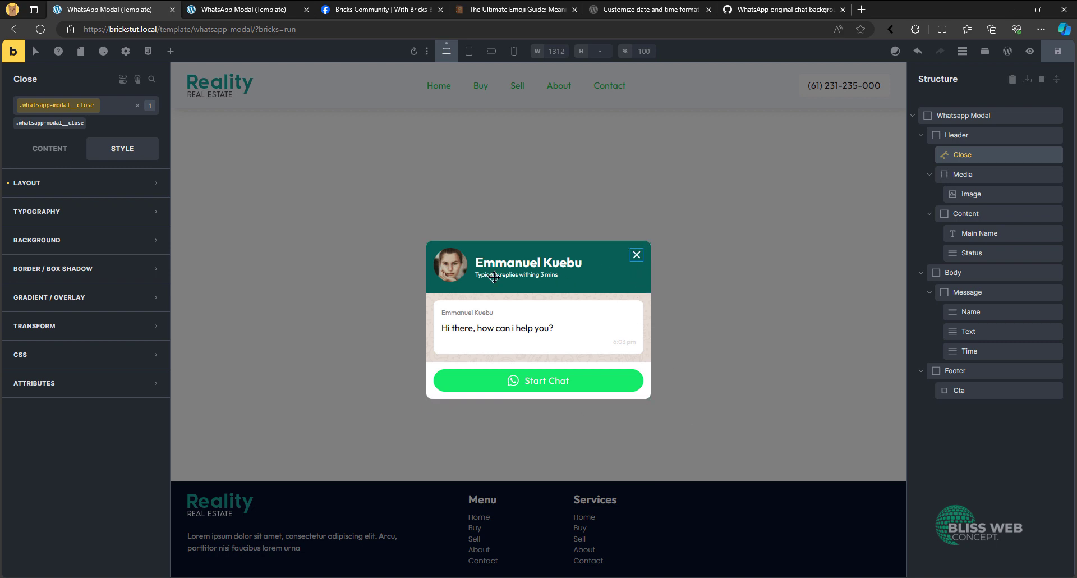
click(137, 81)
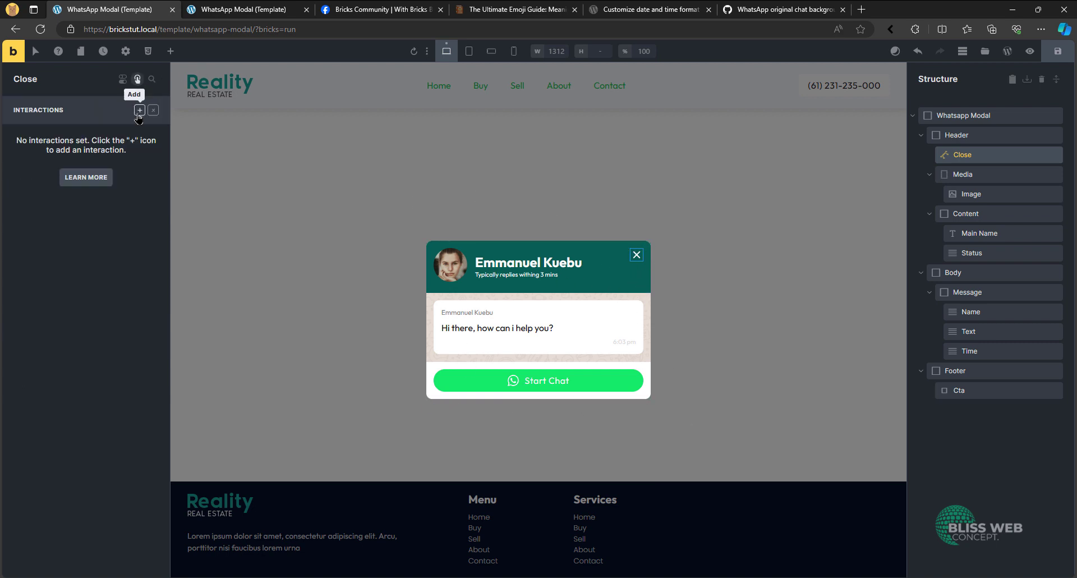
click(140, 110)
click(76, 224)
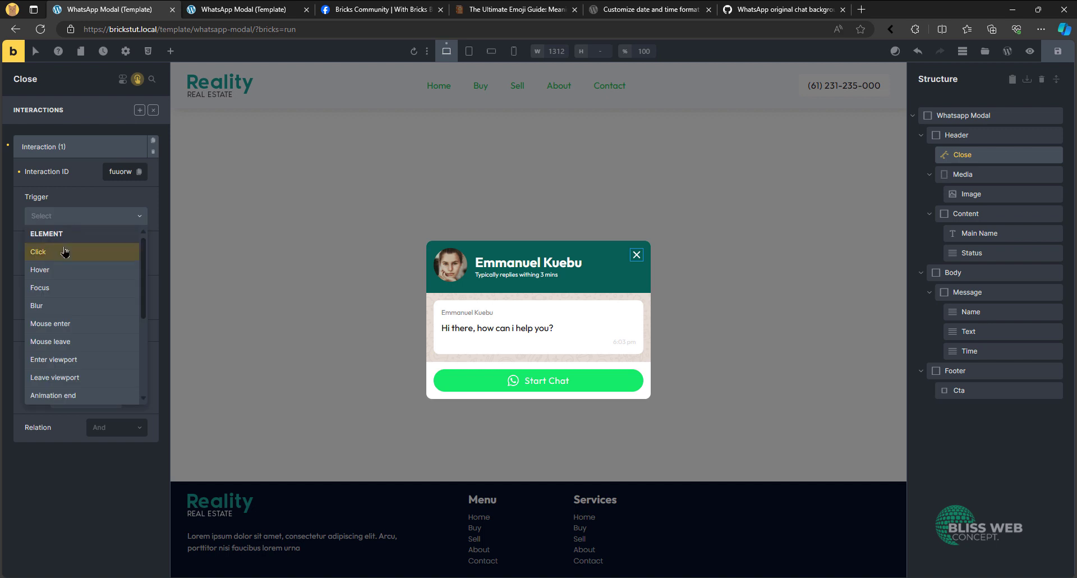
click(65, 250)
click(68, 262)
scroll(65, 326, down, 1)
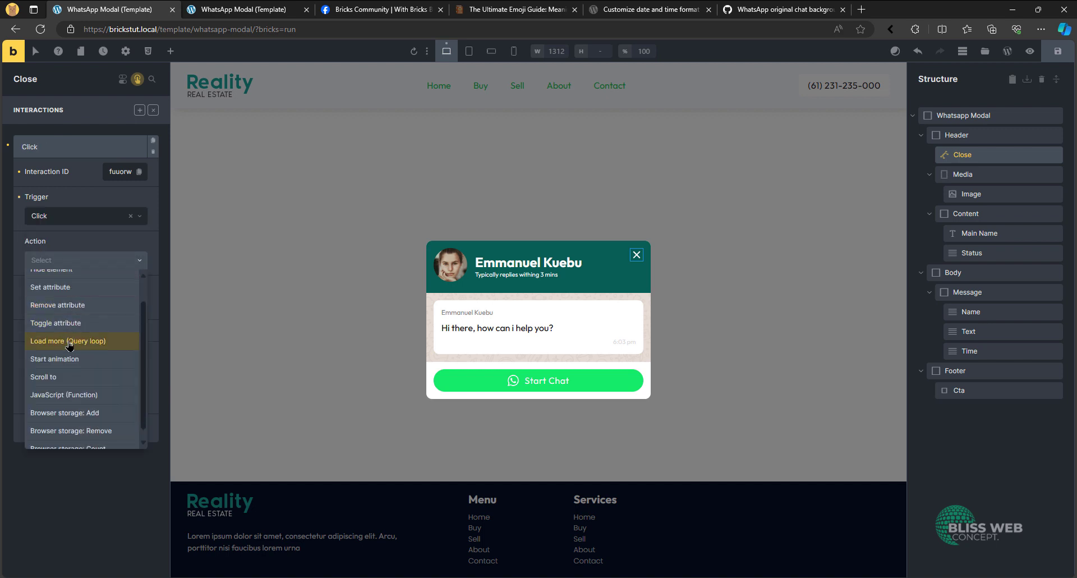
click(66, 362)
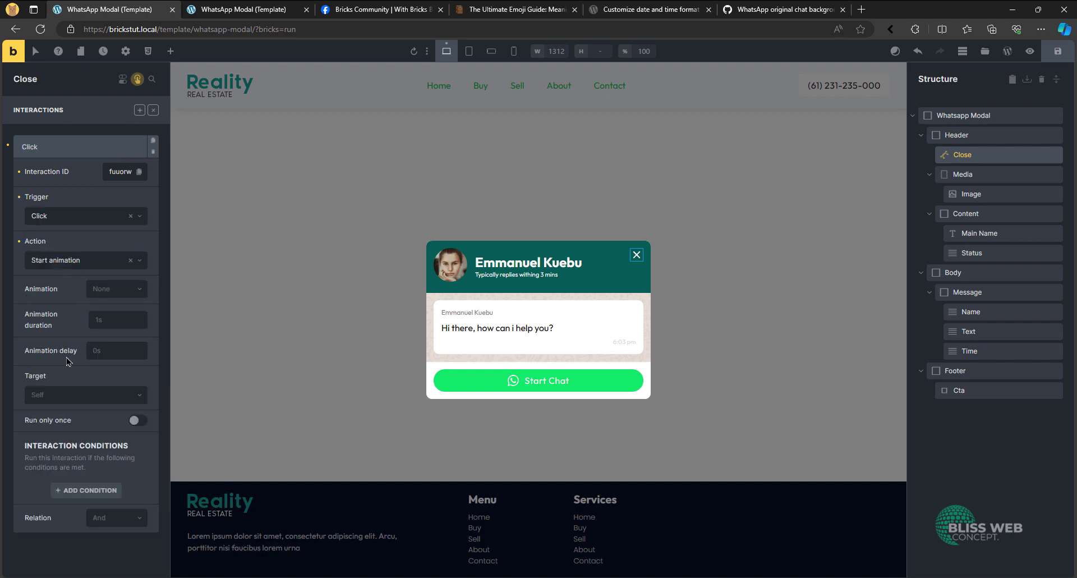
- Set the close interaction's animation to zoomOutDown
click(101, 290)
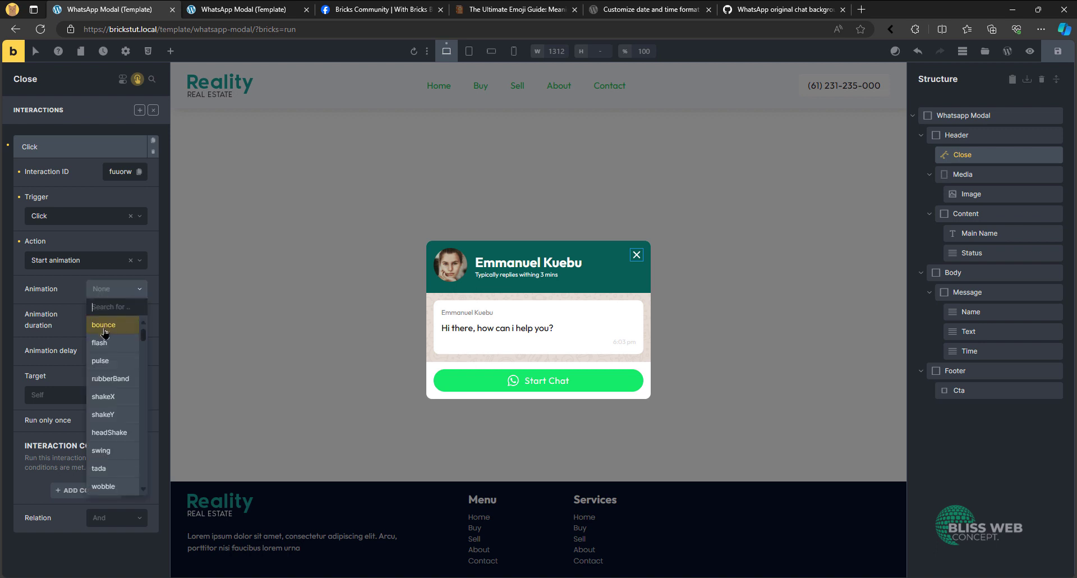
text(zoom,)
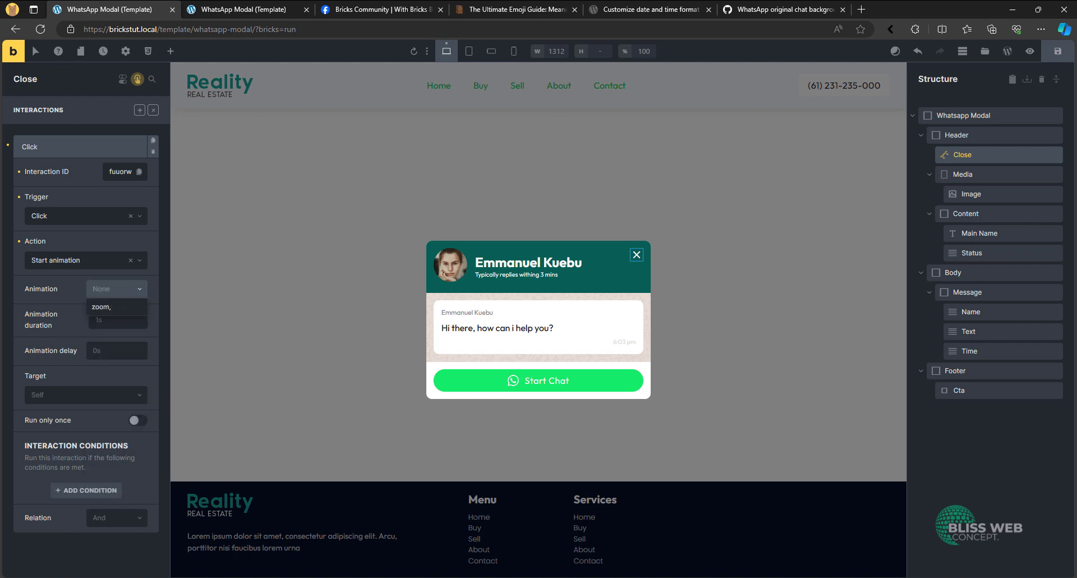
key(BackSpace)
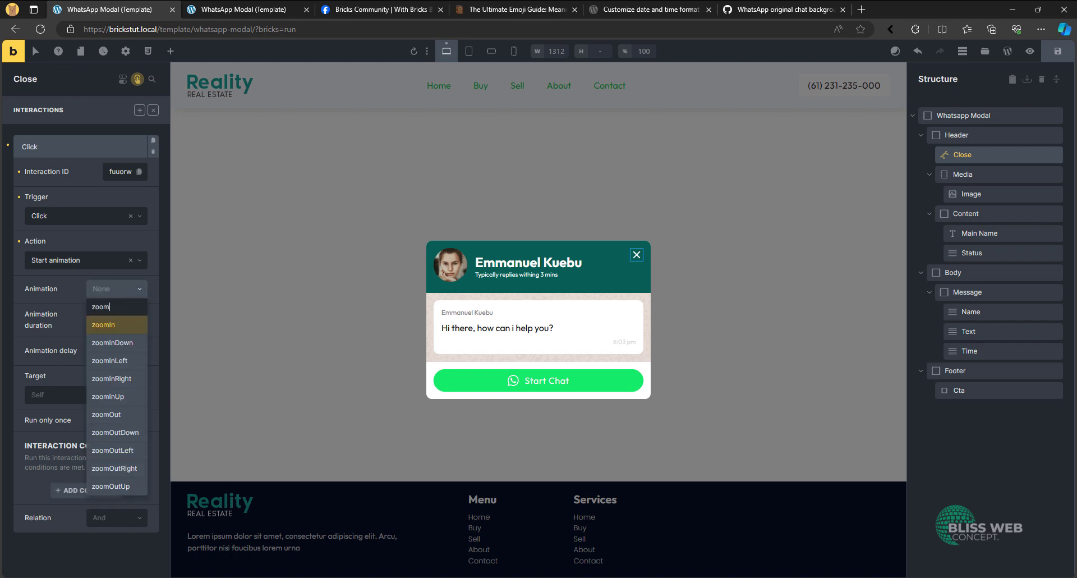
click(133, 436)
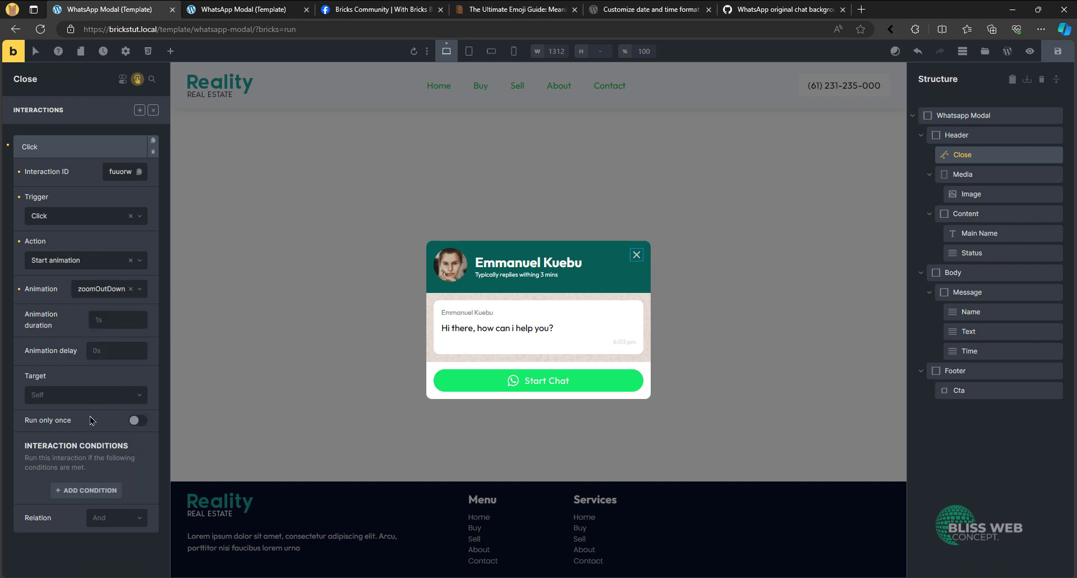
- Set the close interaction's target to the WhatsApp Modal popup and save the template
click(77, 394)
click(80, 447)
click(80, 440)
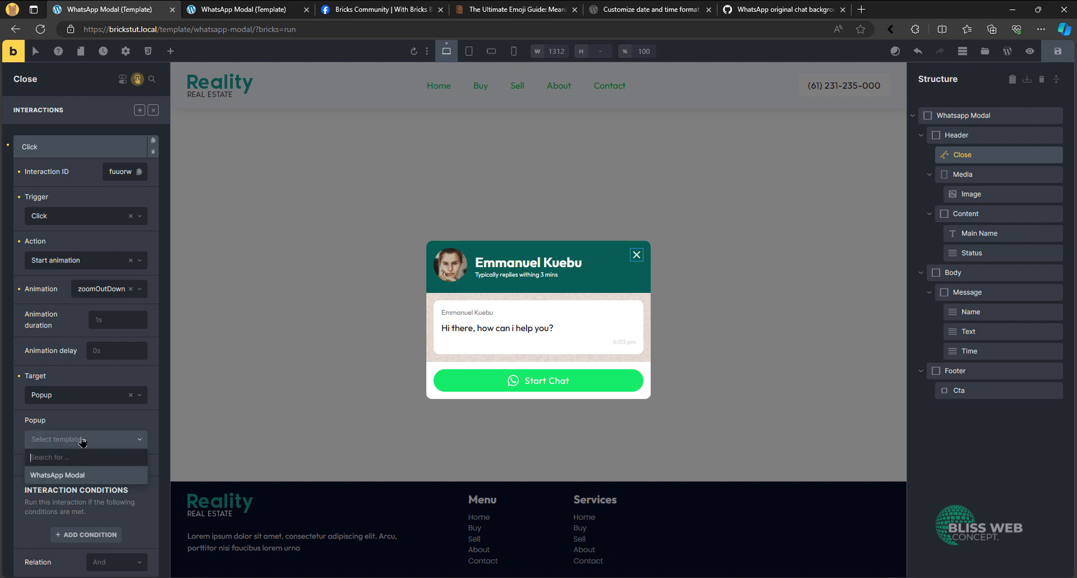
click(81, 439)
click(81, 440)
click(74, 477)
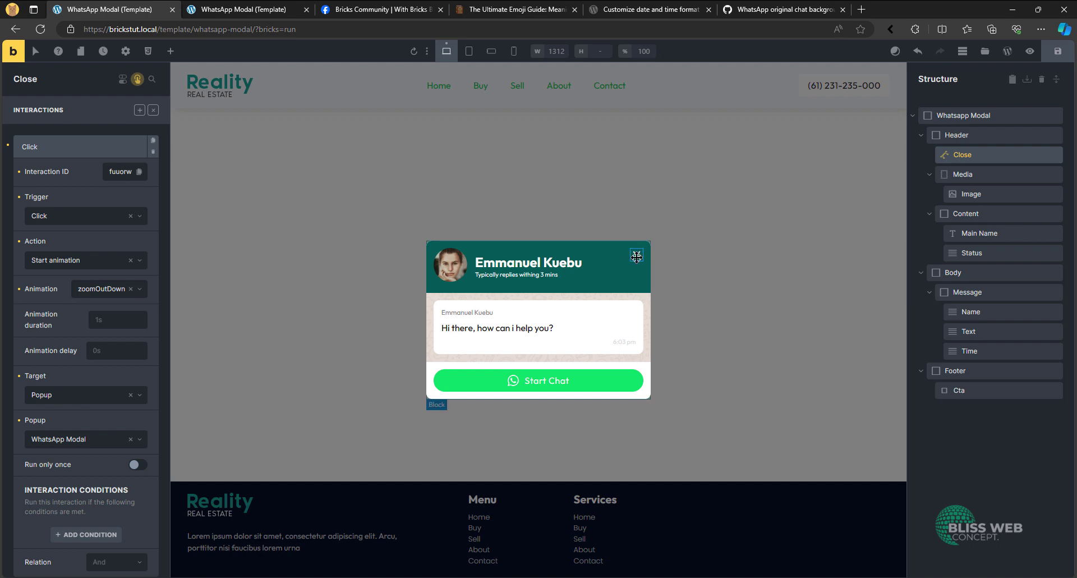
click(154, 110)
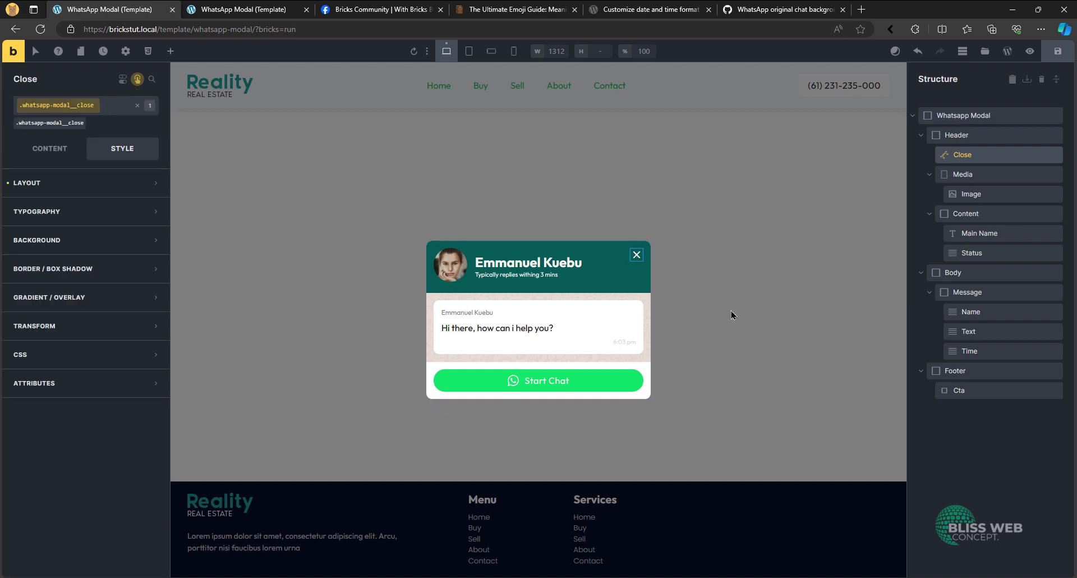
click(1057, 51)
- Collapse the Message block inside the Body and duplicate it
click(947, 291)
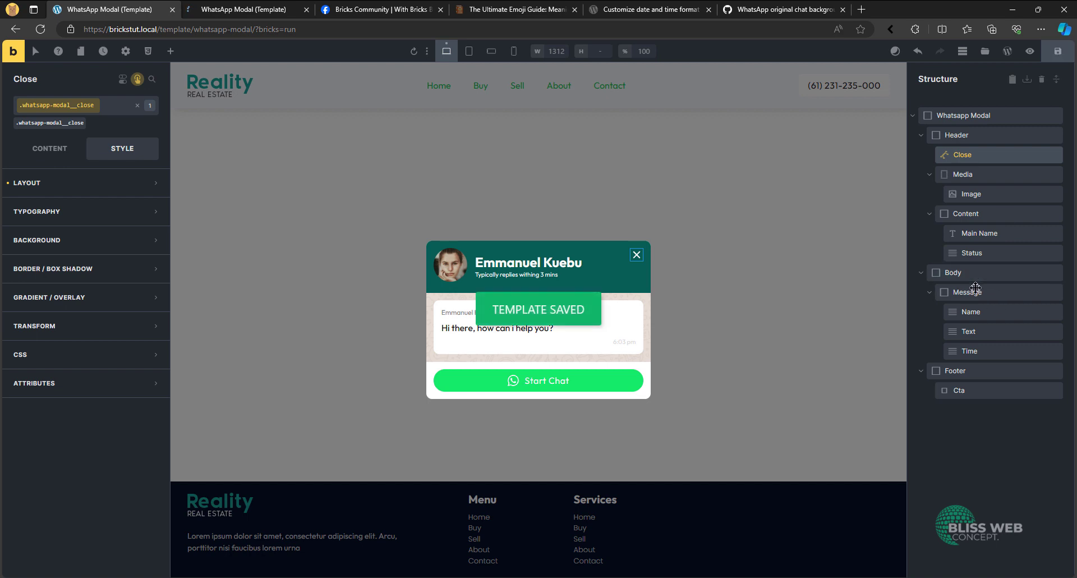
click(929, 292)
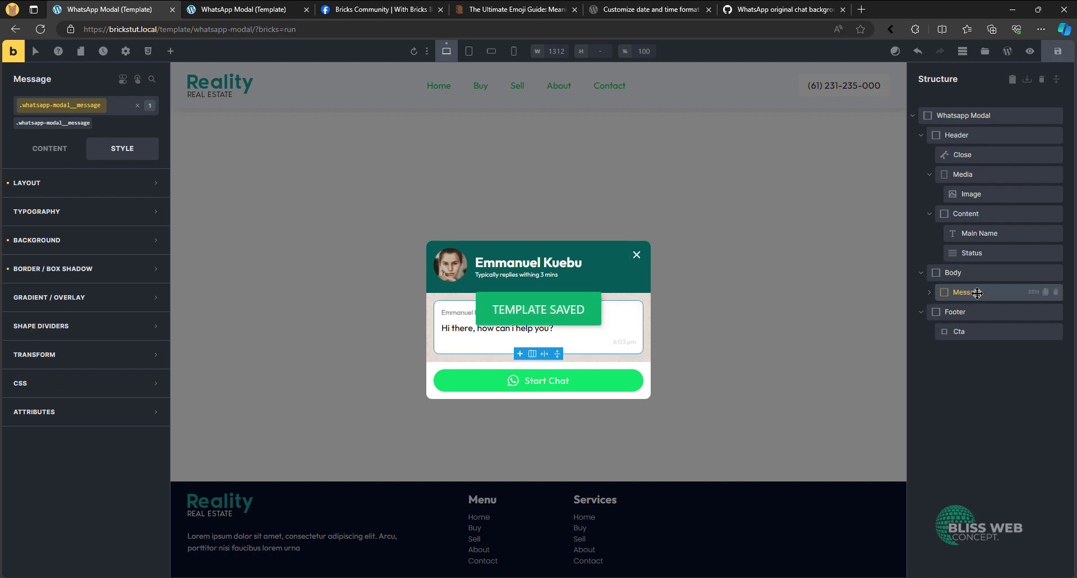
click(1045, 297)
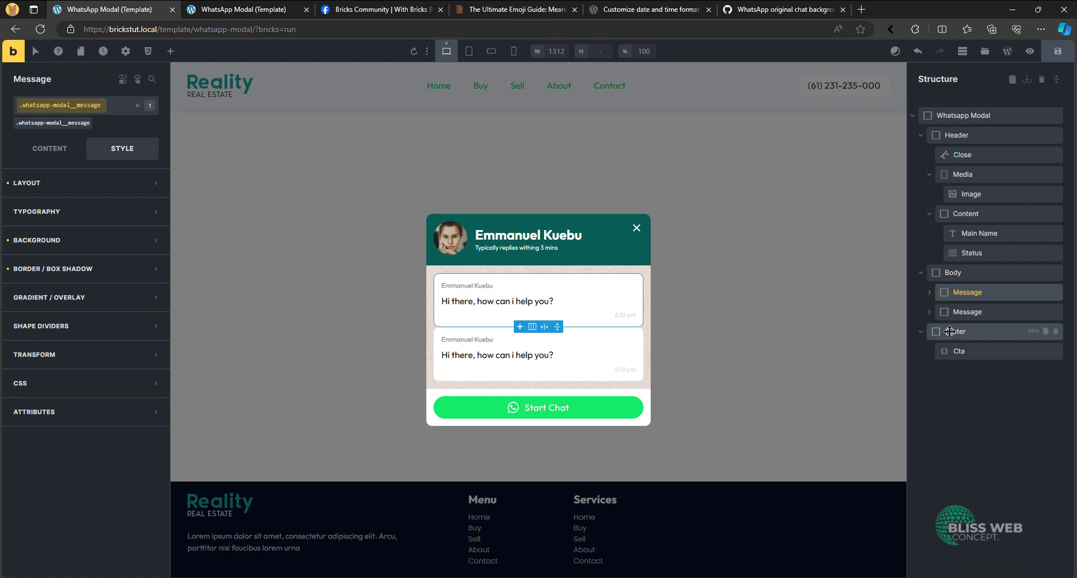
- Set the row gap of the Body block to var(--space-xs)
click(954, 273)
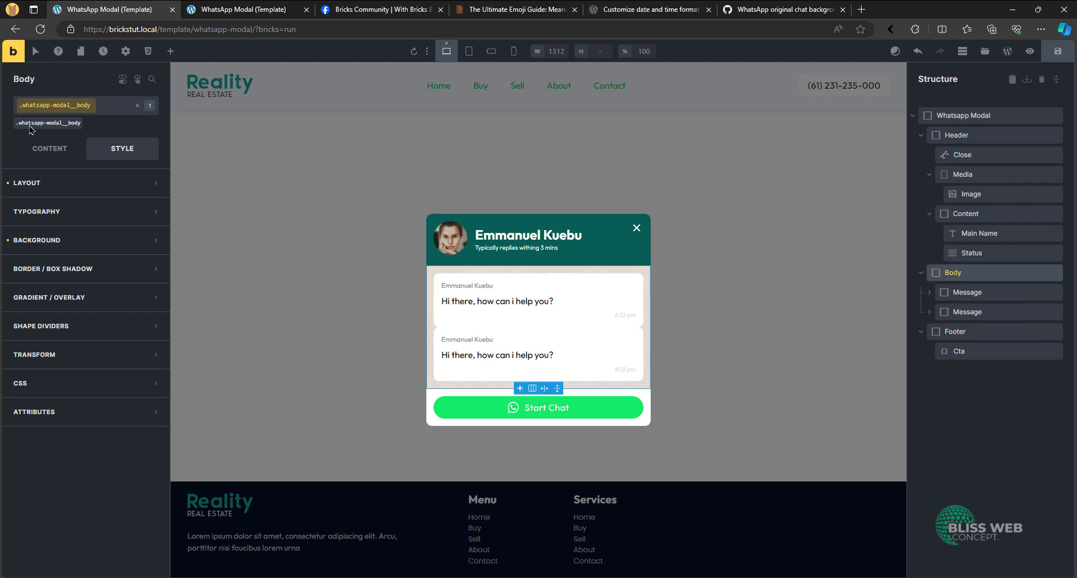
click(76, 154)
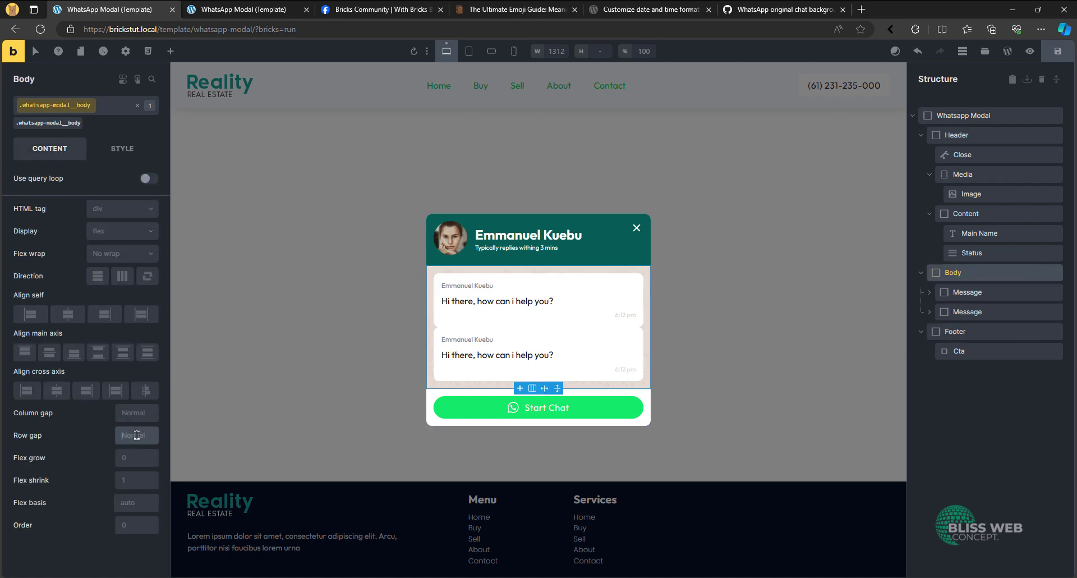
click(137, 438)
click(44, 221)
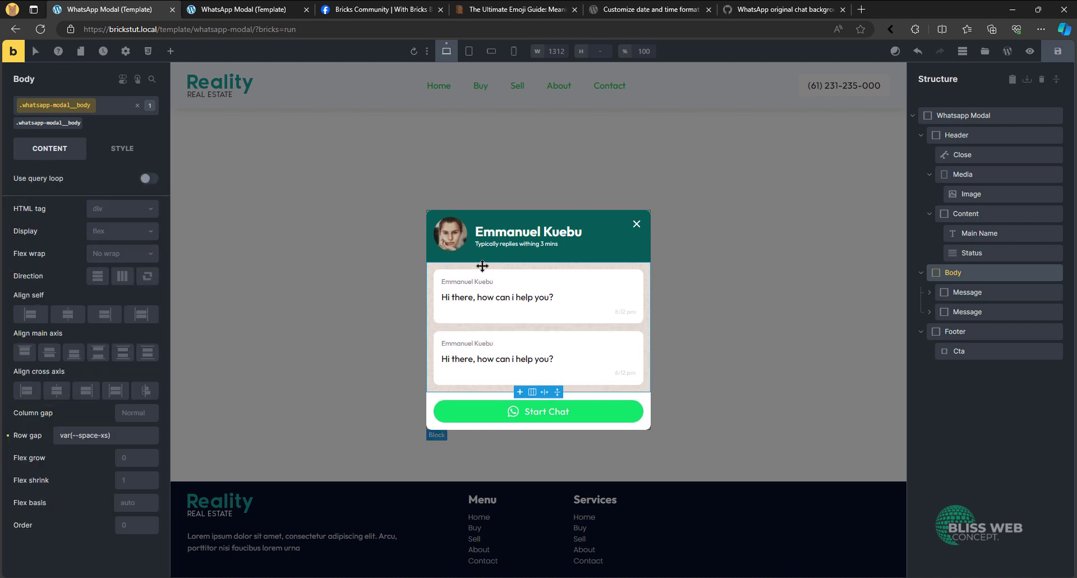
- Change the second message's text to "Click here to contact us now!"
click(974, 311)
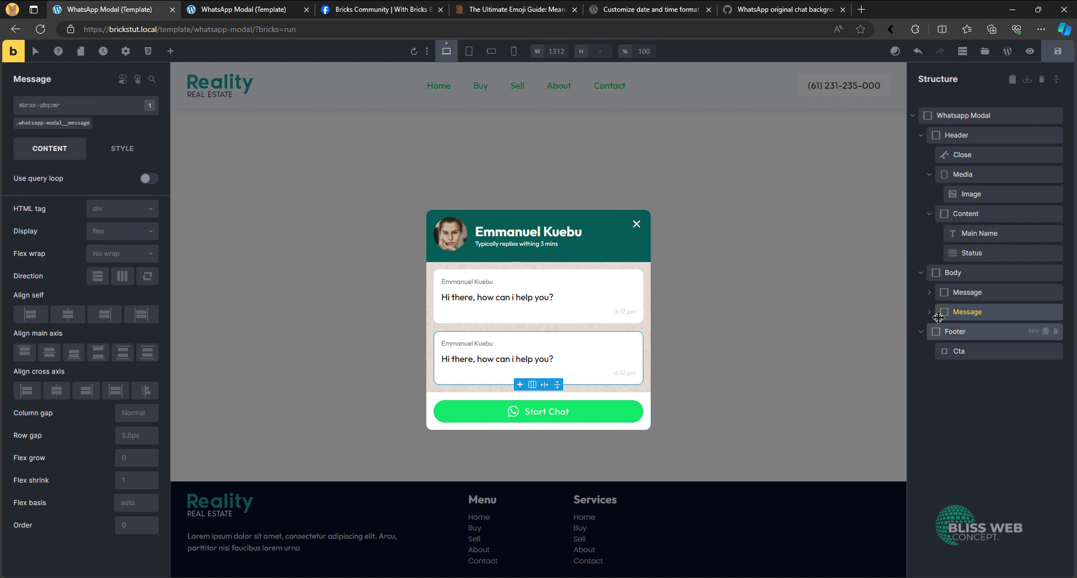
click(489, 358)
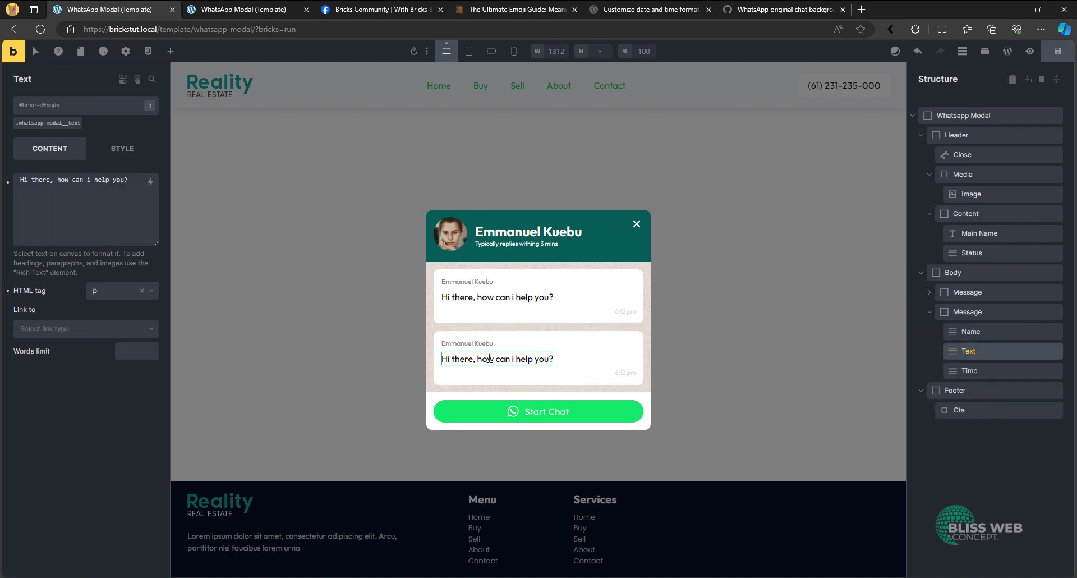
triple_click(105, 200)
text(C1)
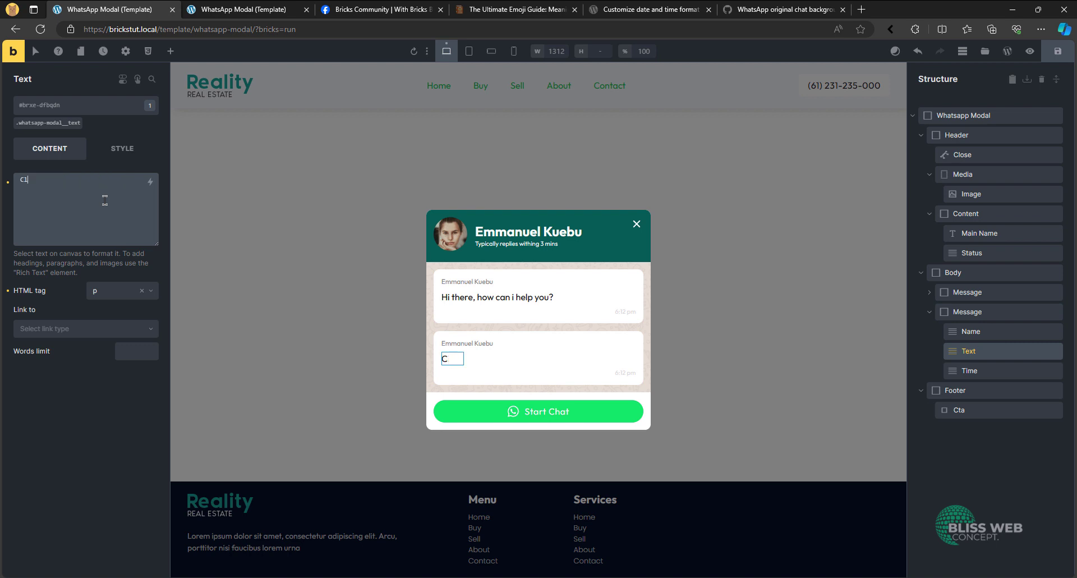
text(ick here to contac)
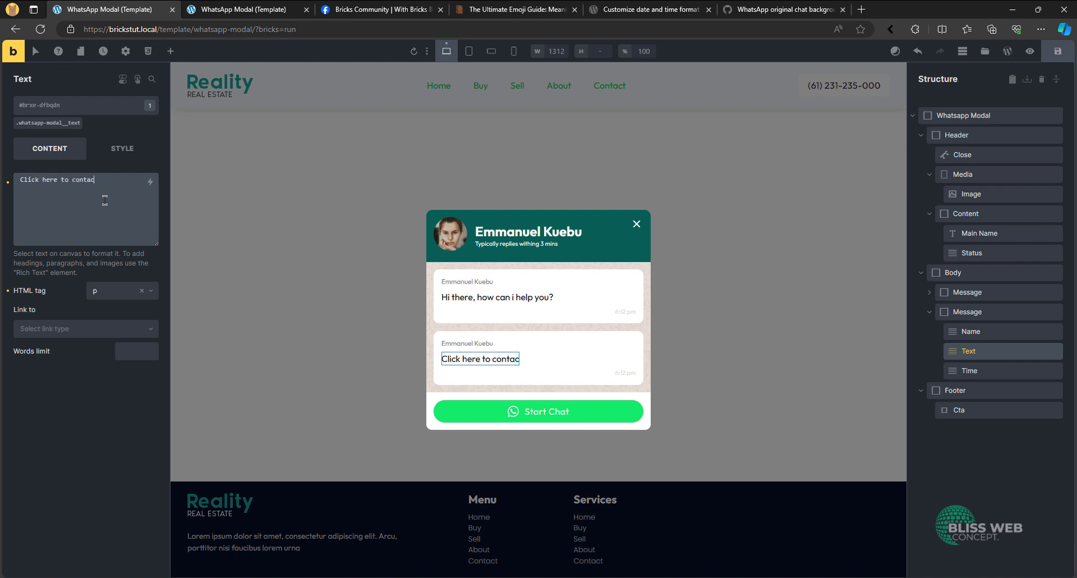
text(t us now!)
- Set the Header's flex wrap to No wrap, check it at the smallest mobile breakpoint, and save the template from the desktop view
click(522, 51)
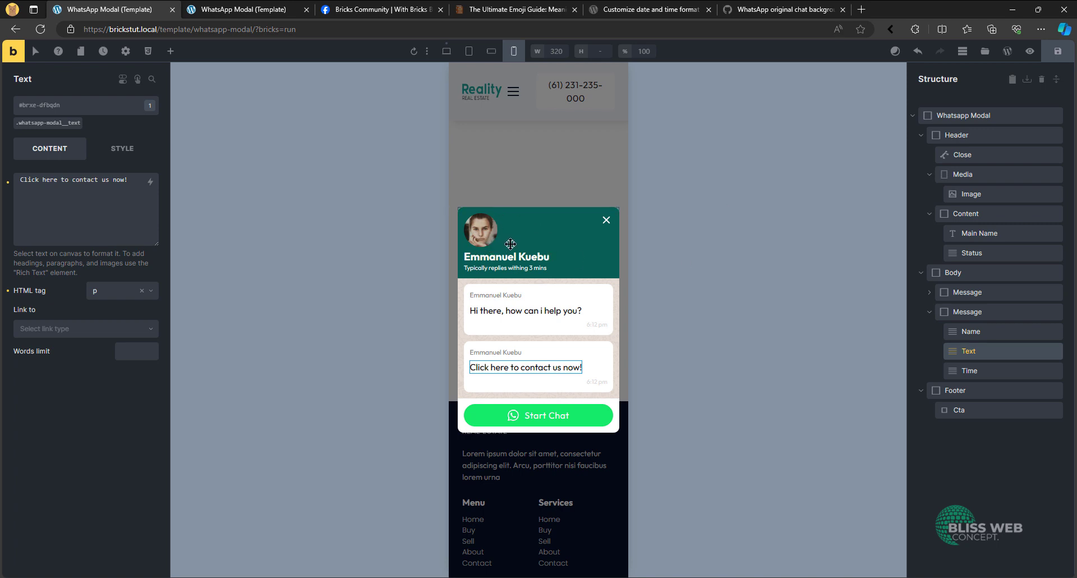
click(447, 51)
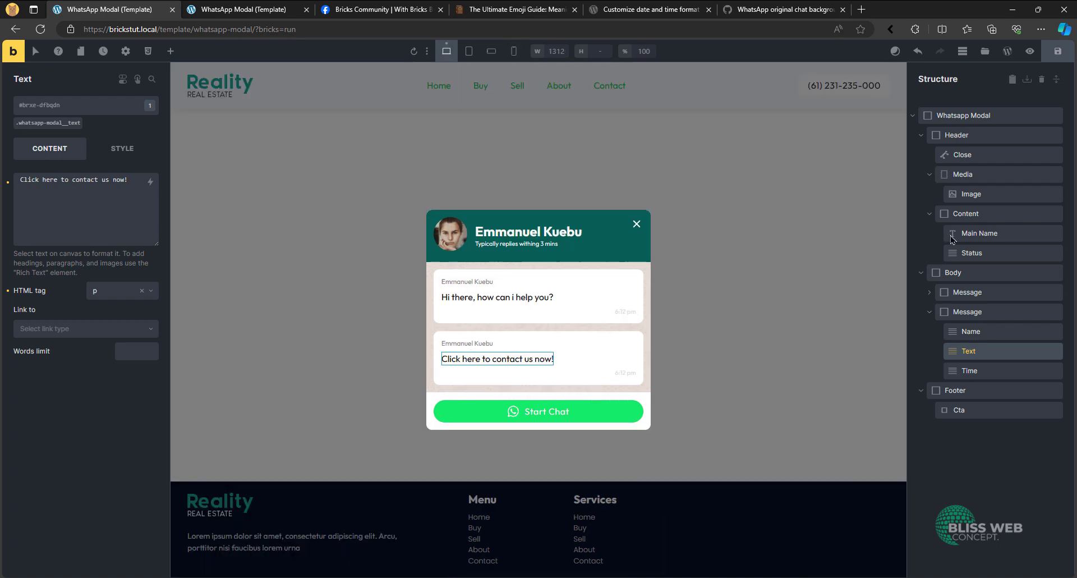
click(967, 140)
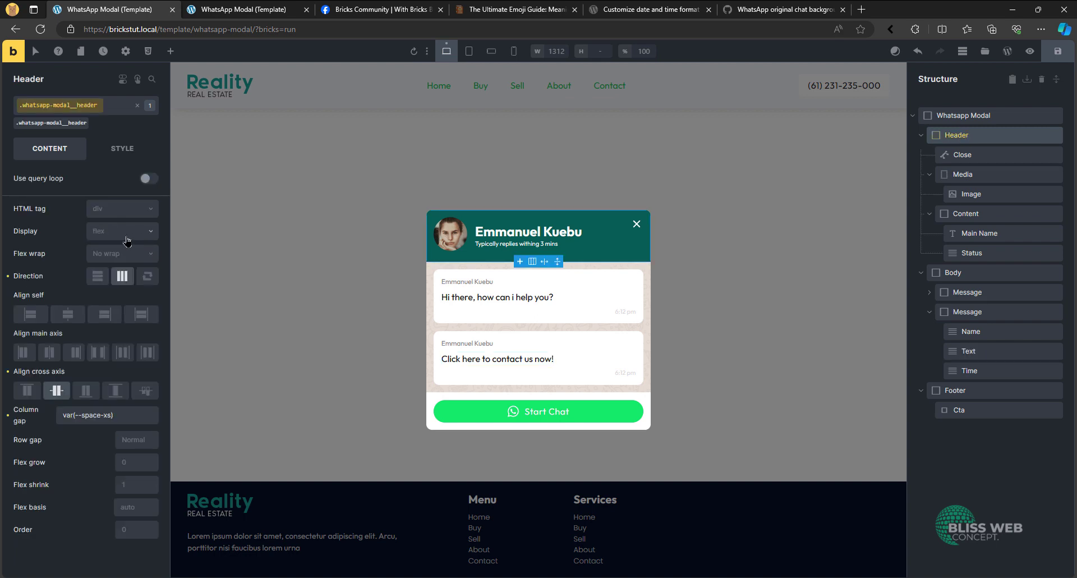
click(116, 259)
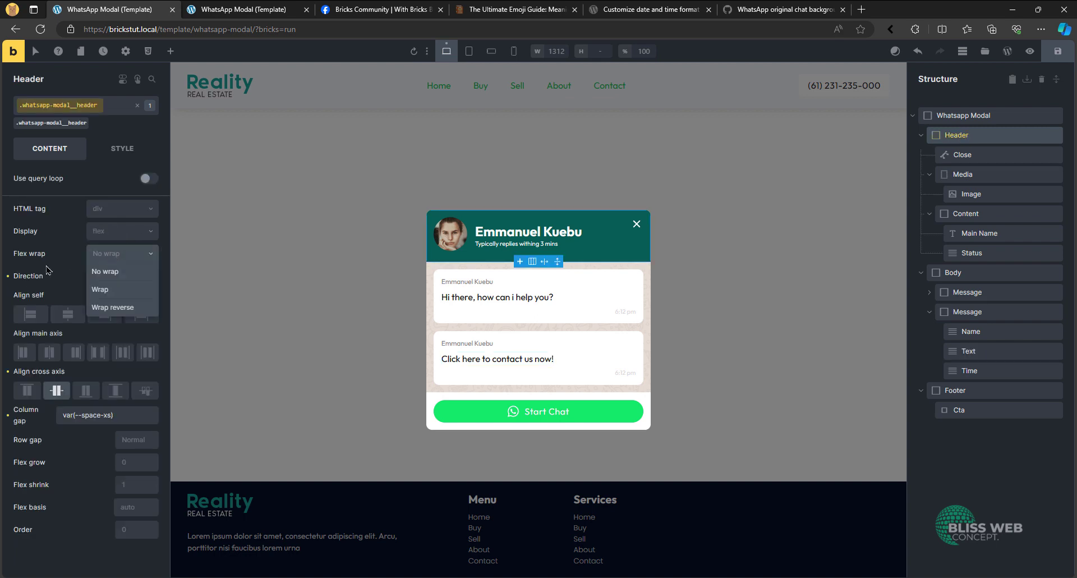
click(104, 273)
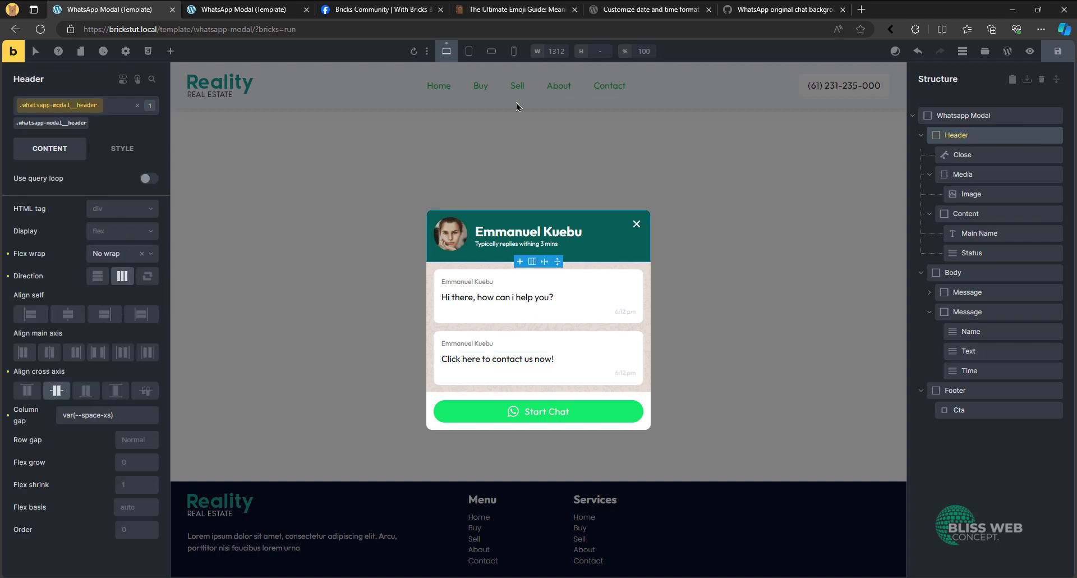
click(513, 51)
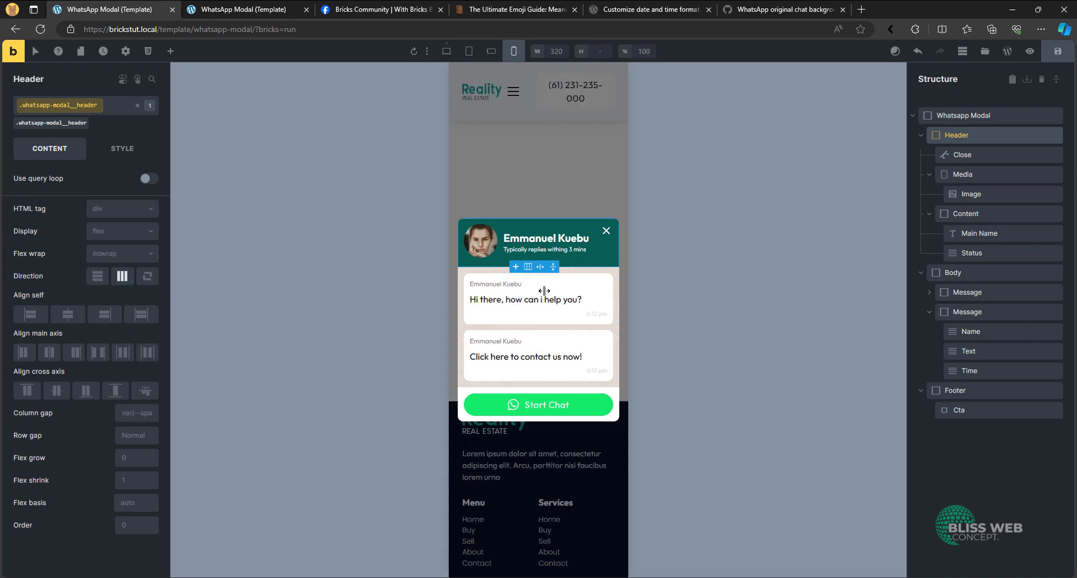
click(446, 51)
key(ctrl+s)
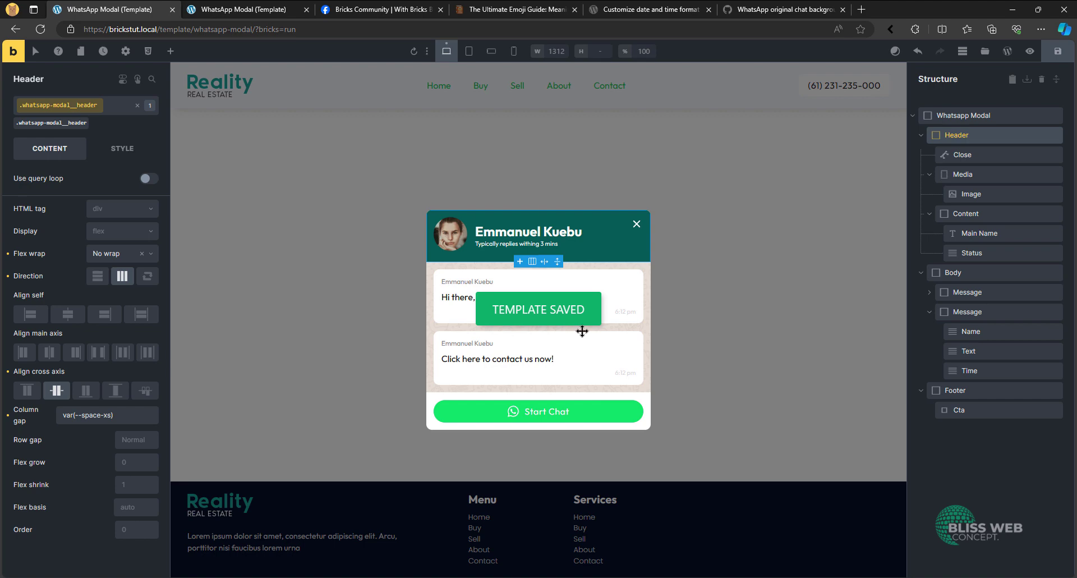
- Check the avatar in the Facebook reference post, and set the border radius of the .whatsapp-modal__media class to 50vw on all corners
click(387, 7)
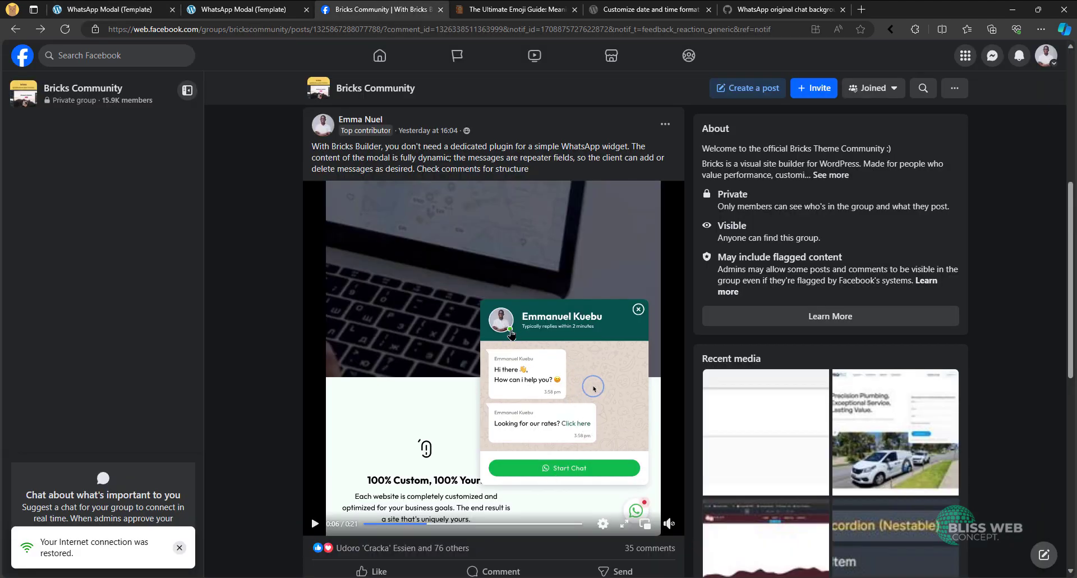
click(97, 7)
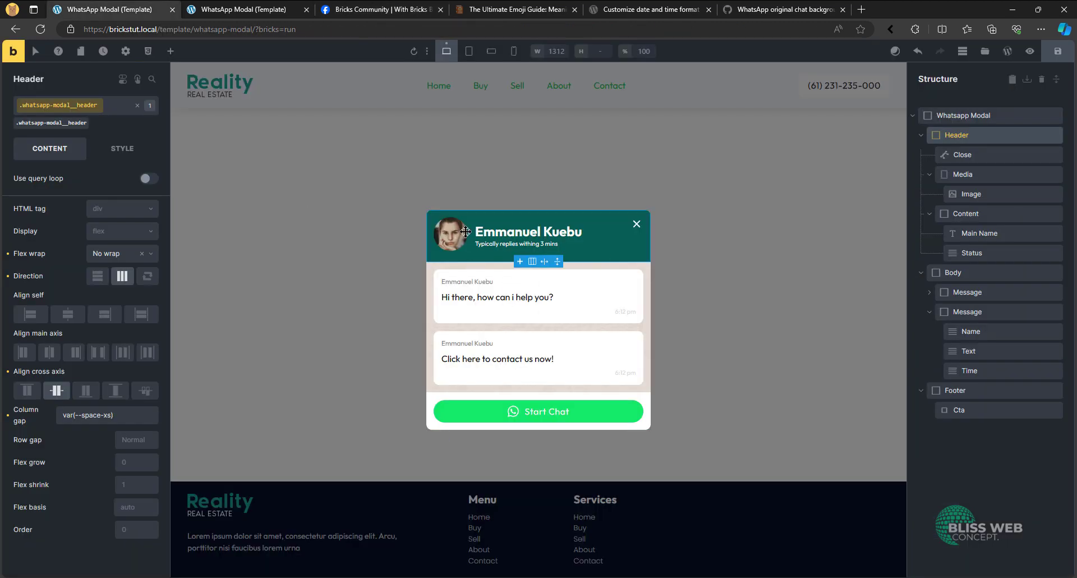
click(1000, 174)
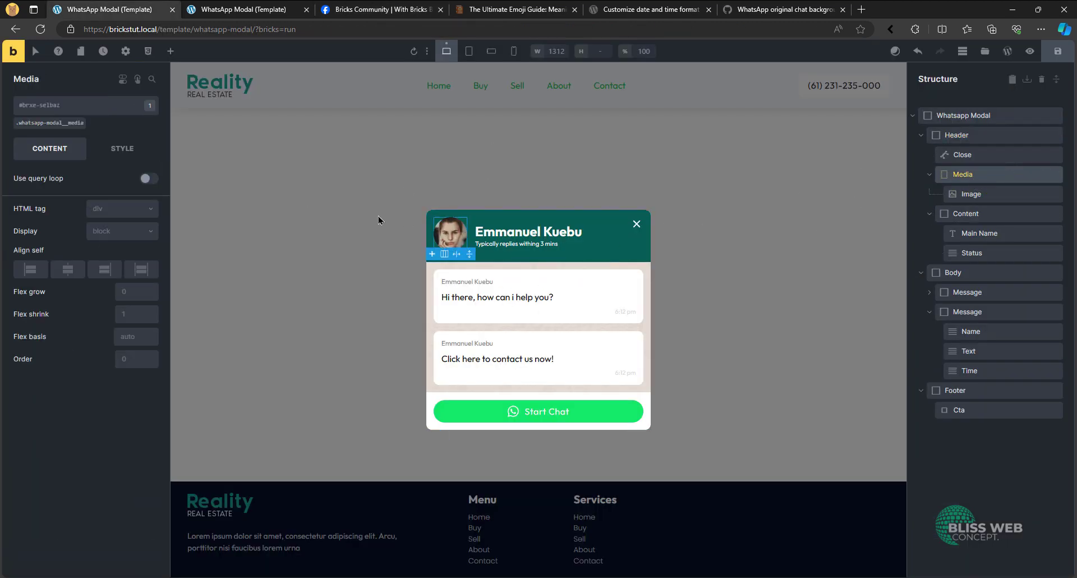
click(40, 123)
click(123, 148)
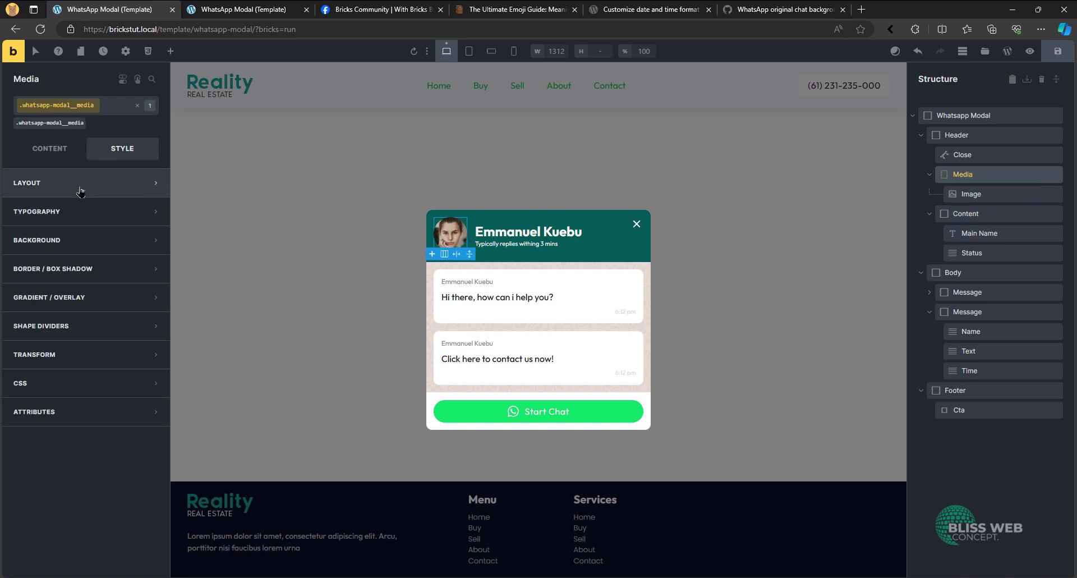
click(108, 277)
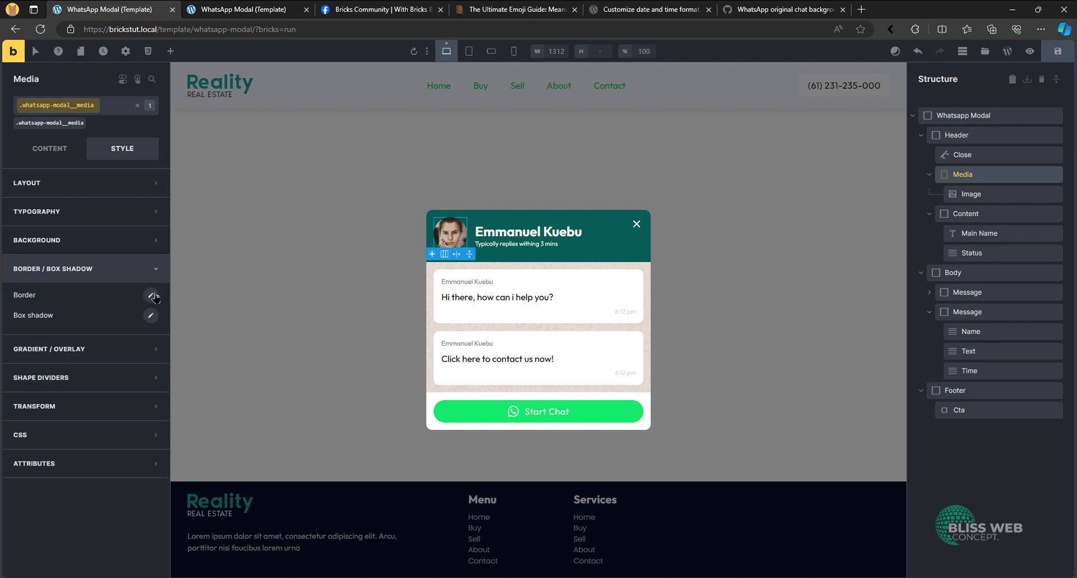
click(150, 294)
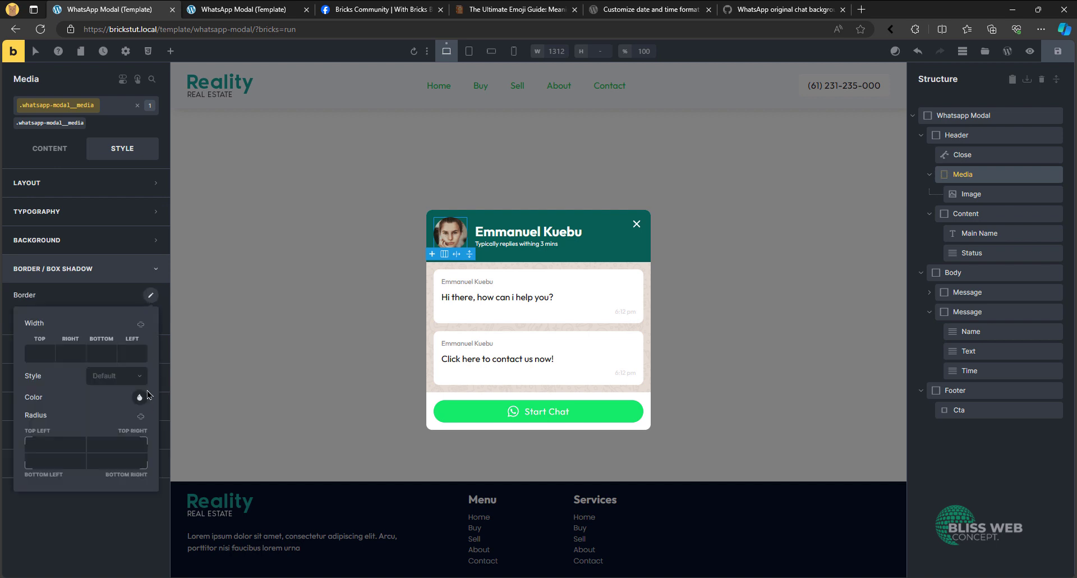
click(116, 444)
text(50vw)
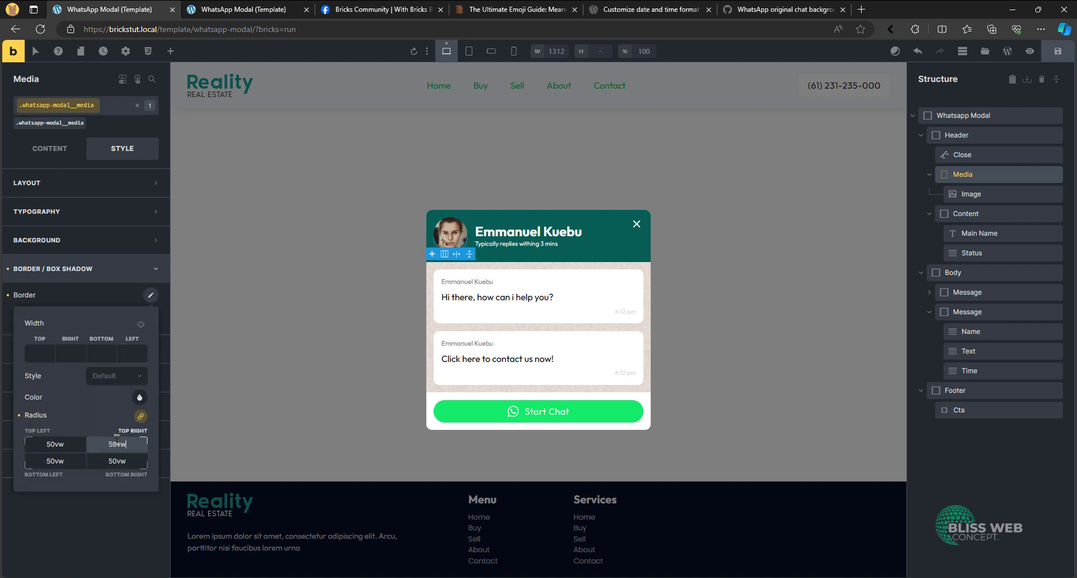
- Give the Media block a Solid border 2 wide on its left and right sides, and check it in preview mode
click(121, 376)
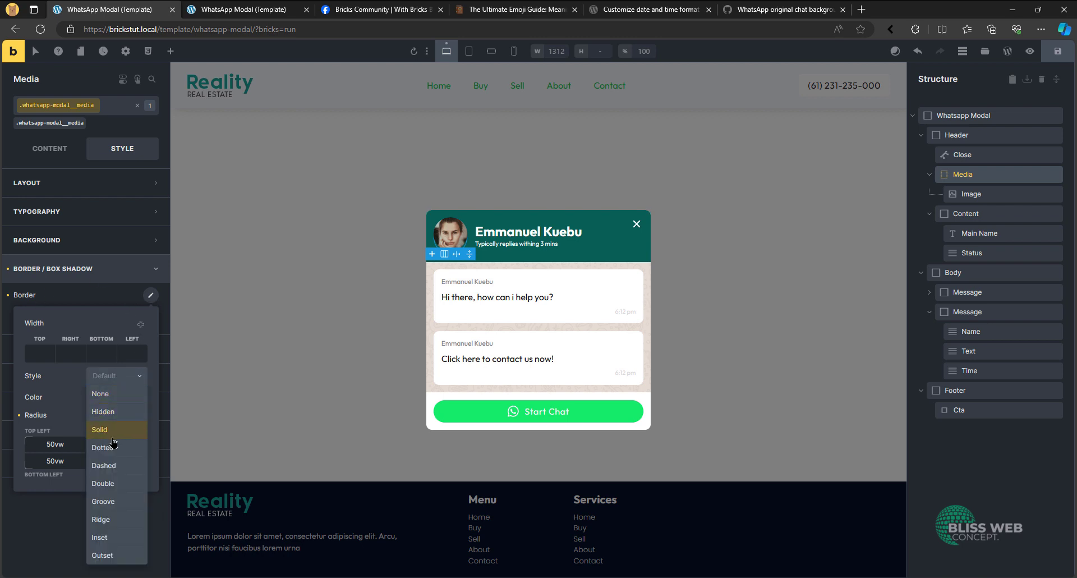
click(111, 444)
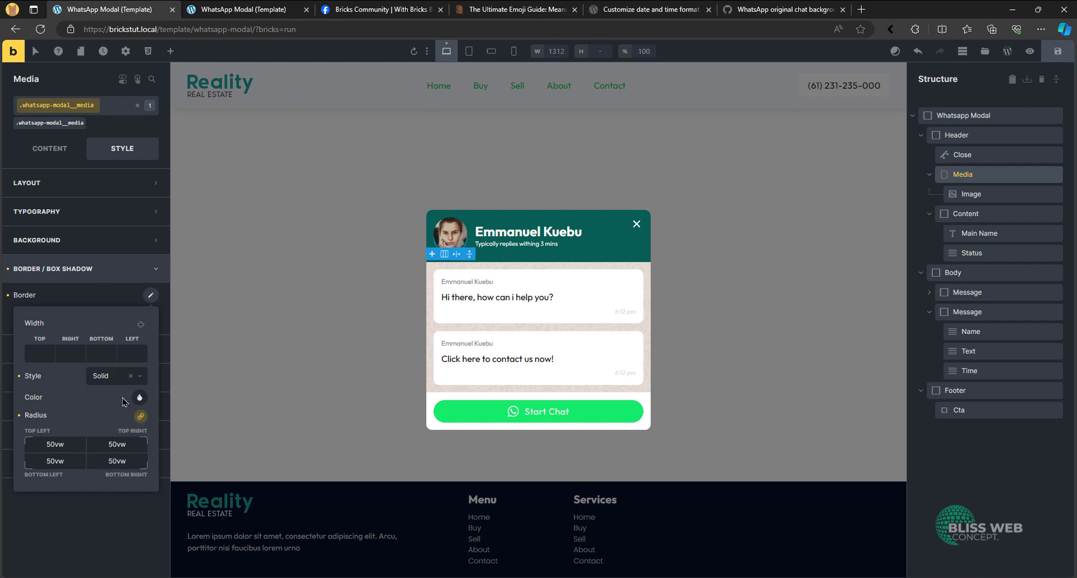
click(141, 324)
click(134, 353)
text(2)
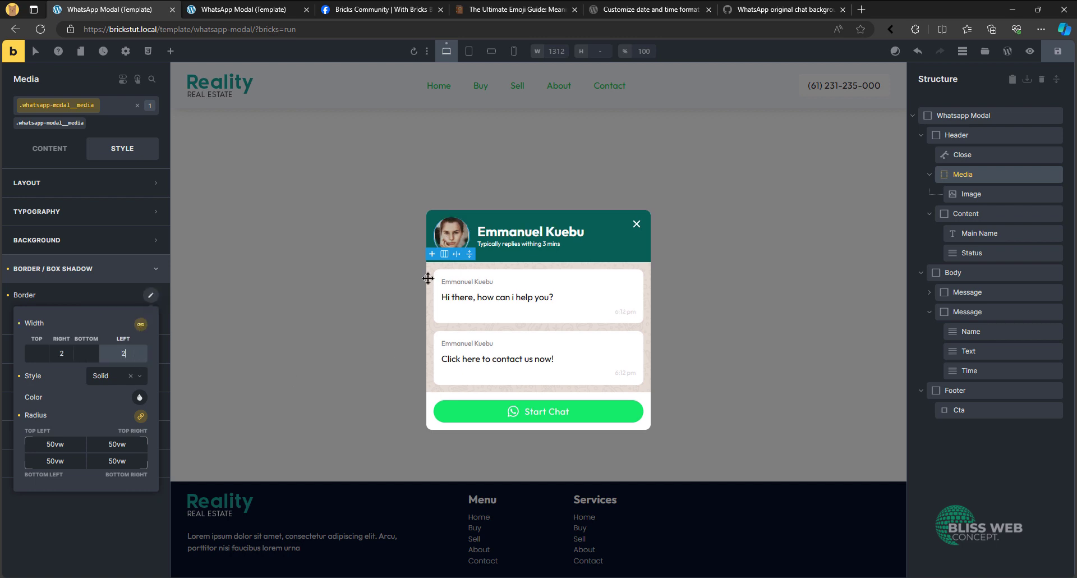
click(1030, 51)
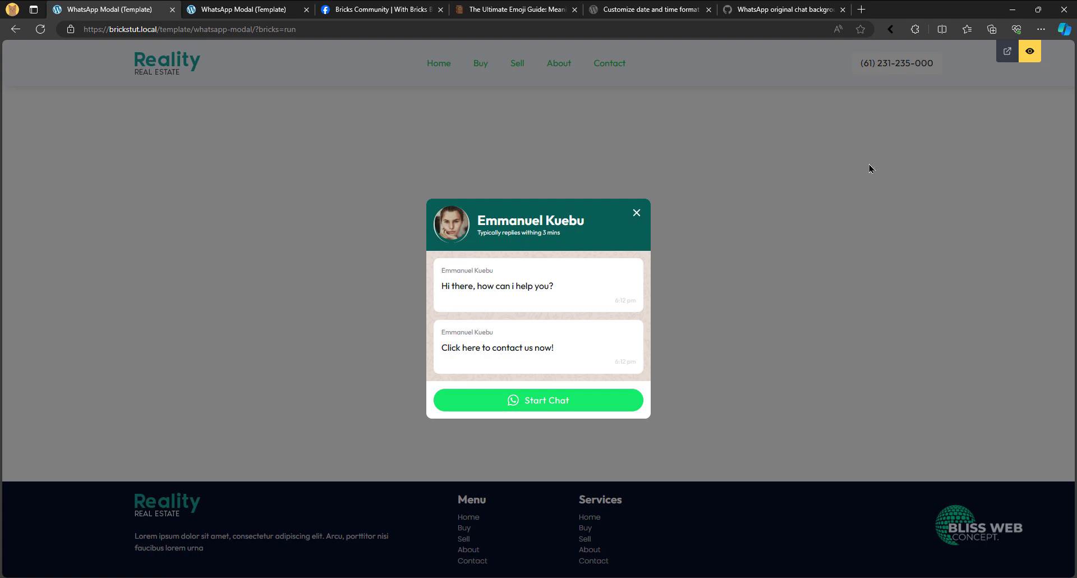
click(1030, 51)
- Set the Media block's display to flex, check it in preview mode, and save the template
click(65, 148)
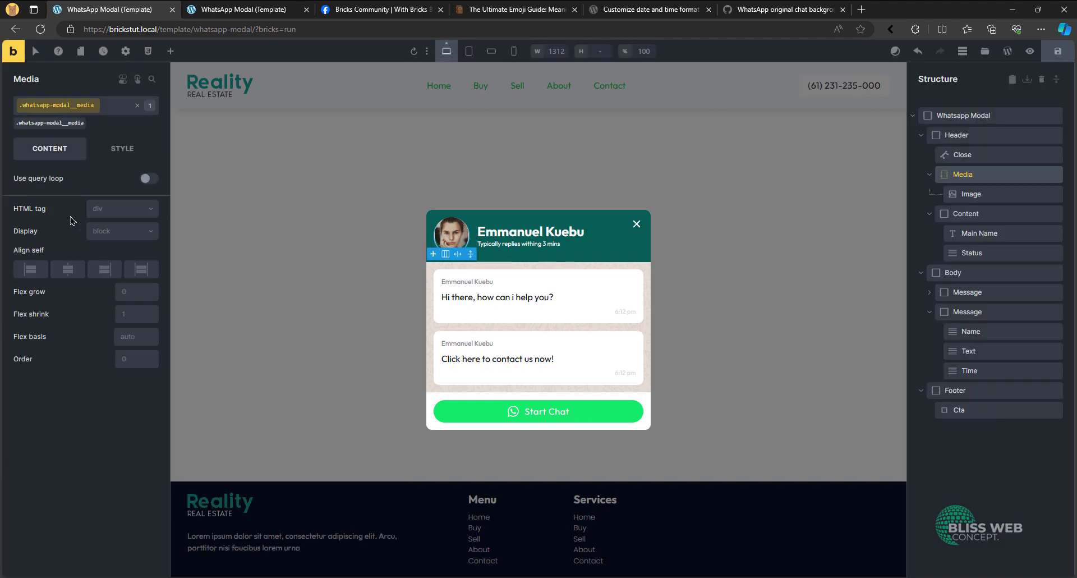
click(113, 232)
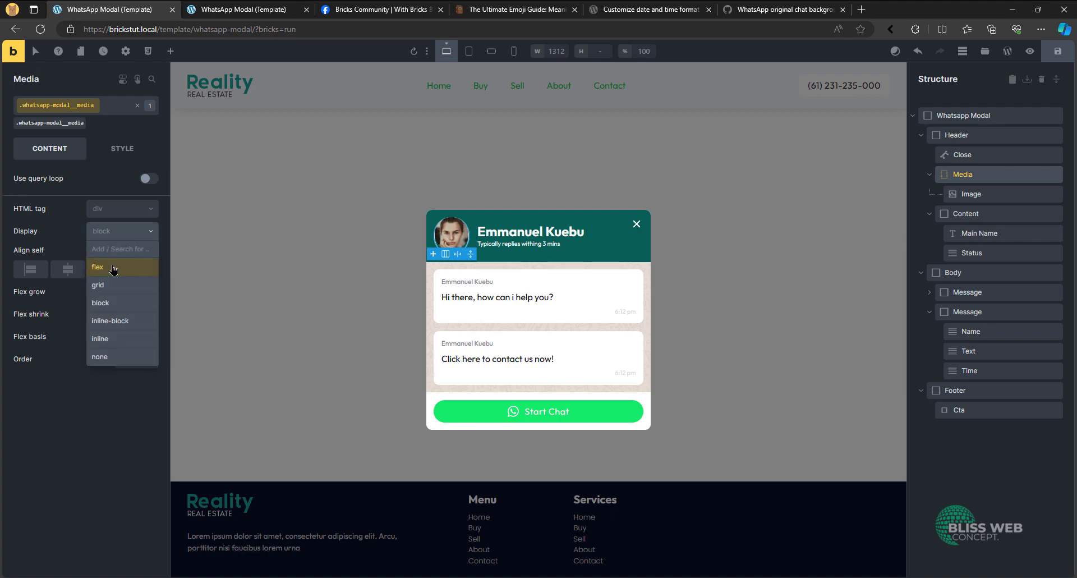
click(113, 267)
click(1030, 51)
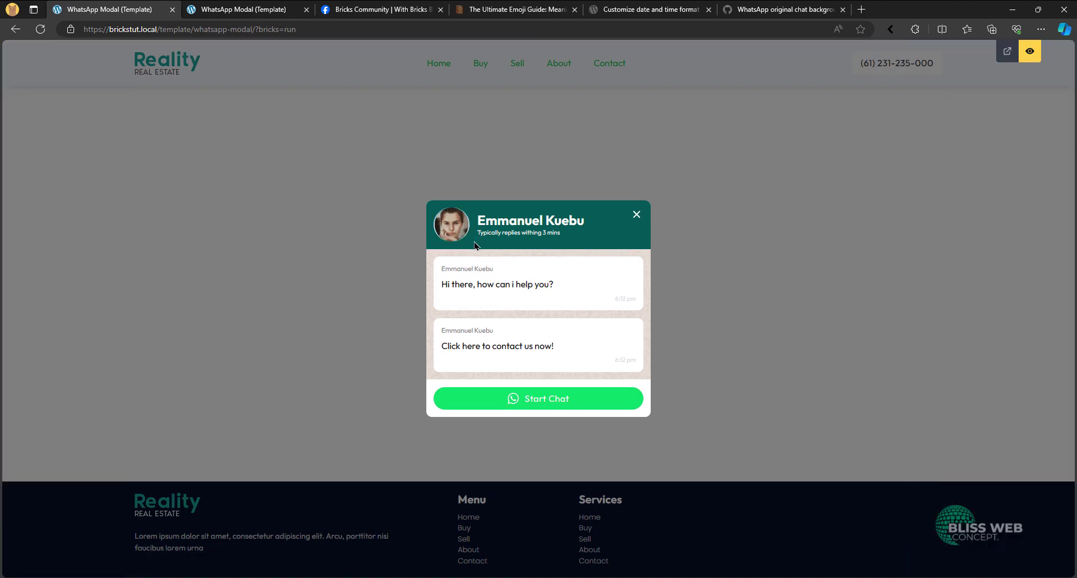
click(1037, 55)
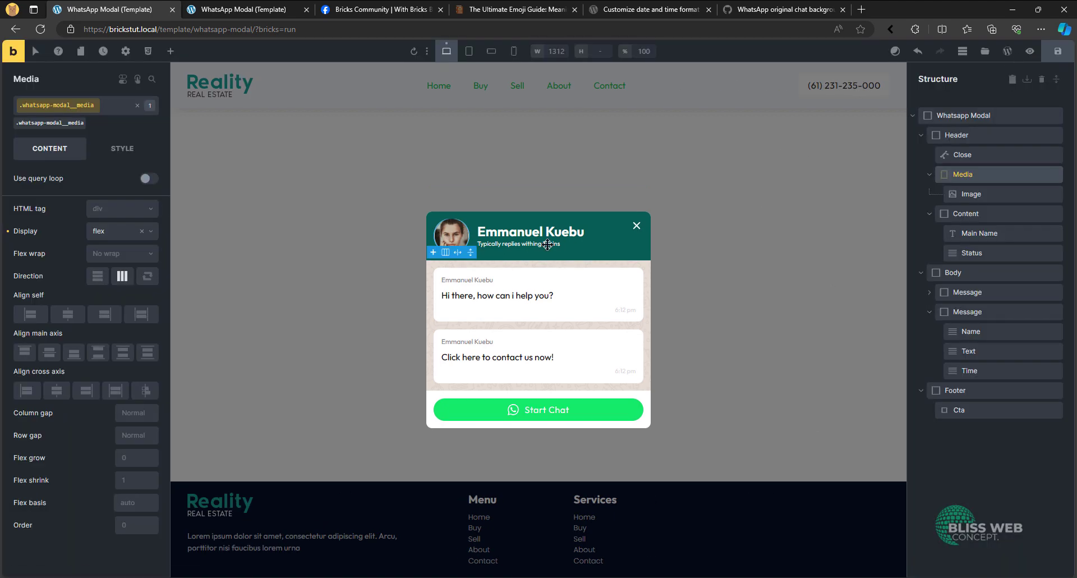
click(122, 149)
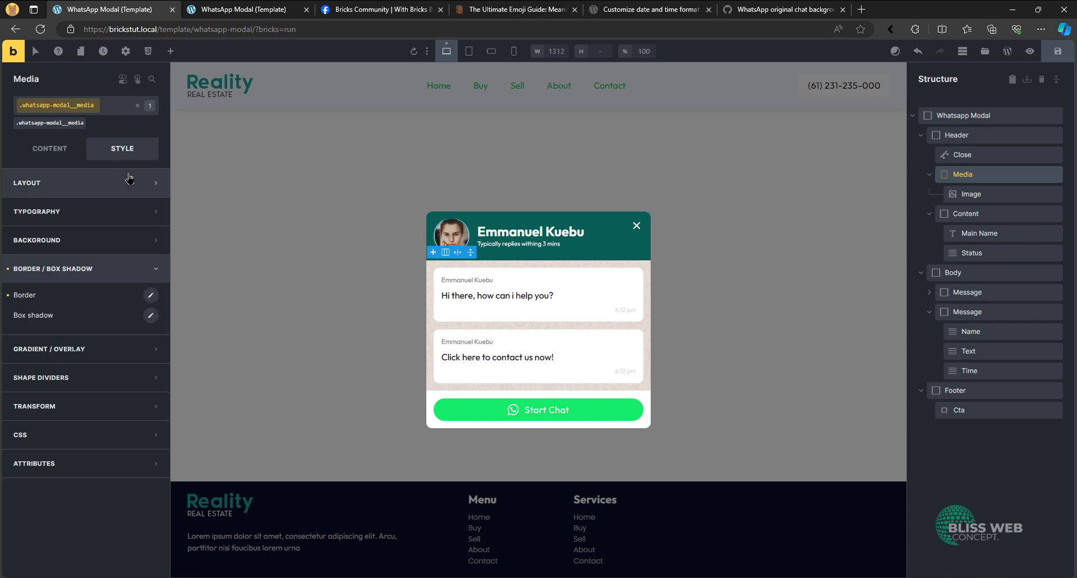
click(1057, 52)
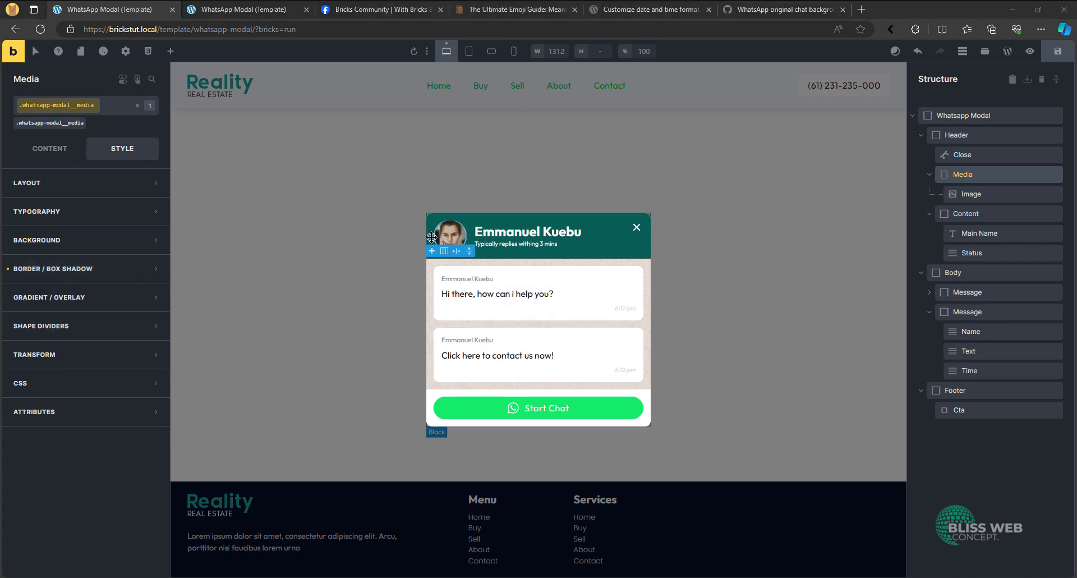
- Link the Media block's border widths at 2 on all four sides and check the ring in preview mode
click(53, 269)
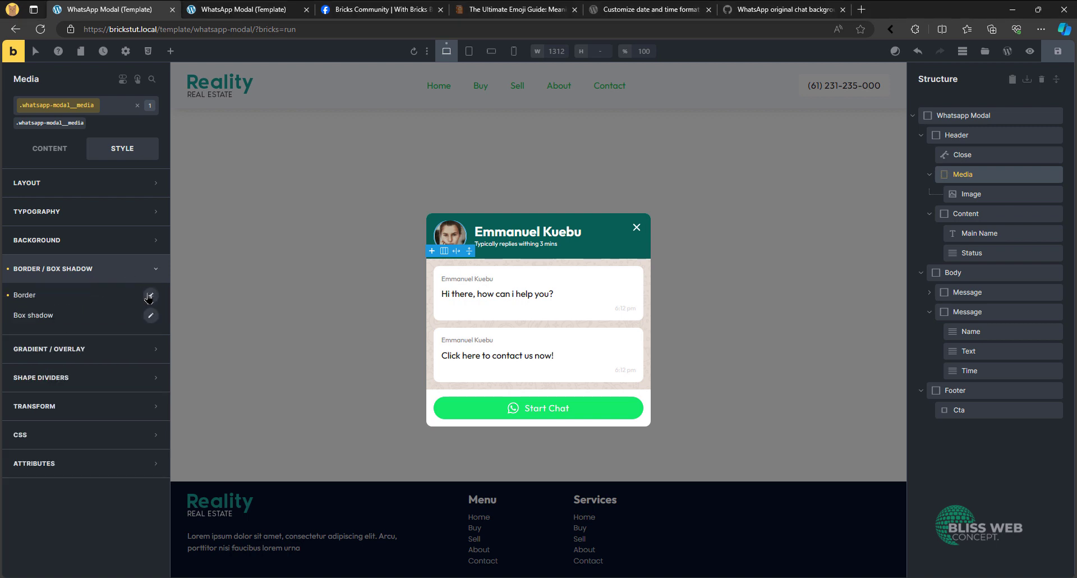
click(149, 297)
click(141, 326)
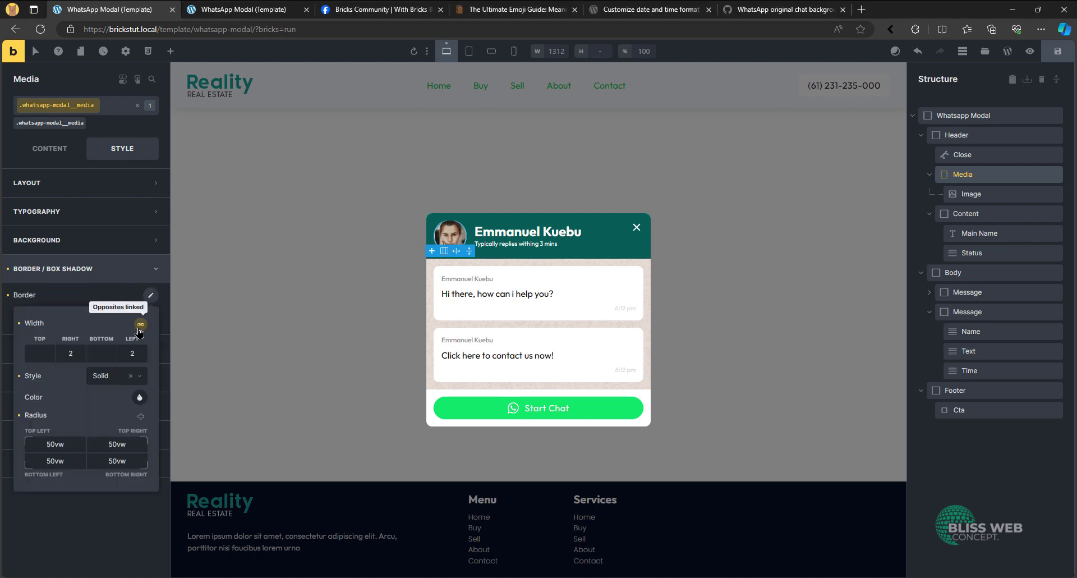
click(141, 326)
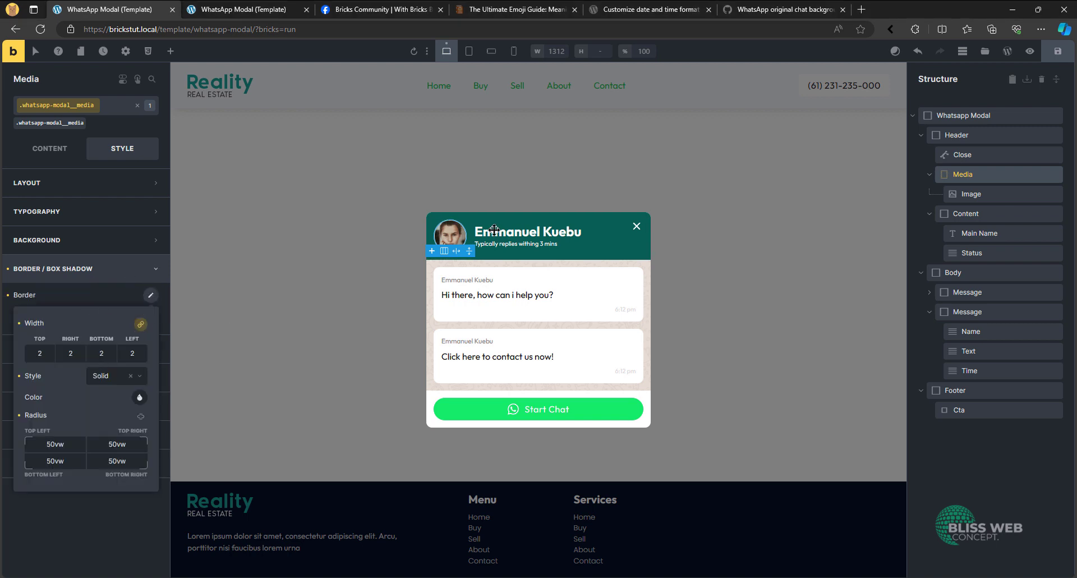
click(1031, 53)
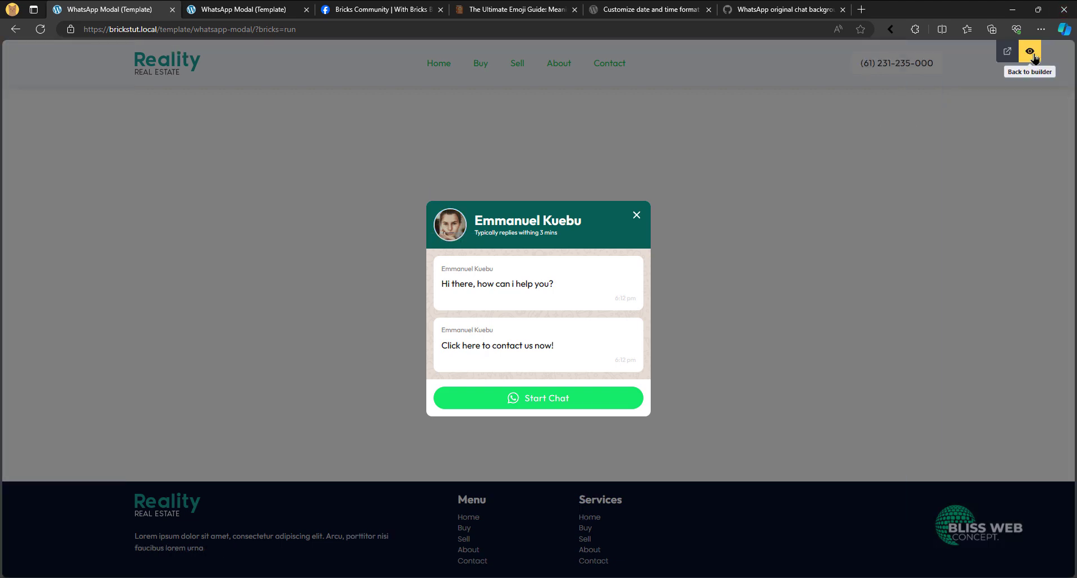
click(1032, 53)
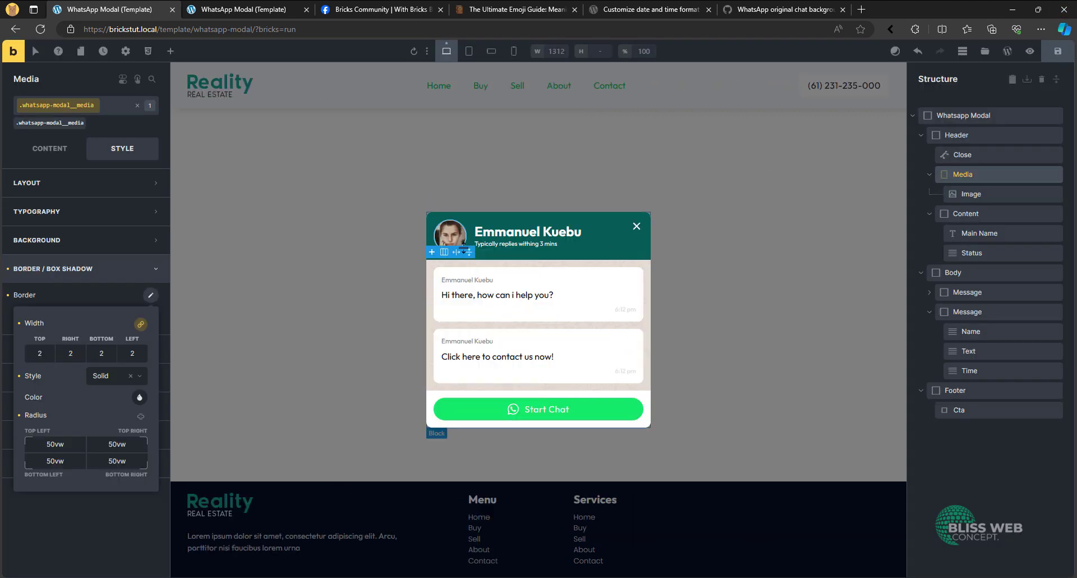
click(79, 271)
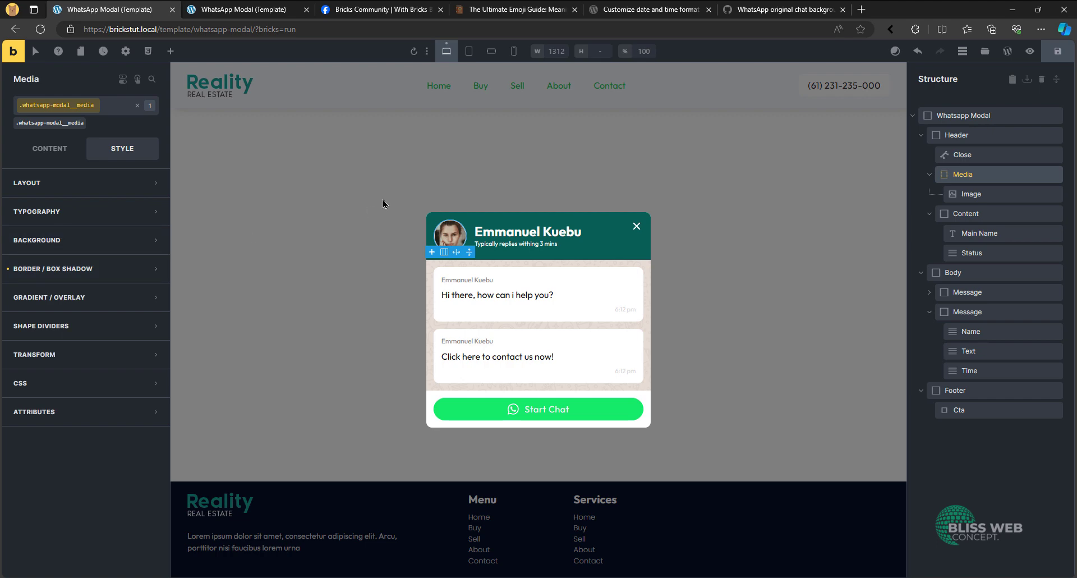
- Check the avatar's status dot in the Facebook reference post, and set the Media block's position to relative
click(422, 3)
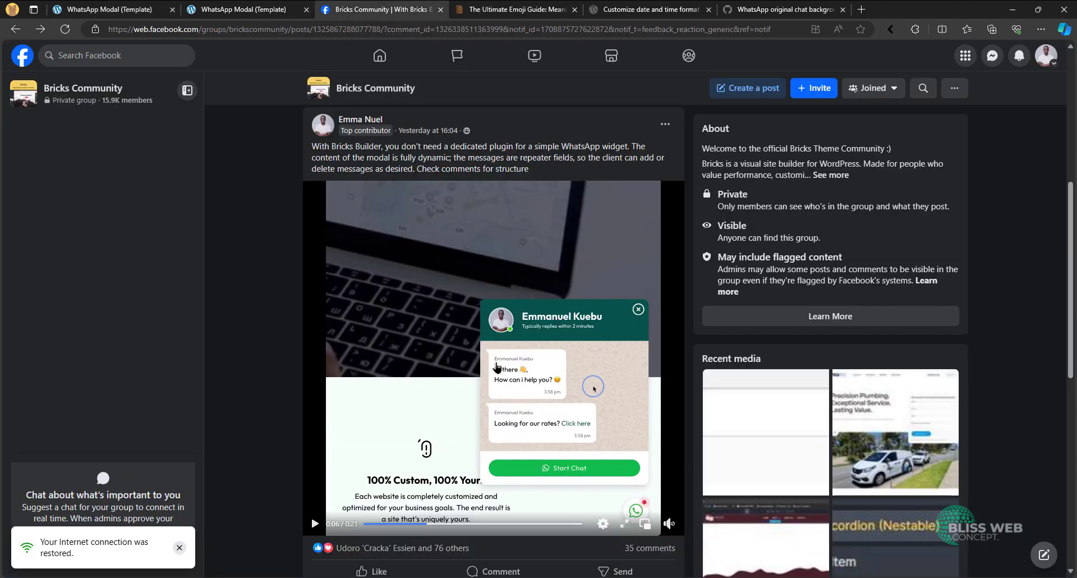
click(125, 4)
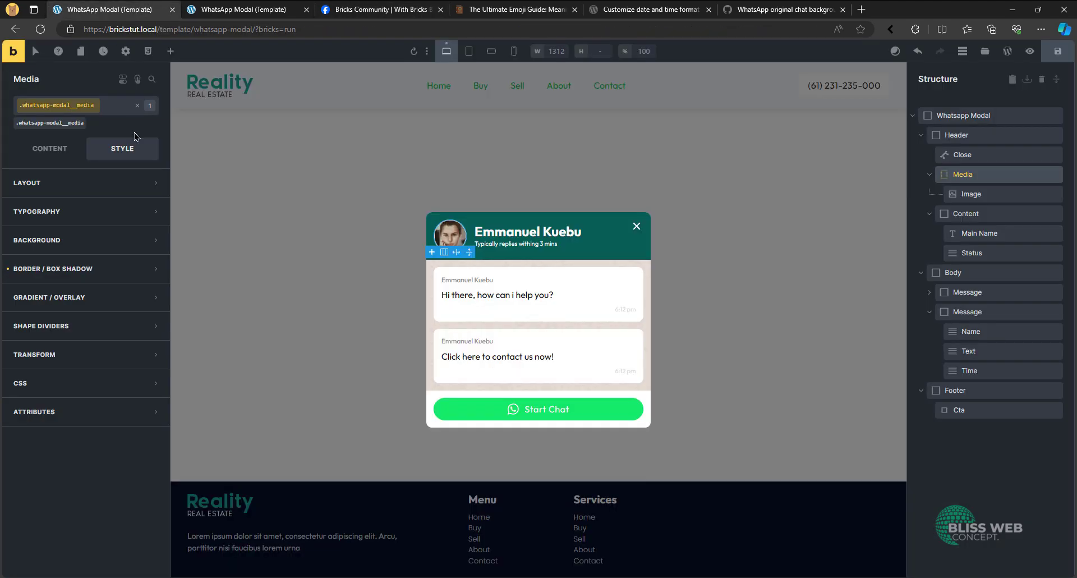
click(105, 182)
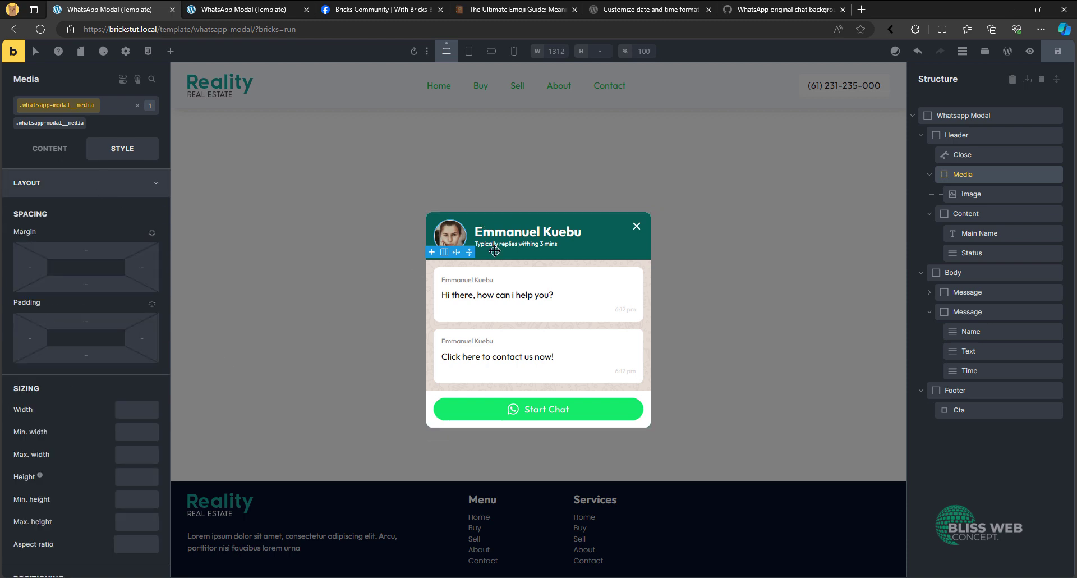
scroll(137, 305, down, 7)
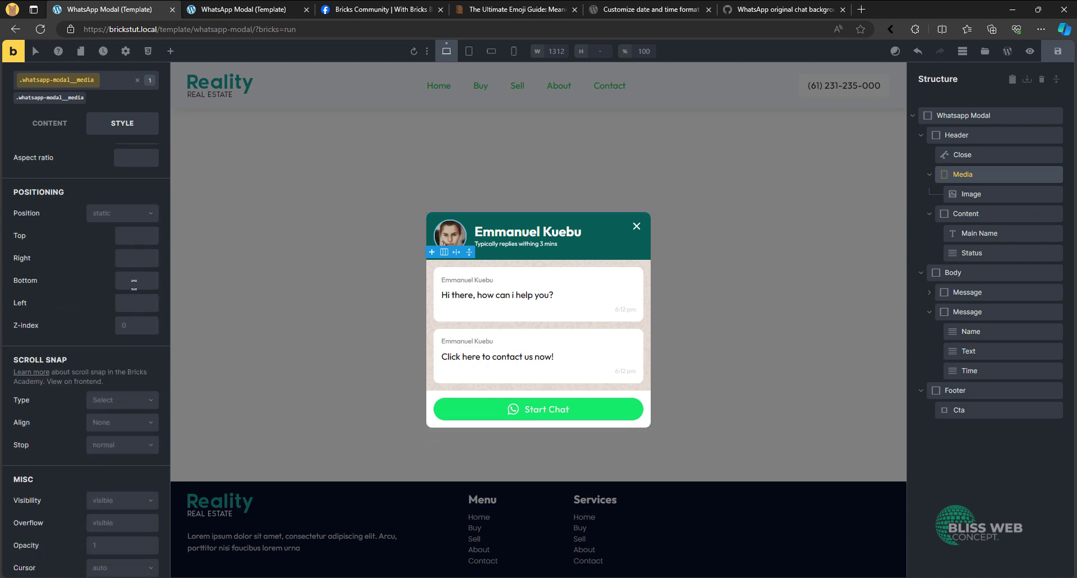
click(122, 216)
click(115, 249)
scroll(51, 239, up, 7)
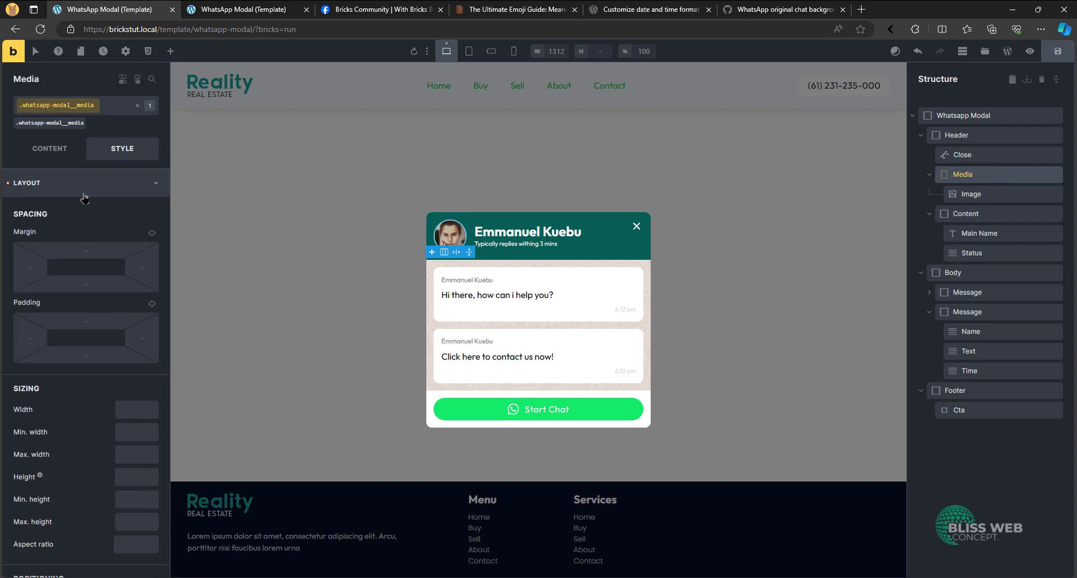
click(83, 185)
- Start a %root%:after rule with empty content ('') in the Media block's custom CSS
click(53, 395)
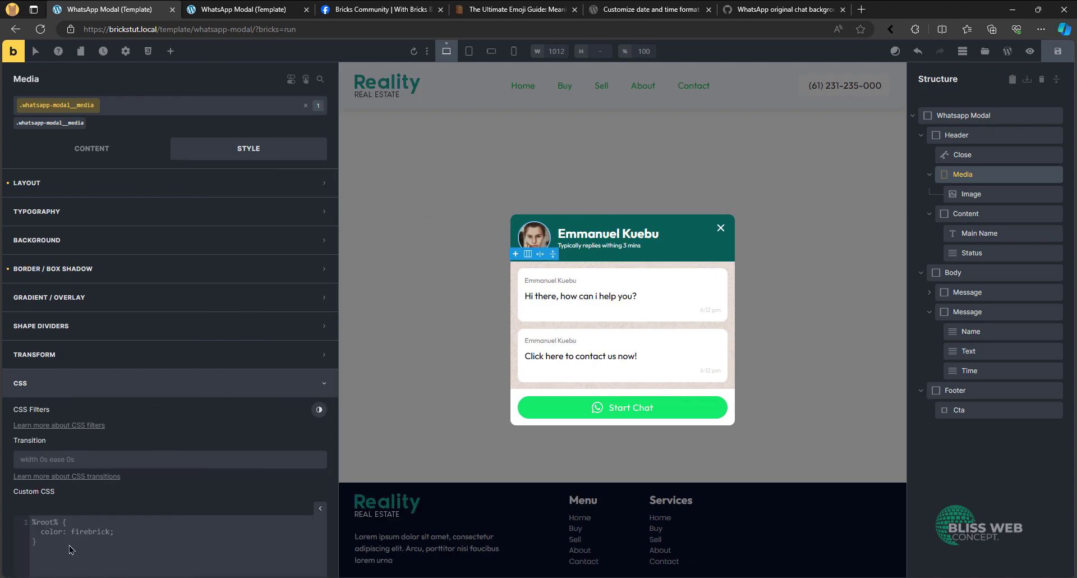
scroll(85, 487, down, 3)
text(%root%:after {   )
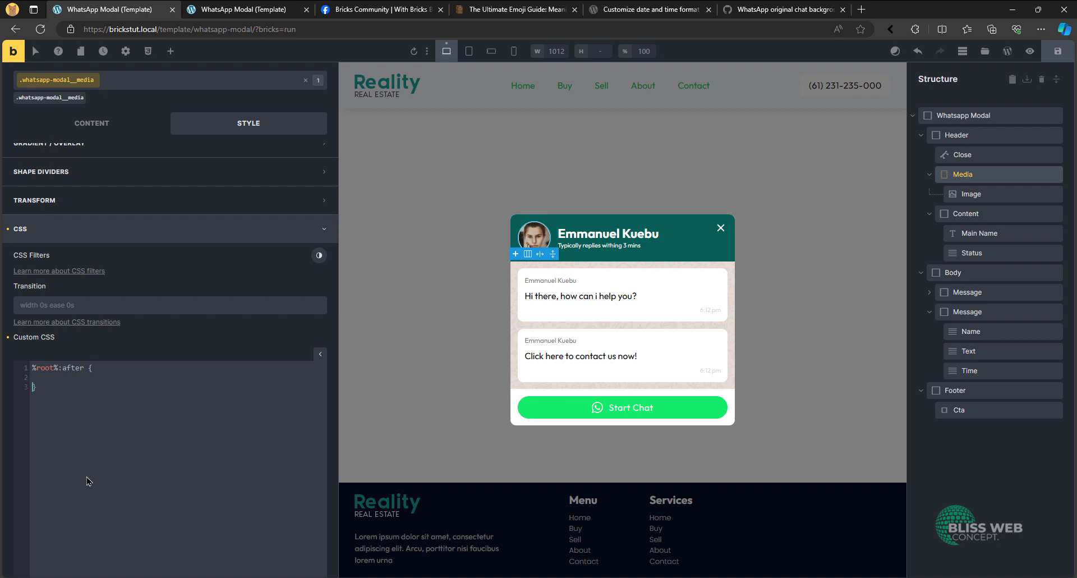
text(content)
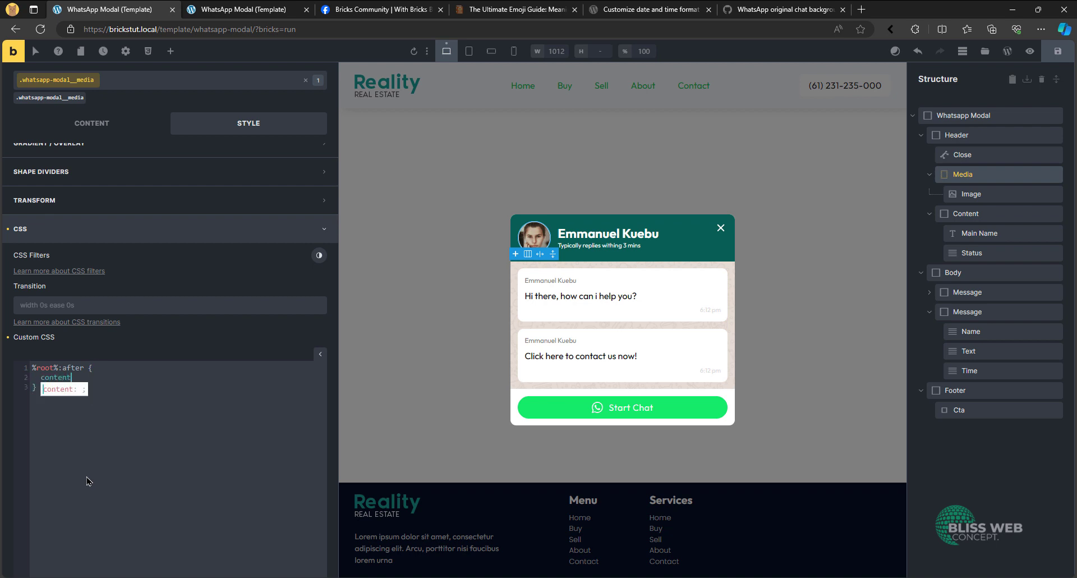
key(Return)
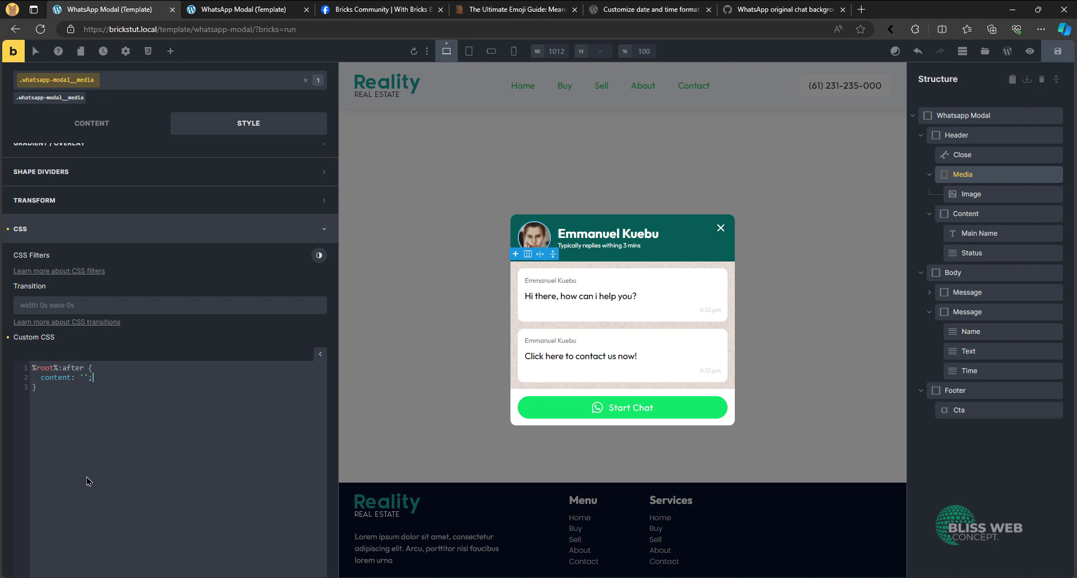
- Set the width and height of the Media block's :after element to 1.5rem each
text(width)
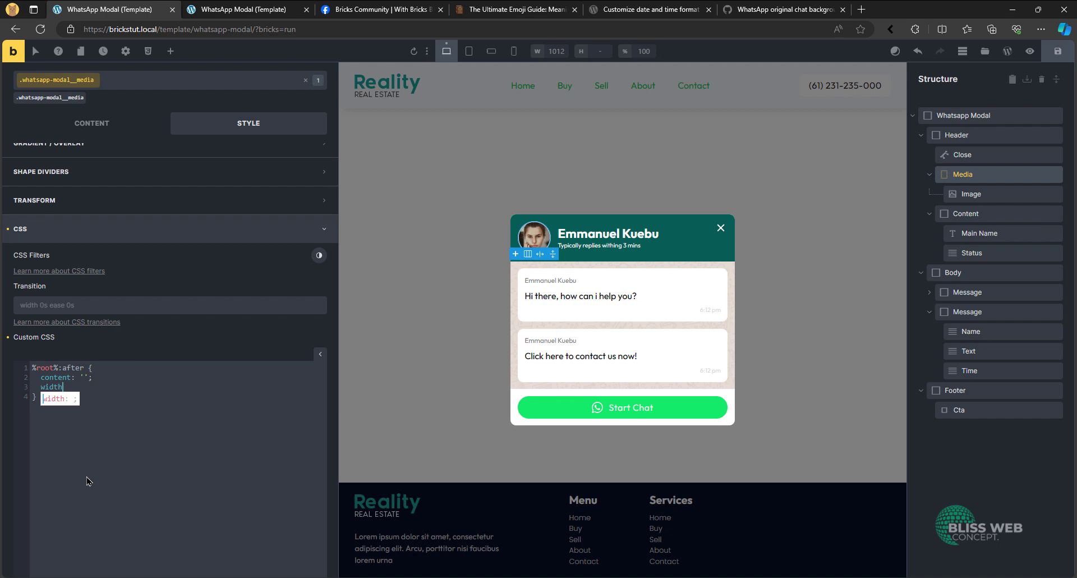
key(Return)
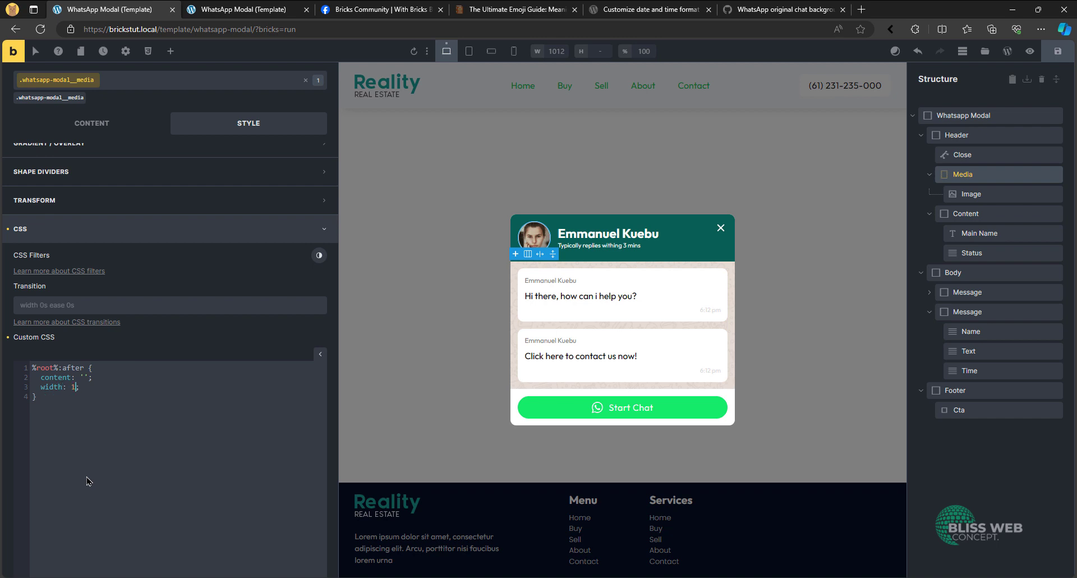
text(1.5rem;   )
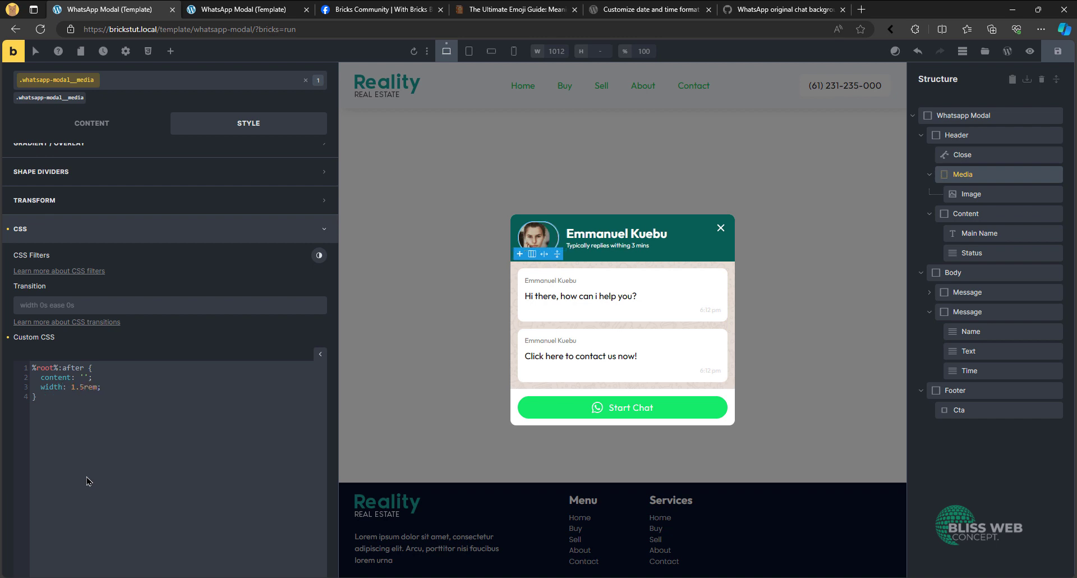
text(heih)
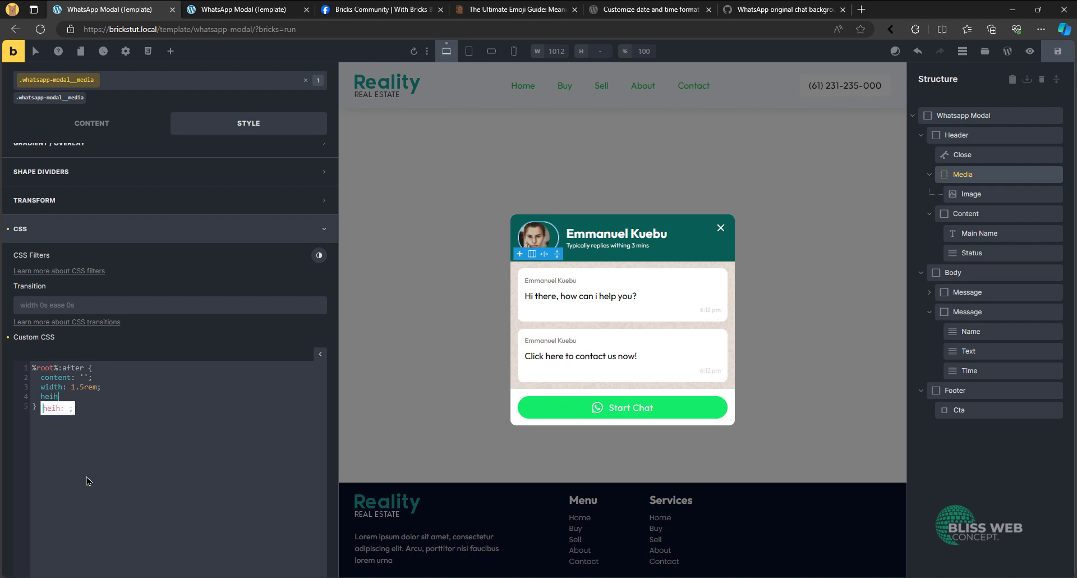
key(BackSpace)
text(ght)
key(Return)
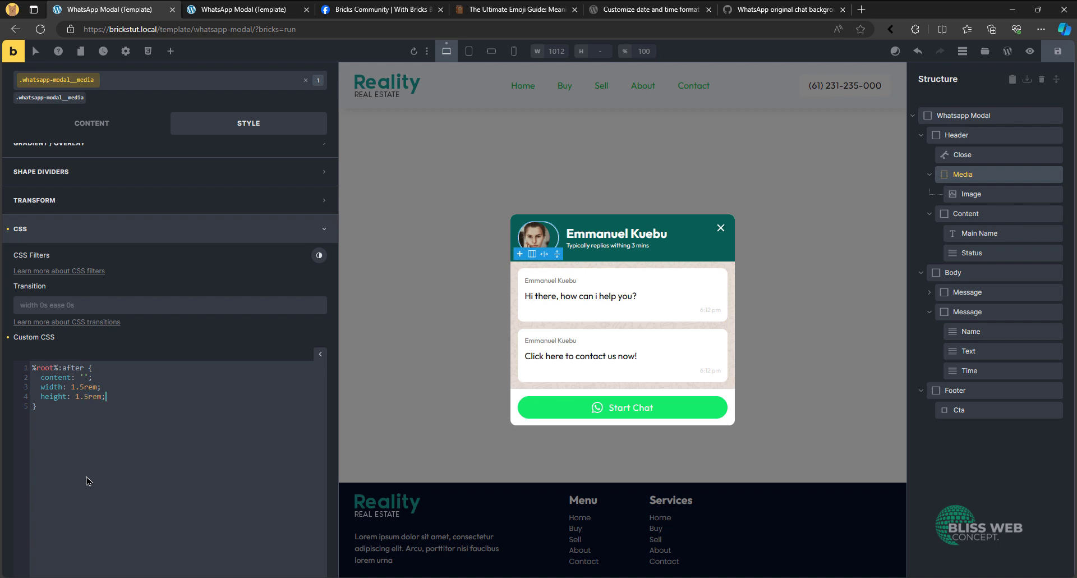
- Give the Media block's :after element a red background
text(background)
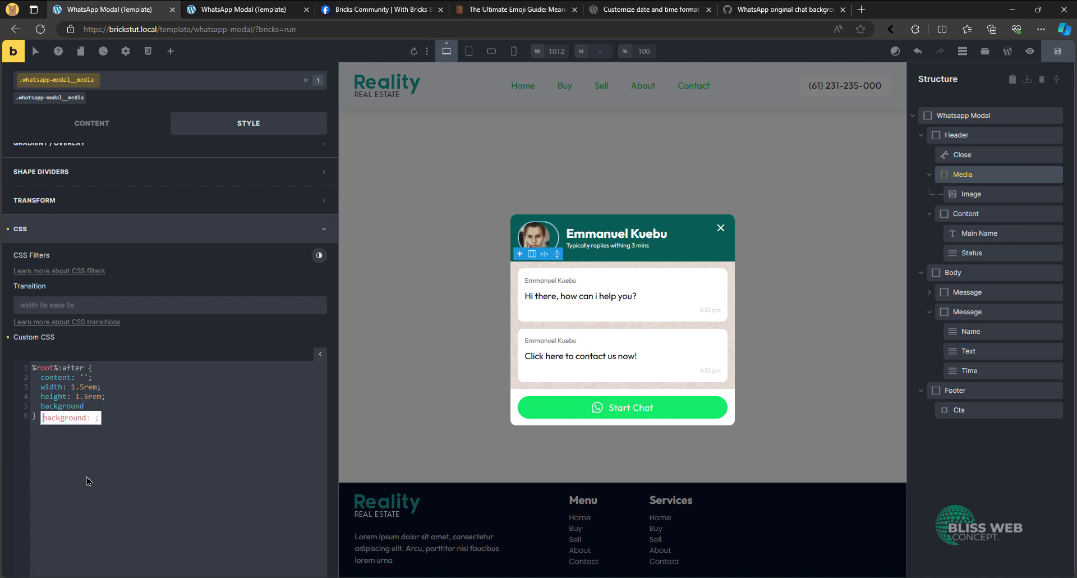
key(Return)
text(red;)
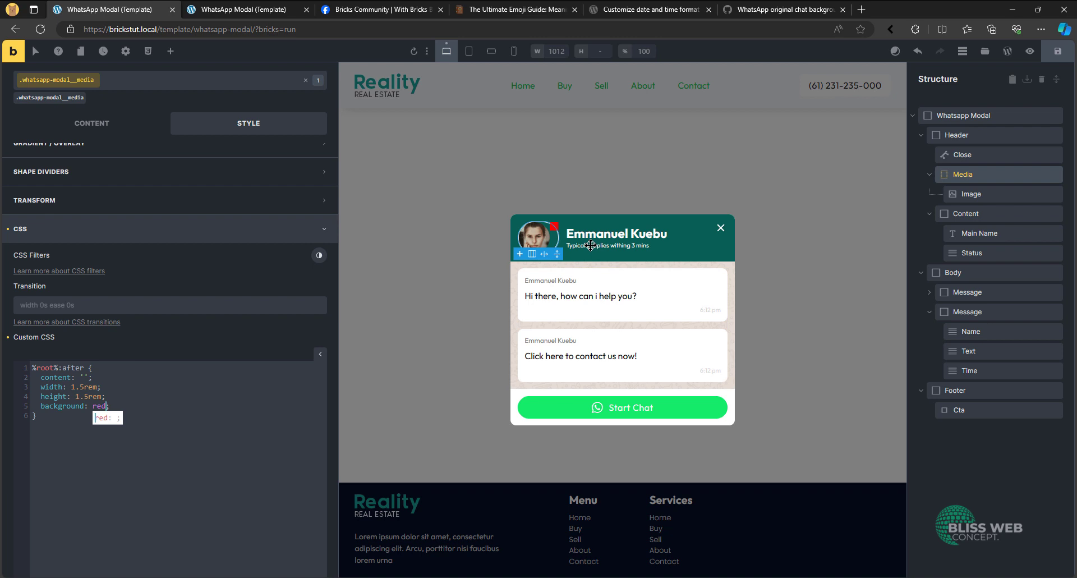
key(End)
- Round the :after element with a border-radius of 50vw, correcting the misspelled property name
text(border-r)
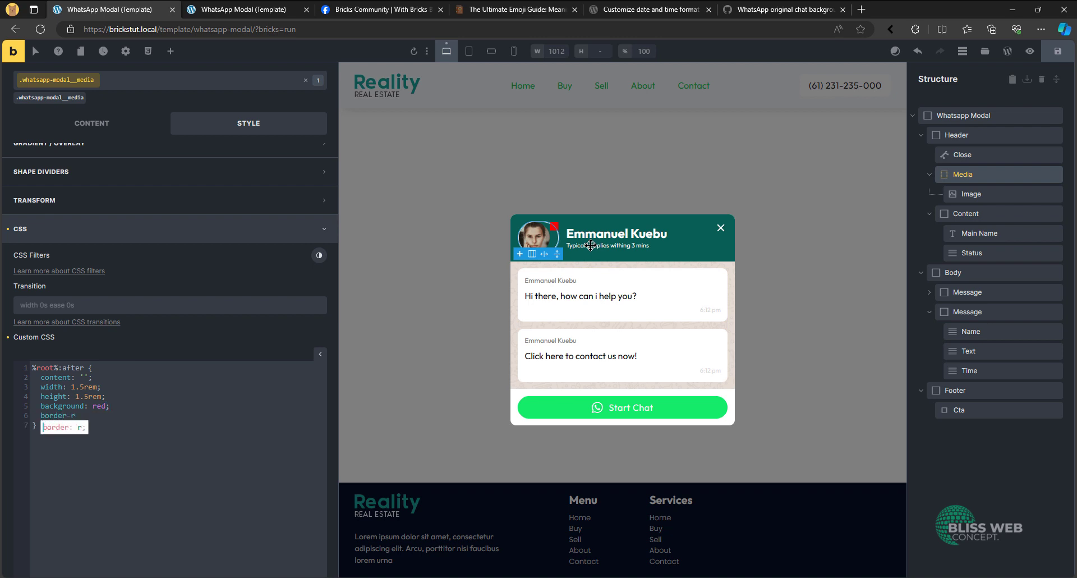
text(aidus: 50vw;)
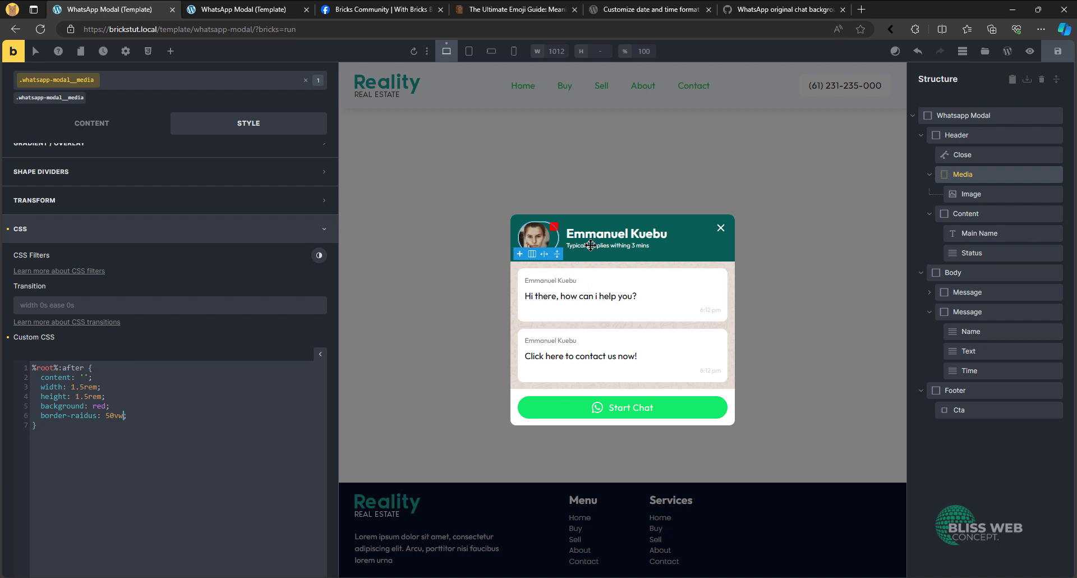
key(Left)
key(Left)
key(Left)
key(Left)
key(Left)
key(Left)
key(Left)
key(BackSpace)
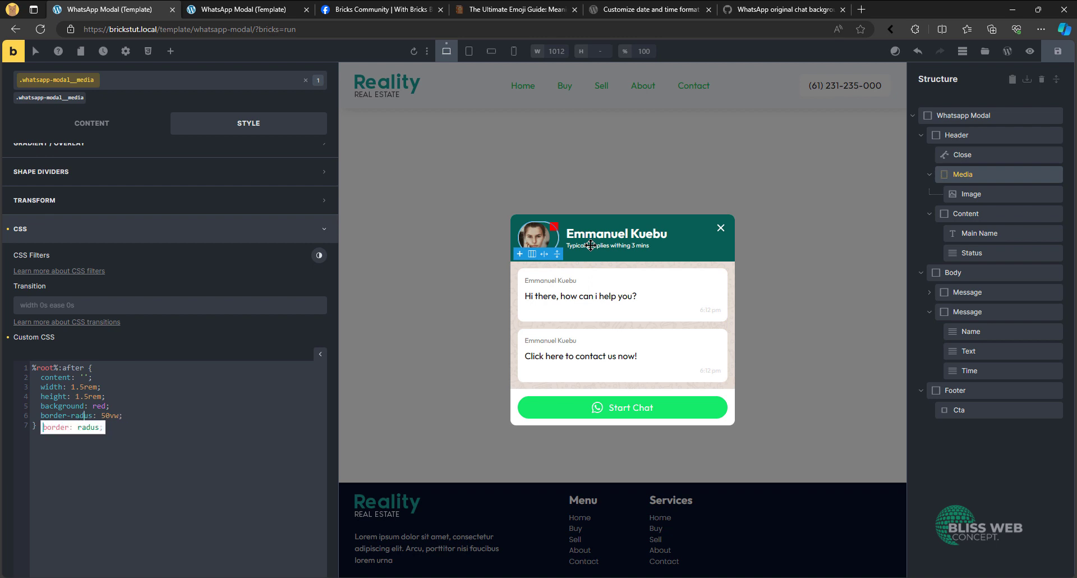
text(i)
key(Right)
key(Right)
key(Right)
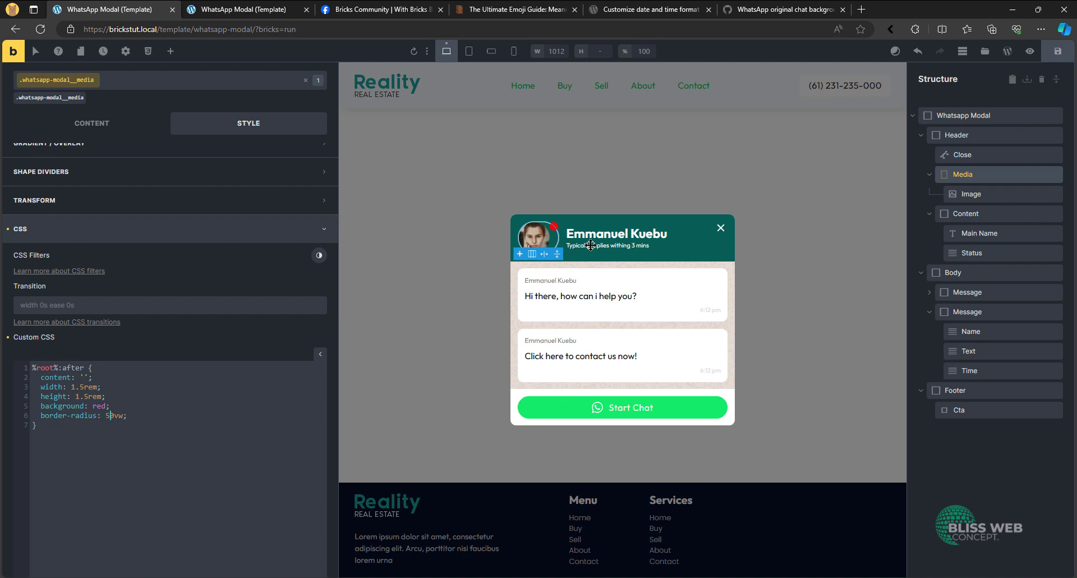
- Add a 2px solid var(--white) border to the Media block's :after element
text(border)
key(Return)
text(2px solid var()
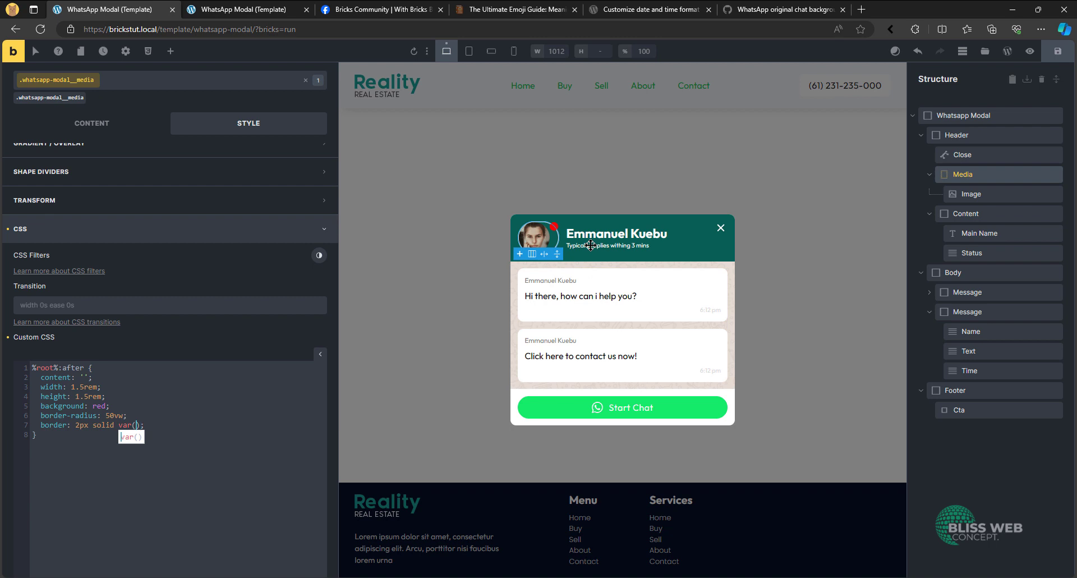
text(--white)
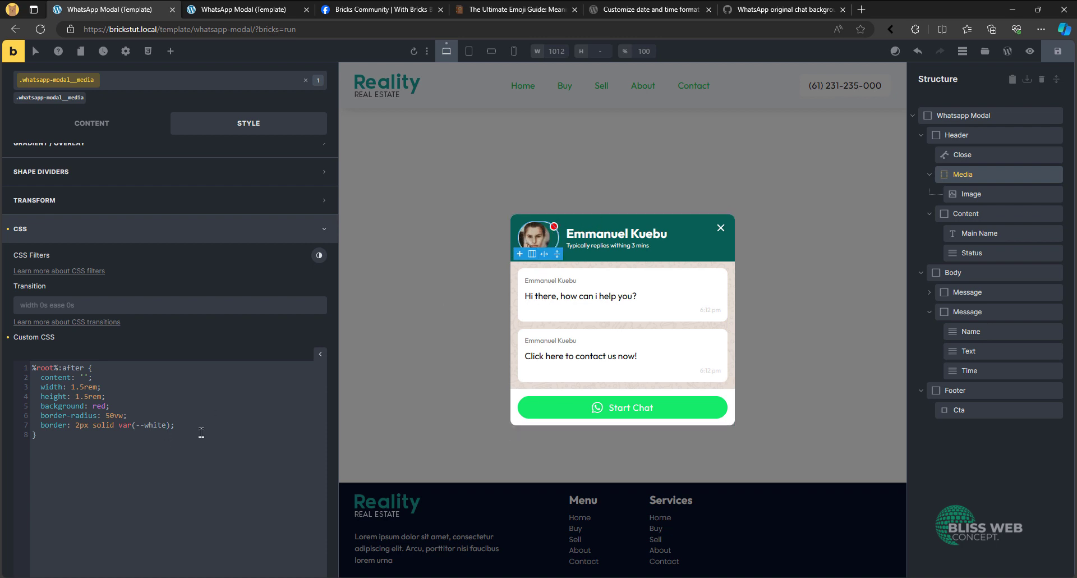
- Set the position of the Media block's :after element to absolute
text(position: inherit;)
key(shift+Left)
key(shift+Left)
key(shift+Left)
text(absolute)
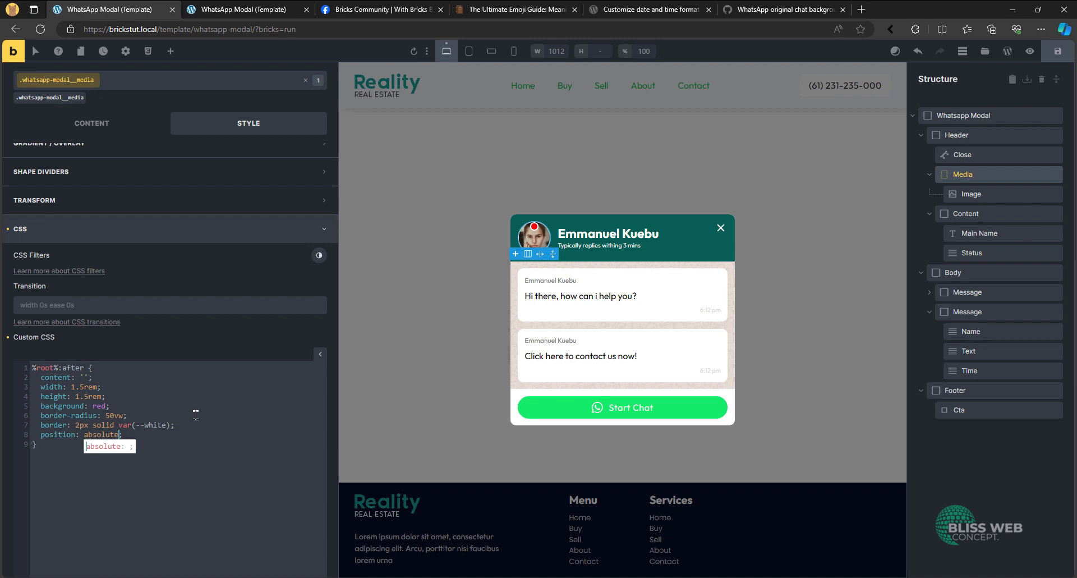
key(Right)
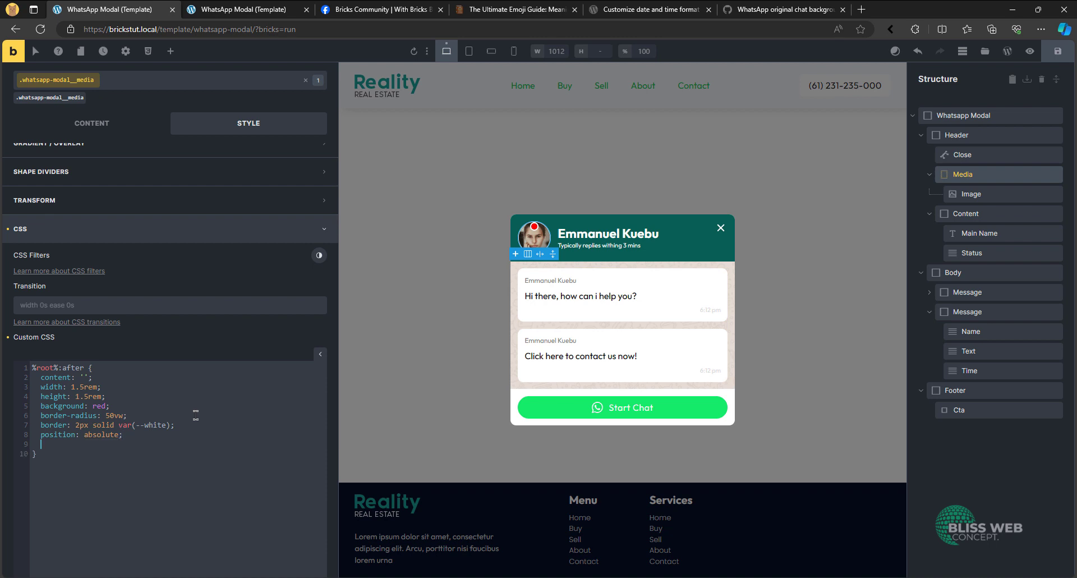
- Anchor the status dot at bottom 0 and right 0 in the :after rule, and check it in preview mode
text(bottom)
key(Return)
text(0;   right)
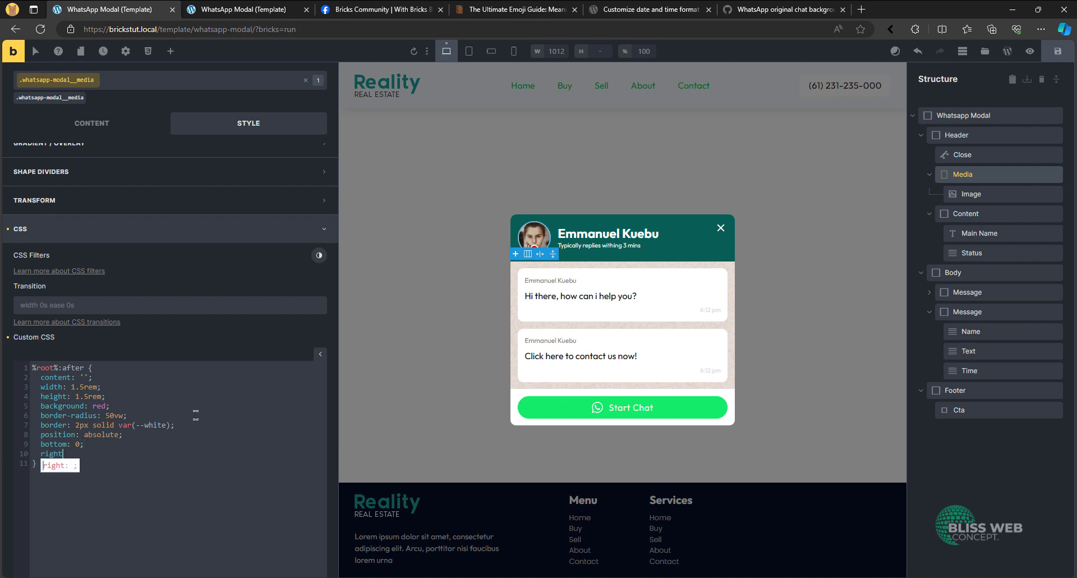
key(Return)
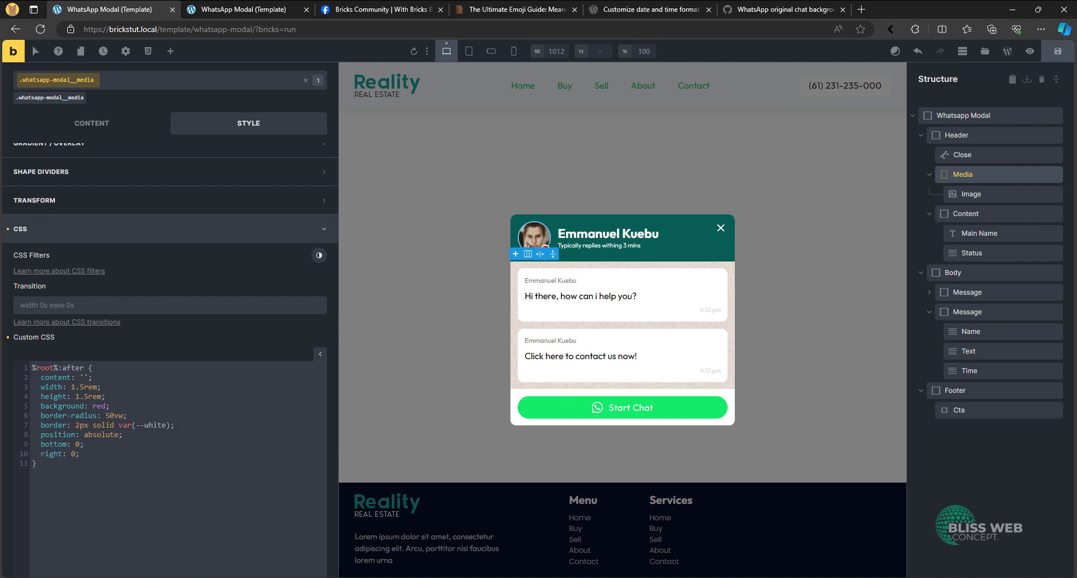
click(1031, 51)
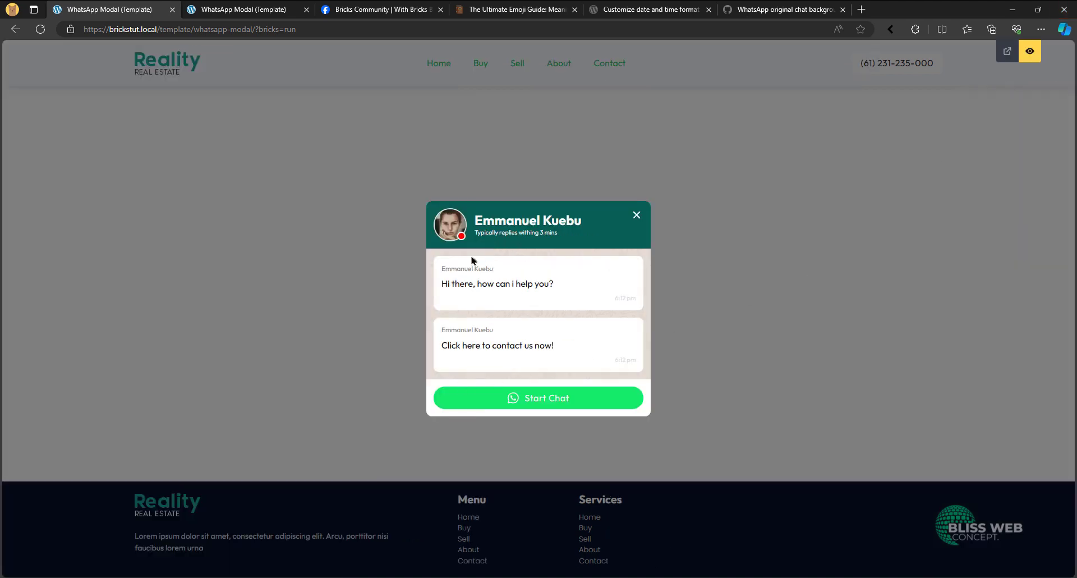
click(1030, 52)
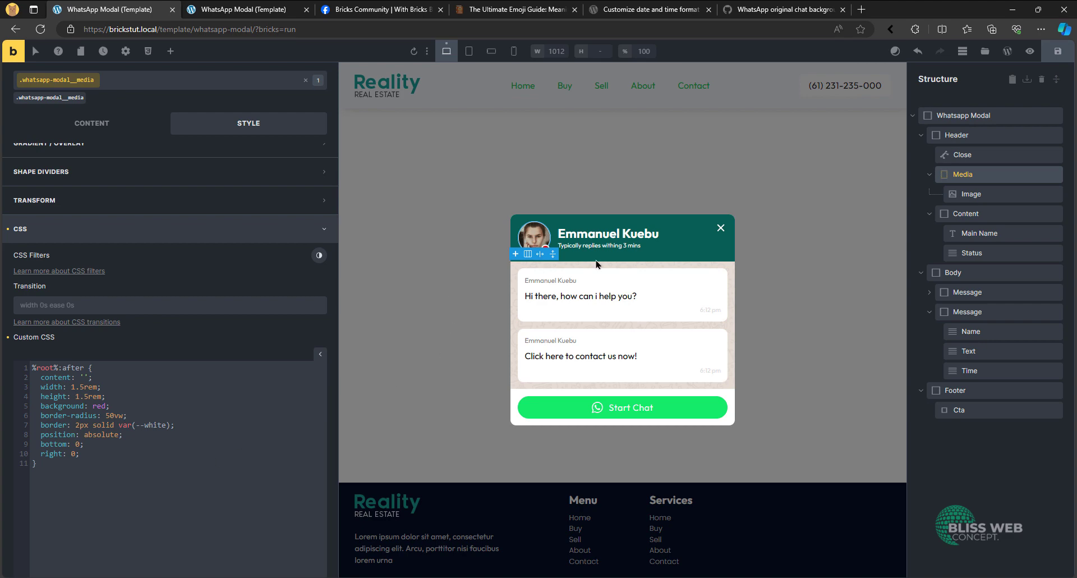
click(1030, 52)
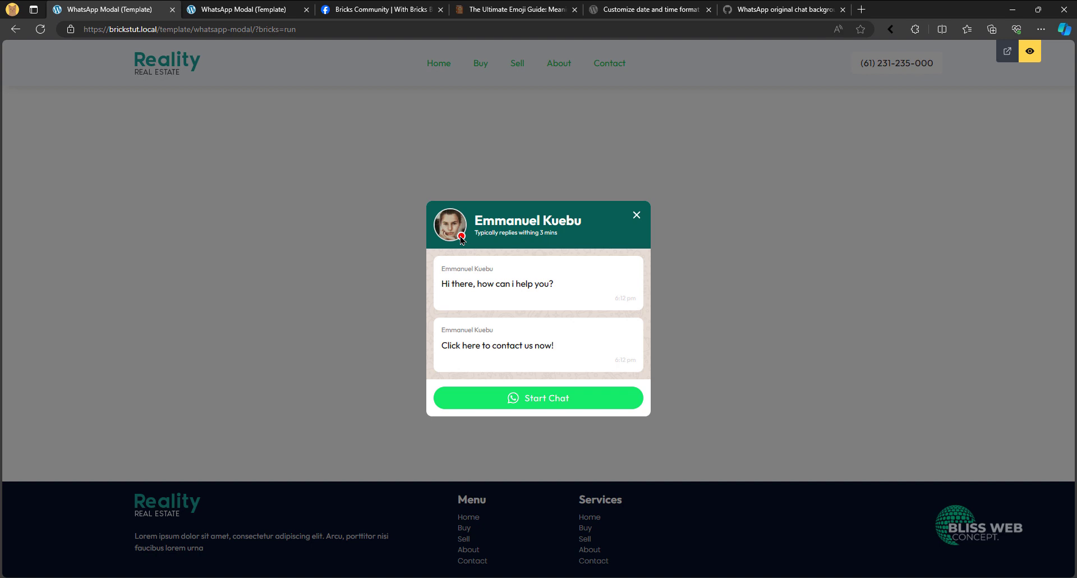
click(1030, 51)
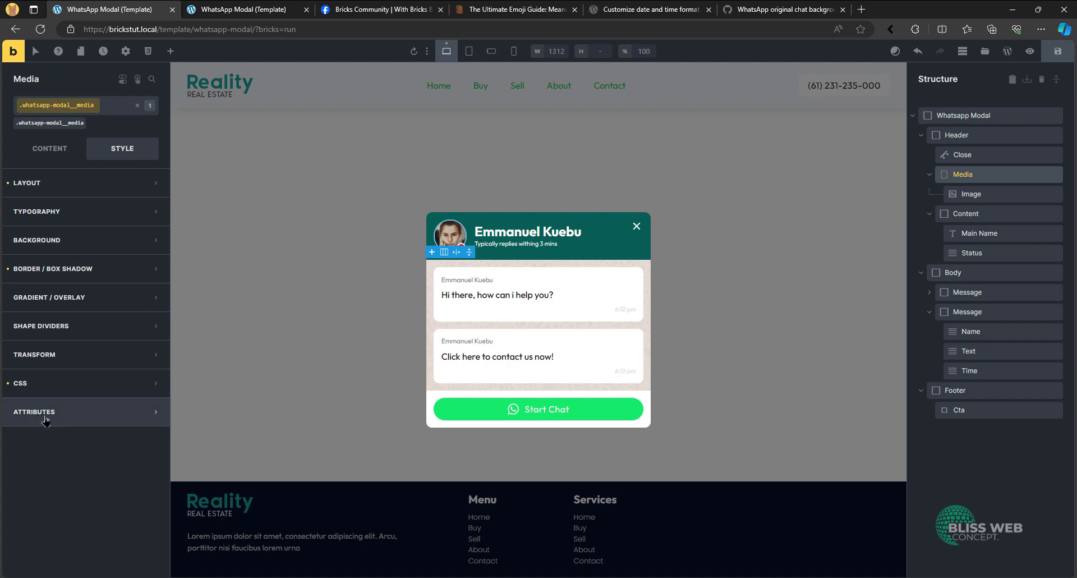
- Change the status dot's background to var(--secondary) in the Media block's custom CSS
click(62, 384)
scroll(141, 460, down, 4)
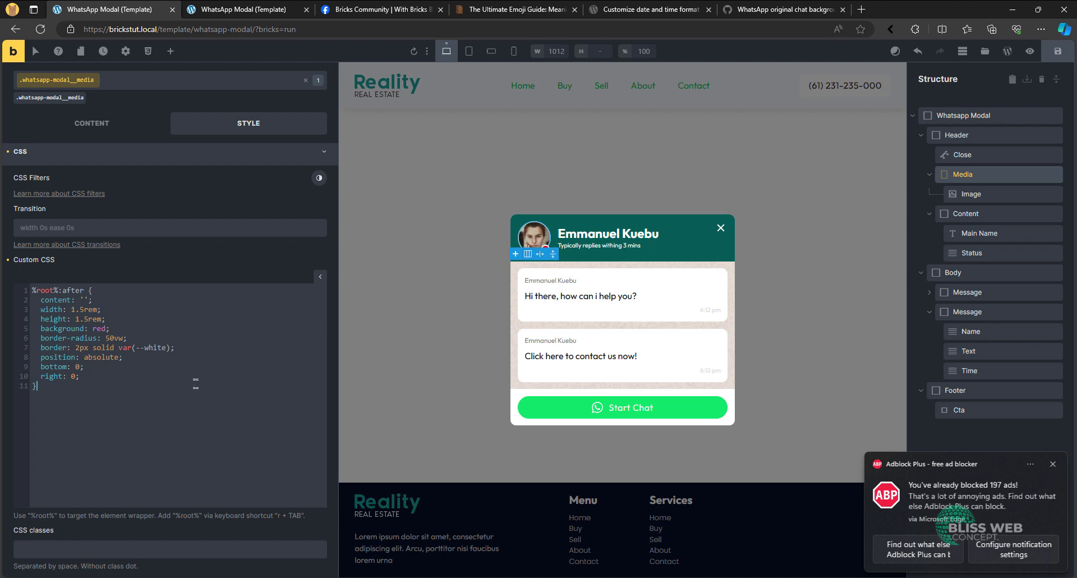
double_click(97, 329)
text(var())
text(--secondary)
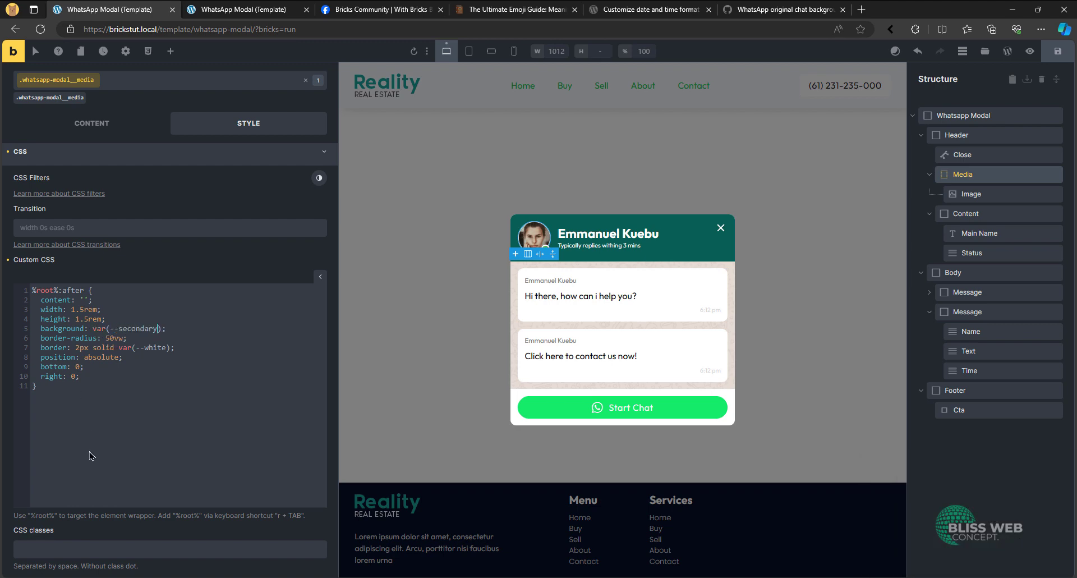
- Check the recoloured status dot in preview mode and save the template
click(1030, 51)
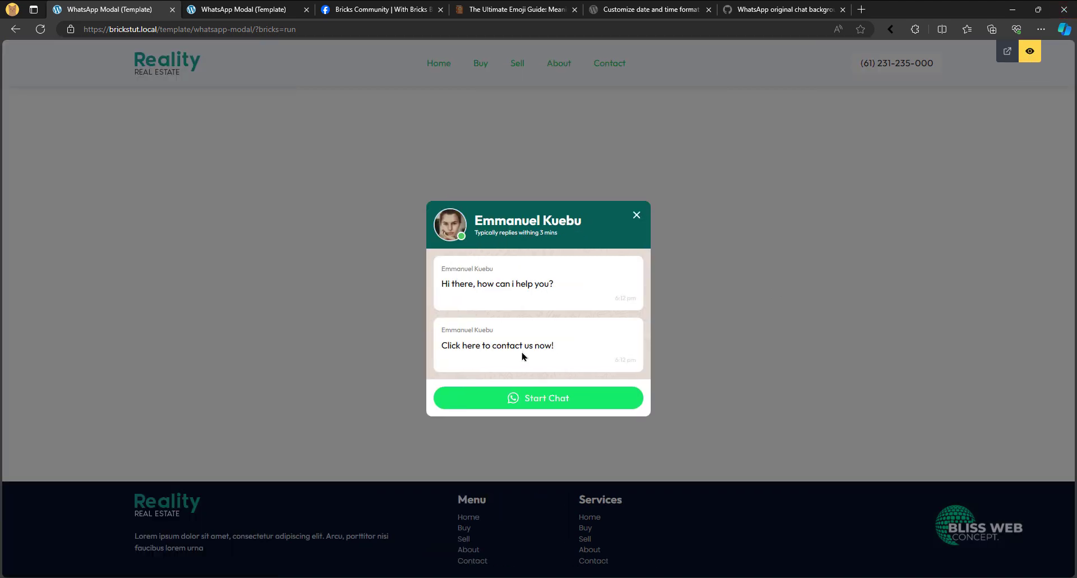
click(1030, 51)
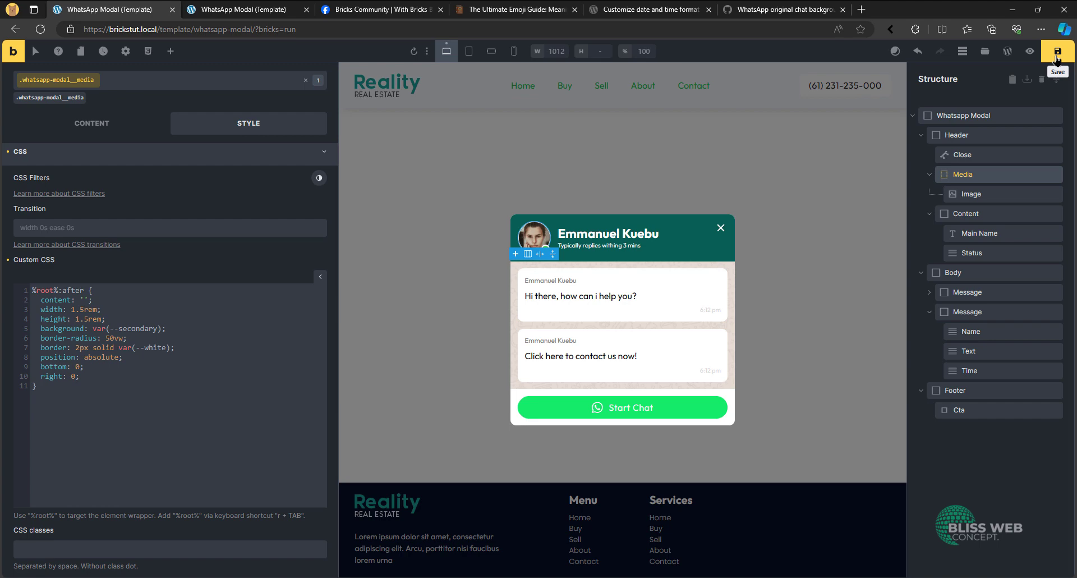
click(1057, 53)
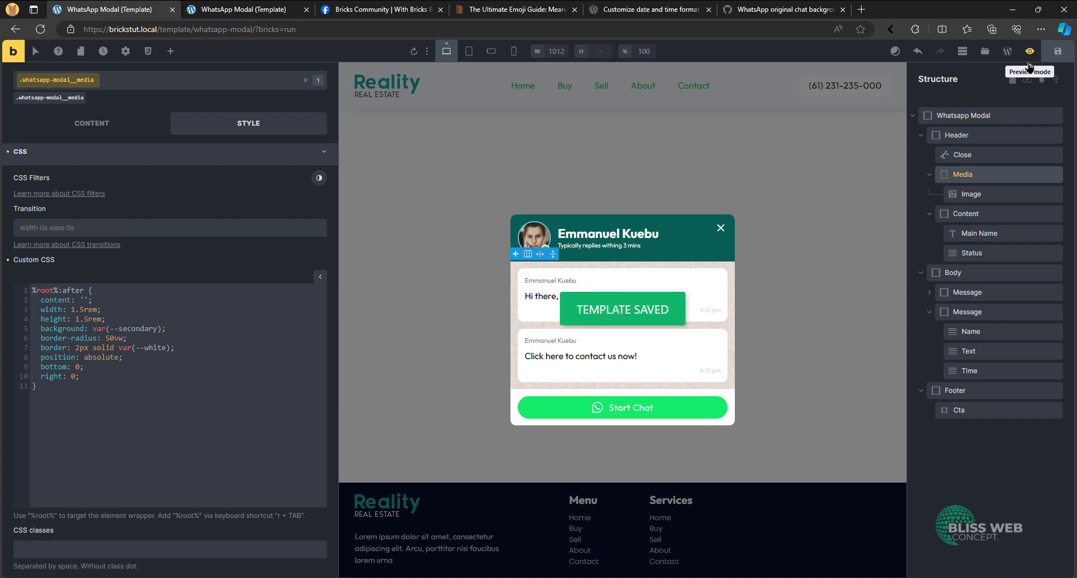
click(1030, 52)
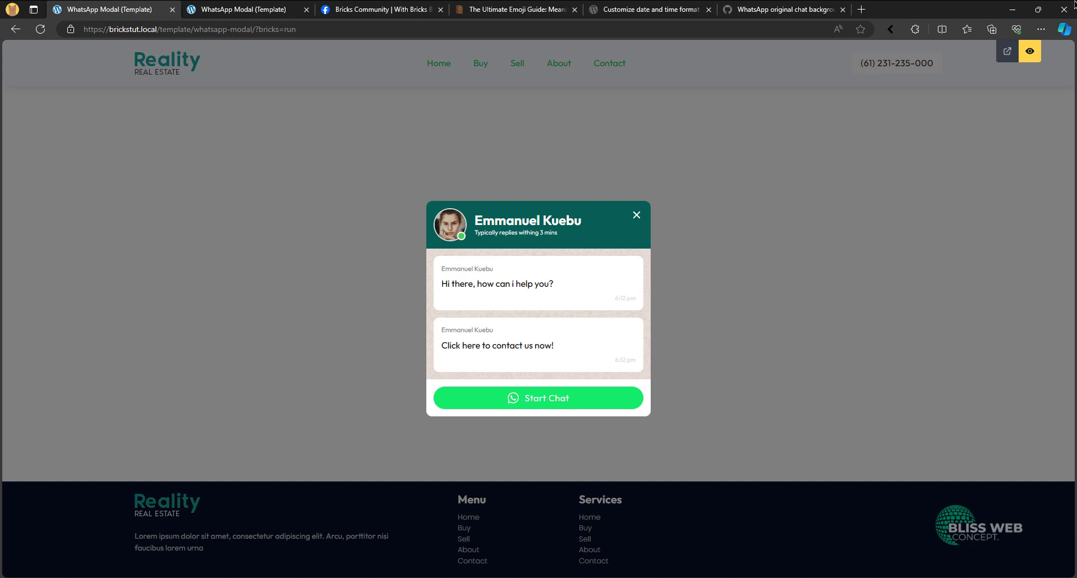
click(1030, 51)
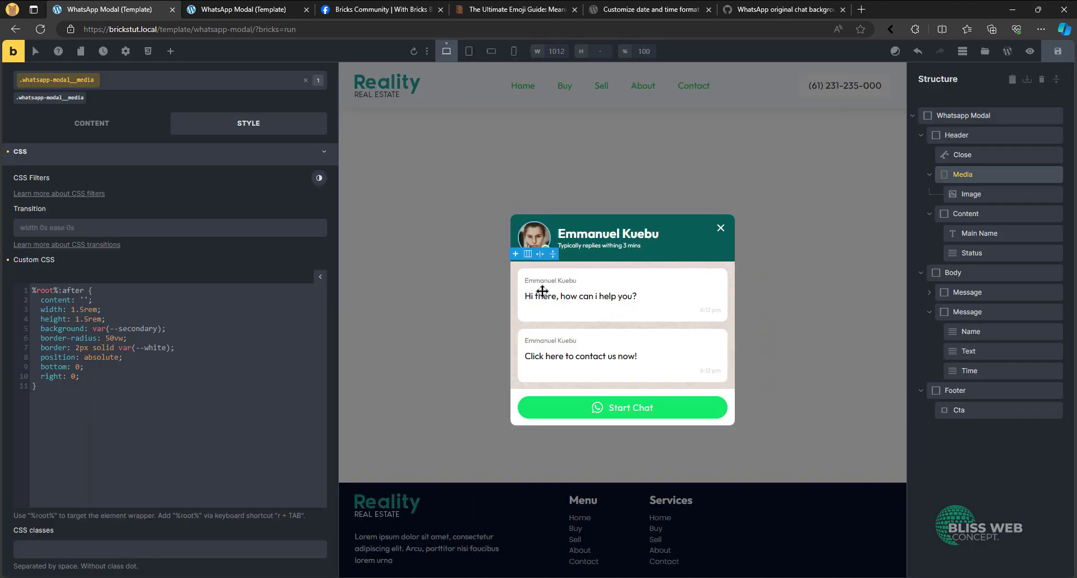
- Set the width of the .whatsapp-modal__message class to fit-content
click(712, 281)
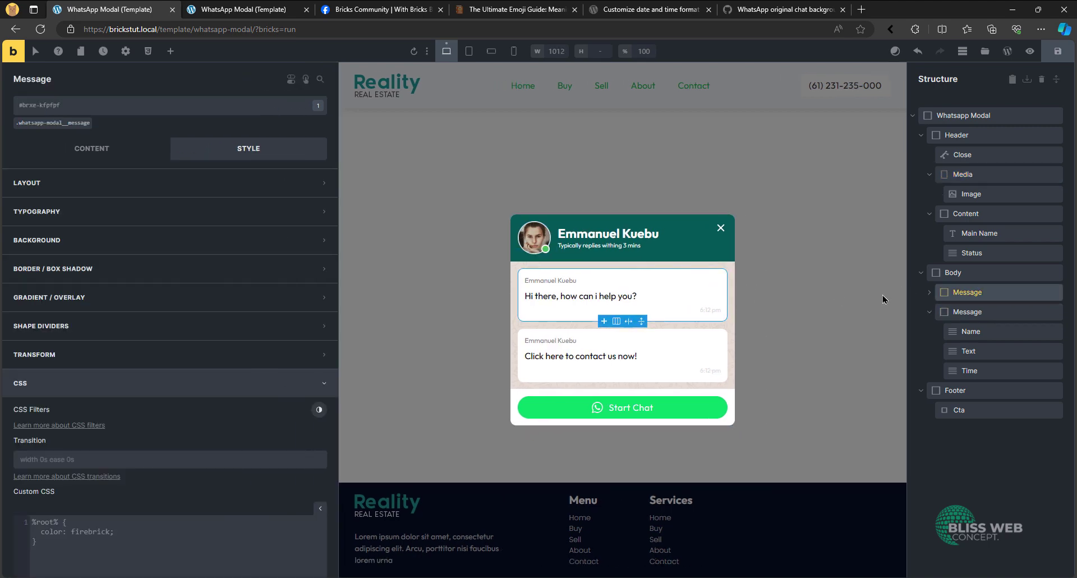
click(51, 123)
click(69, 188)
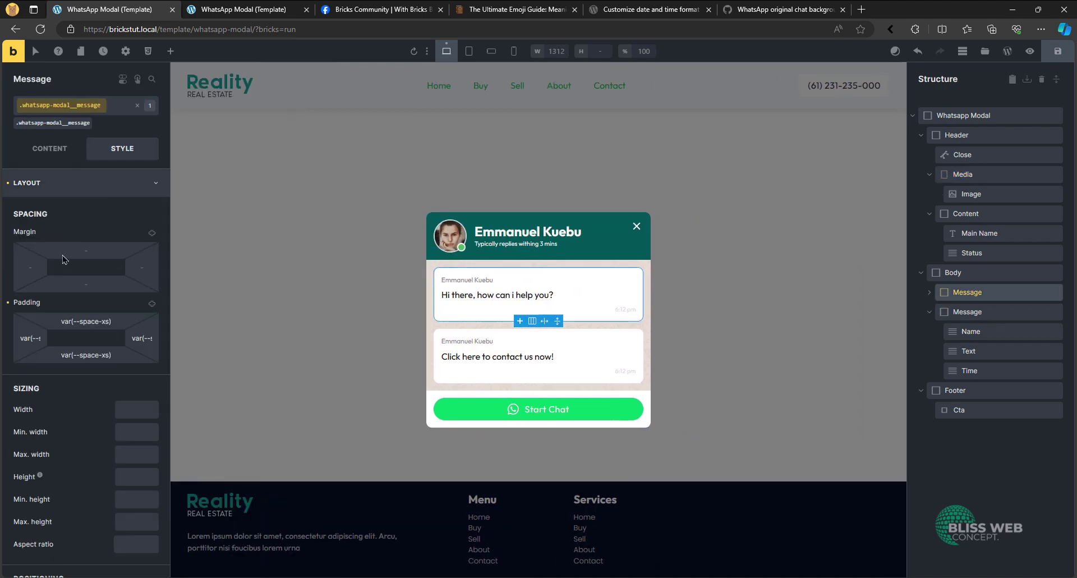
scroll(85, 308, down, 5)
click(140, 256)
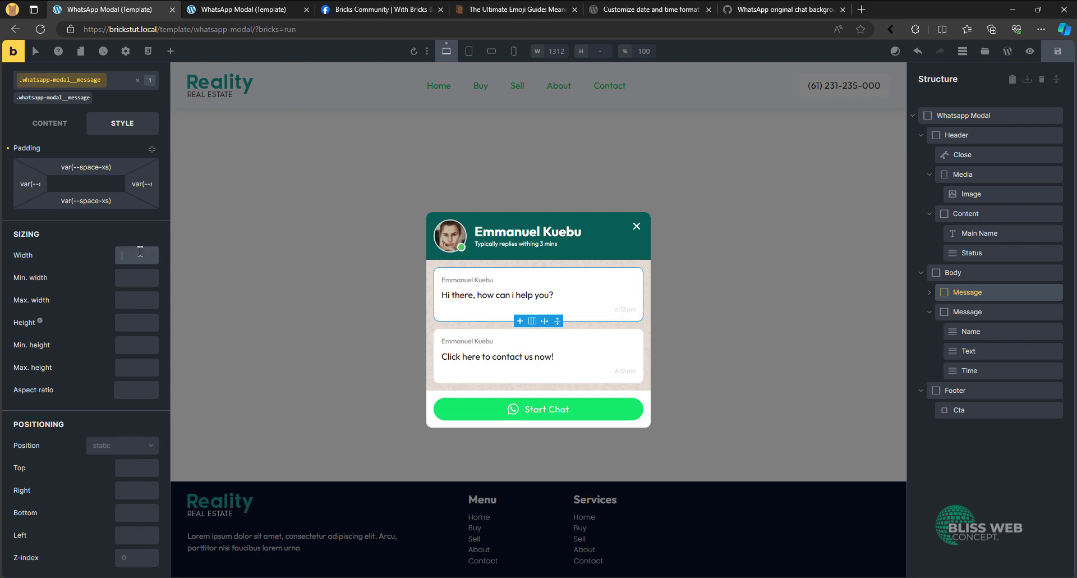
text(fit-content)
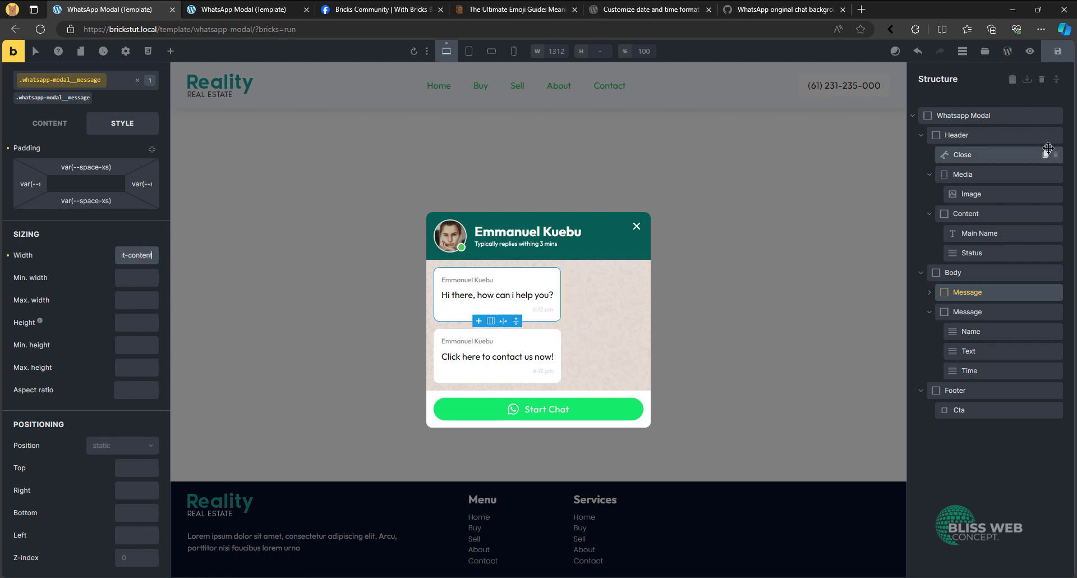
- Insert a <br> before "how can i help you?" in the first message's text, save the template and check it in preview mode
click(498, 297)
click(54, 152)
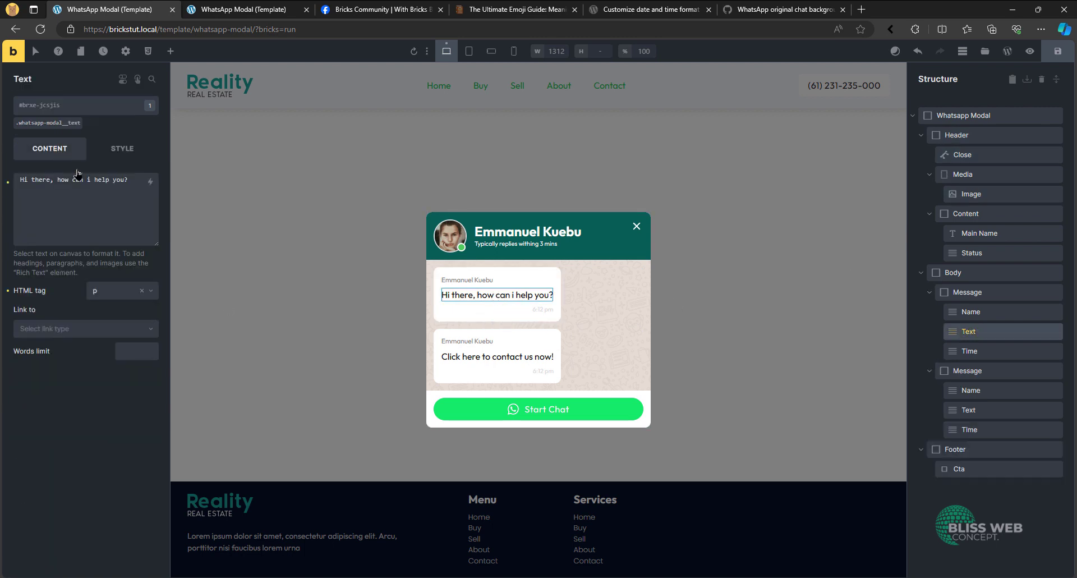
click(54, 183)
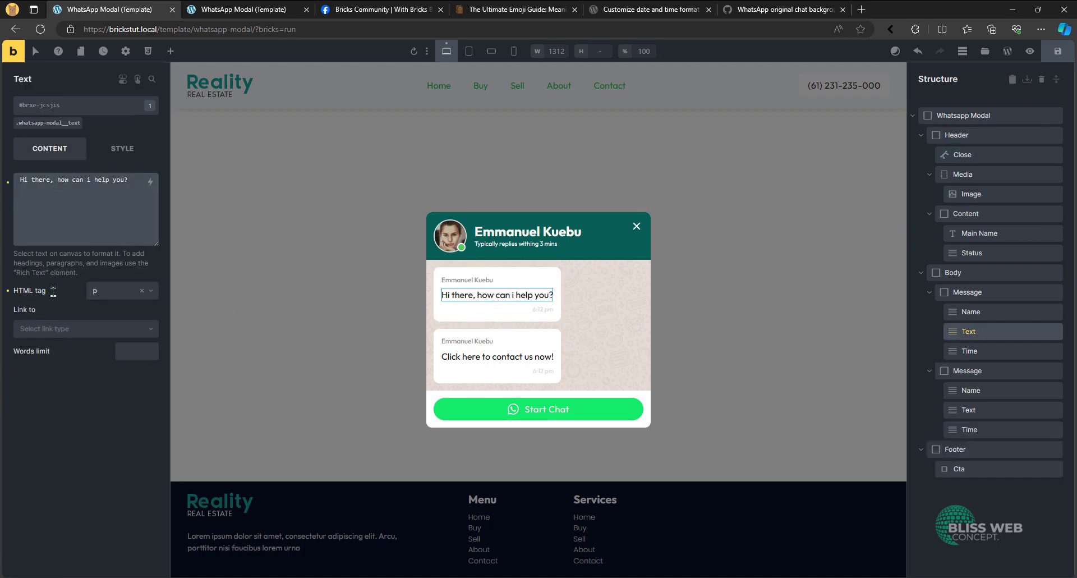
text(<br>)
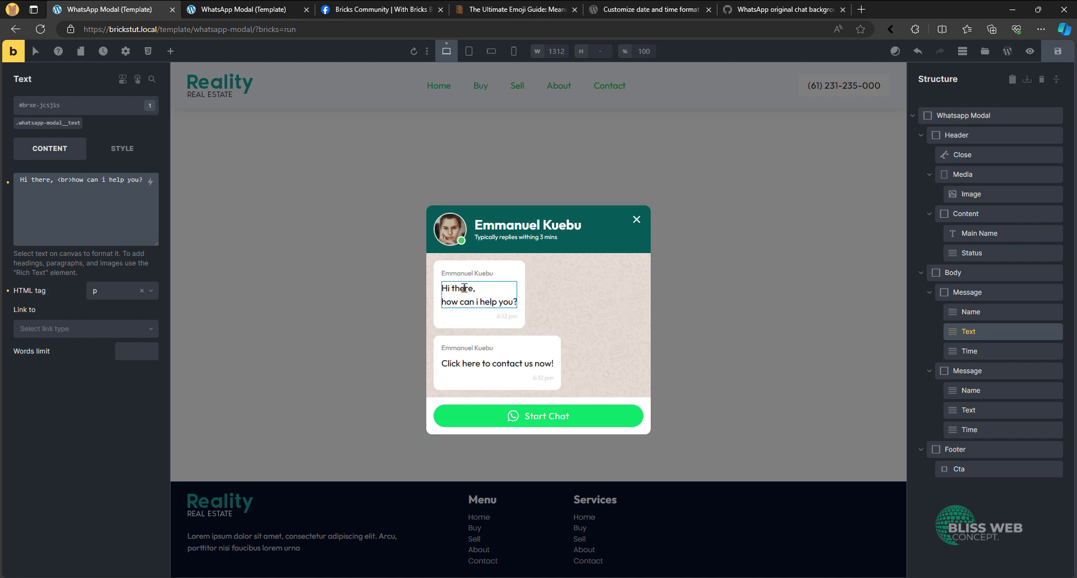
click(1057, 51)
click(1030, 52)
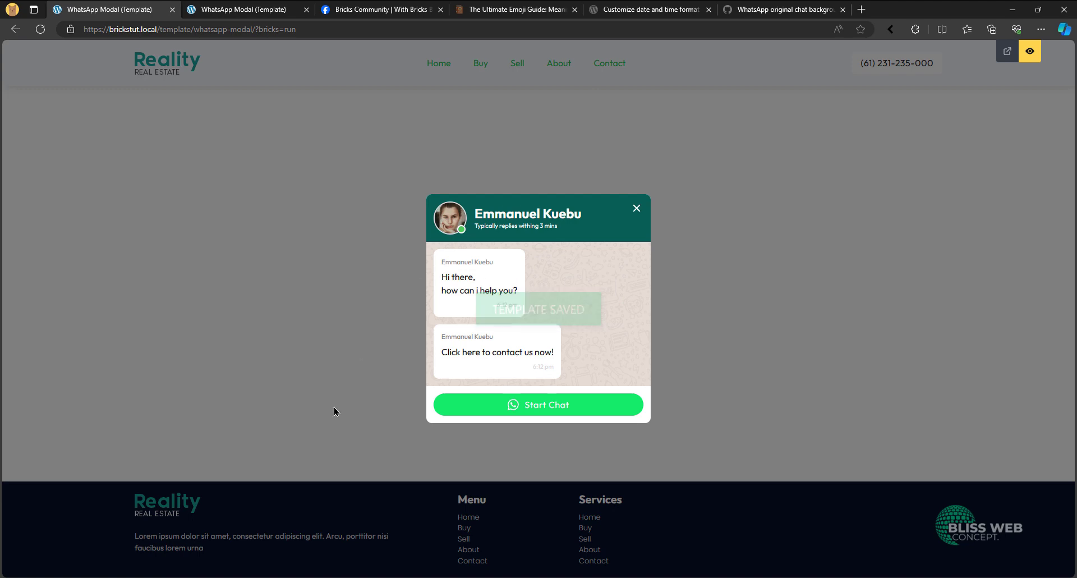
- Compare the modal with the reference WhatsApp widget in the Bricks Community Facebook post, and return to the template editor
click(363, 8)
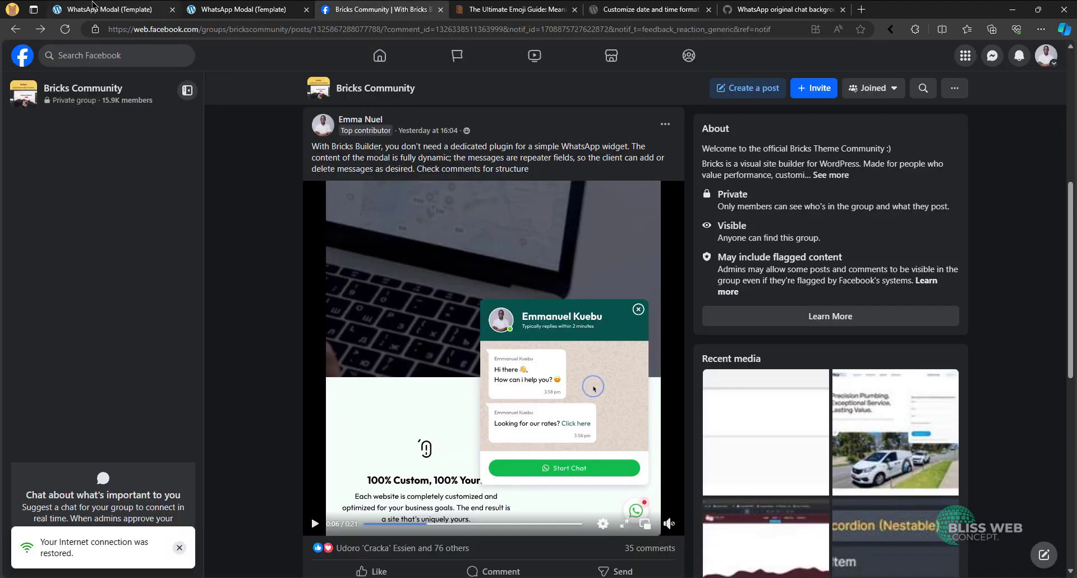
mouse_move(92, 6)
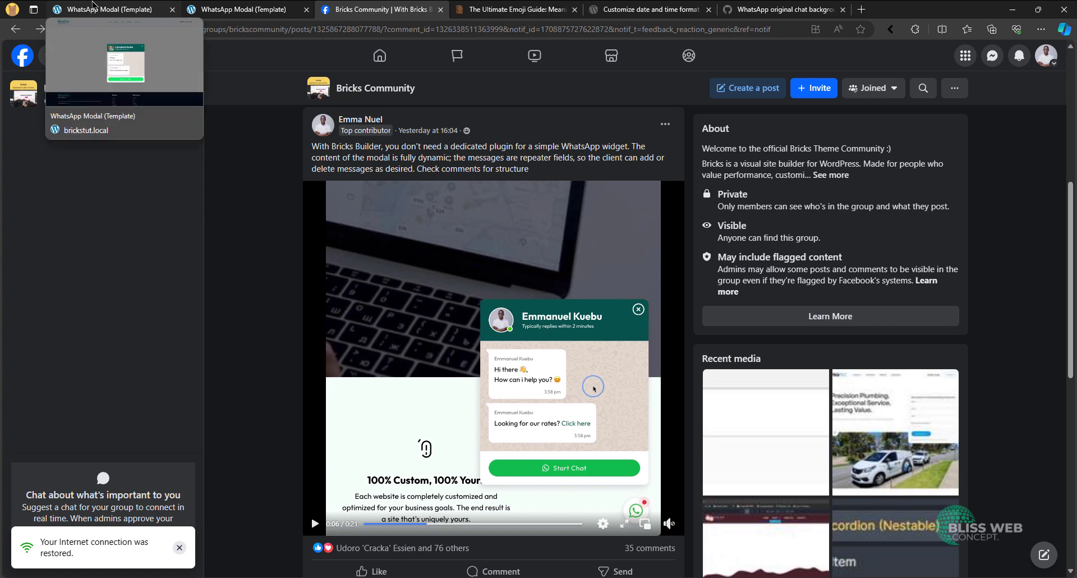
click(93, 5)
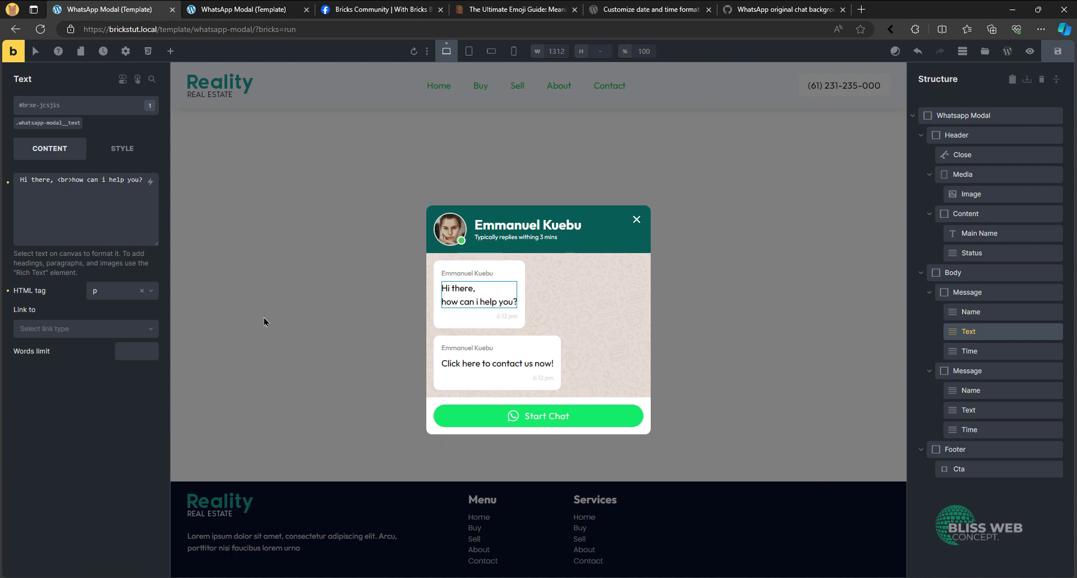
- Align the popup to the end of both the main axis and the cross axis in the template's popup settings
click(125, 51)
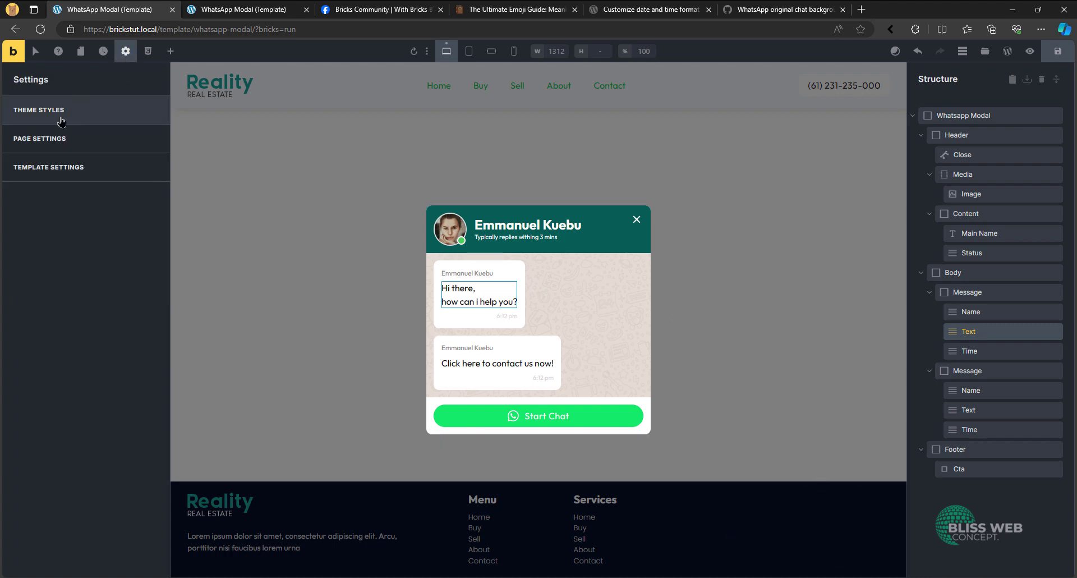
click(60, 167)
click(60, 112)
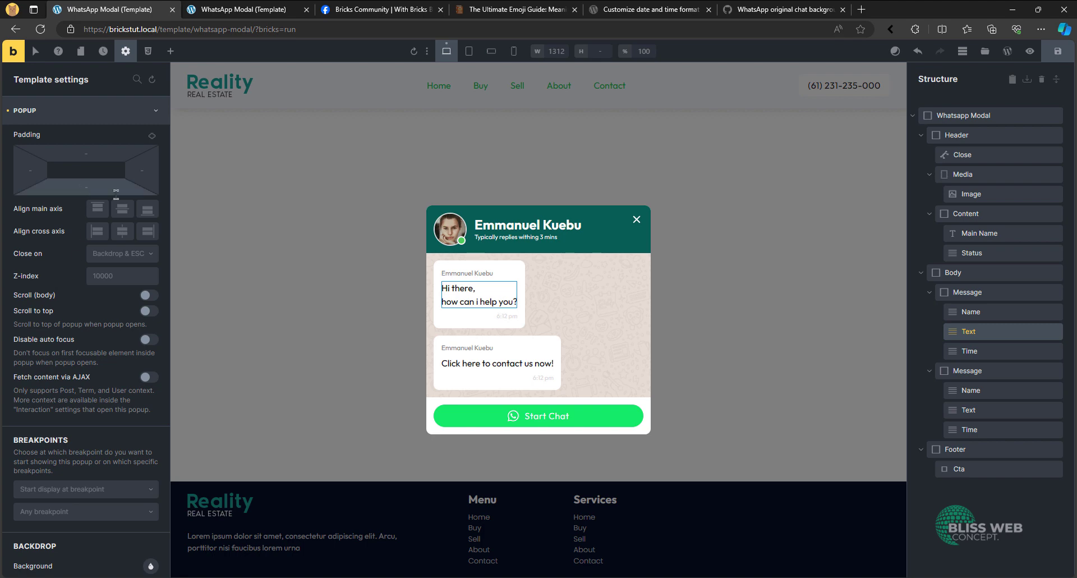
click(79, 188)
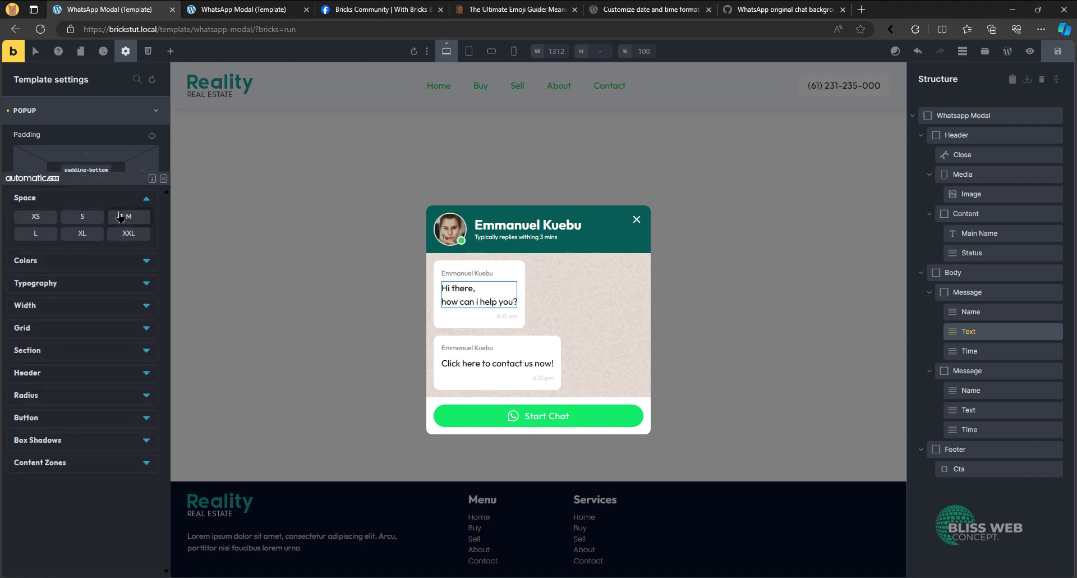
click(164, 178)
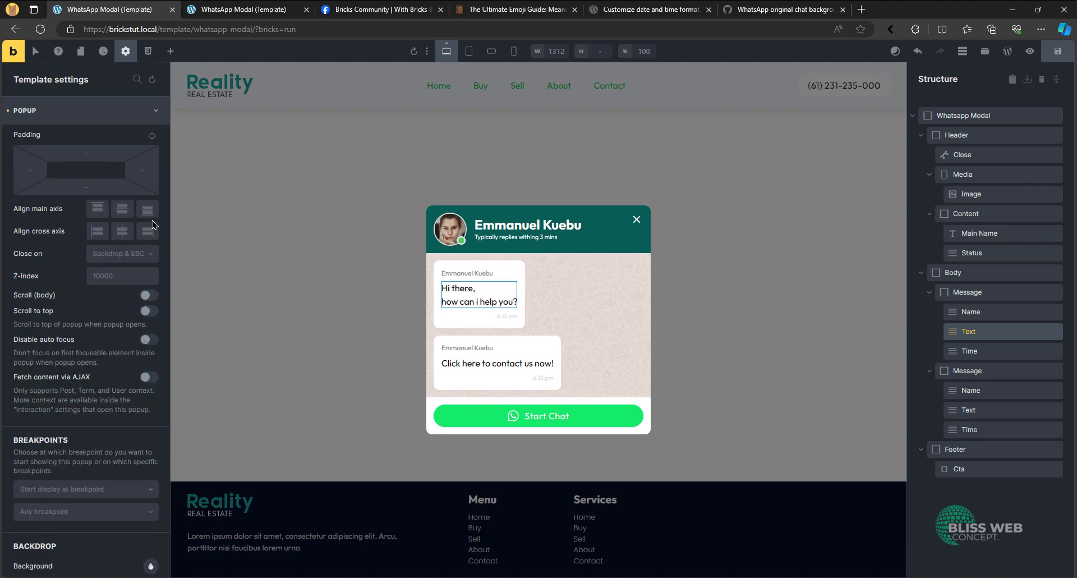
click(150, 213)
click(148, 232)
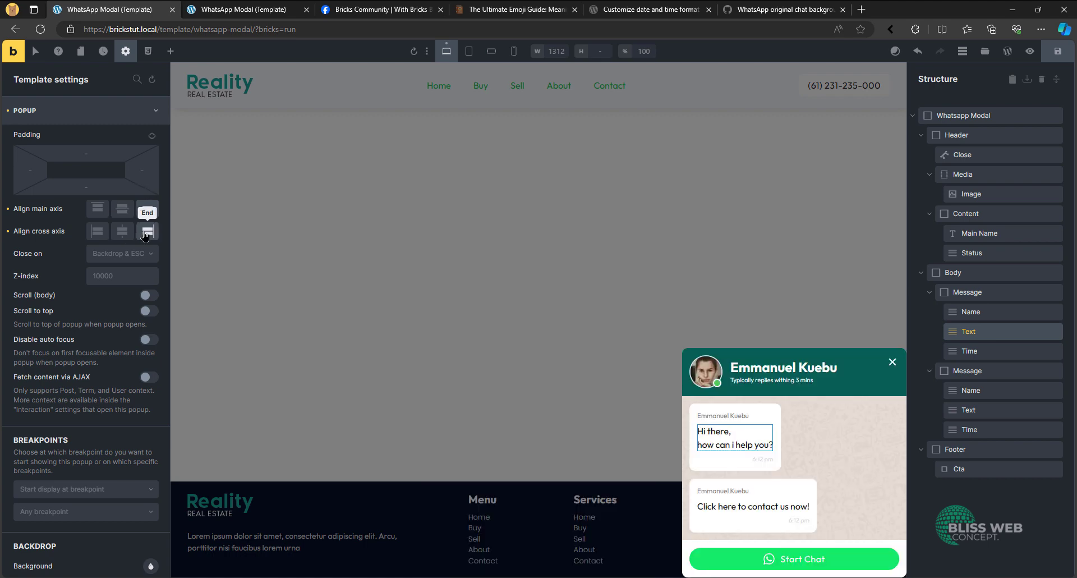
- Set the popup's bottom padding to var(--space-xl) and its right padding to var(--space-m)
click(86, 187)
click(82, 234)
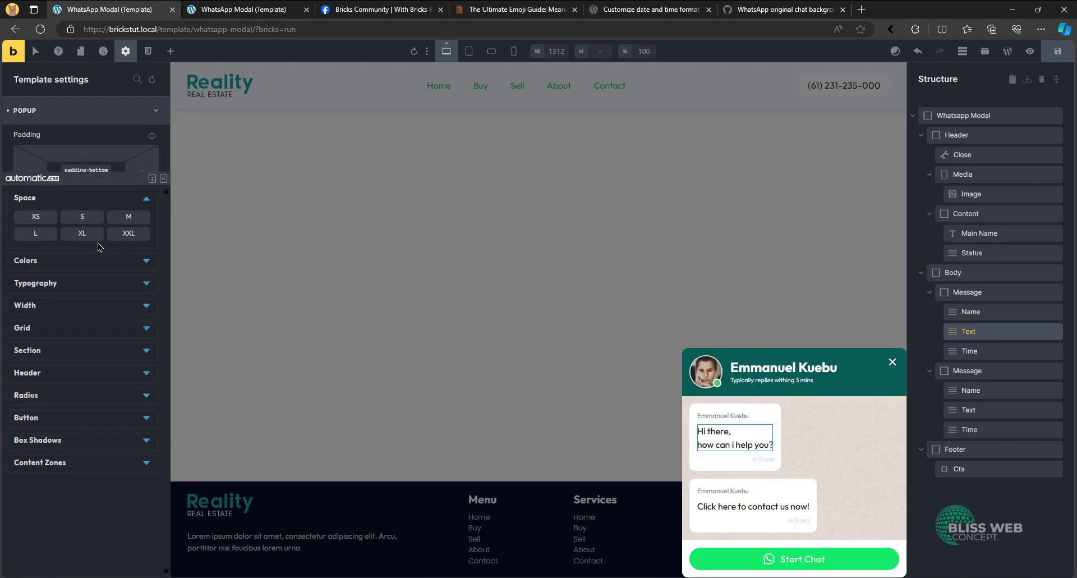
click(82, 234)
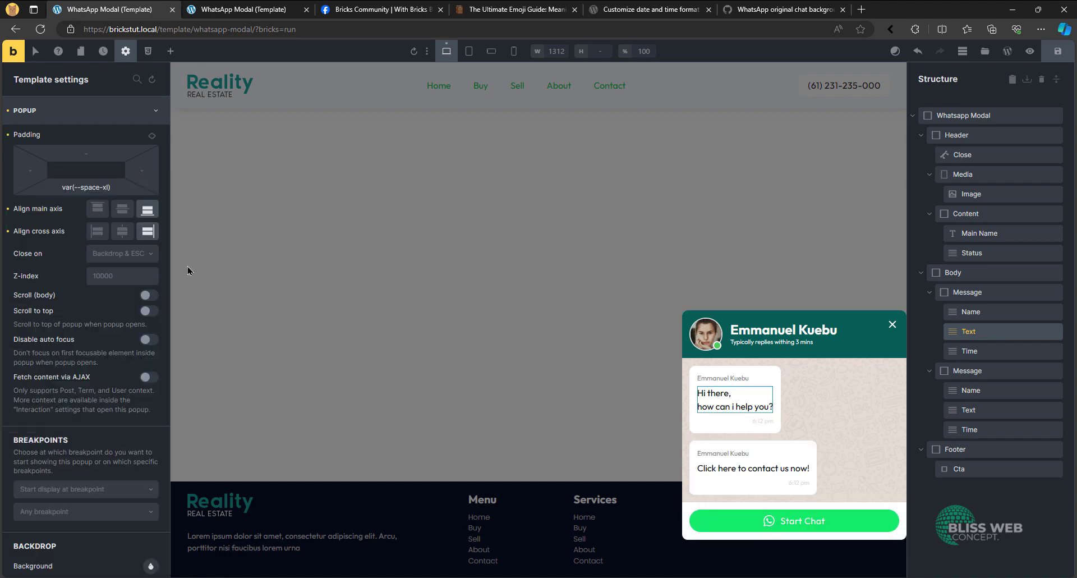
click(147, 169)
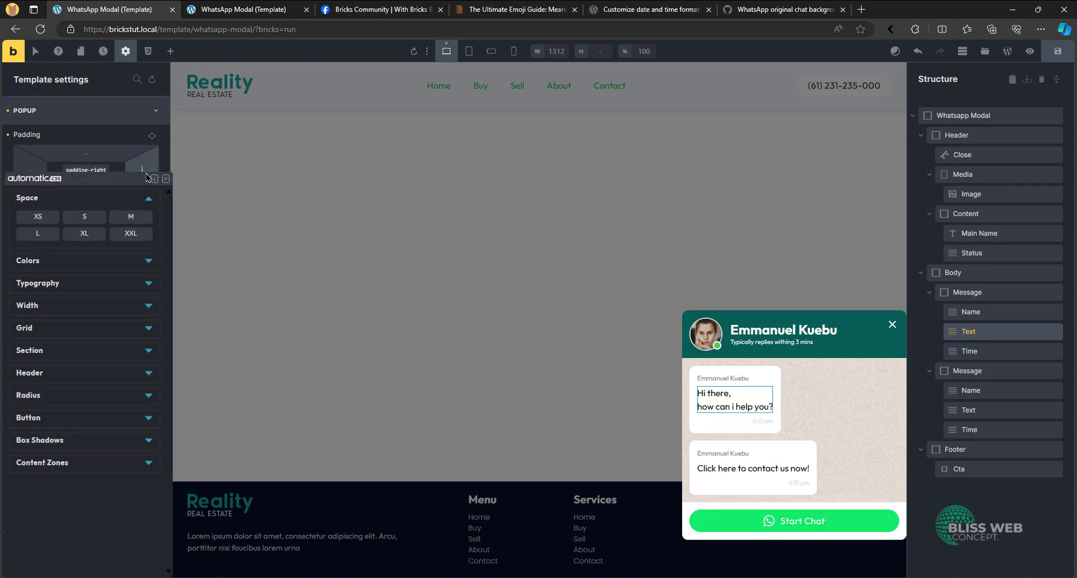
click(139, 221)
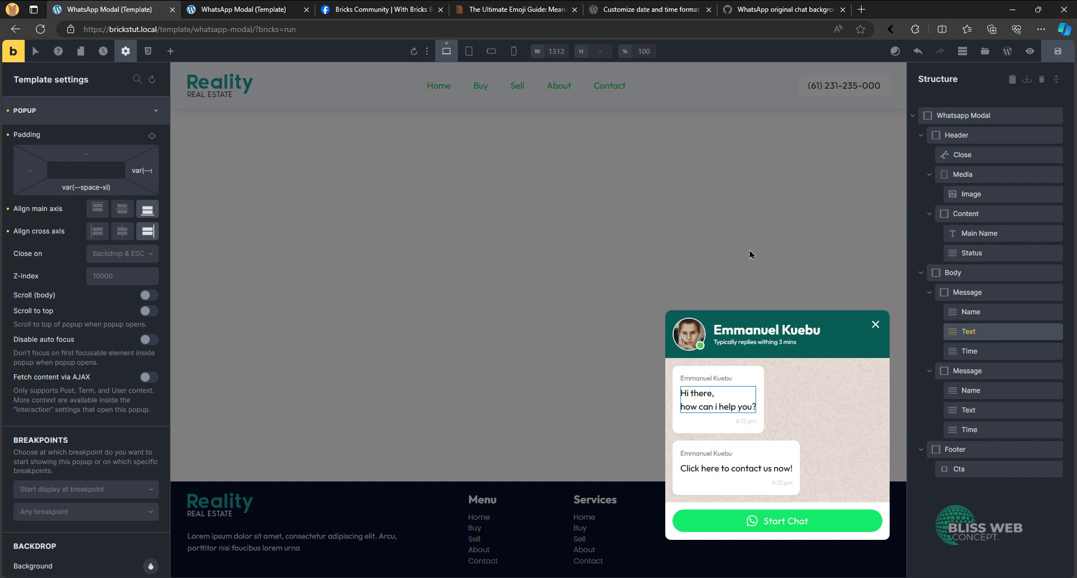
- Add a template condition that shows the popup on the entire website, and save the template
click(37, 121)
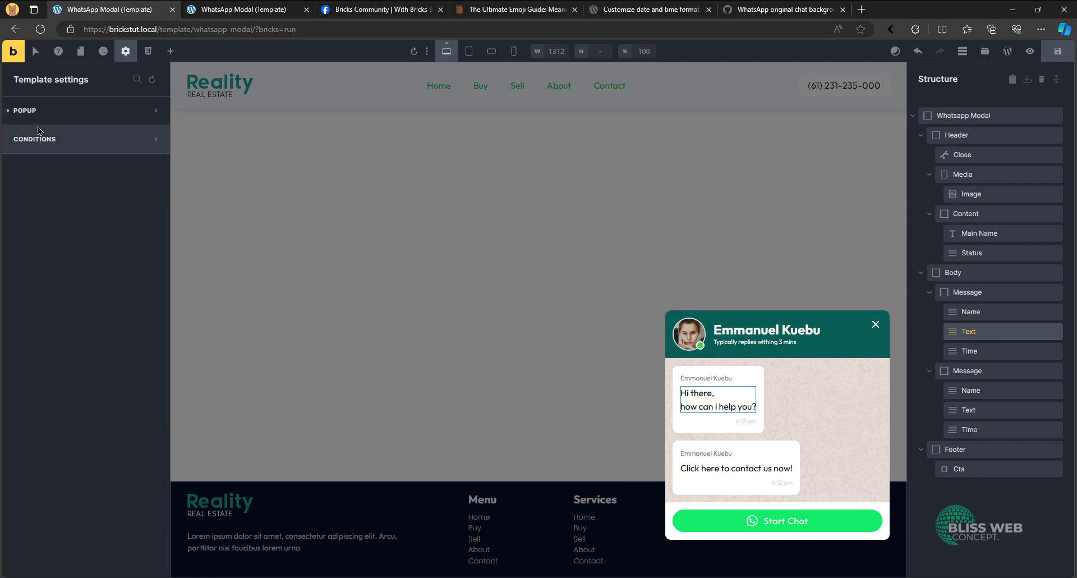
click(69, 150)
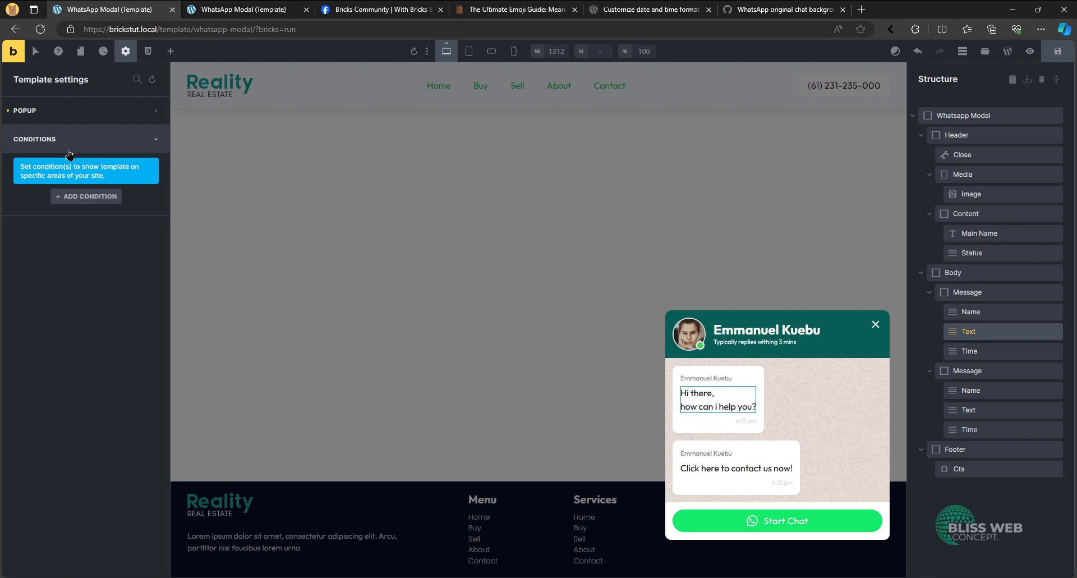
click(75, 201)
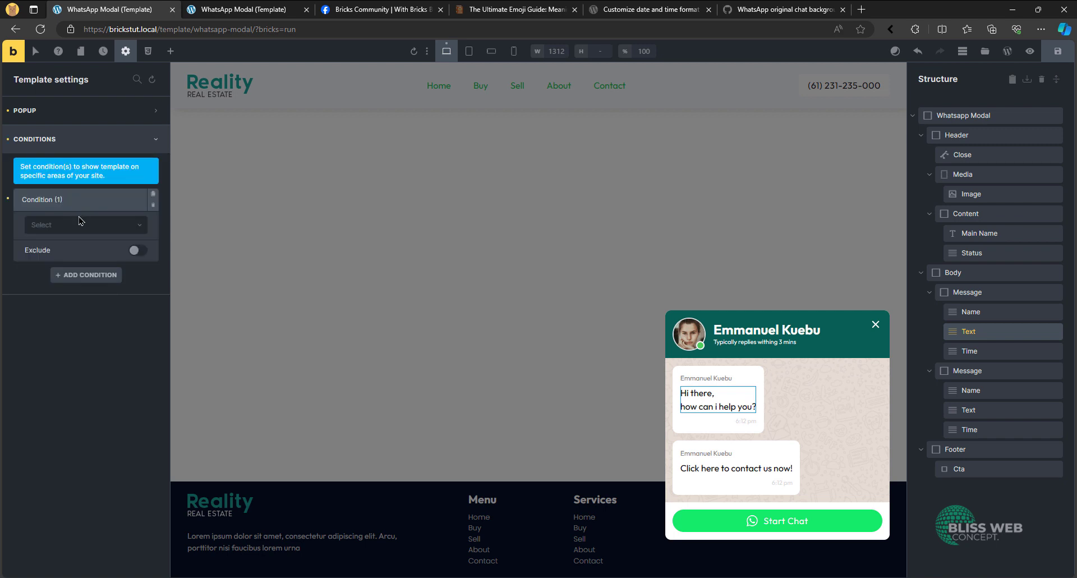
click(81, 223)
click(80, 242)
click(1057, 51)
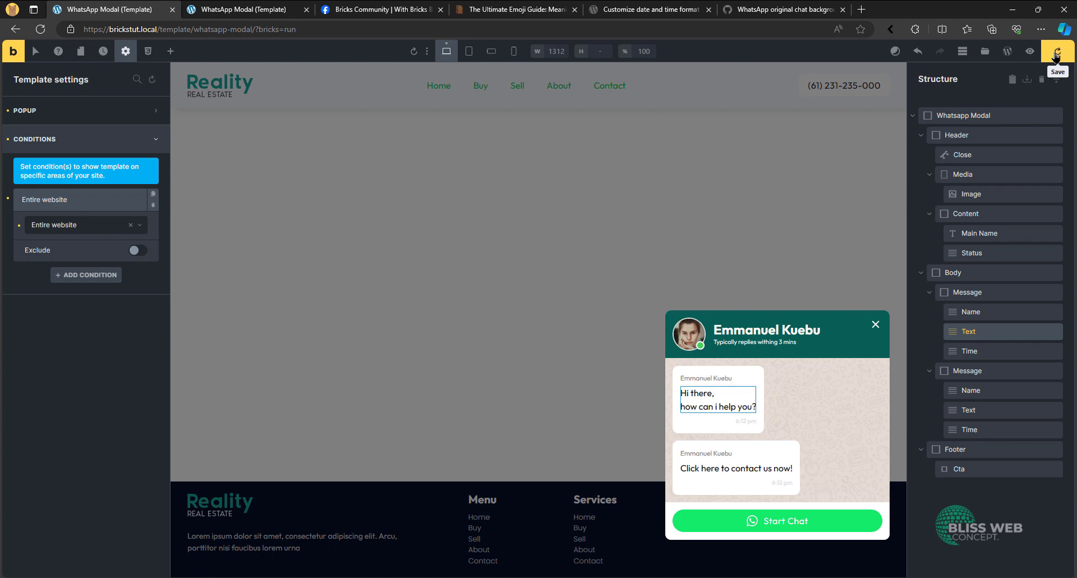
- Open the site's home page at brickstut.local in the template preview's browser tab
click(84, 110)
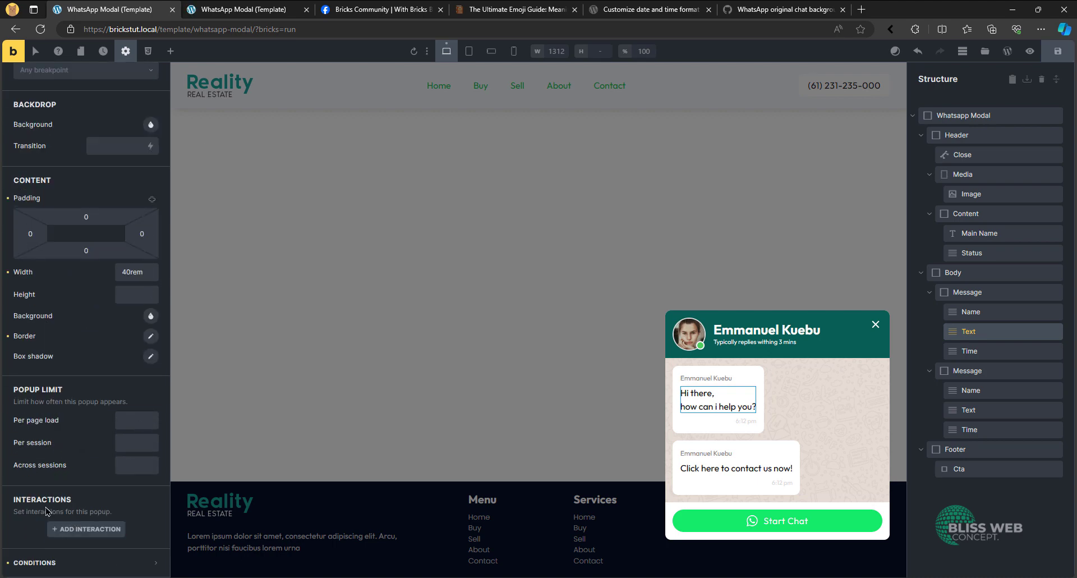
click(247, 5)
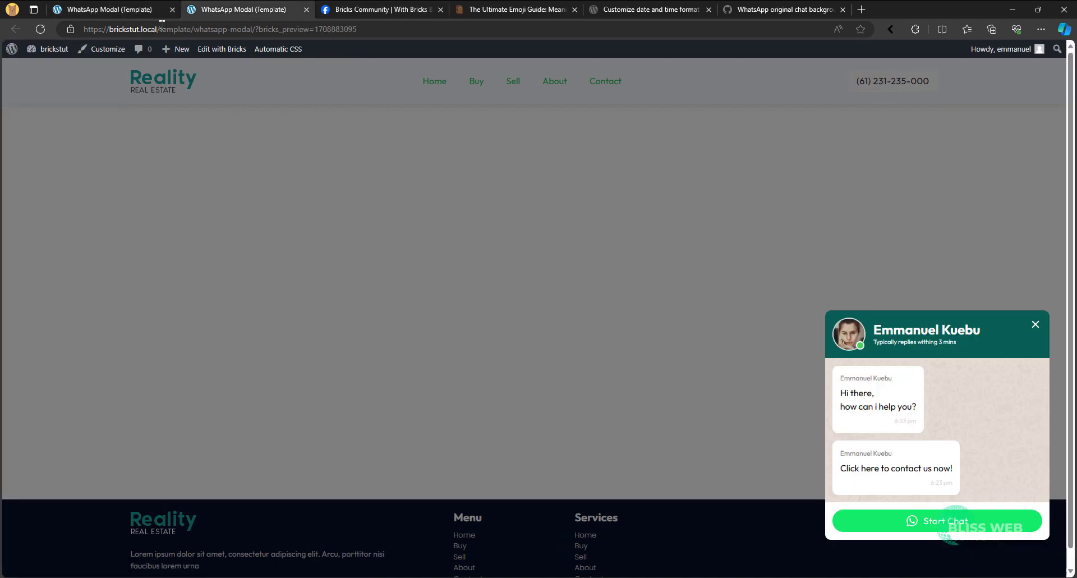
drag(160, 28, 804, 8)
key(BackSpace)
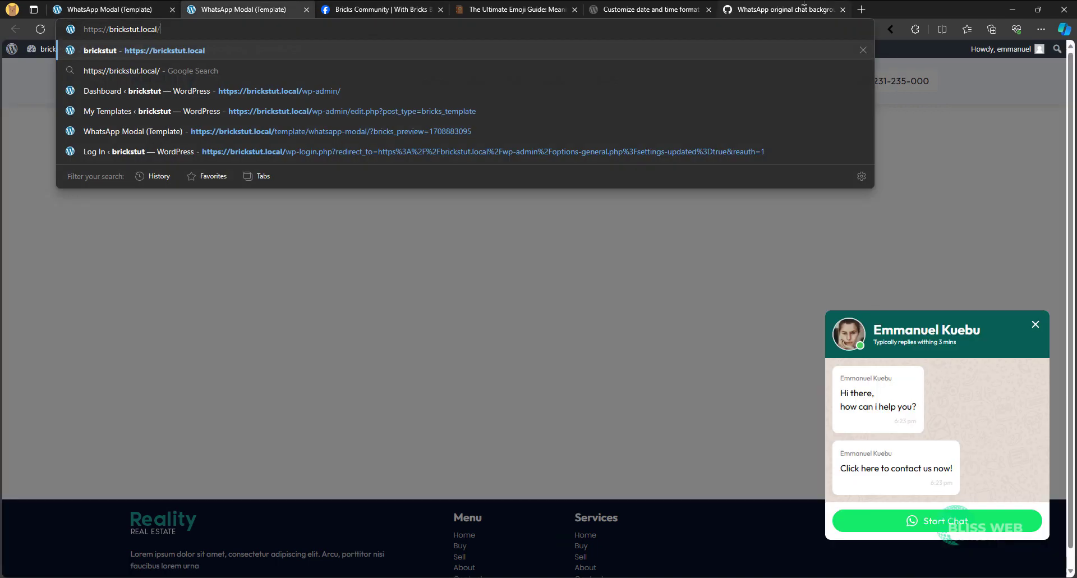
key(Return)
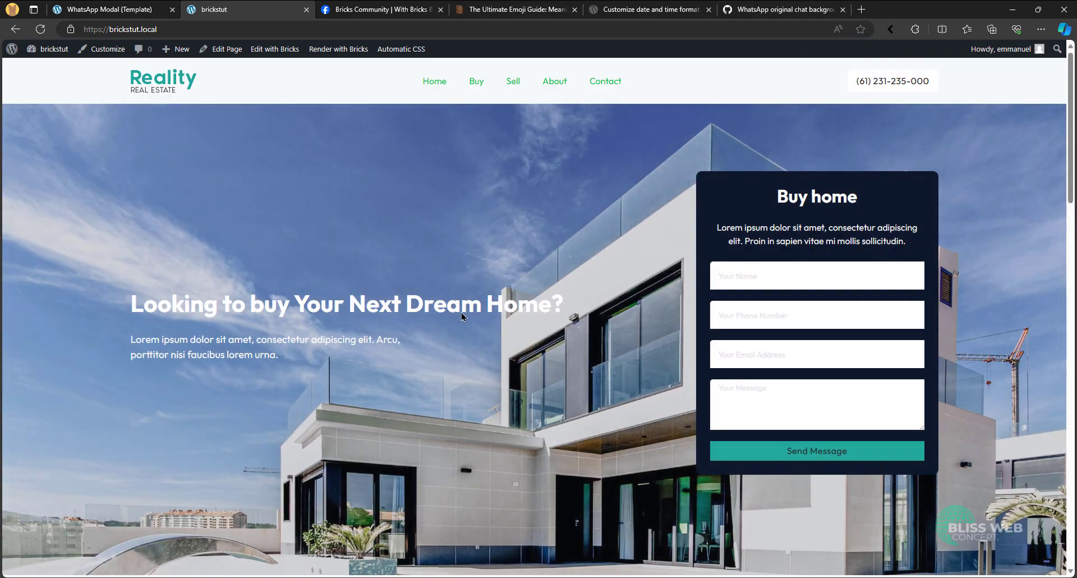
- Inspect the home page and change the hide class on the brxe-popup-70 div to show
right_click(427, 213)
click(461, 478)
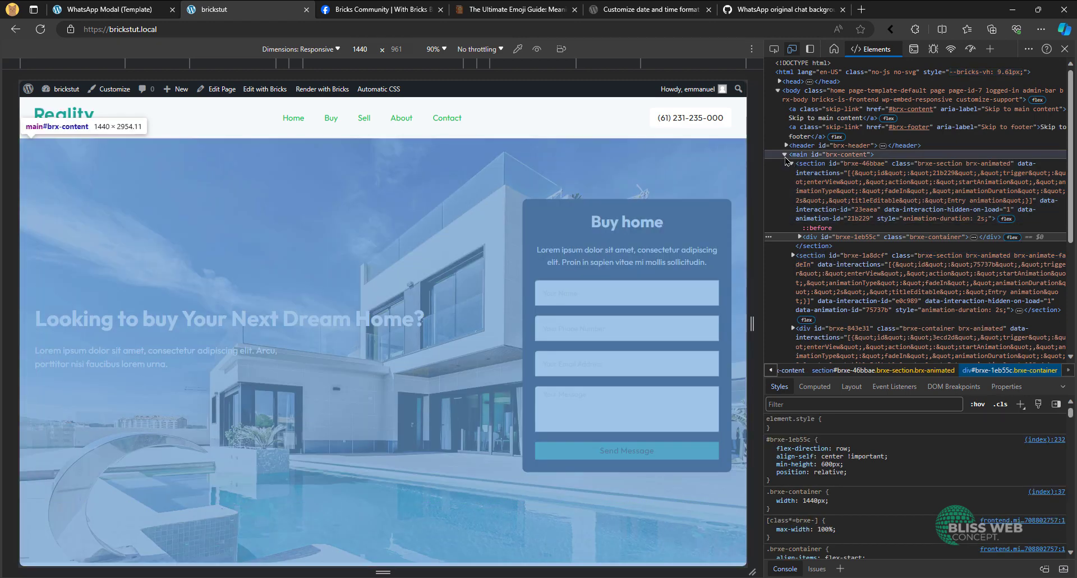
click(785, 154)
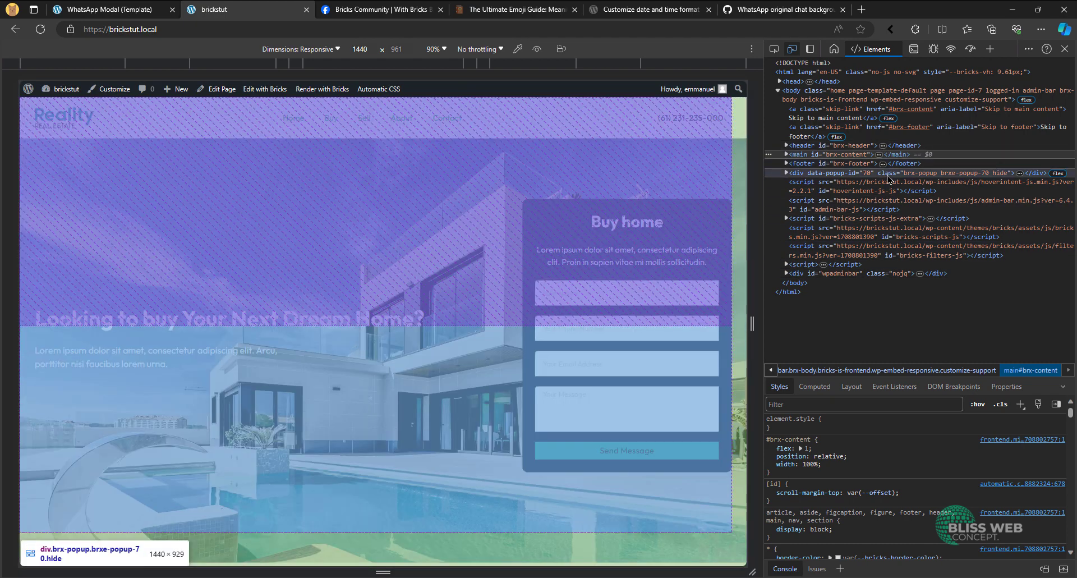
click(889, 174)
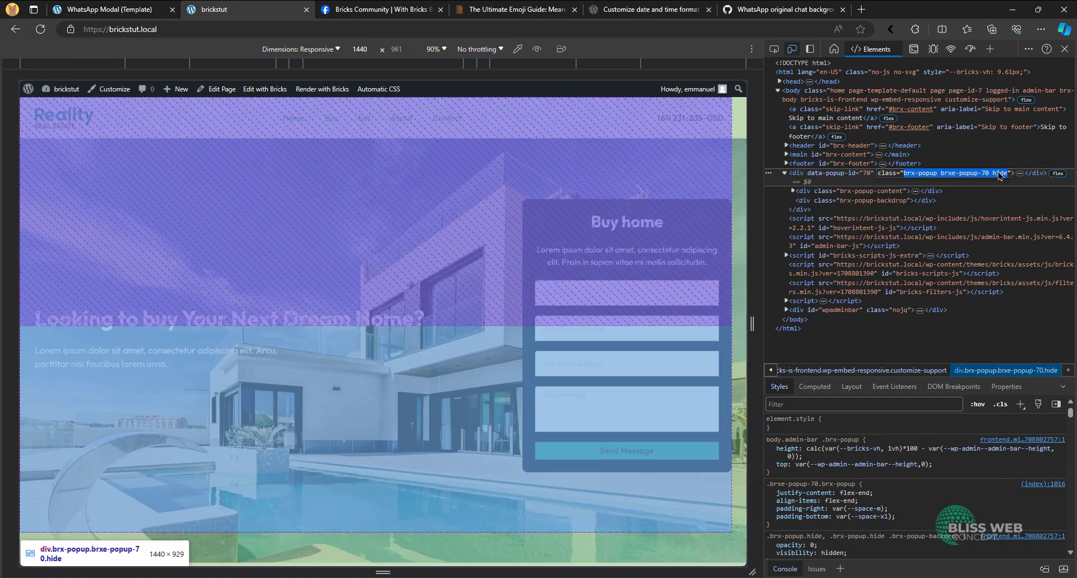
double_click(1004, 174)
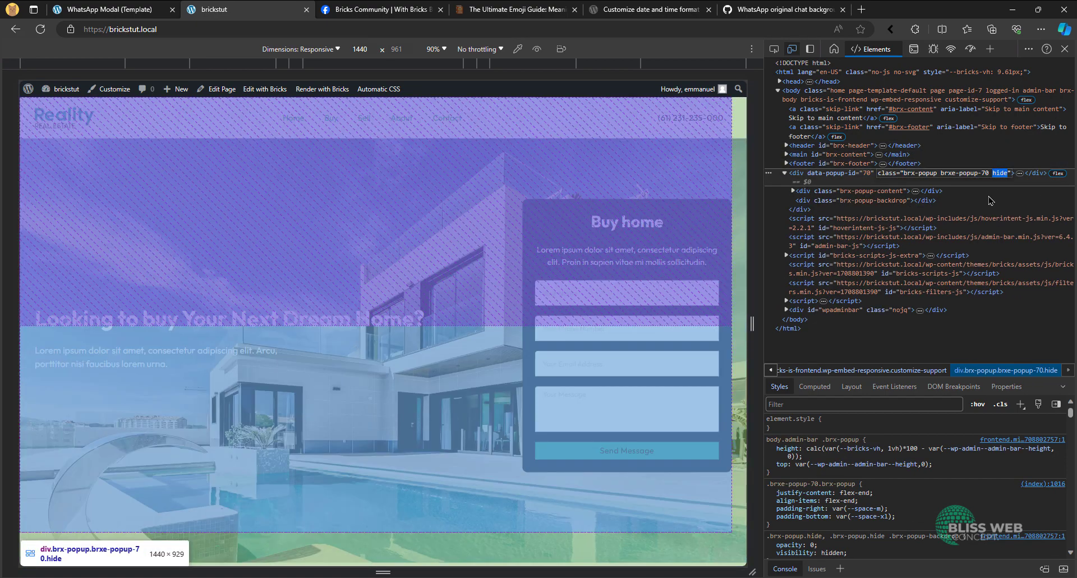
text(sh)
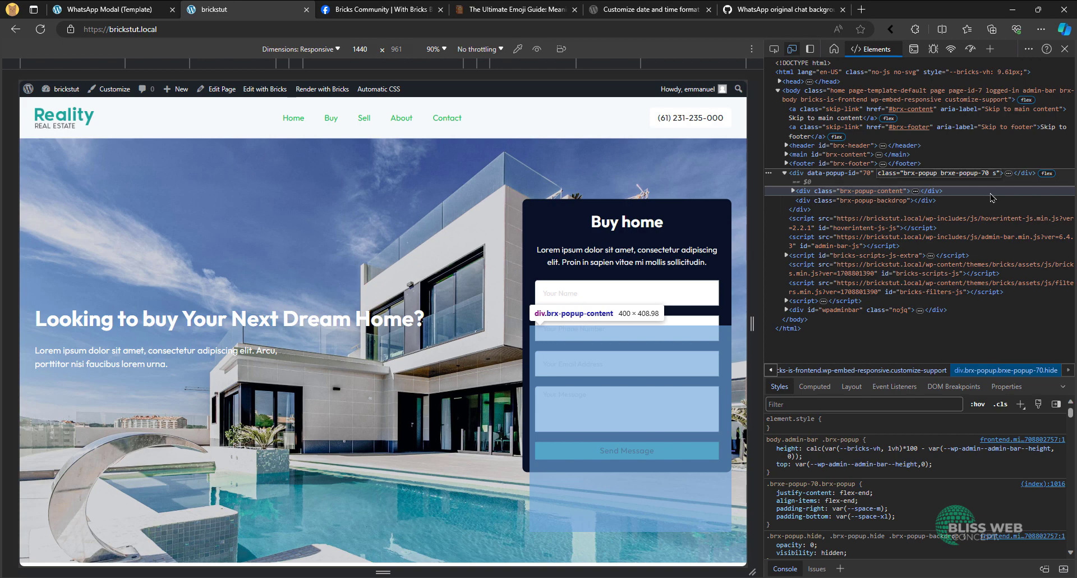
text(ow)
key(Return)
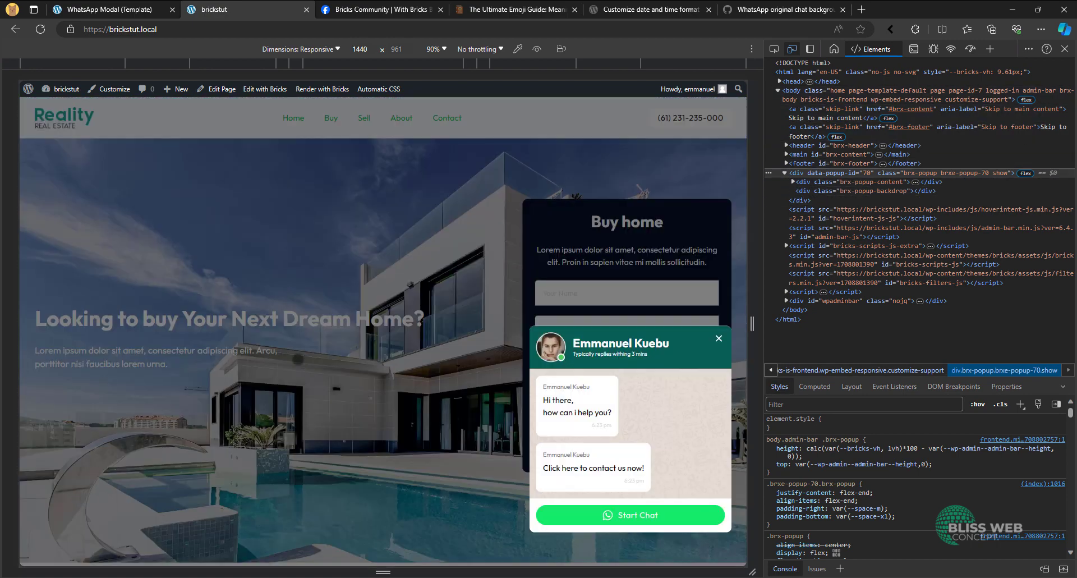
- Close the developer tools and check the popup's placement while looking through the home page
scroll(348, 358, down, 4)
scroll(393, 356, up, 4)
click(1065, 49)
scroll(760, 436, down, 8)
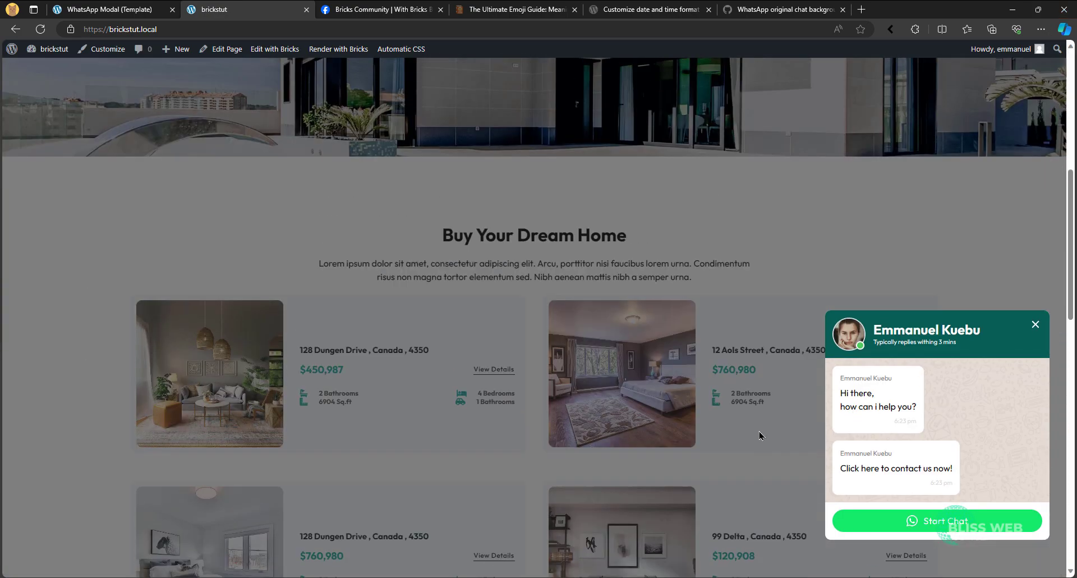
- Test the chat popup's close icon on the home page, and return to the WhatsApp Modal template editor
scroll(747, 430, up, 8)
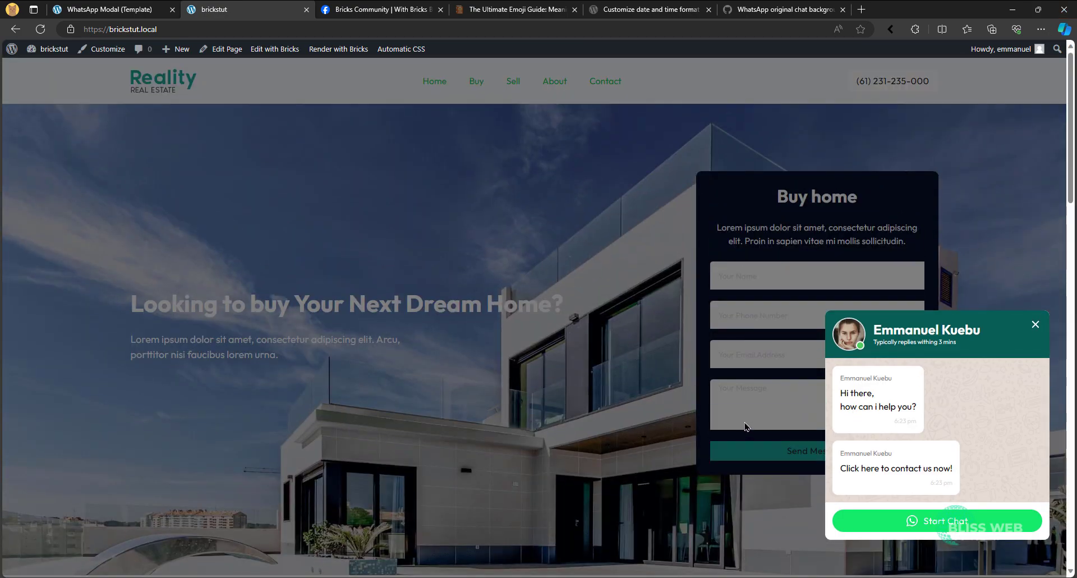
click(1036, 325)
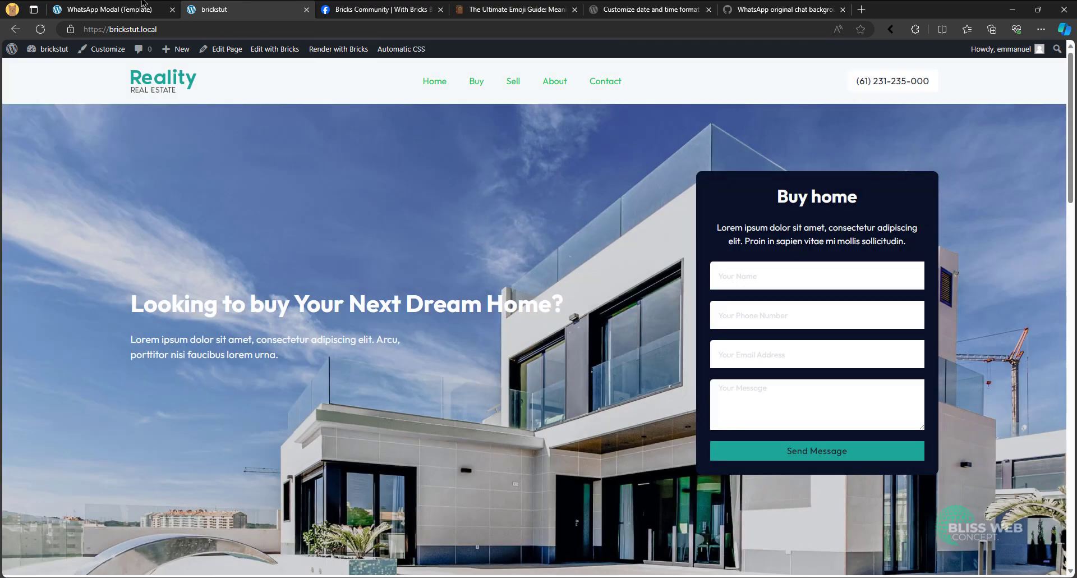
click(107, 9)
- Set the cursor of the header's Close icon to pointer, and save the template
click(962, 154)
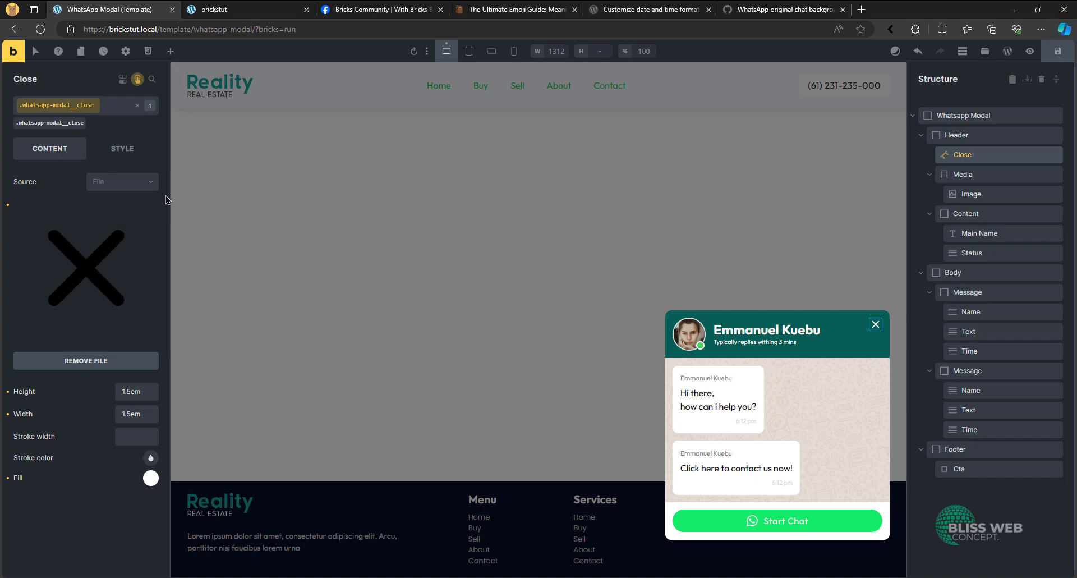
click(122, 149)
click(76, 195)
scroll(84, 303, down, 10)
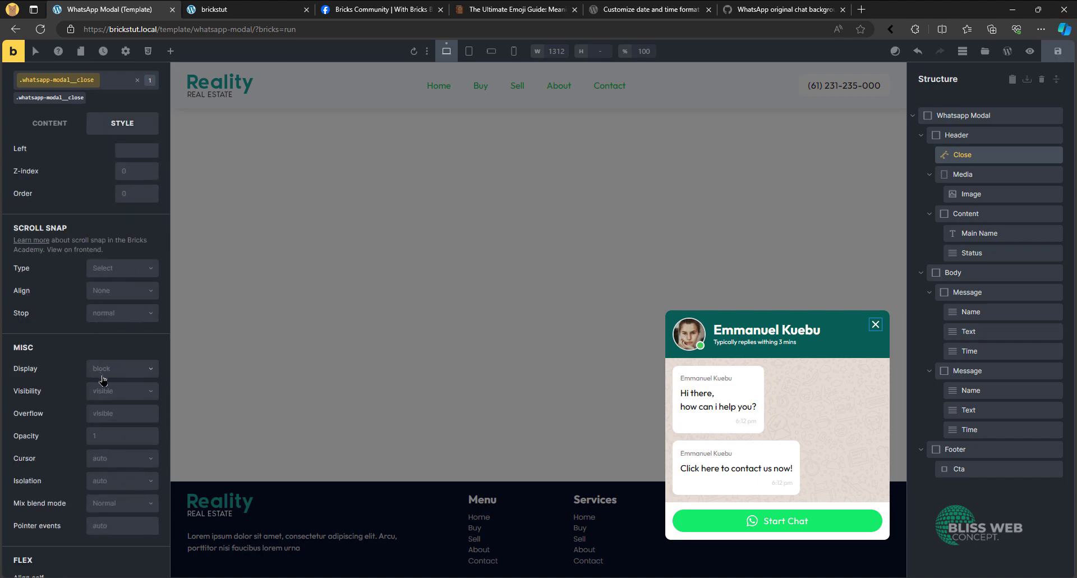
click(112, 458)
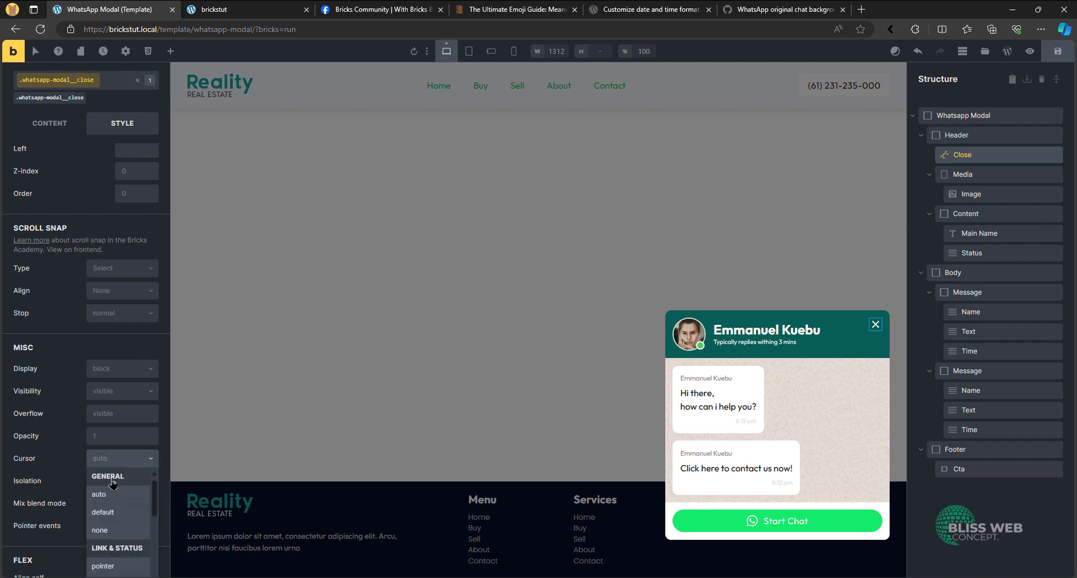
click(111, 565)
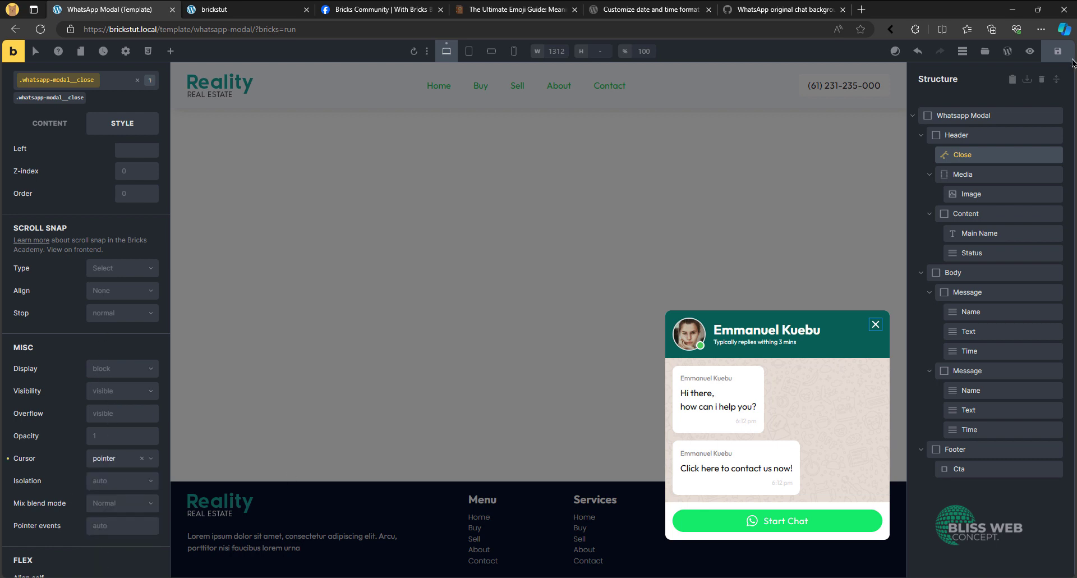
click(1058, 51)
- Add a custom attribute named aria-label with the value "Close modal" to the Close icon, and save the template
scroll(100, 143, up, 1)
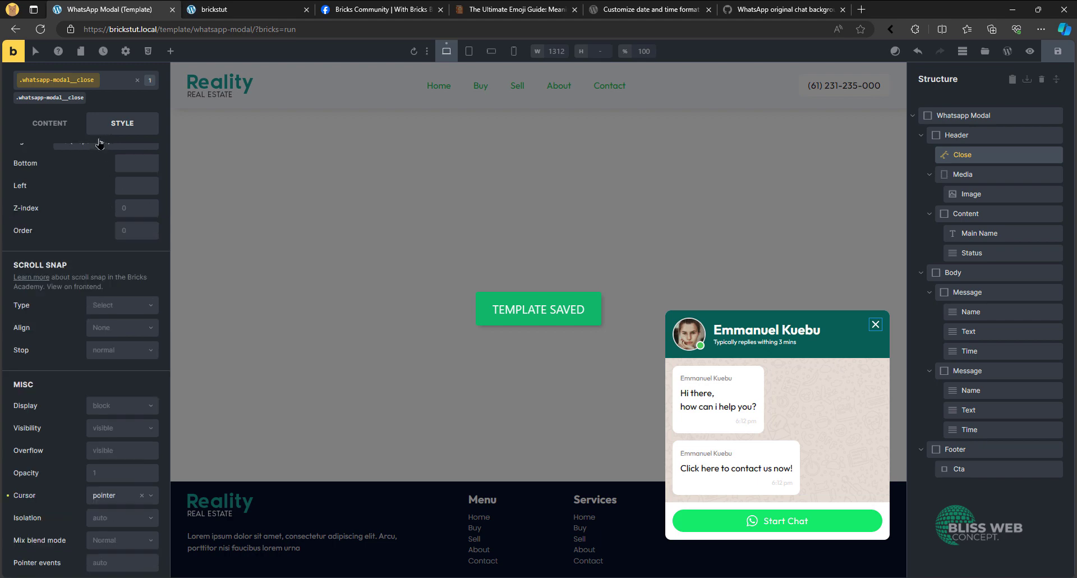
scroll(106, 146, up, 10)
click(120, 185)
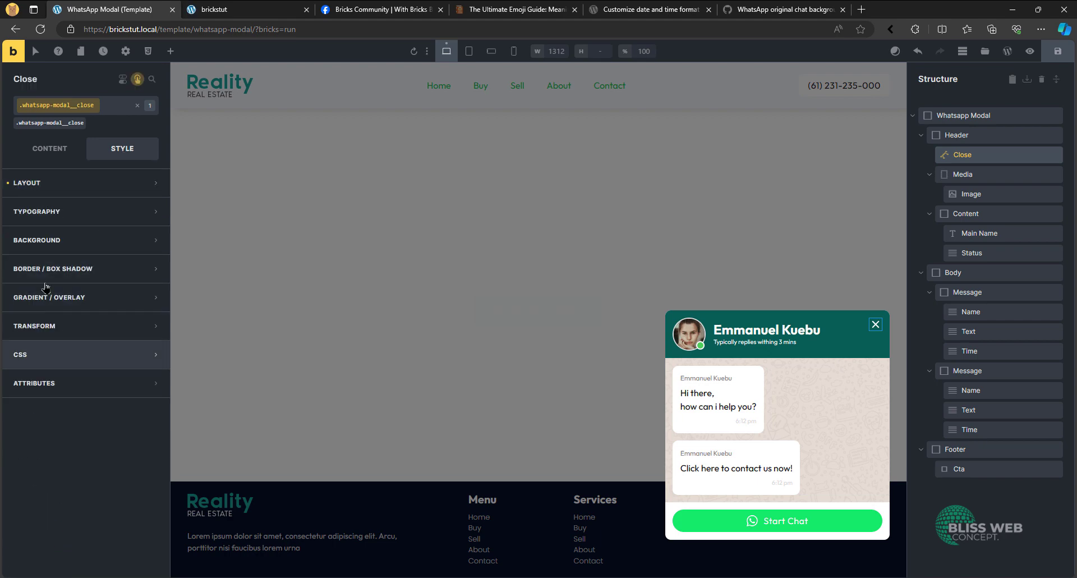
click(40, 150)
click(133, 152)
click(53, 388)
click(90, 410)
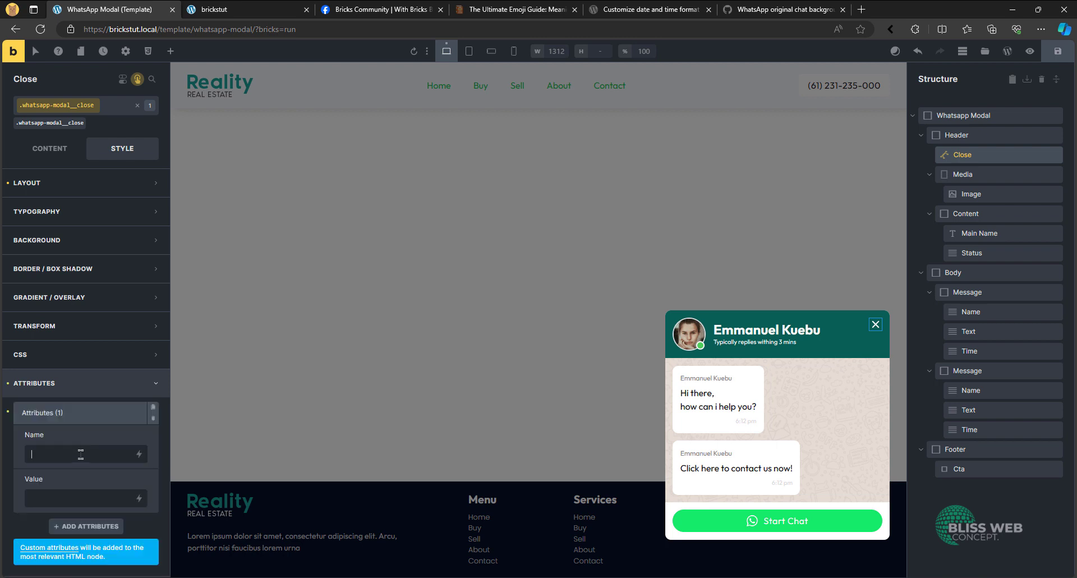
click(80, 454)
text(aria-label)
key(ctrl+a)
key(ctrl+s)
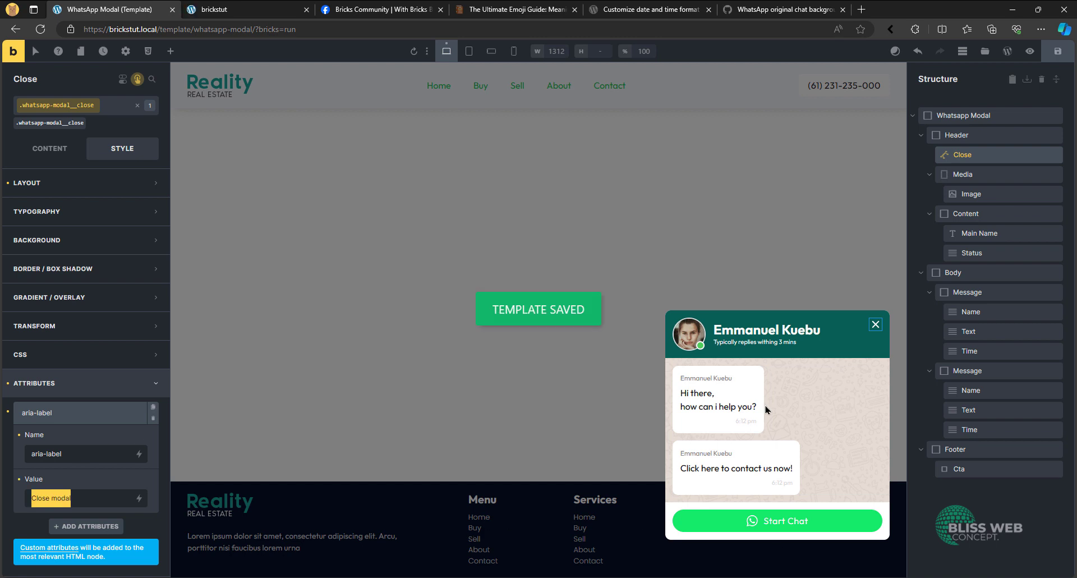
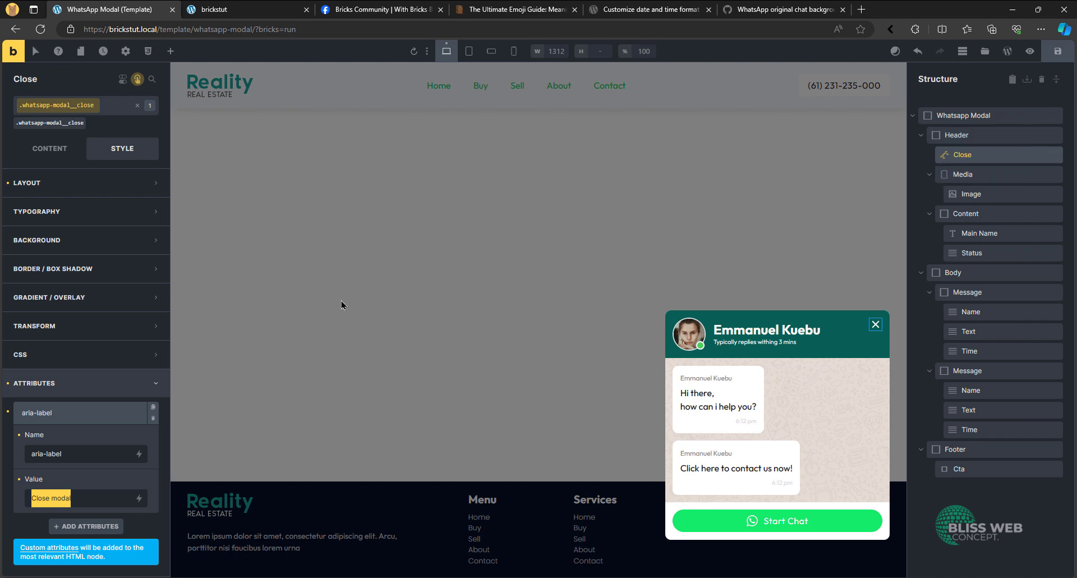
- Set the HTML tag of the modal's Body element to ul, and open its layout spacing settings
click(79, 497)
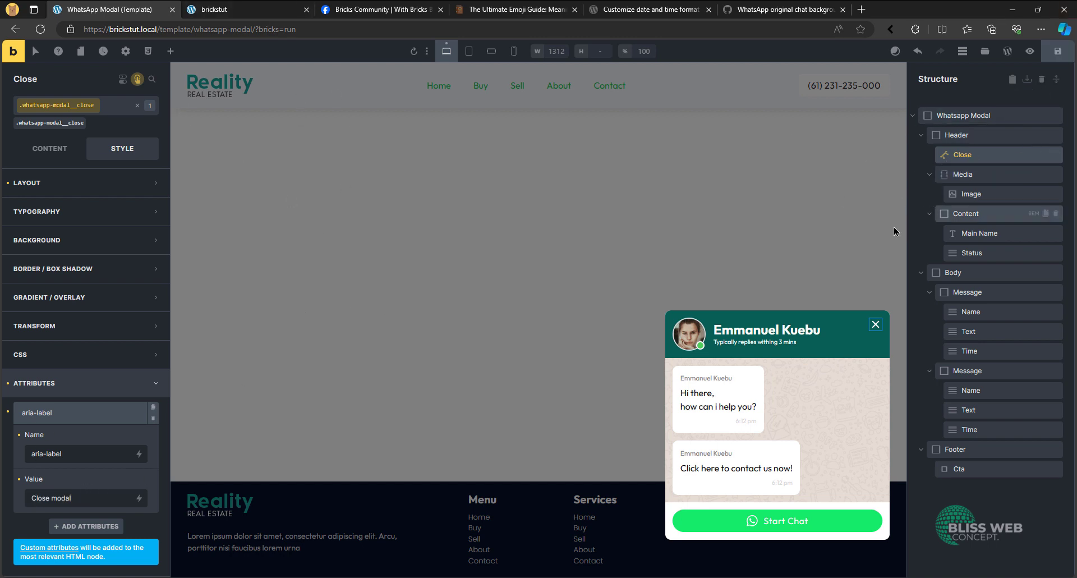
click(965, 292)
click(49, 151)
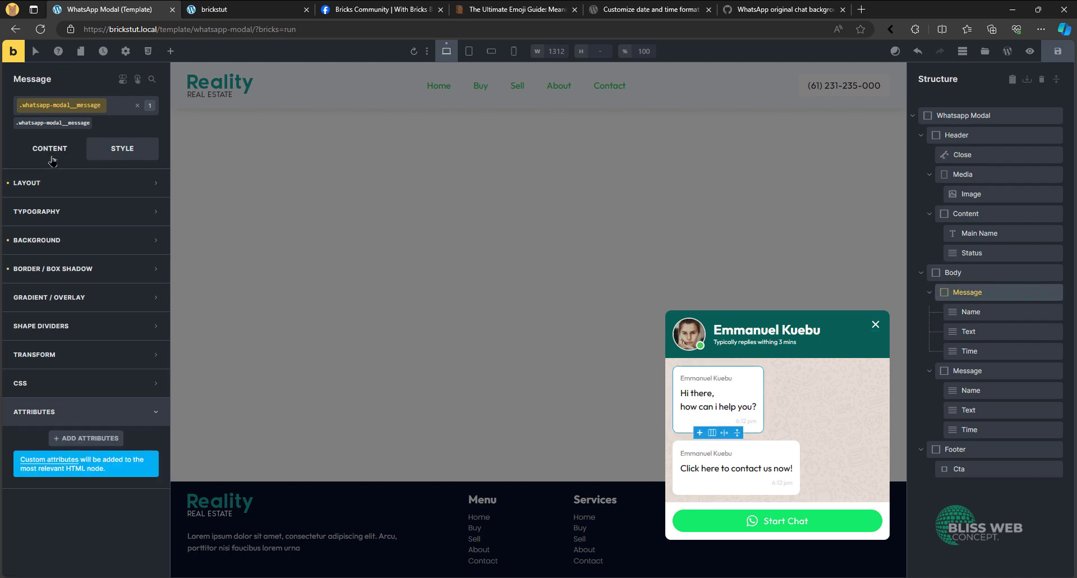
click(954, 273)
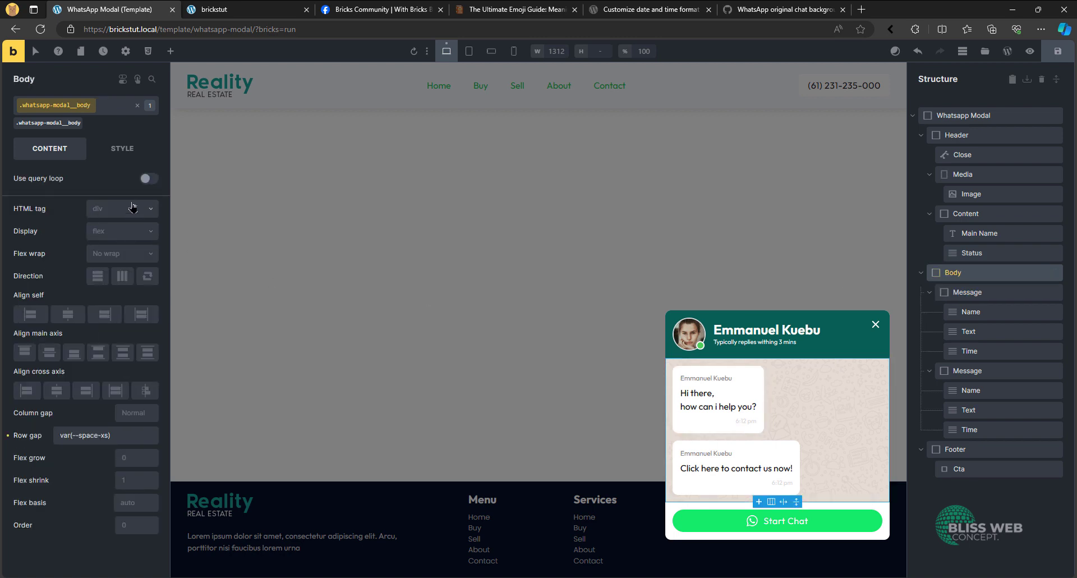
click(132, 208)
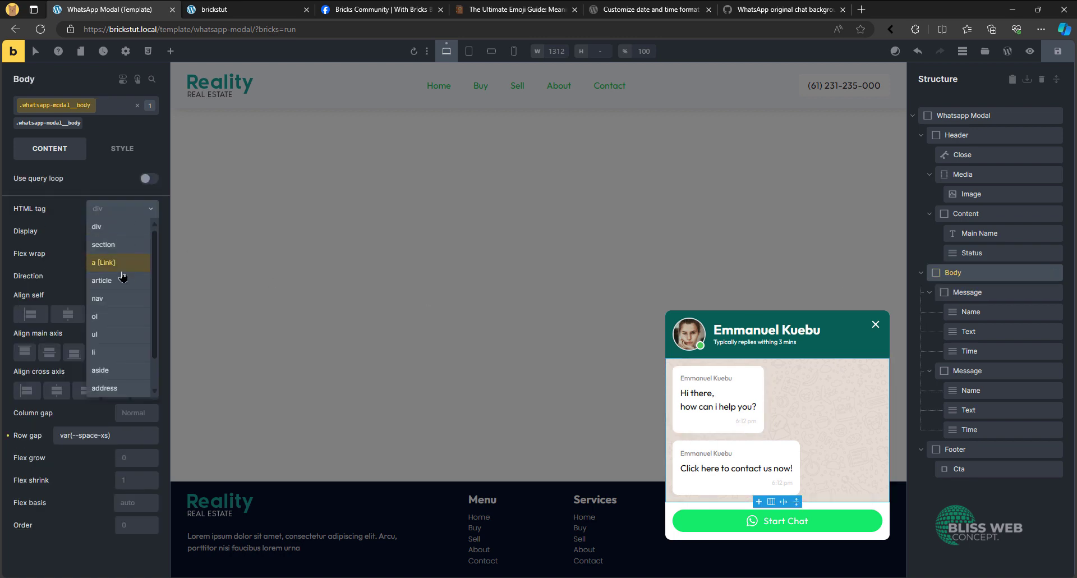
click(117, 334)
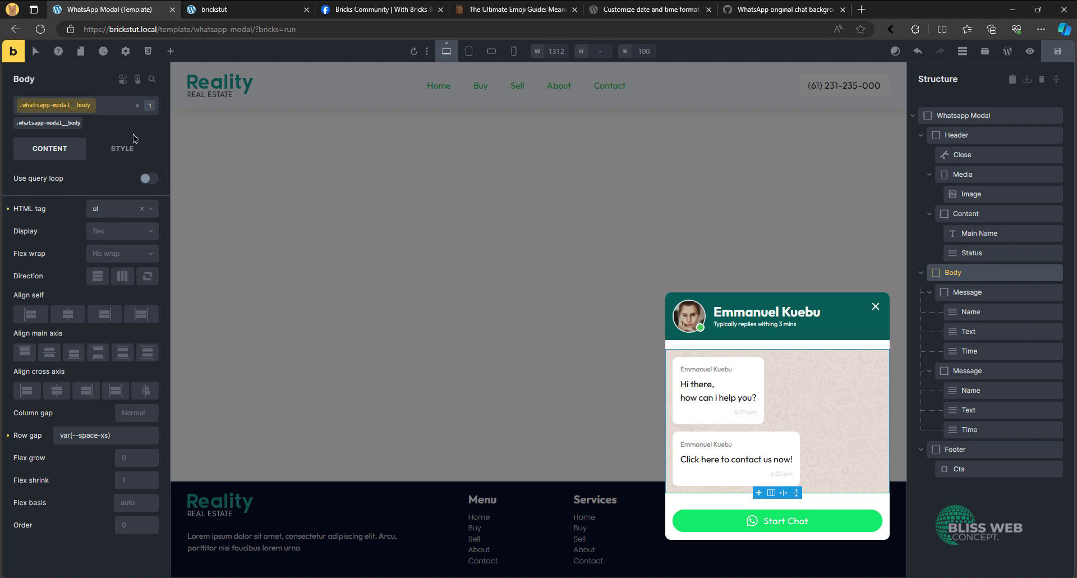
click(121, 149)
click(34, 183)
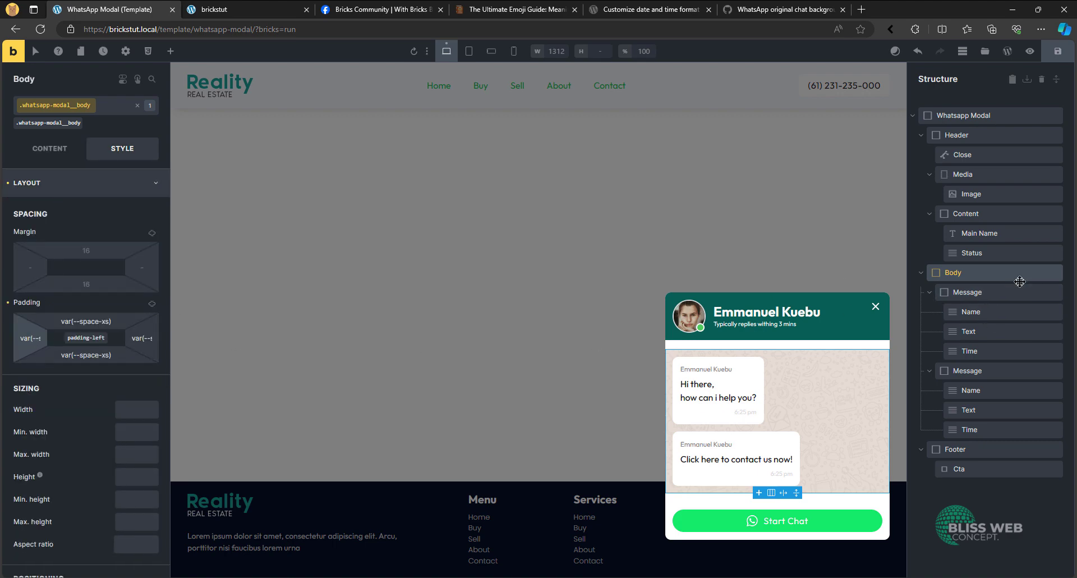
- Set the HTML tag of both Message elements inside the Body to li
click(964, 292)
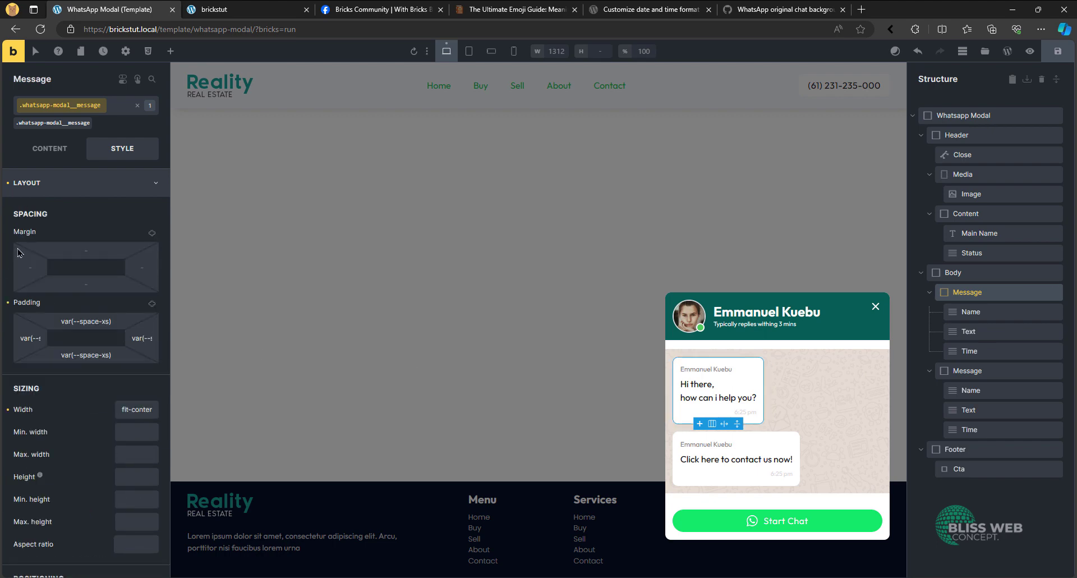
click(49, 149)
click(121, 216)
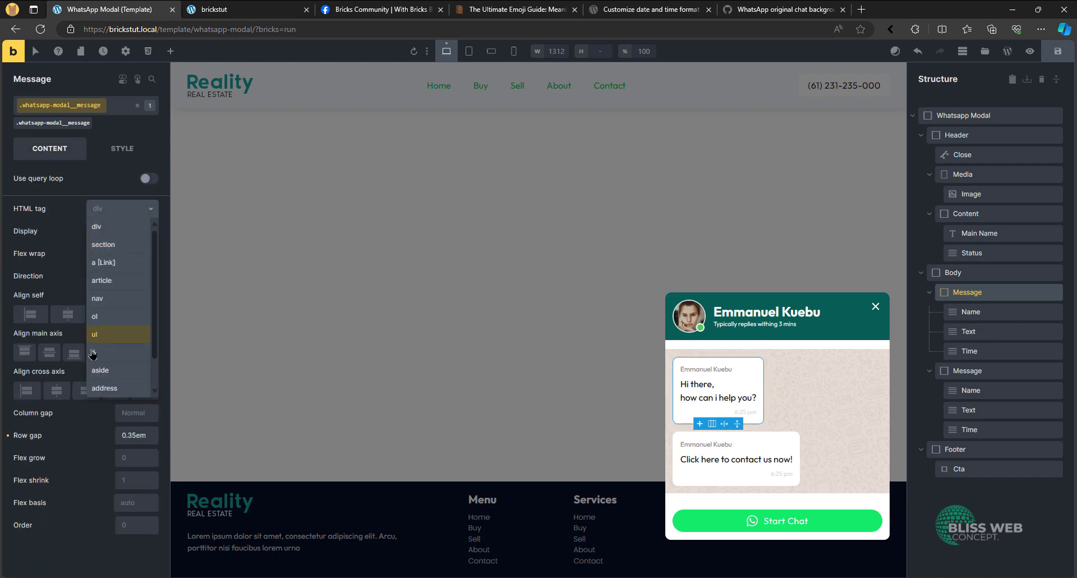
click(94, 352)
click(968, 370)
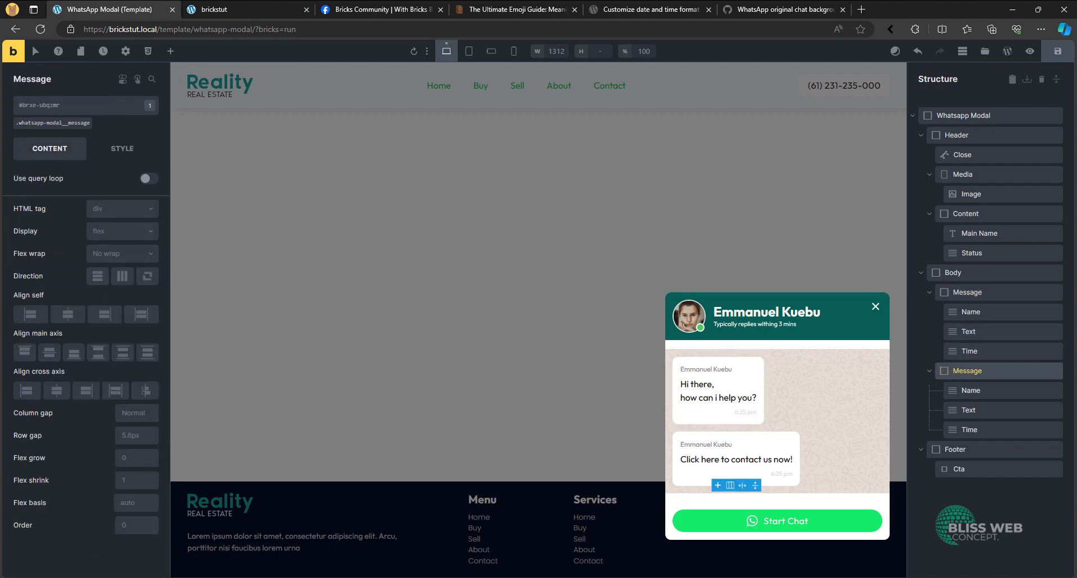
click(112, 210)
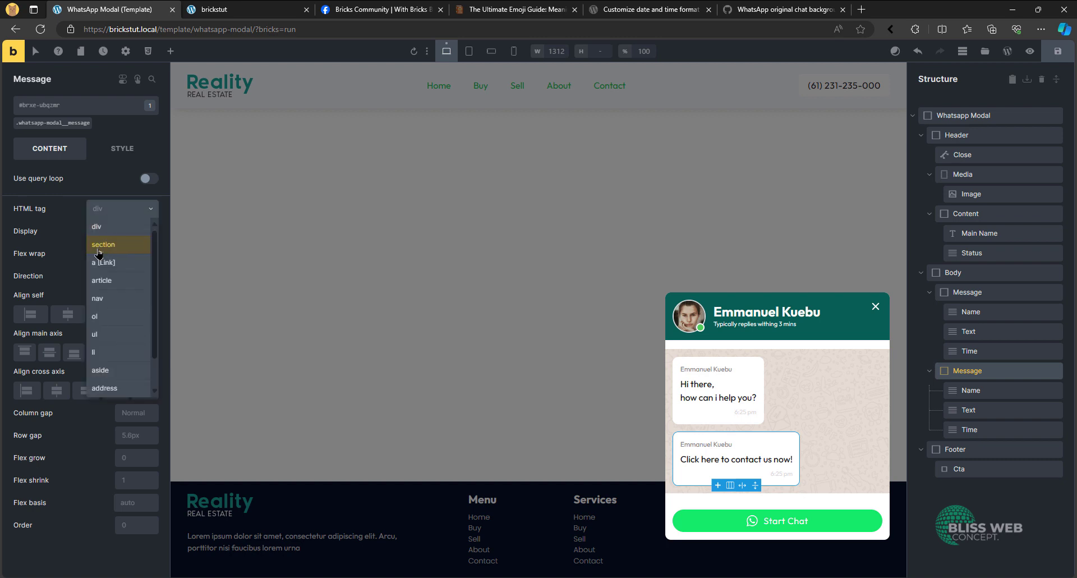
click(100, 357)
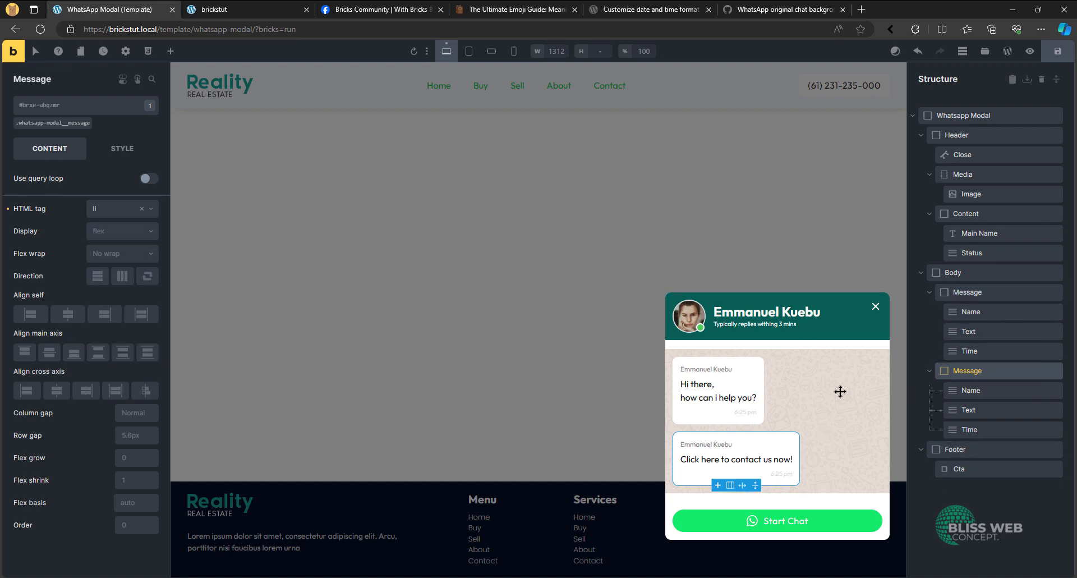
- Set the top and bottom margins of the Body element to 0 as linked values
click(762, 369)
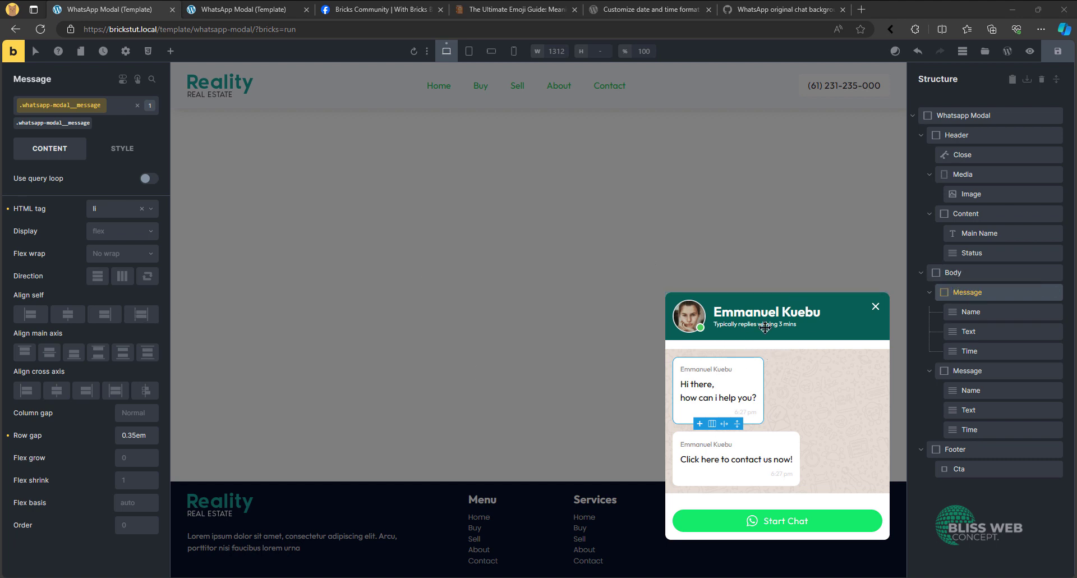
click(966, 271)
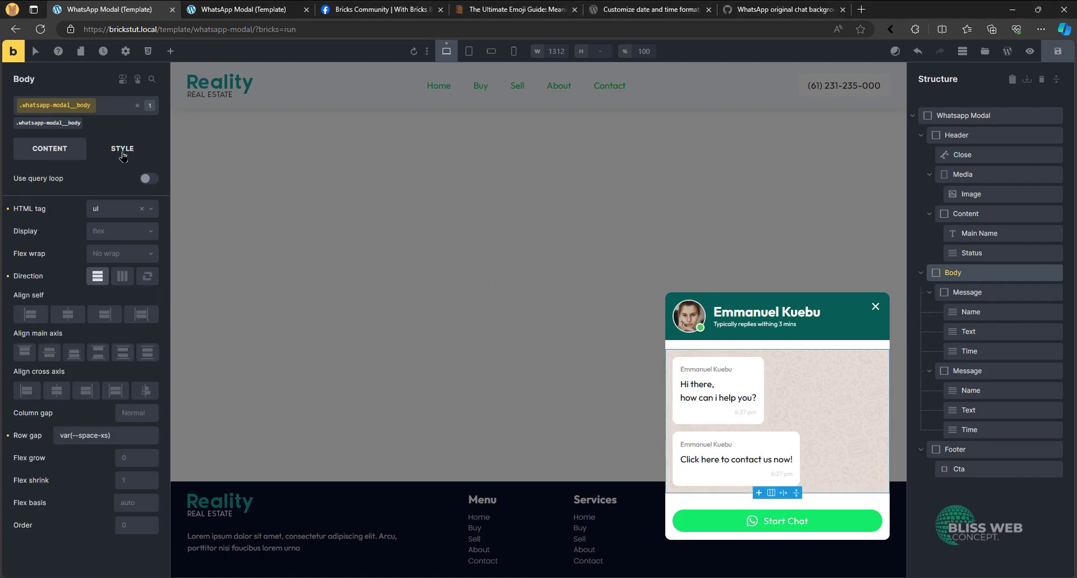
click(122, 151)
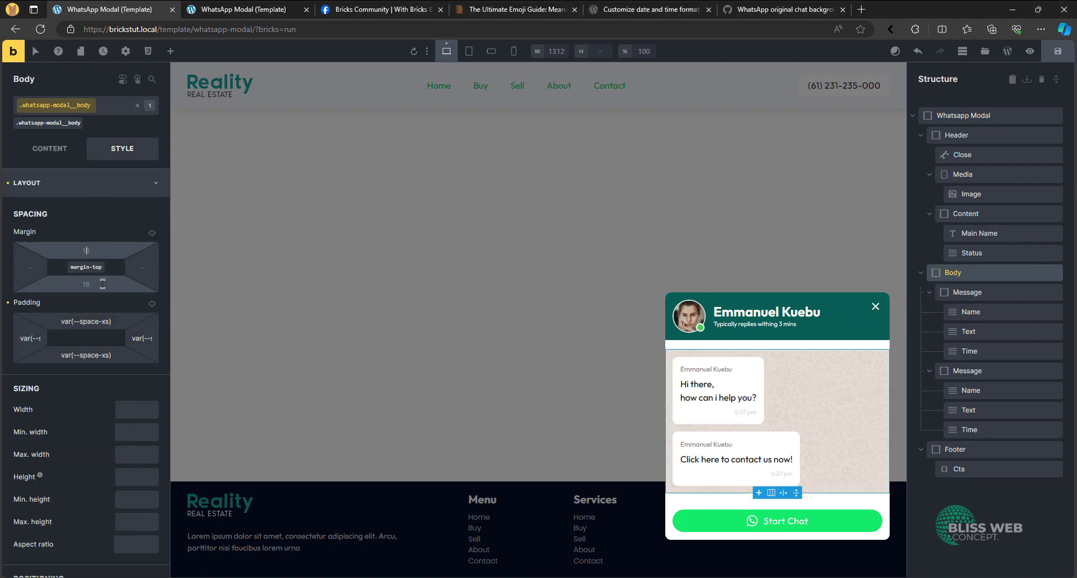
click(152, 234)
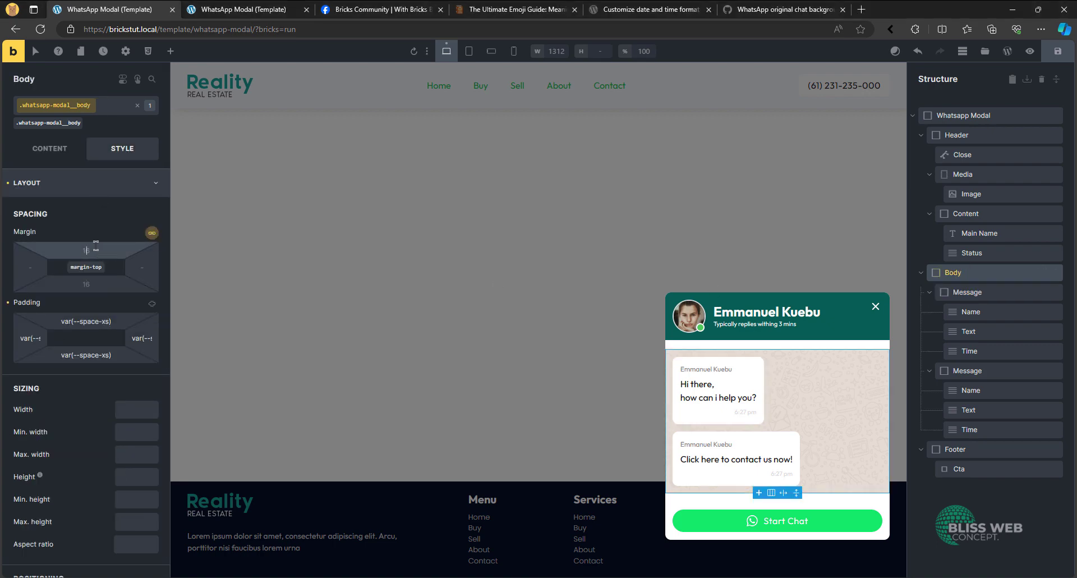
click(96, 246)
text(0)
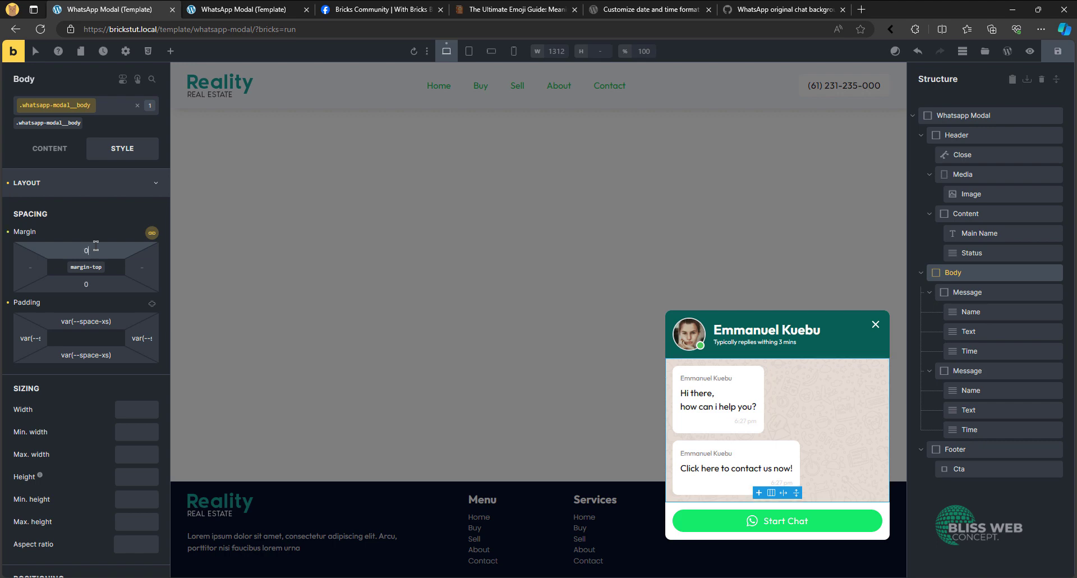
- Set the background color of the modal's Footer element to white, and save the template
click(979, 452)
click(80, 182)
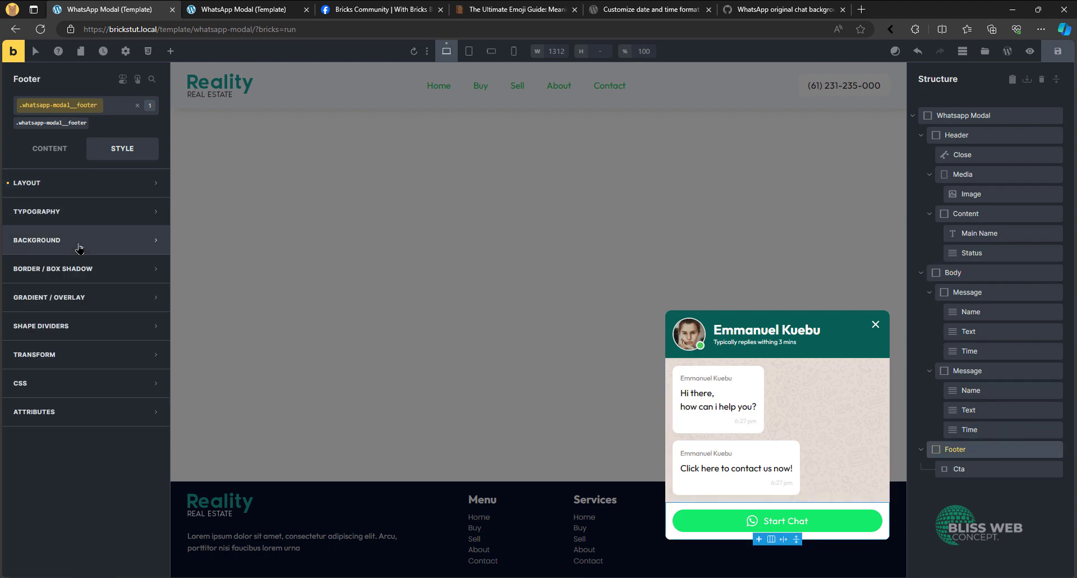
click(79, 242)
click(155, 269)
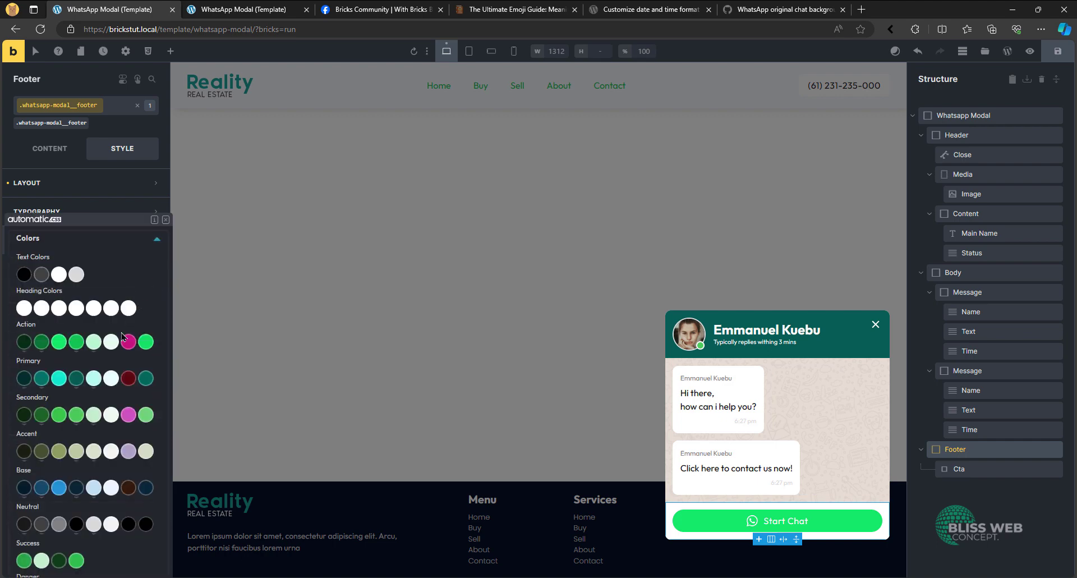
scroll(83, 393, down, 8)
click(42, 406)
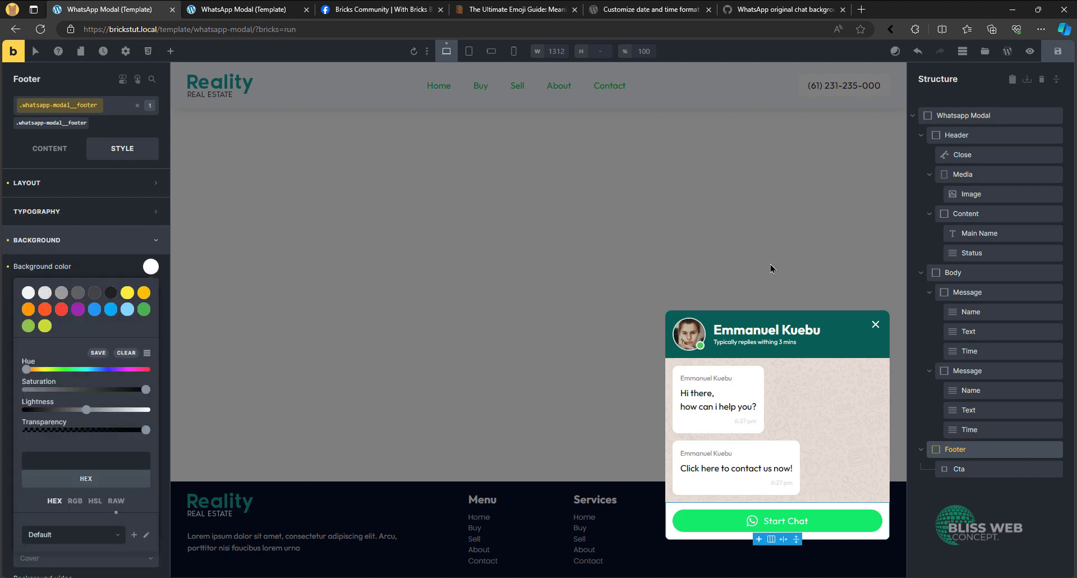
click(1057, 51)
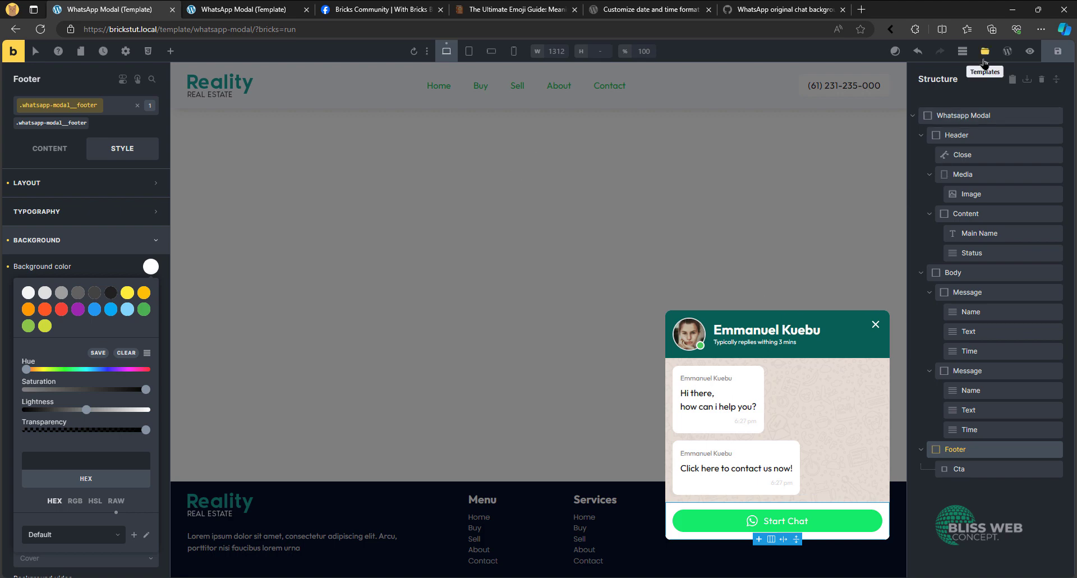
- Create a new template titled "WhatsApp Button" of type Section, and open it for editing
click(986, 52)
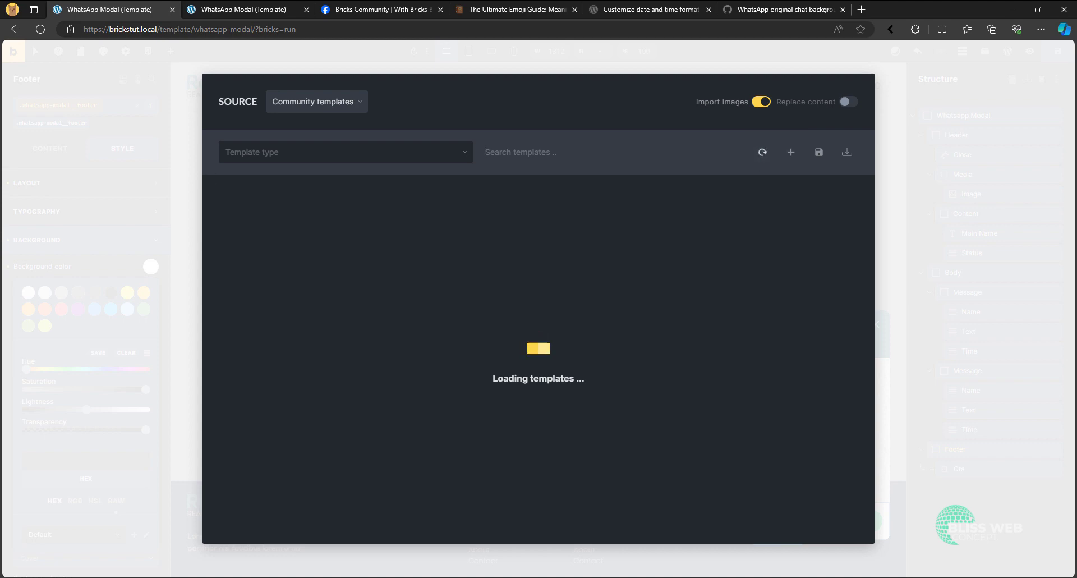
click(791, 152)
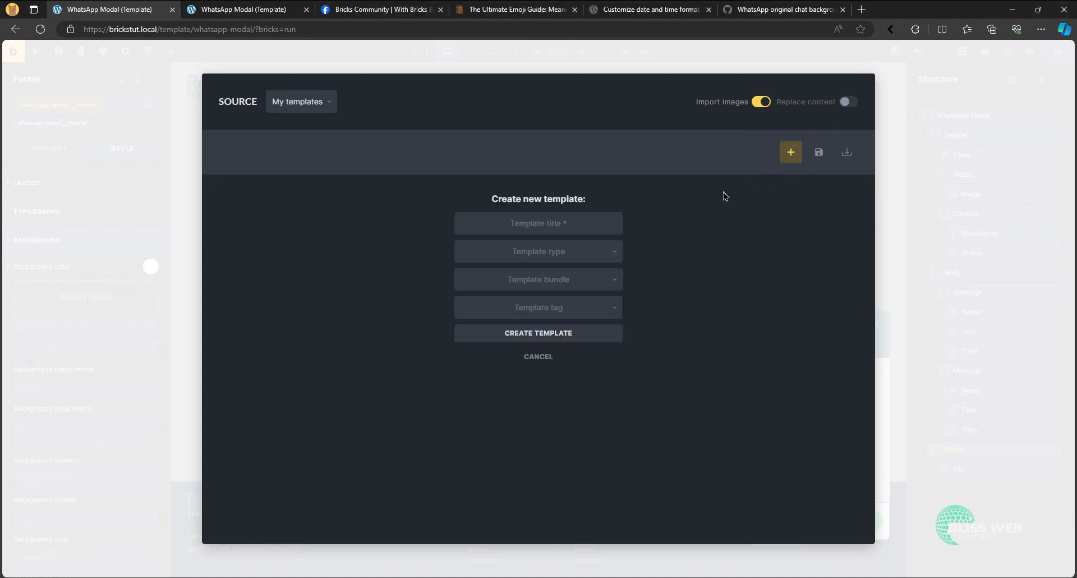
click(558, 221)
text(WhatsApp Button)
click(548, 250)
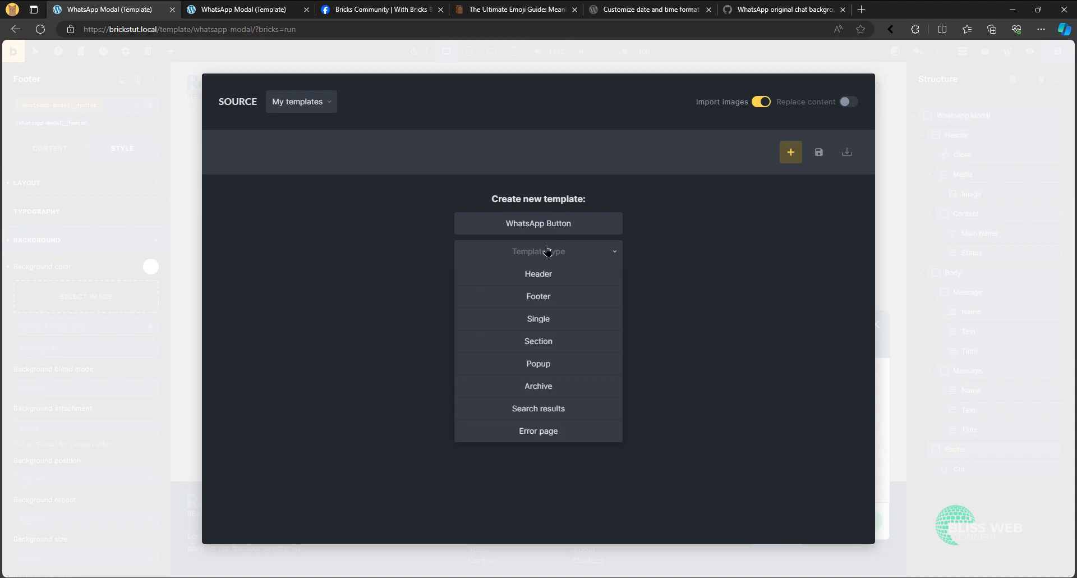
click(559, 343)
click(604, 329)
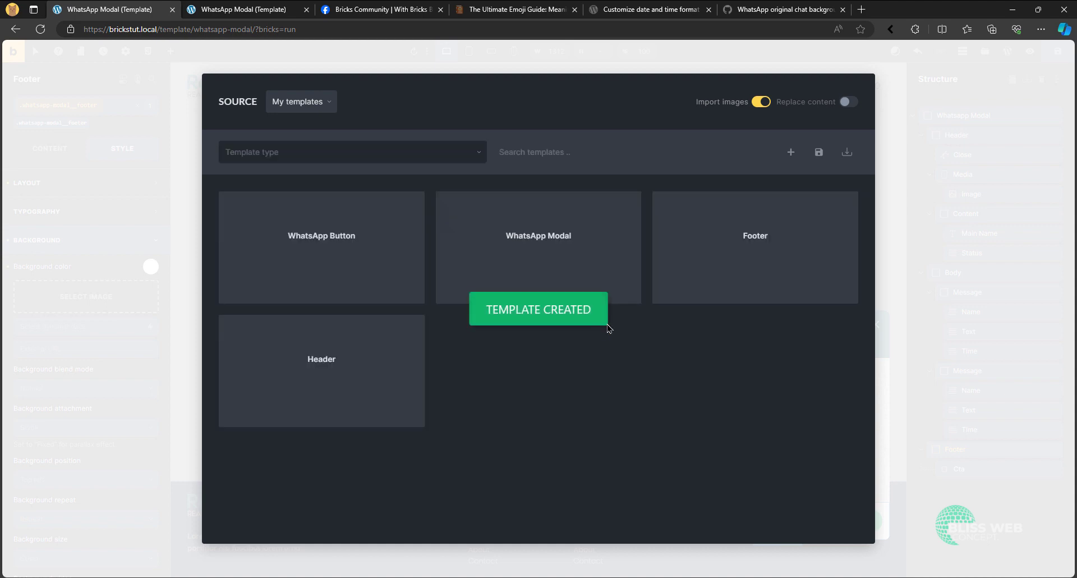
mouse_move(350, 259)
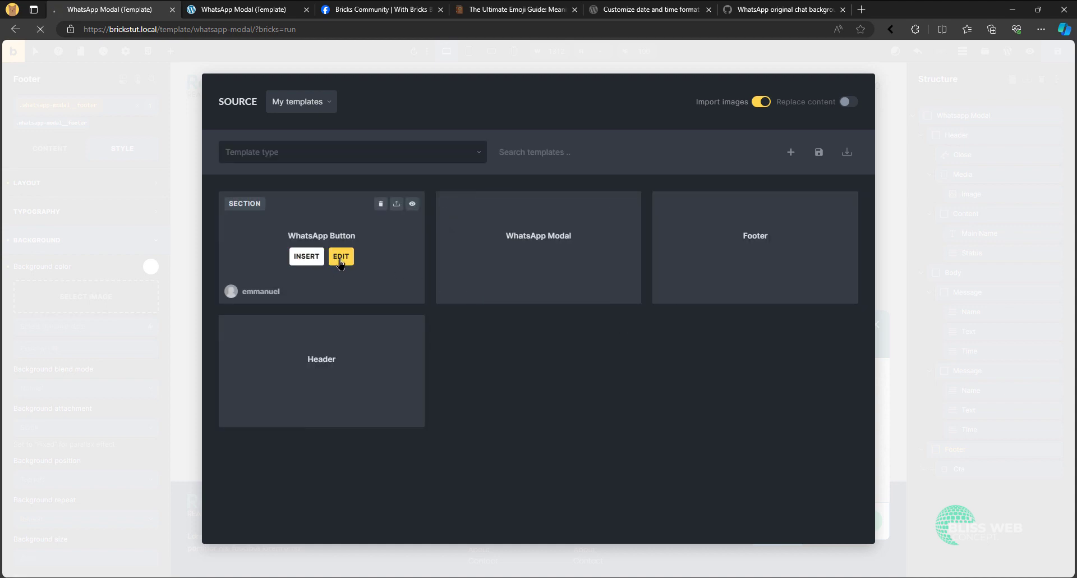
click(341, 256)
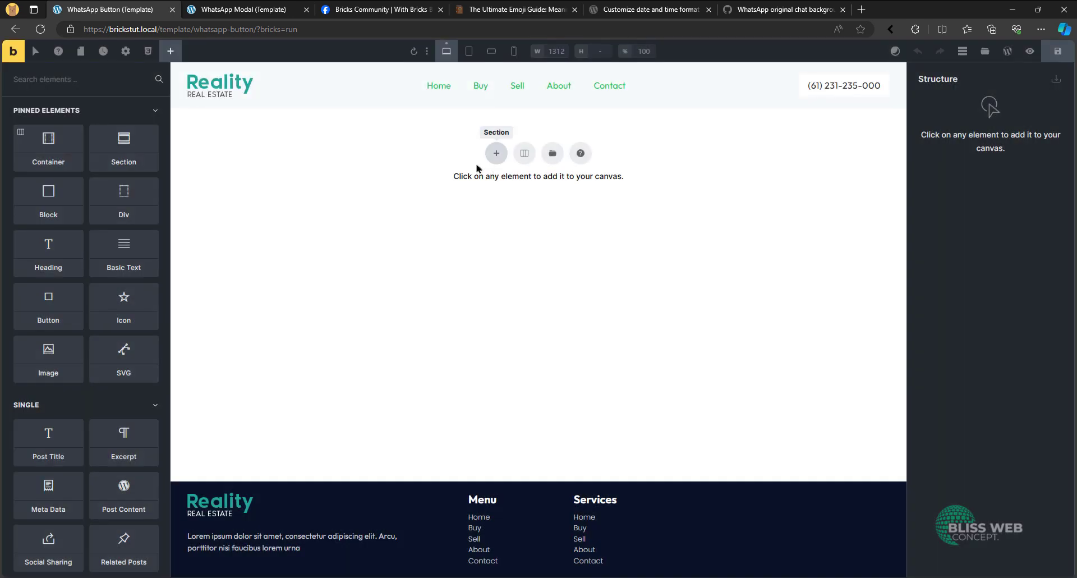
- Add a Div to the empty WhatsApp Button template and nest an SVG element inside it
click(111, 211)
click(965, 110)
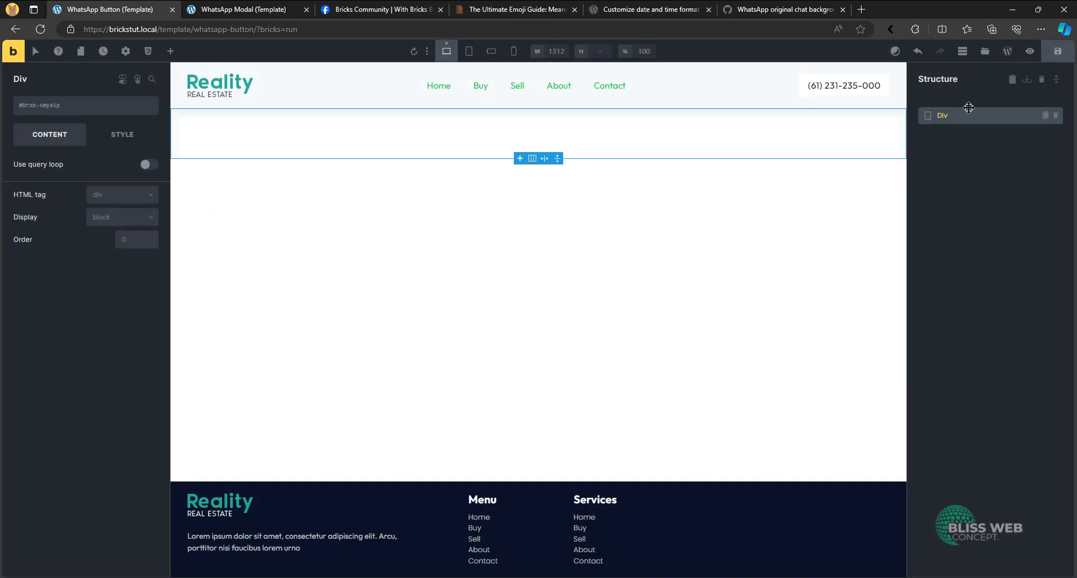
click(170, 51)
text(svg)
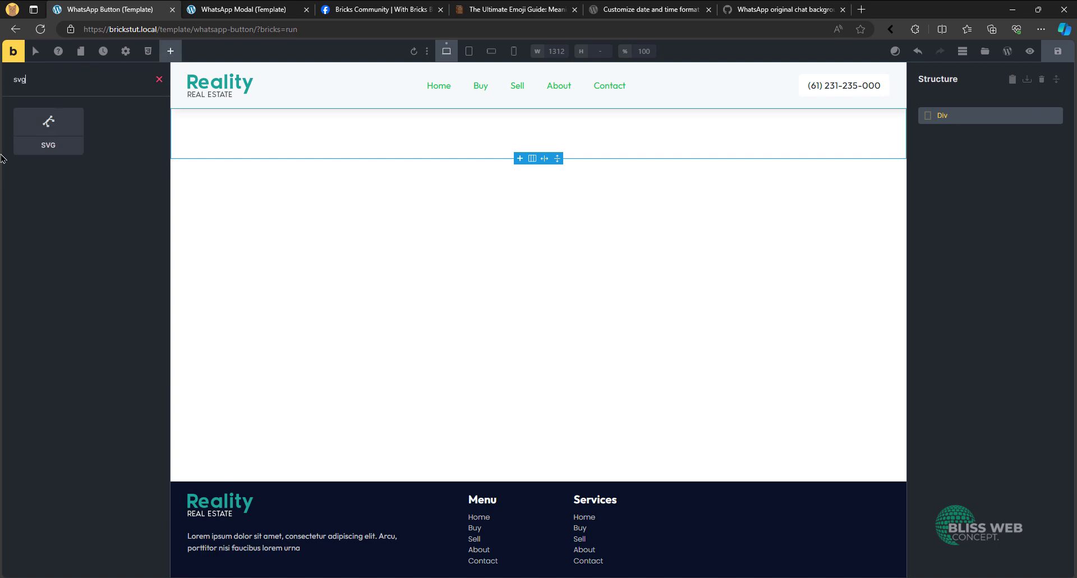
click(17, 152)
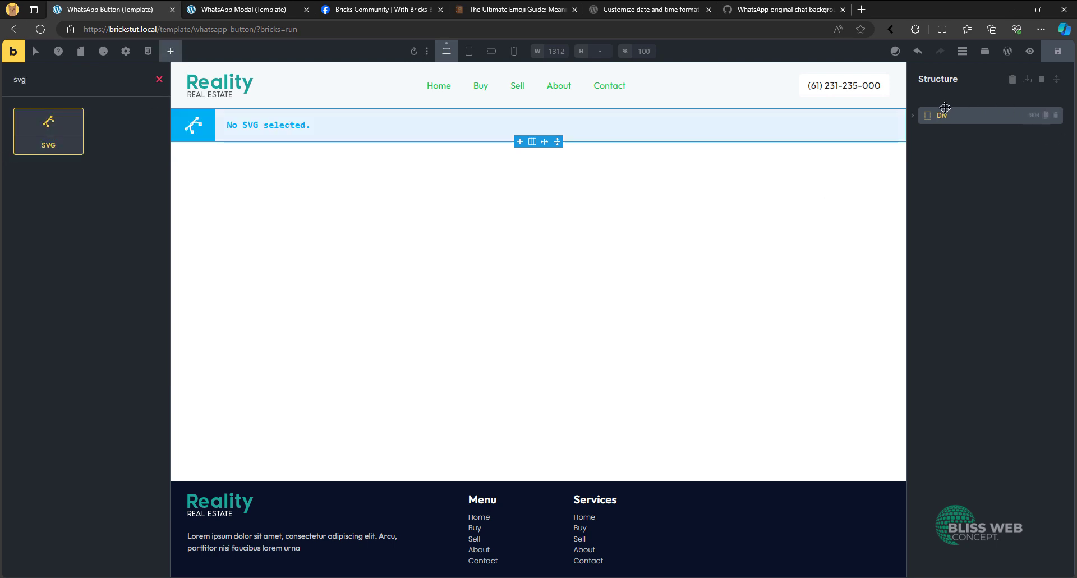
- Rename the Div to "Whatsapp Icon" and its nested SVG element to "Icon"
double_click(966, 113)
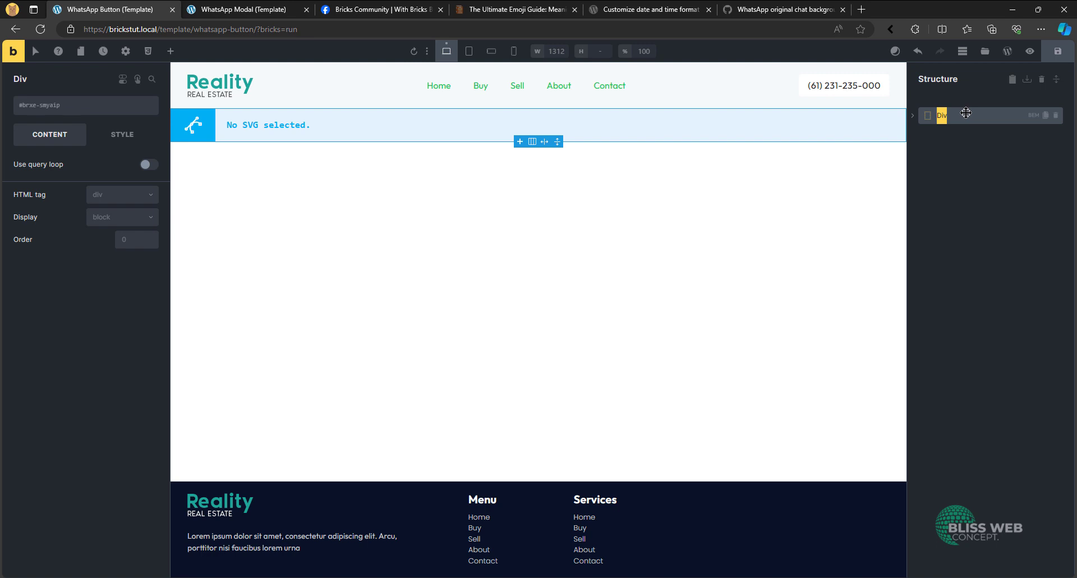
text(Whatsapp Icon)
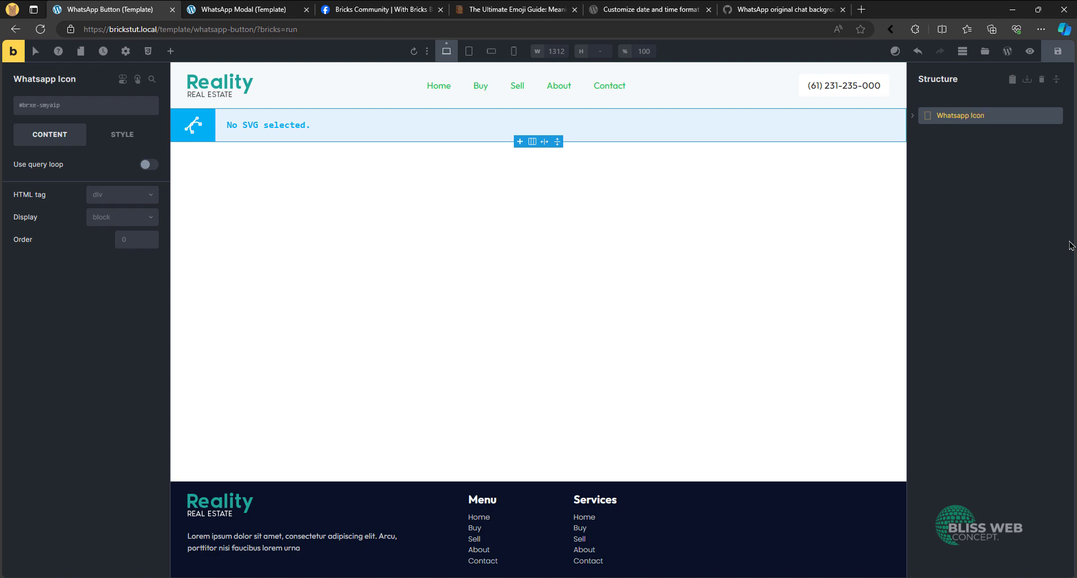
click(913, 115)
double_click(954, 135)
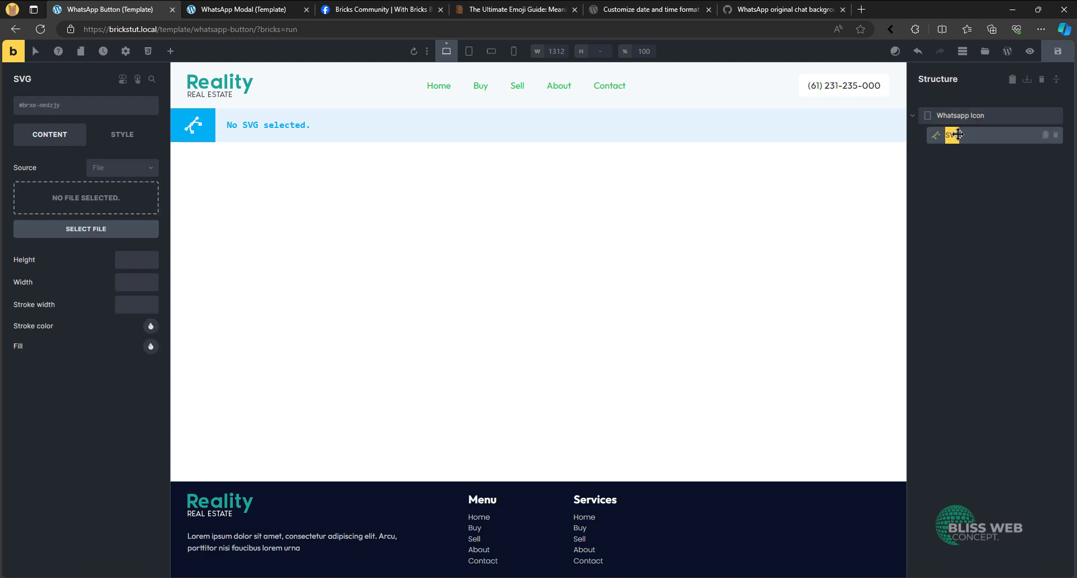
text(Icon)
- Insert the WhatsApp logo from the media library as the Icon element's SVG file
click(102, 196)
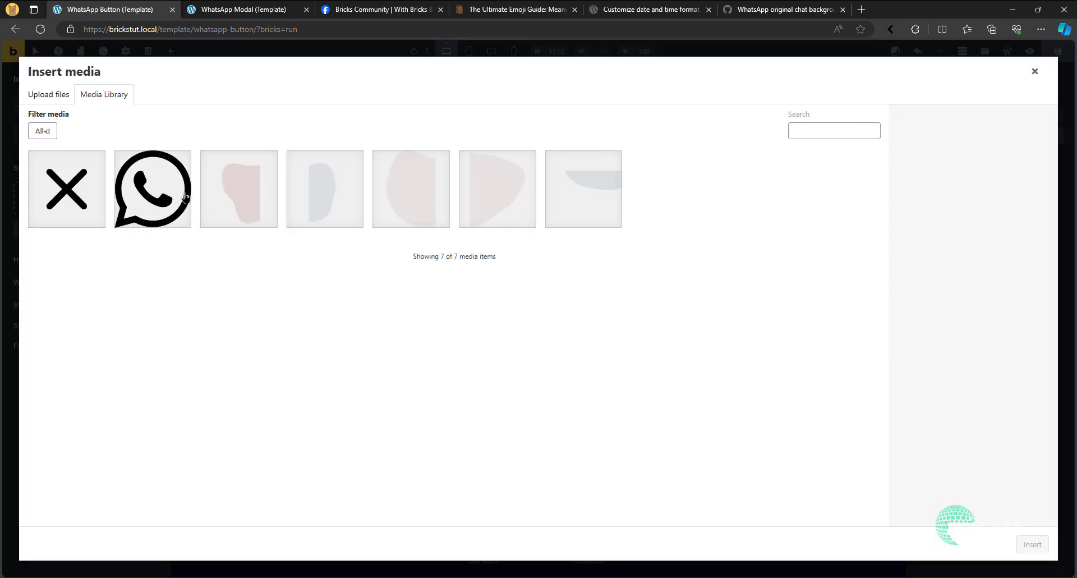
click(145, 216)
click(1032, 544)
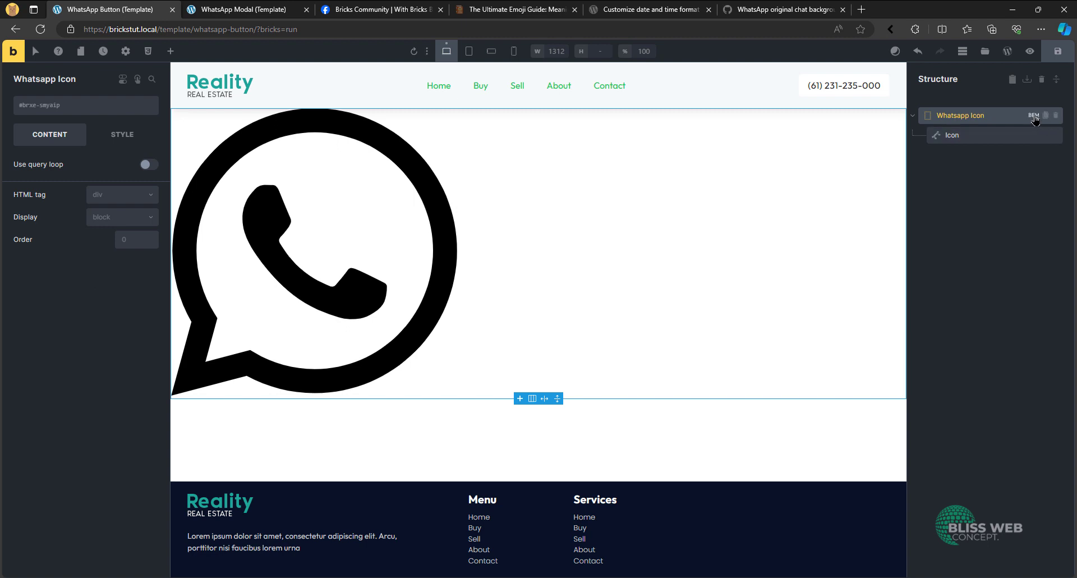
- Apply the BEM classes whatsapp-icon and whatsapp-icon__icon to the Whatsapp Icon Div and its Icon, and make each class active for styling
click(1034, 115)
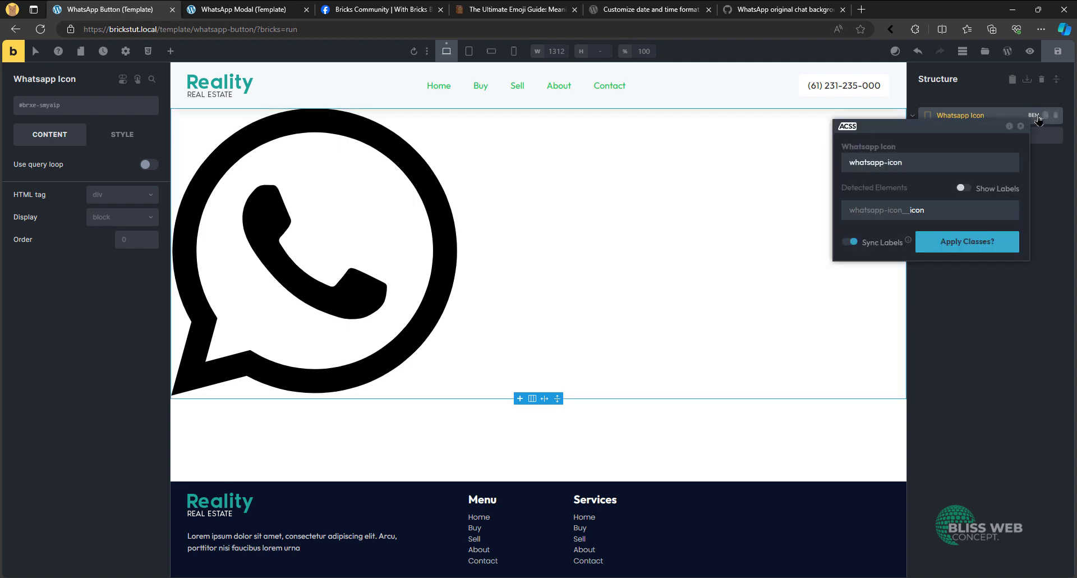
click(974, 246)
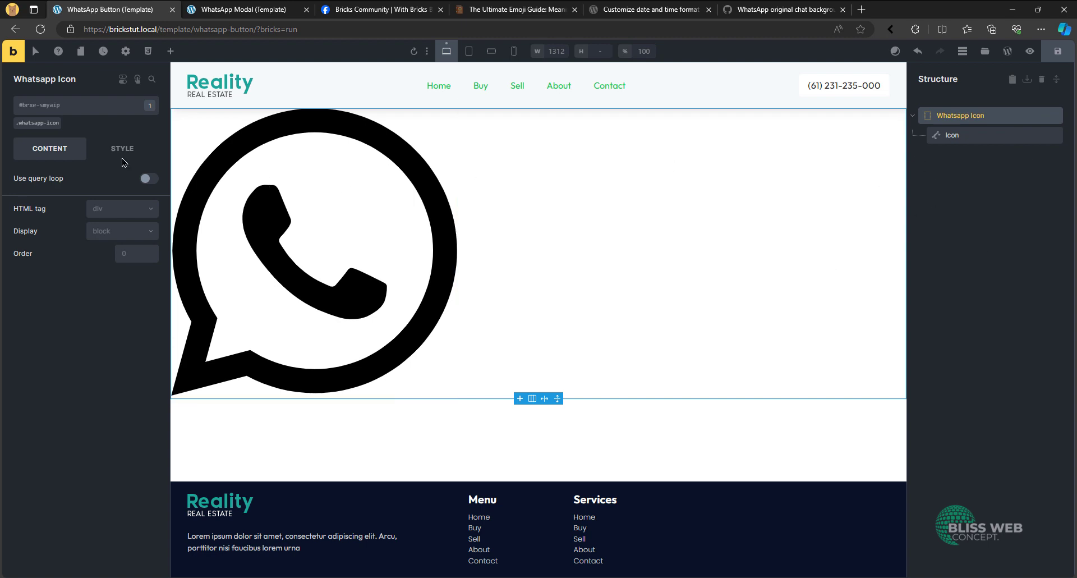
click(33, 127)
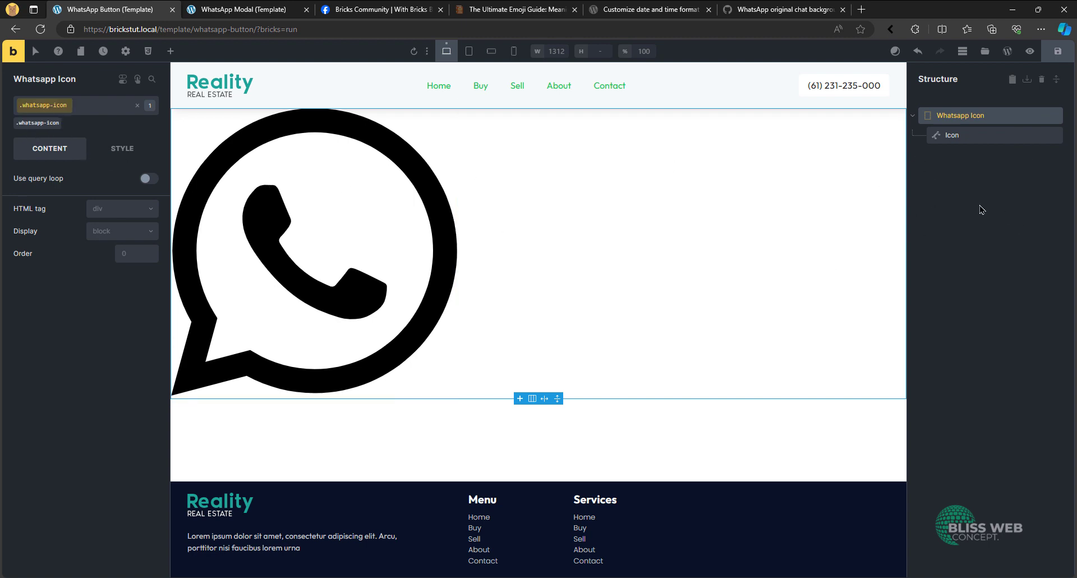
click(978, 141)
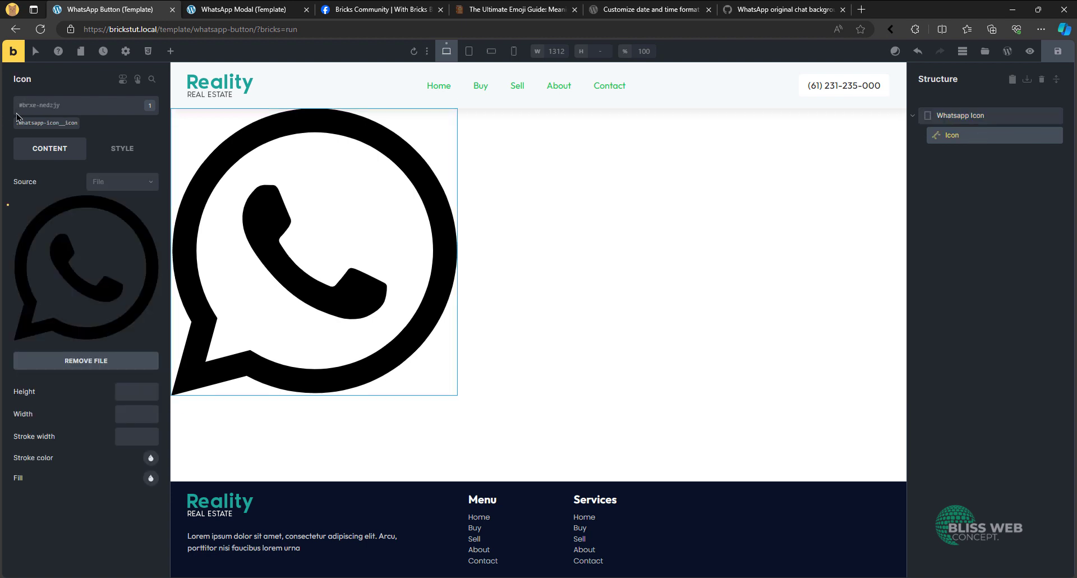
click(43, 128)
- Set the Icon's height and width to 3rem on the whatsapp-icon__icon class
click(122, 391)
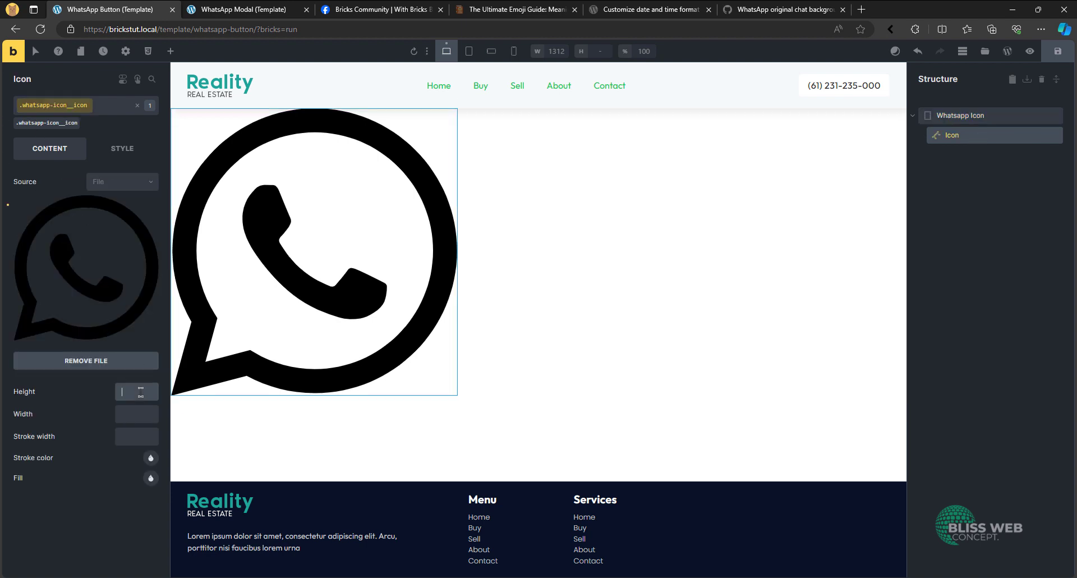
text(3rem)
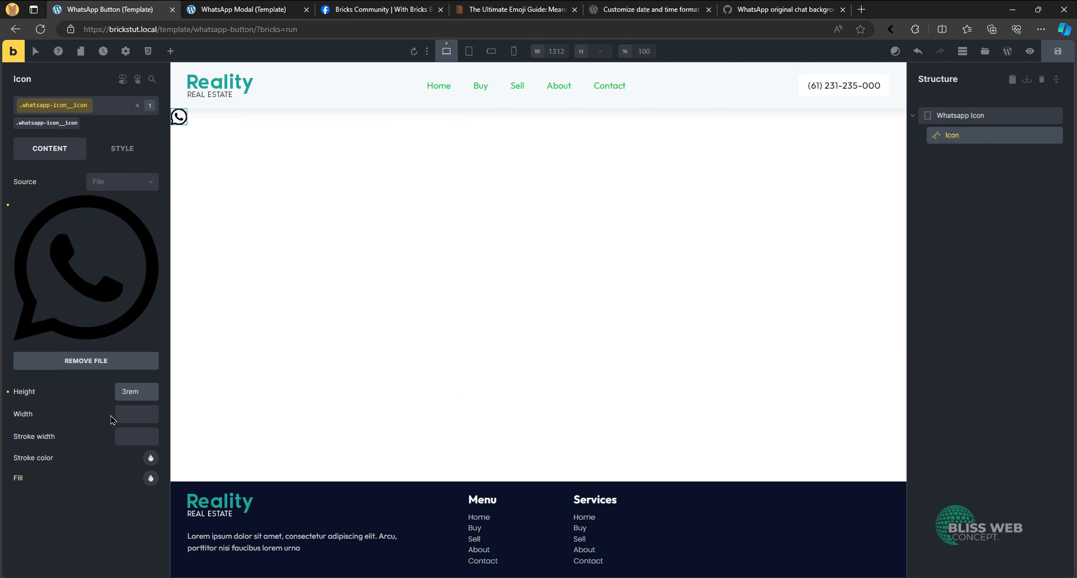
click(146, 407)
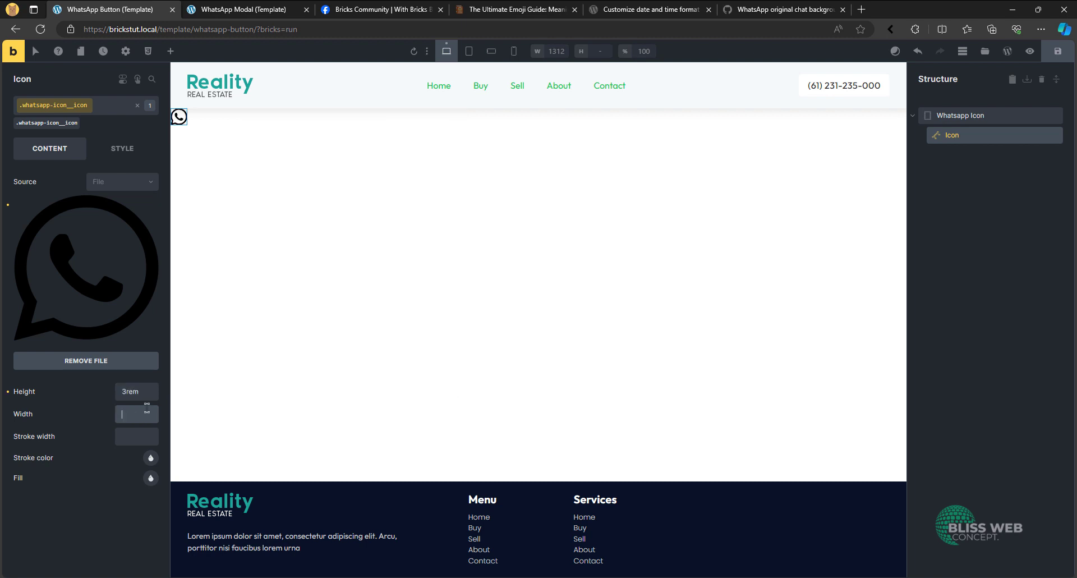
text(3rem)
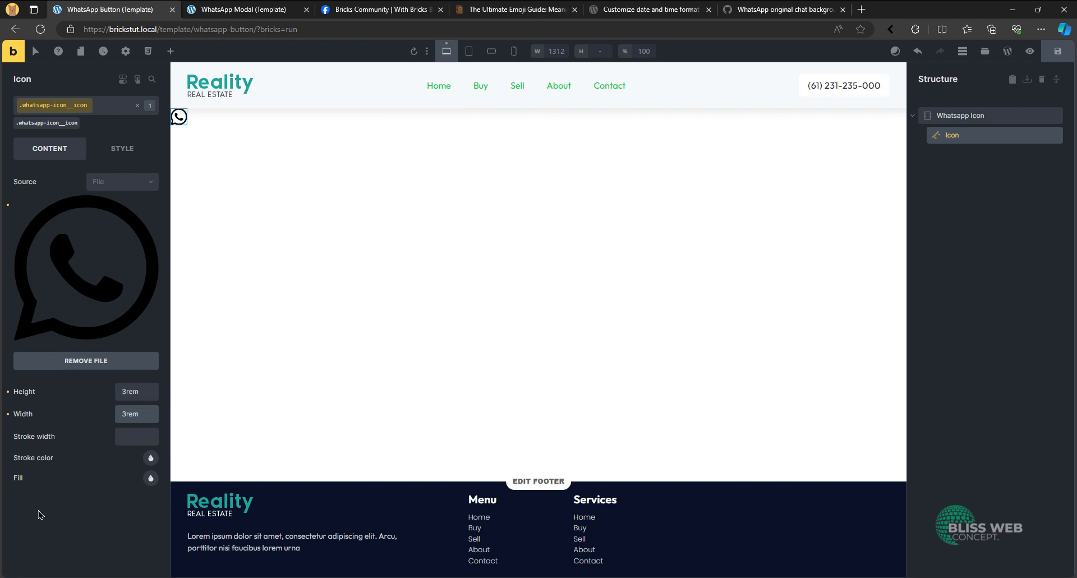
- Set the Icon's fill to the bright green from the Action colors of the Automatic.css palette
click(150, 478)
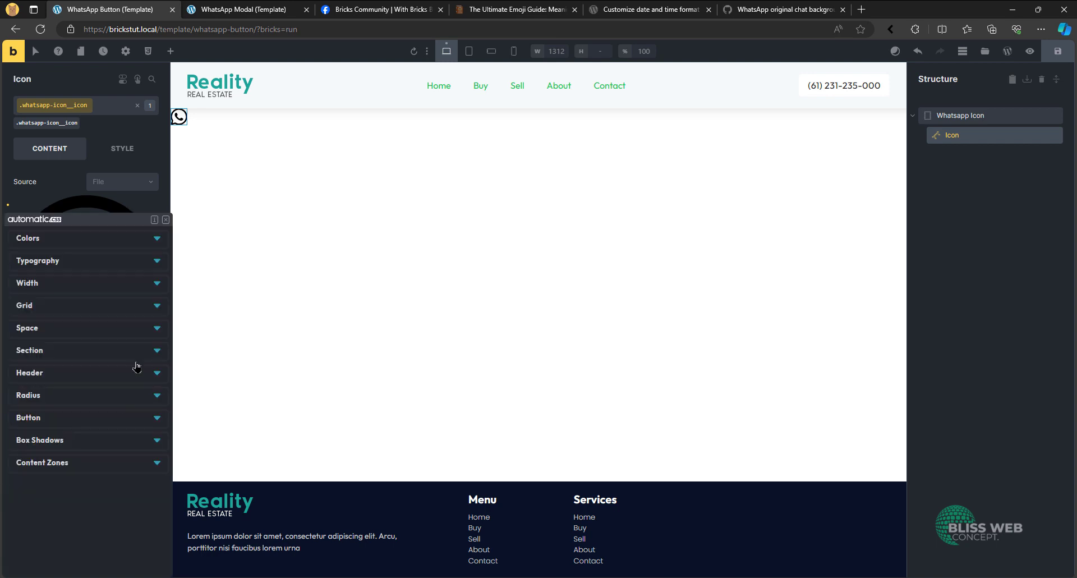
click(147, 241)
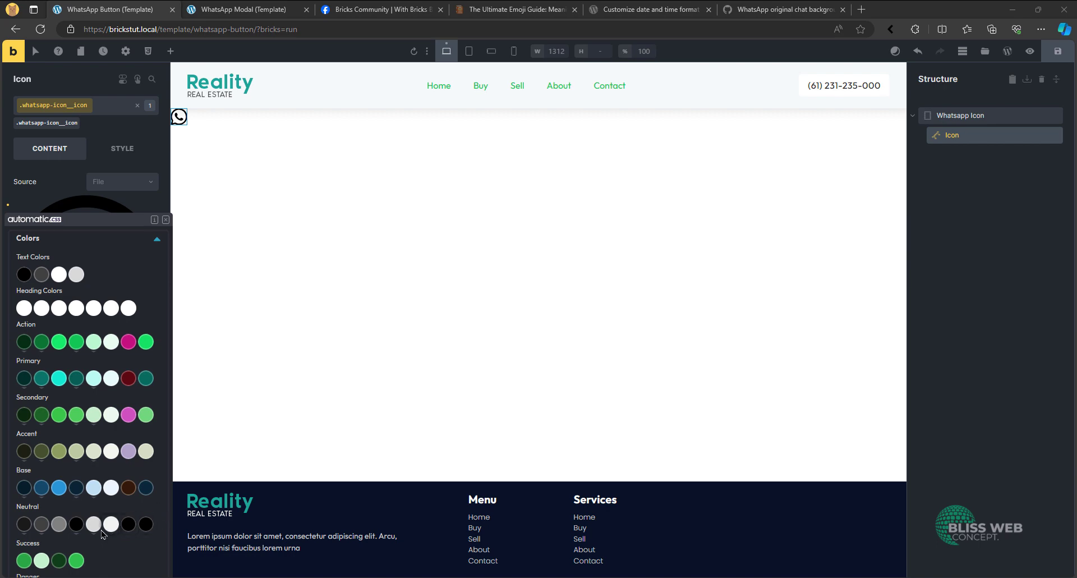
scroll(104, 528, down, 5)
scroll(94, 385, up, 5)
click(75, 342)
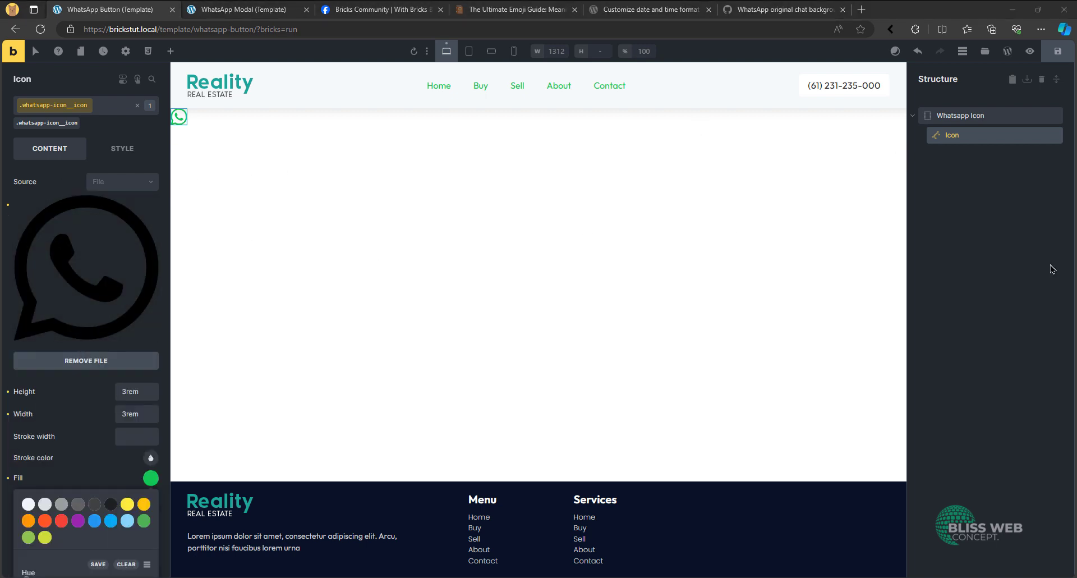
- Set linked padding of .75em on all sides of the Whatsapp Icon Div's whatsapp-icon class
click(949, 116)
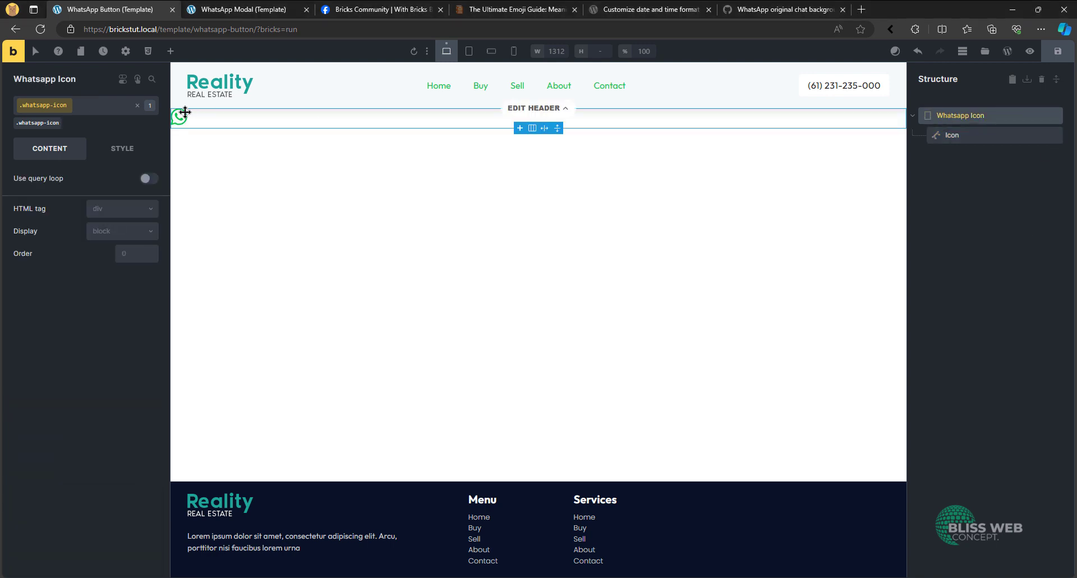
click(127, 150)
click(150, 185)
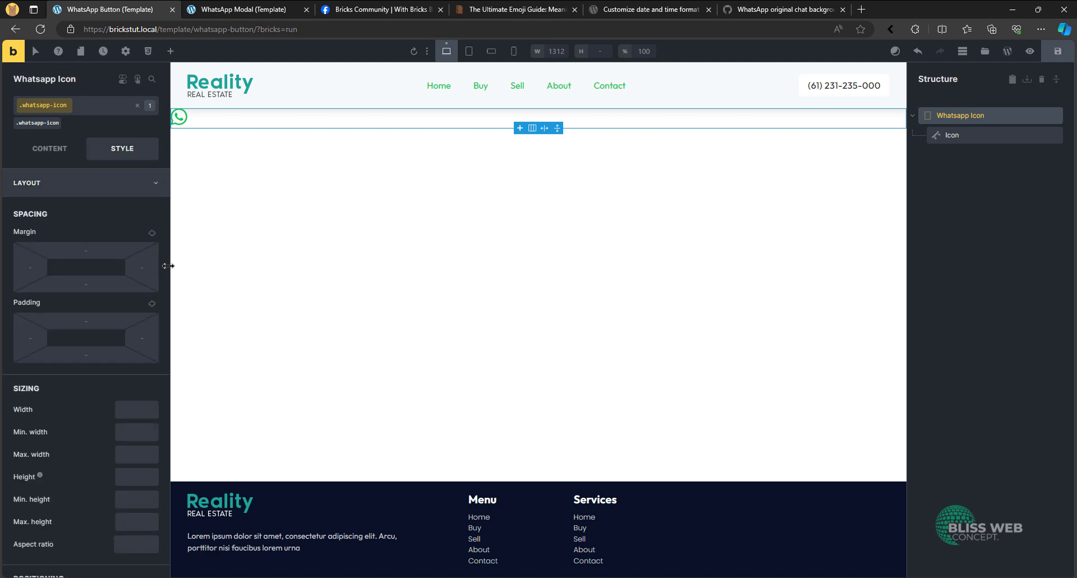
click(152, 304)
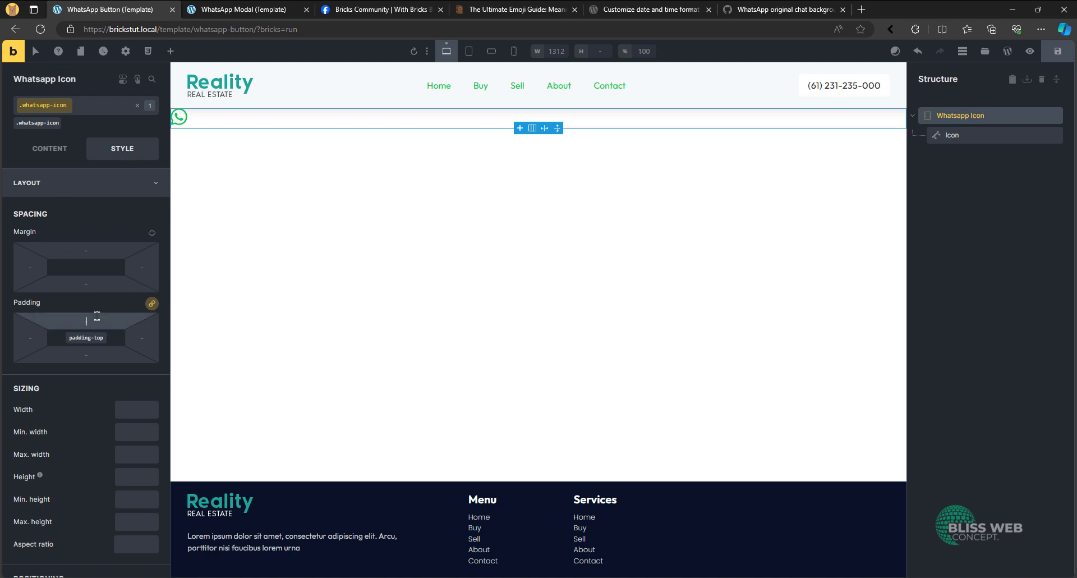
click(87, 320)
text(.75em)
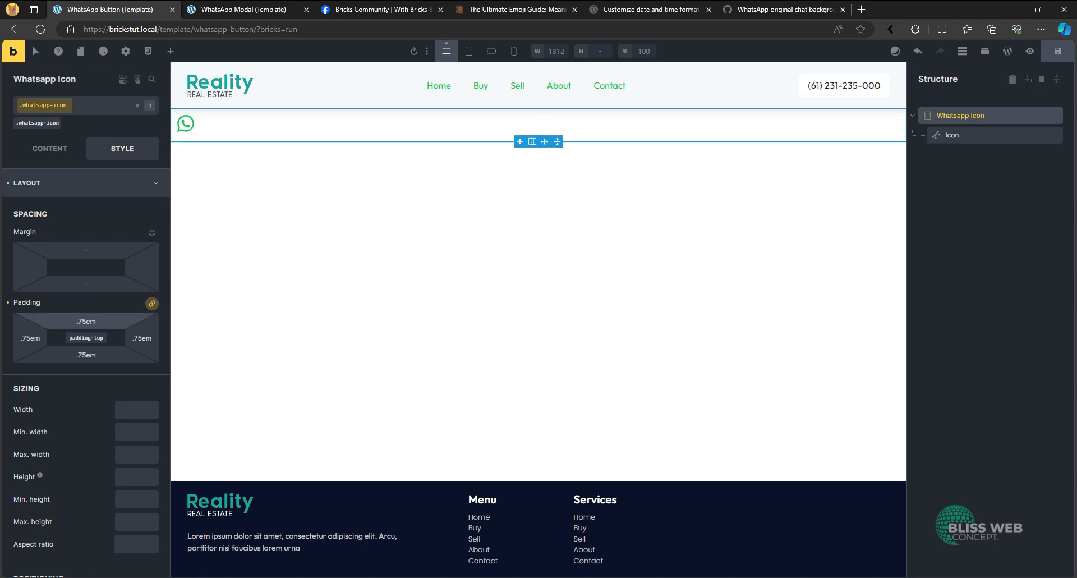
- Give the Whatsapp Icon Div a linked border radius of 50vw on all four corners
click(65, 184)
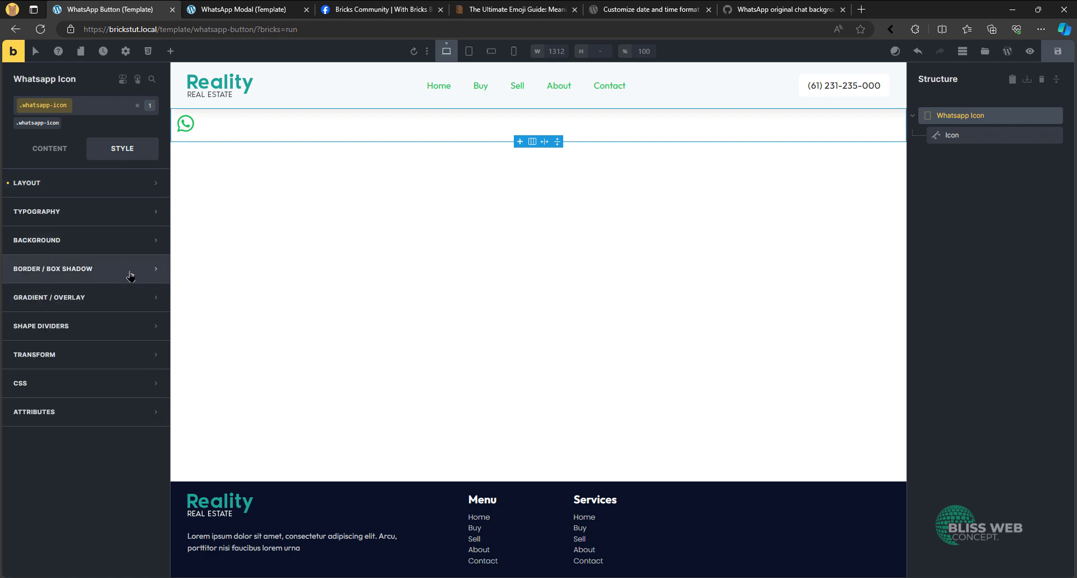
click(109, 270)
click(150, 295)
click(140, 416)
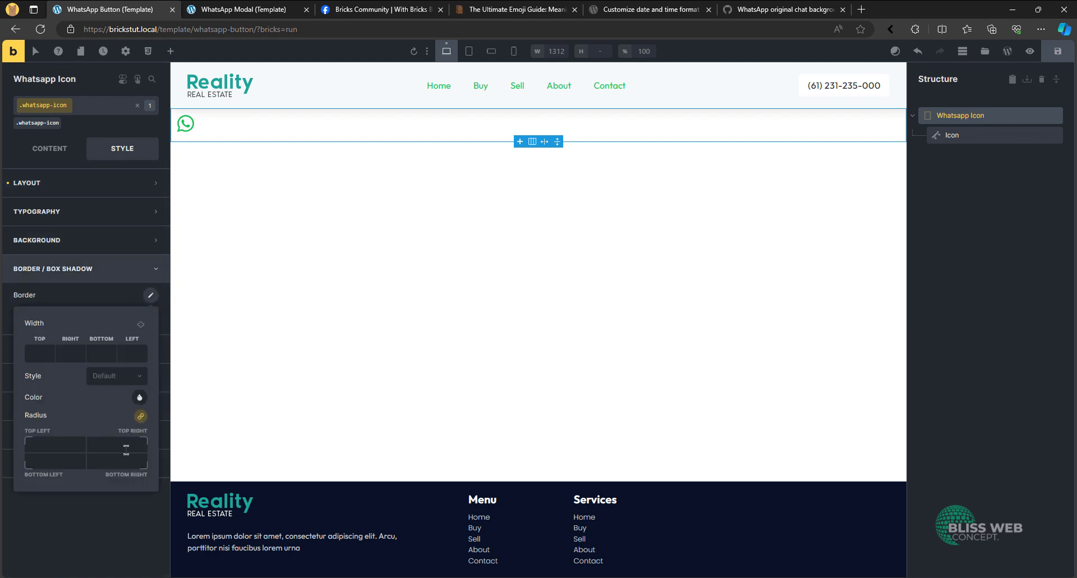
click(123, 443)
text(50vw)
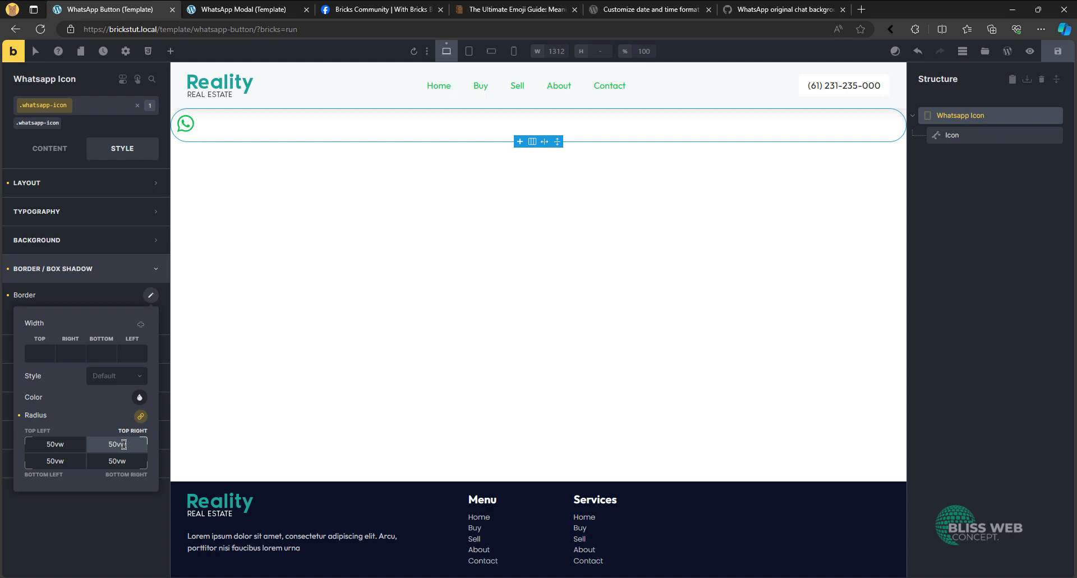
- Set the Whatsapp Icon Div's width to fit-content
click(101, 183)
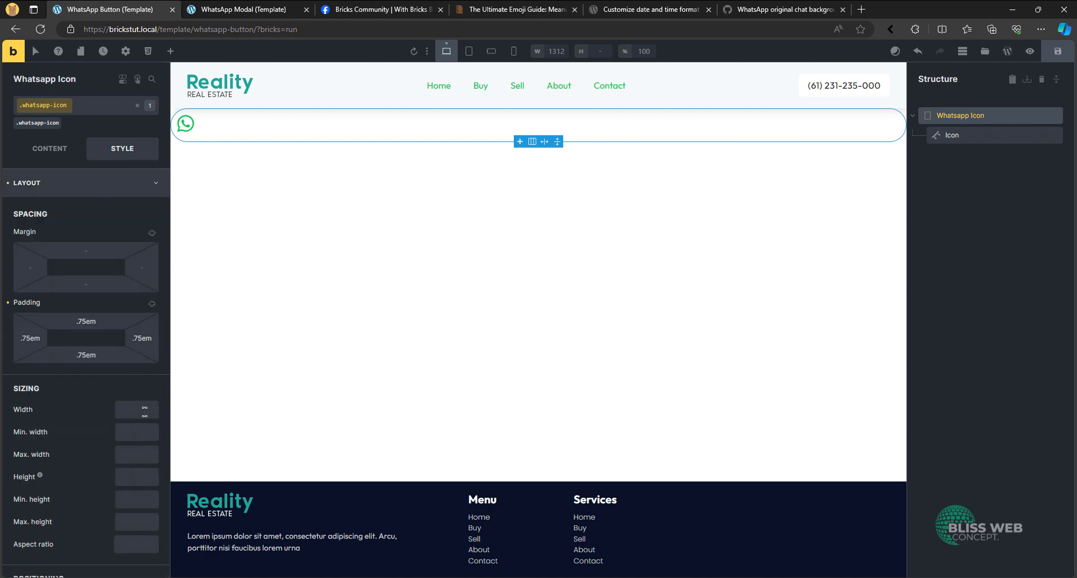
click(146, 412)
text(fit-con)
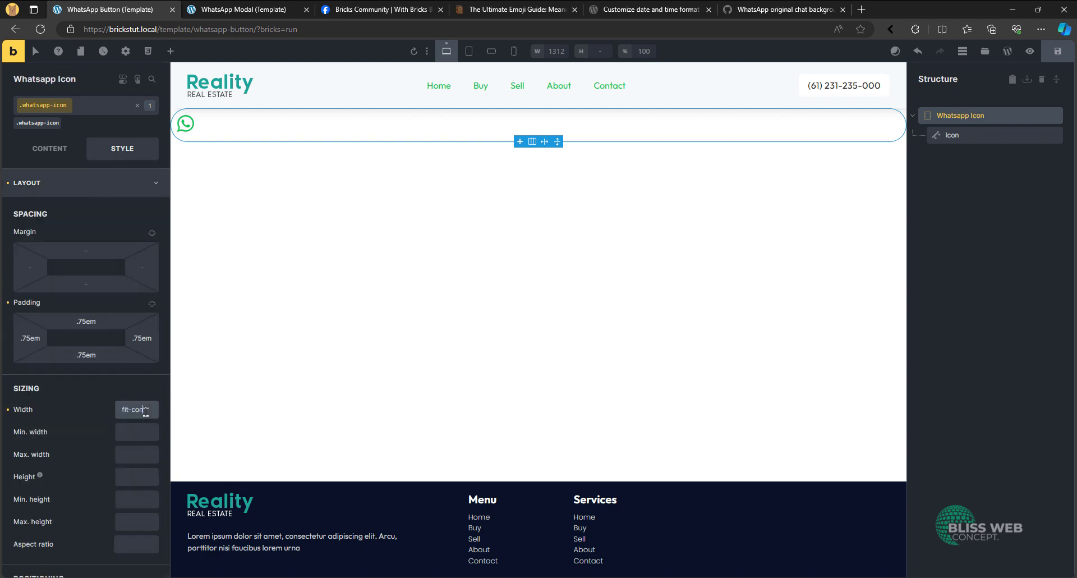
text(tent)
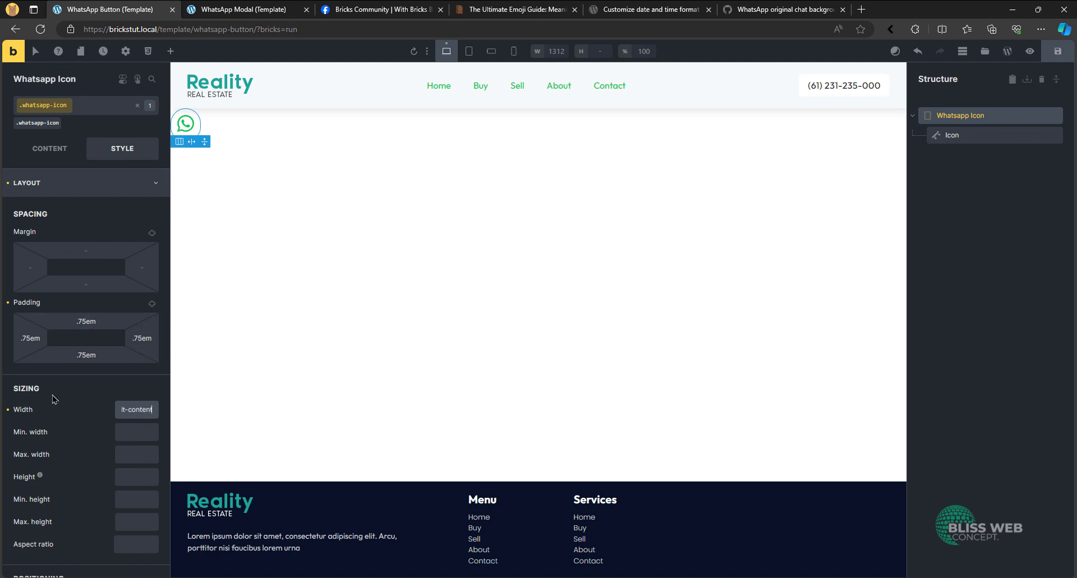
click(112, 193)
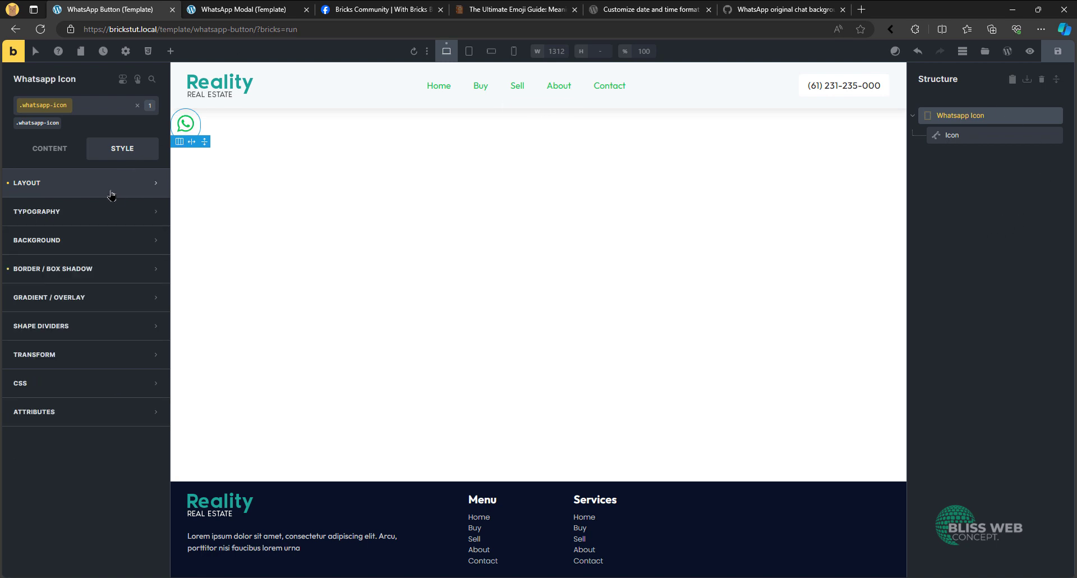
- Add custom CSS to the whatsapp-icon class defining the variable --icon-size: 4rem inside %root%
click(87, 387)
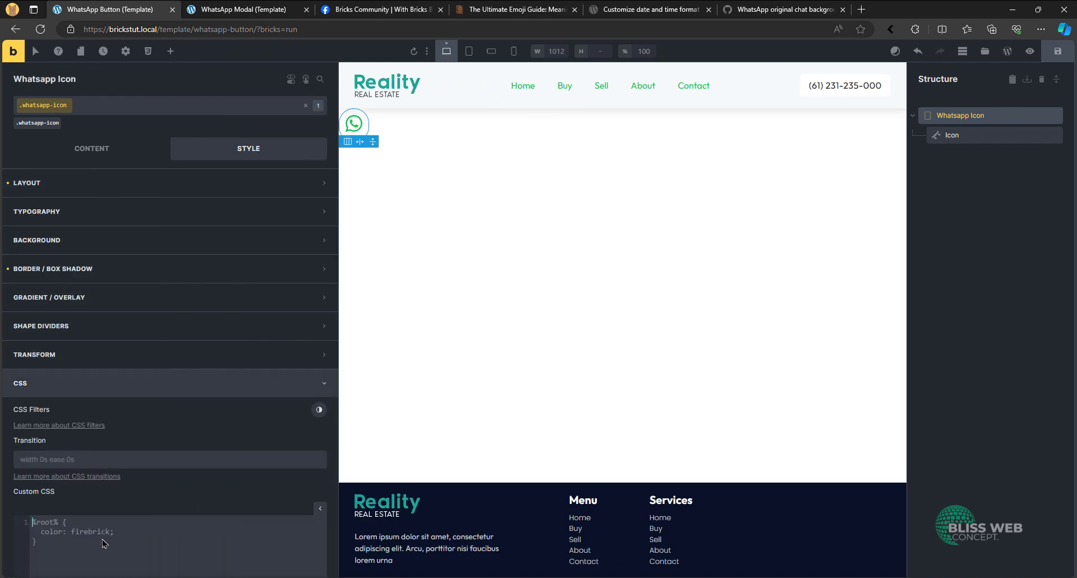
text(%root%)
text(--icon-size:)
key(alt+Tab)
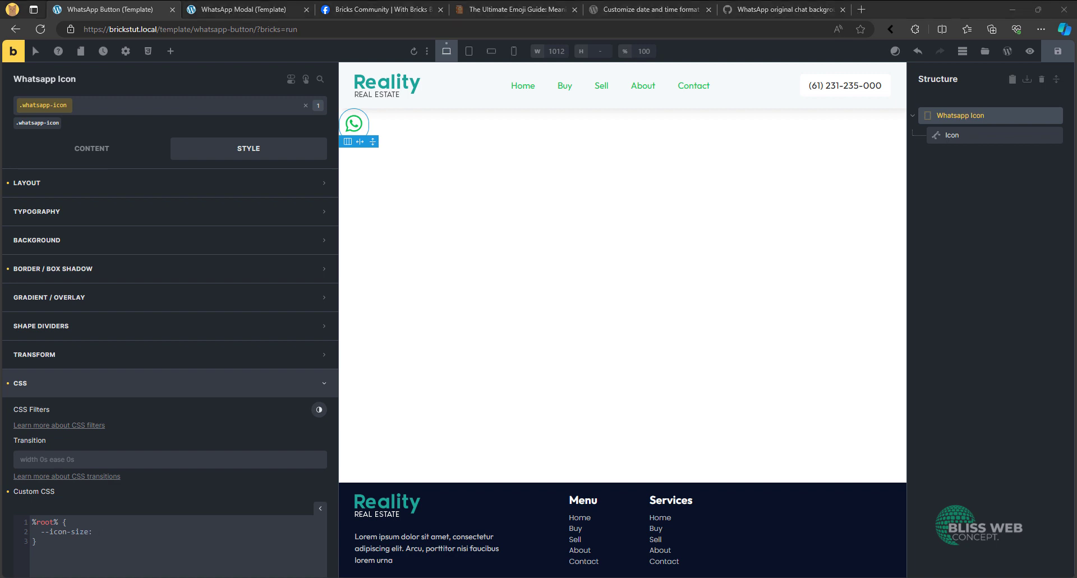
click(169, 526)
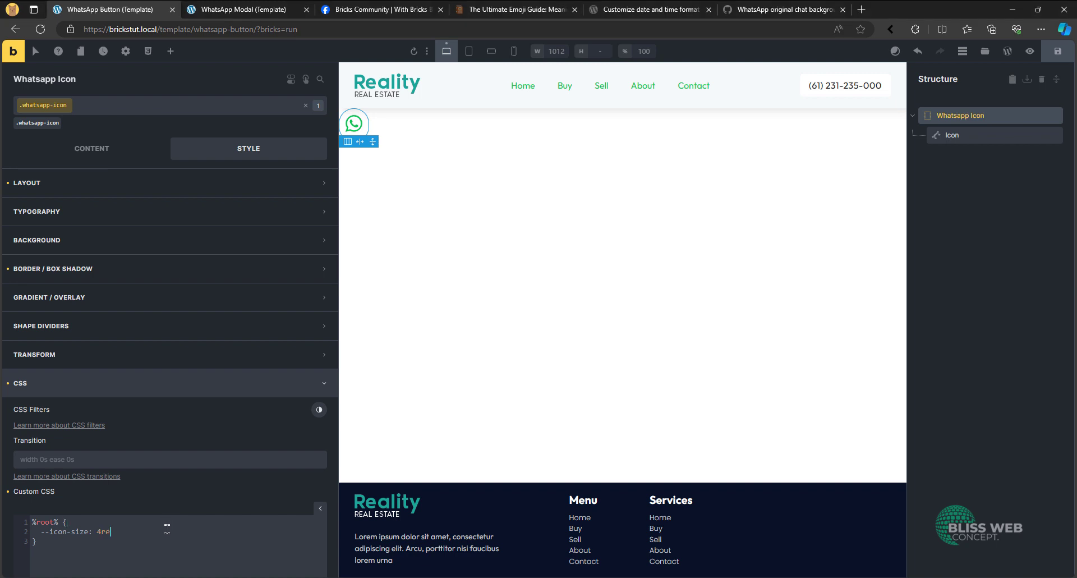
- Replace the Icon's height and width with var(--icon-size) on the whatsapp-icon__icon class
click(92, 148)
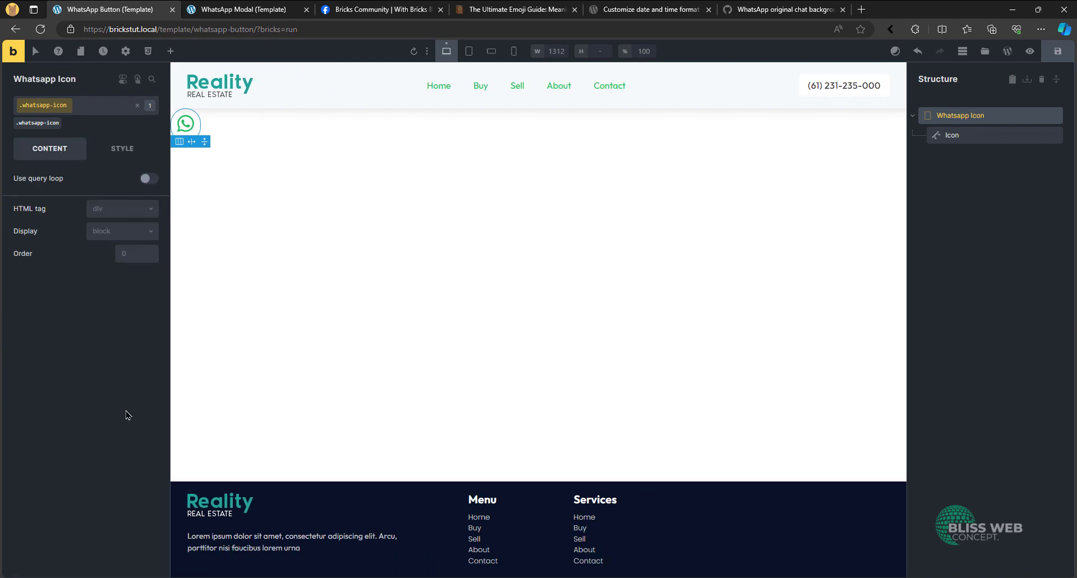
click(958, 134)
click(8, 392)
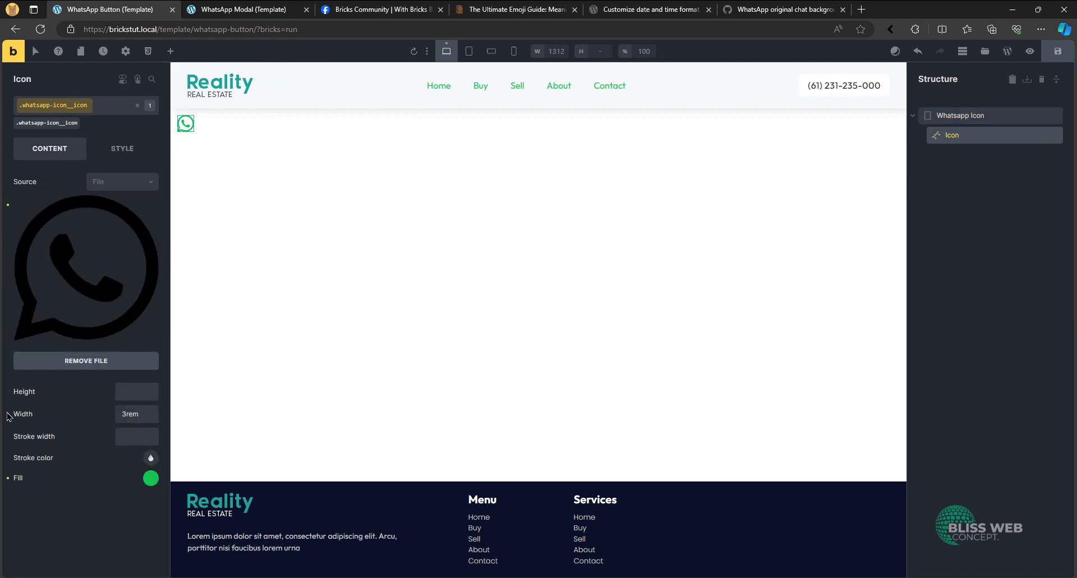
click(8, 414)
click(148, 394)
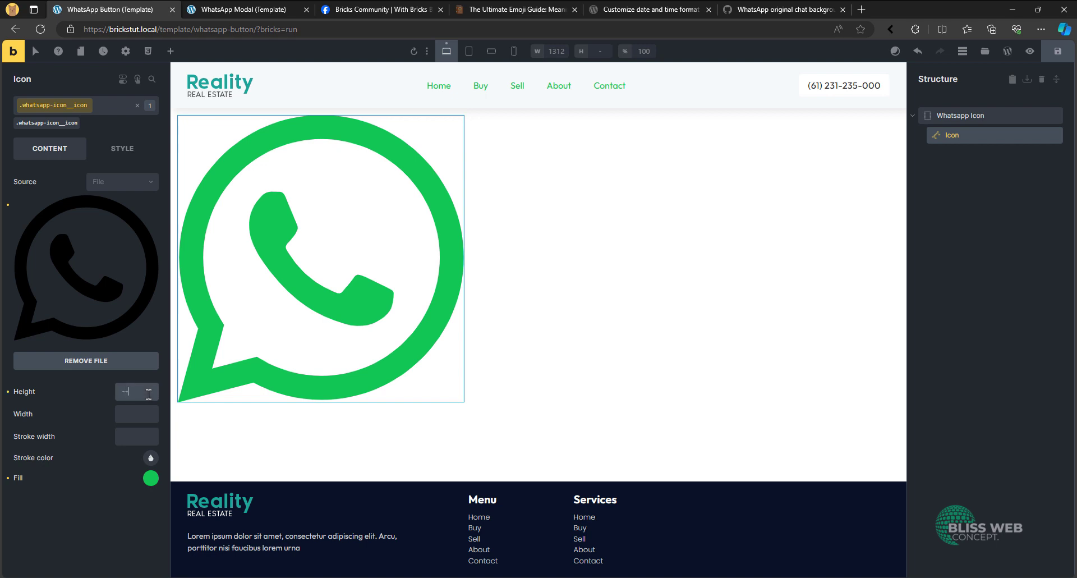
text(--icon-size)
key(Return)
key(ctrl+a)
key(ctrl+c)
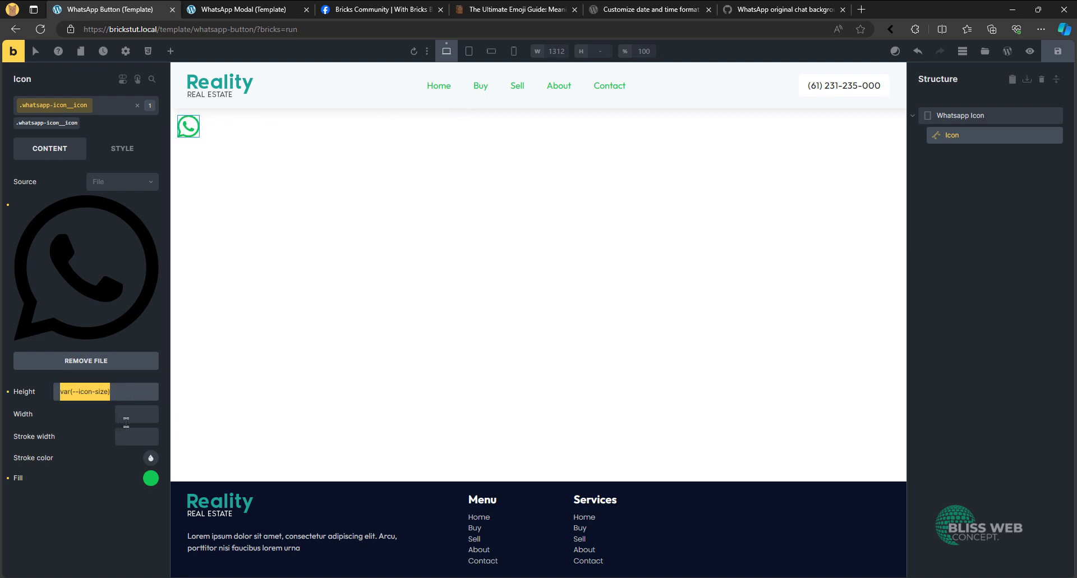
click(126, 418)
key(ctrl+v)
- Replace the Whatsapp Icon Div's width with calc(var(--icon-size) * 1.5) on the whatsapp-icon class
click(968, 115)
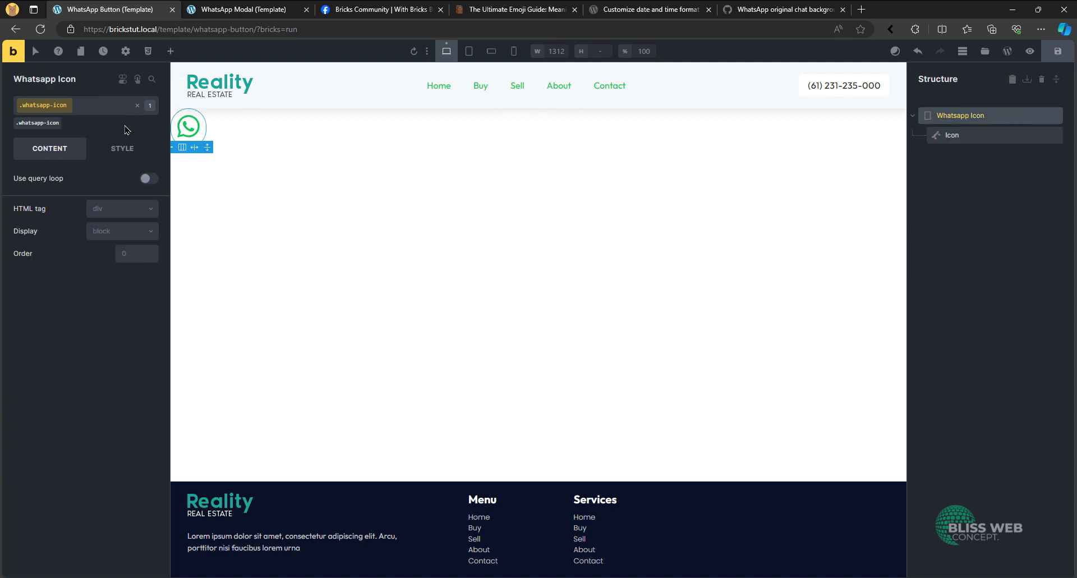
click(118, 147)
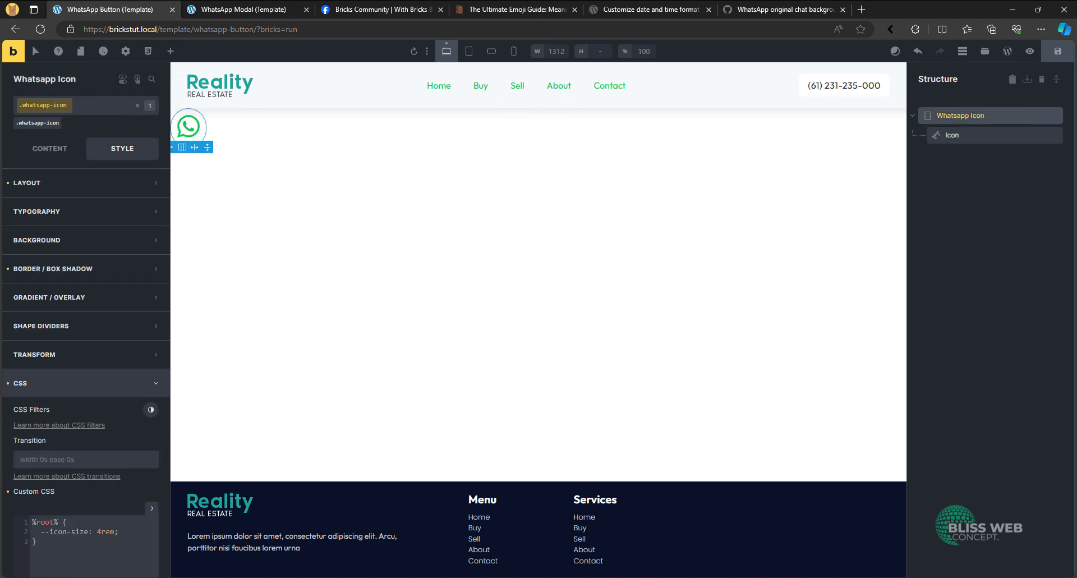
click(77, 183)
scroll(119, 309, down, 3)
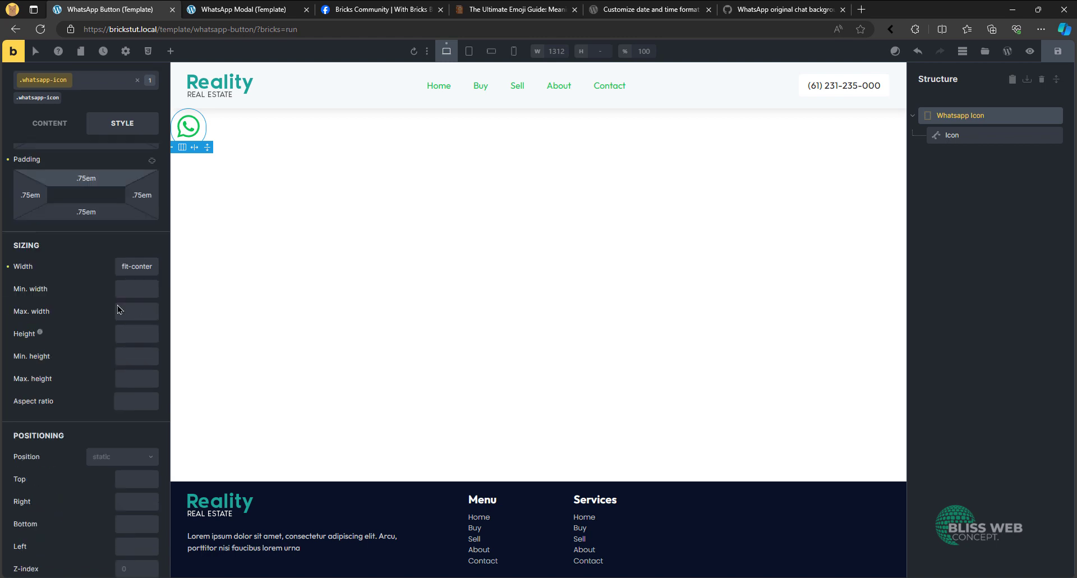
scroll(59, 234, up, 5)
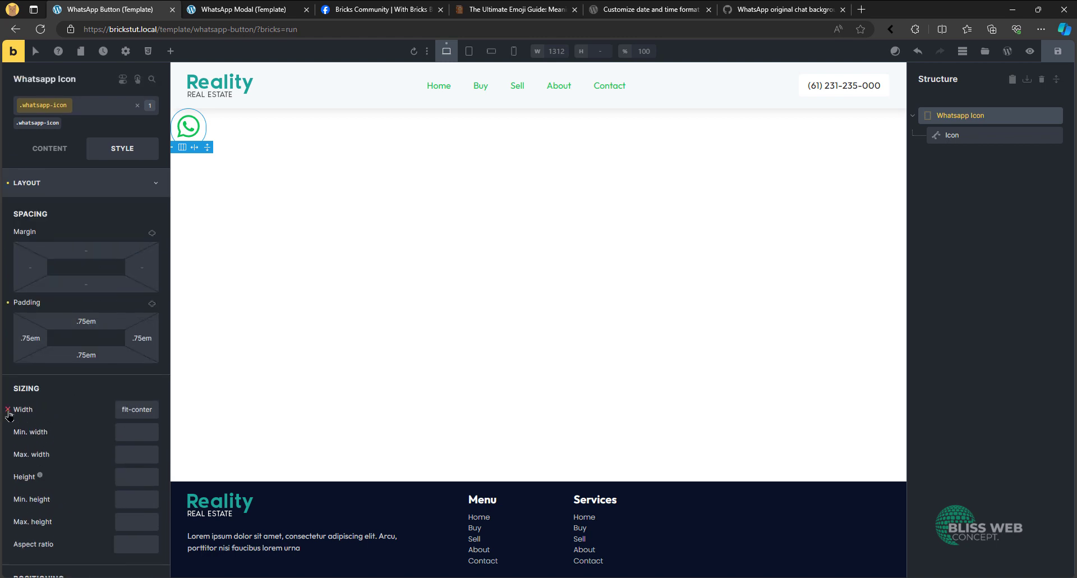
click(8, 411)
click(139, 411)
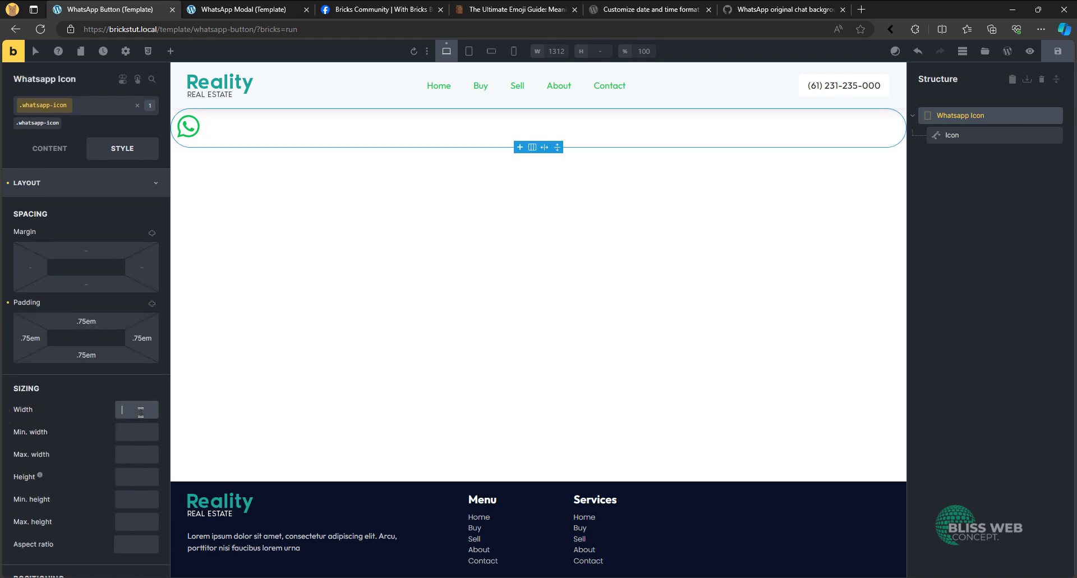
key(ctrl+v)
text(*)
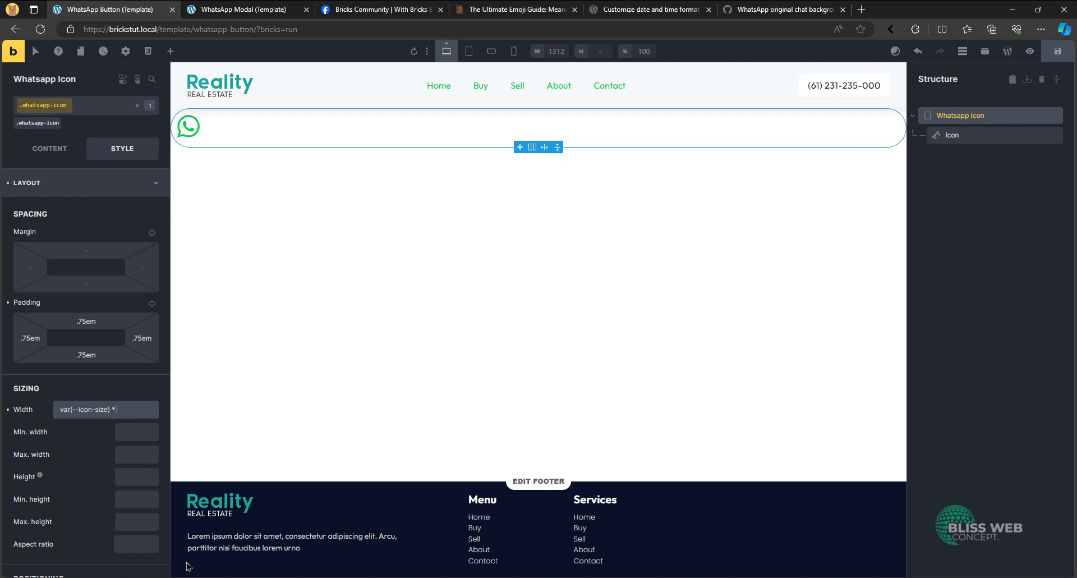
text( 1.5)
key(Return)
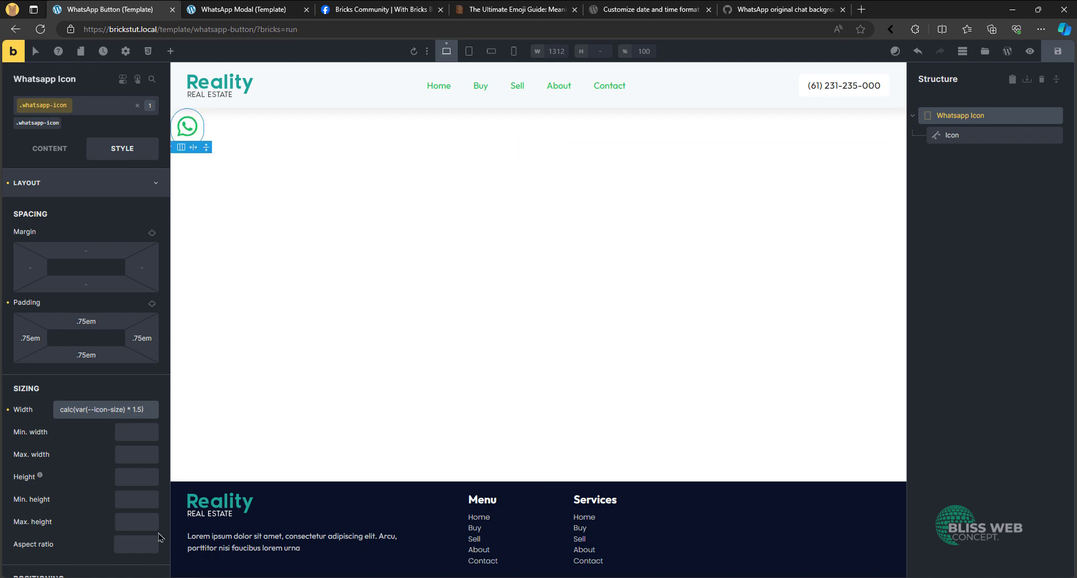
- Set the Whatsapp Icon Div's height to calc(var(--icon-size) * 1.5) as well and preview the template
key(ctrl+a)
key(ctrl+c)
click(137, 431)
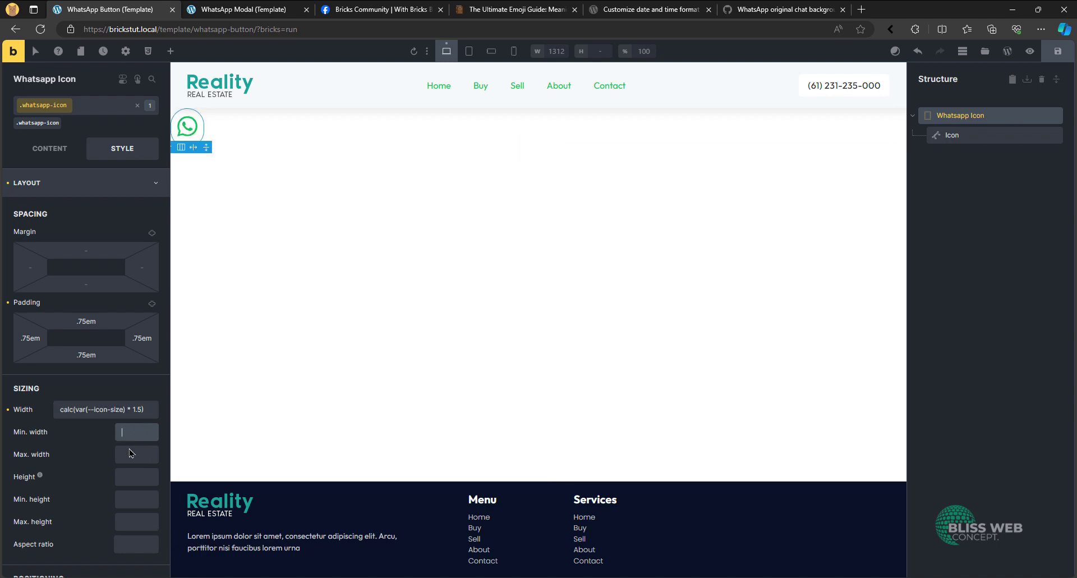
click(124, 470)
key(ctrl+v)
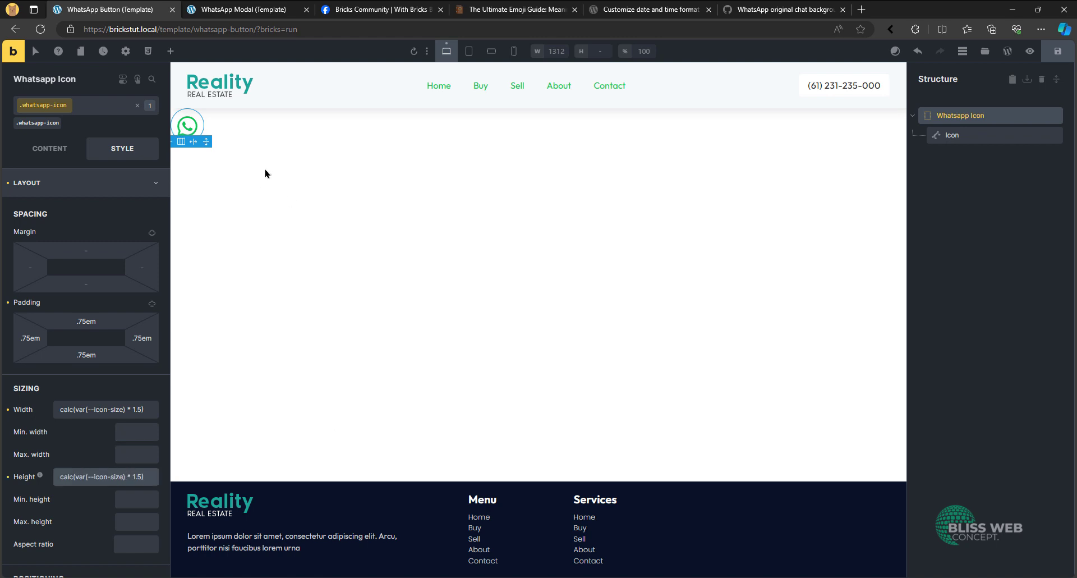
click(56, 149)
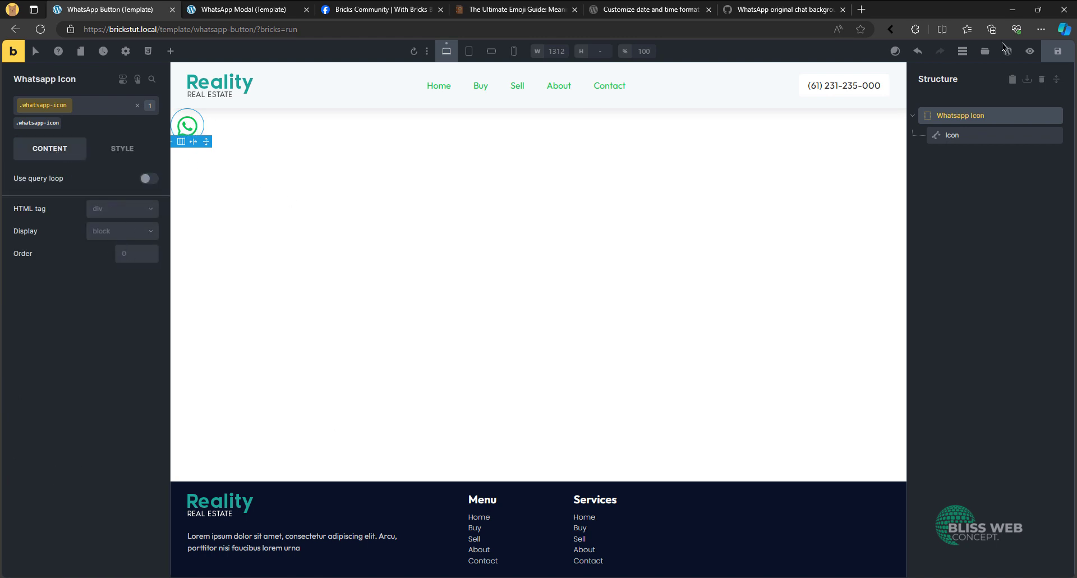
click(1030, 51)
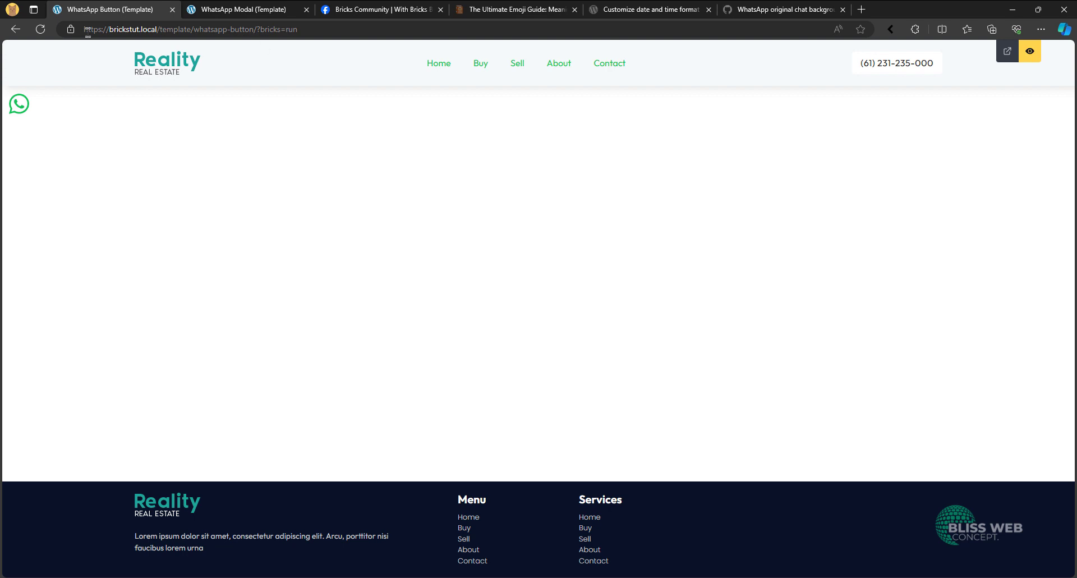
click(1032, 51)
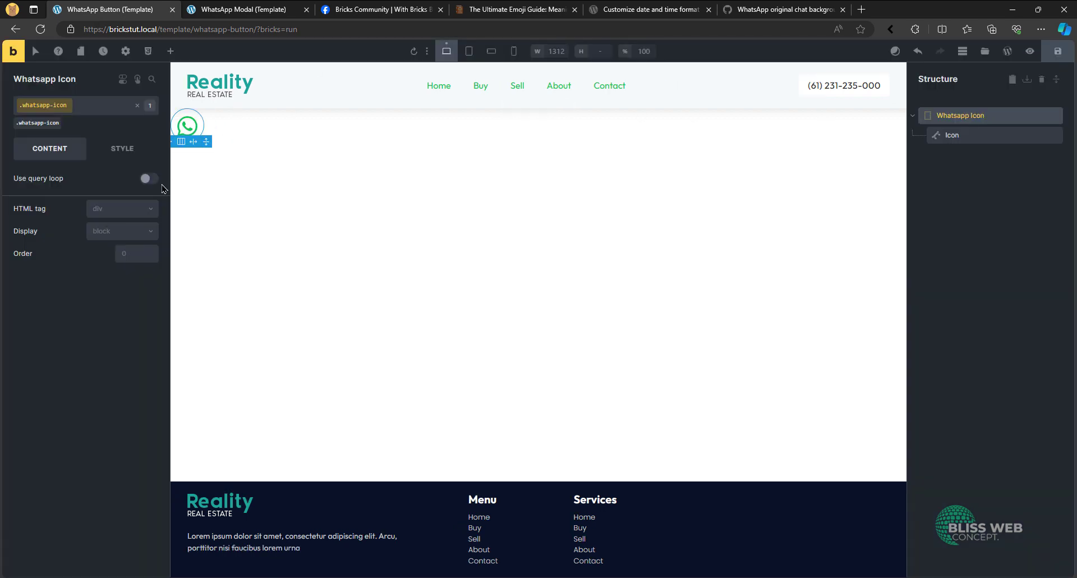
- Set the Whatsapp Icon Div's display to flex, center its content on the main and cross axes, and save the template
click(112, 234)
click(115, 267)
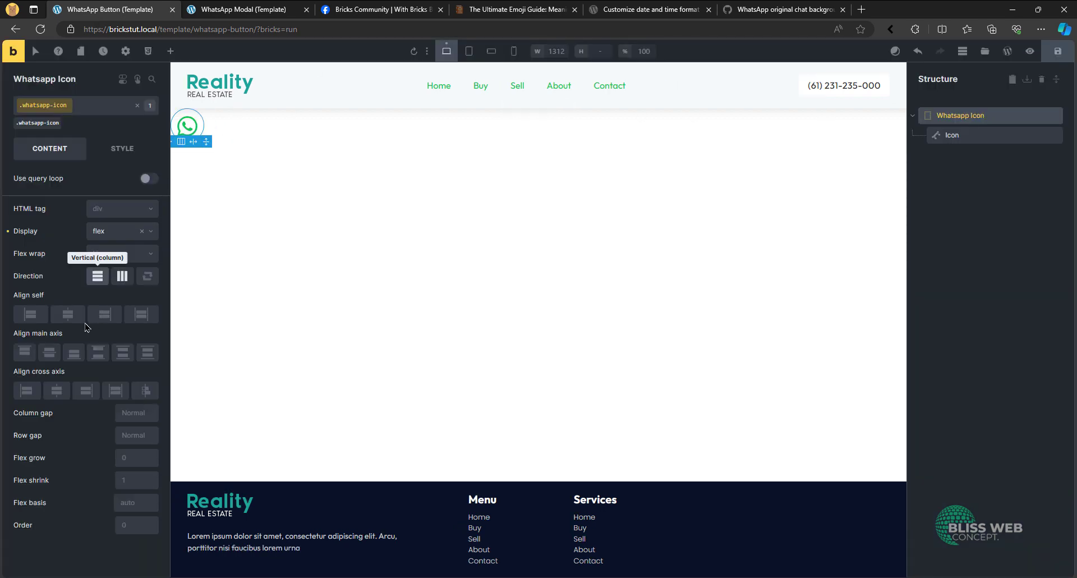
click(48, 351)
click(55, 391)
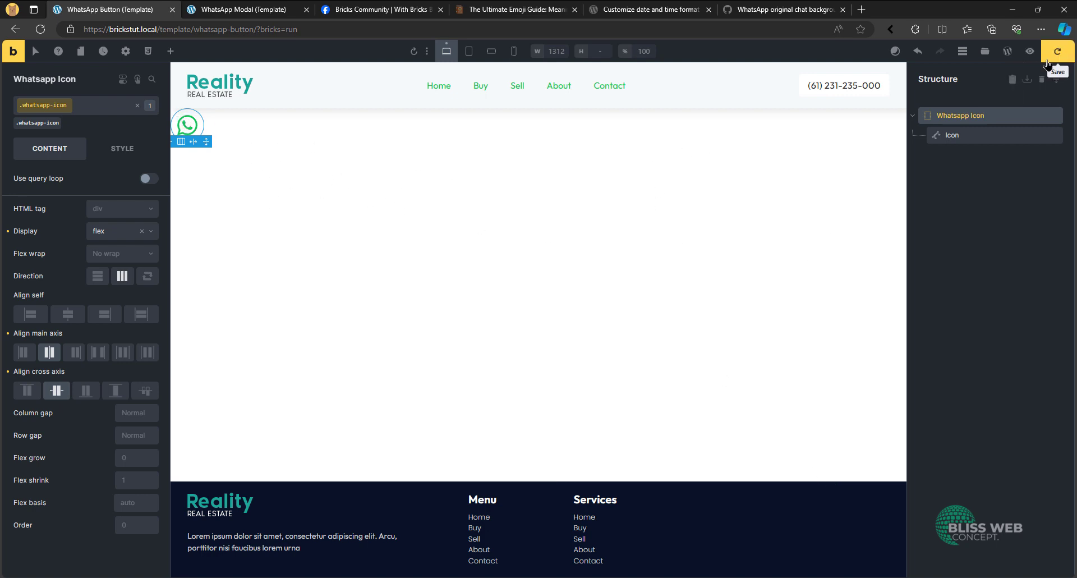
click(1058, 51)
- Give the Whatsapp Icon Div a white background color, save the template and preview it
click(123, 148)
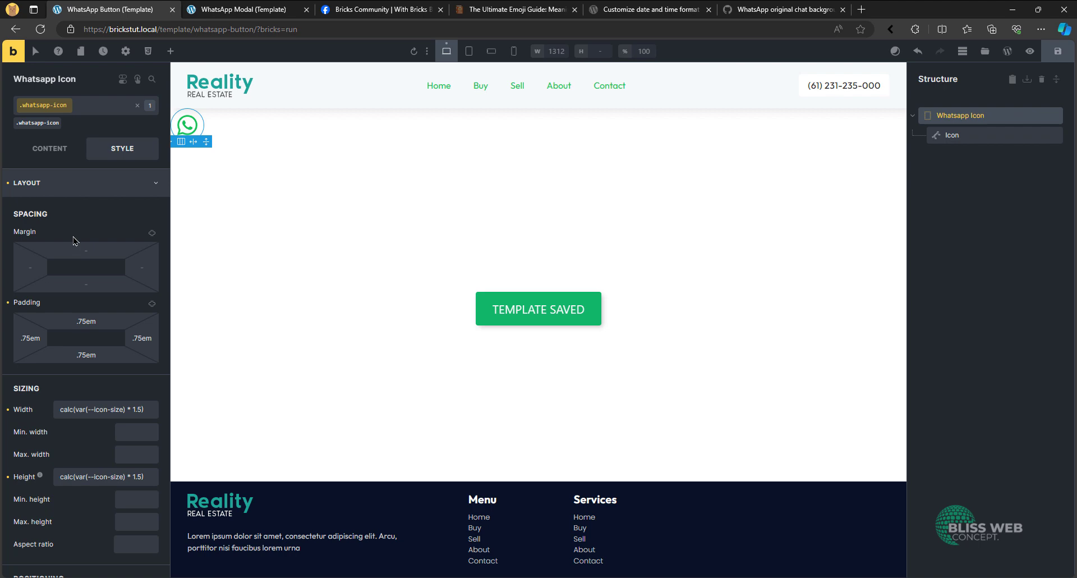
click(112, 183)
click(84, 240)
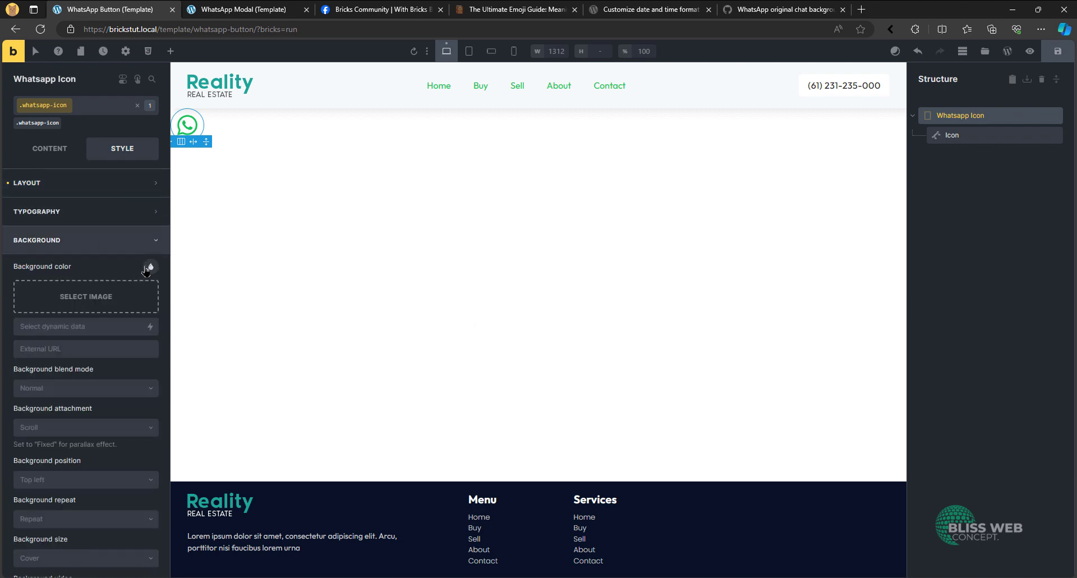
click(145, 272)
scroll(129, 291, down, 5)
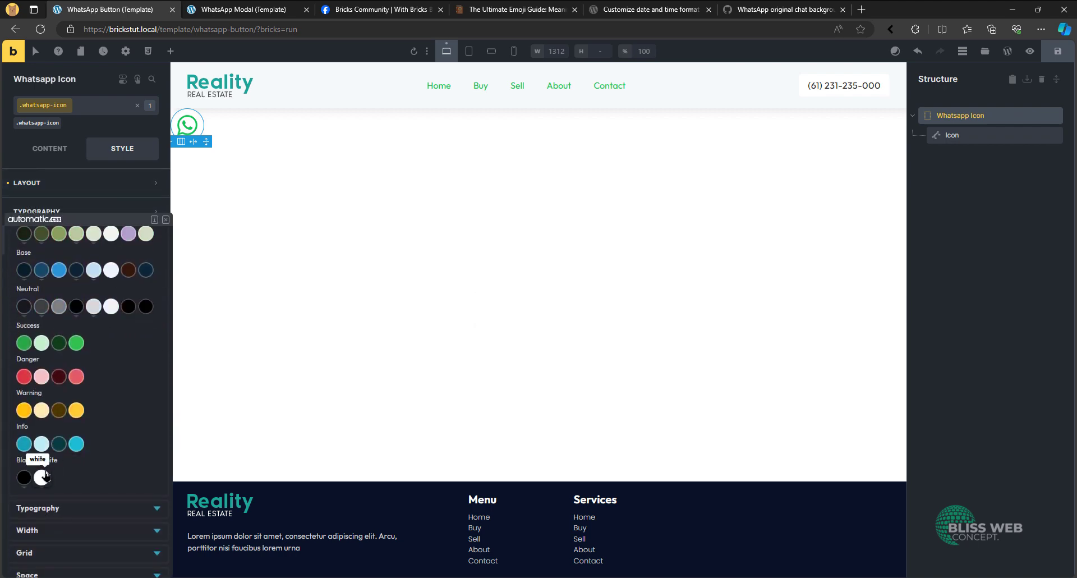
click(149, 239)
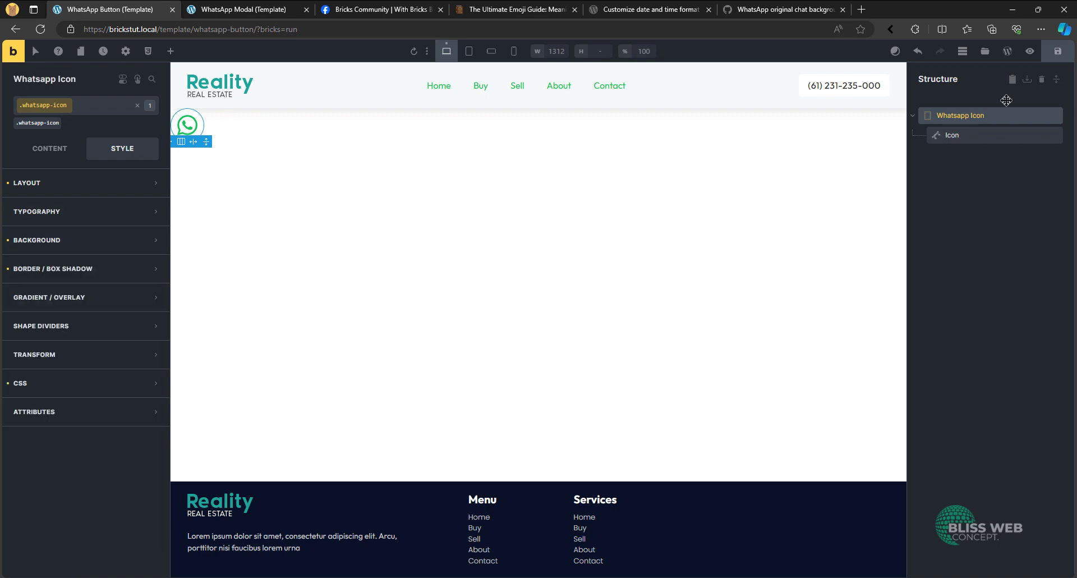
click(1059, 51)
click(1030, 51)
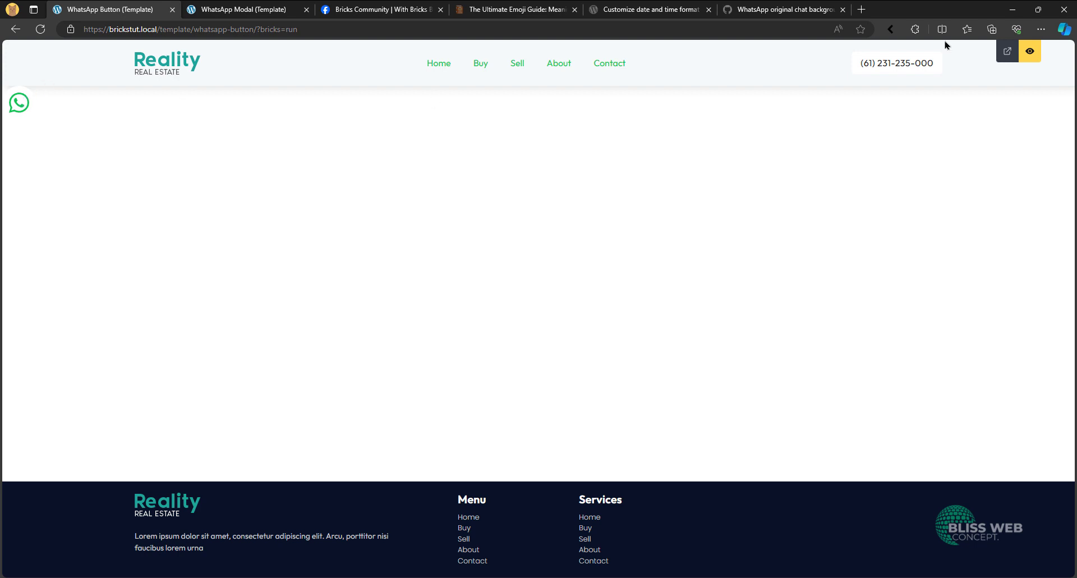
click(1030, 51)
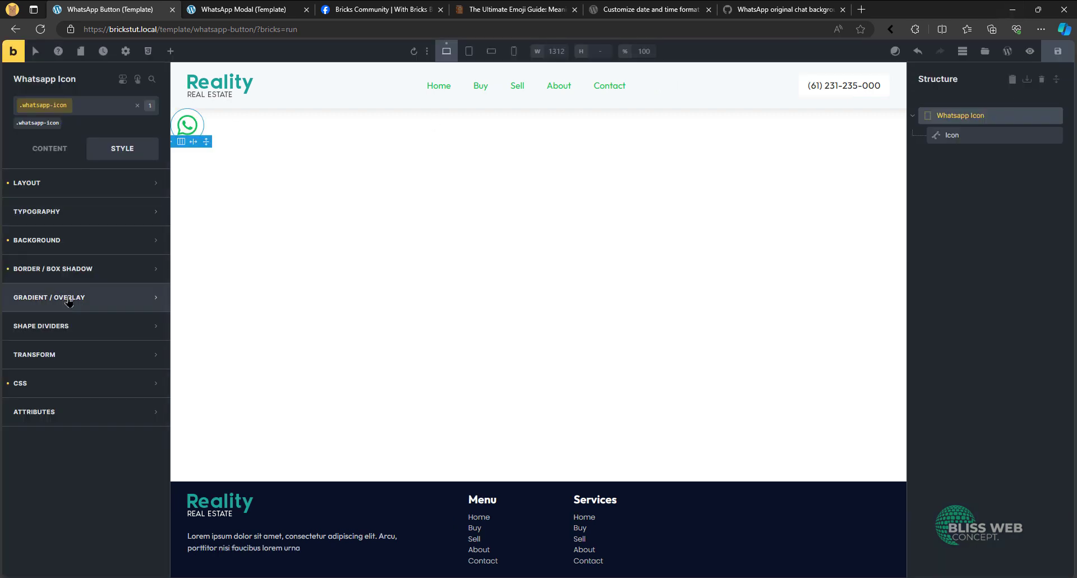
- Set the Whatsapp Icon Div's box shadow color to RGB 0, 0, 0 with an alpha of 0.15
click(117, 269)
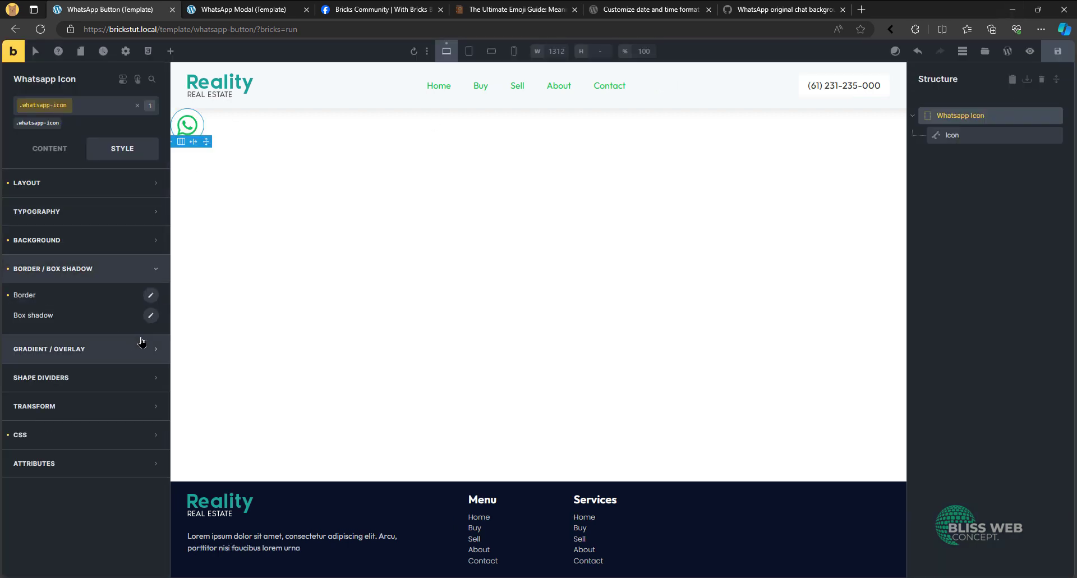
click(150, 315)
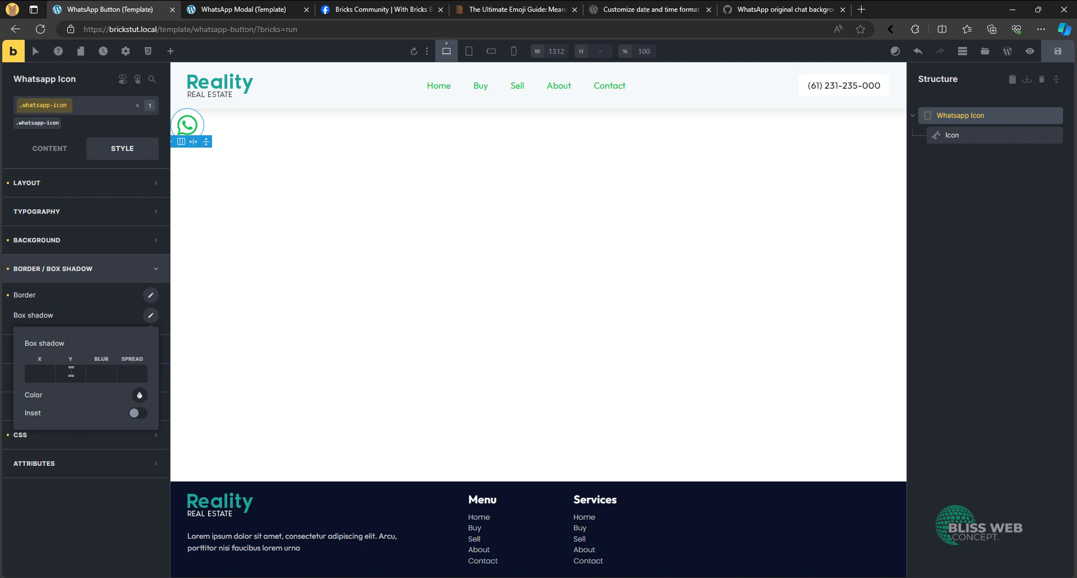
click(140, 396)
scroll(112, 426, down, 2)
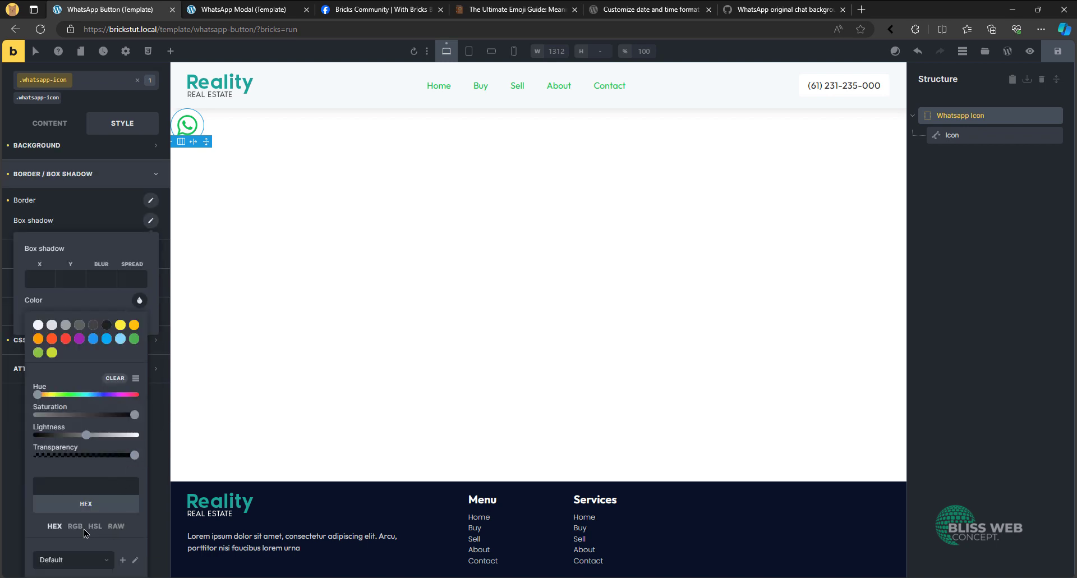
click(75, 526)
double_click(122, 487)
text(0.15)
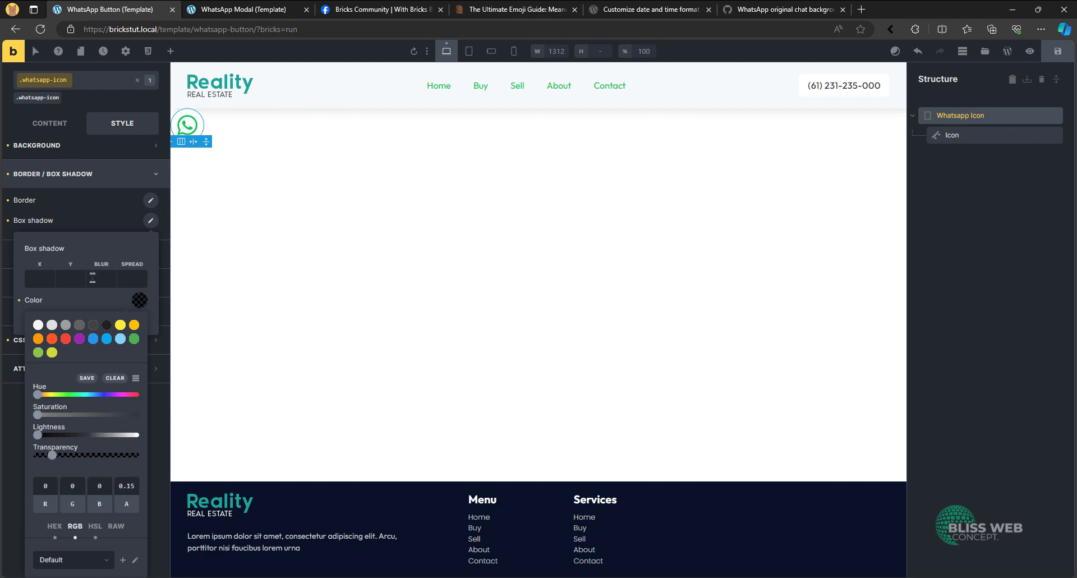
- Set the box shadow's blur to 15, Y offset to 5 and X offset to 3, and preview the template
click(93, 277)
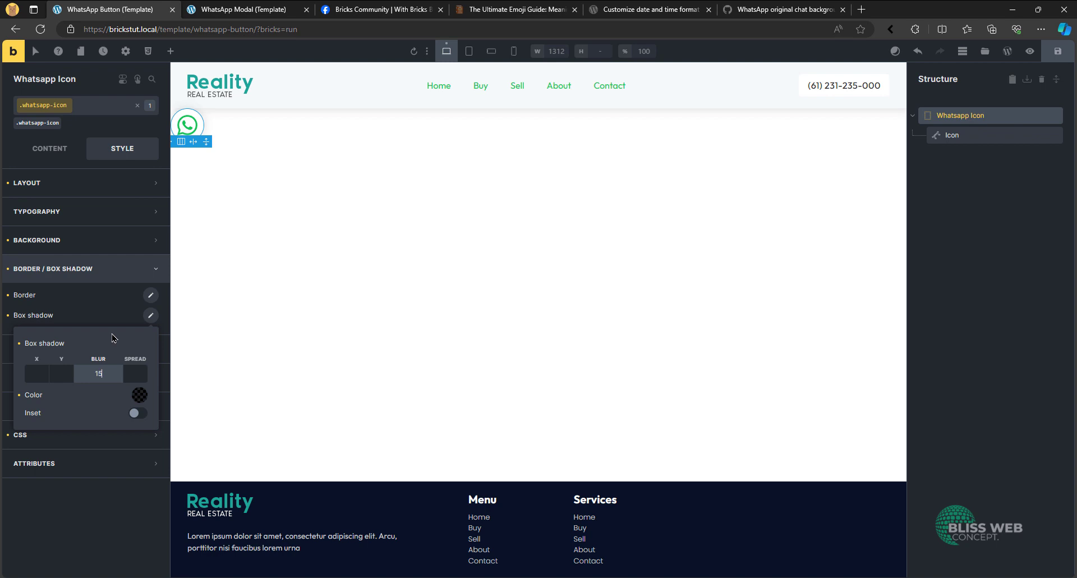
click(54, 372)
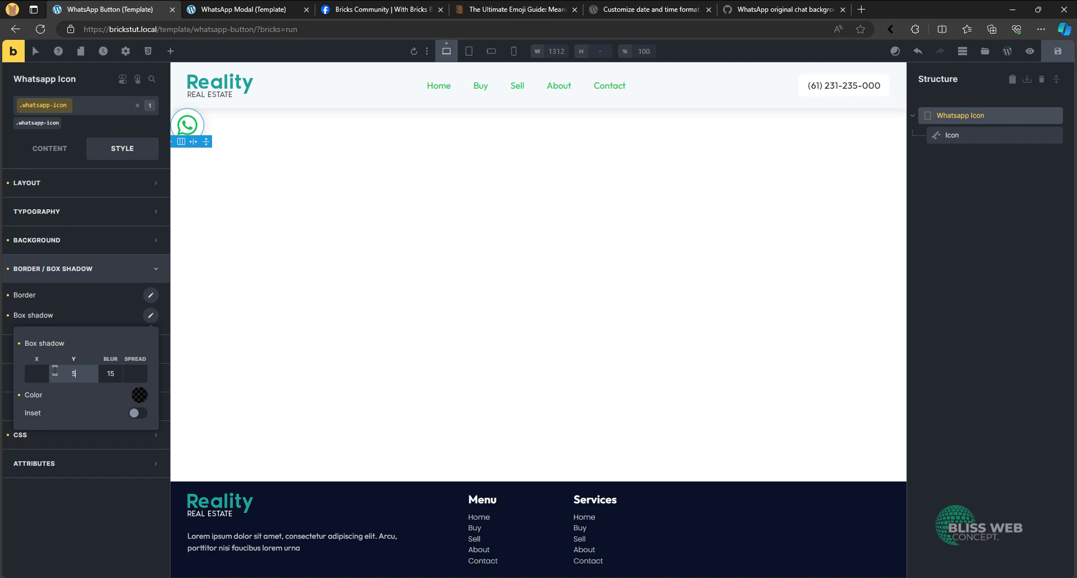
click(39, 368)
click(1030, 51)
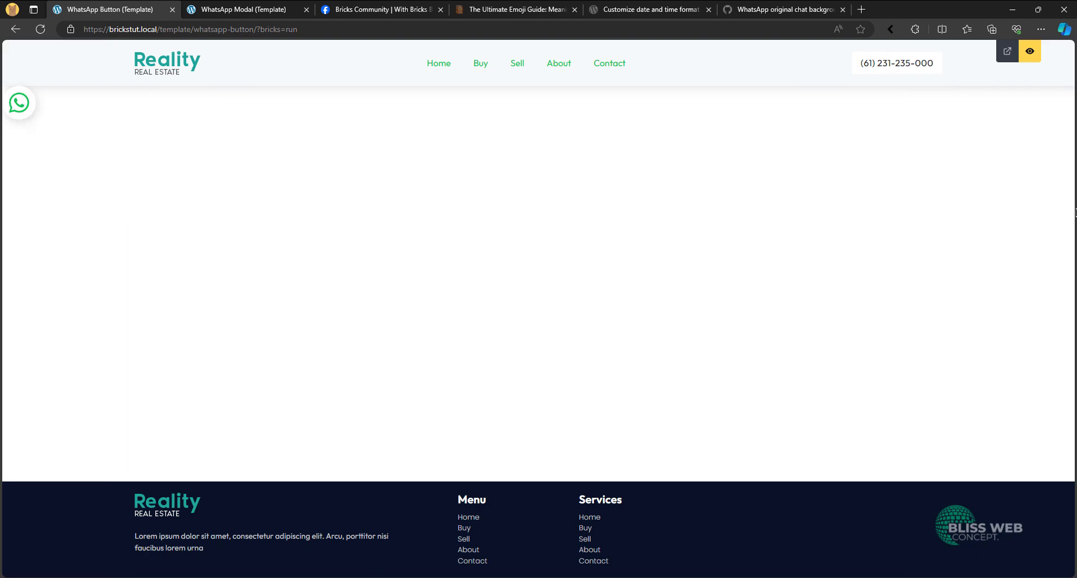
click(1031, 53)
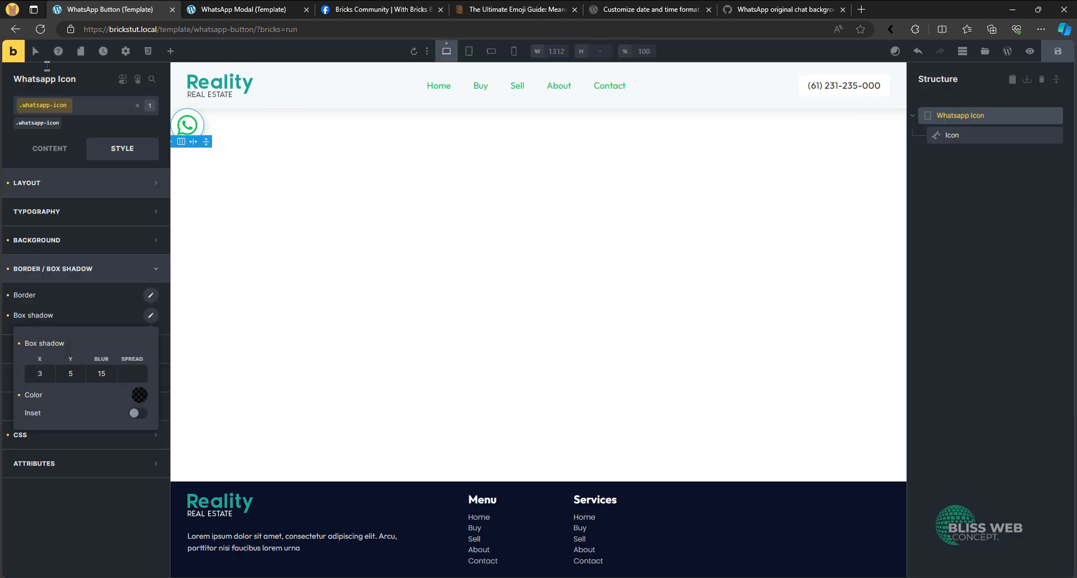
- Set the Whatsapp Icon Div's position to fixed with a right offset of var(--space-m)
click(81, 188)
scroll(107, 272, down, 7)
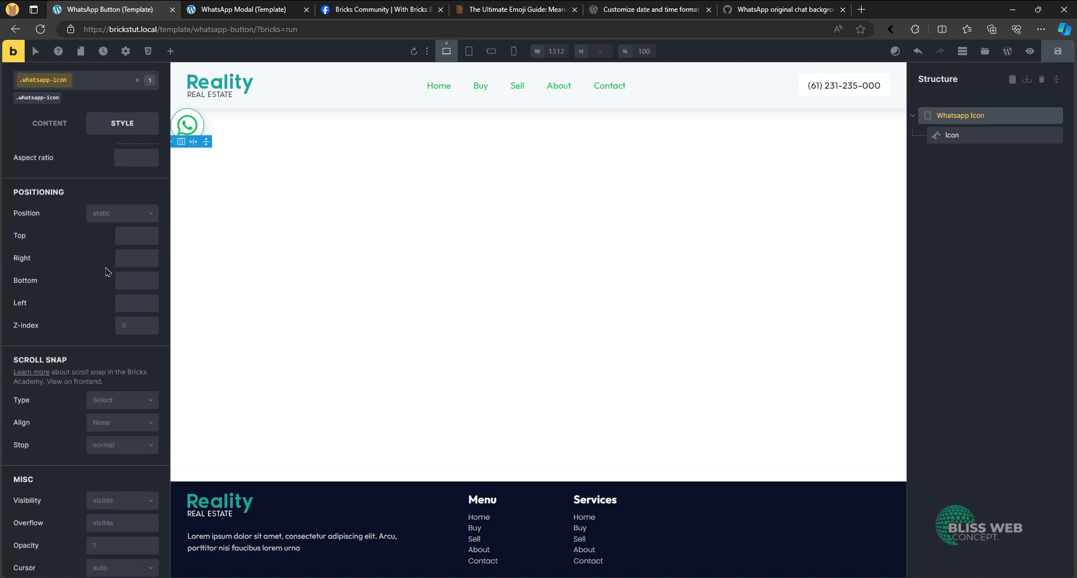
click(111, 215)
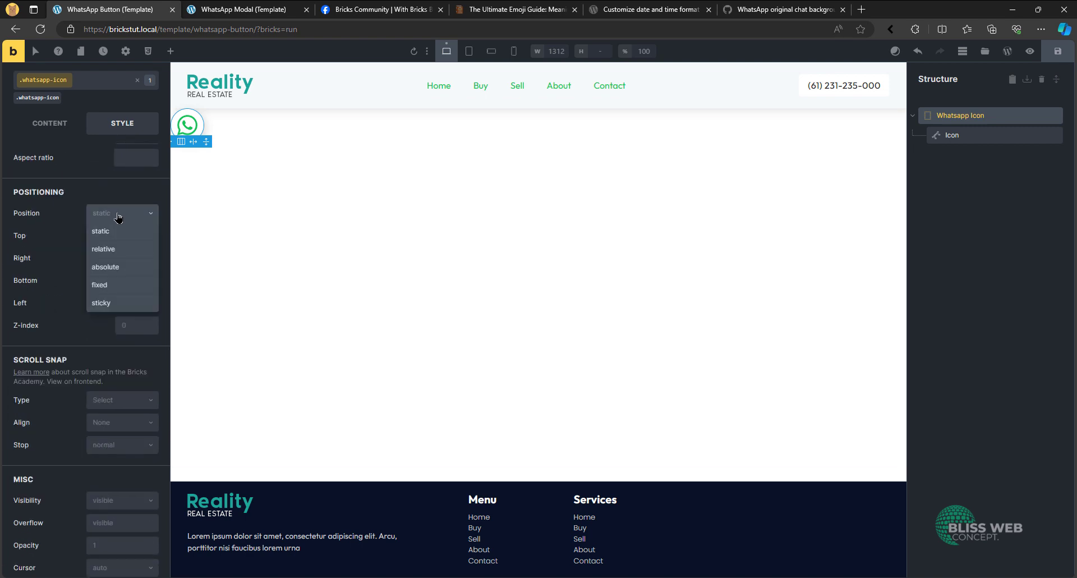
click(118, 290)
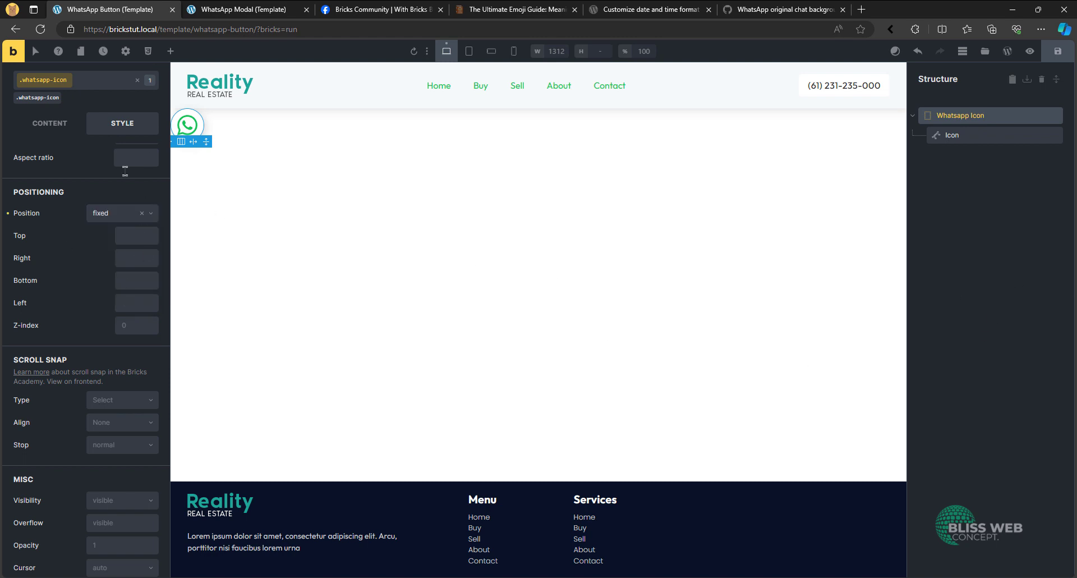
click(127, 255)
click(129, 216)
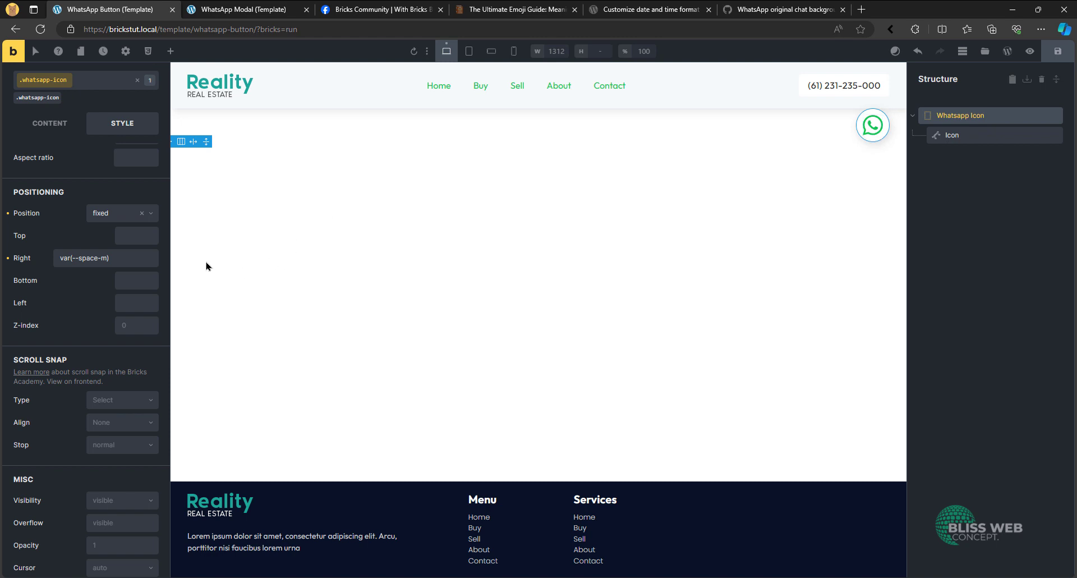
- Set the Whatsapp Icon Div's bottom offset to var(--space-m) and its z-index to 999
click(141, 279)
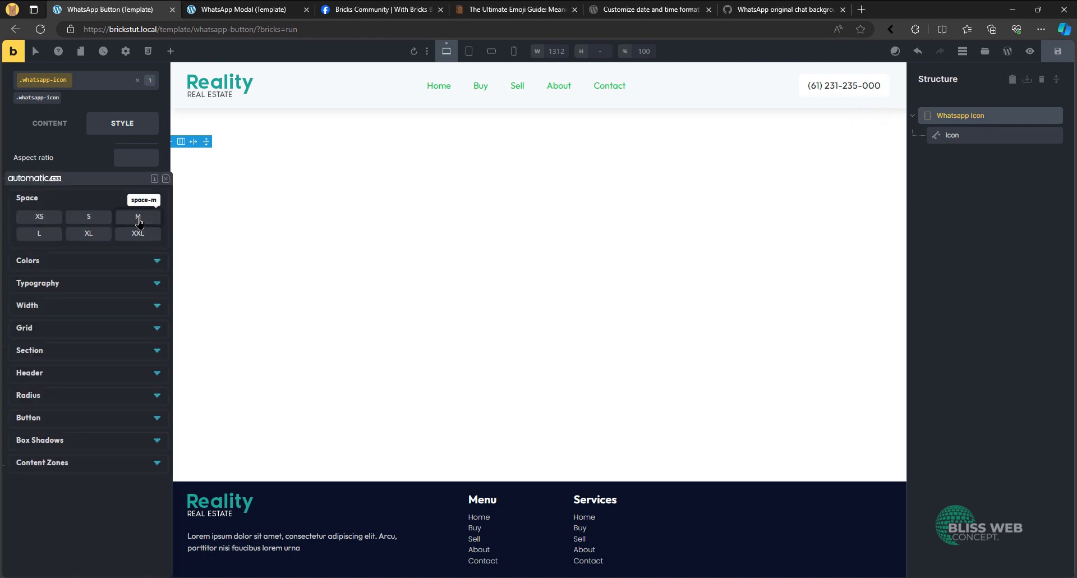
click(138, 216)
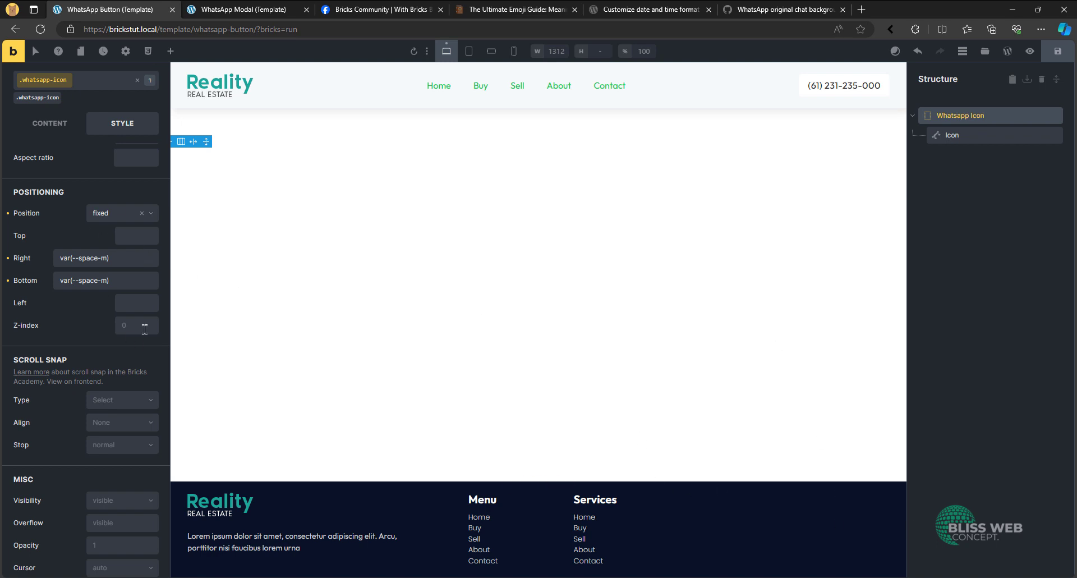
click(145, 329)
text(999)
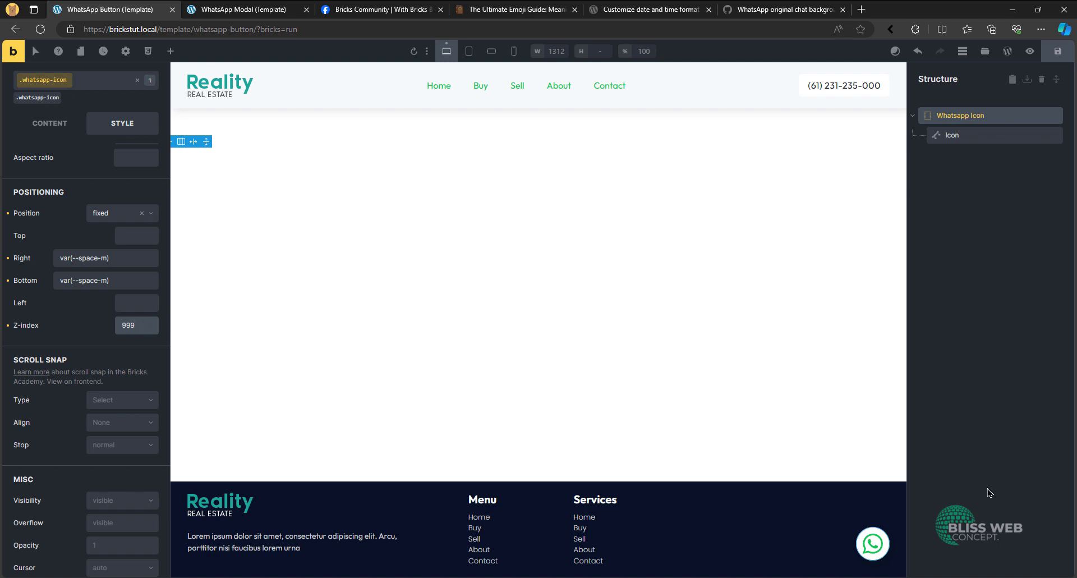
- Check the WhatsApp icon at the mobile portrait breakpoint, return to the desktop view and save the template
click(510, 52)
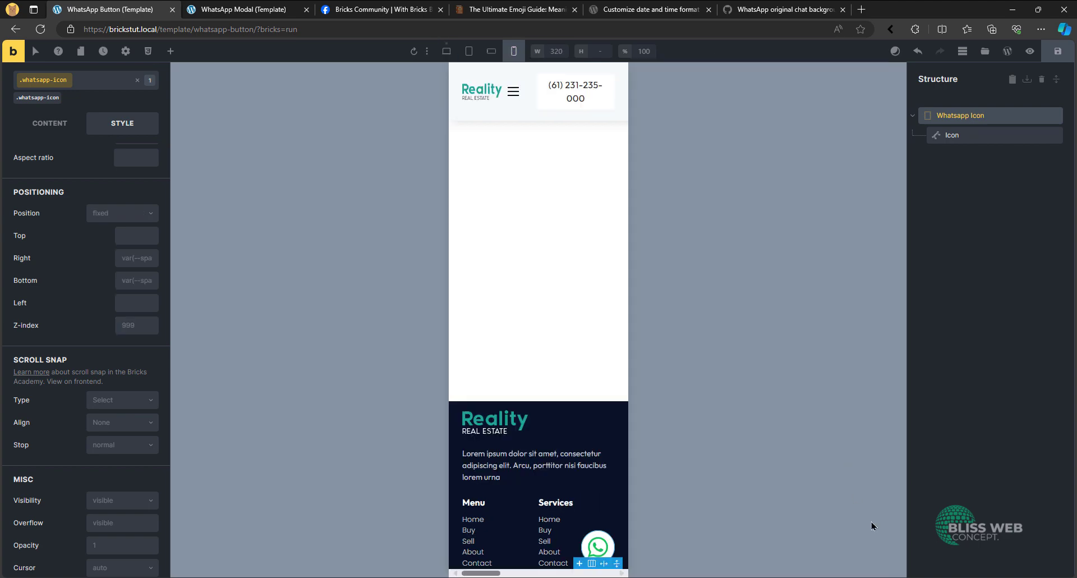
click(446, 52)
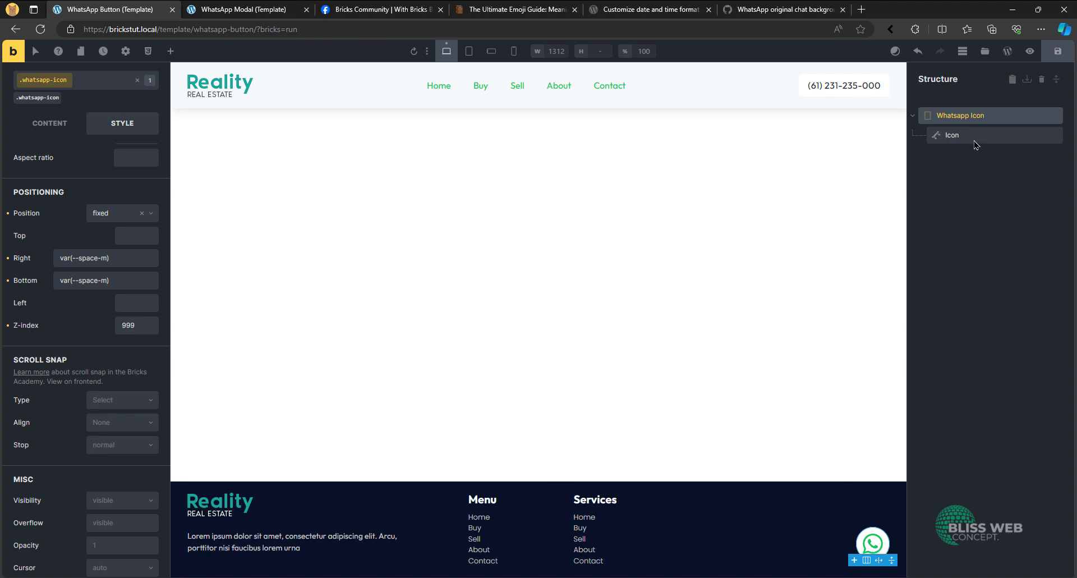
click(1061, 55)
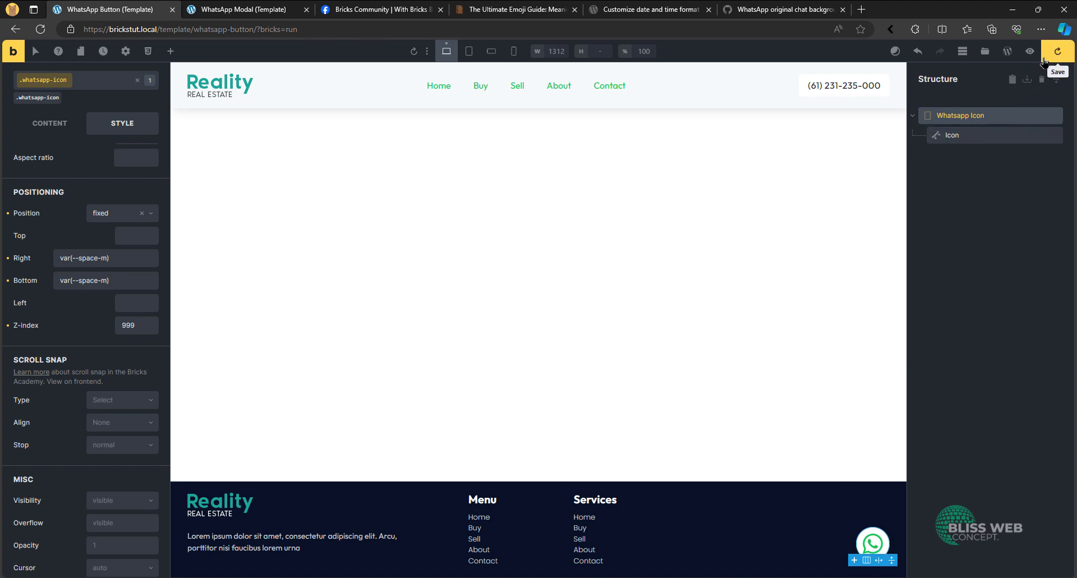
- Preview the WhatsApp Button template on the front end and examine the icon's position while the page scrolls
click(1031, 52)
click(1007, 51)
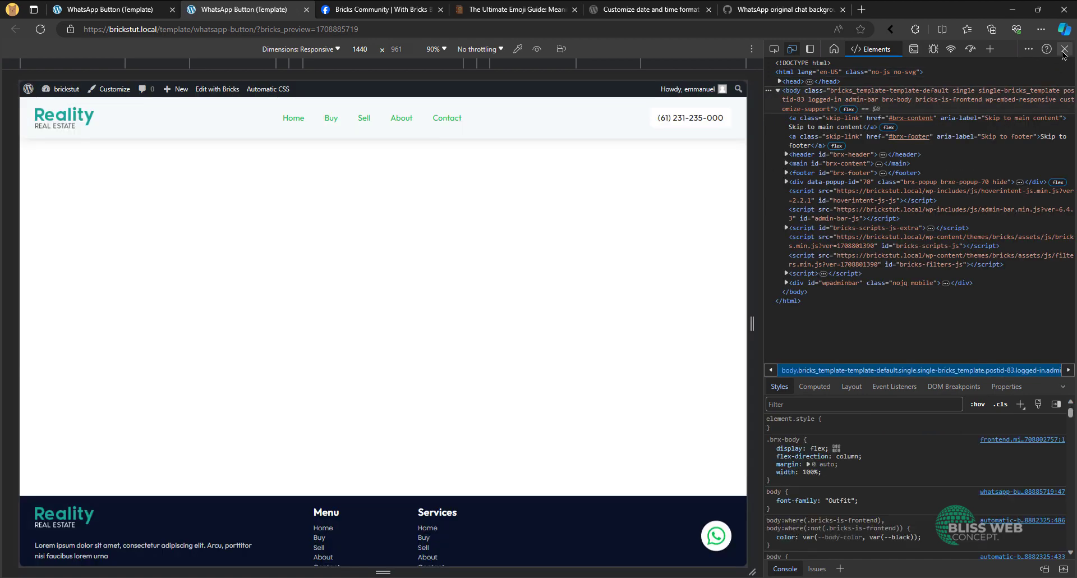
click(1064, 49)
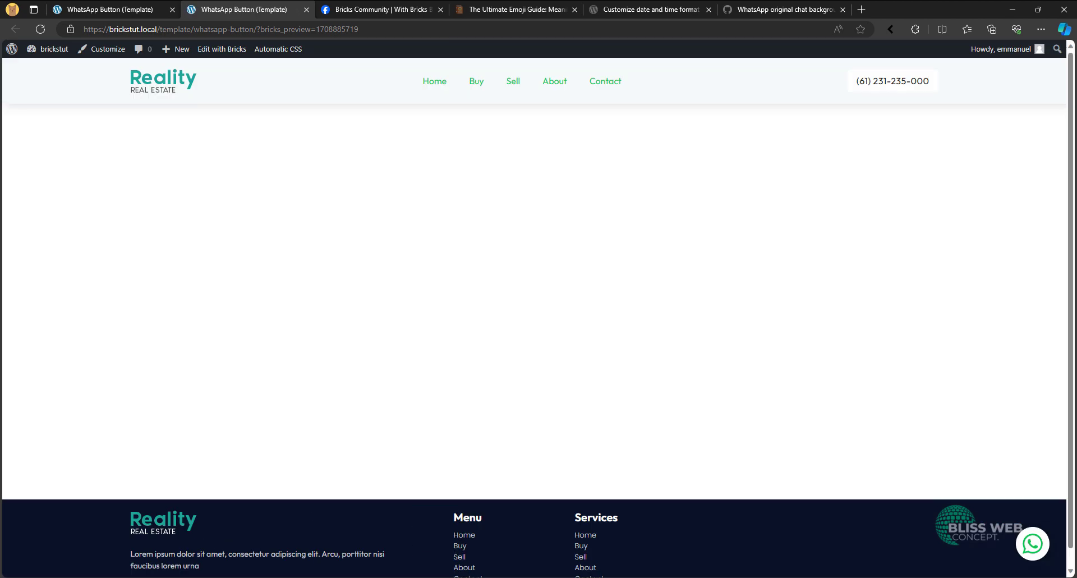
scroll(133, 187, down, 1)
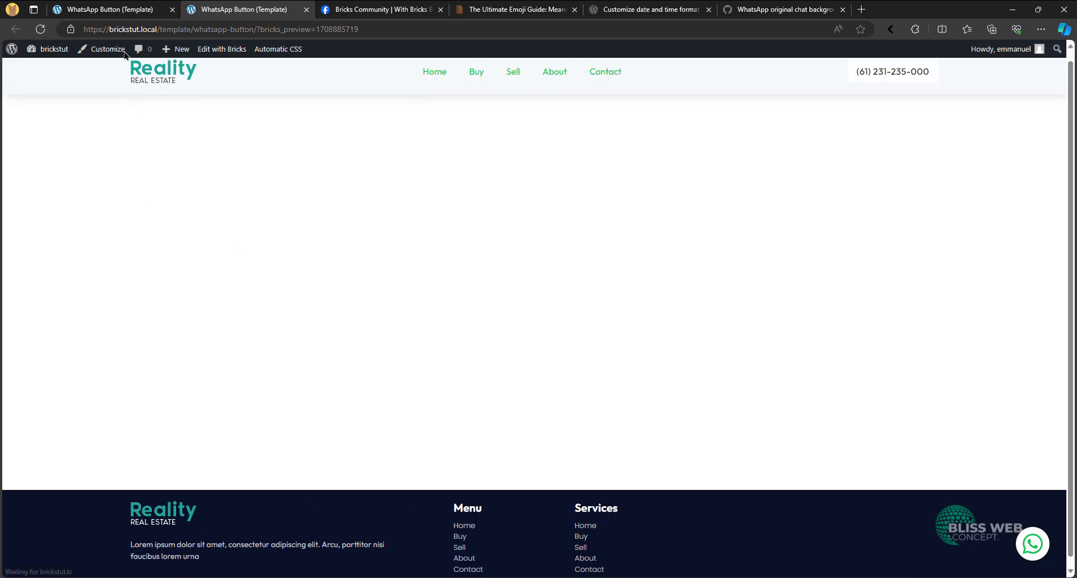
scroll(392, 168, up, 1)
scroll(678, 195, down, 1)
scroll(729, 252, up, 1)
scroll(897, 438, down, 1)
scroll(941, 474, up, 1)
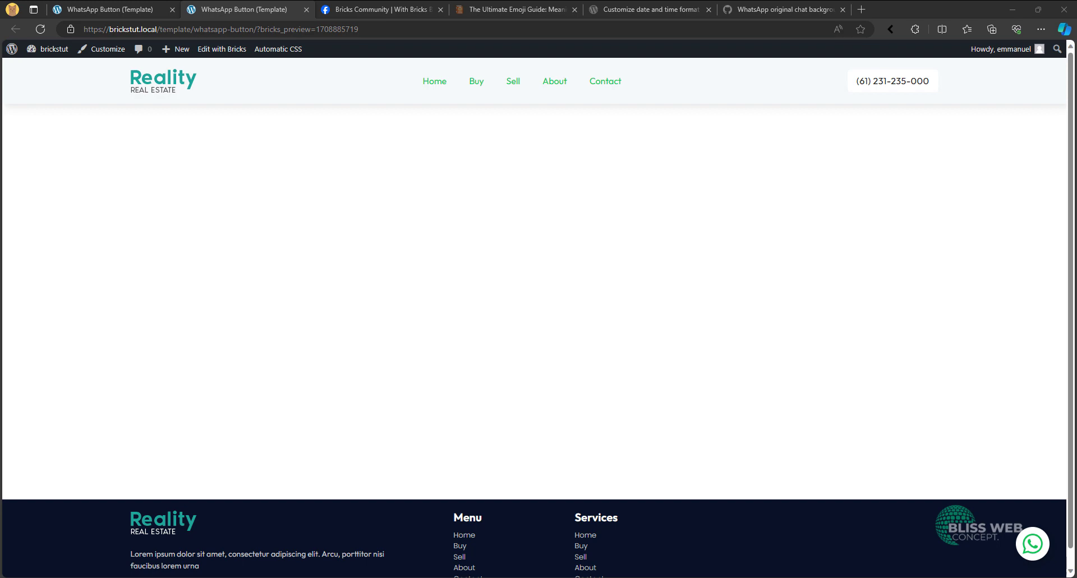
- Set the WhatsApp Button template's display condition to Entire website
click(127, 7)
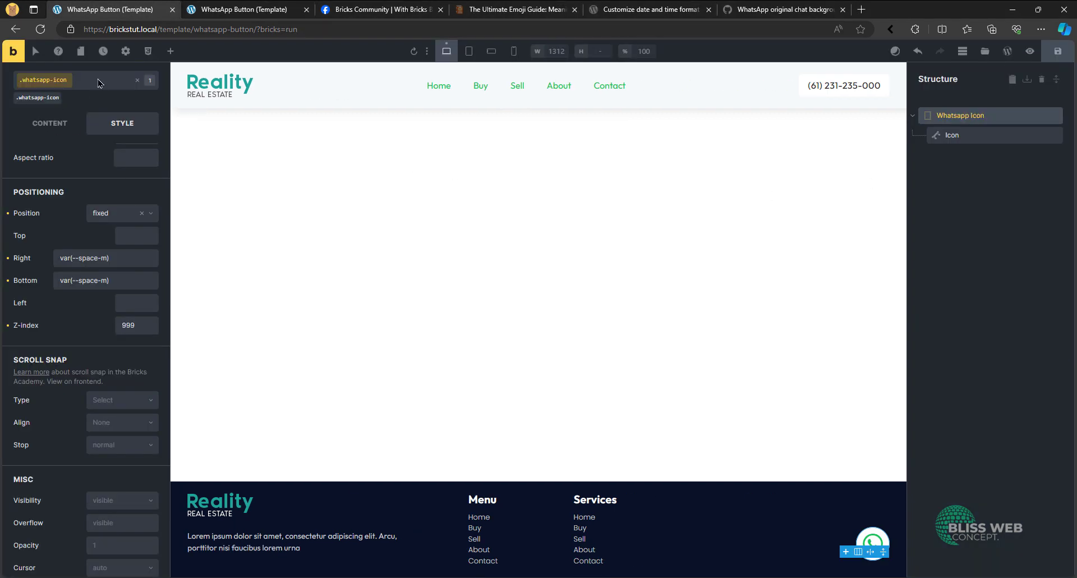
click(126, 51)
click(230, 6)
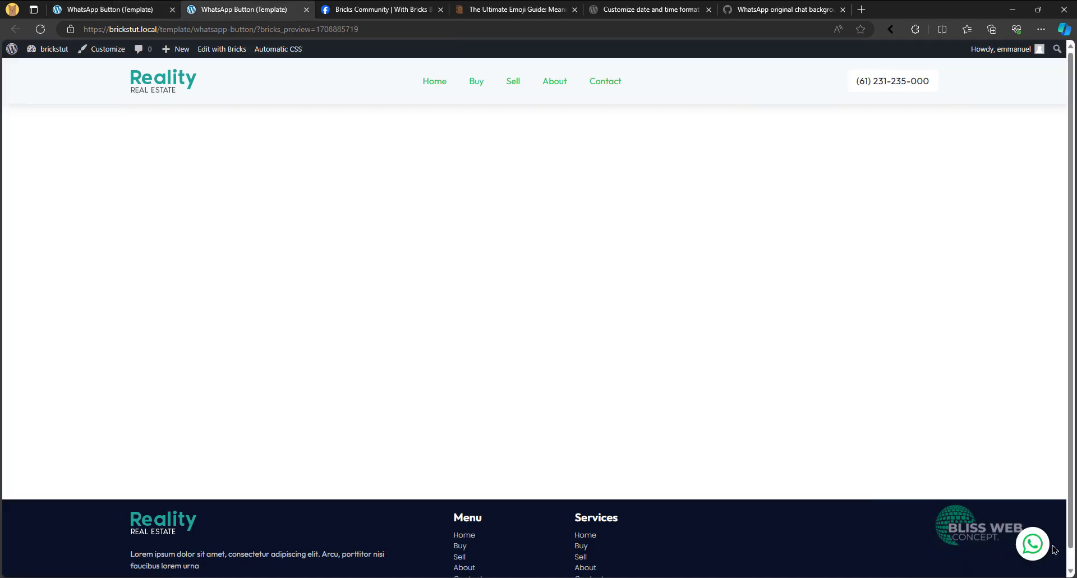
click(150, 4)
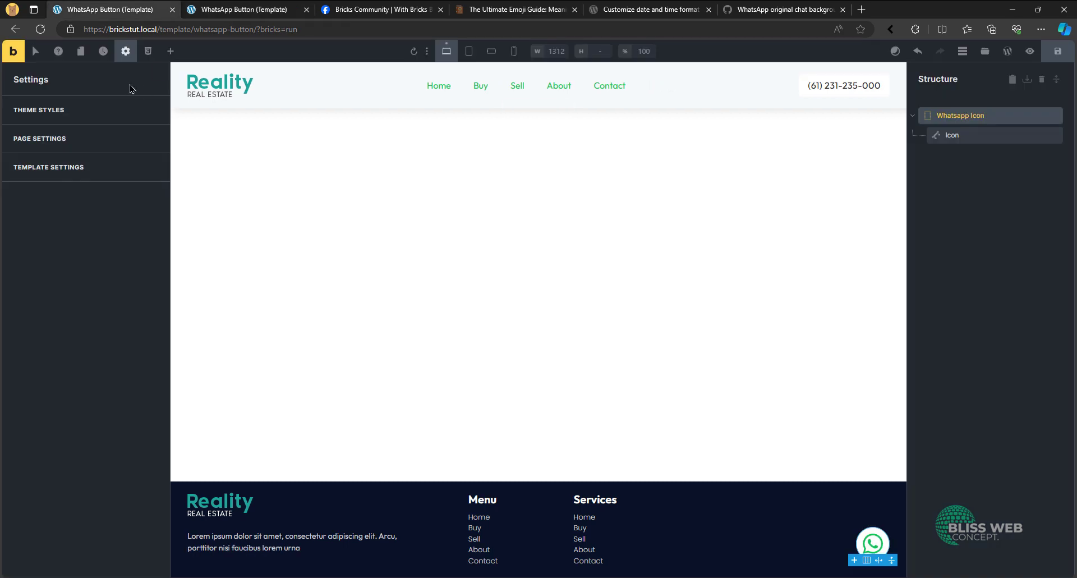
click(93, 171)
click(76, 110)
click(85, 168)
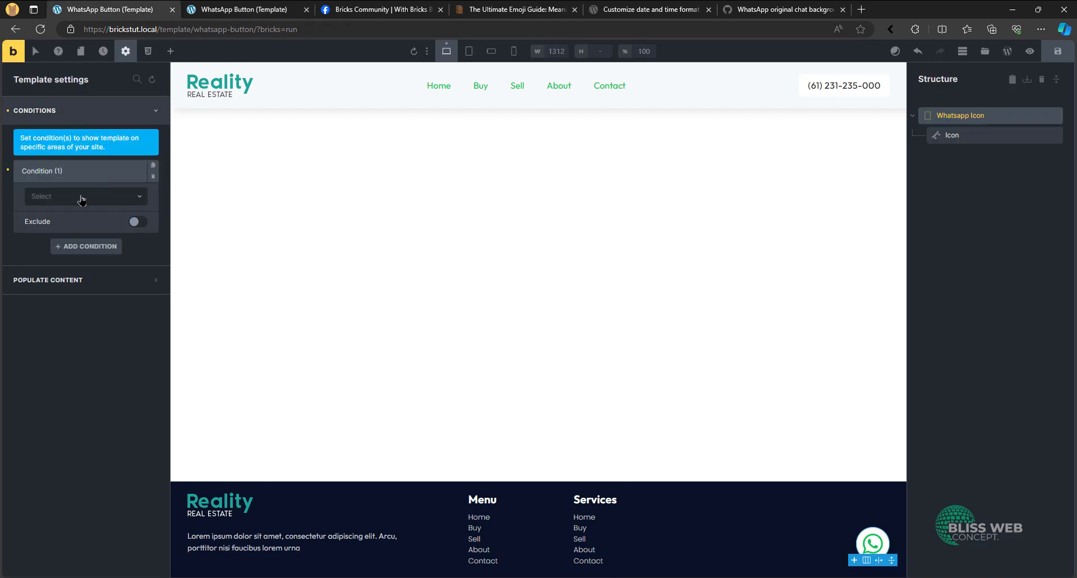
click(82, 197)
click(83, 216)
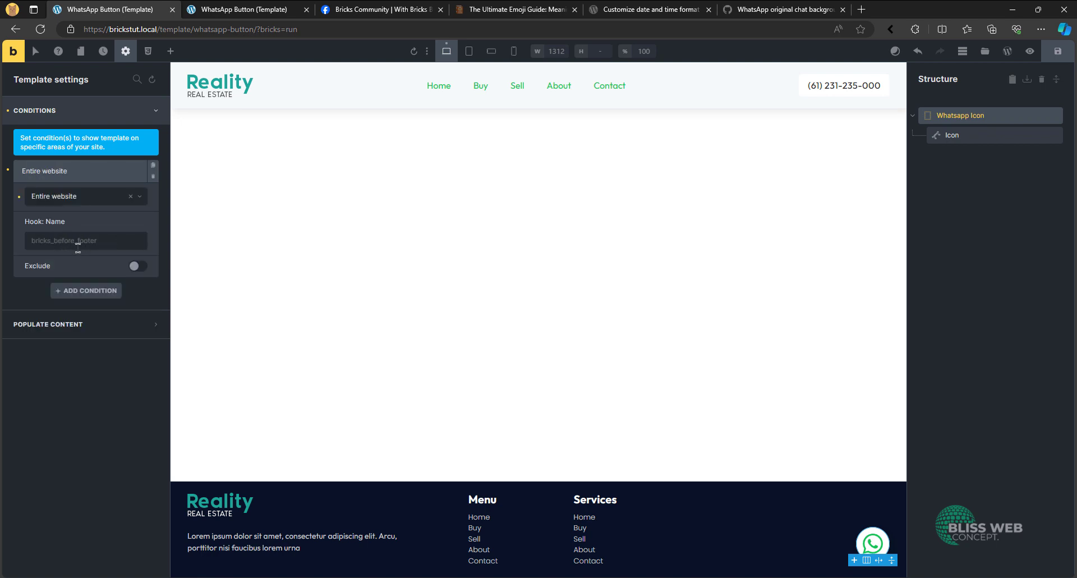
- Open the site's homepage from the template preview and look for the WhatsApp icon along the page
click(287, 4)
scroll(812, 466, down, 1)
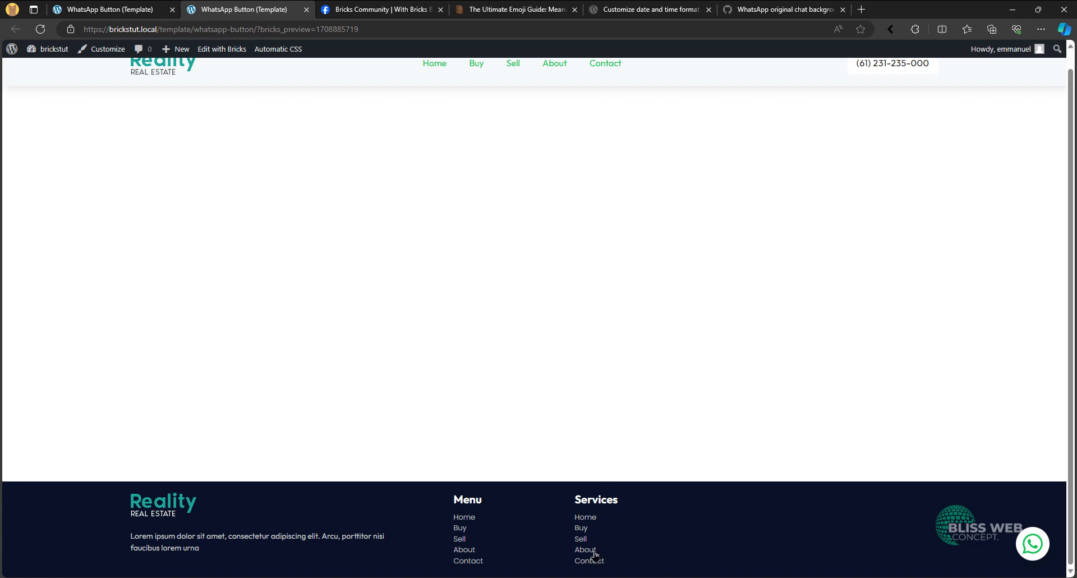
click(143, 6)
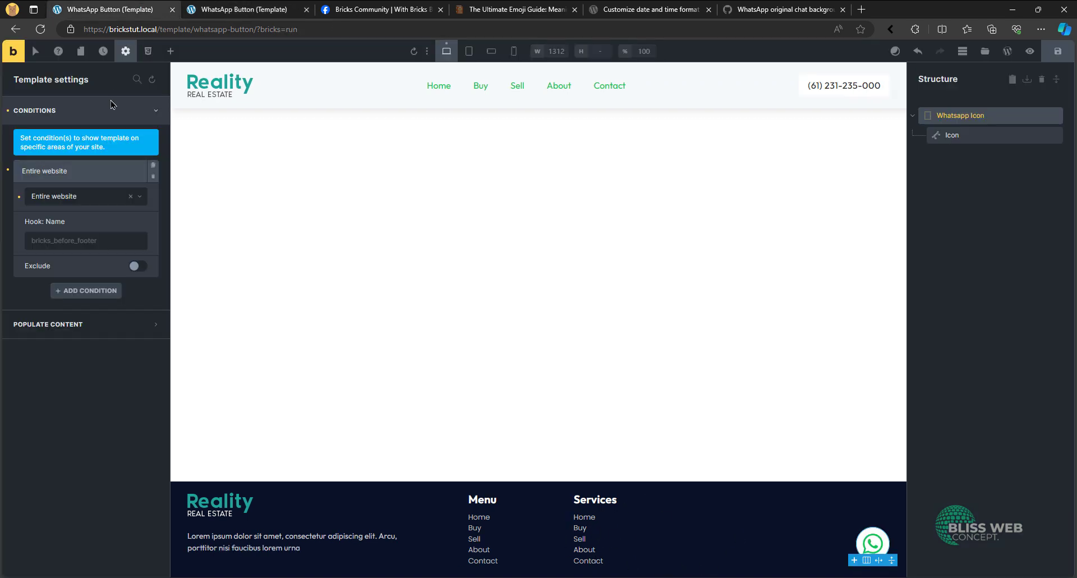
click(236, 9)
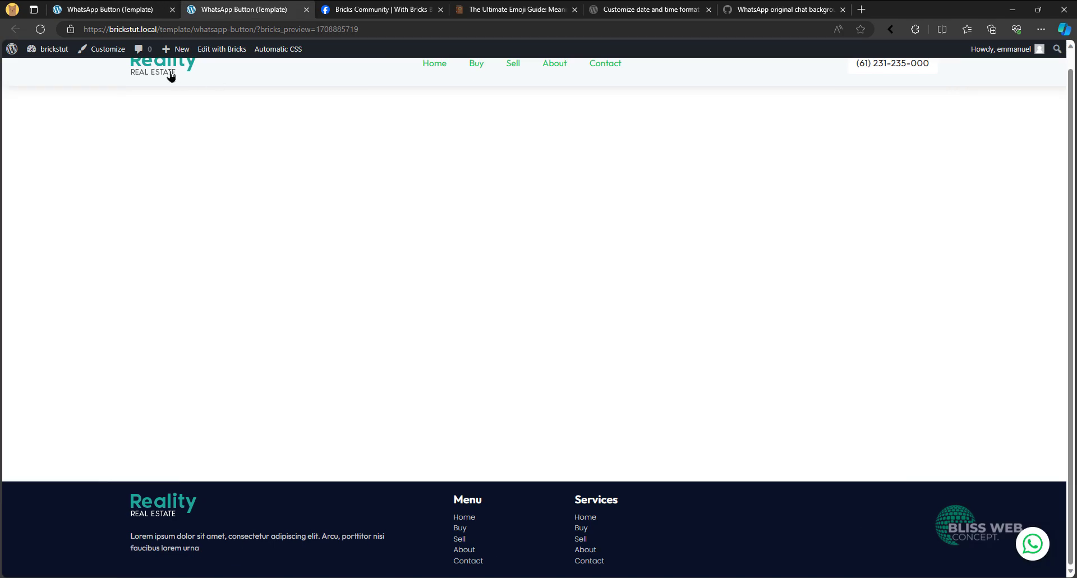
click(174, 79)
scroll(712, 241, down, 15)
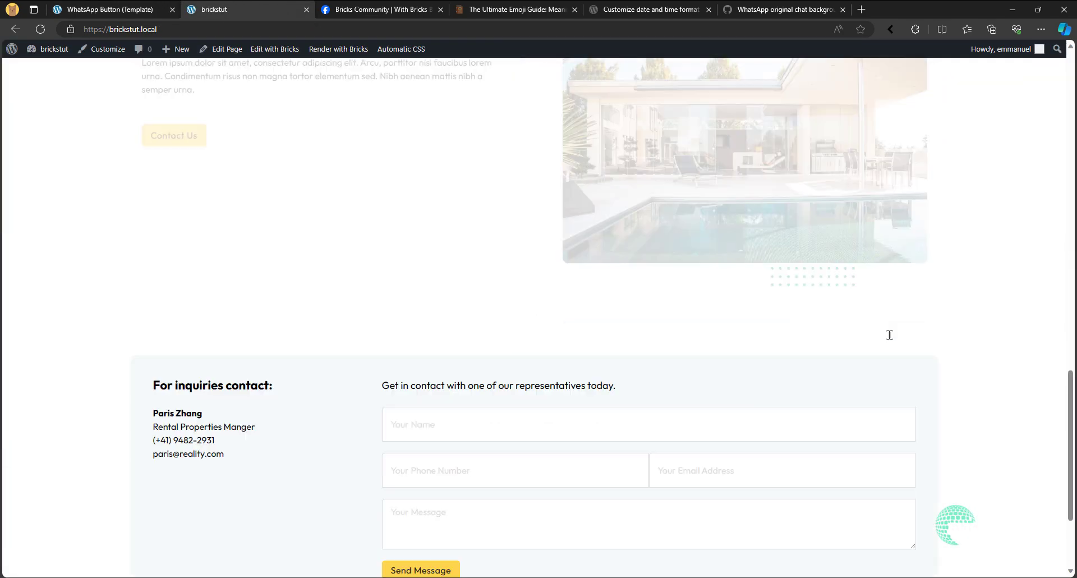
scroll(969, 572, up, 15)
- Save the WhatsApp Button template with its condition and recheck the whole homepage for the icon
click(132, 7)
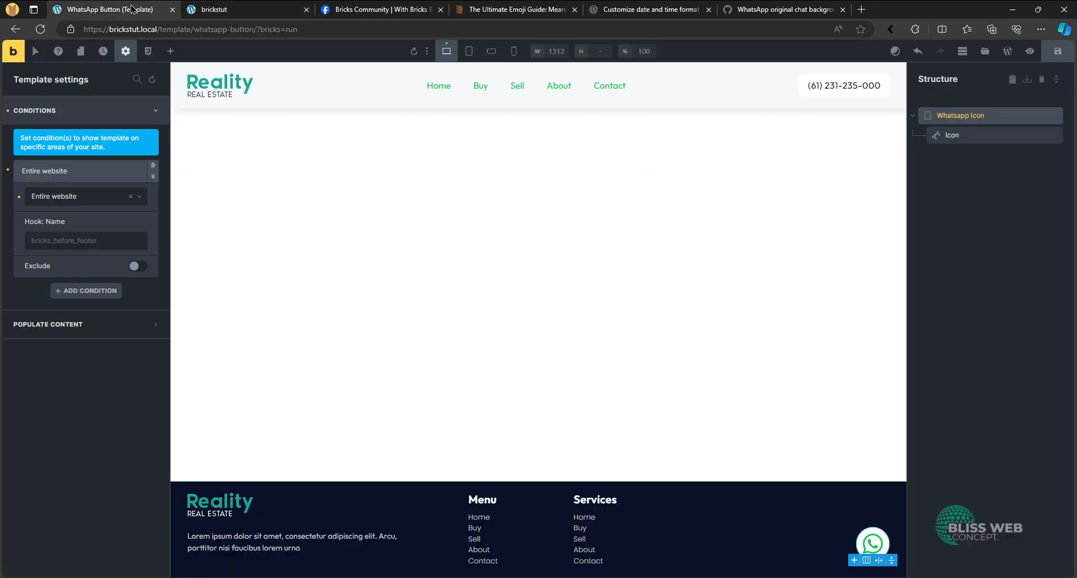
click(1059, 51)
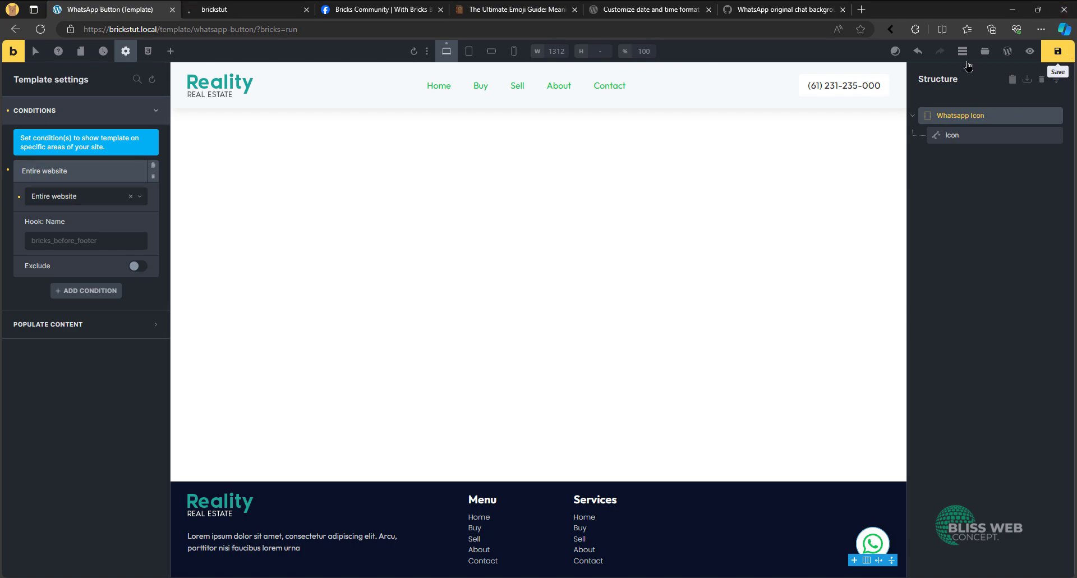
click(235, 8)
scroll(699, 303, down, 10)
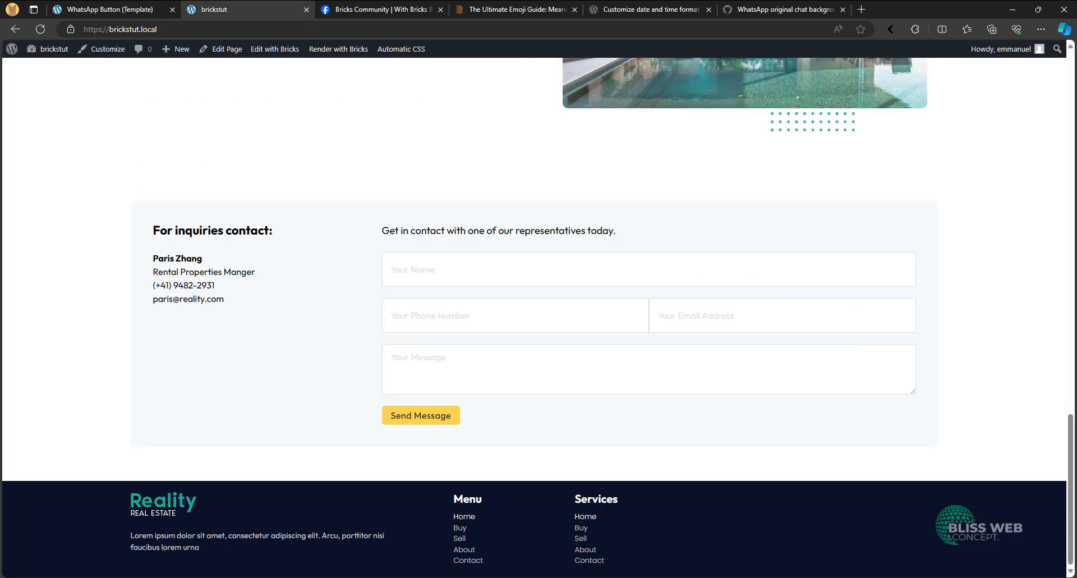
scroll(1000, 501, up, 12)
scroll(996, 427, up, 5)
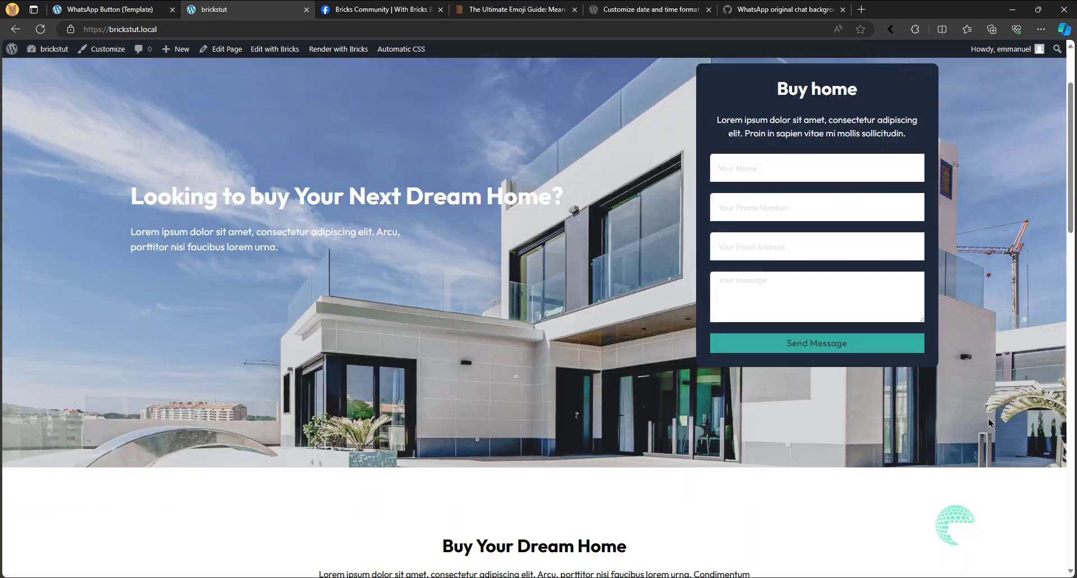
scroll(988, 432, down, 15)
scroll(985, 427, up, 5)
scroll(981, 418, up, 5)
scroll(976, 406, down, 15)
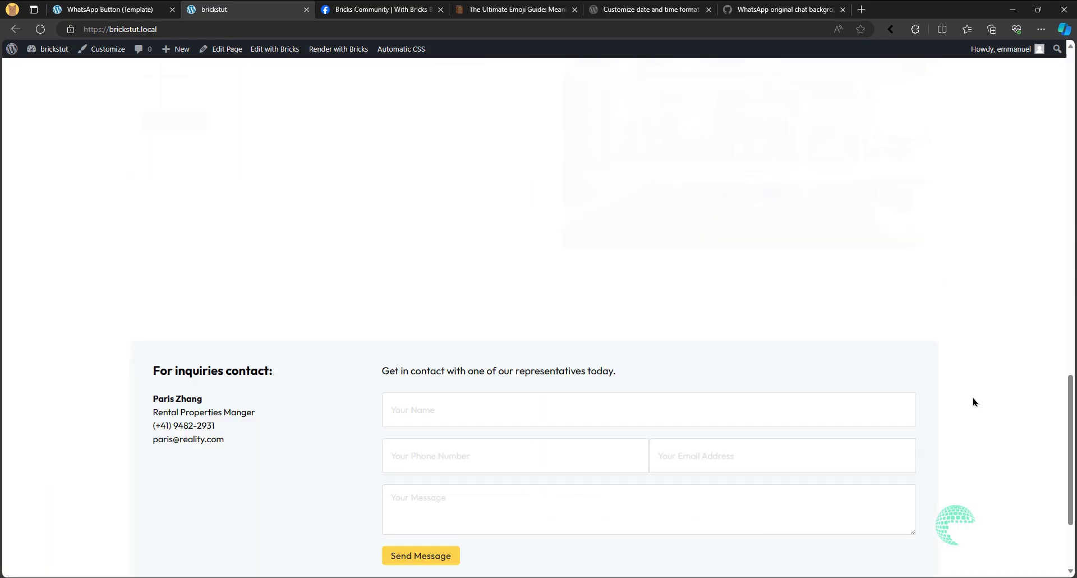
scroll(974, 402, up, 10)
- Set the Entire website condition's hook name to wp_footer and save the template
click(80, 6)
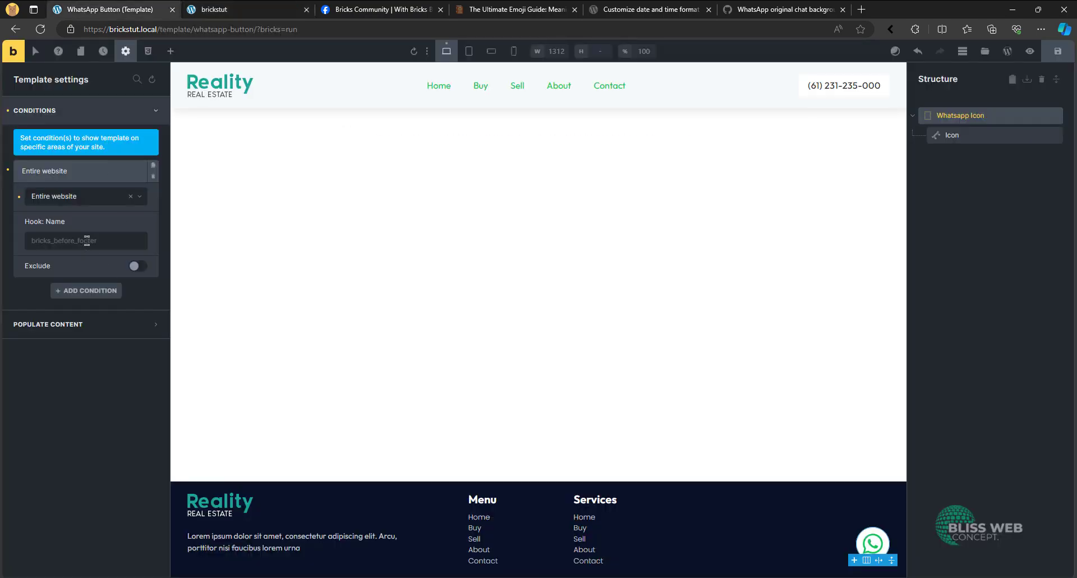
click(87, 240)
text(wp_footer)
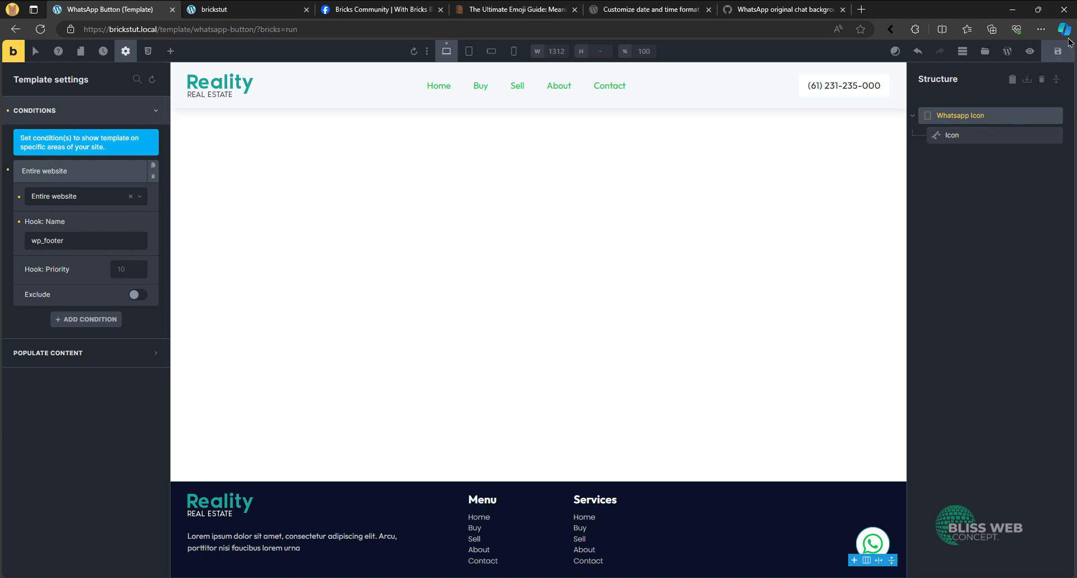
click(1056, 52)
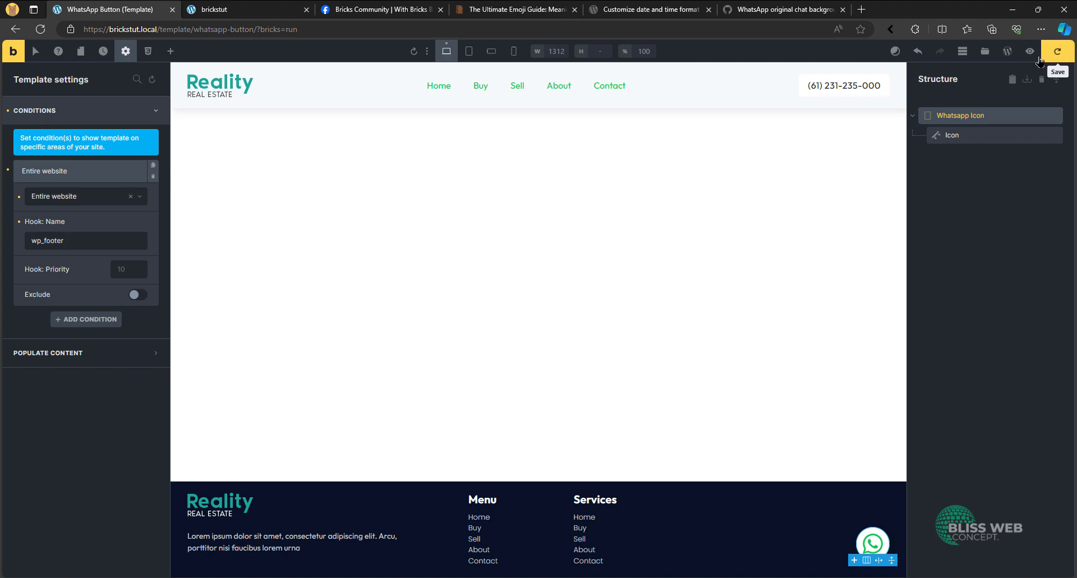
- Check how the WhatsApp icon renders around the homepage footer
key(ctrl+Tab)
scroll(621, 339, down, 10)
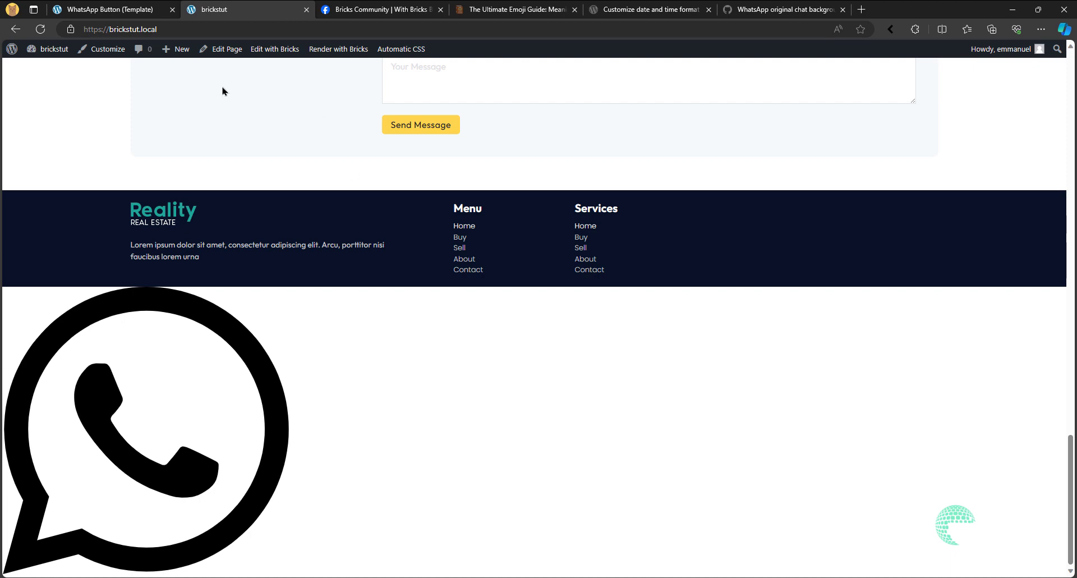
scroll(292, 129, up, 2)
scroll(283, 420, down, 2)
click(139, 4)
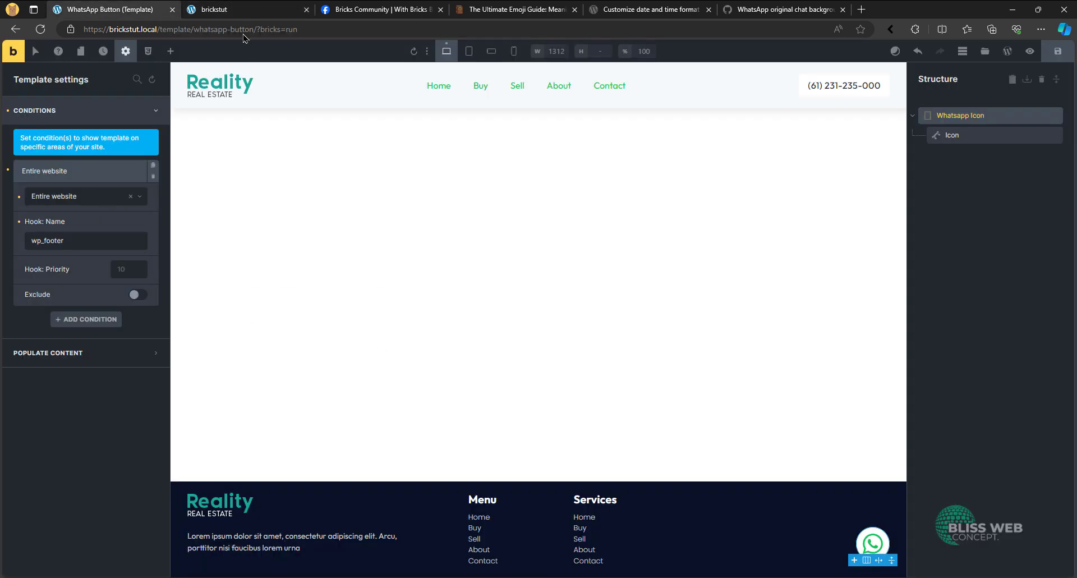
click(225, 8)
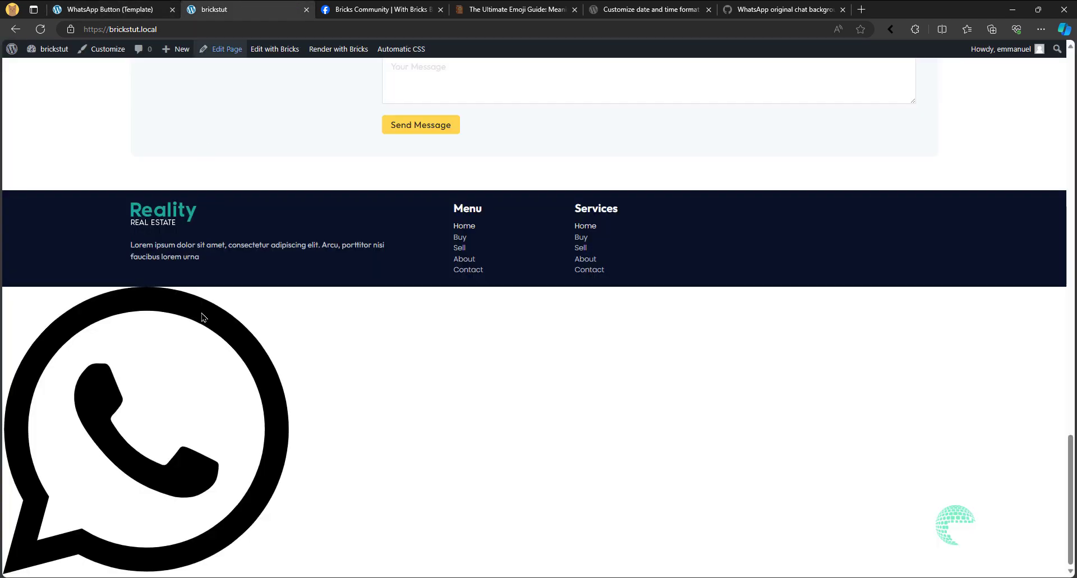
- Inspect the homepage's WhatsApp icon and its whatsapp-icon wrapper div to examine which styles are applied
right_click(214, 378)
click(264, 371)
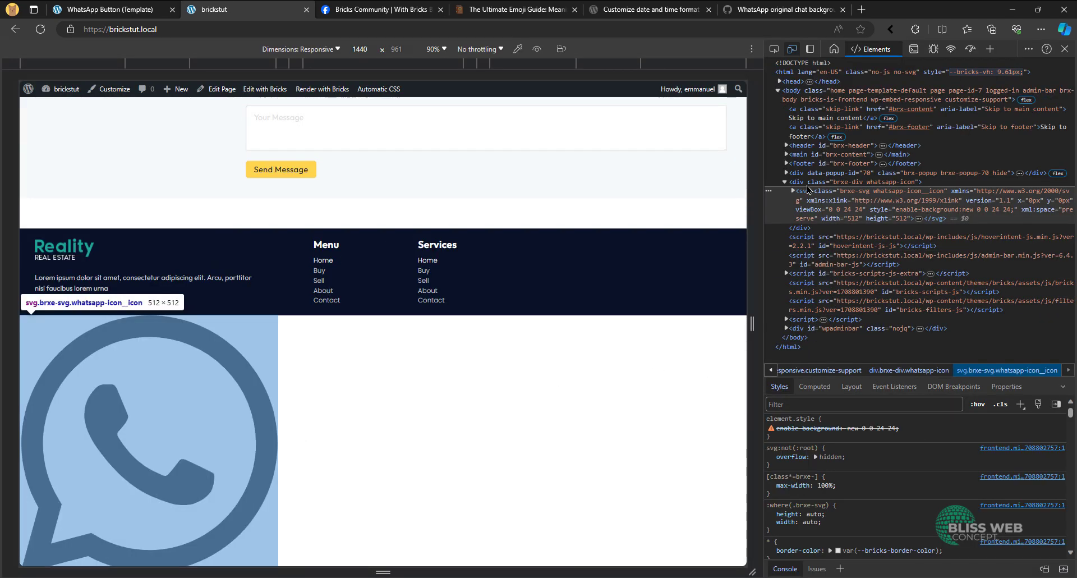
click(892, 182)
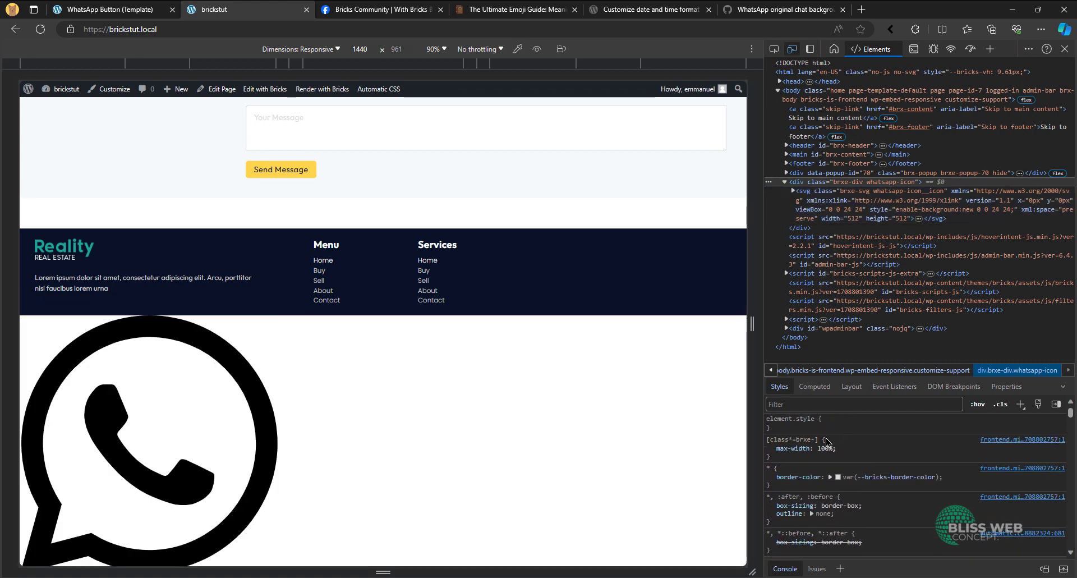
click(1065, 49)
- Copy the styles of the .whatsapp-icon class and paste them onto the Whatsapp Icon Div's element ID
click(161, 10)
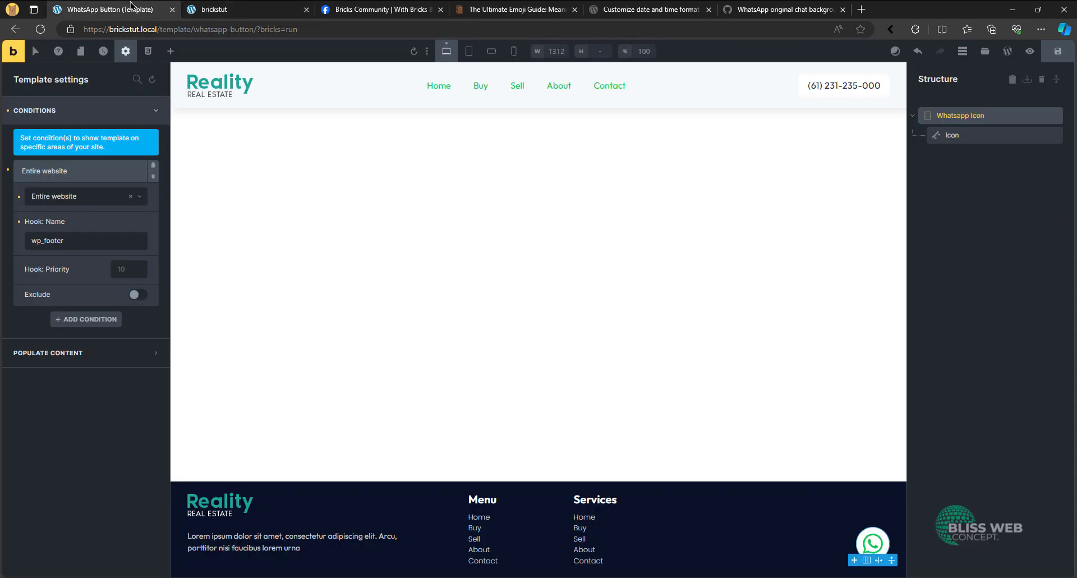
click(992, 111)
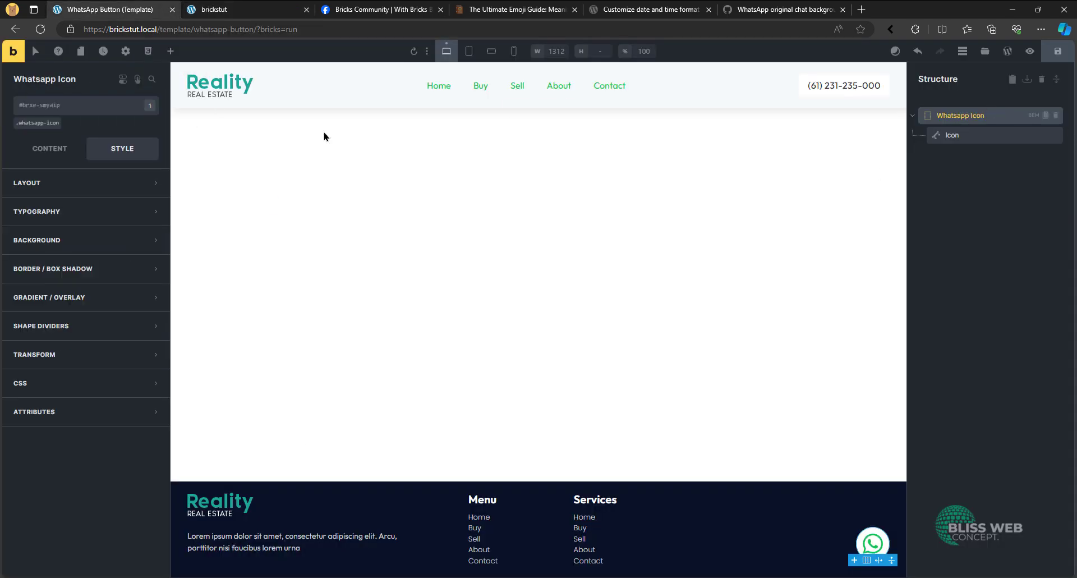
click(44, 124)
click(96, 110)
mouse_move(115, 208)
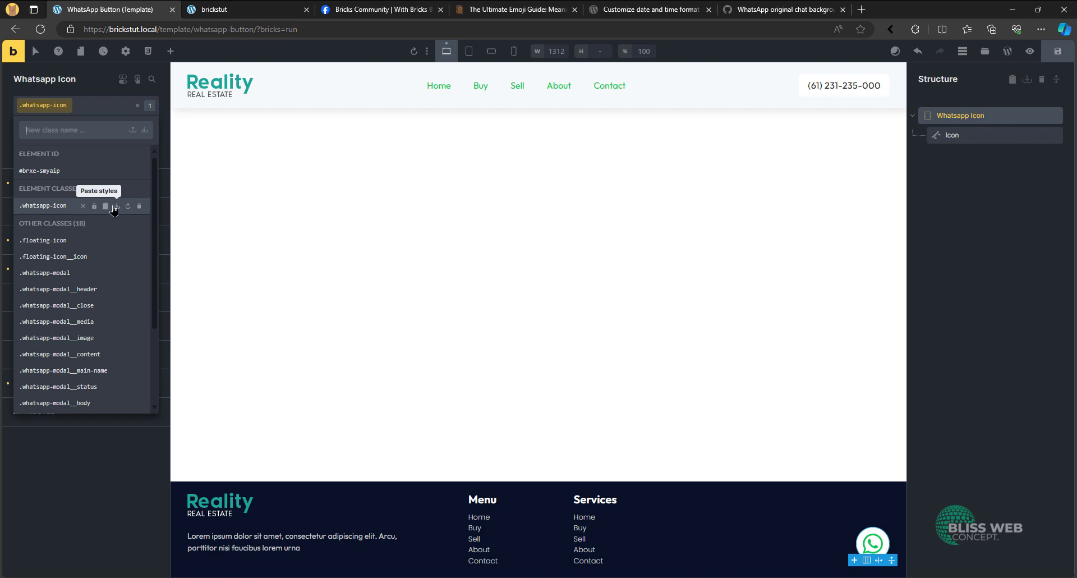
click(107, 207)
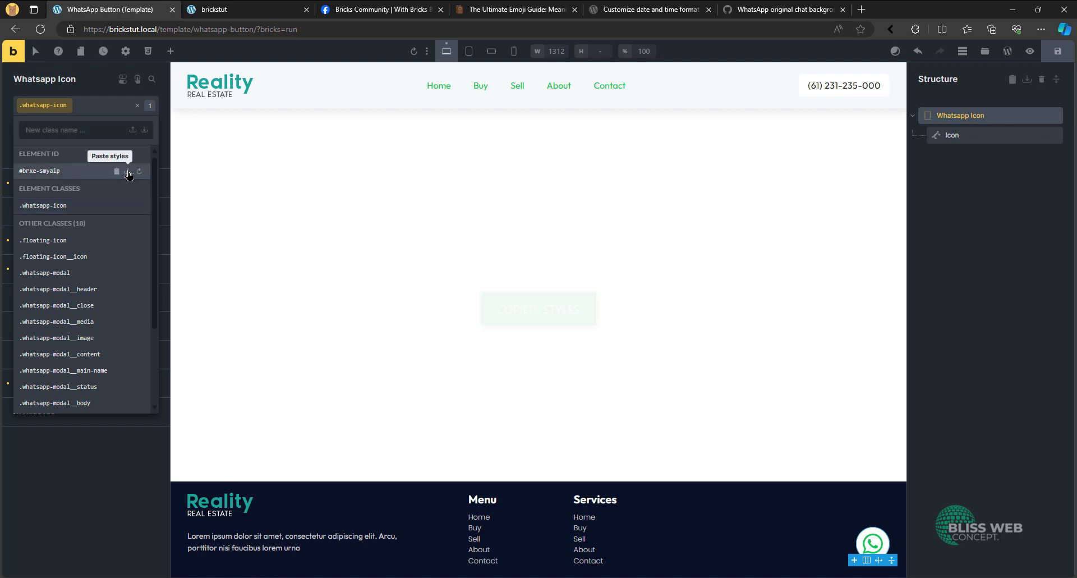
click(128, 172)
- Copy the styles of the Icon's whatsapp-icon__icon class onto its element ID and save the template
click(972, 135)
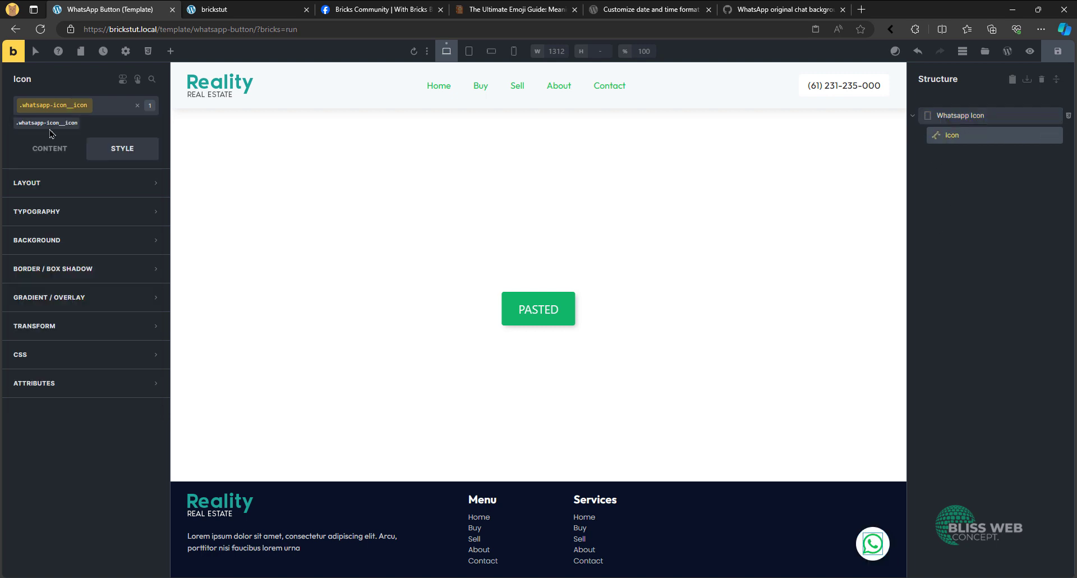
click(109, 112)
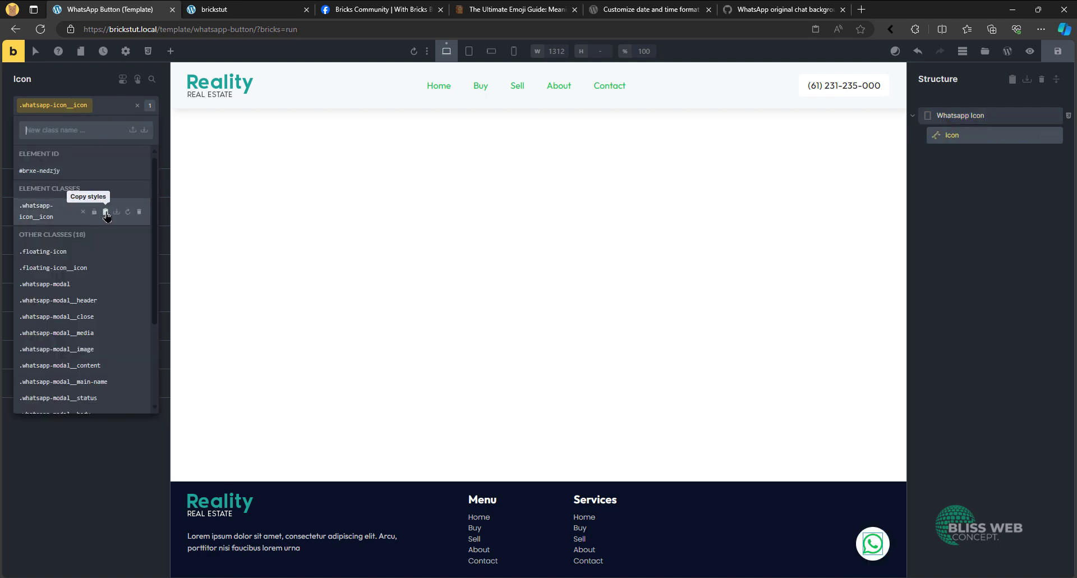
click(106, 212)
click(128, 172)
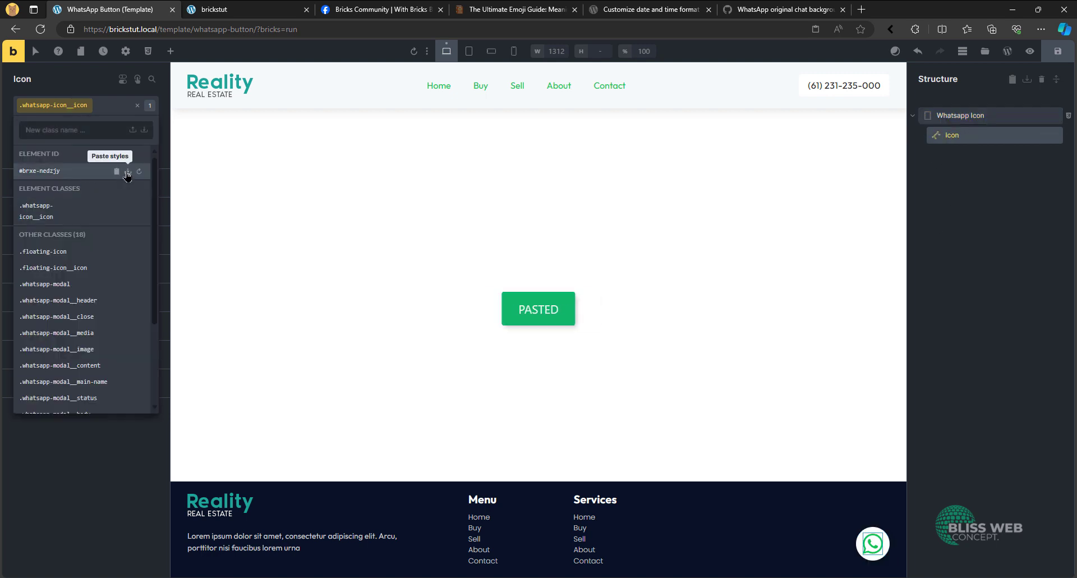
key(ctrl+s)
- Reload the homepage to check how the WhatsApp icon renders
click(246, 10)
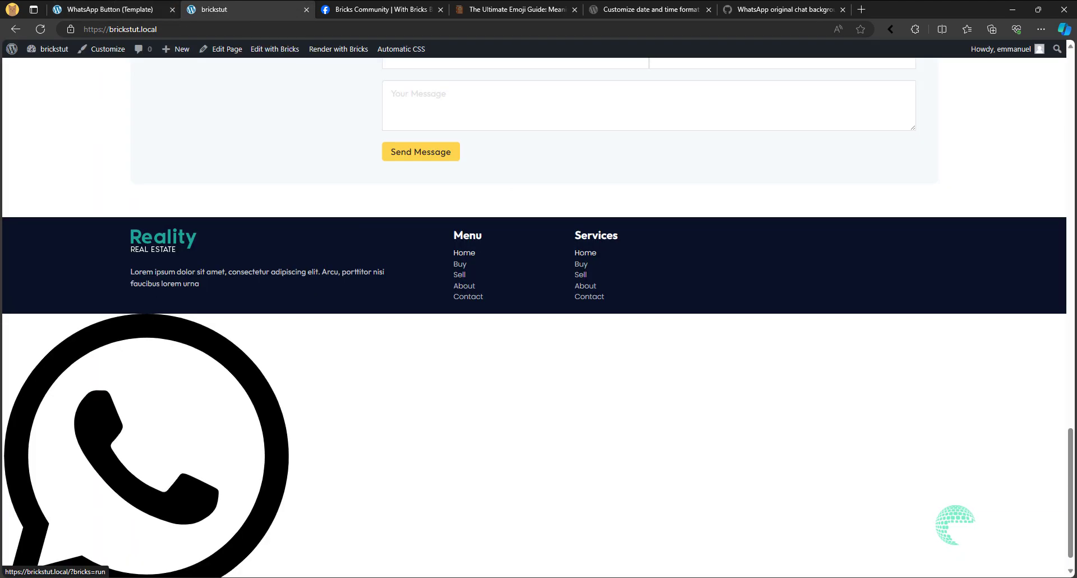
scroll(194, 96, up, 10)
click(40, 29)
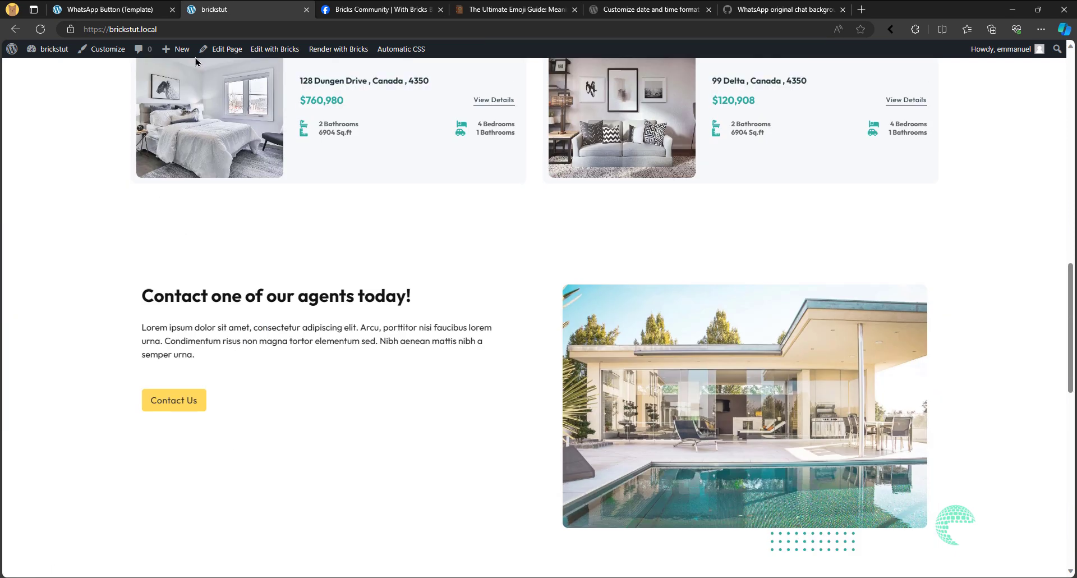
- Open the Bricks settings in a new browser tab and go to the Performance section's CSS loading method
middle_click(59, 50)
click(372, 10)
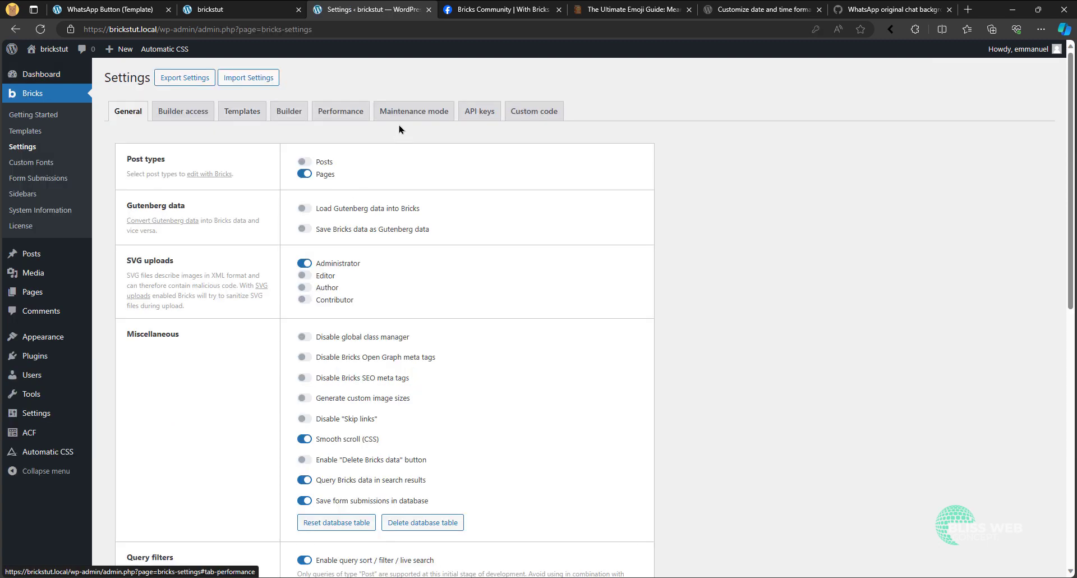
click(340, 111)
scroll(391, 323, down, 3)
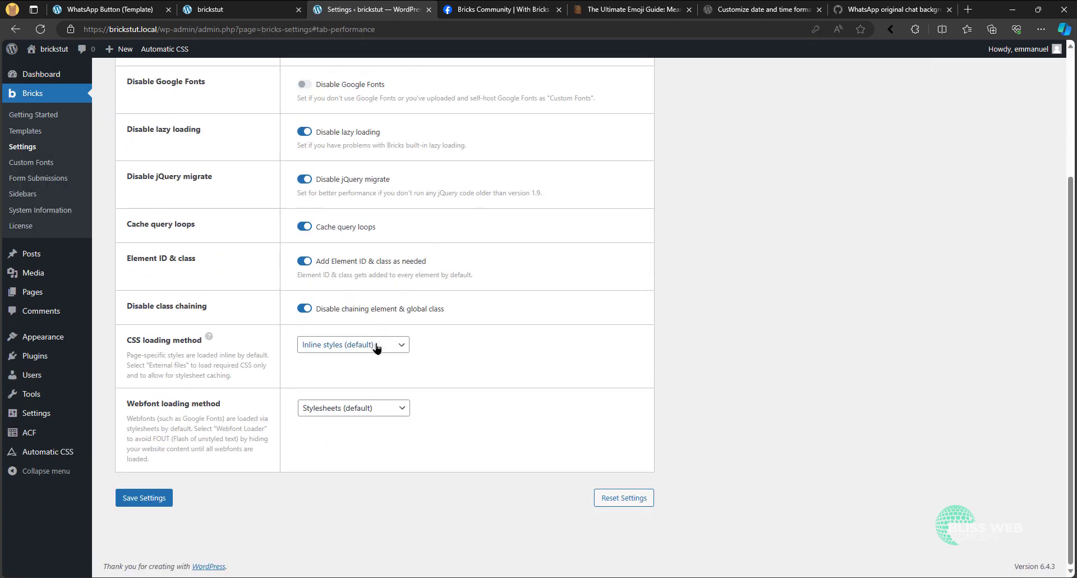
- Set the CSS loading method to External files, save the settings and regenerate the CSS files
click(336, 349)
click(327, 375)
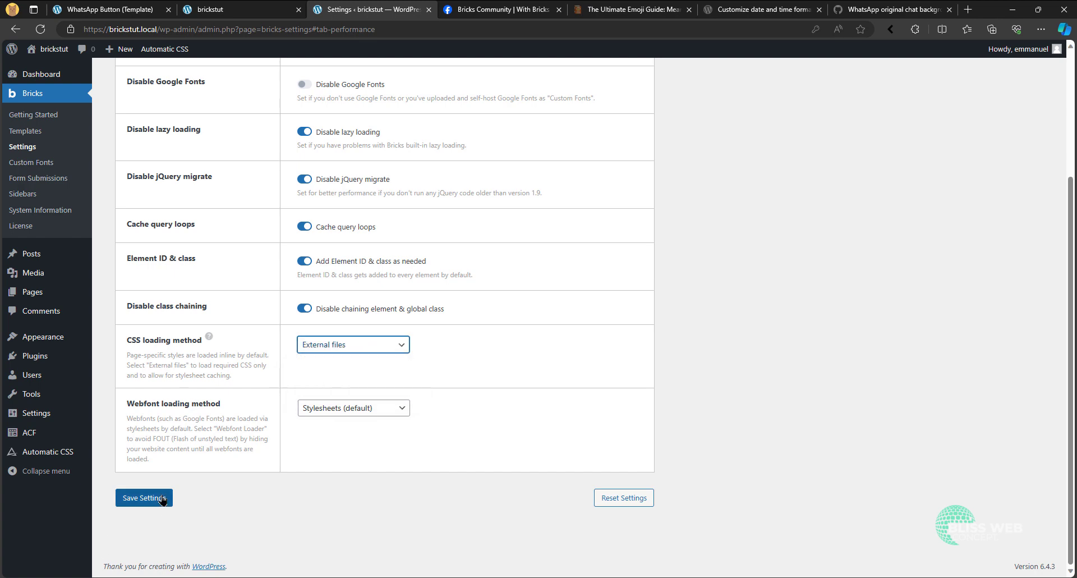
click(135, 498)
click(328, 456)
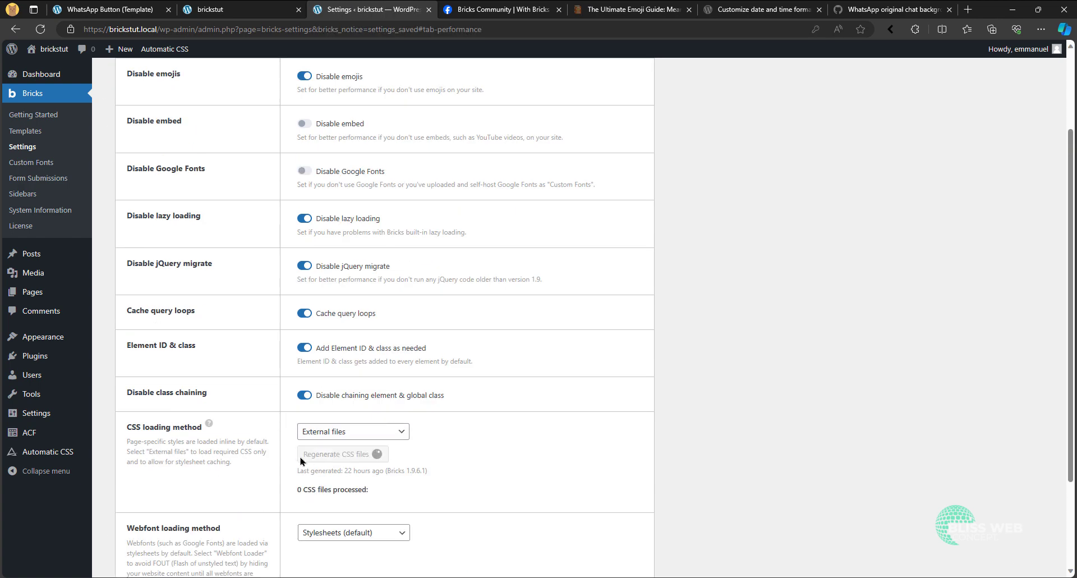
- Refresh the homepage and check the WhatsApp icon's size and position with external CSS files
click(247, 5)
key(F5)
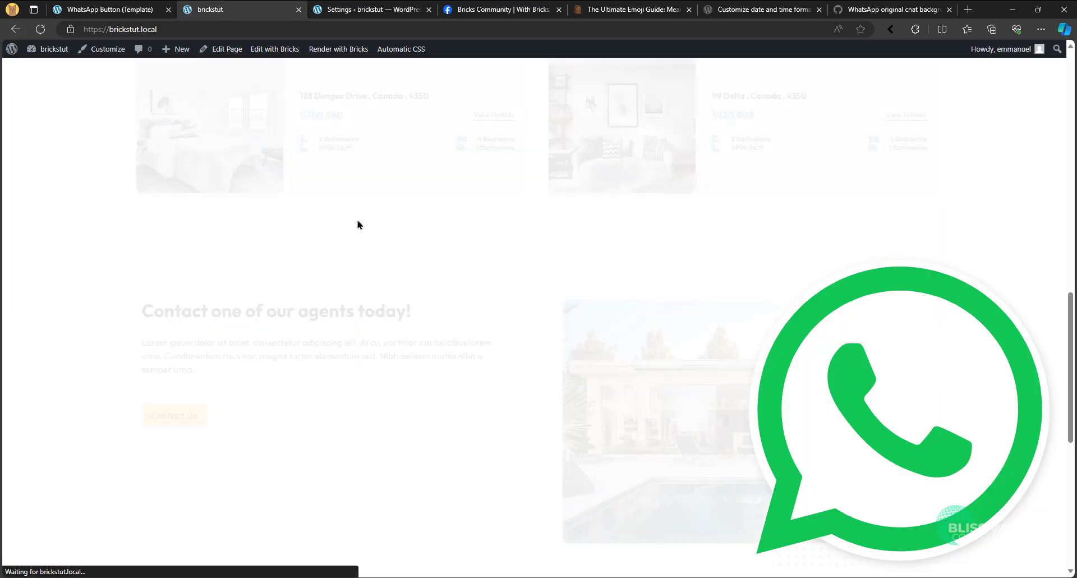
scroll(818, 464, down, 7)
scroll(921, 489, up, 8)
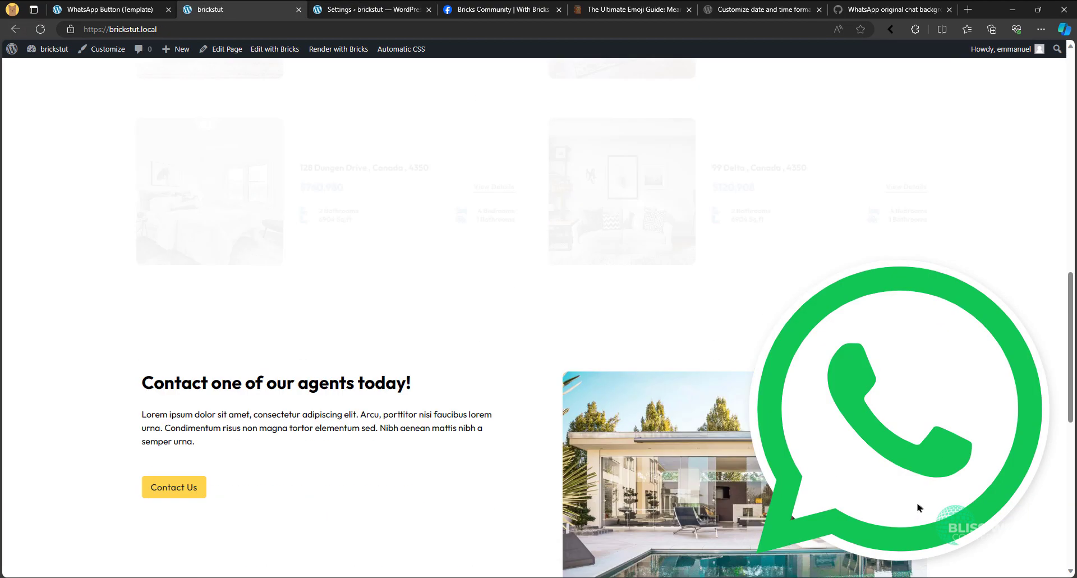
- Set the Bricks CSS loading method back to Inline styles (default) and save the settings
click(370, 10)
click(337, 432)
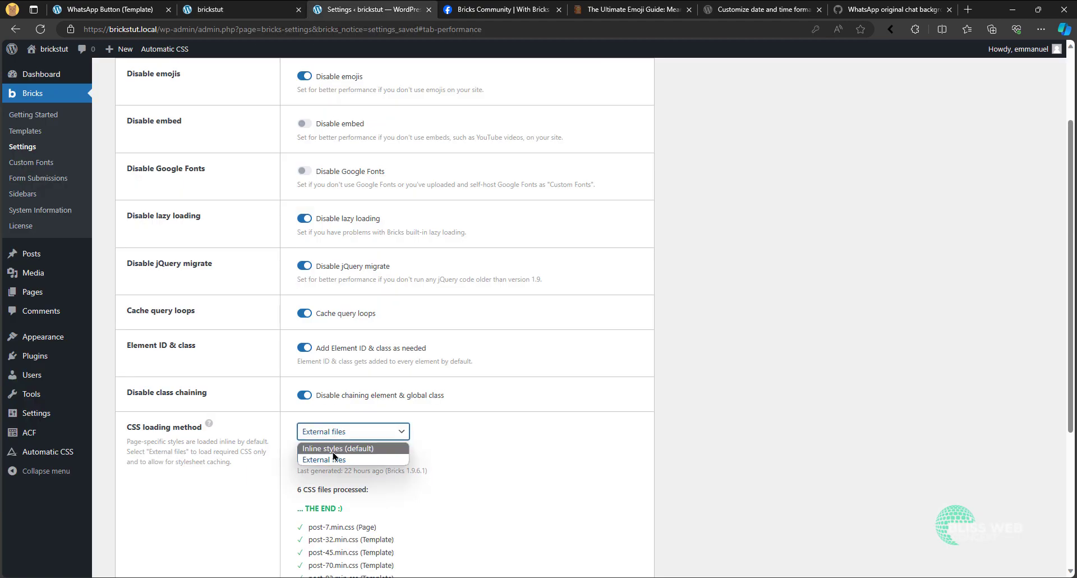
click(334, 449)
scroll(245, 336, down, 5)
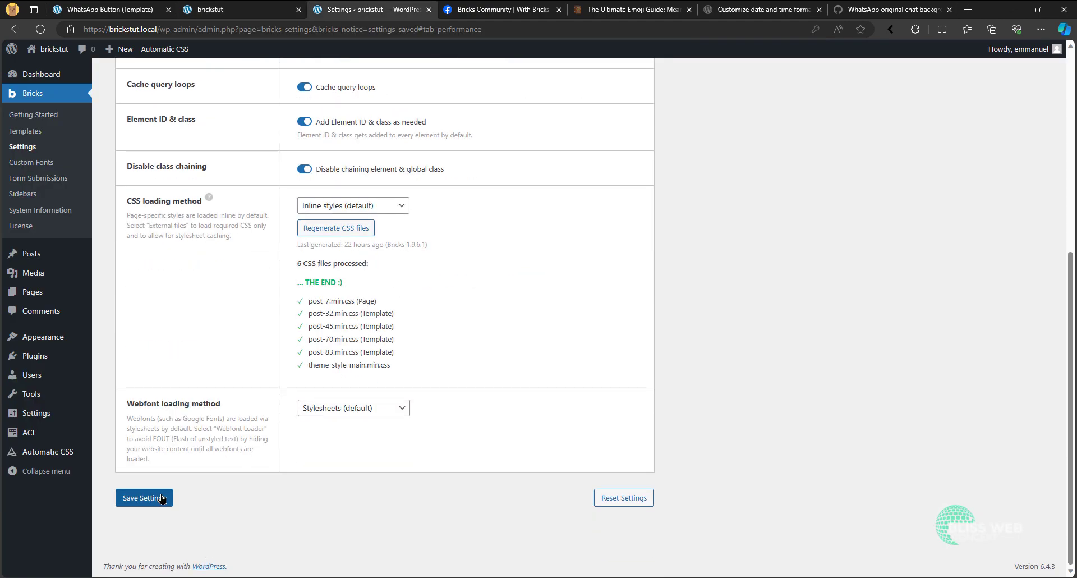
click(144, 498)
- Refresh the homepage and check the WhatsApp icon around the footer with inline styles
click(241, 9)
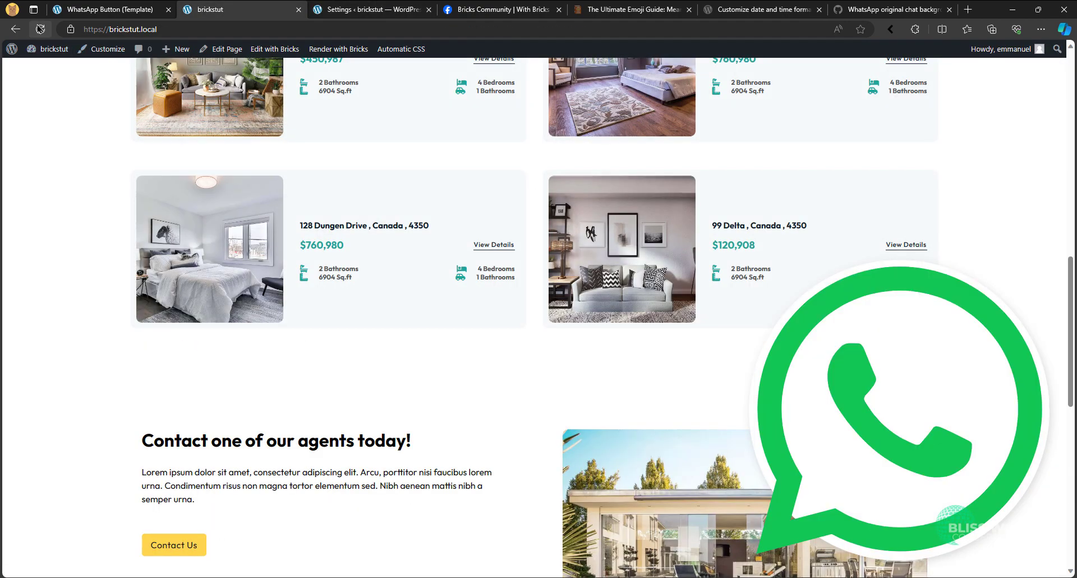
click(40, 29)
scroll(495, 389, down, 10)
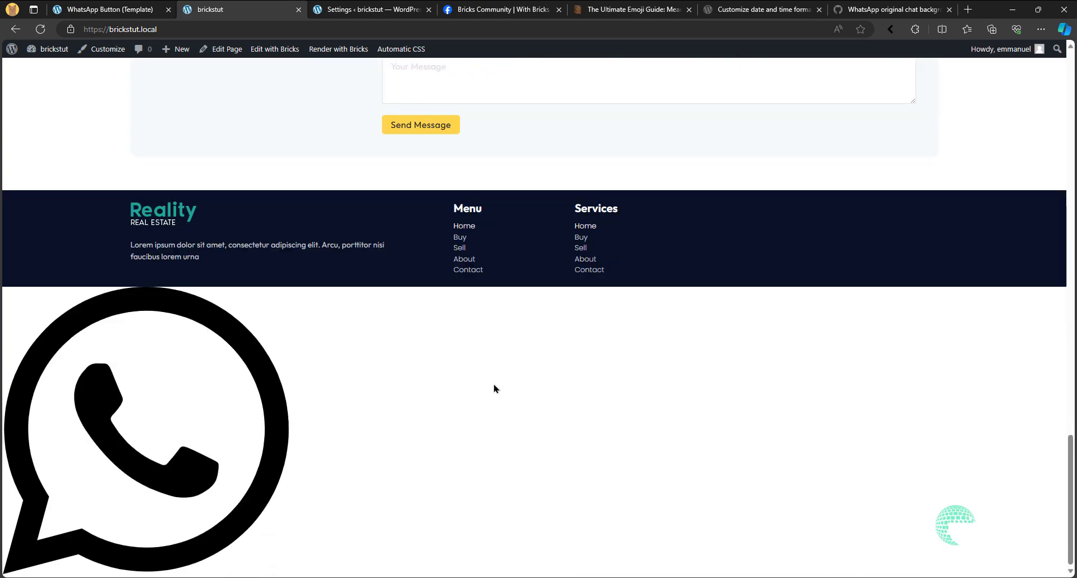
- In the WhatsApp Button template, review the Icon element's content settings and remove its whatsapp-icon__icon class
click(133, 7)
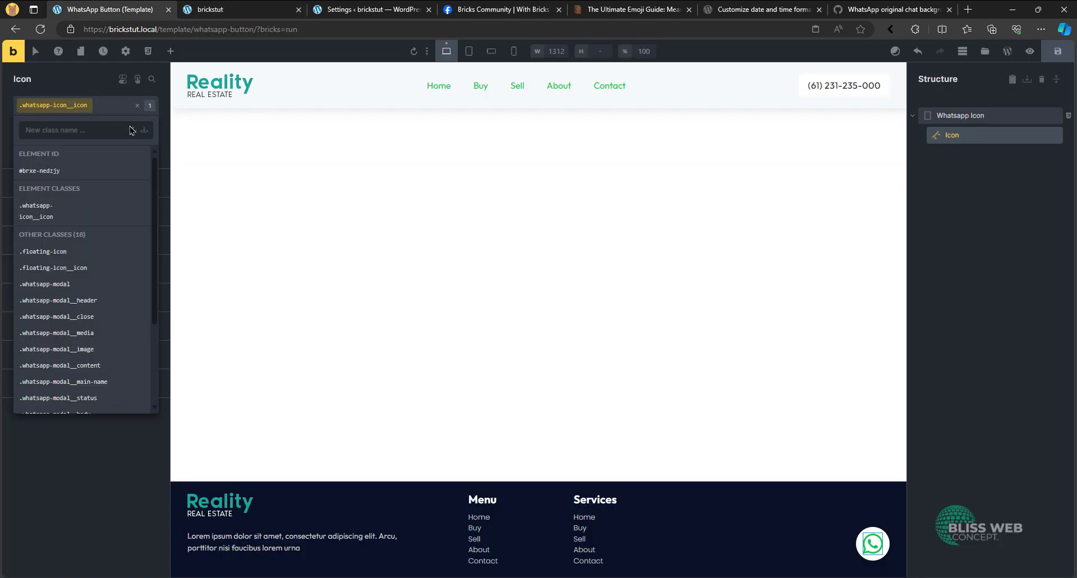
click(87, 504)
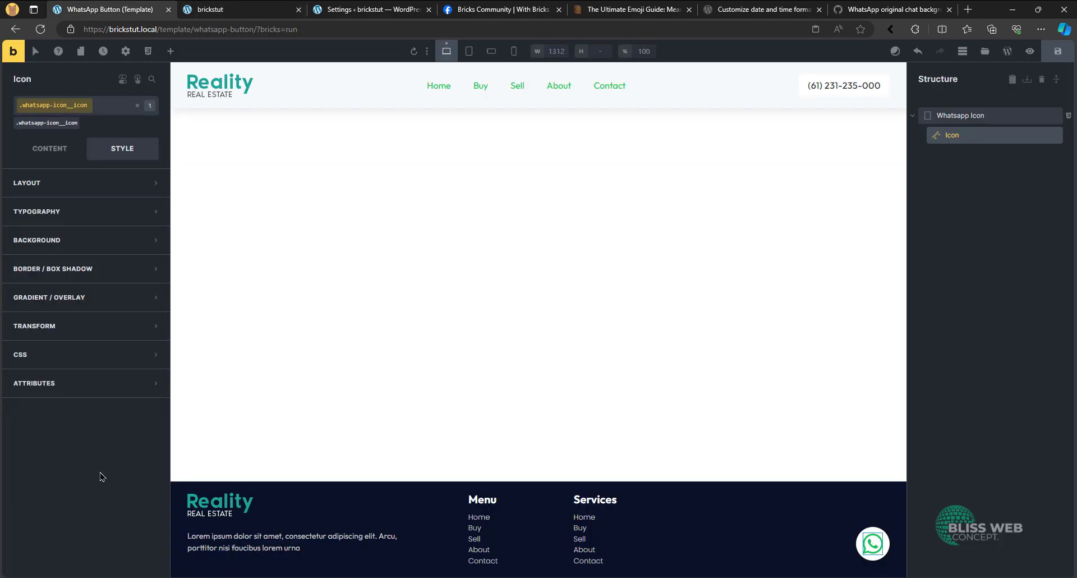
click(54, 153)
click(51, 129)
click(51, 129)
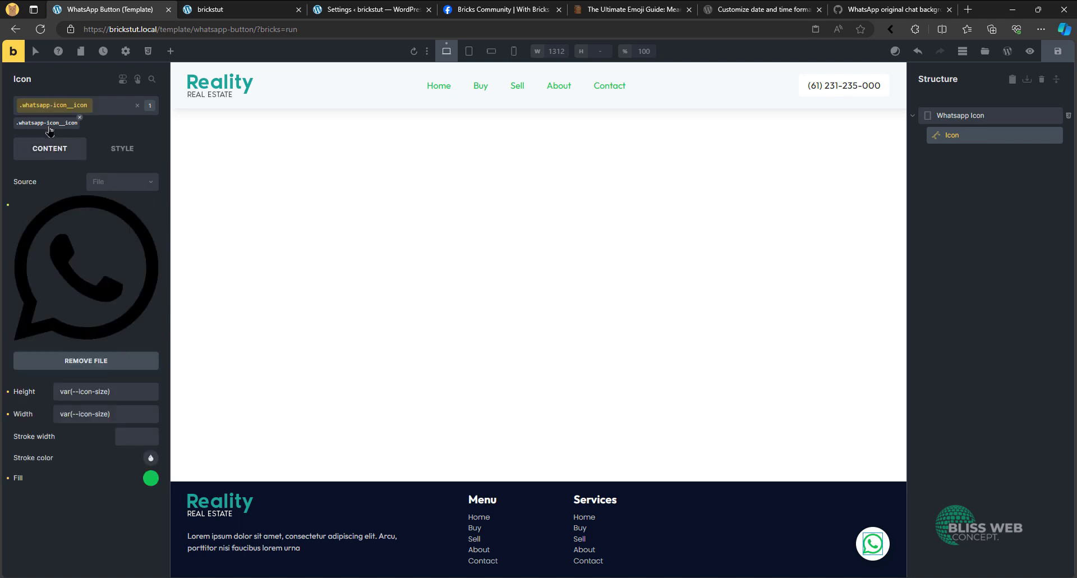
click(49, 128)
click(74, 124)
click(80, 123)
- Try removing the whatsapp-icon class from the Whatsapp Icon Div, look over its element ID styles and undo the removal
click(982, 115)
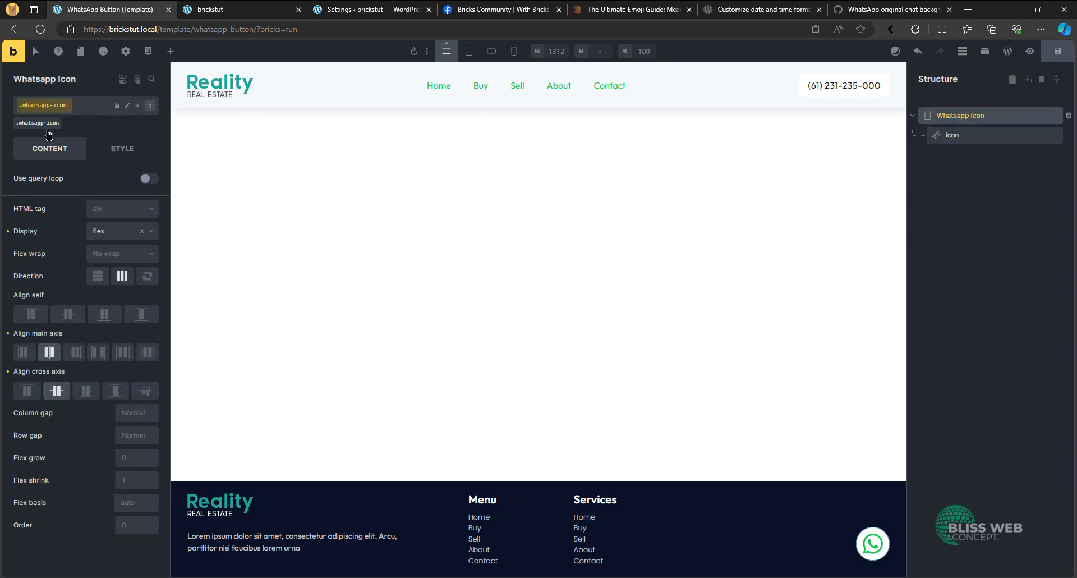
click(61, 119)
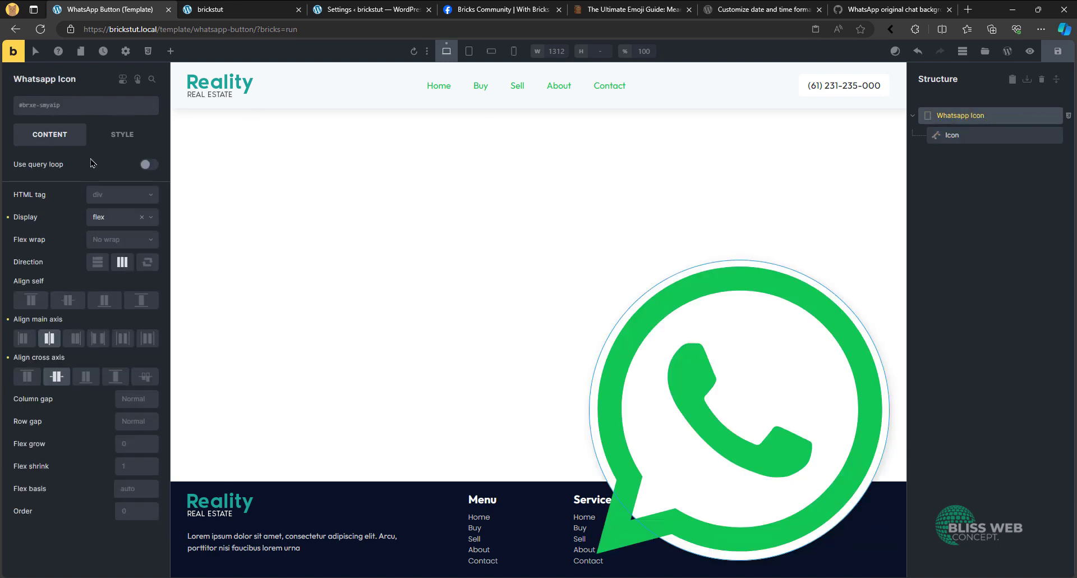
click(106, 143)
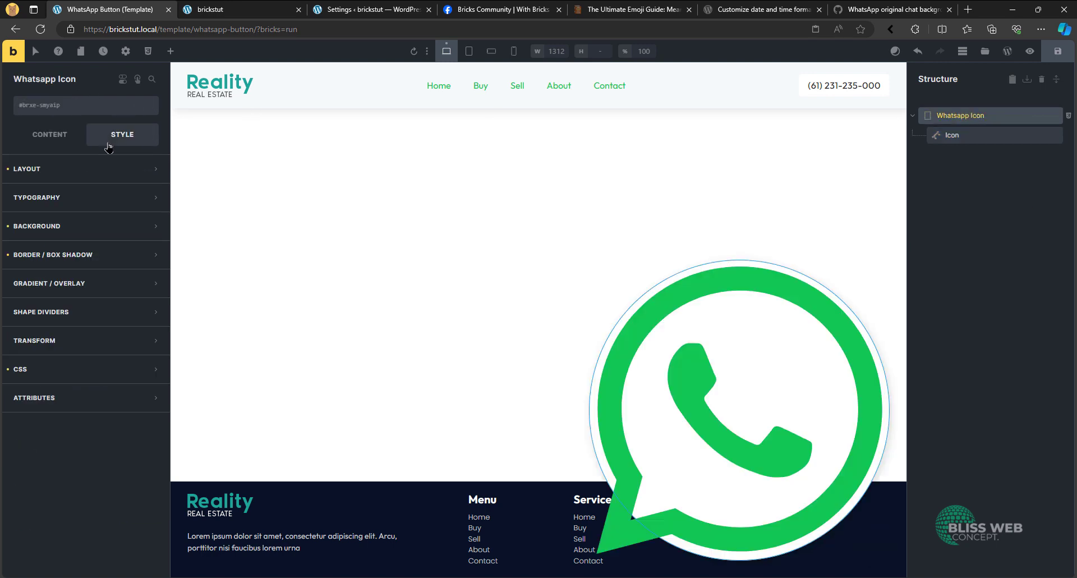
click(89, 169)
click(87, 169)
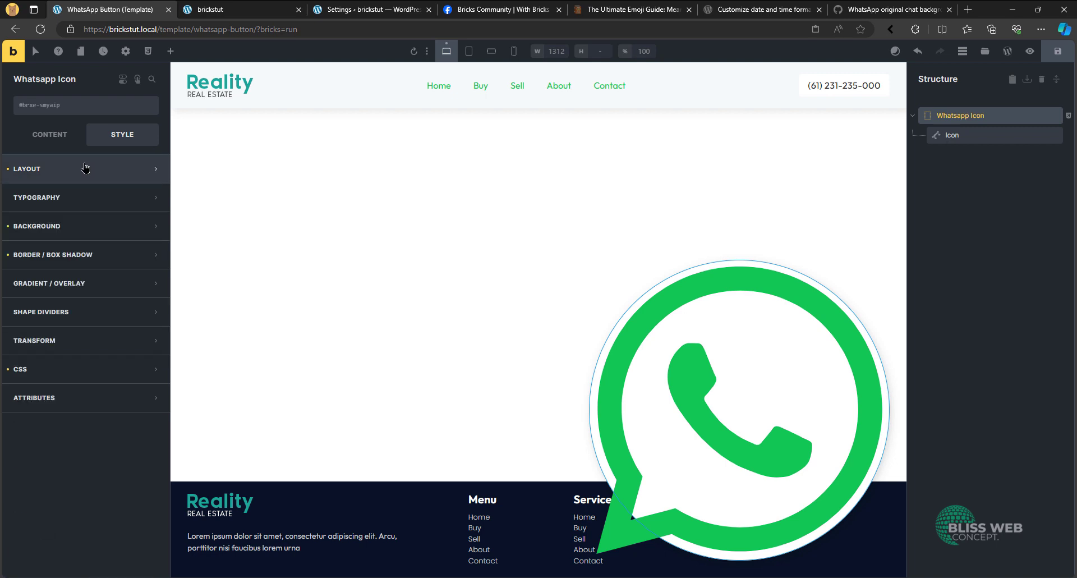
key(ctrl+z)
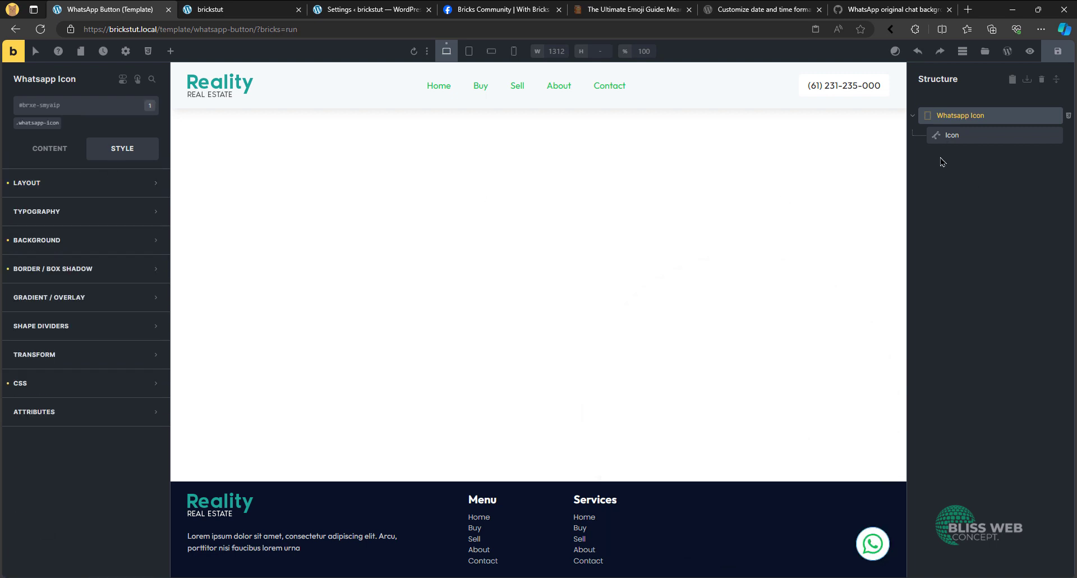
- Change the selector in the Whatsapp Icon Div's element ID custom CSS to %root% and save the template
click(952, 136)
click(37, 123)
click(257, 7)
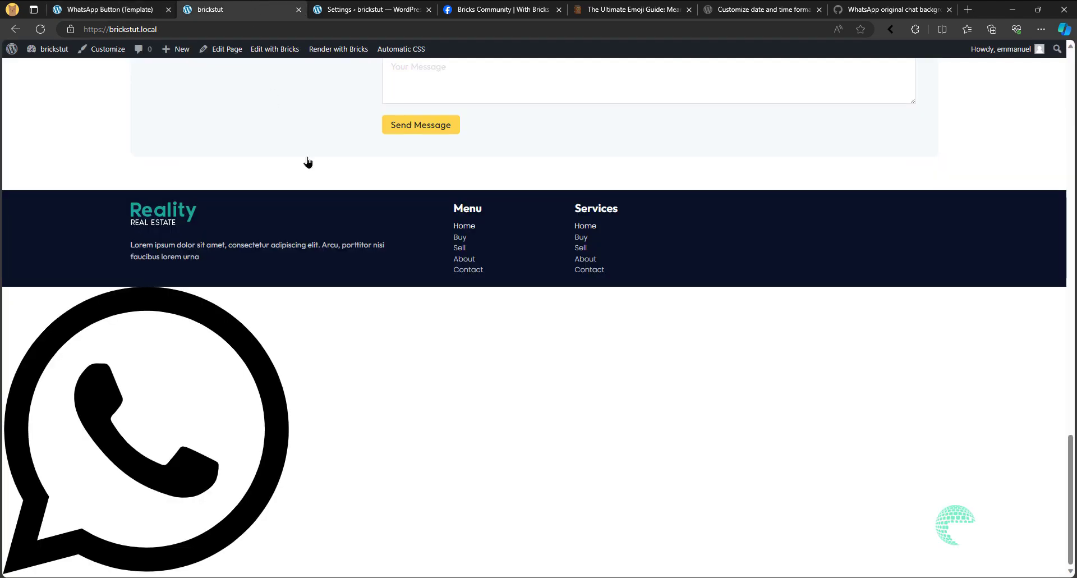
click(127, 6)
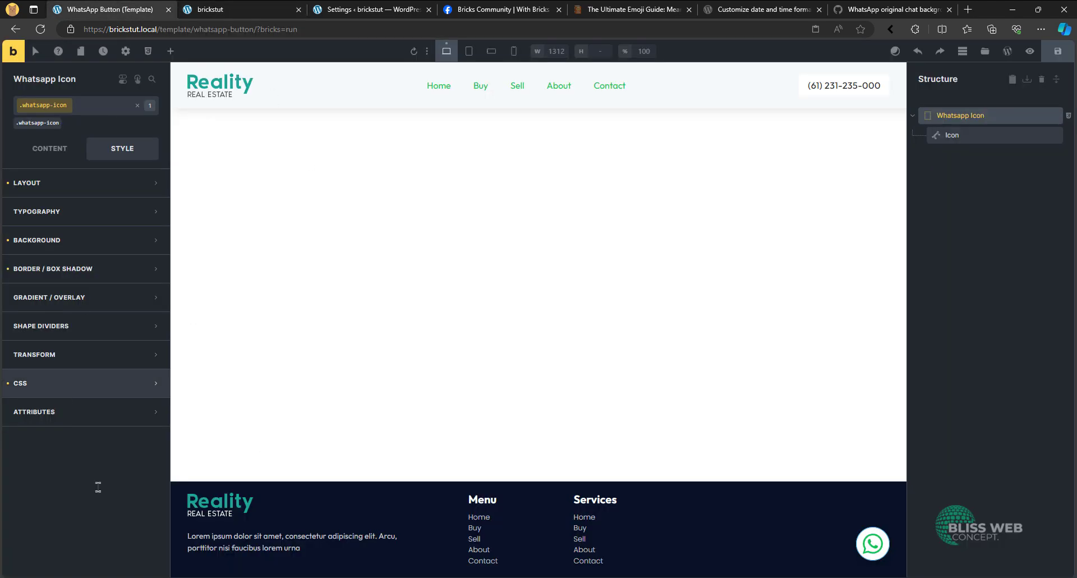
click(56, 388)
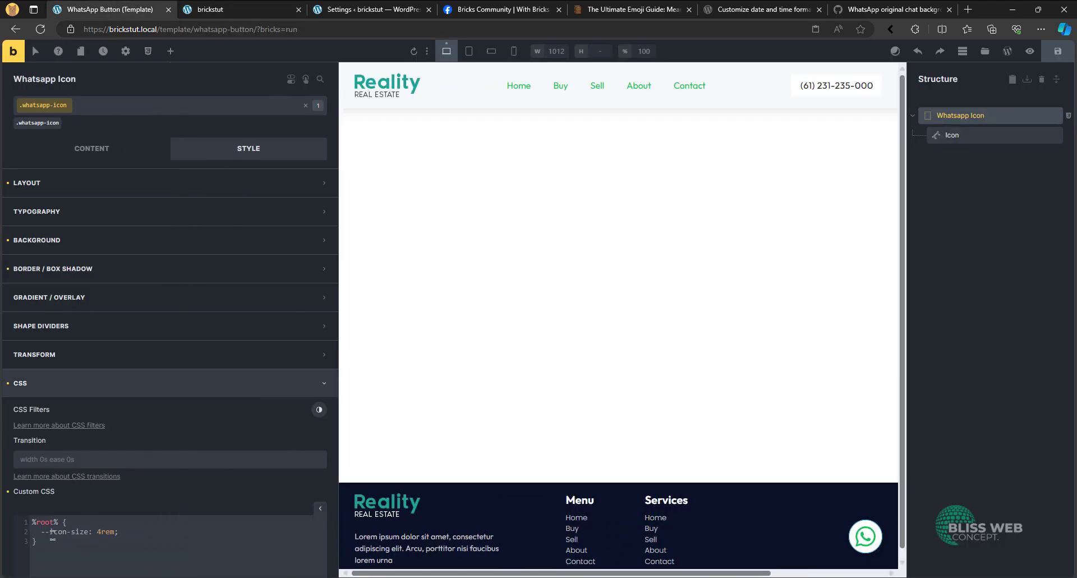
click(20, 123)
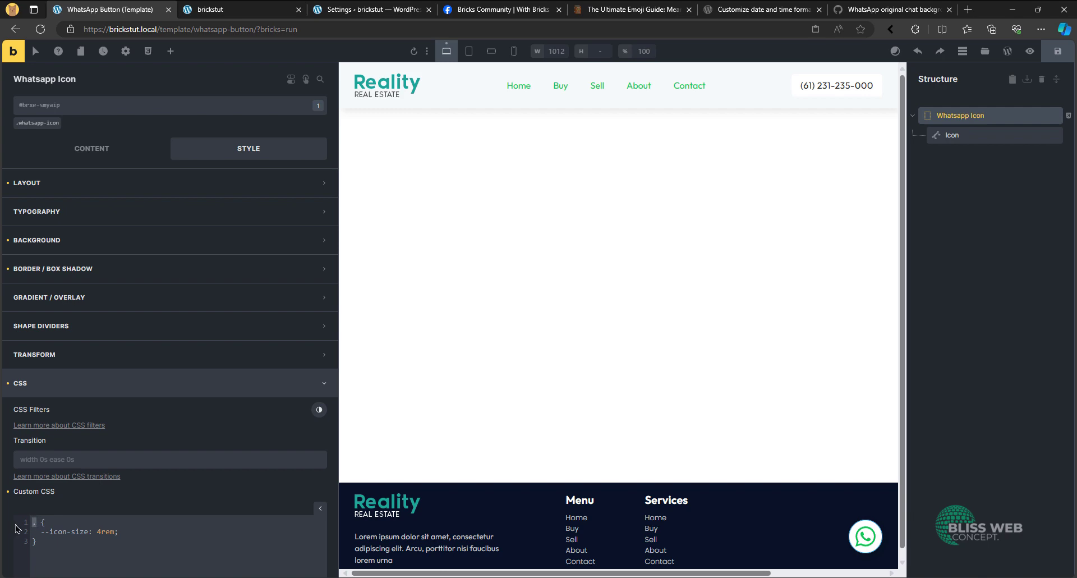
text(%root%)
key(ctrl+s)
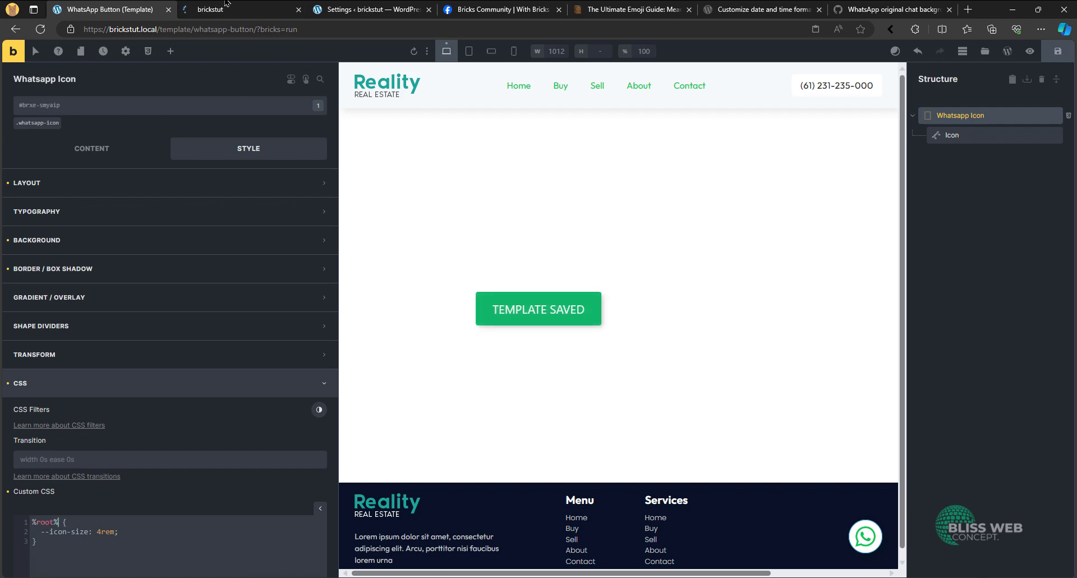
- Set the Bricks CSS loading method to External files, save the settings and regenerate the CSS files
click(210, 9)
scroll(249, 258, up, 7)
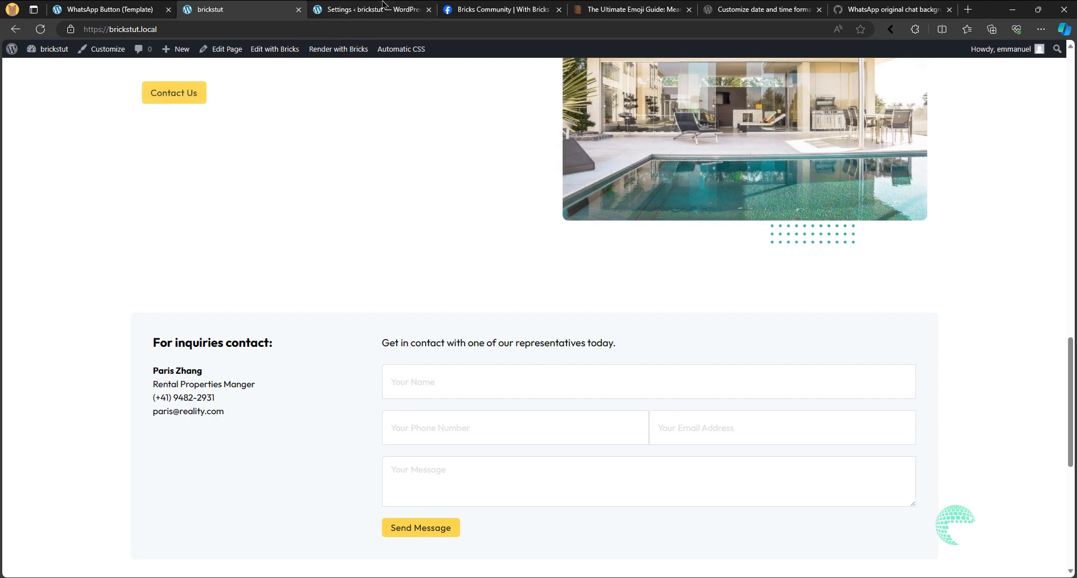
click(368, 9)
click(339, 436)
click(337, 462)
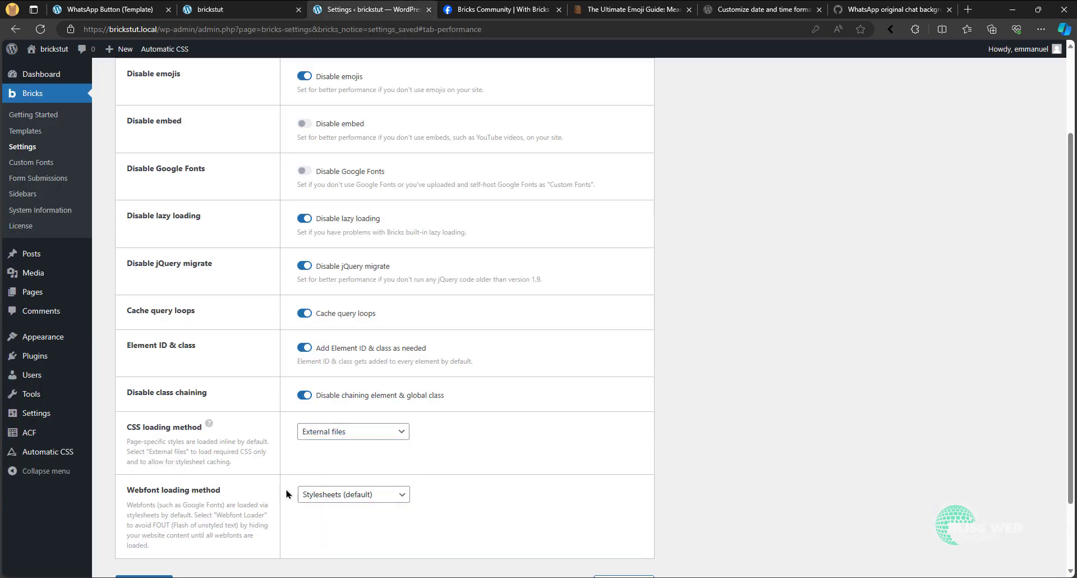
scroll(252, 494, down, 2)
click(161, 510)
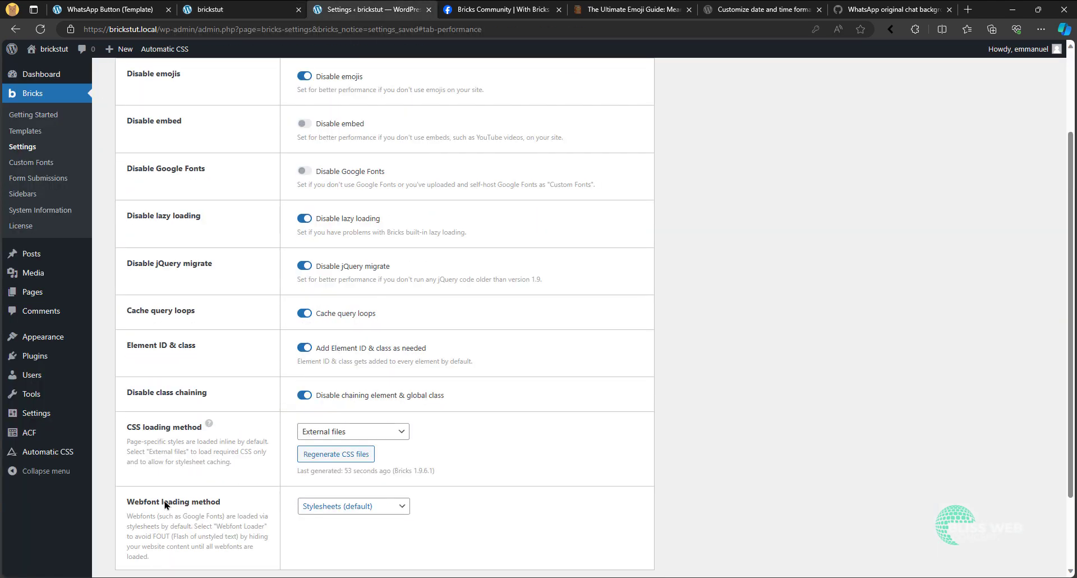
scroll(339, 348, down, 2)
click(337, 356)
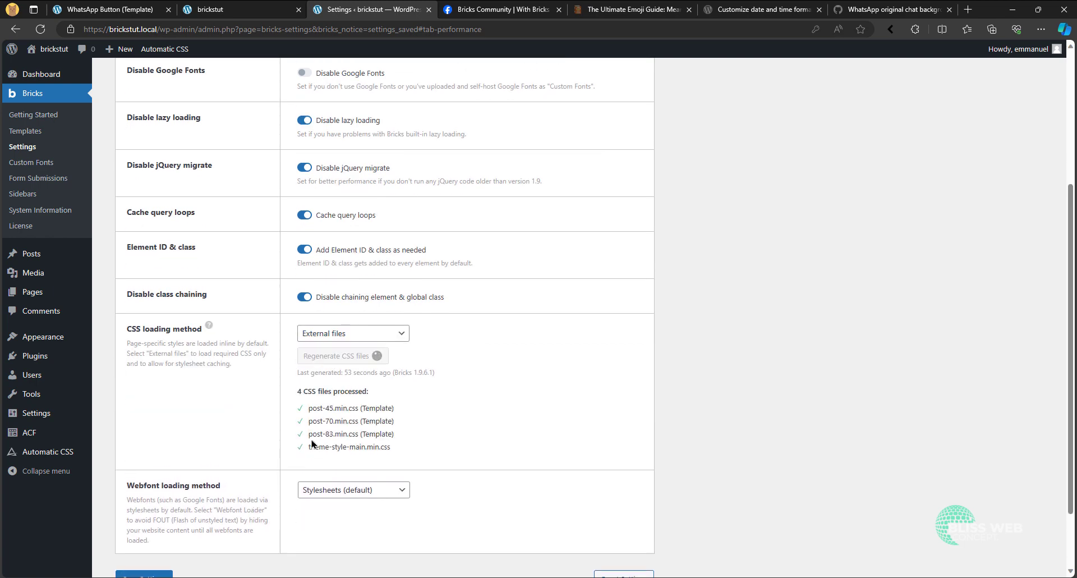
- Reload the homepage and check that the WhatsApp button is styled and stays fixed while the page scrolls
click(222, 10)
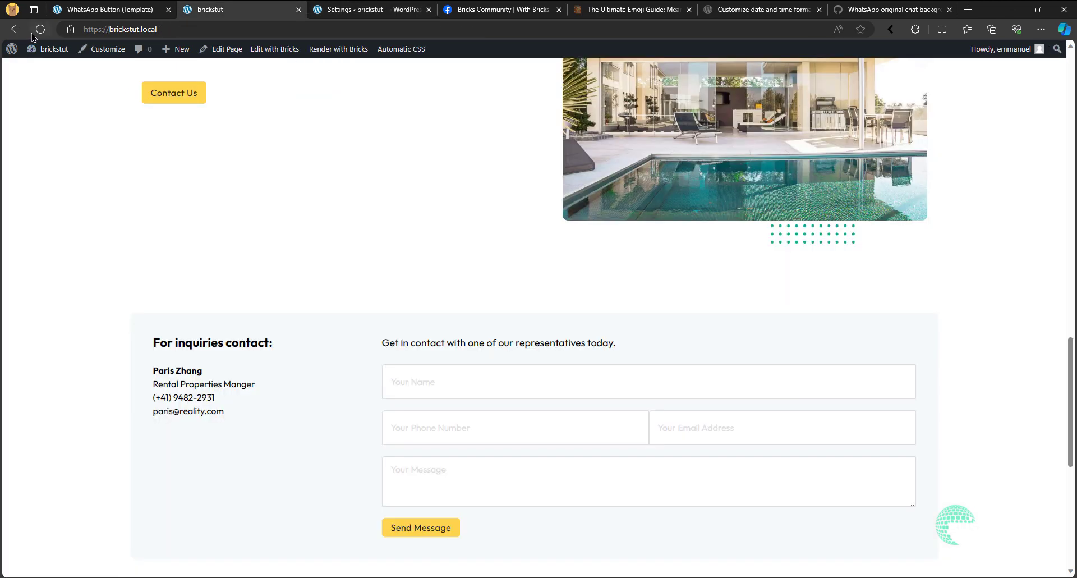
click(41, 29)
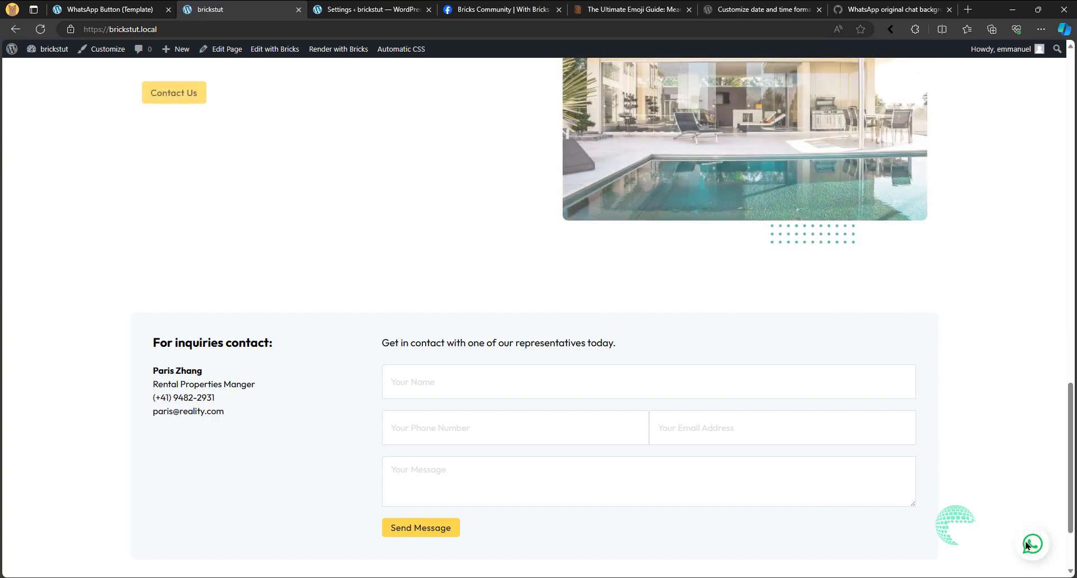
scroll(959, 511, down, 2)
scroll(959, 510, up, 10)
scroll(953, 505, up, 10)
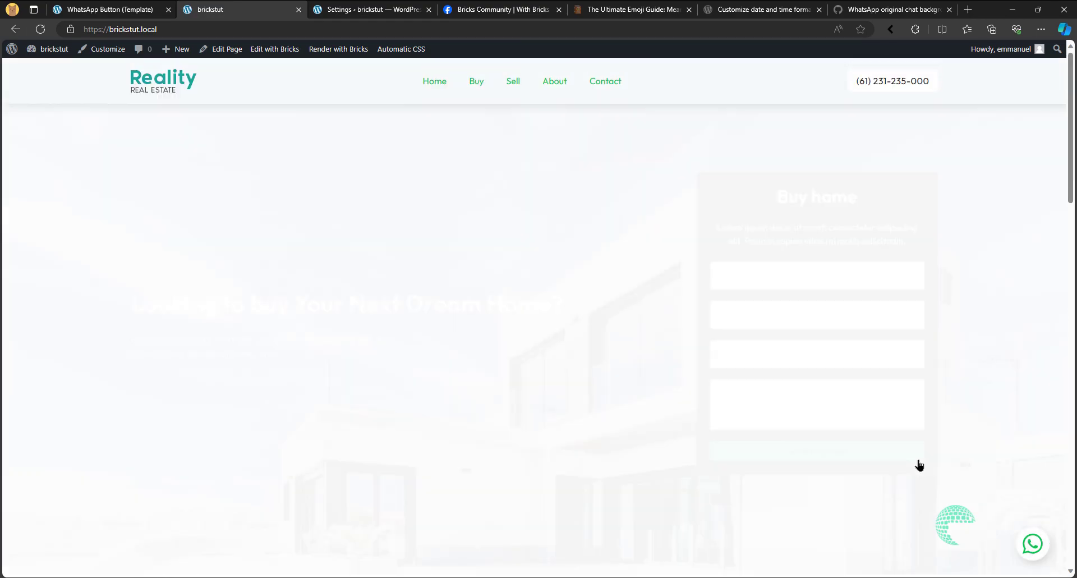
- Return to the WhatsApp Button template and give the Whatsapp Icon Div a custom HTML tag of button
scroll(1011, 529, down, 16)
scroll(326, 150, up, 5)
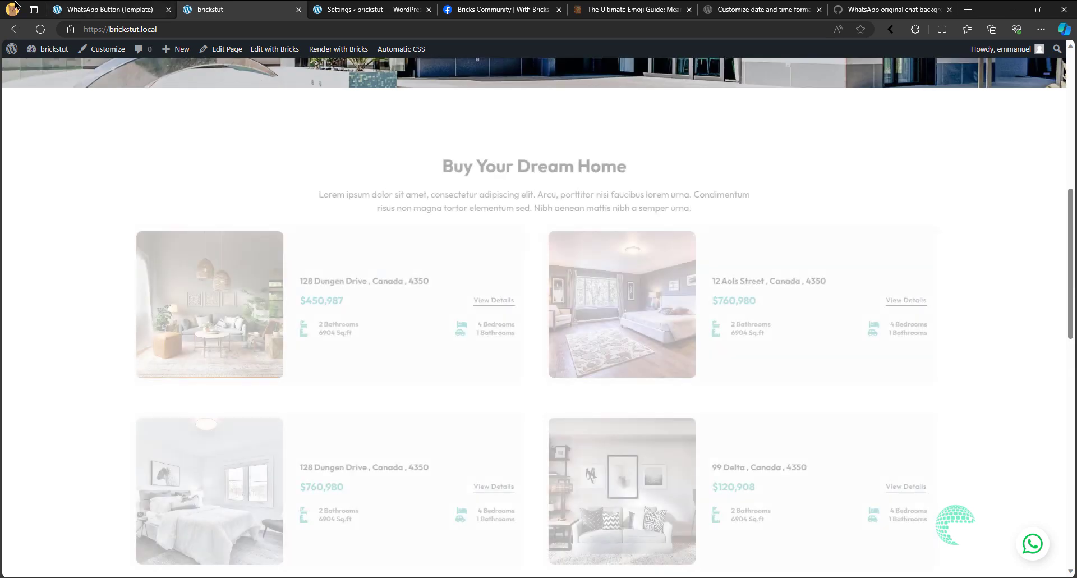
click(100, 6)
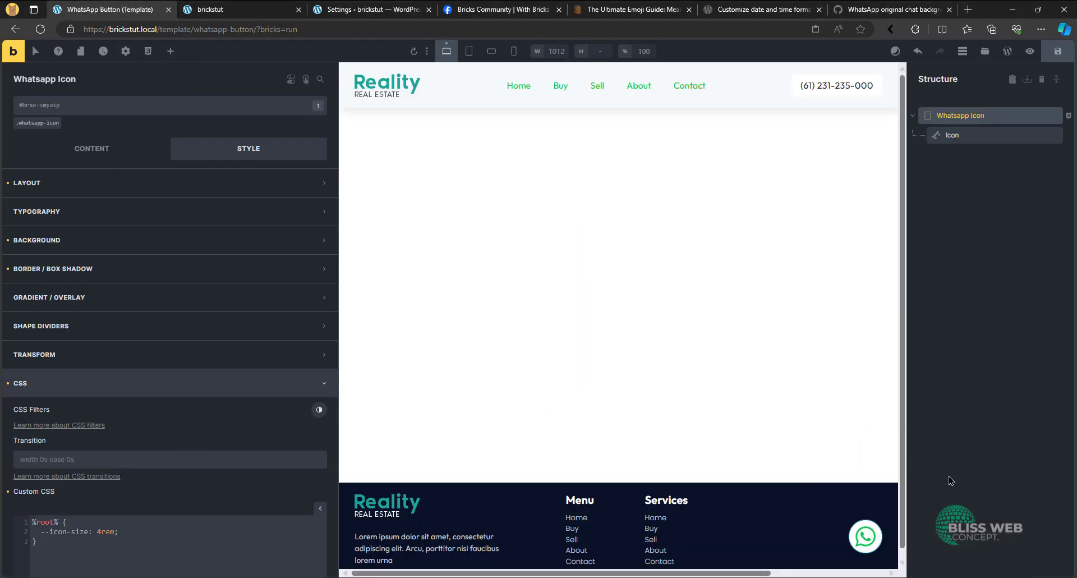
click(73, 149)
click(121, 212)
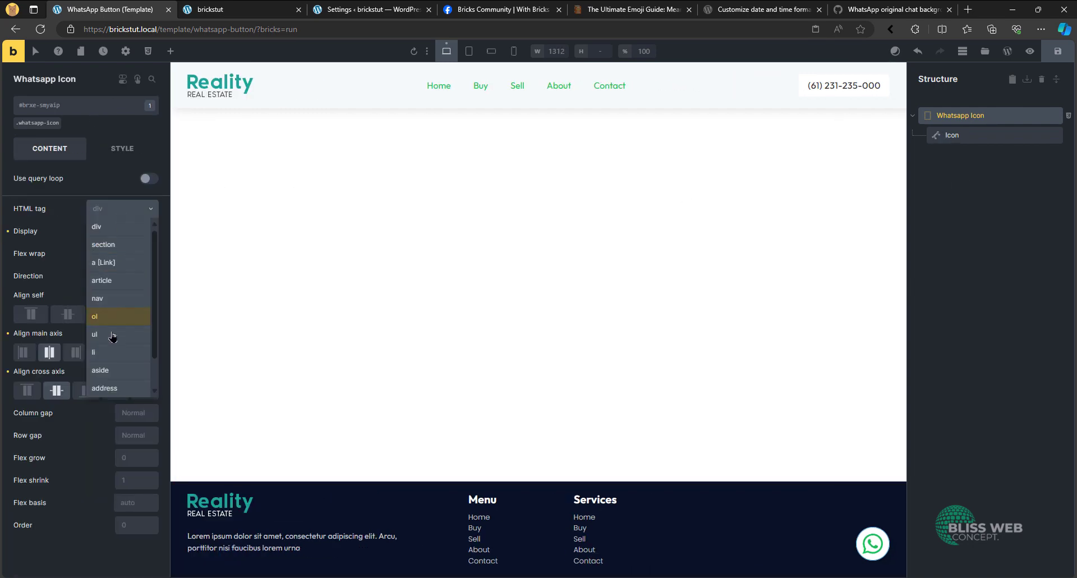
scroll(108, 384, down, 1)
click(113, 389)
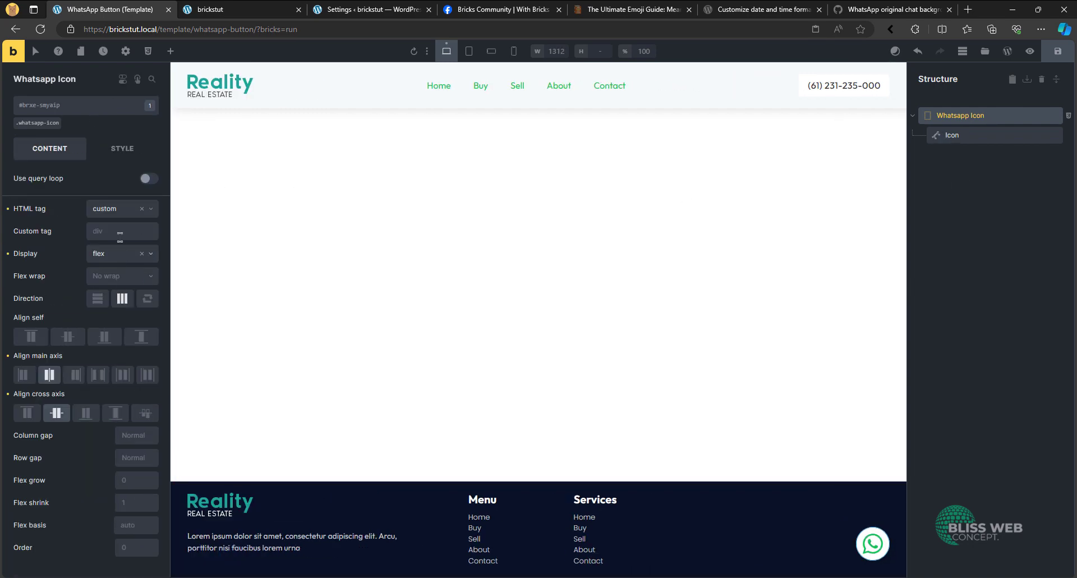
click(116, 231)
text(button)
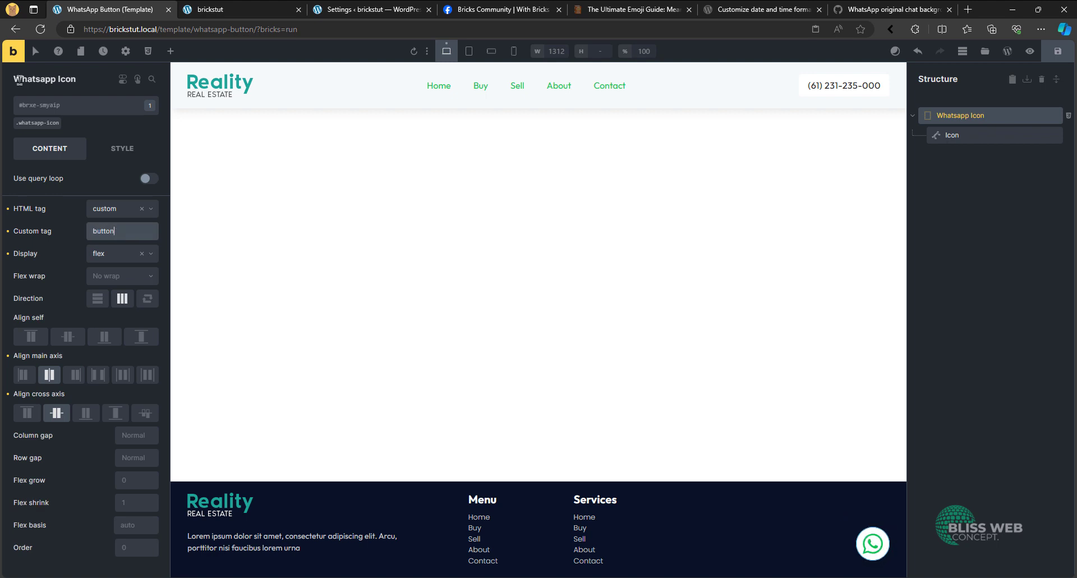
- Add a custom attribute to the Whatsapp Icon Div and enter its name, starting with "ty"
click(134, 155)
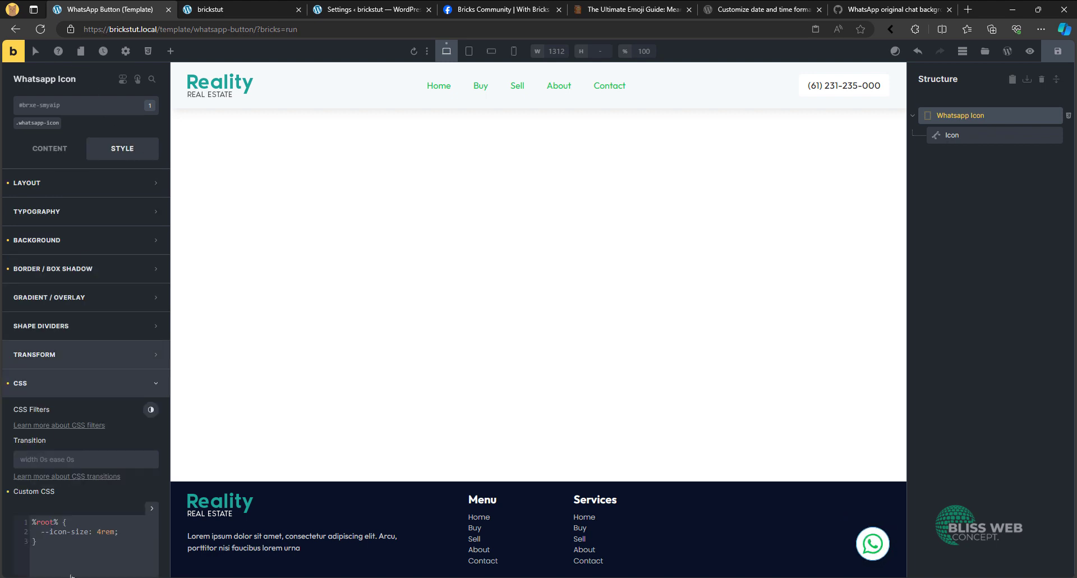
click(72, 393)
click(72, 414)
click(87, 442)
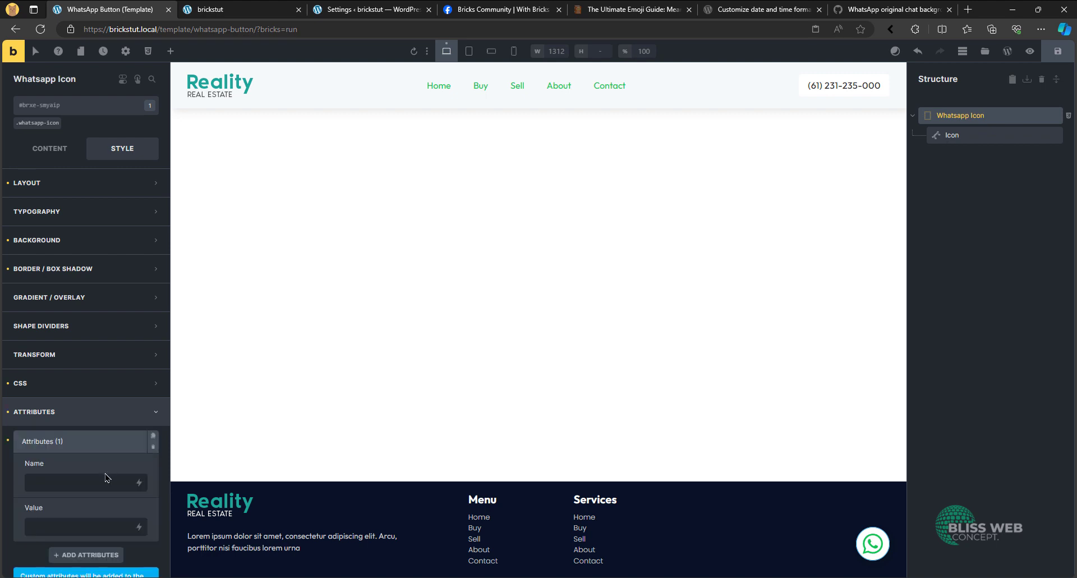
text(type)
- Add an interaction to the Whatsapp Icon Div with the Click trigger and the Start animation action
click(136, 82)
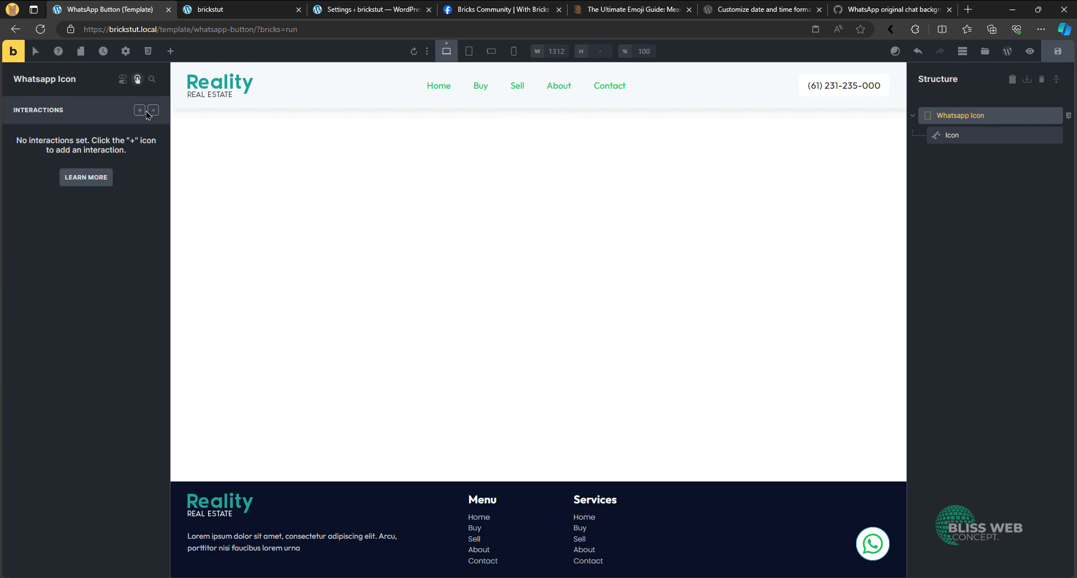
click(140, 110)
click(113, 216)
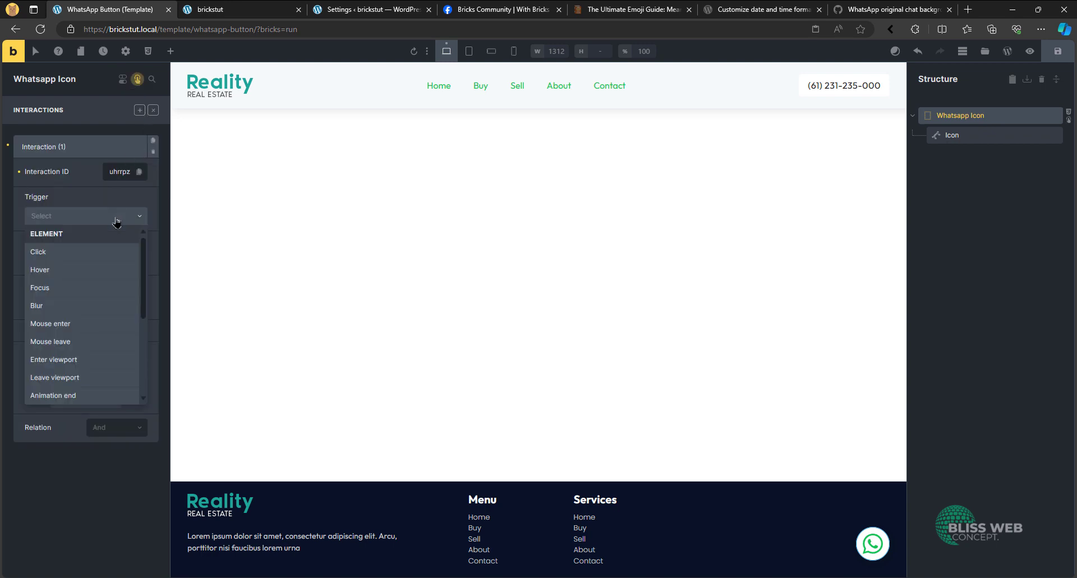
click(114, 250)
click(103, 260)
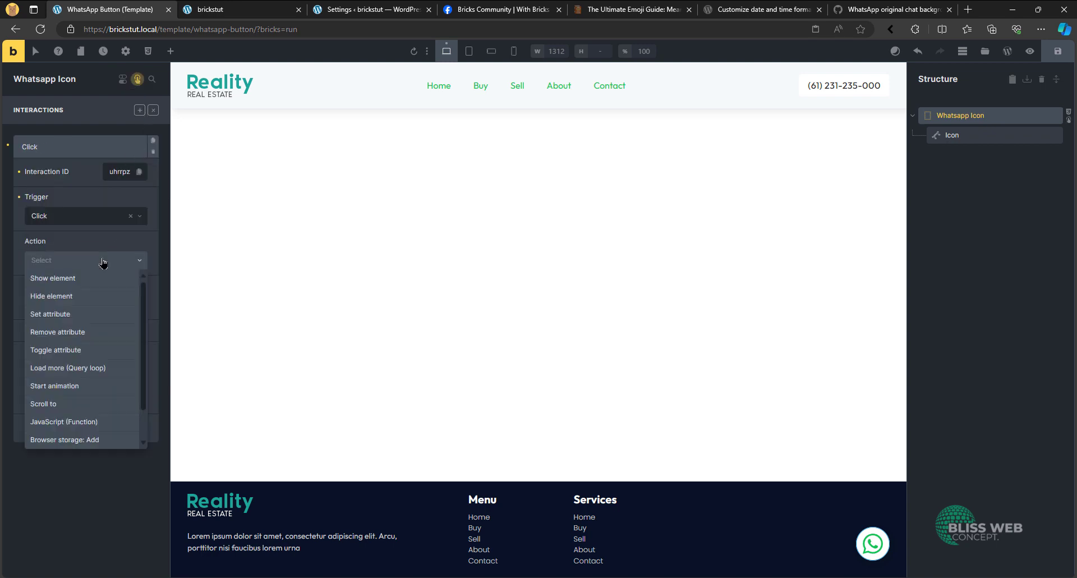
scroll(95, 368, down, 1)
click(95, 358)
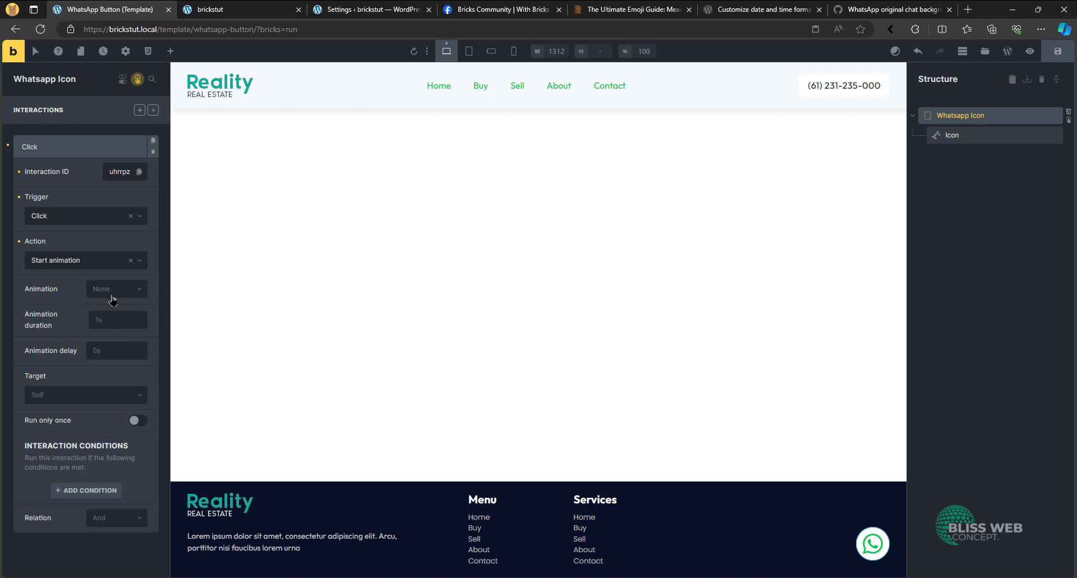
- Set the interaction's animation to zoomIn with the WhatsApp Modal popup as its target, and save the template
click(114, 292)
text(zoom)
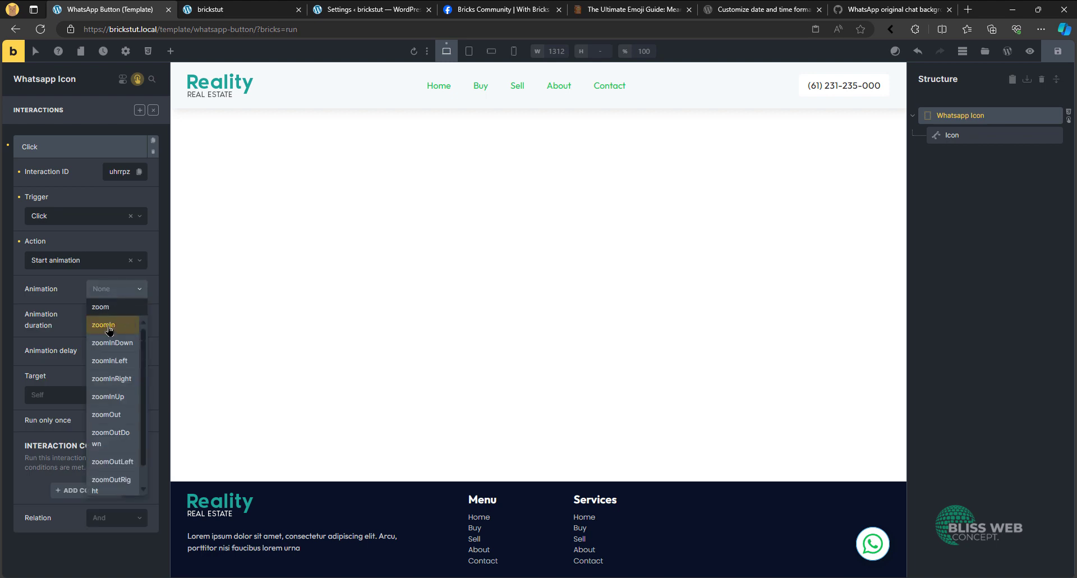
click(110, 325)
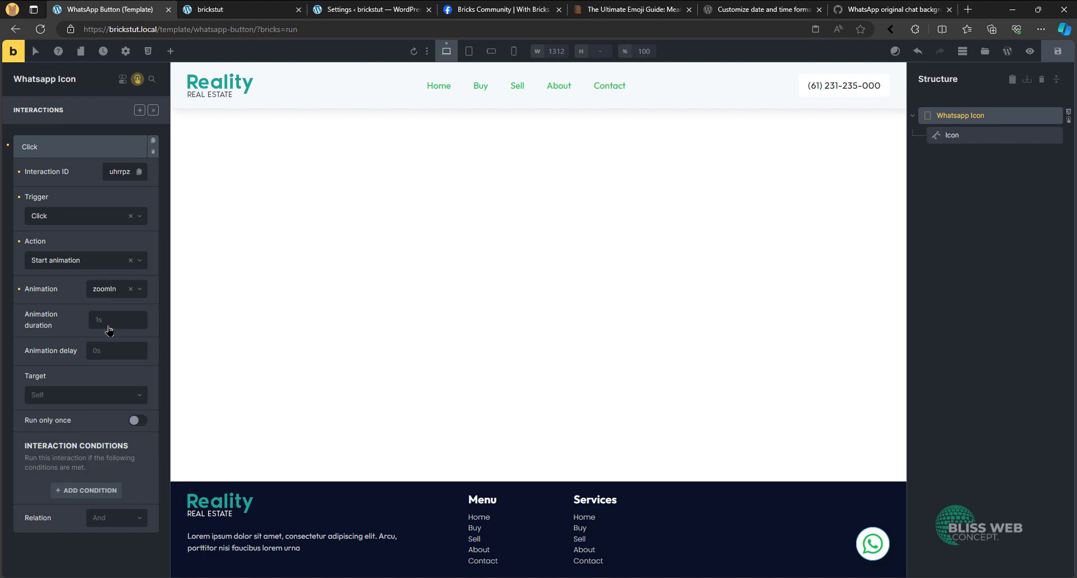
click(65, 396)
click(59, 447)
click(80, 438)
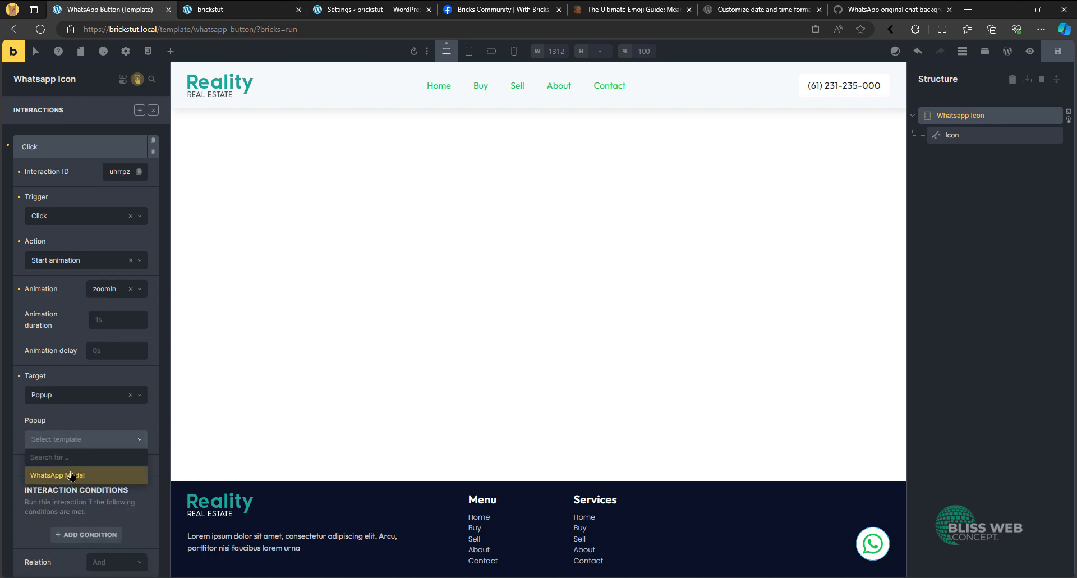
click(83, 476)
key(ctrl+s)
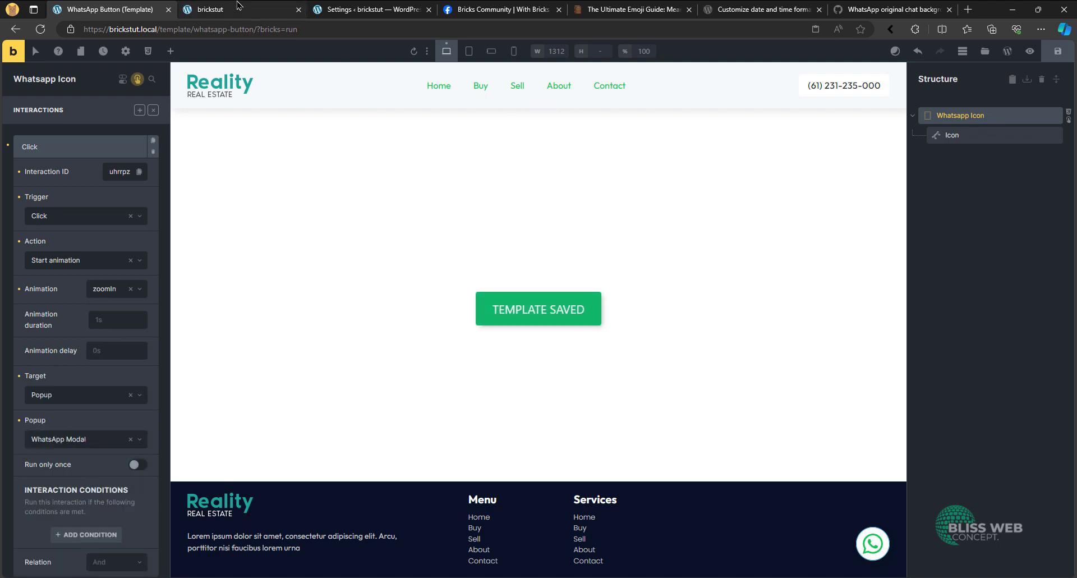
- Test on the homepage how the WhatsApp button opens the chat modal and how the modal closes
click(211, 10)
click(1033, 544)
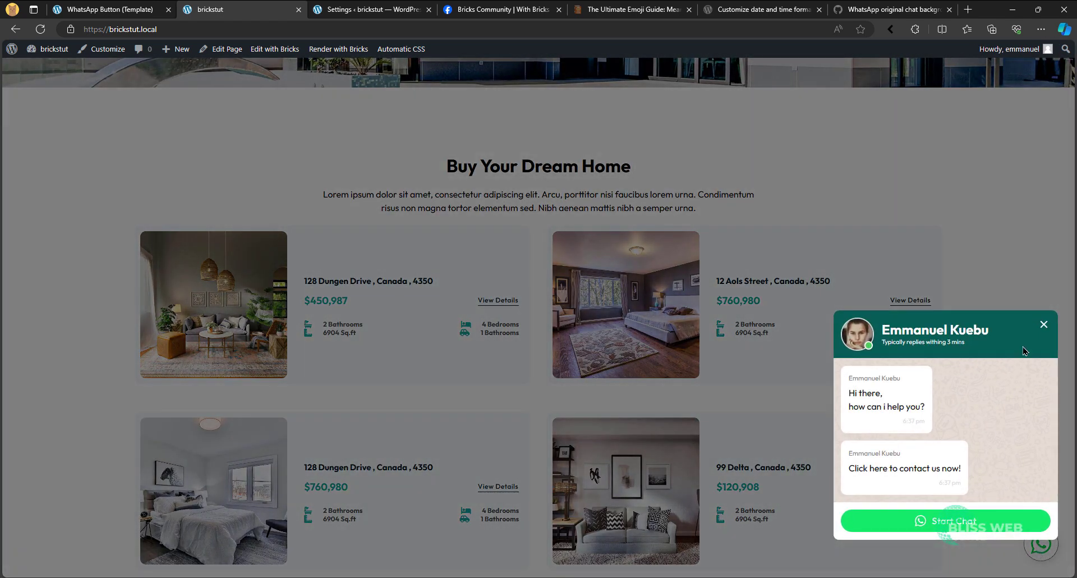
click(1045, 324)
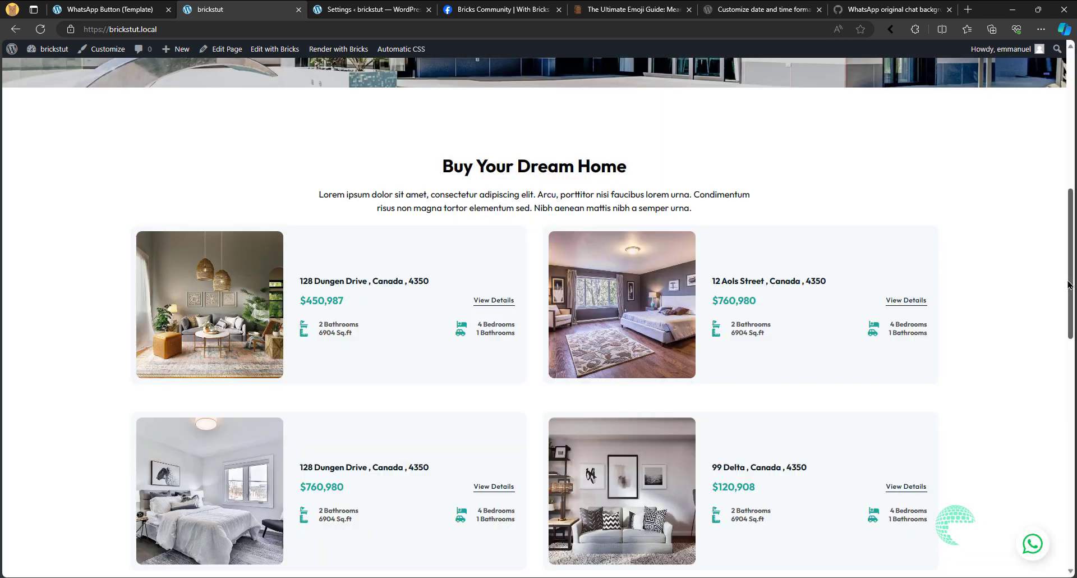
click(1032, 543)
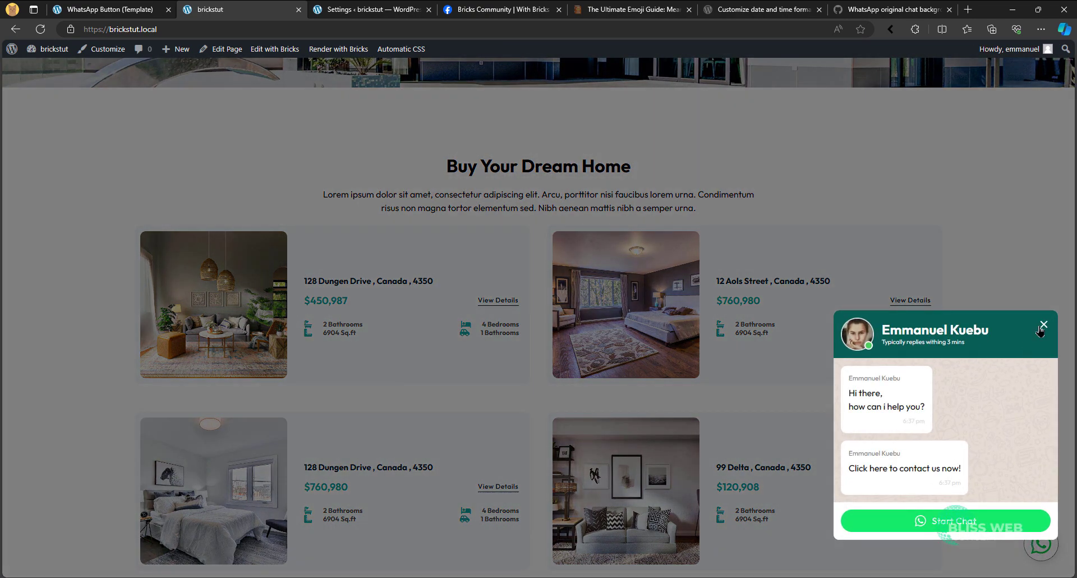
click(1041, 327)
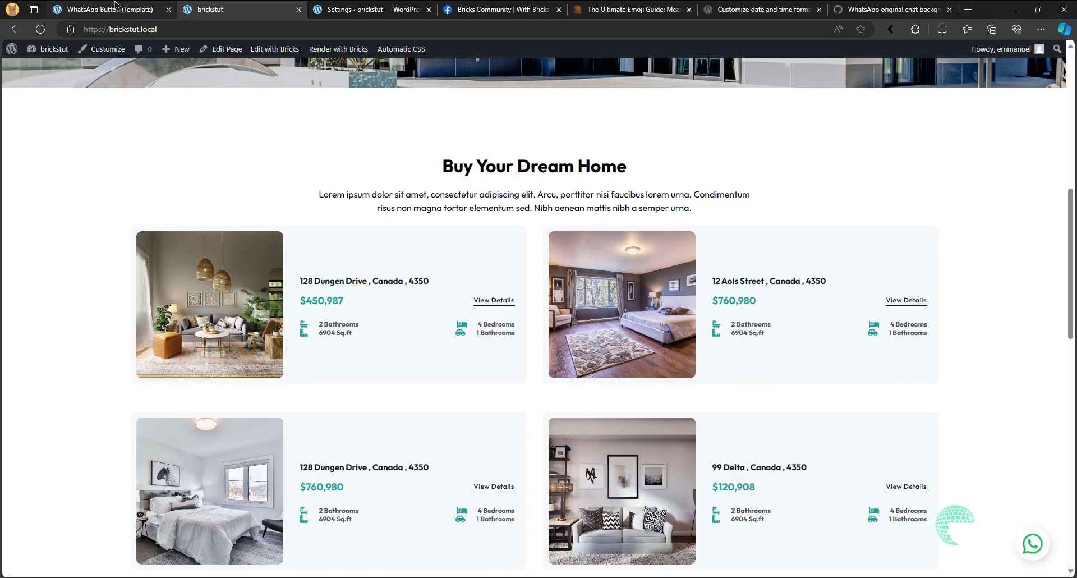
- Set the Whatsapp Icon click interaction's animation duration to 0.35s and save the template
click(115, 6)
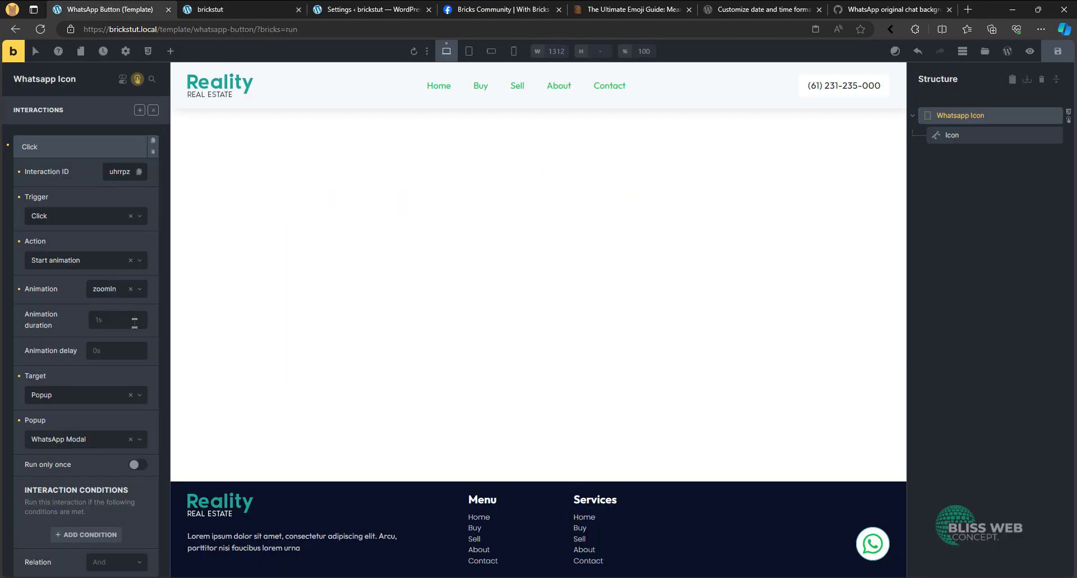
click(123, 316)
text(0.35s)
key(ctrl+s)
- Open the WhatsApp Modal template for editing in a new browser tab placed beside the WhatsApp Button template
click(963, 51)
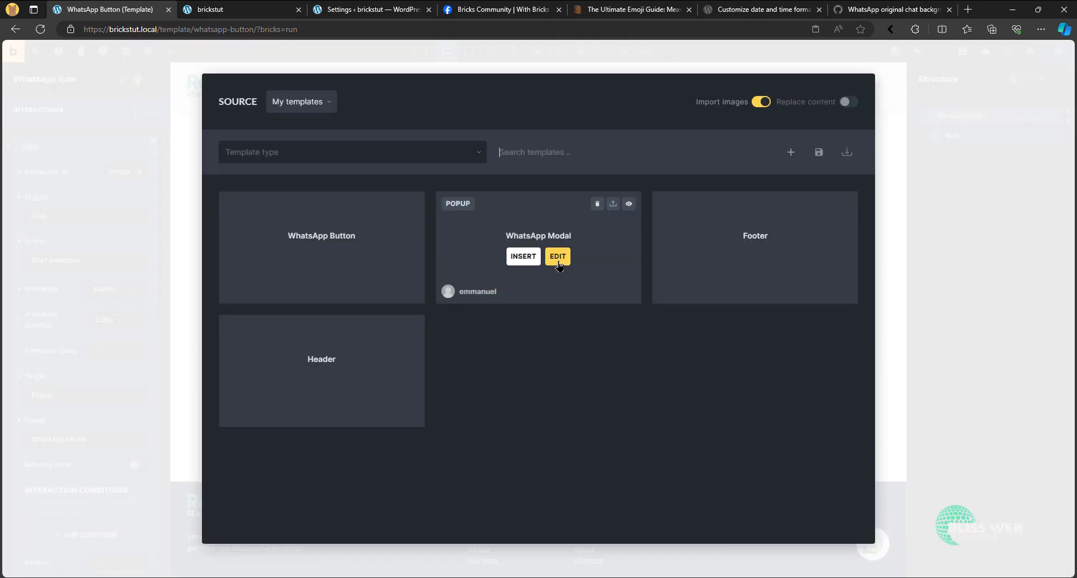
right_click(558, 259)
click(588, 269)
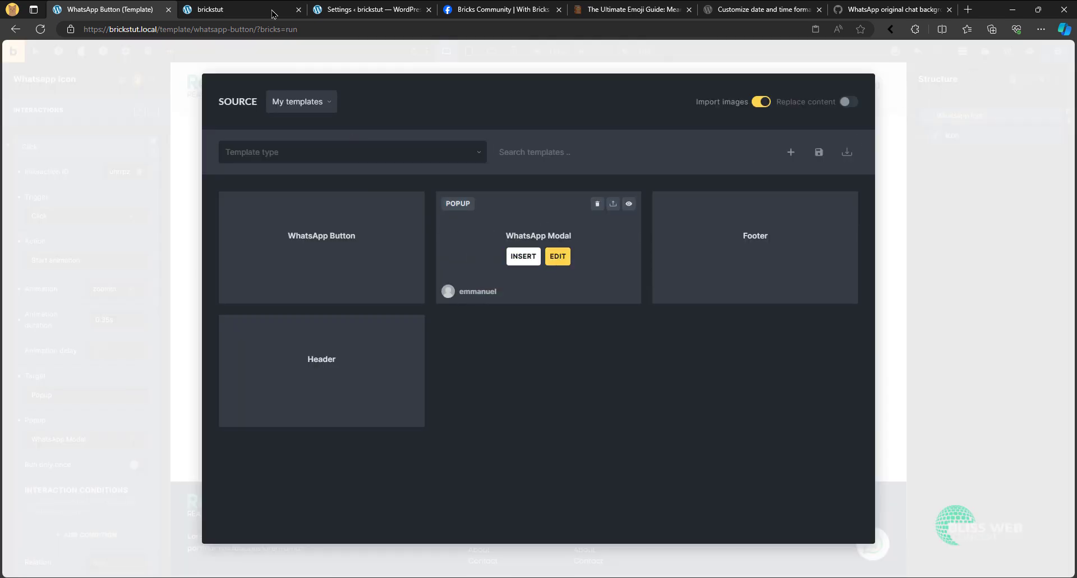
click(232, 6)
click(106, 5)
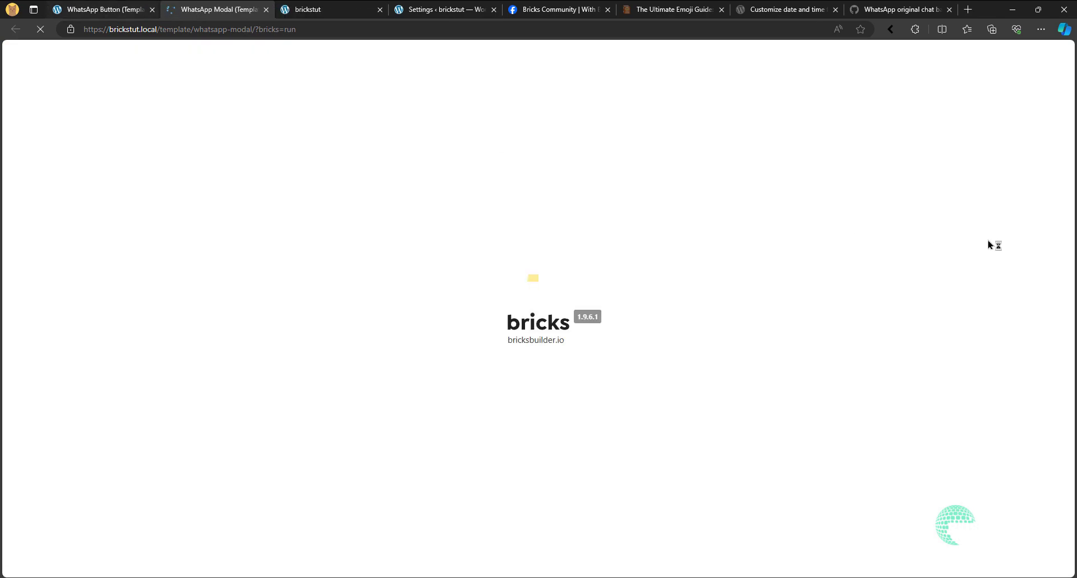
click(960, 223)
click(197, 5)
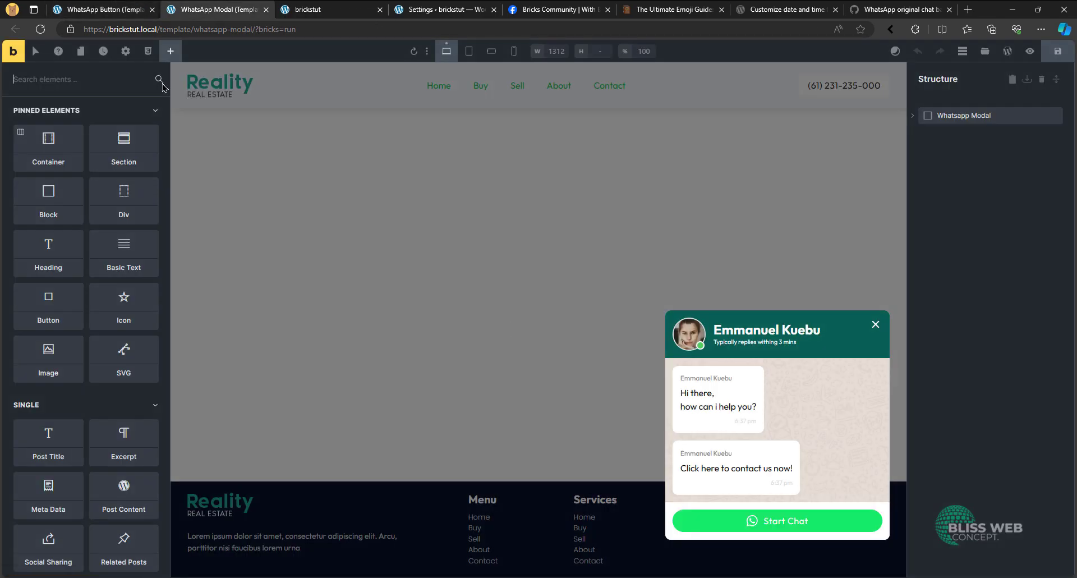
- Enable Scroll (body) and Disable auto focus in the WhatsApp Modal template's popup settings
click(125, 51)
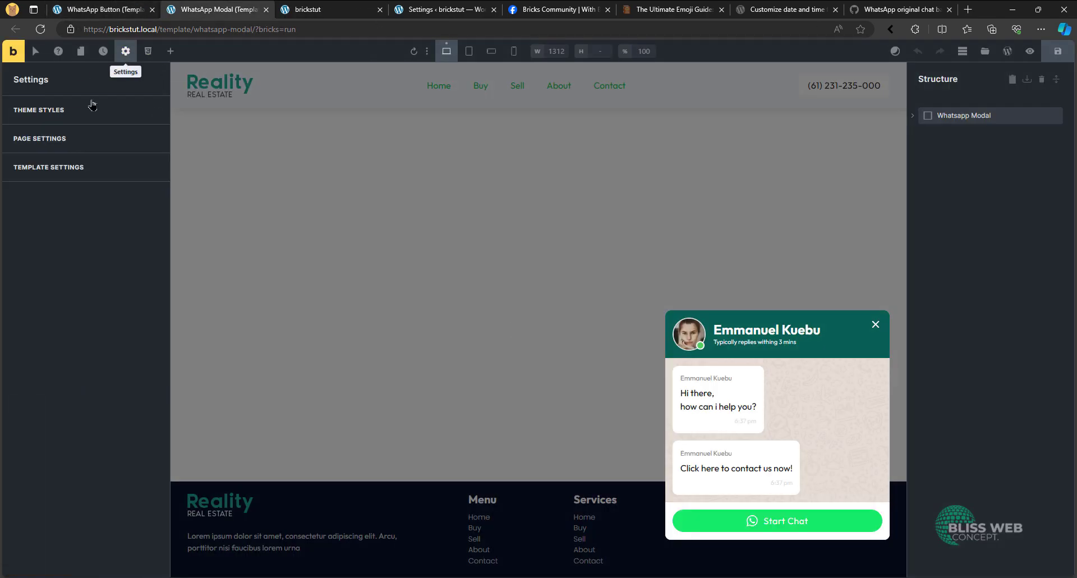
click(88, 161)
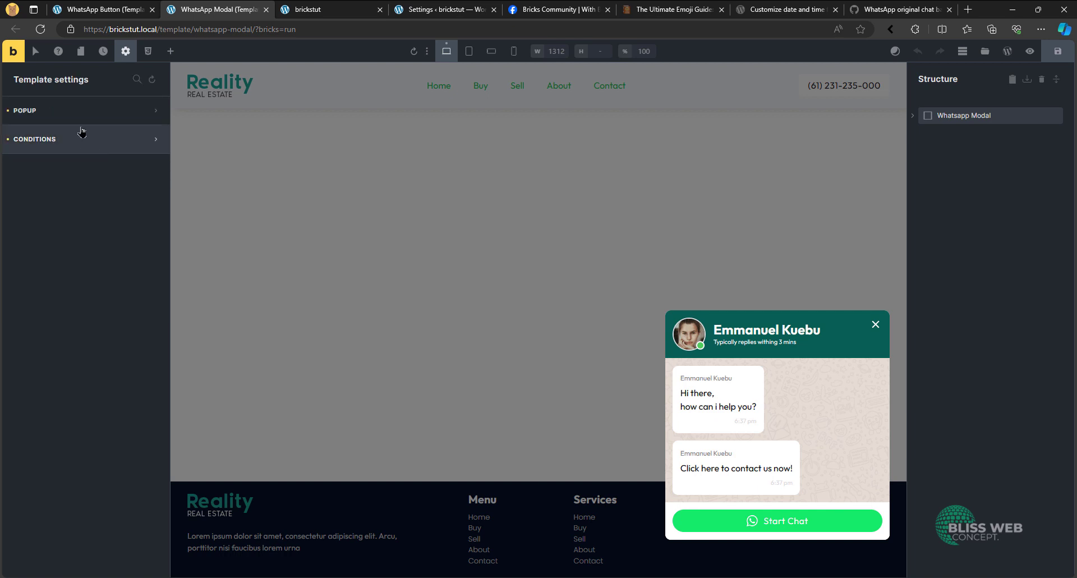
click(65, 111)
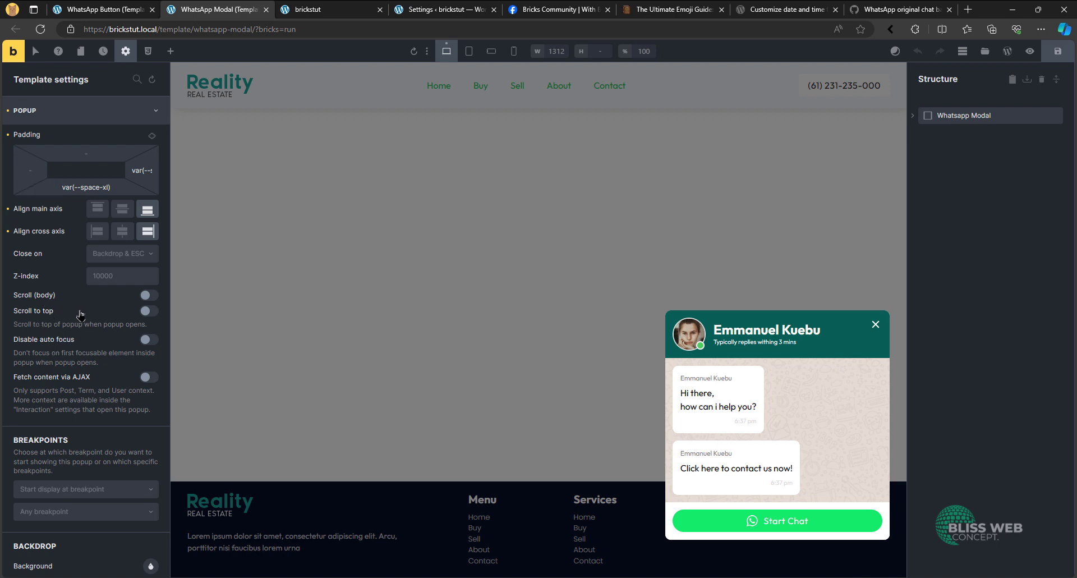
click(113, 303)
click(60, 345)
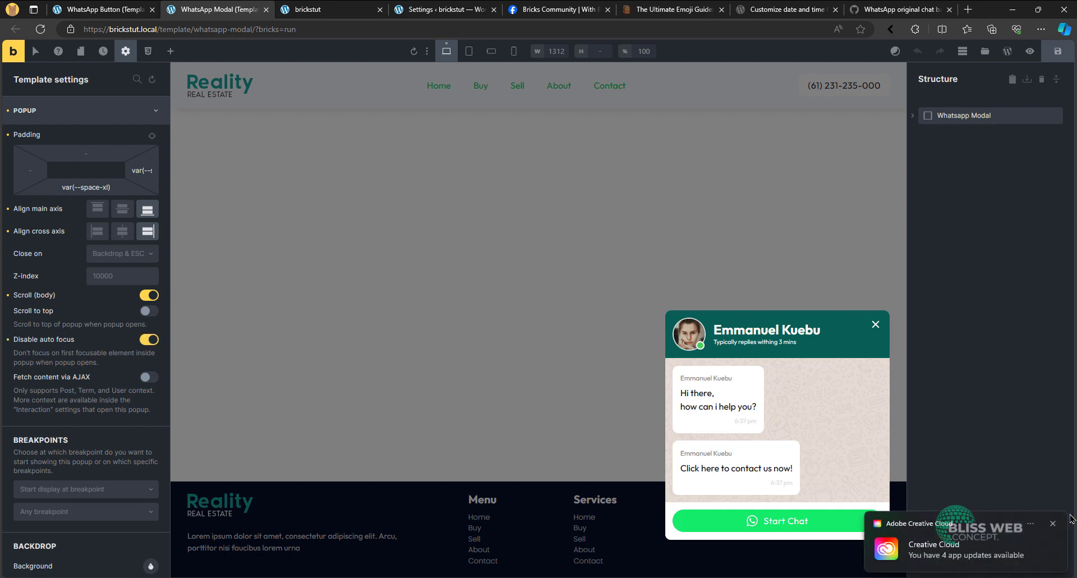
- Set the popup backdrop's transition to 0.35s and save the WhatsApp Modal template
click(1053, 525)
scroll(83, 337, down, 7)
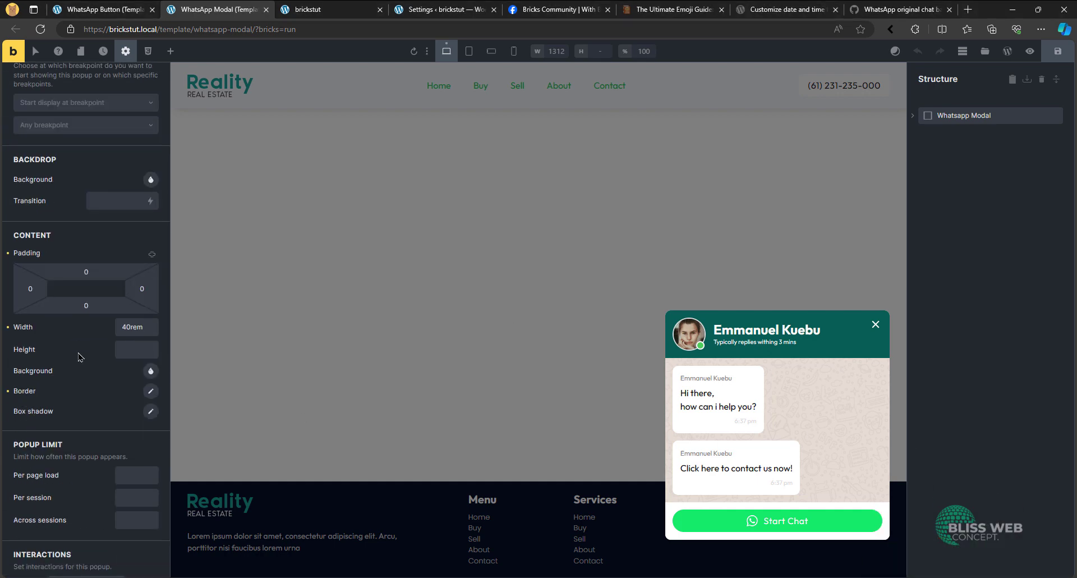
scroll(83, 359, up, 4)
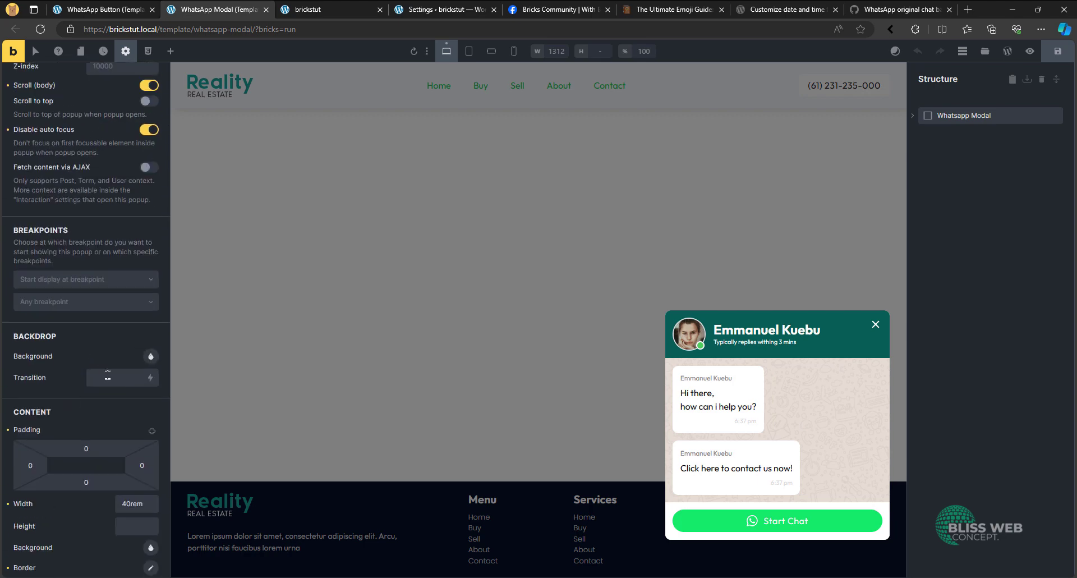
click(107, 377)
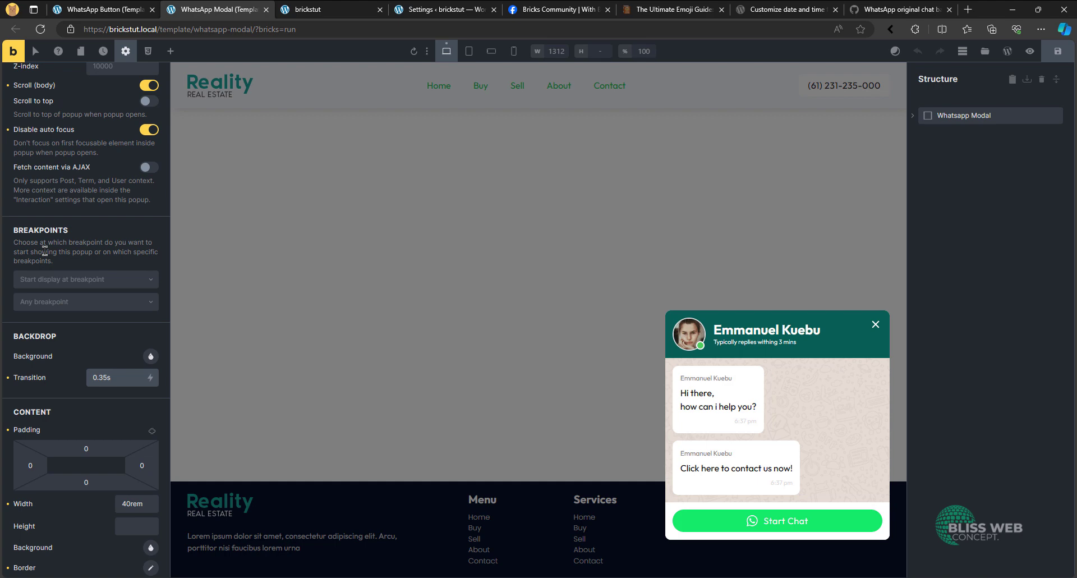
key(ctrl+s)
- Reload the homepage and test opening and closing the chat modal with the new popup settings
click(337, 10)
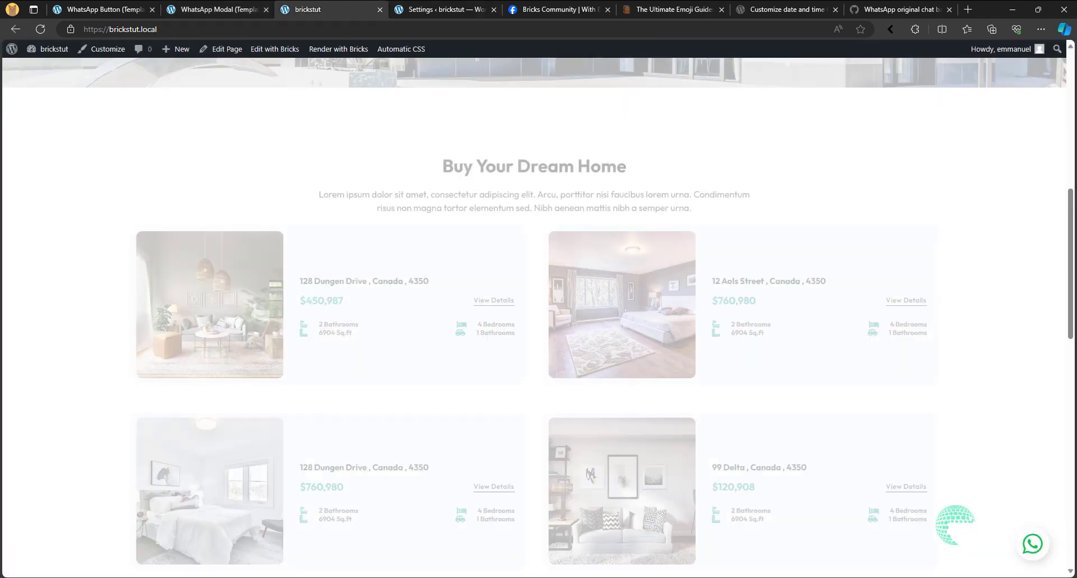
click(41, 29)
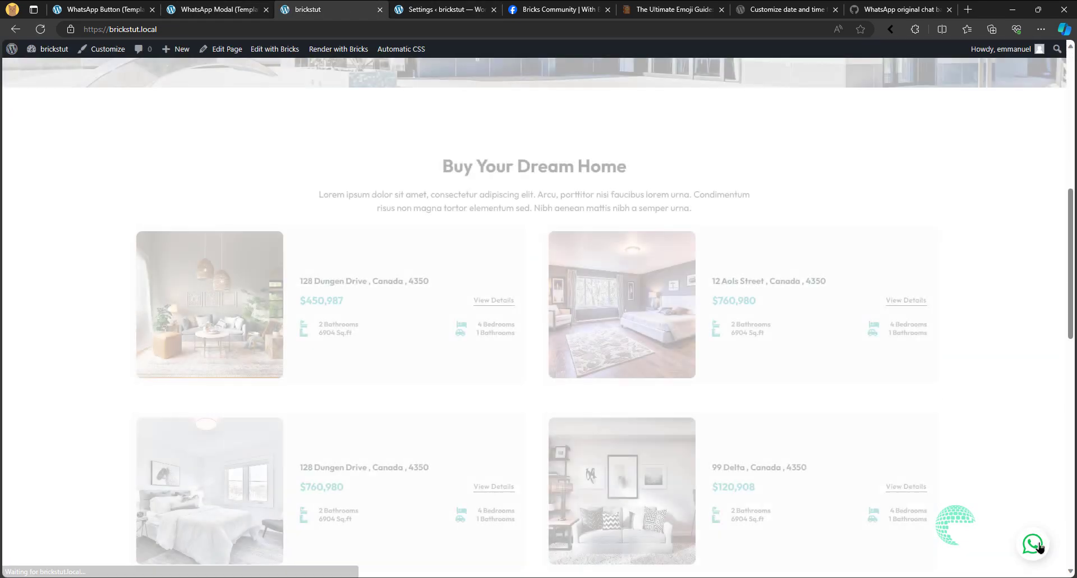
click(1034, 545)
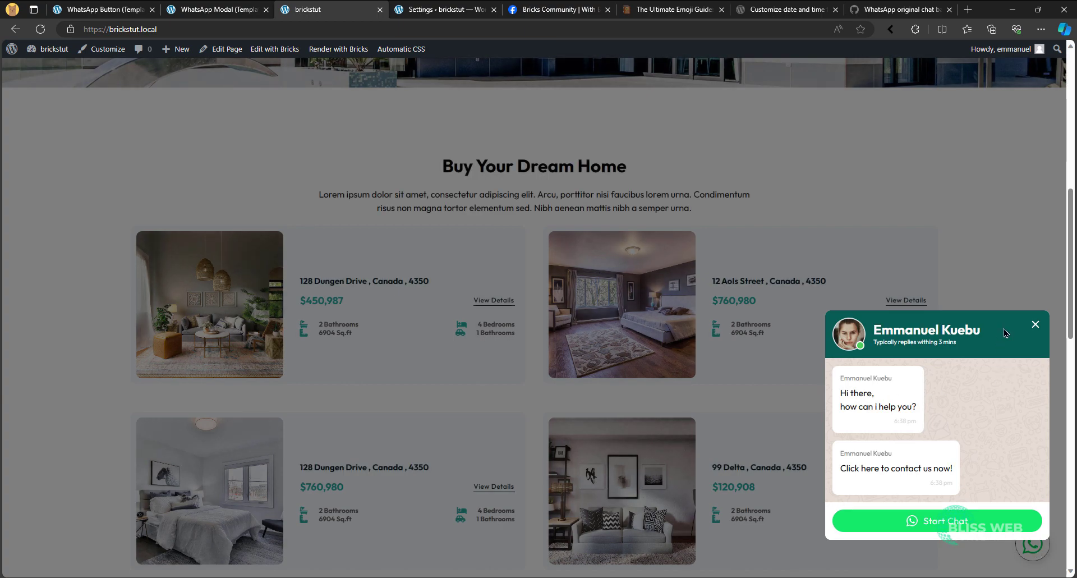
click(1036, 325)
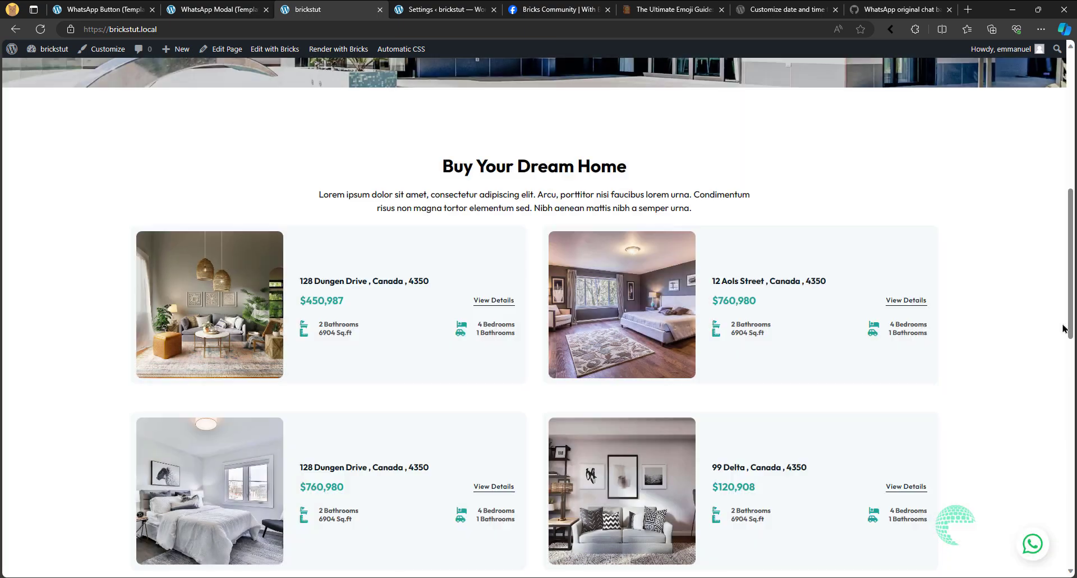
- Test opening and closing the chat modal repeatedly on the homepage, including scrolling the page while it is open
click(1034, 547)
scroll(620, 344, down, 5)
scroll(781, 383, up, 10)
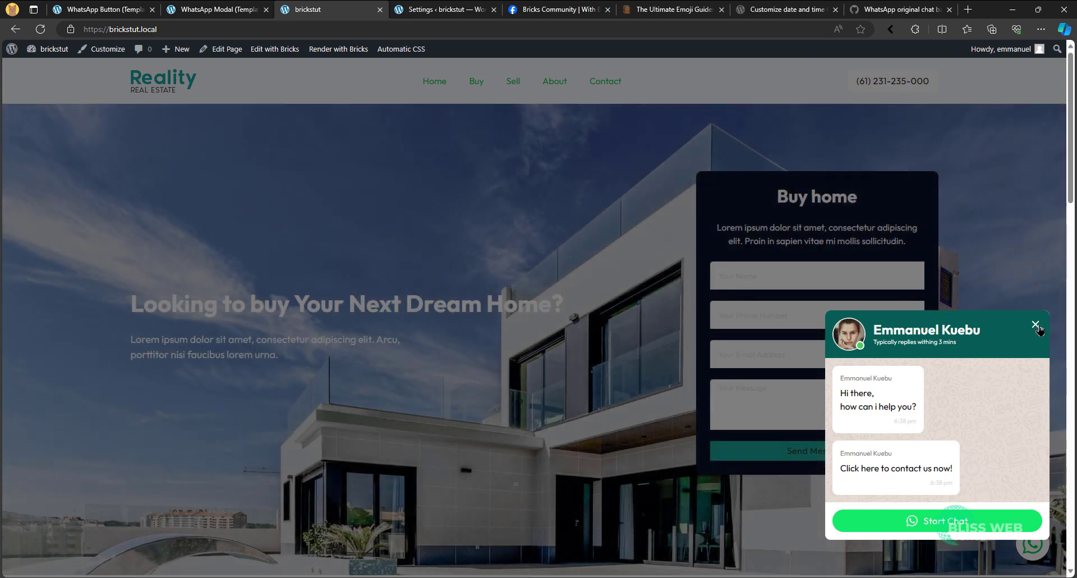
click(1036, 325)
click(1030, 554)
click(1037, 324)
click(1033, 545)
- Set the WhatsApp Modal popup's backdrop background color to the raw value transparent and save the template
click(129, 9)
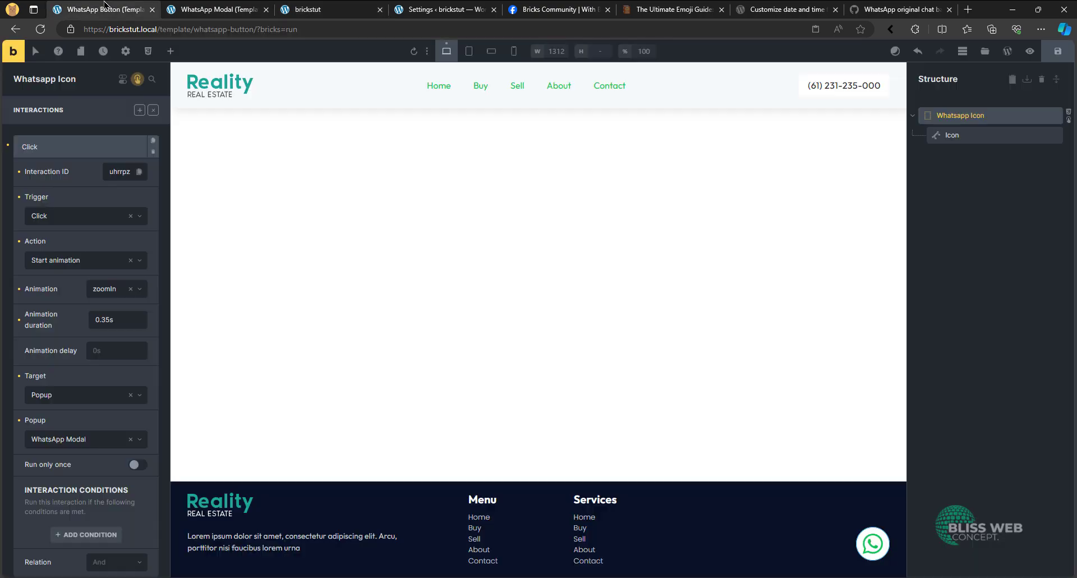
click(230, 8)
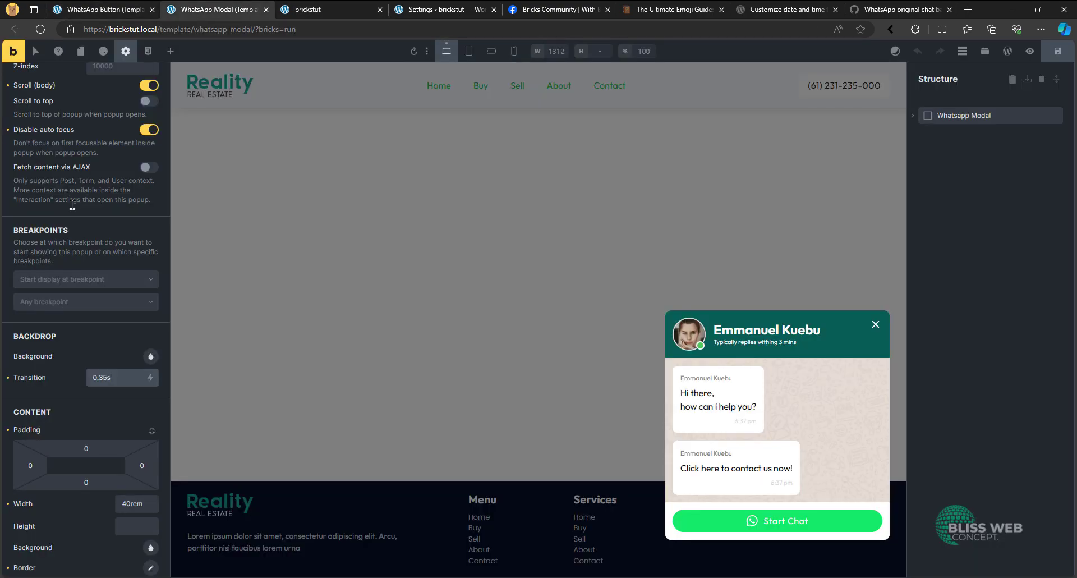
click(150, 357)
scroll(138, 281, down, 4)
click(140, 155)
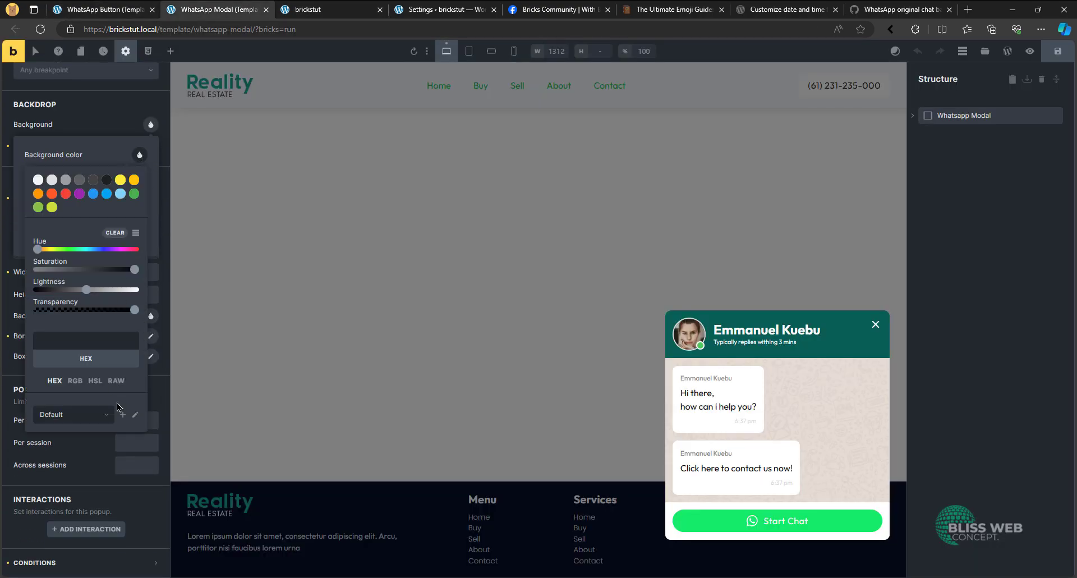
click(116, 380)
click(103, 338)
text(transparent)
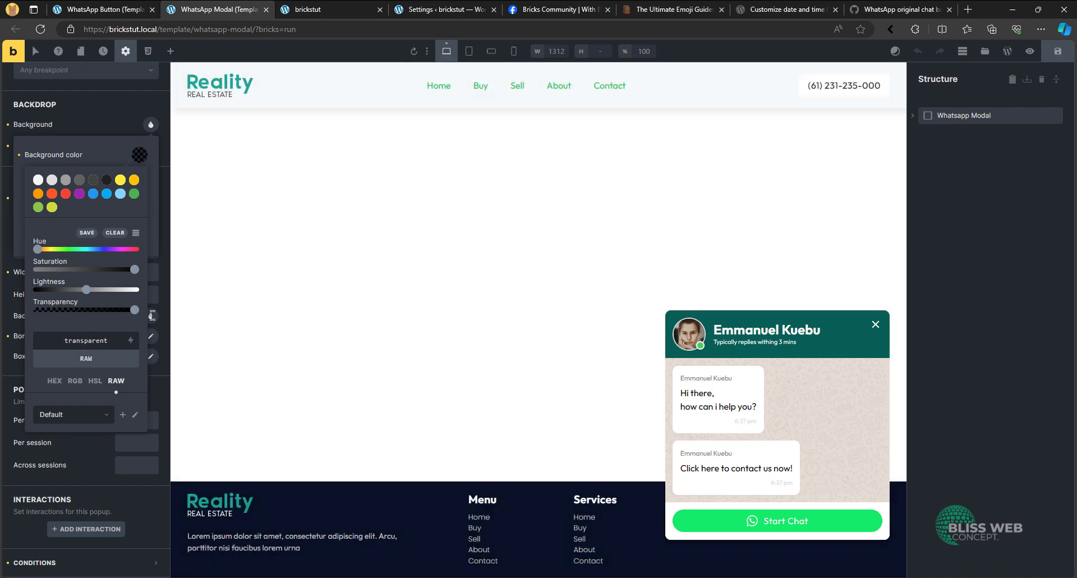
key(ctrl+s)
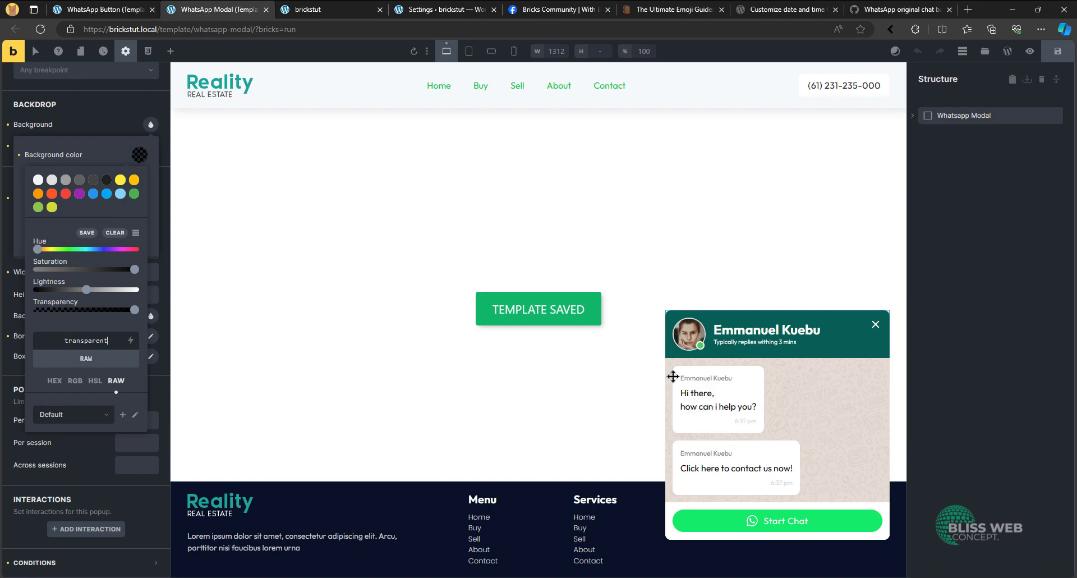
- Reload the homepage and test the modal with the transparent backdrop by scrolling, selecting the inquiry form's name field and reopening the chat
click(334, 10)
click(40, 29)
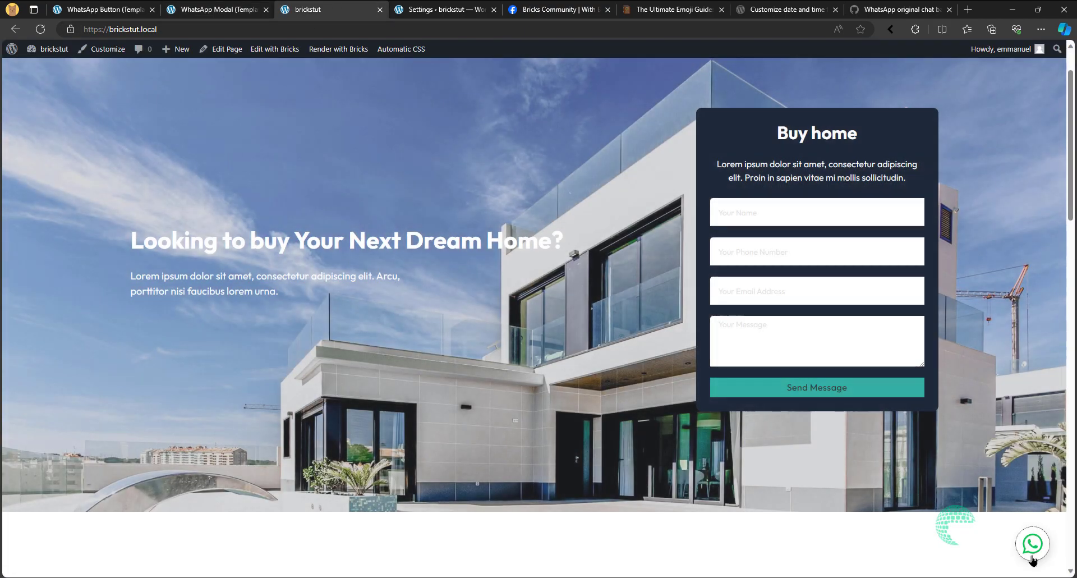
click(1033, 560)
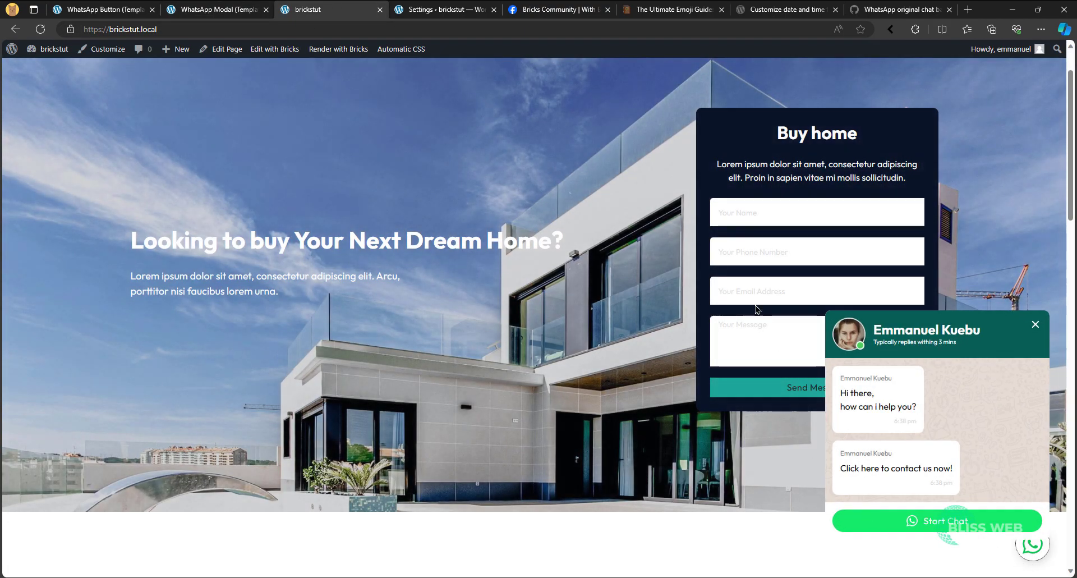
scroll(758, 308, down, 15)
scroll(459, 477, up, 3)
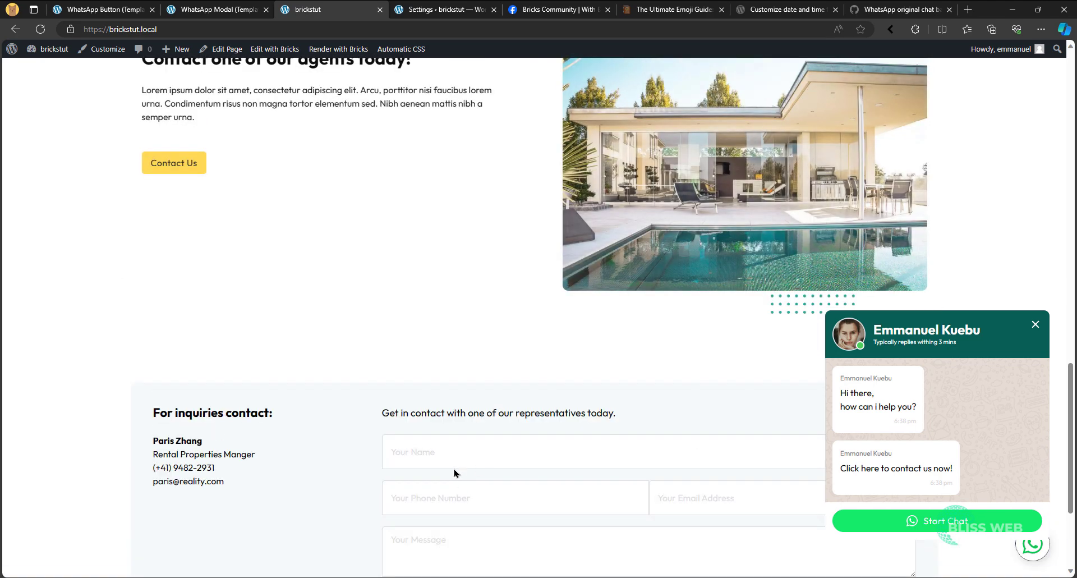
click(454, 461)
click(449, 451)
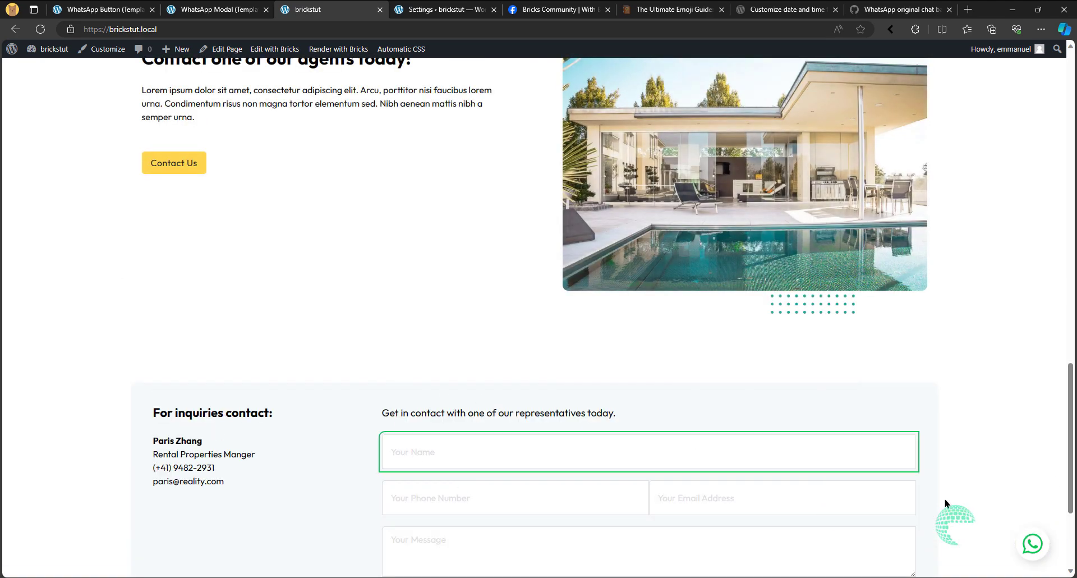
click(1043, 554)
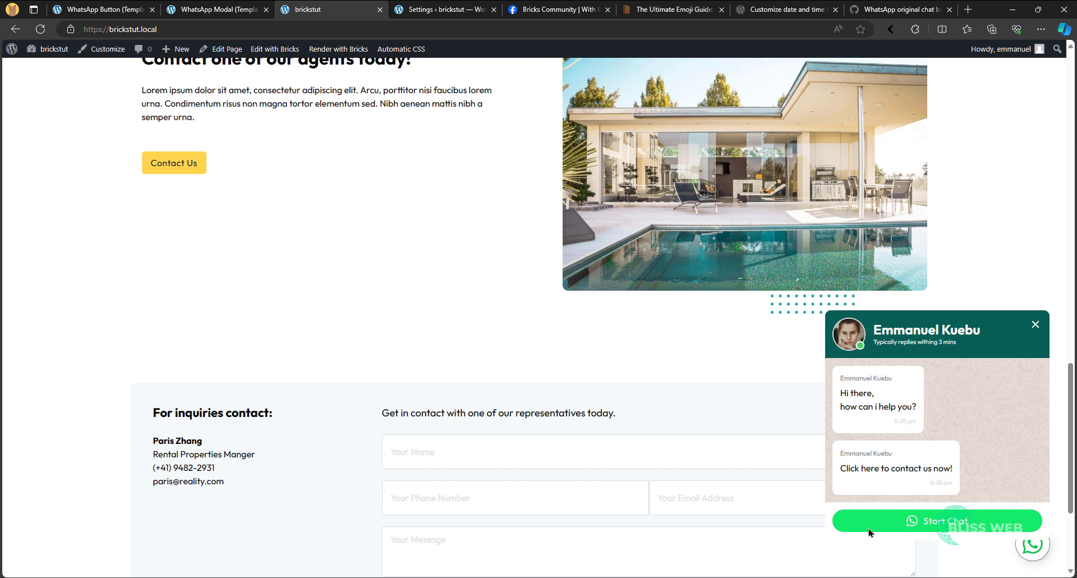
- Set the Start Chat button's link type to External URL in the WhatsApp Modal template
click(247, 7)
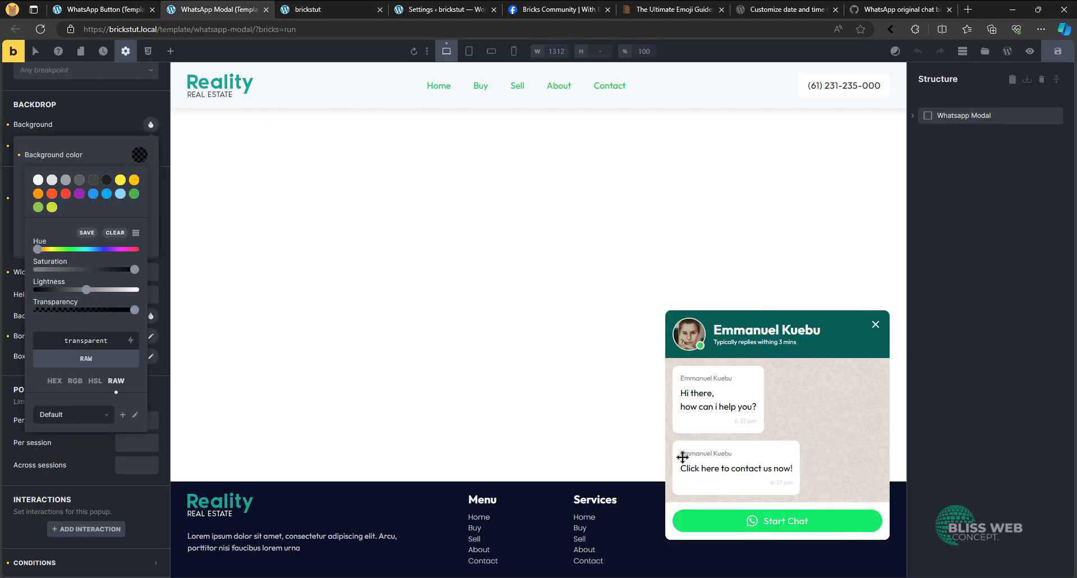
click(757, 534)
click(753, 524)
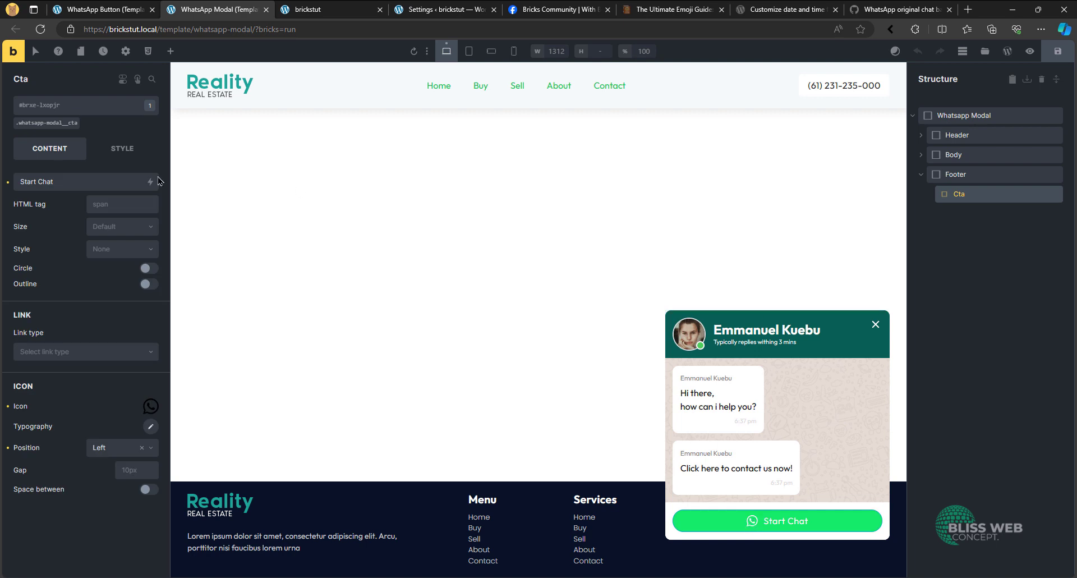
click(77, 352)
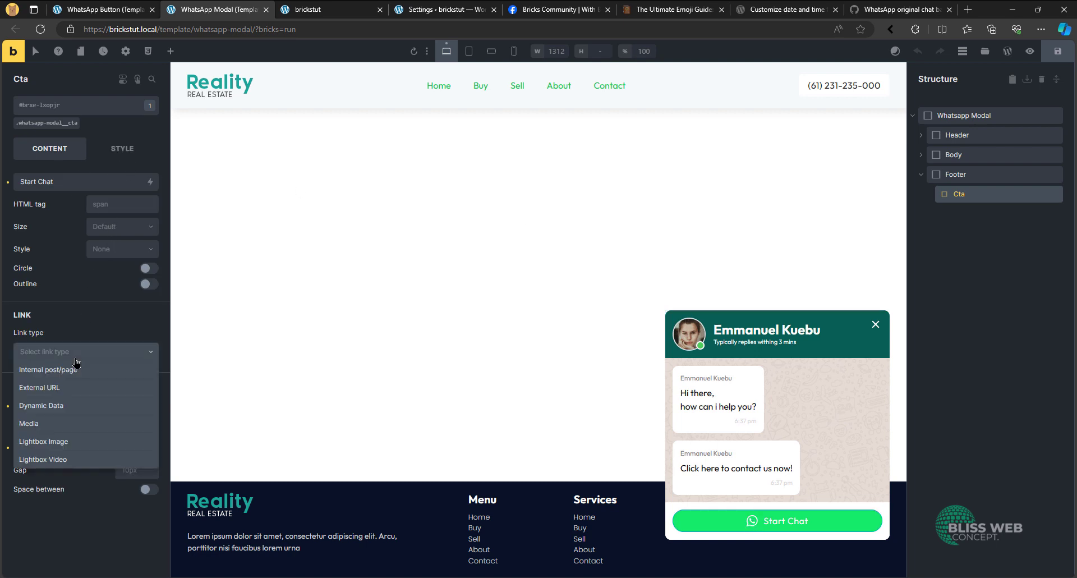
click(83, 388)
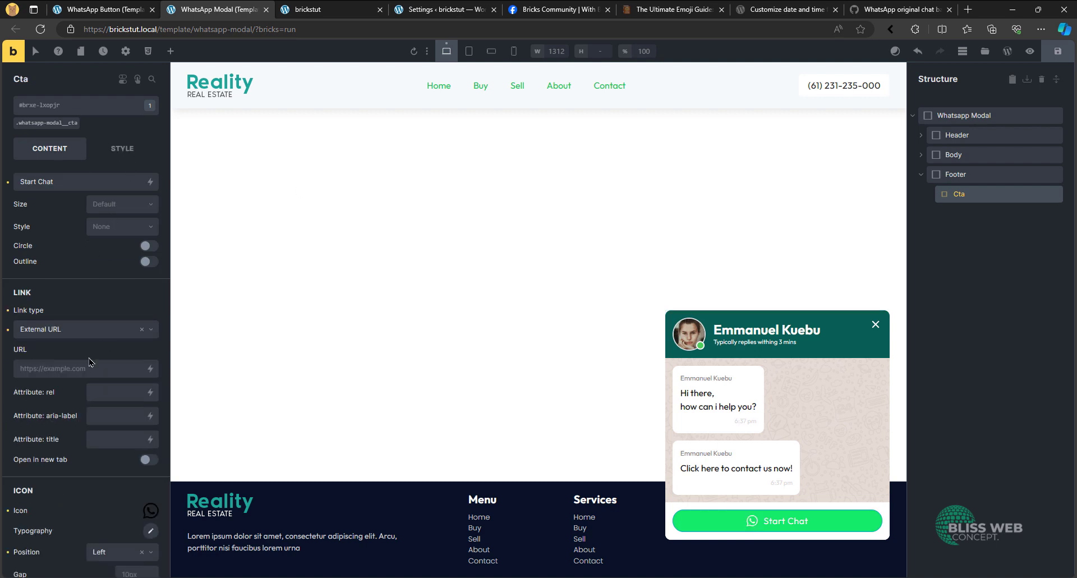
click(92, 365)
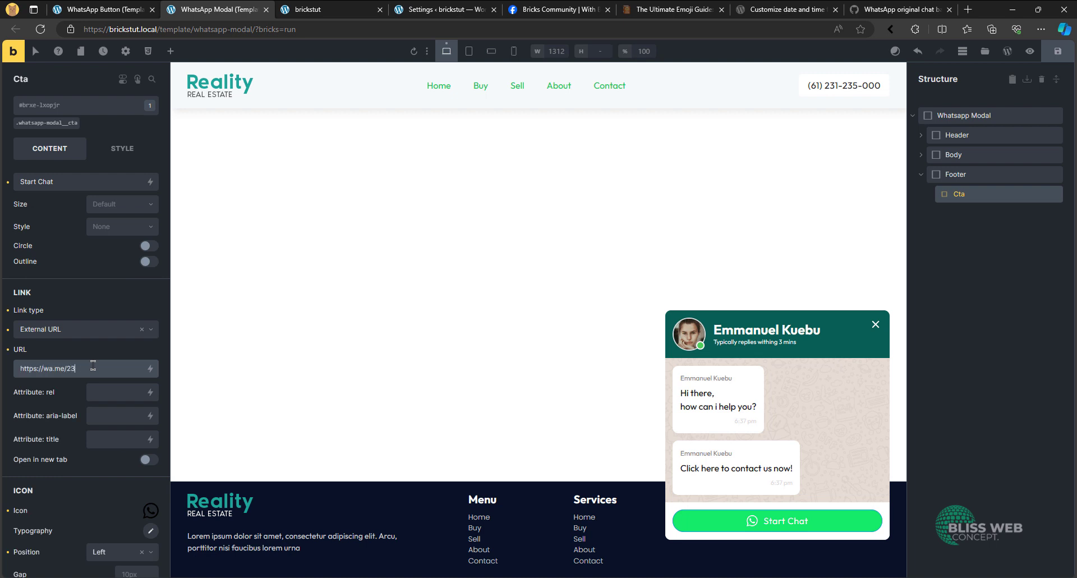
key(ctrl+s)
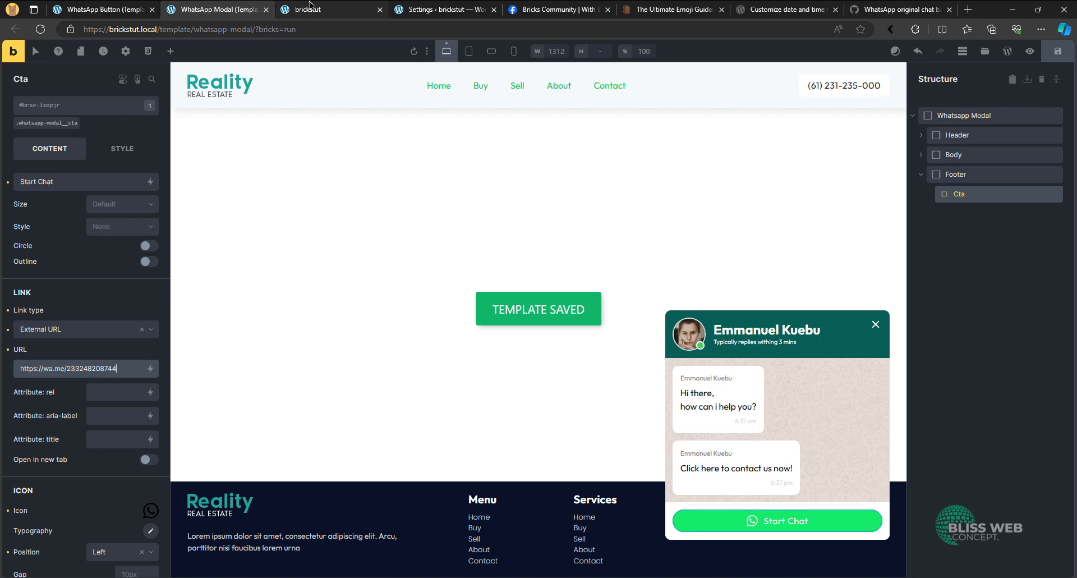
click(121, 463)
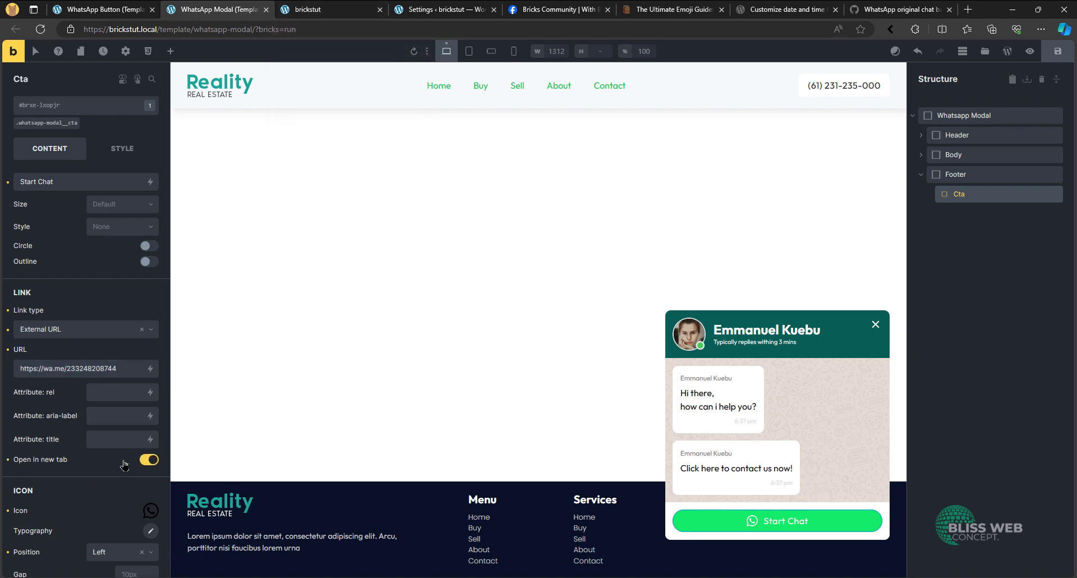
key(ctrl+s)
- Reload the homepage and open the chat modal with the updated Start Chat link
click(314, 10)
click(40, 29)
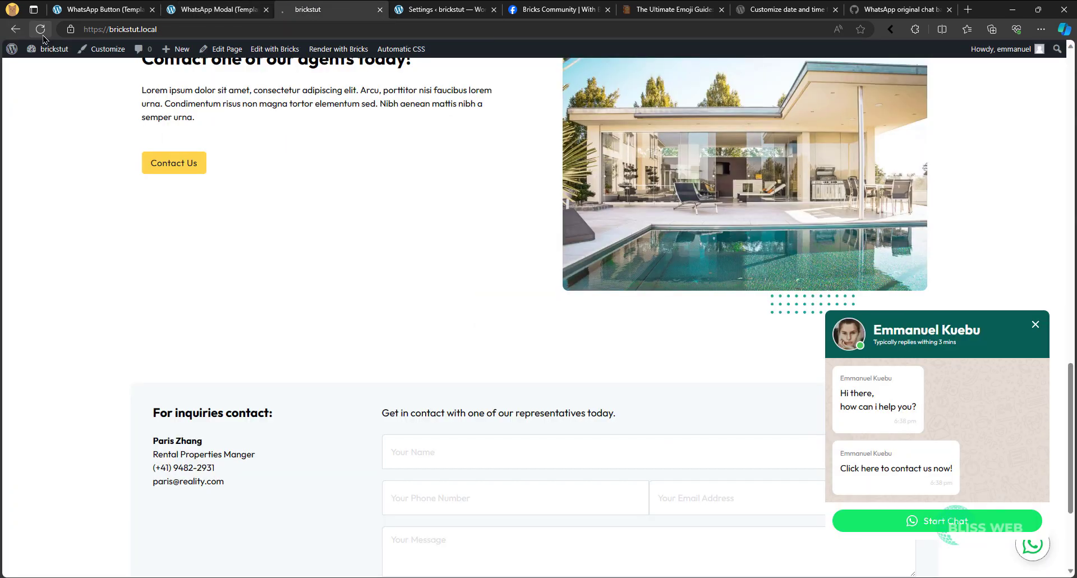
click(1030, 549)
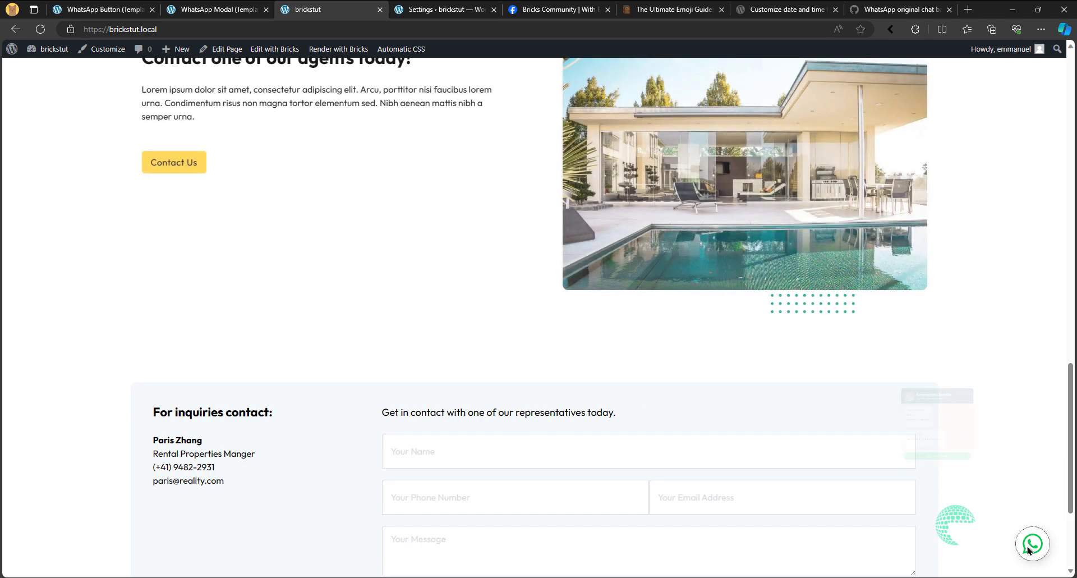
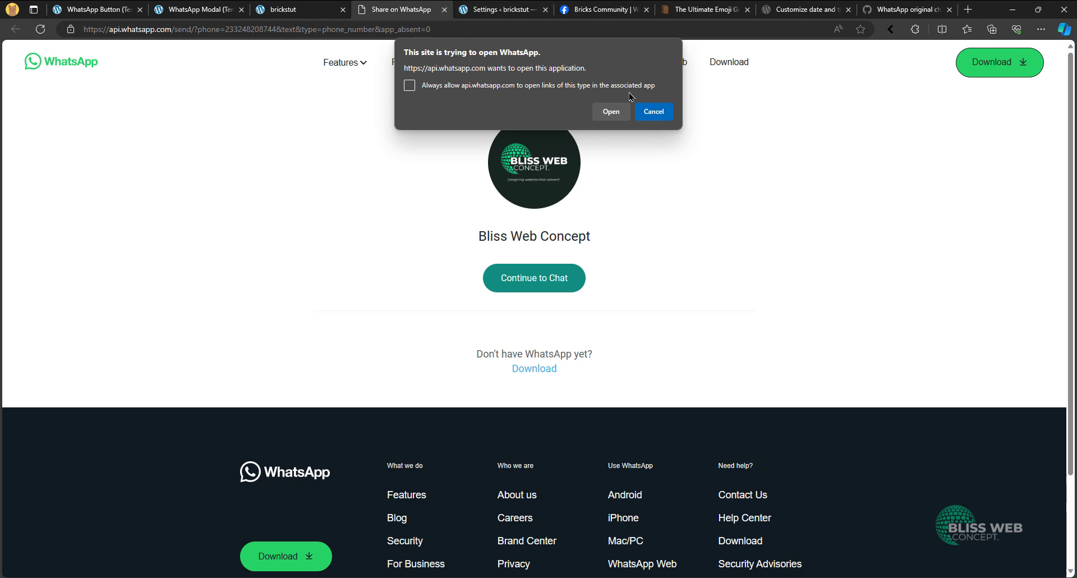
- Close the WhatsApp share page and start a new ACF options page in the WordPress admin
key(Escape)
click(445, 9)
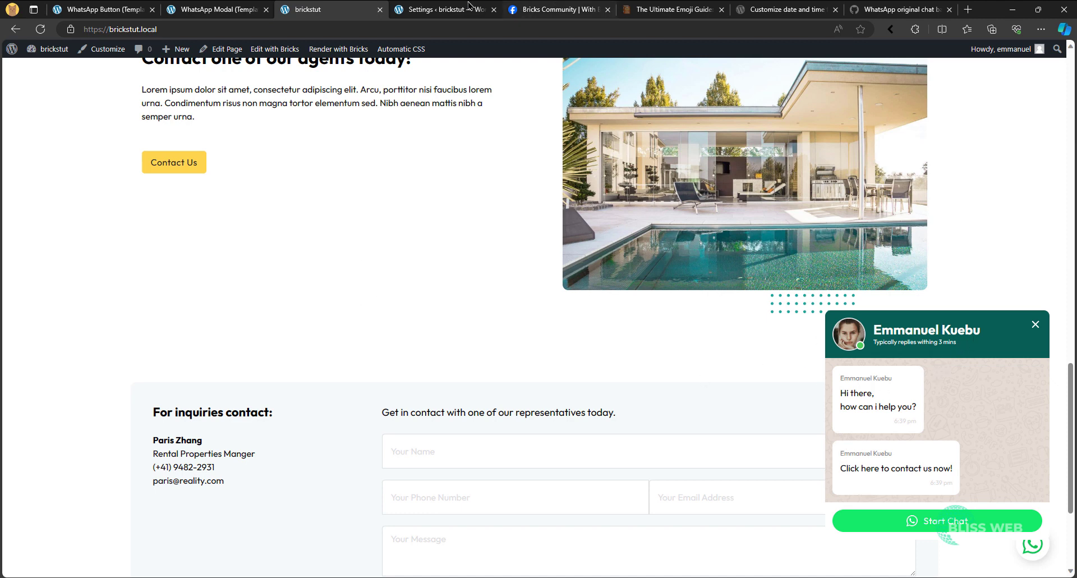
click(447, 12)
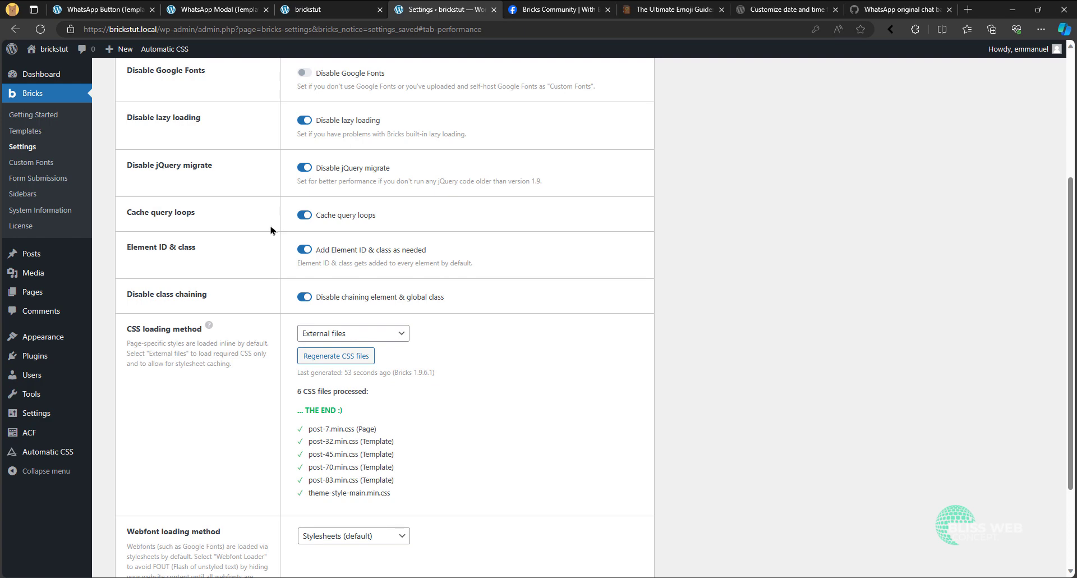
click(31, 432)
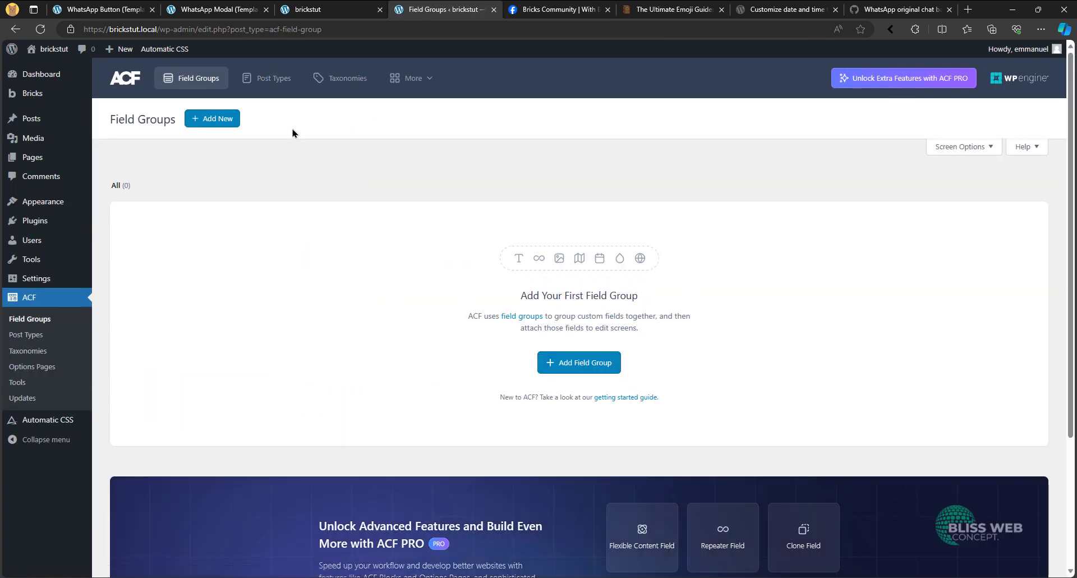
mouse_move(413, 77)
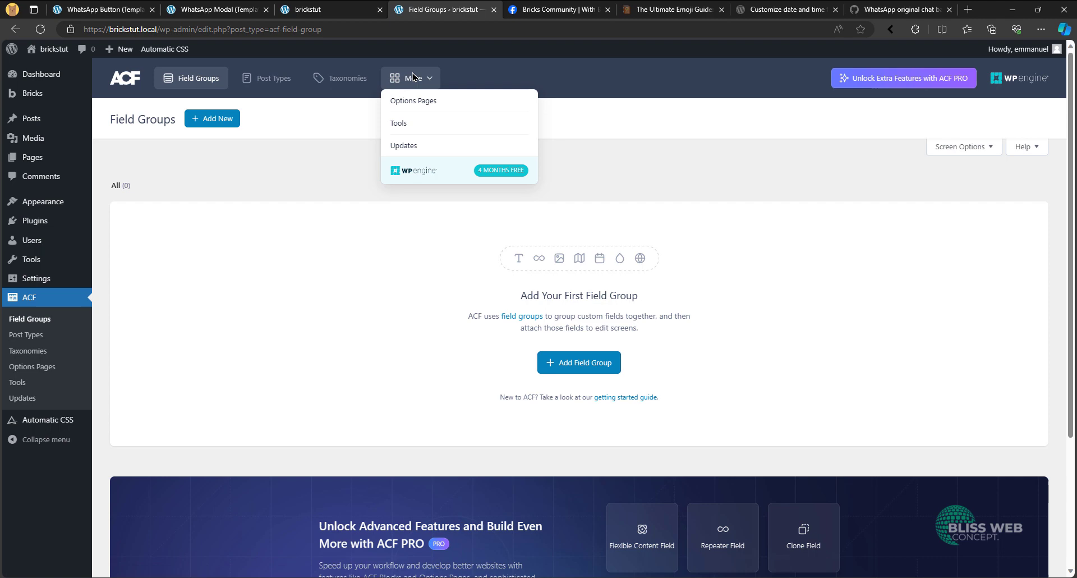
click(27, 367)
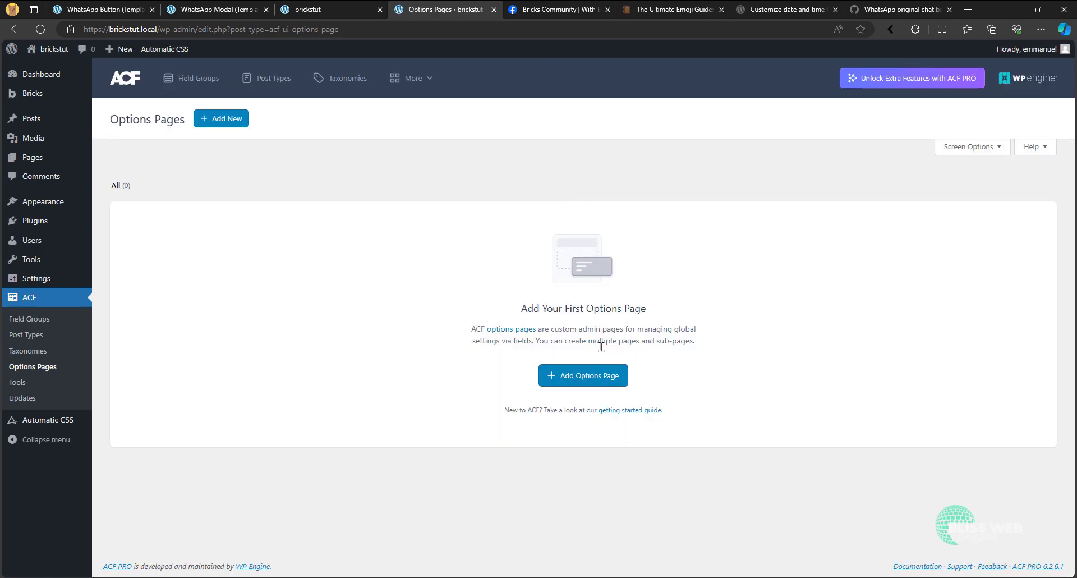
click(584, 375)
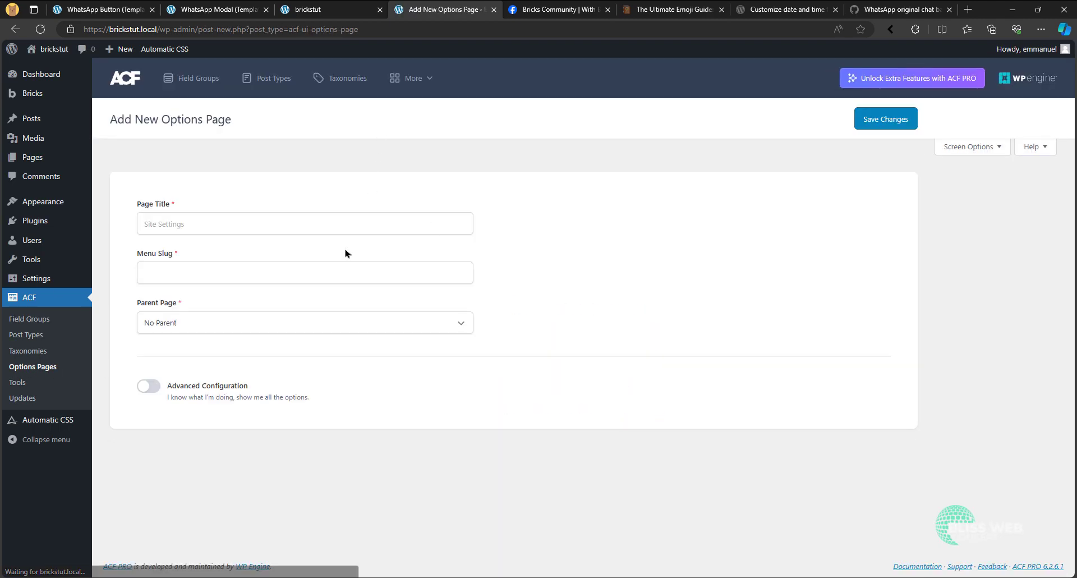
- Title the options page WhatsApp Chat, keep it without a parent page, and enable Advanced Configuration
click(323, 222)
text(WhatsA)
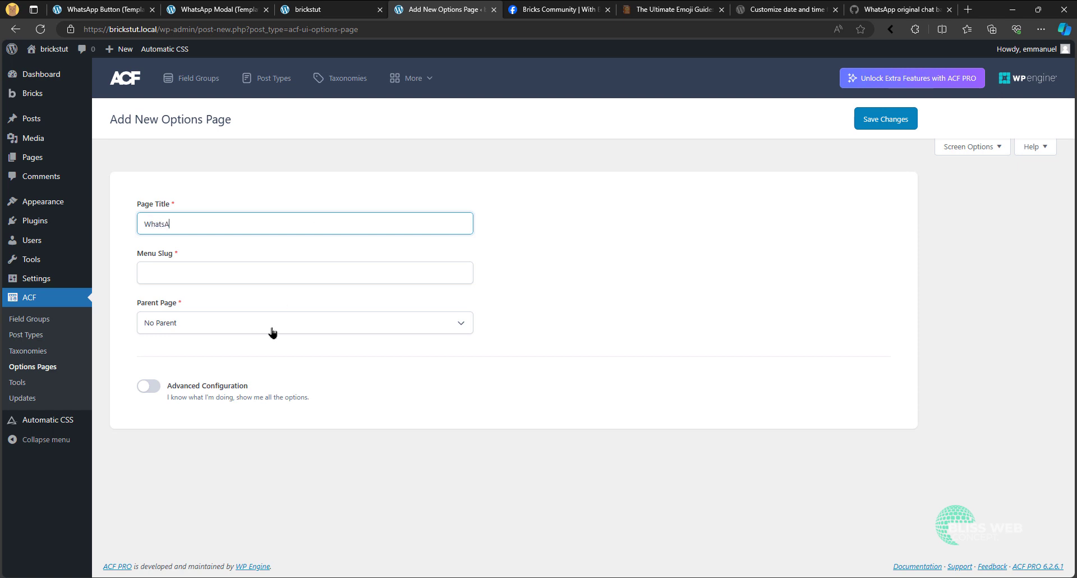
text(pp Chat)
click(231, 322)
click(228, 324)
click(161, 396)
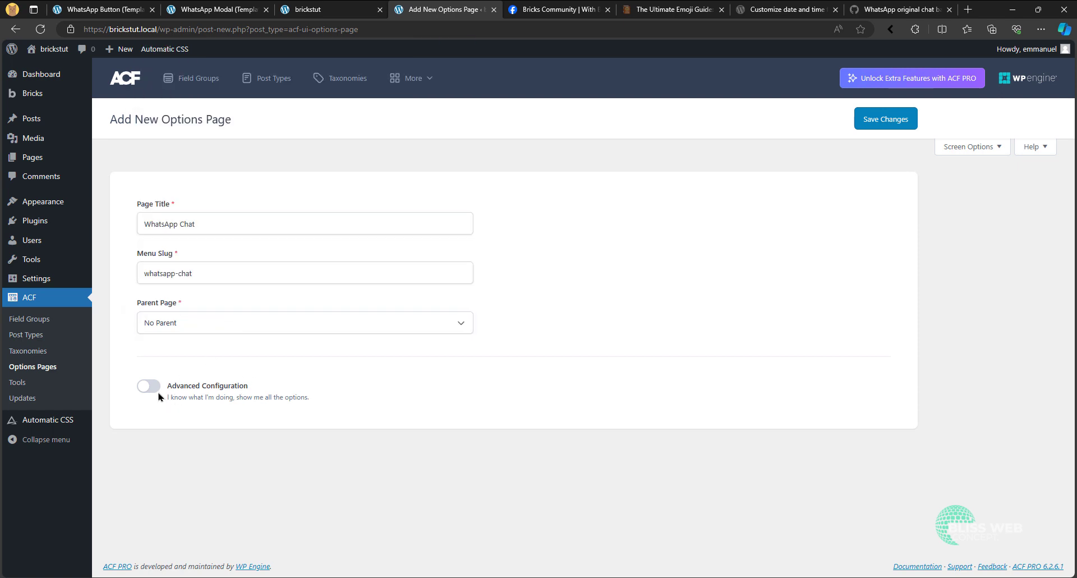
- Find the WhatsApp icon in the Dashicons reference by filtering for "whats" and copy its class name dashicons-whatsapp
scroll(259, 410, down, 4)
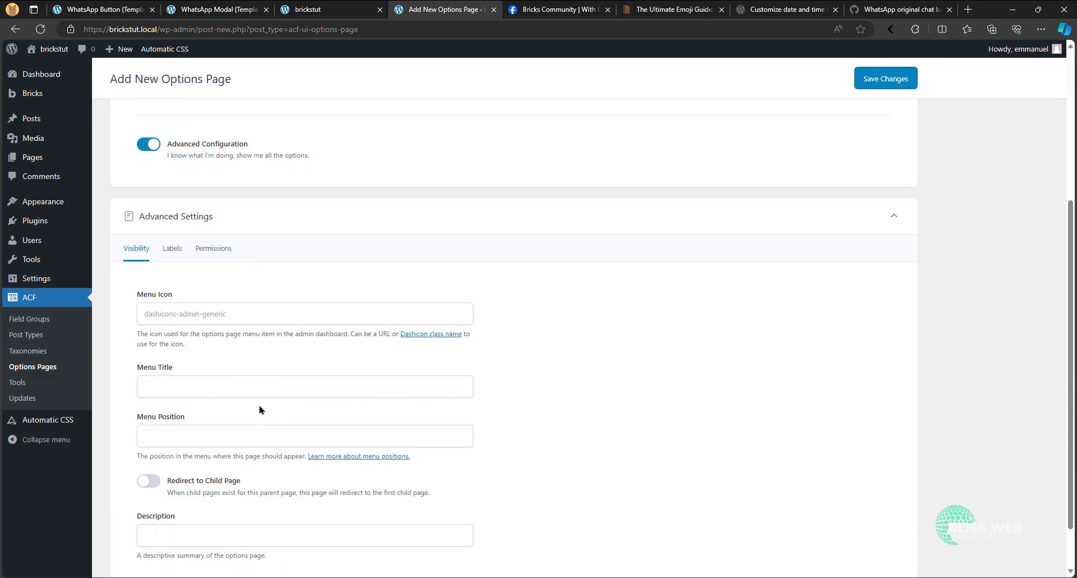
click(422, 336)
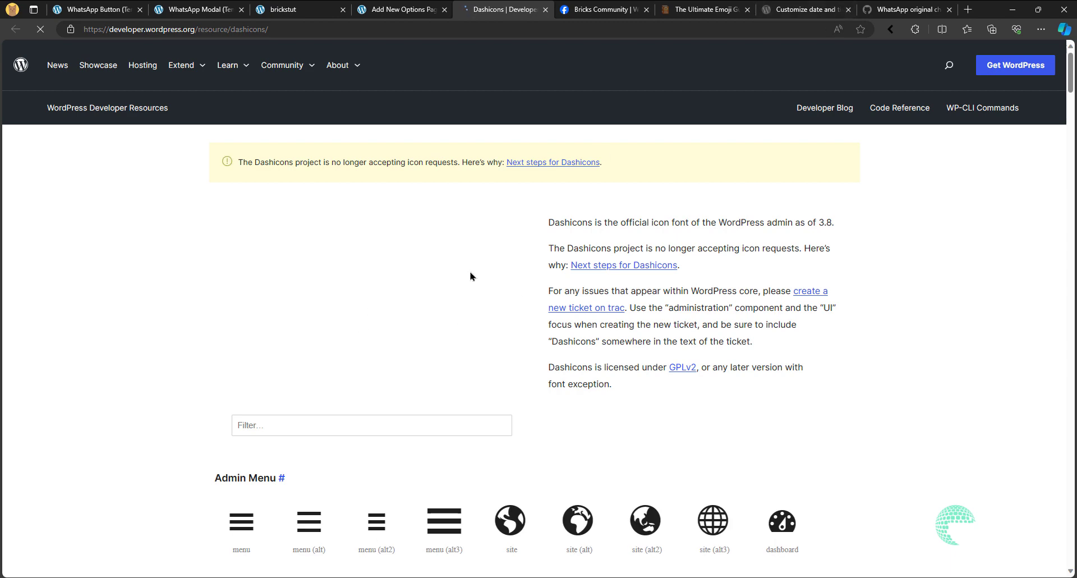
click(300, 426)
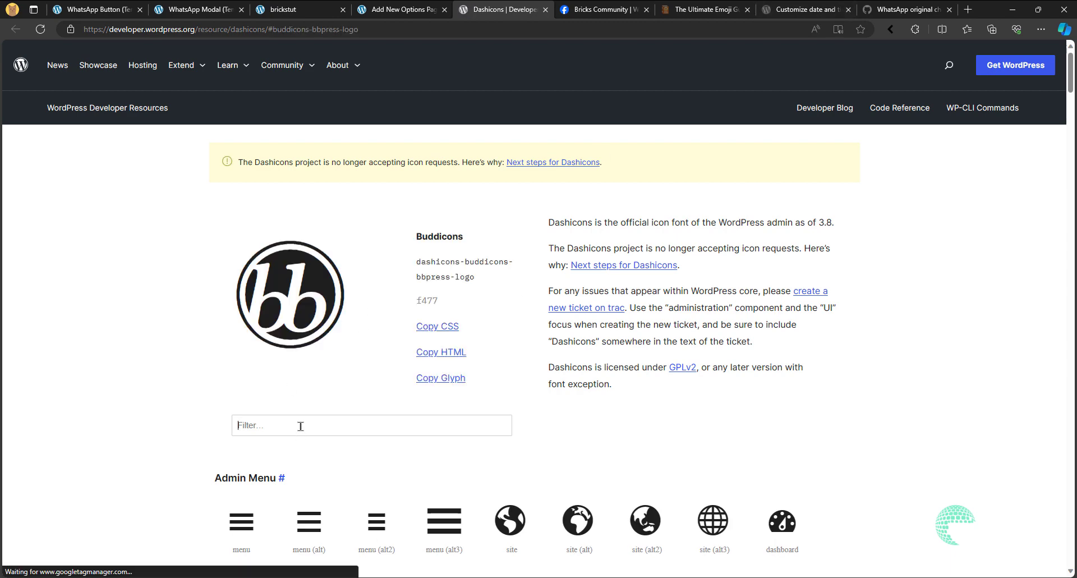
text(whats)
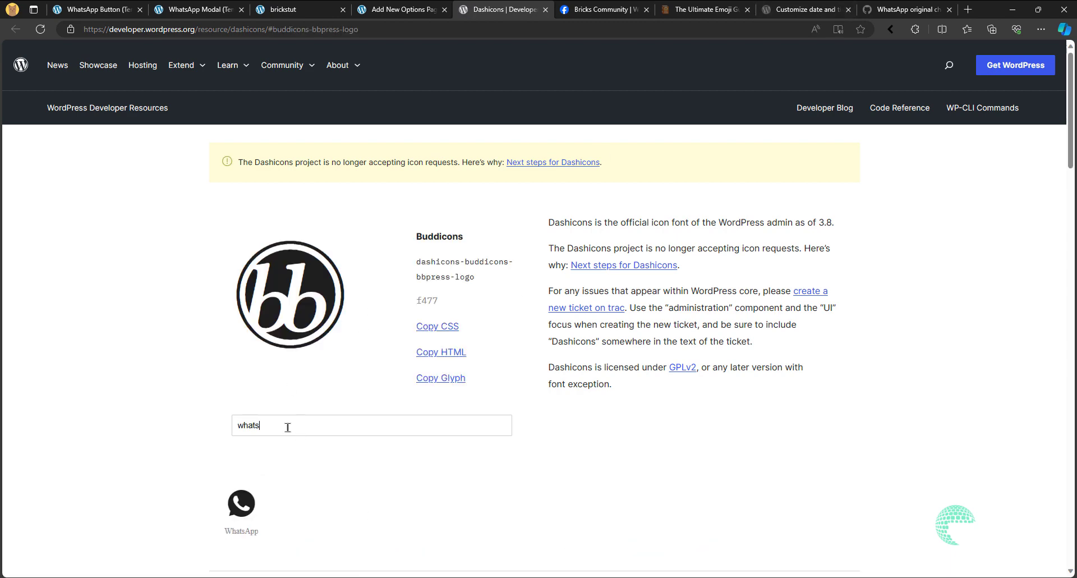
click(243, 520)
triple_click(469, 199)
key(ctrl+c)
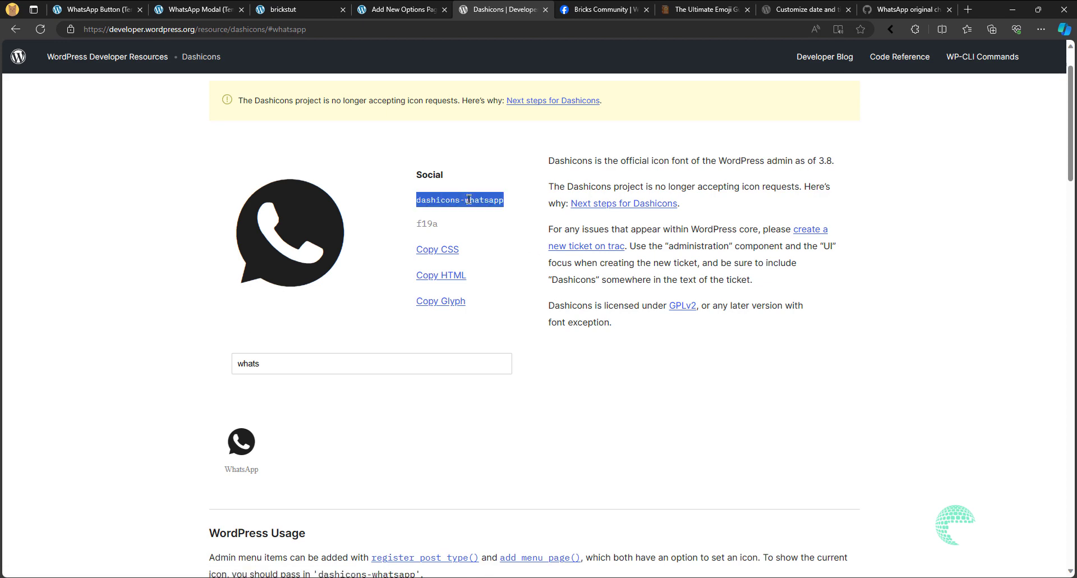
- Save the options page with dashicons-whatsapp as its menu icon and start adding fields to it
click(405, 9)
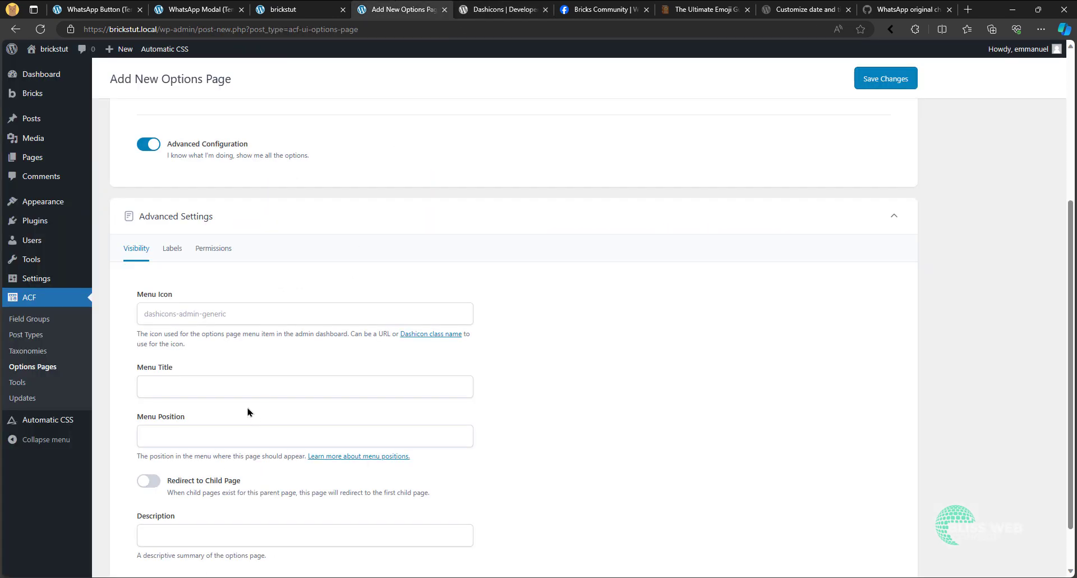
click(229, 315)
key(ctrl+v)
scroll(203, 413, down, 2)
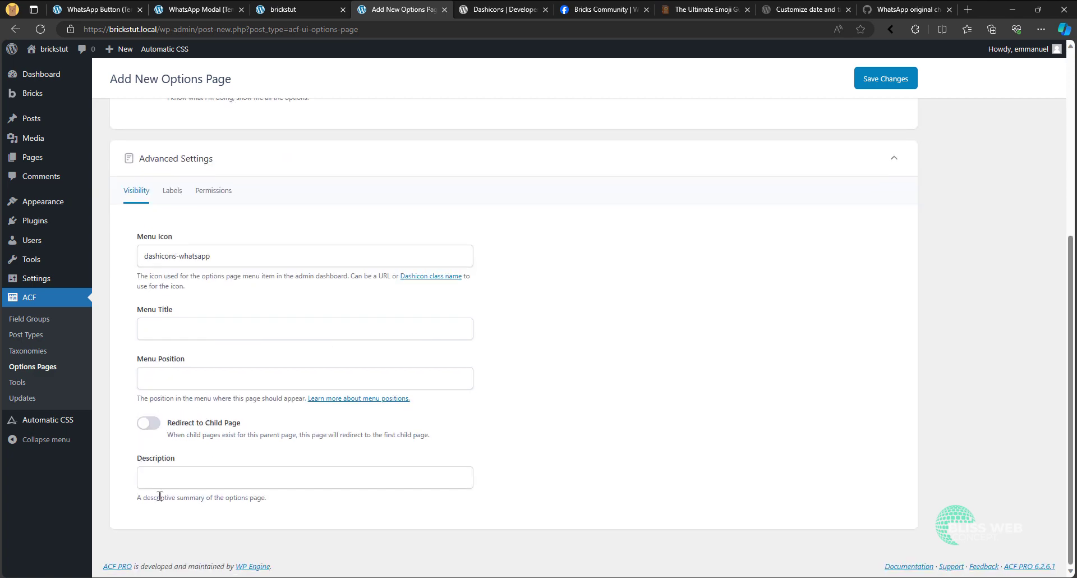
click(867, 78)
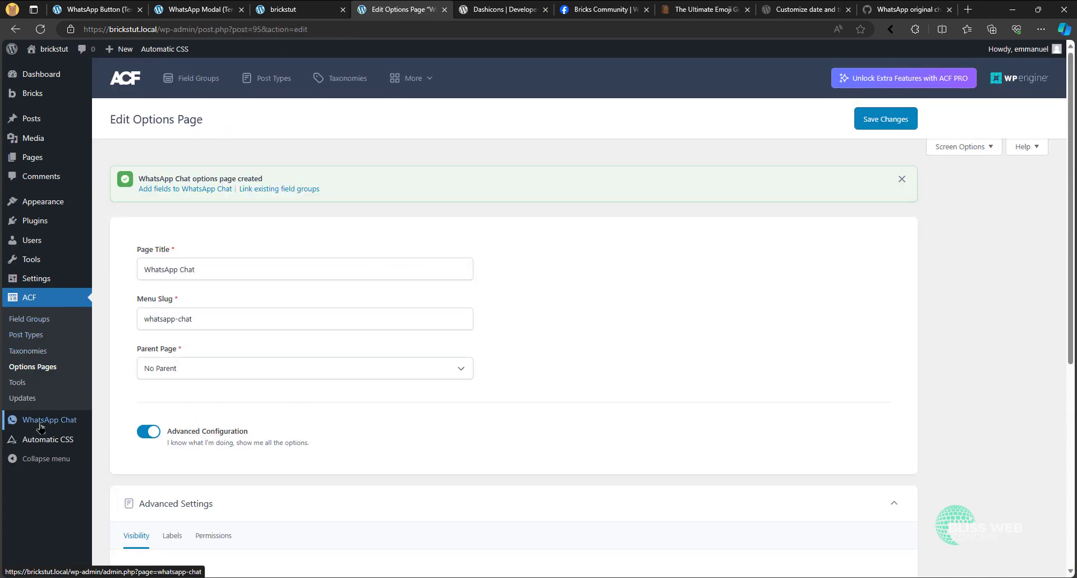
click(169, 191)
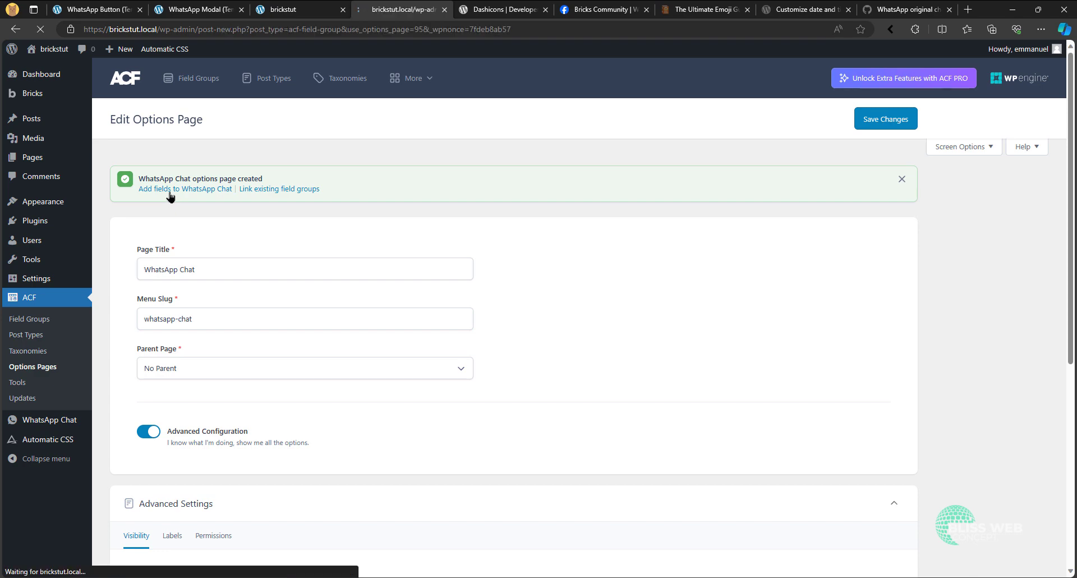
- Review the chat modal's contact name and messages on the homepage, then return to the new field group
click(297, 9)
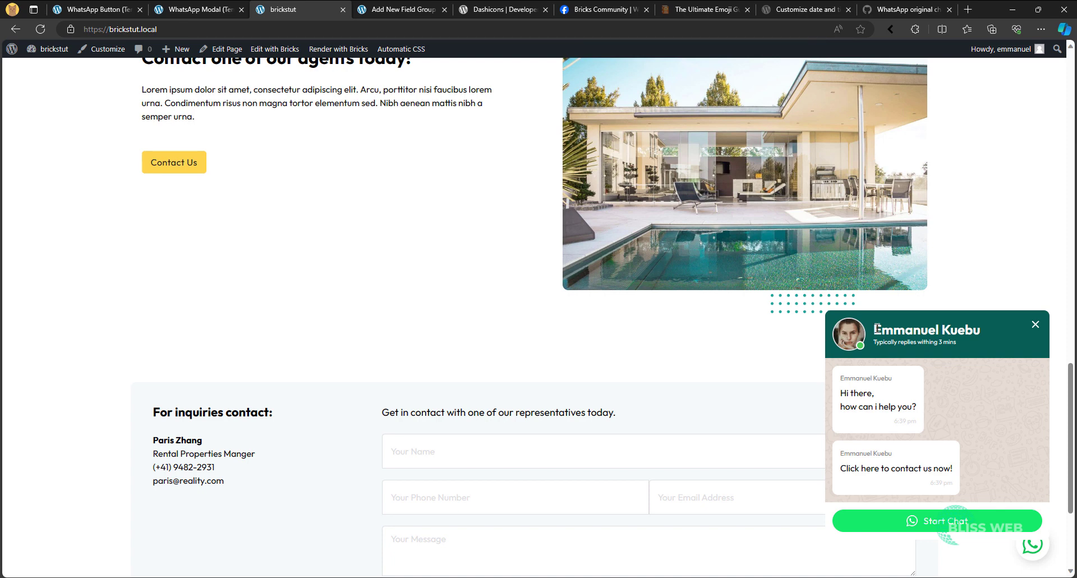
drag(879, 328, 982, 331)
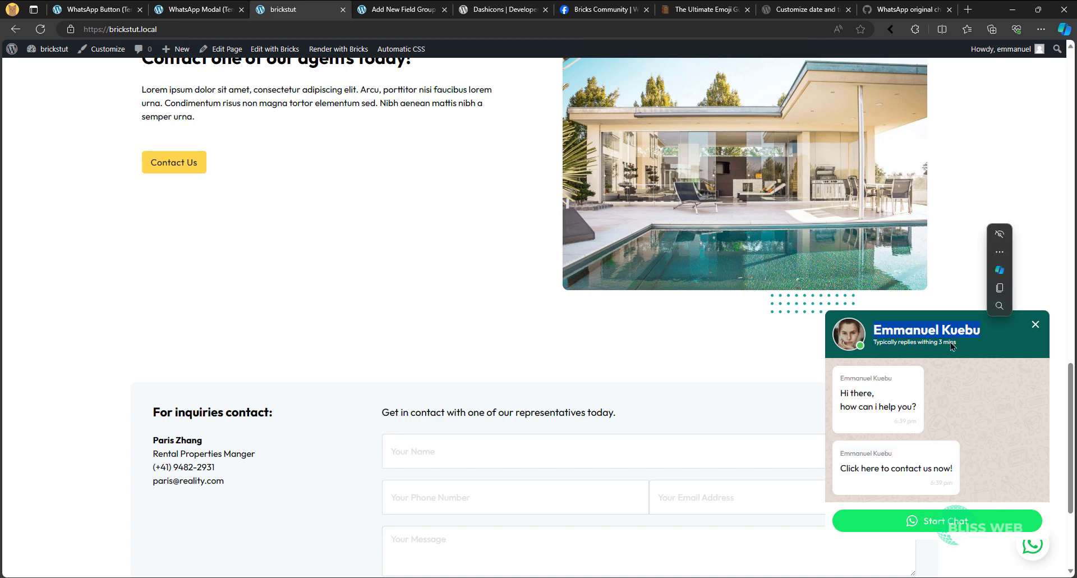
click(912, 349)
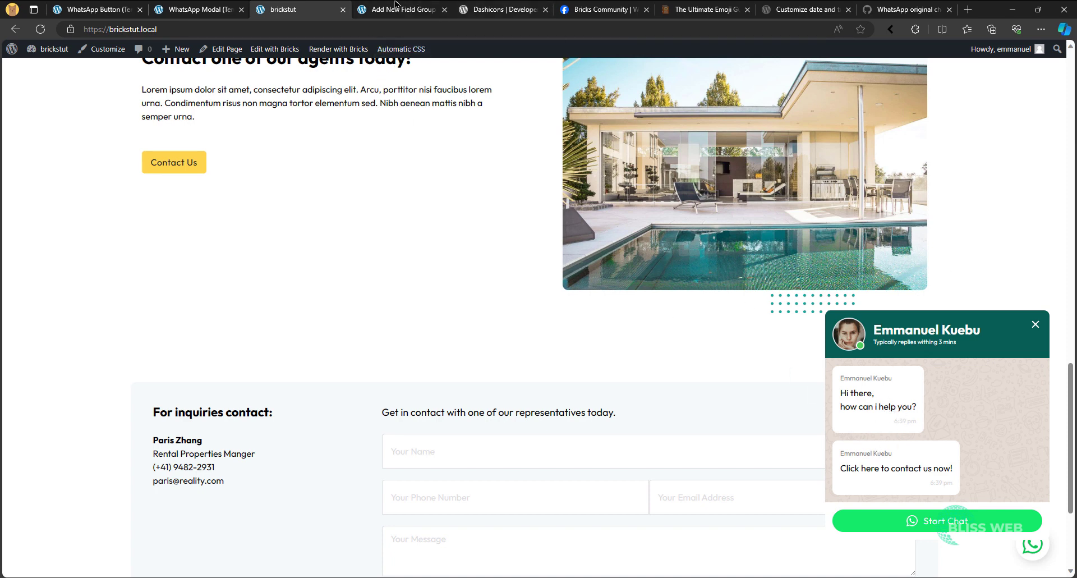
click(394, 7)
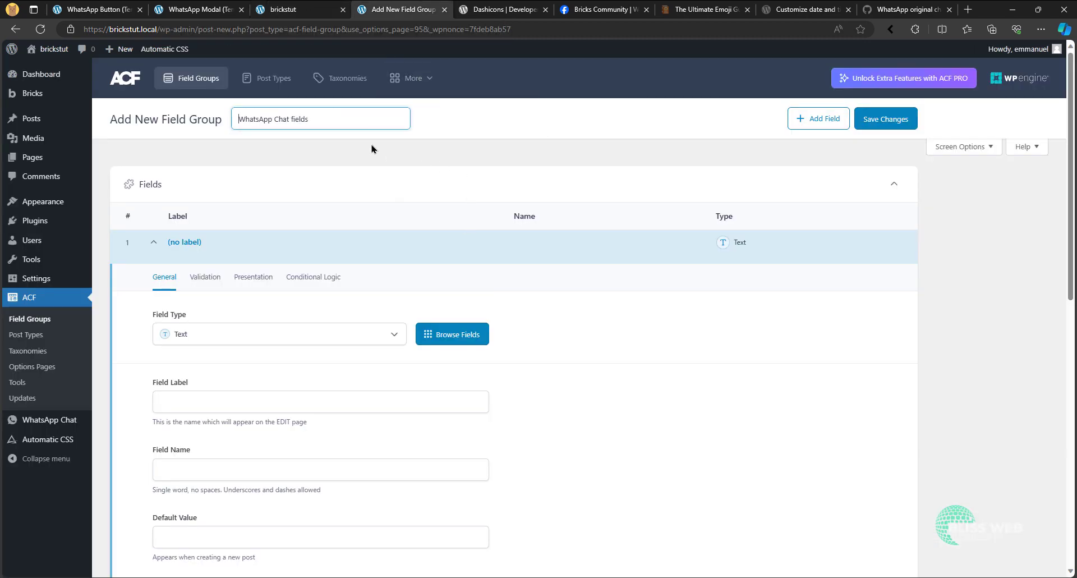
- Make the first field of the WhatsApp Chat fields group a Repeater labelled Messages
scroll(301, 332, down, 4)
scroll(284, 260, up, 3)
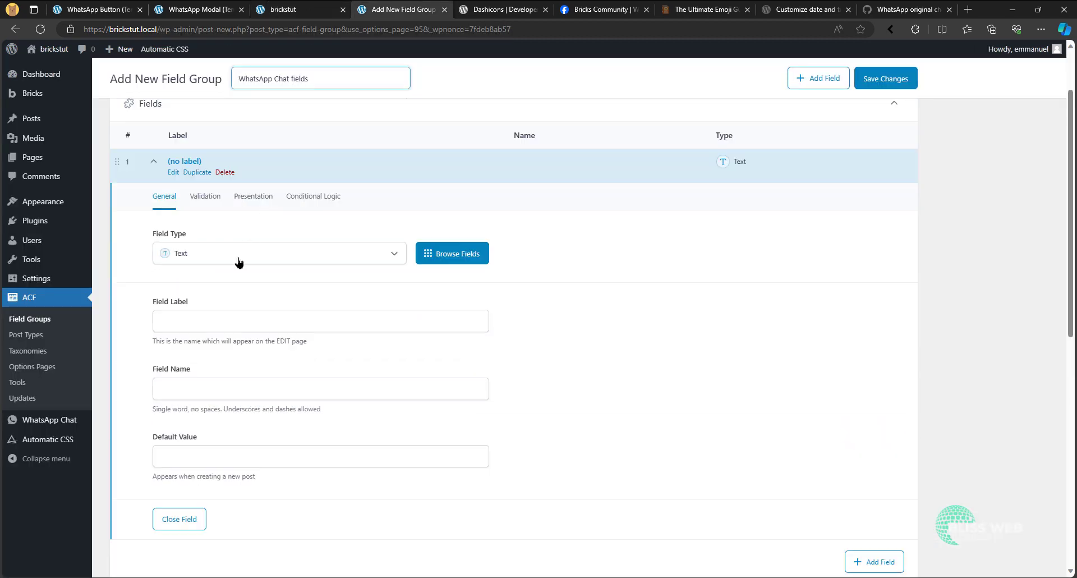
click(238, 262)
text(re)
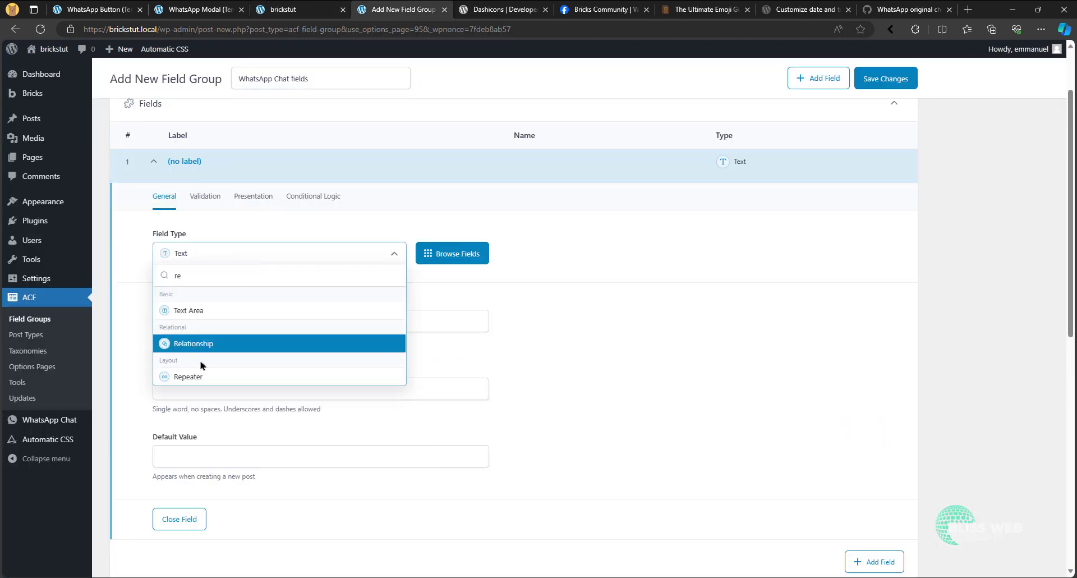
click(205, 377)
click(232, 319)
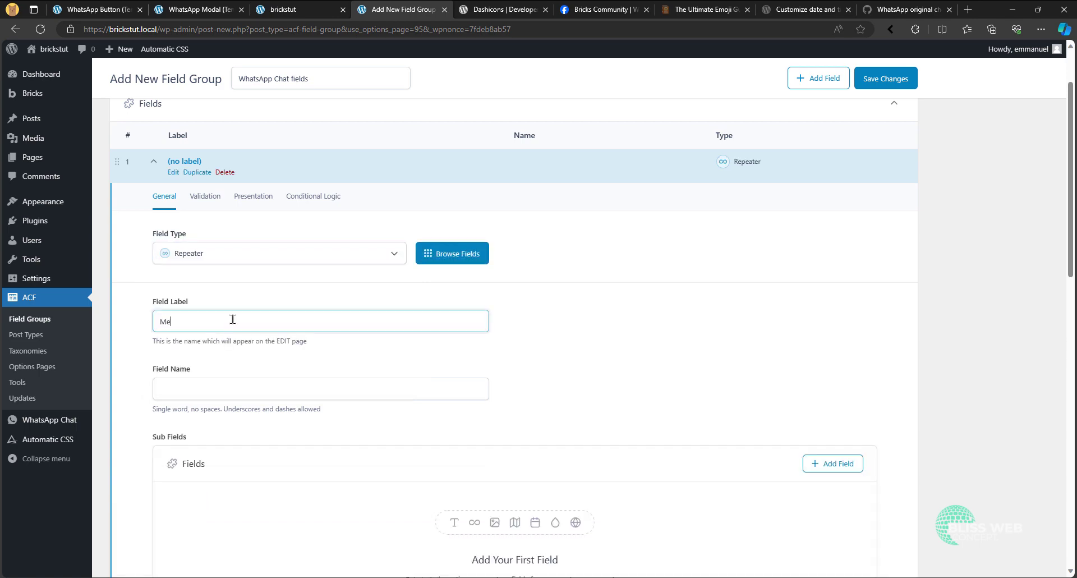
text(Messages)
scroll(213, 410, down, 3)
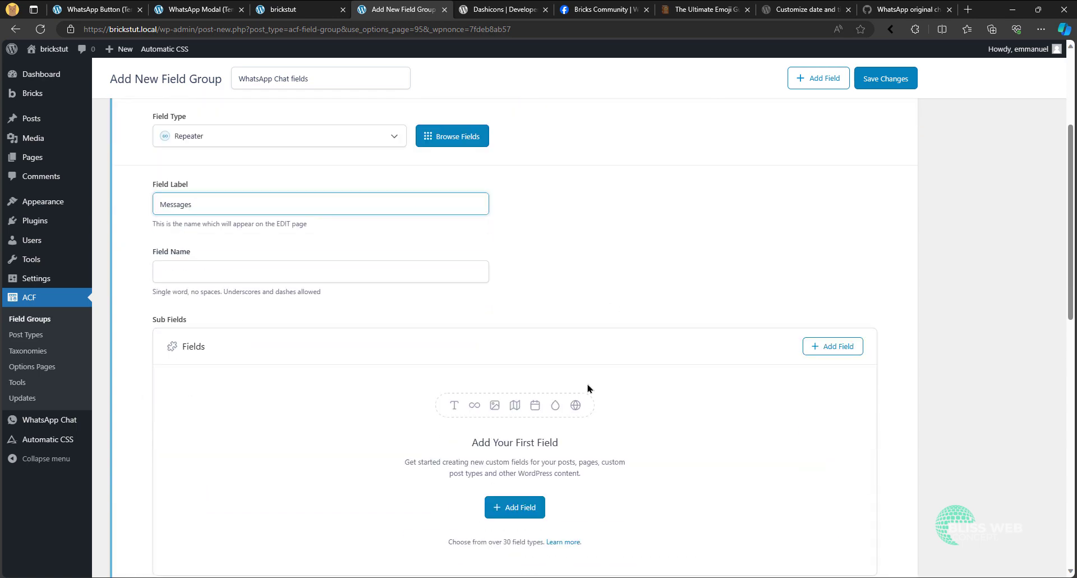
- Add a Text Area sub field labelled Message to the Messages repeater
click(515, 462)
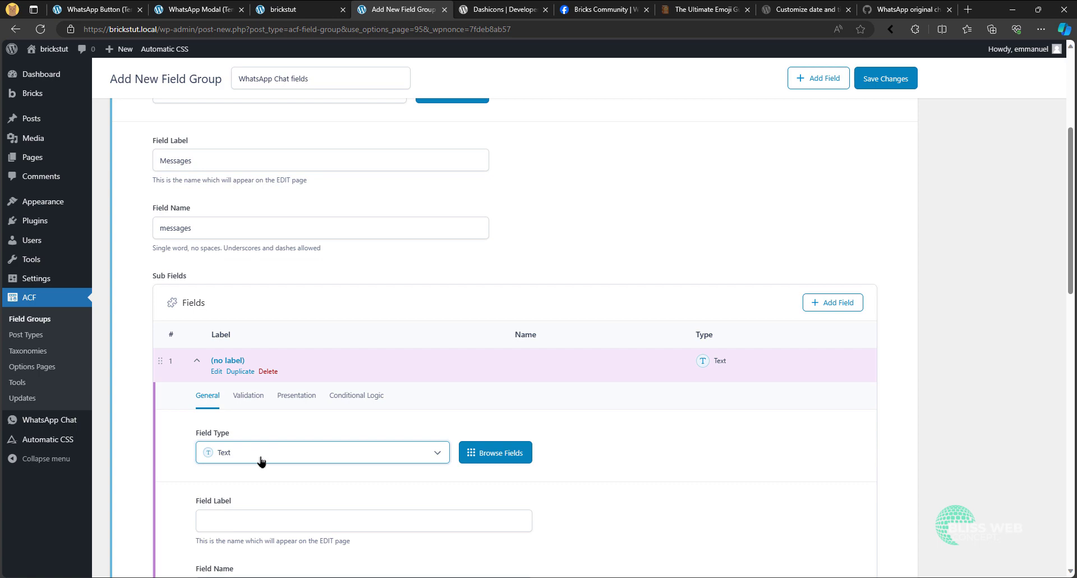
click(269, 456)
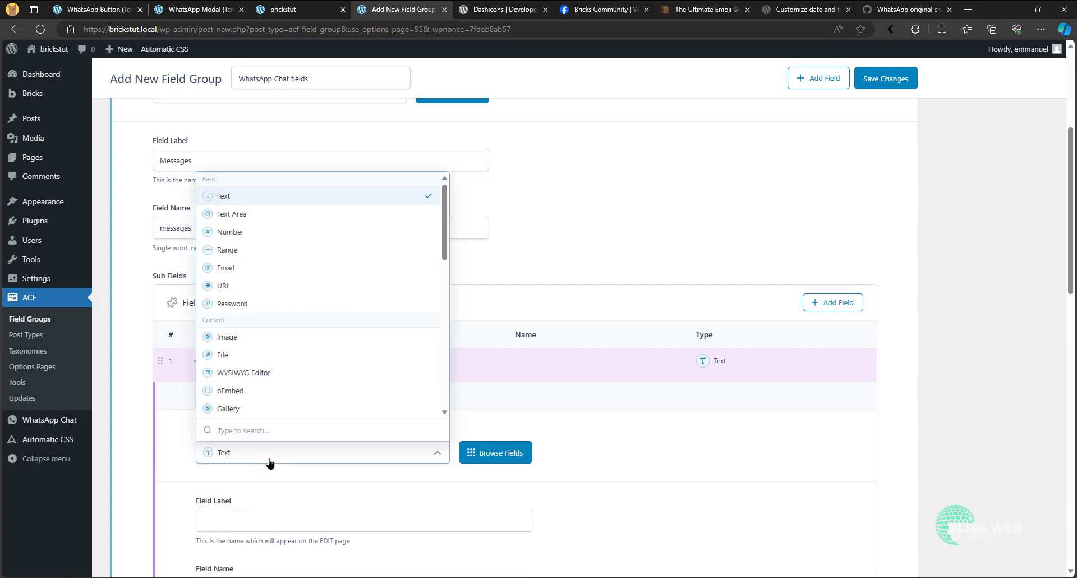
click(279, 215)
scroll(277, 455, down, 4)
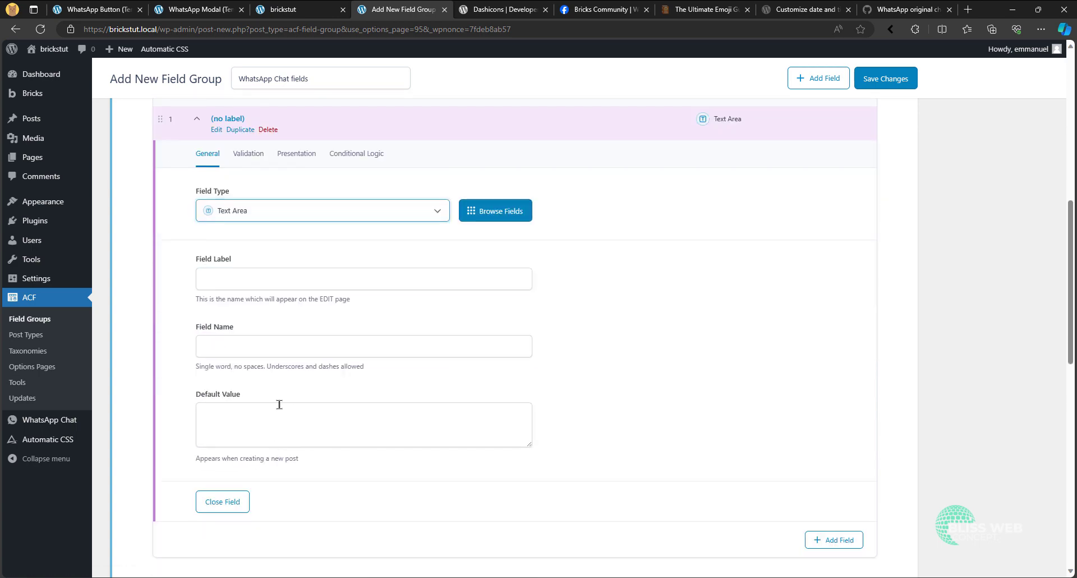
click(268, 283)
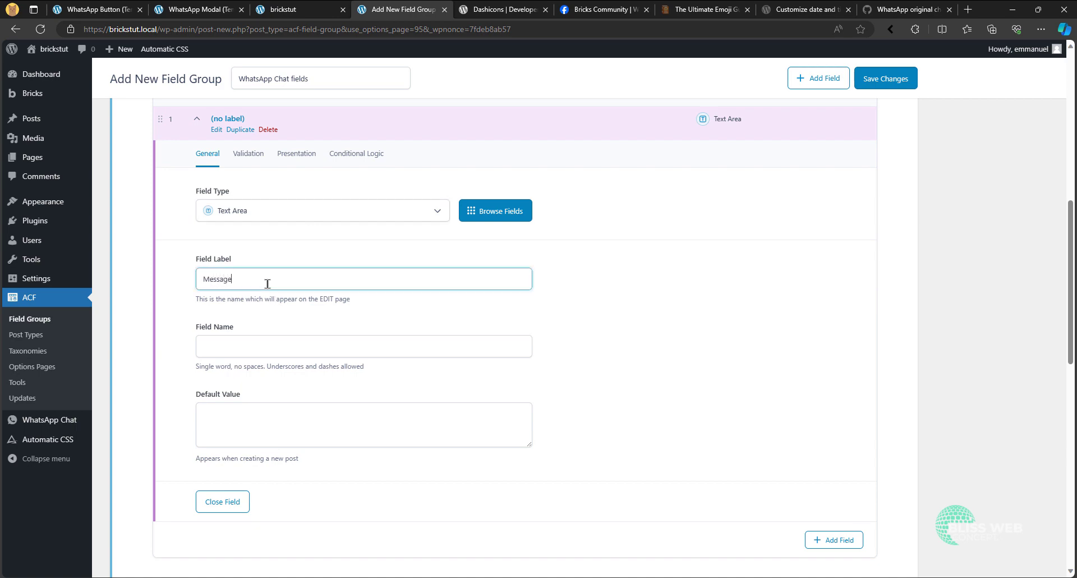
text(Message)
scroll(268, 283, up, 10)
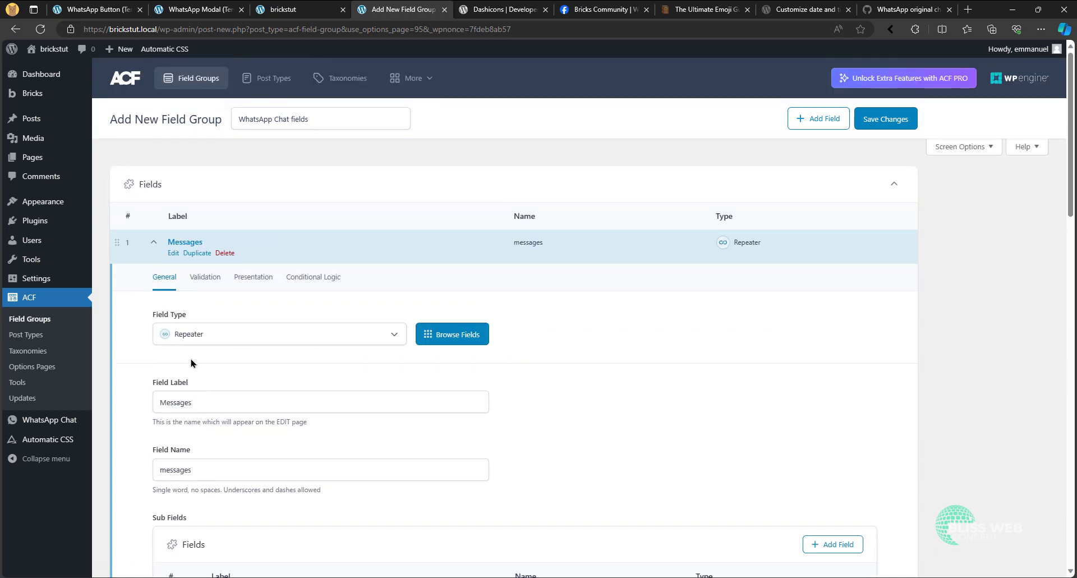
scroll(184, 399, down, 7)
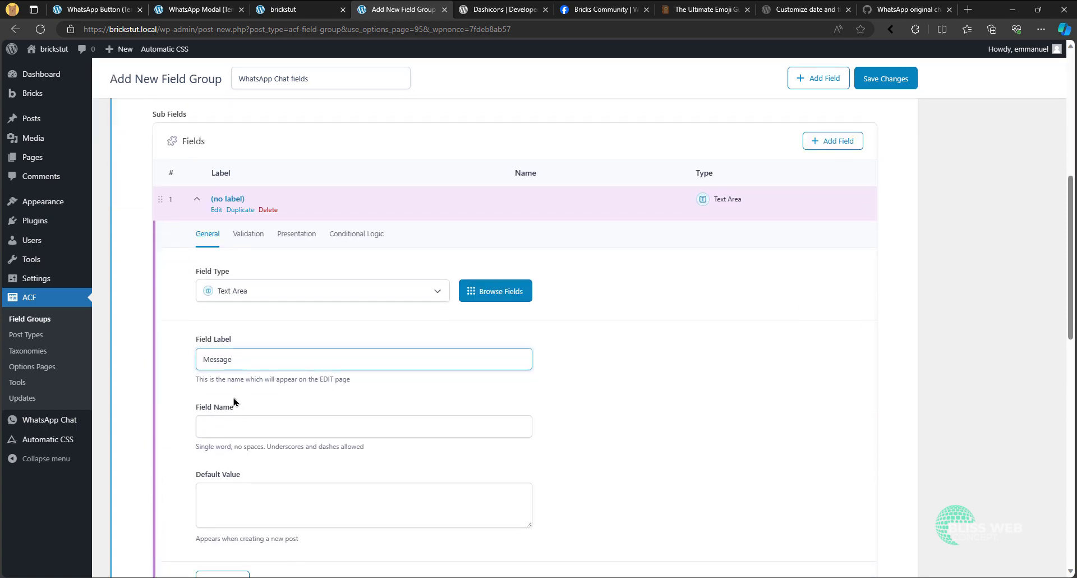
click(235, 401)
- Set the Message sub field's text area to 2 rows and its new lines to Automatically add <br>
click(249, 238)
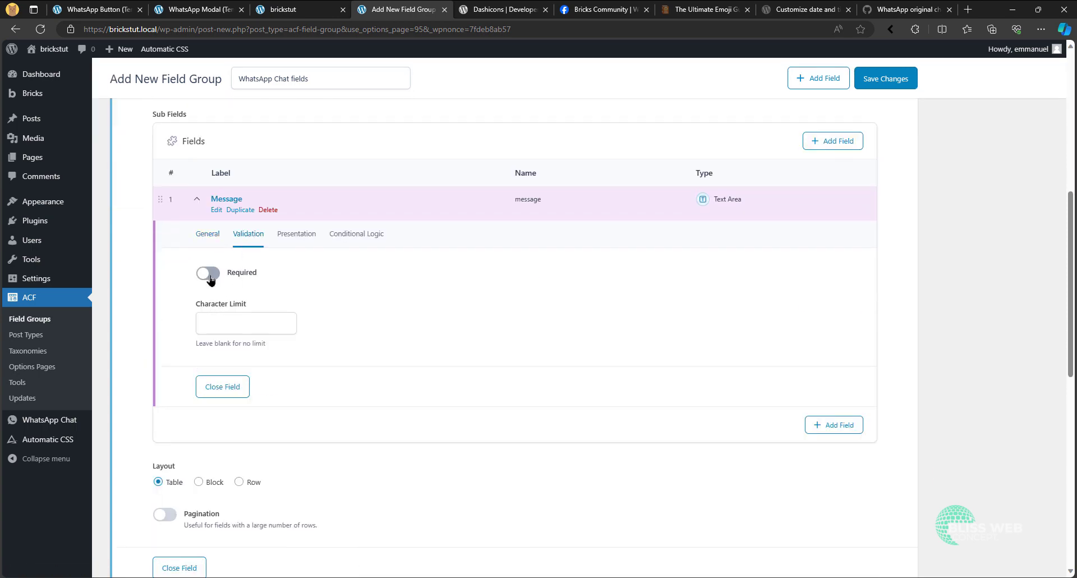
click(288, 237)
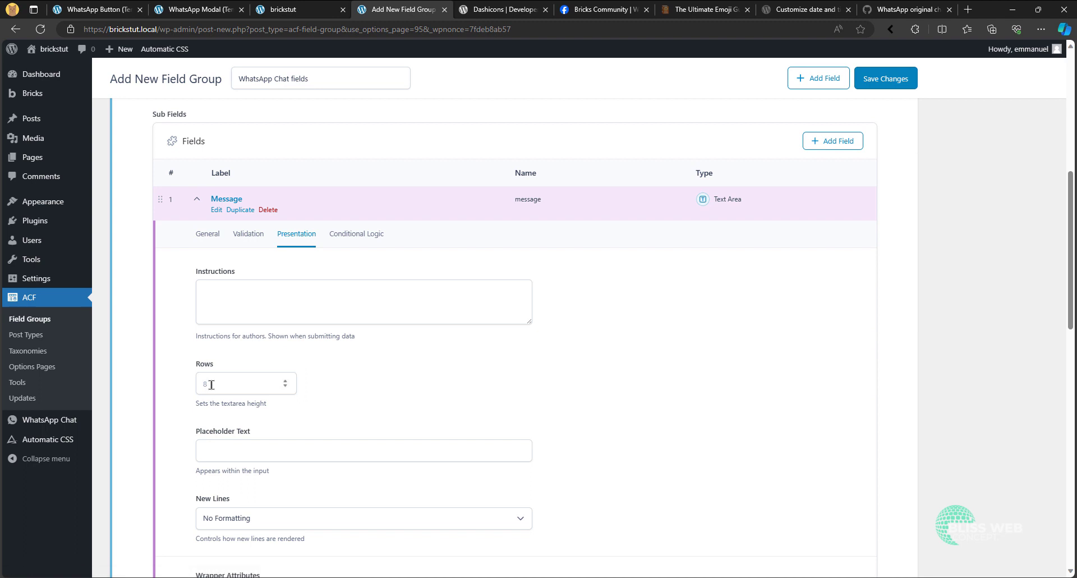
click(211, 385)
text(2)
click(218, 435)
scroll(253, 424, down, 1)
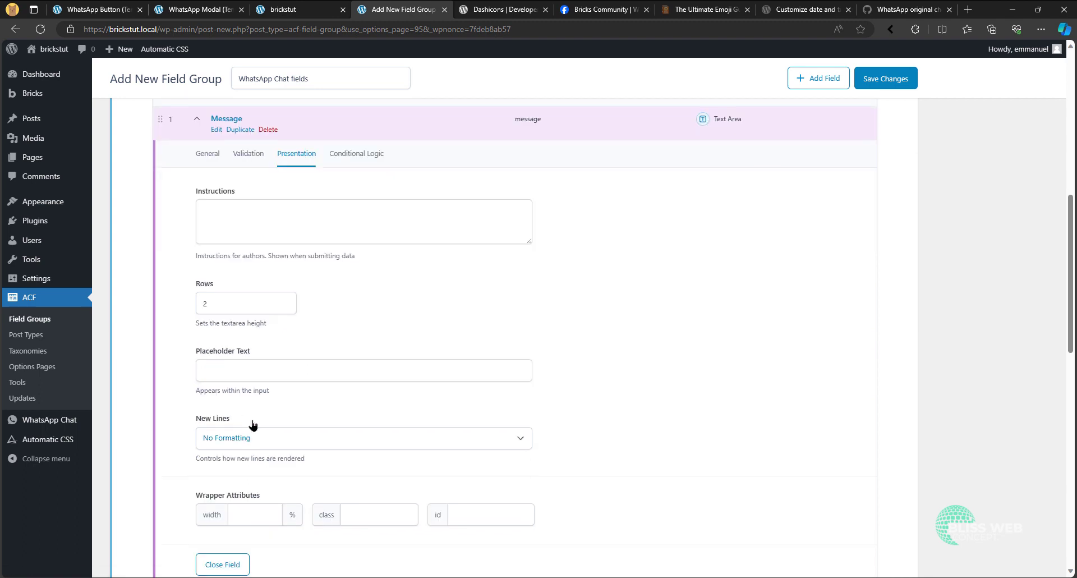
click(246, 439)
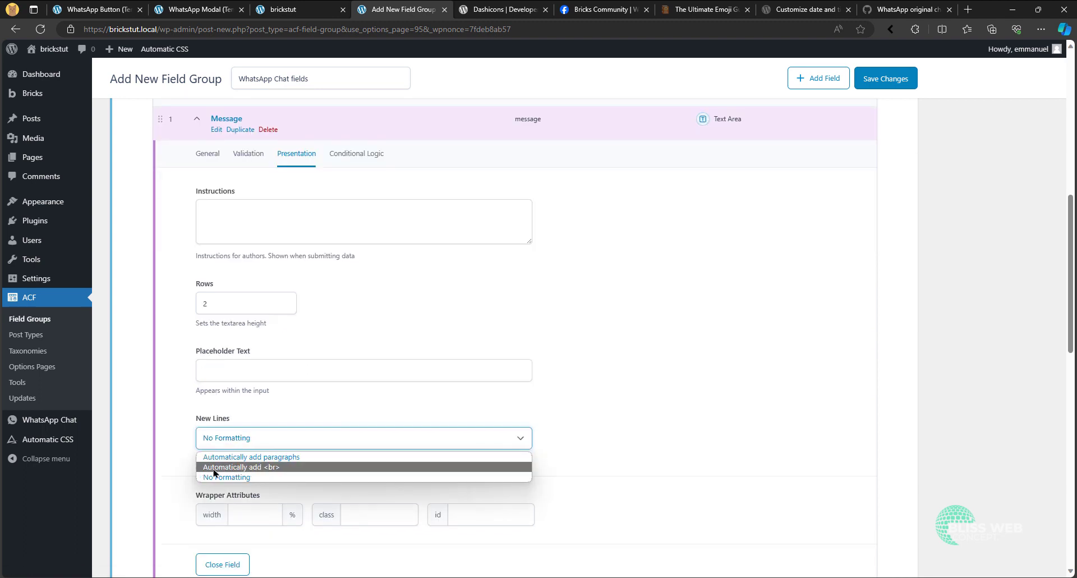
click(247, 467)
- Make the Messages repeater field required and set its minimum rows to 1
scroll(263, 372, up, 5)
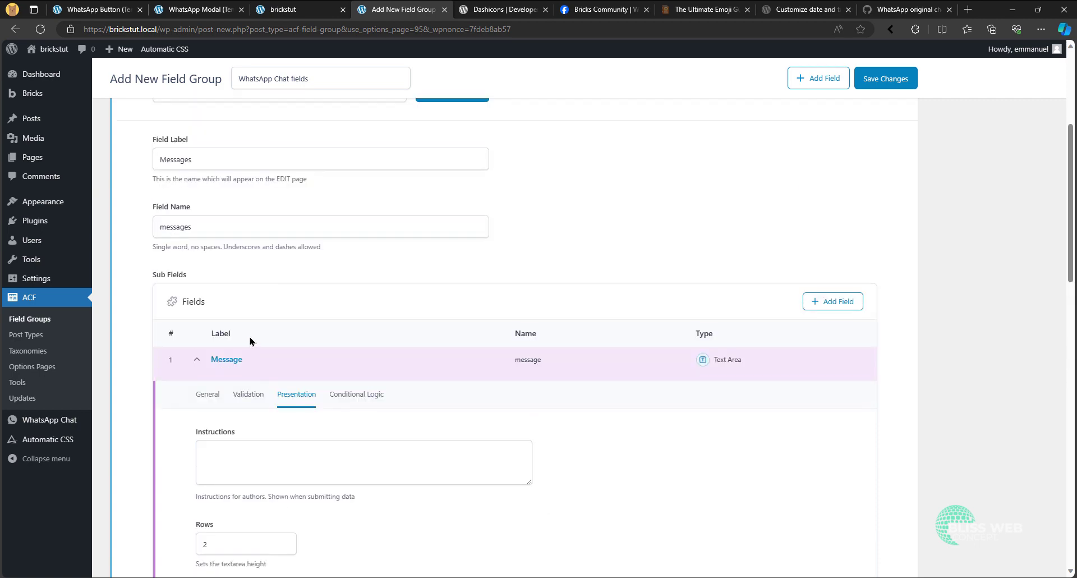
click(205, 198)
click(197, 240)
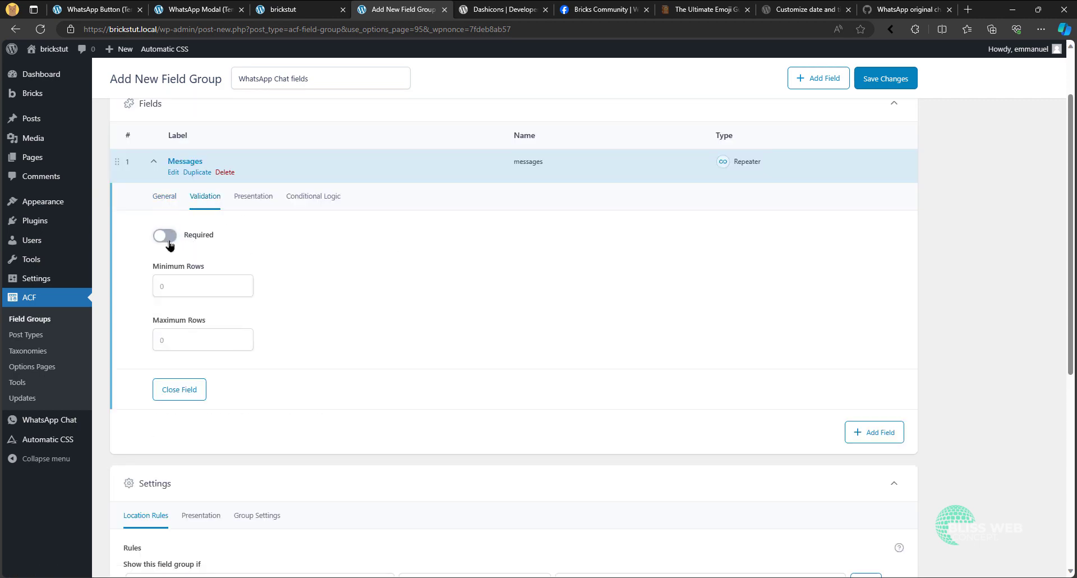
click(160, 287)
text(1)
click(183, 310)
click(163, 200)
- Make the Message sub field required and collapse its settings
scroll(240, 277, down, 5)
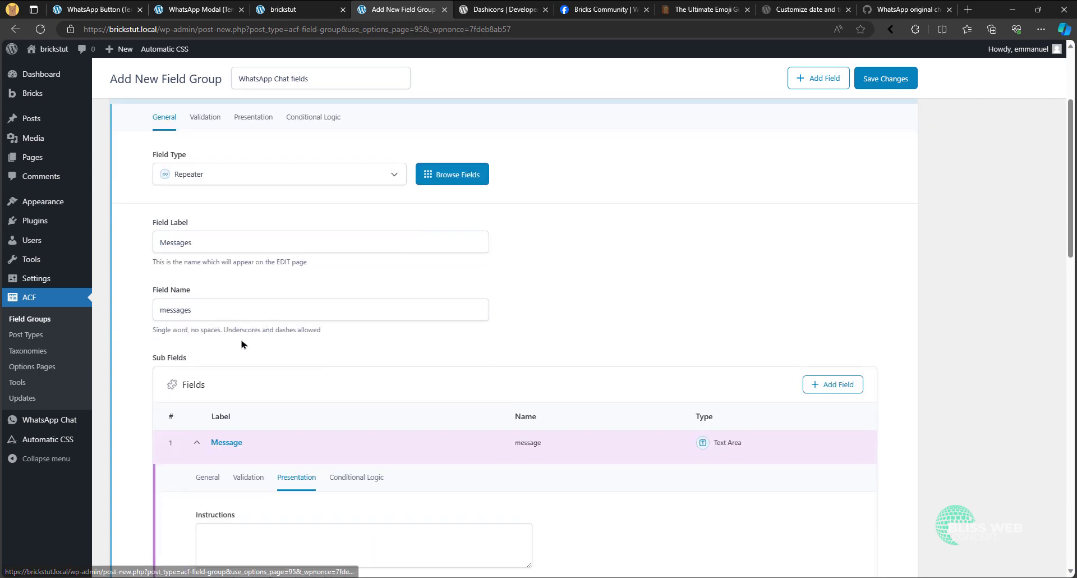
scroll(227, 253, up, 2)
scroll(227, 253, up, 5)
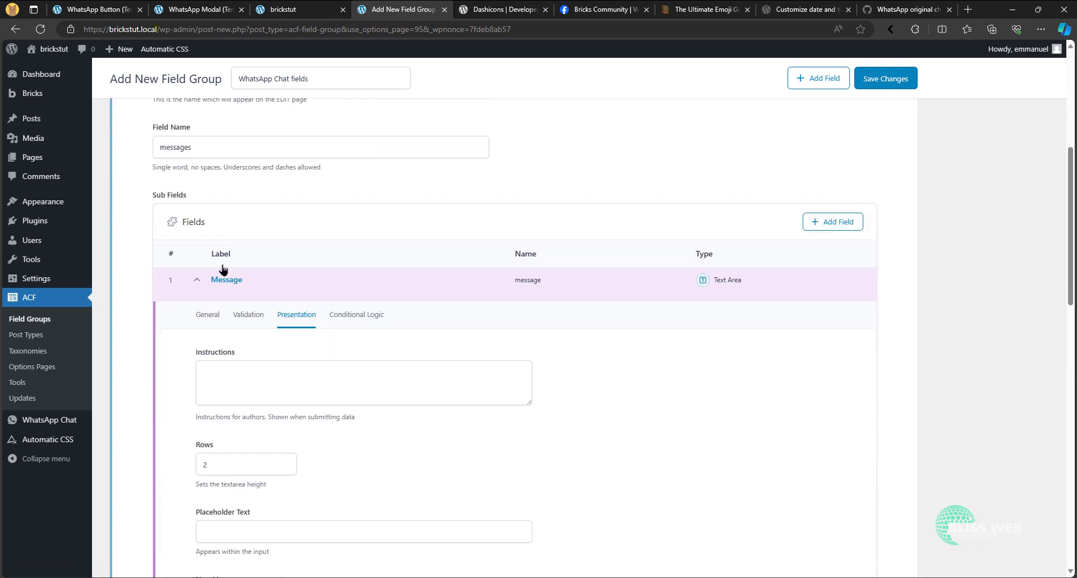
scroll(200, 249, down, 5)
click(248, 314)
click(208, 353)
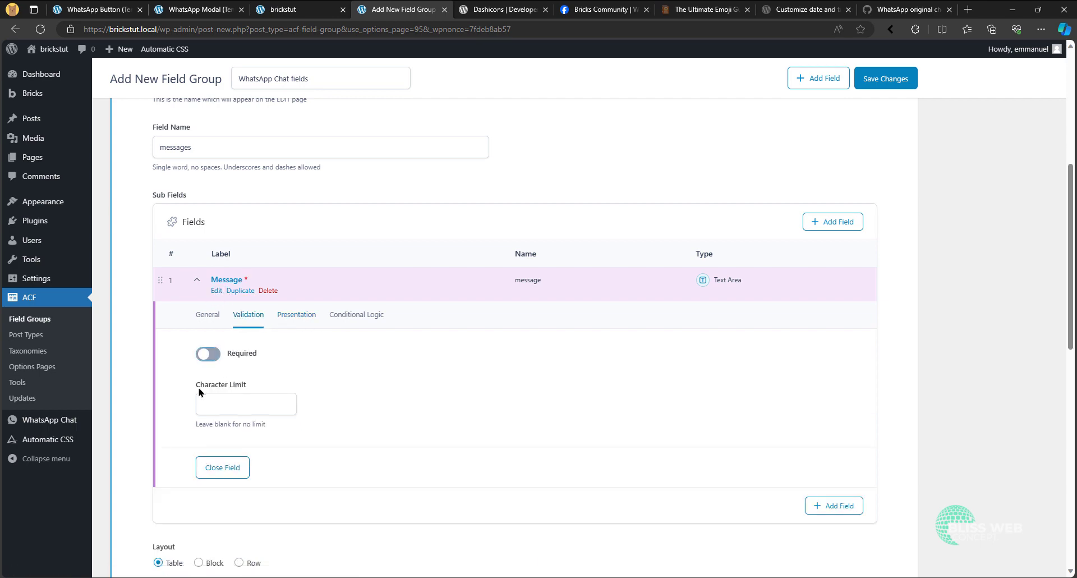
click(197, 280)
- Collapse the Messages repeater and save the WhatsApp Chat fields field group
scroll(268, 297, down, 2)
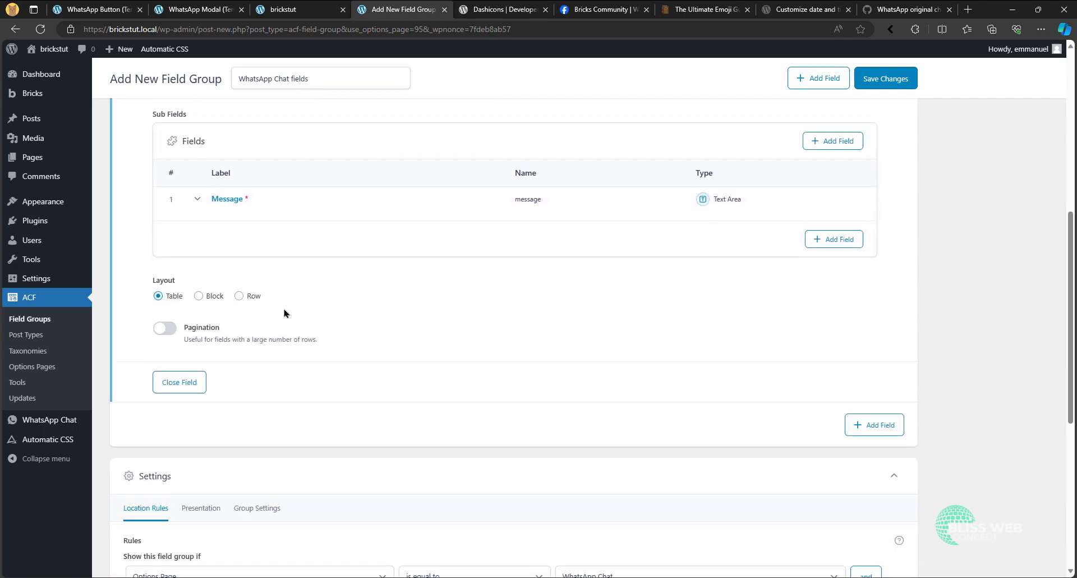
scroll(286, 310, up, 6)
click(154, 245)
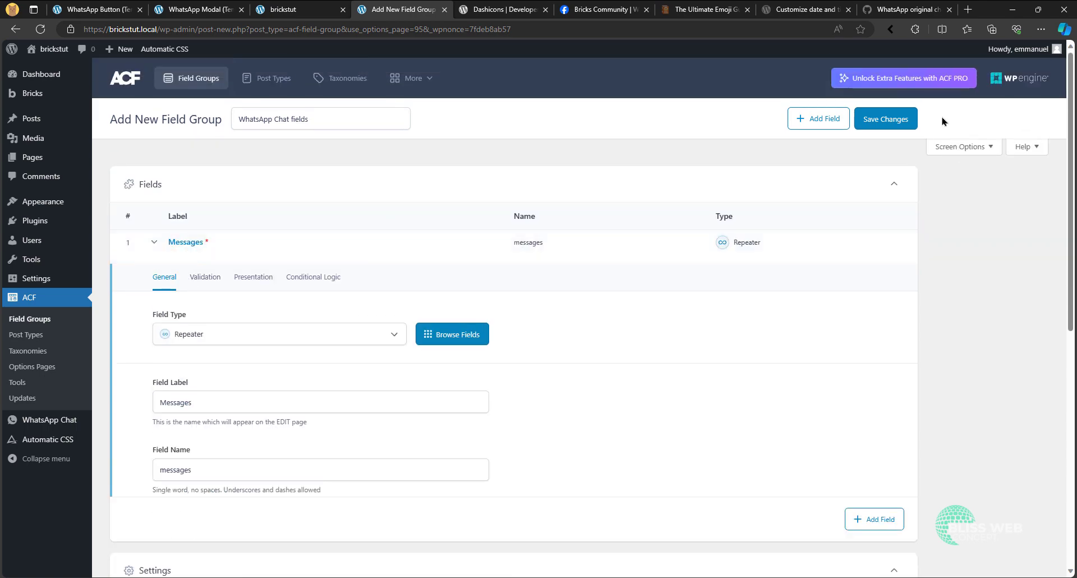
click(886, 119)
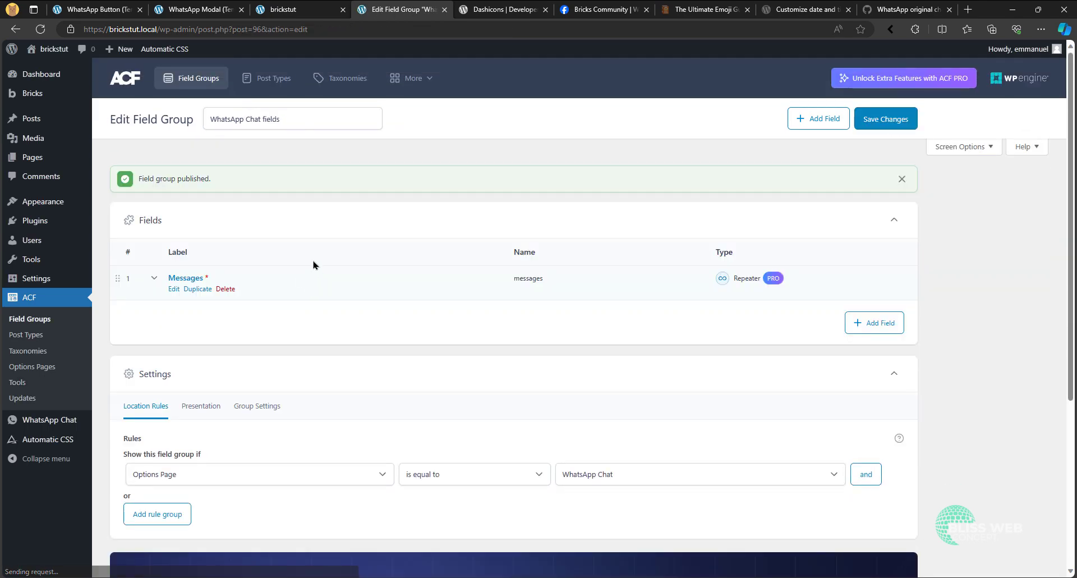
- Open the WhatsApp Chat options page and enter "How can i help you today?" as the first message
click(76, 426)
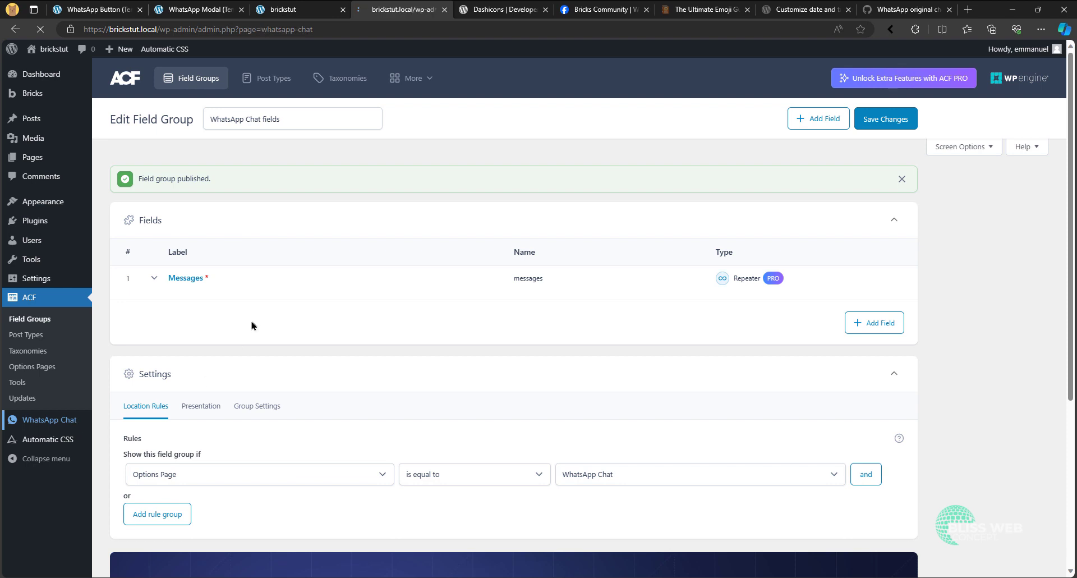
click(231, 185)
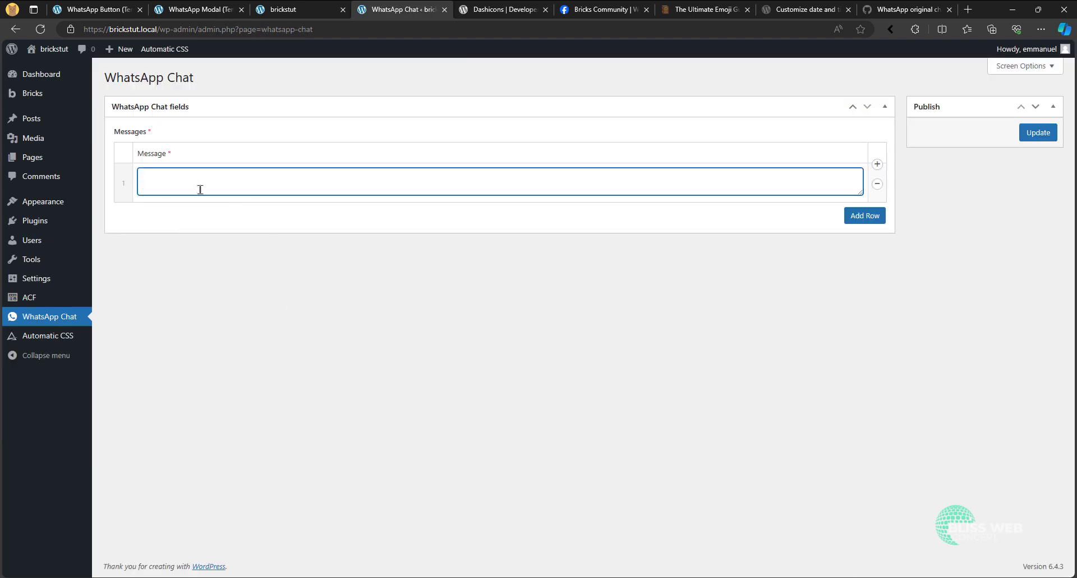
text(This is a test)
key(ctrl+a)
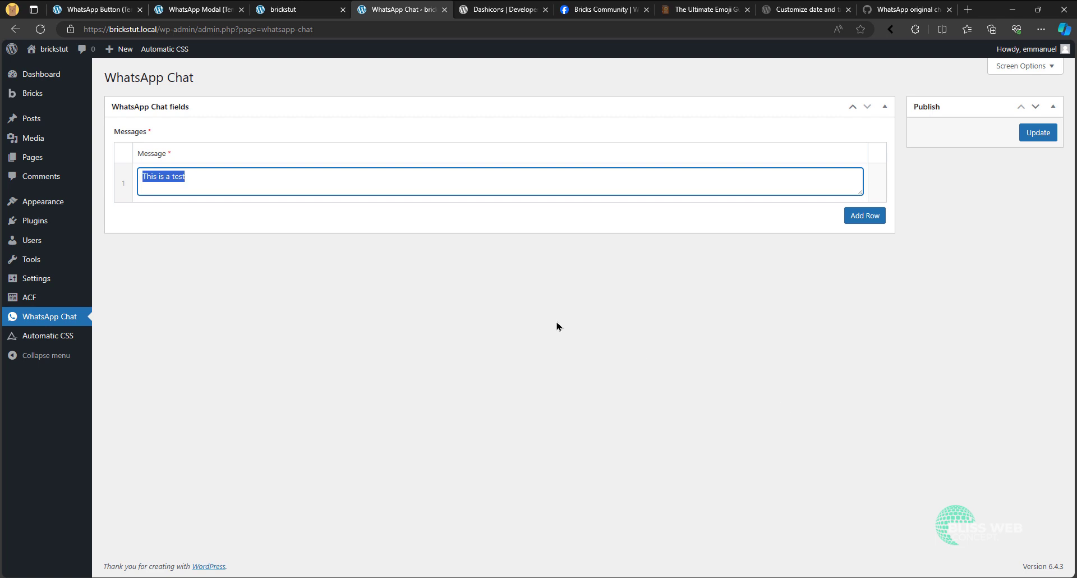
text(How)
key(ctrl+a)
key(Right)
text(can i help you)
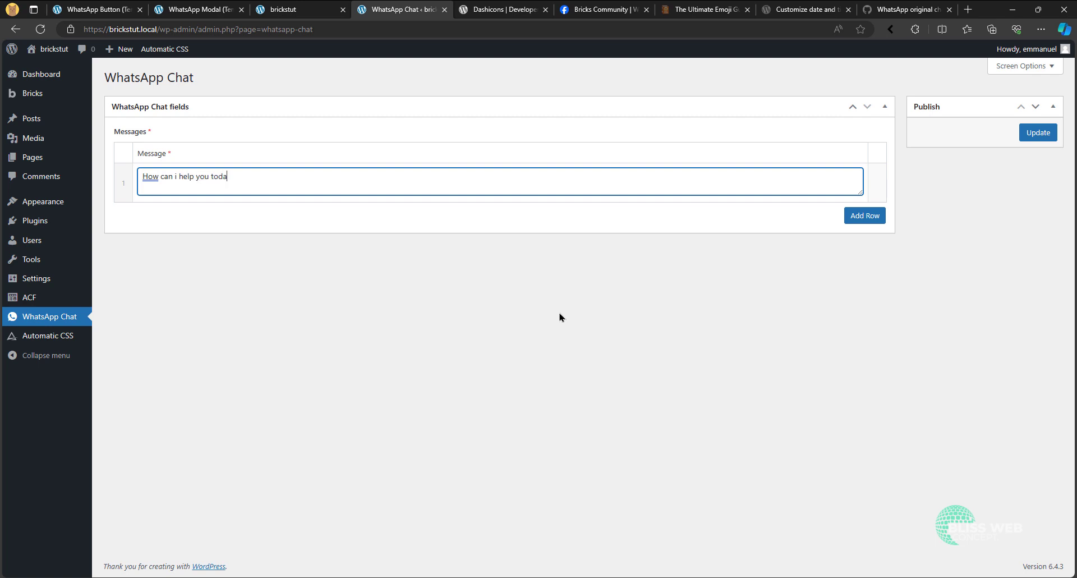
- Add a second message row reading "We are currently running a promo, click here to learn more about it."
click(873, 219)
click(415, 217)
text(We a)
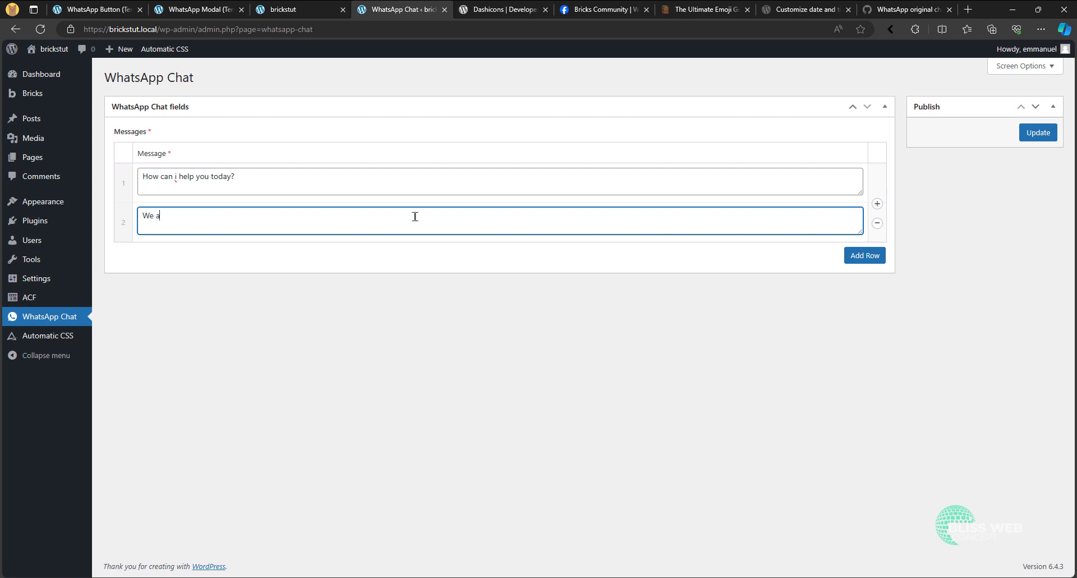
text(re cure)
key(BackSpace)
key(BackSpace)
key(BackSpace)
key(ctrl+q)
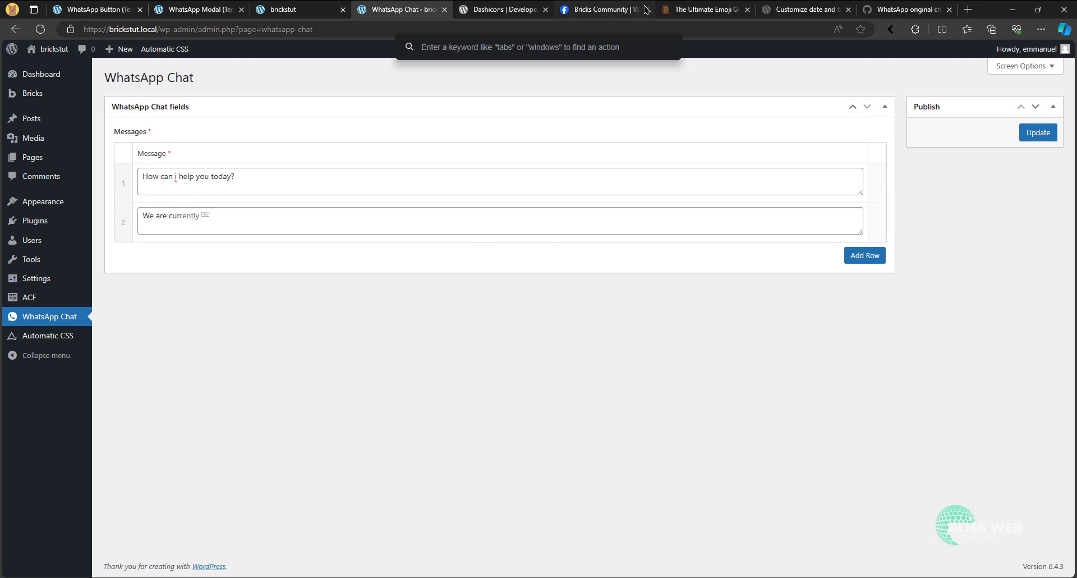
click(306, 229)
key(Tab)
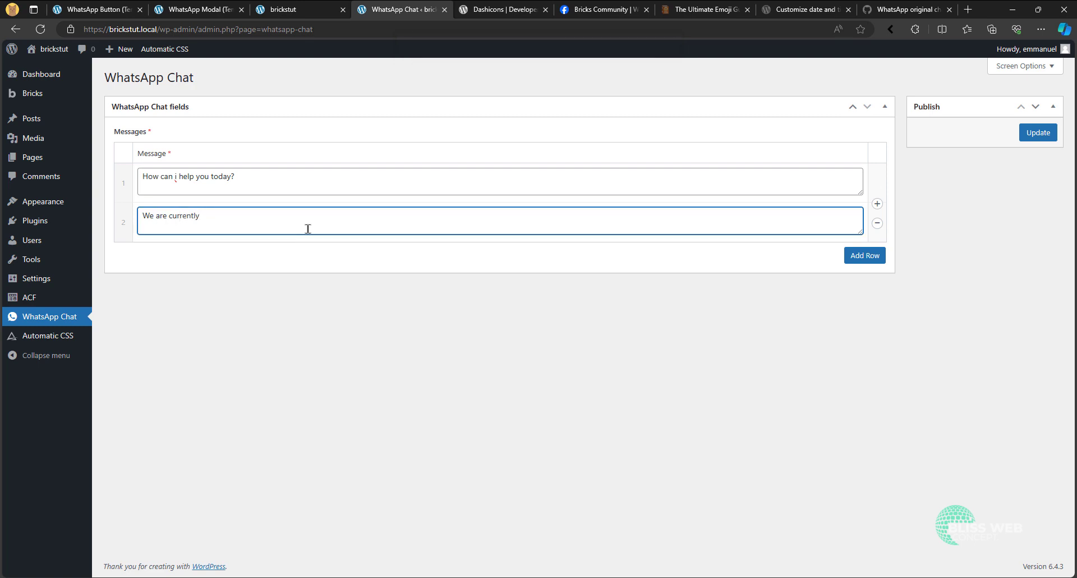
text(runnigng a promo, click here to lea)
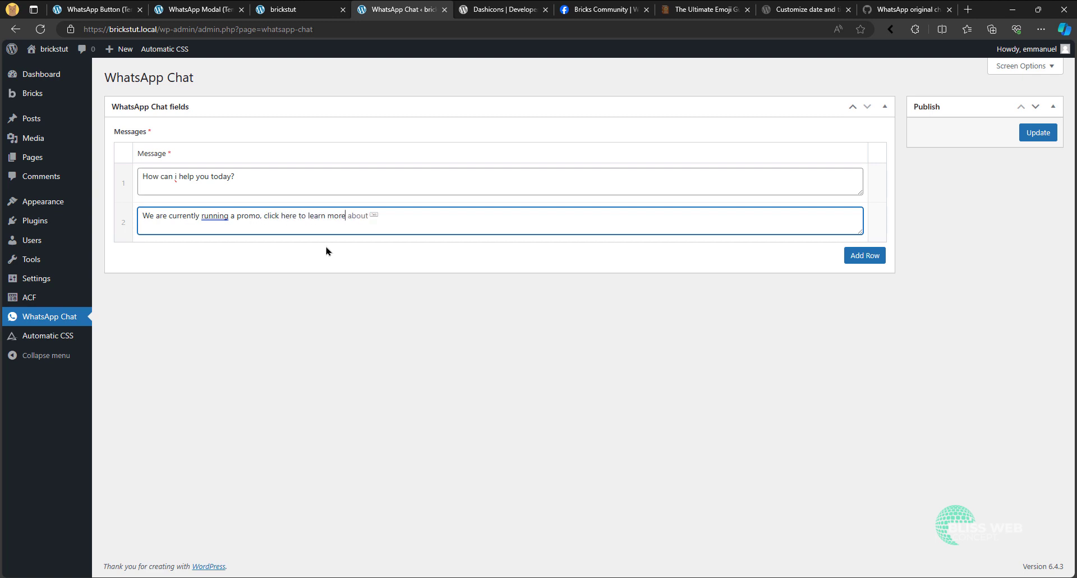
text(rn more)
key(Tab)
text(it.)
text(<a )
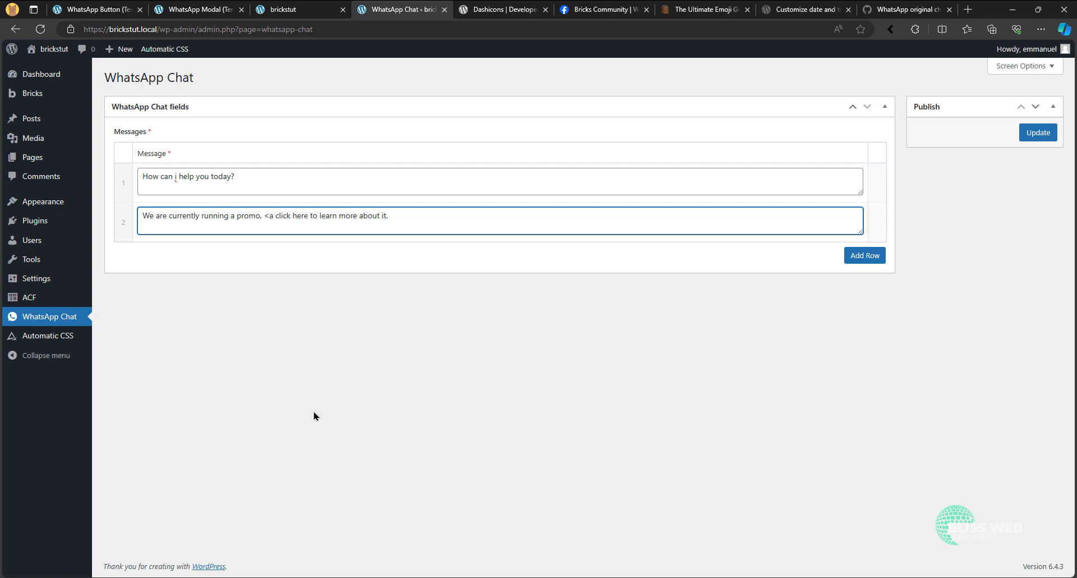
text(href)
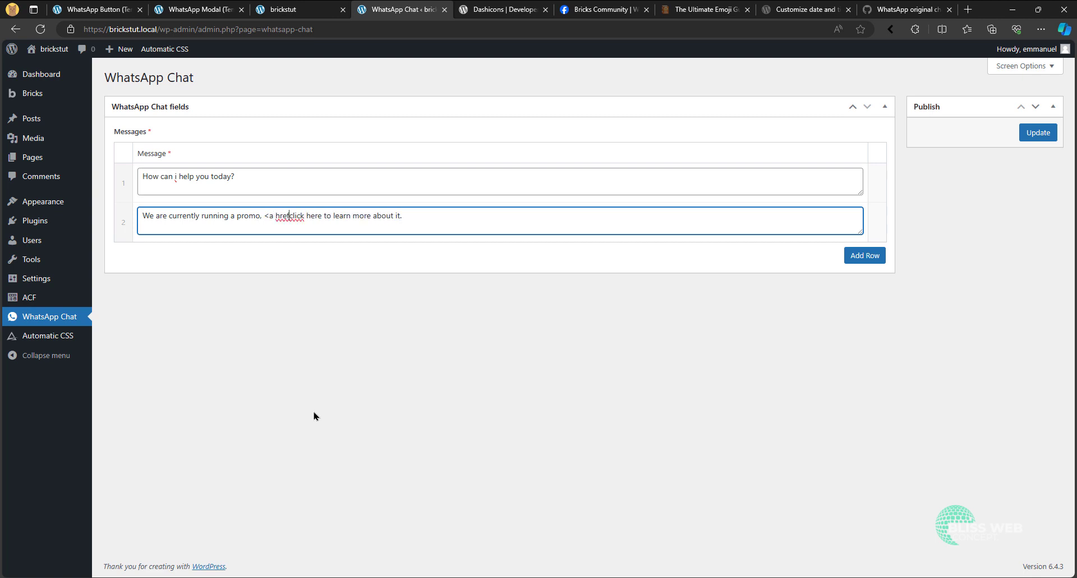
text(=")
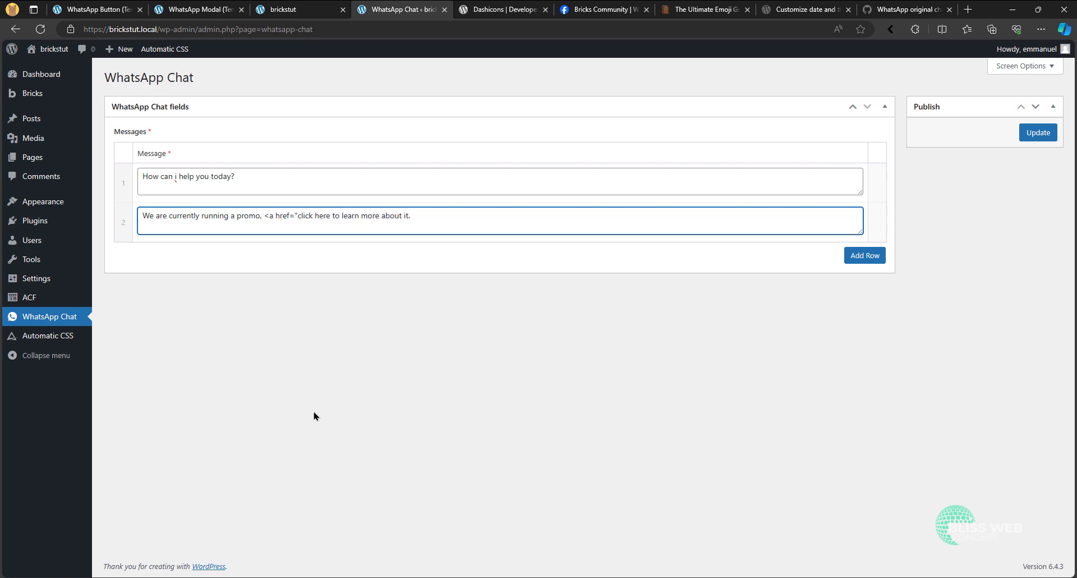
text(")
- Wrap "click here" in the second message in an <a href="#"> link and update the options page
key(BackSpace)
text(#")
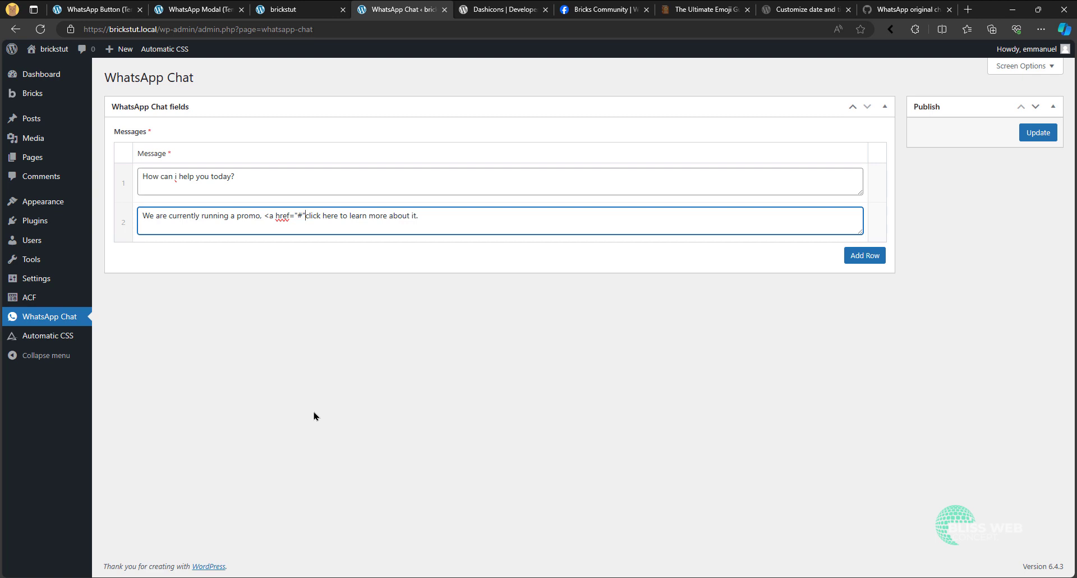
text(>)
text(</a>)
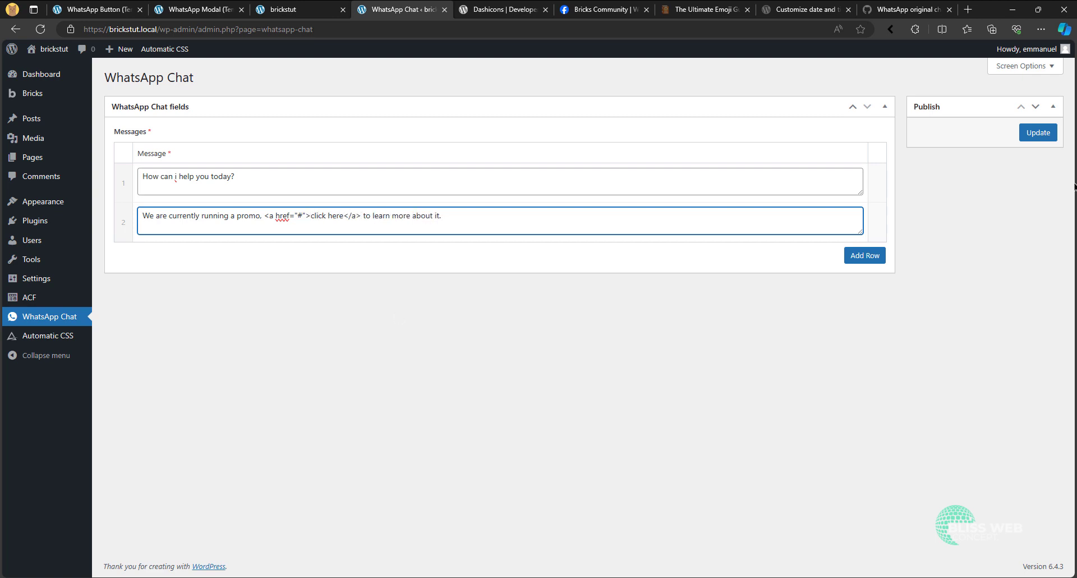
click(1038, 133)
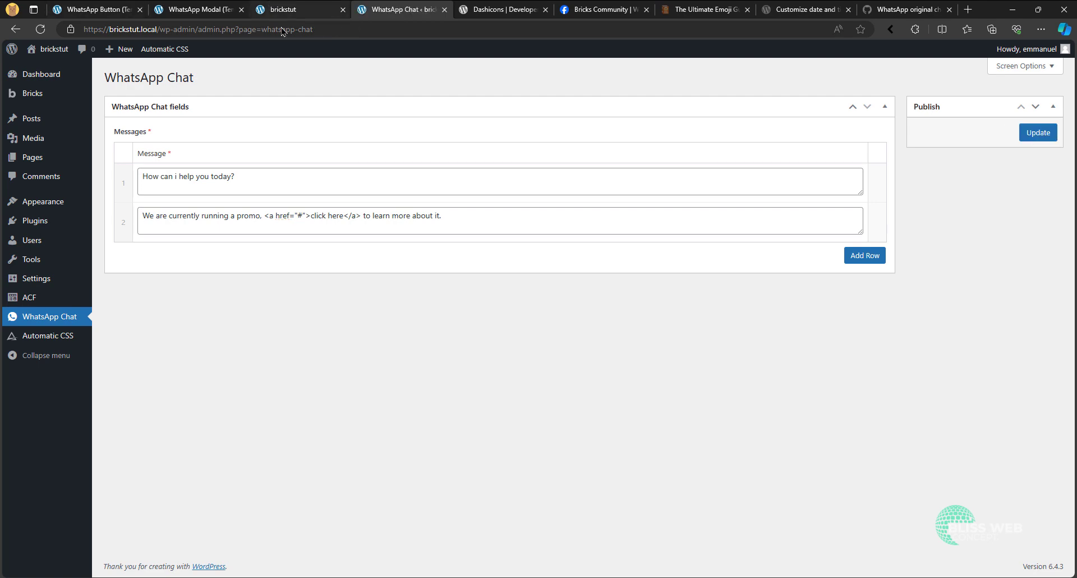
- Switch to the WhatsApp Modal template, save it and reload the builder
click(193, 9)
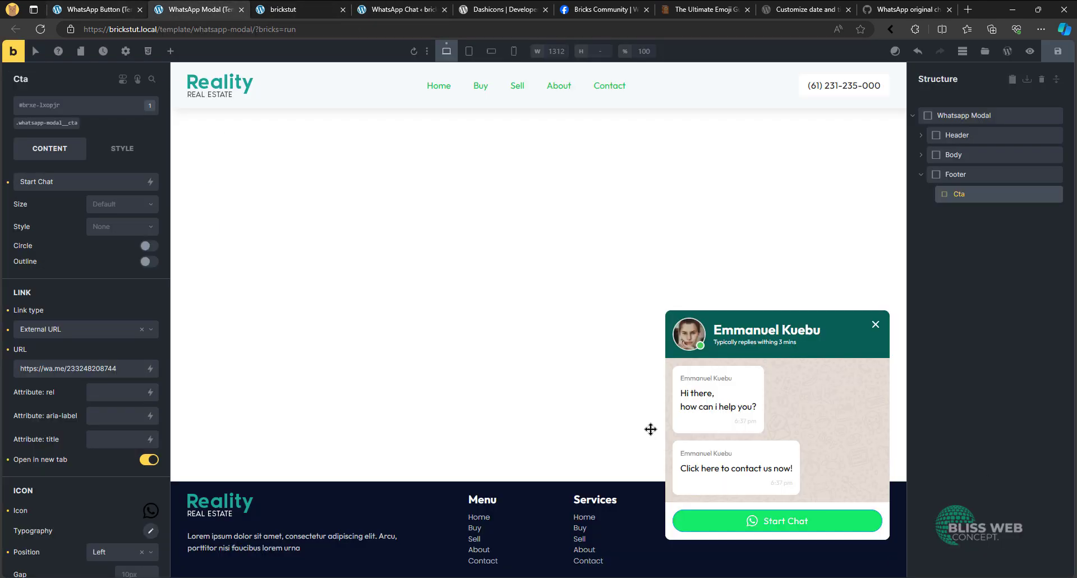
click(1058, 51)
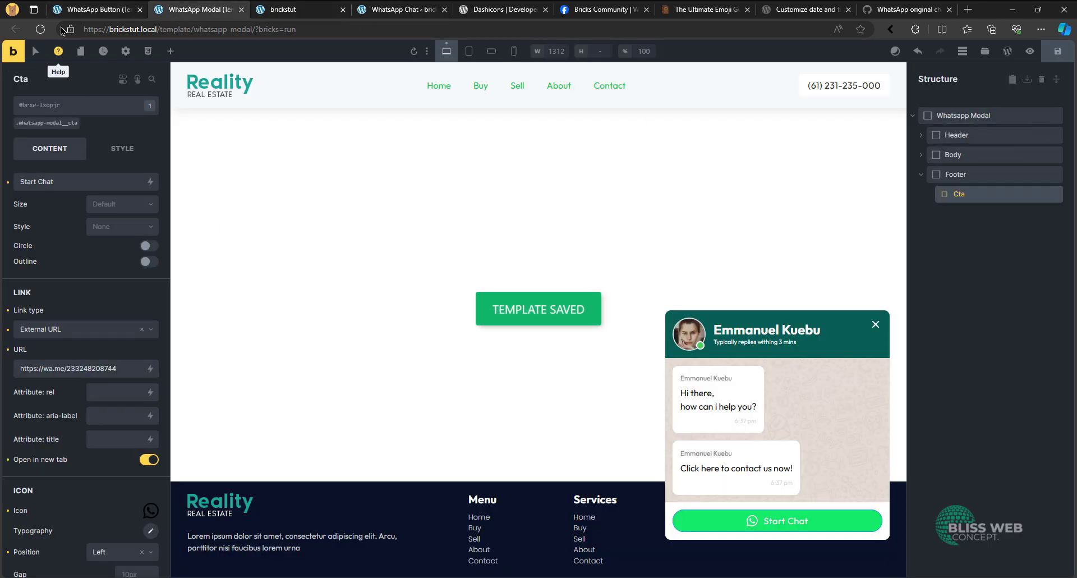
click(40, 29)
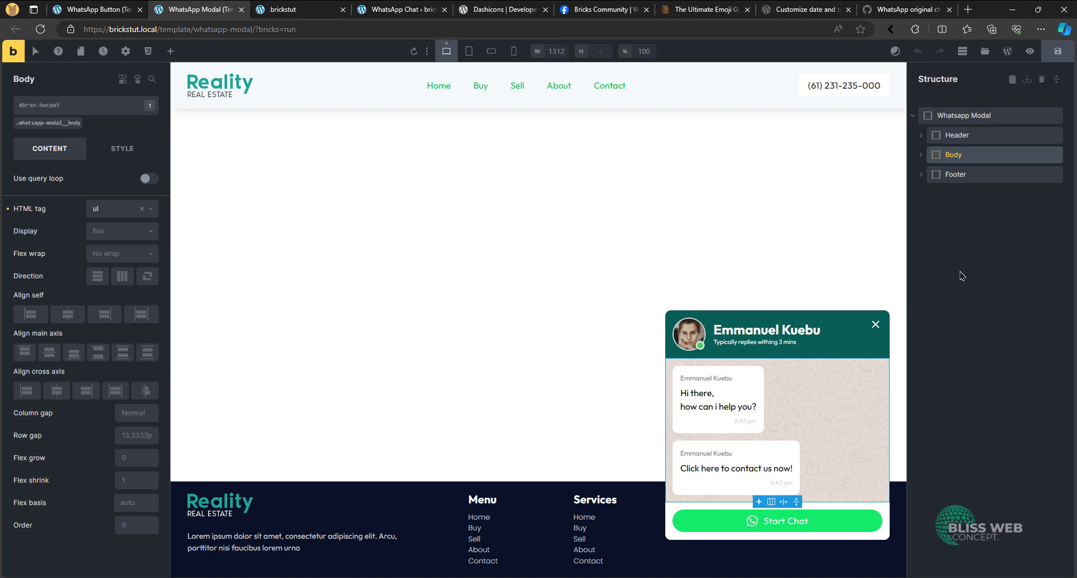
- Delete the second message block from the Body and make the remaining Message block loop over the ACF Messages repeater
click(921, 154)
click(1056, 194)
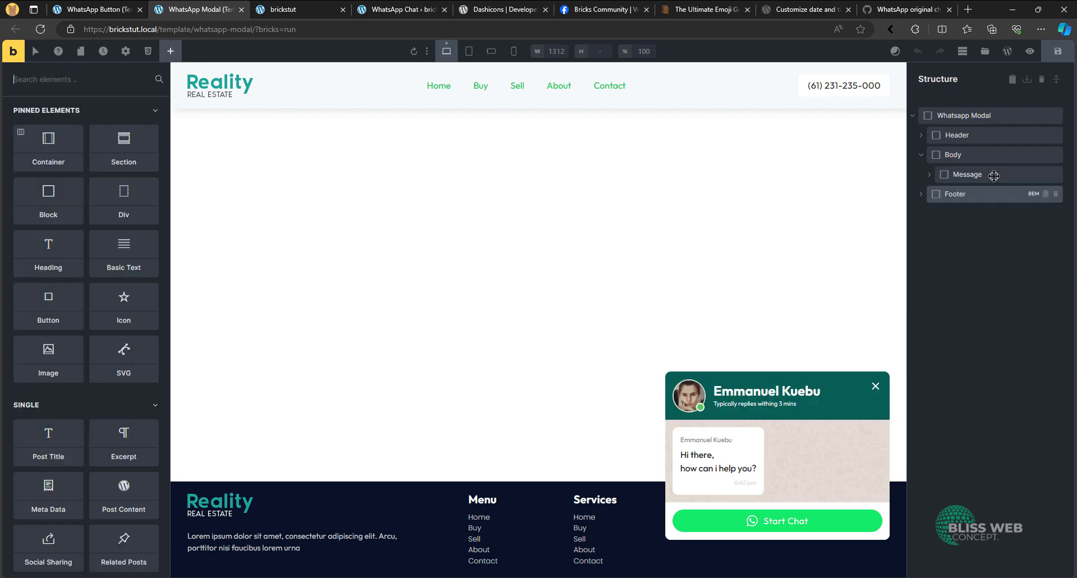
click(974, 174)
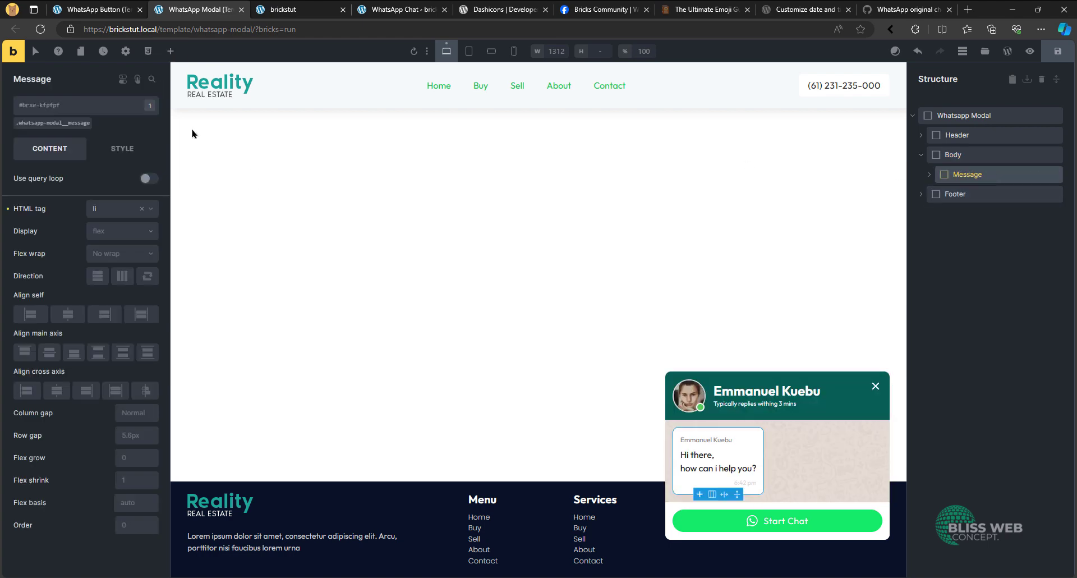
click(149, 179)
click(150, 197)
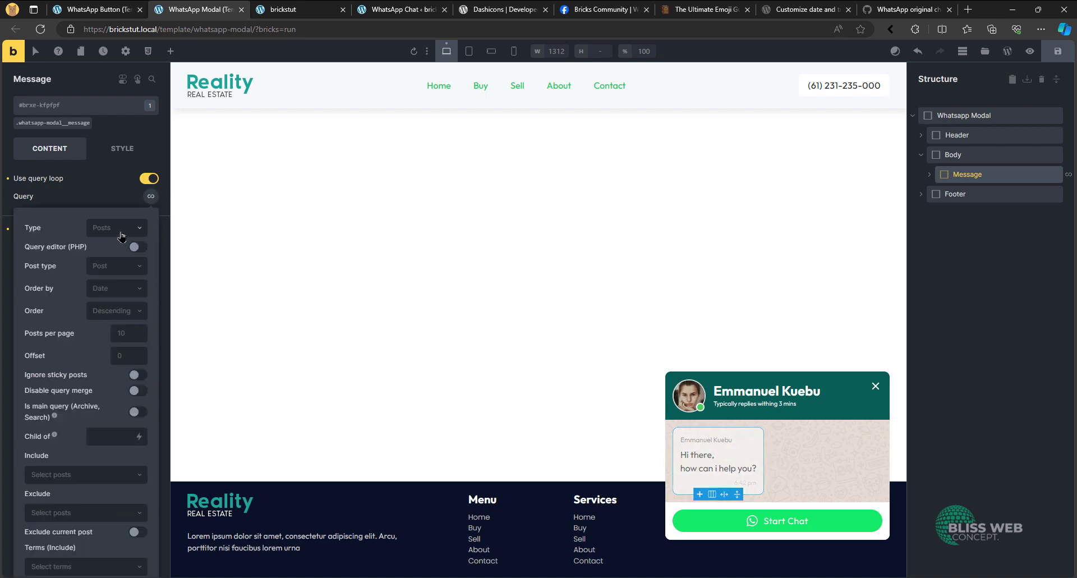
click(120, 230)
click(116, 307)
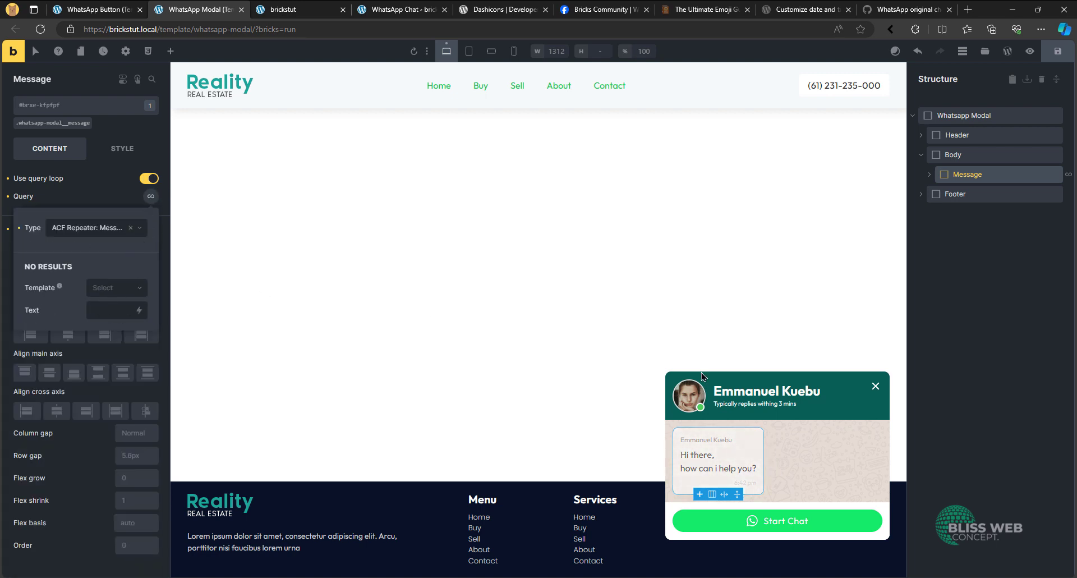
- Replace the content of the Text element in the looped Message block with the dynamic tag {acf_messages_message}
click(928, 178)
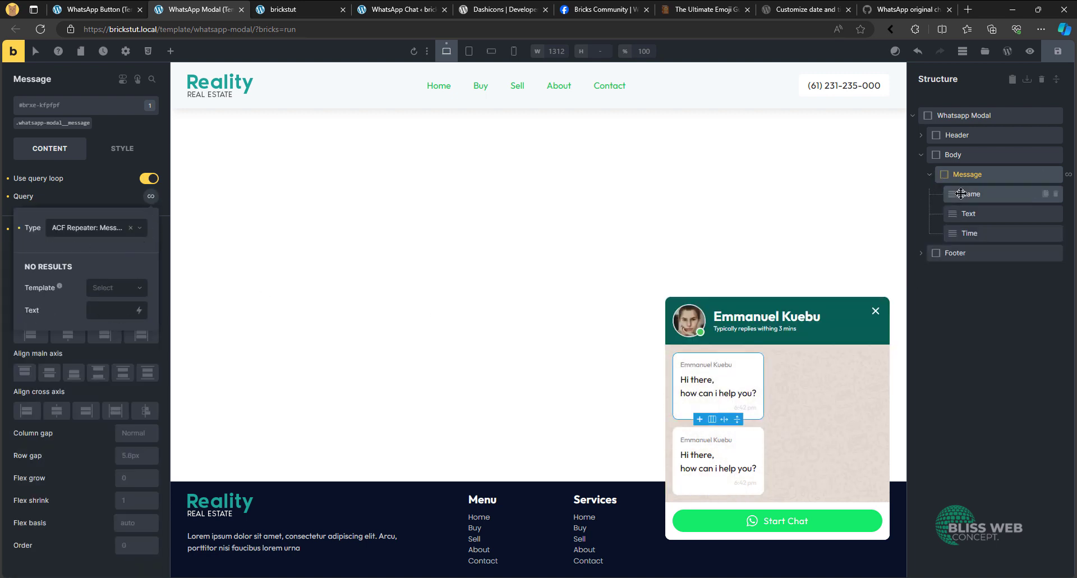
click(966, 194)
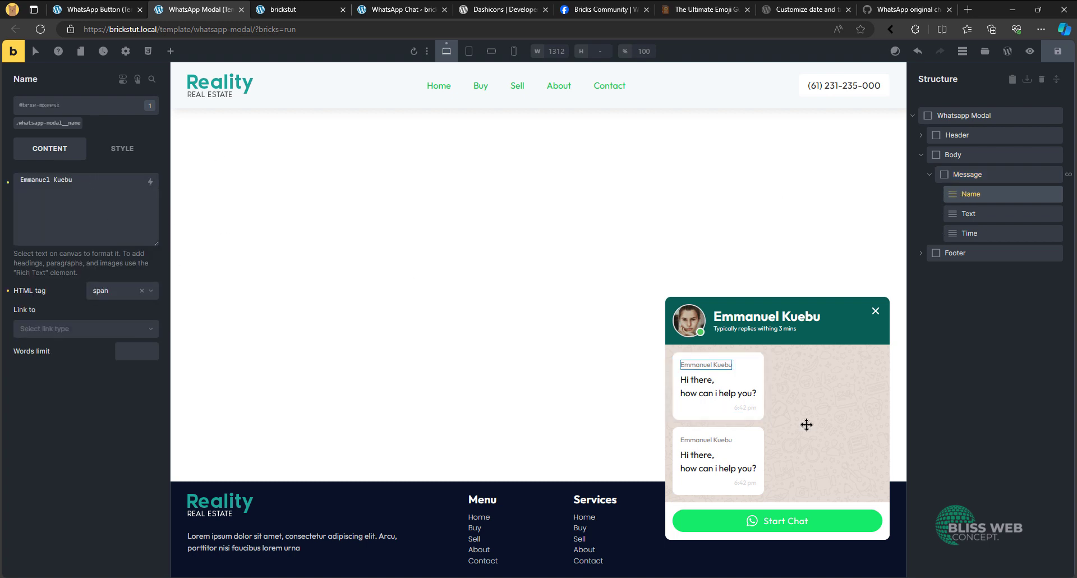
click(711, 385)
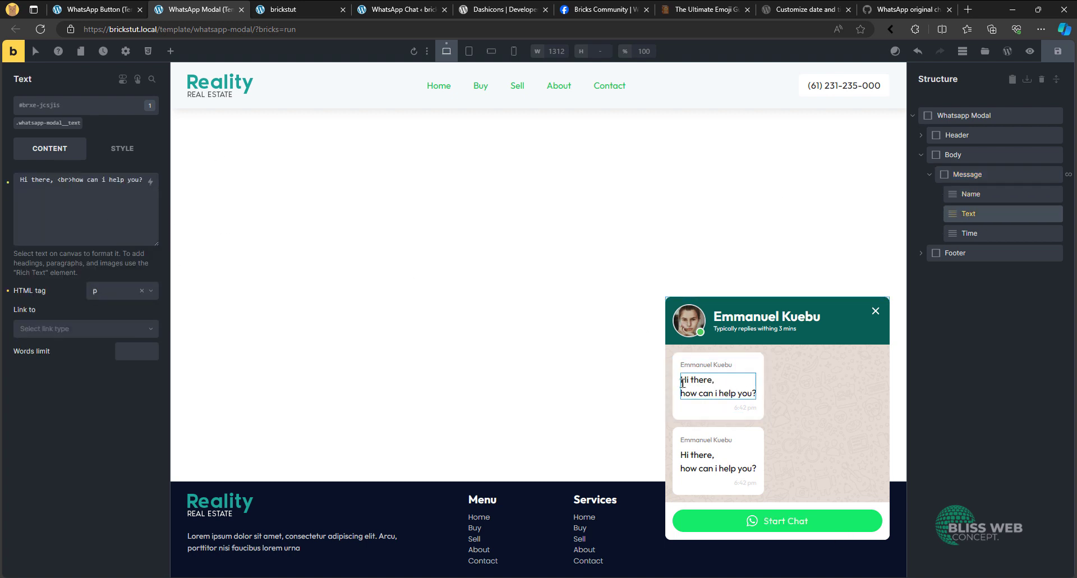
triple_click(71, 179)
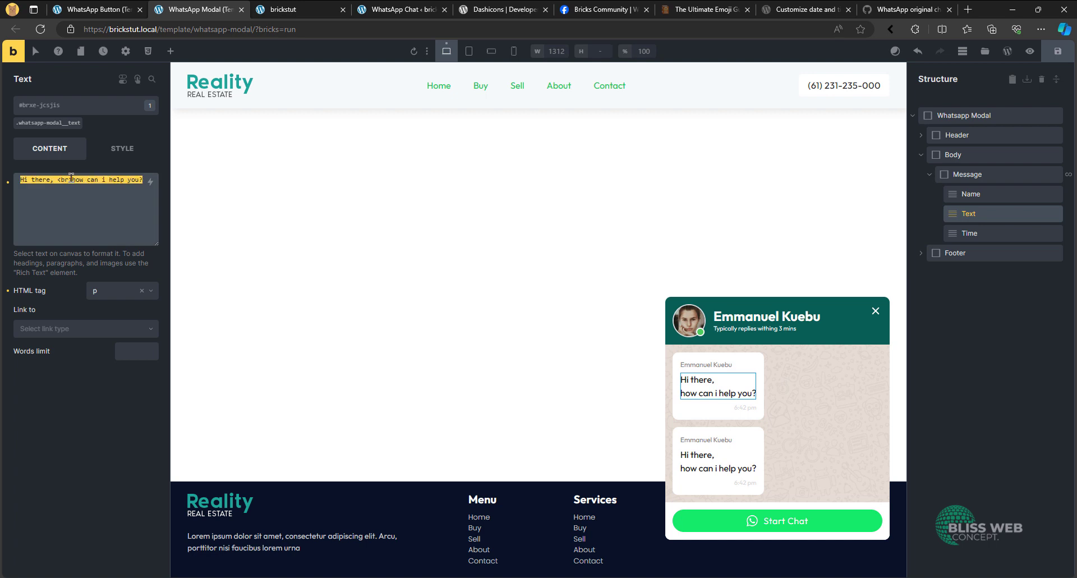
key(BackSpace)
click(150, 190)
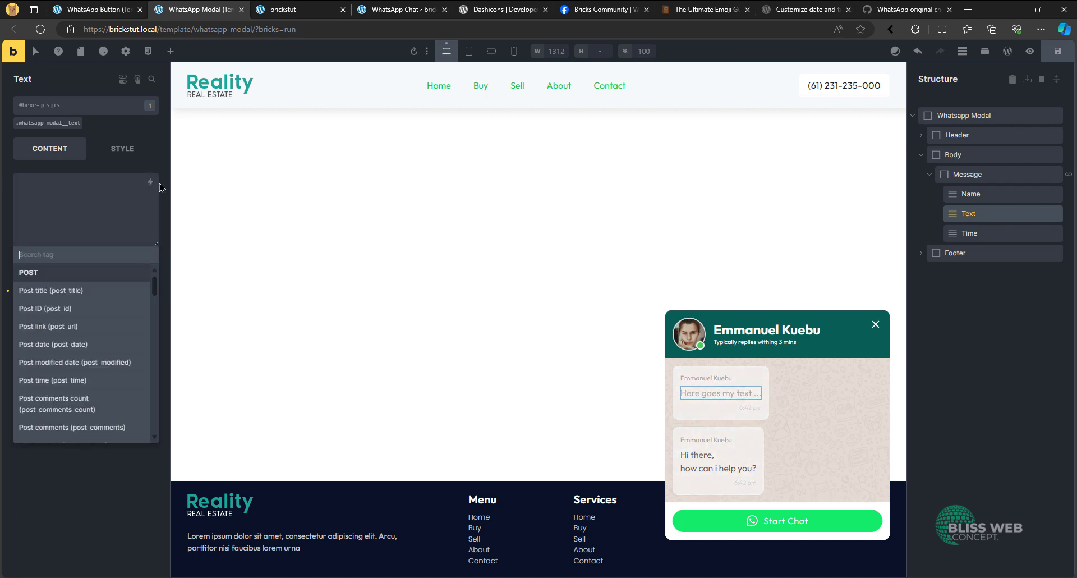
text(mess)
click(59, 287)
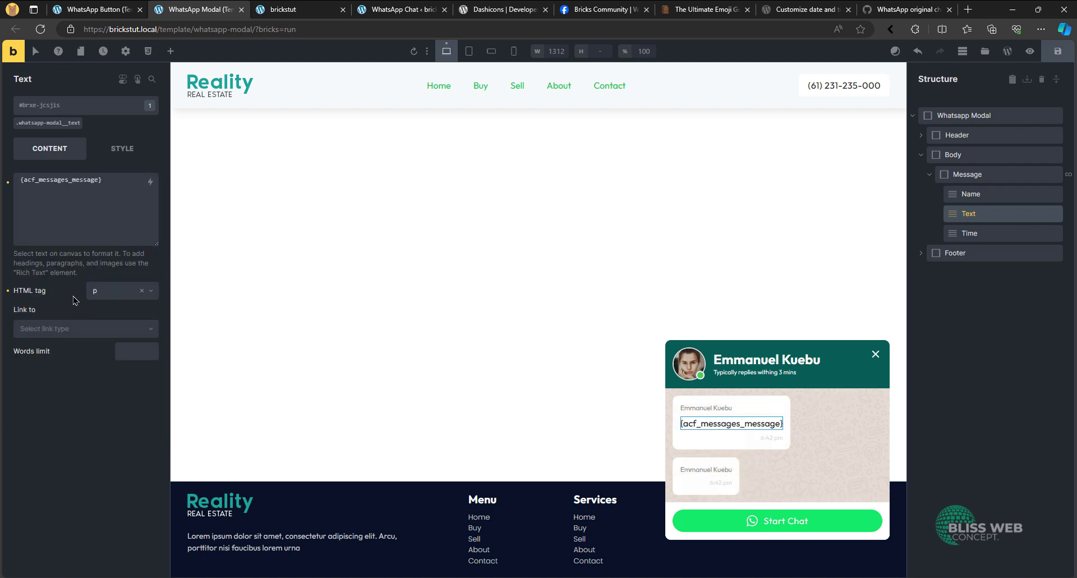
- Save the WhatsApp Modal template and reload the live brickstut page to check the looped messages
click(1054, 53)
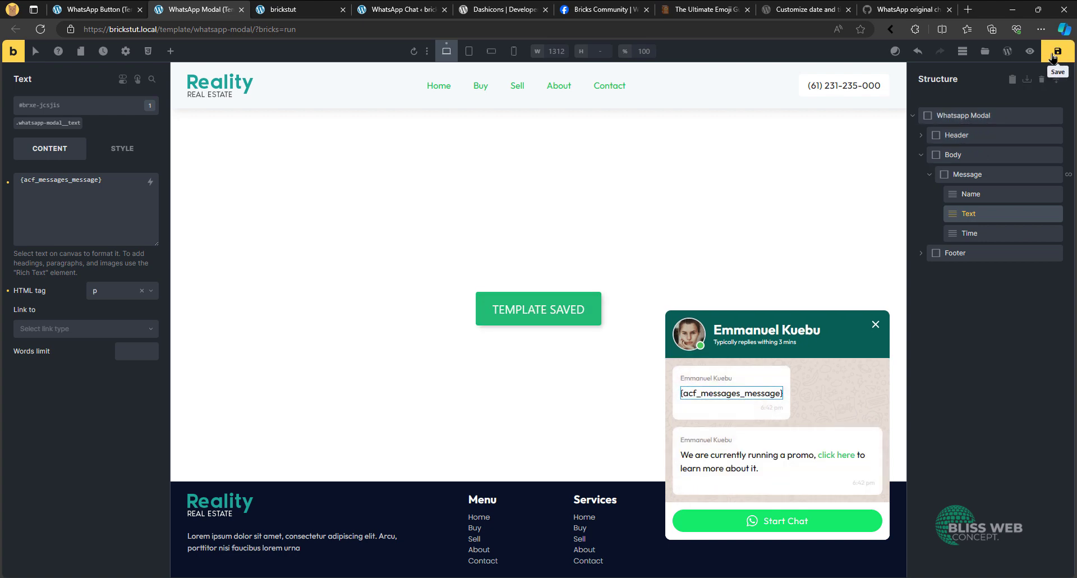
click(314, 6)
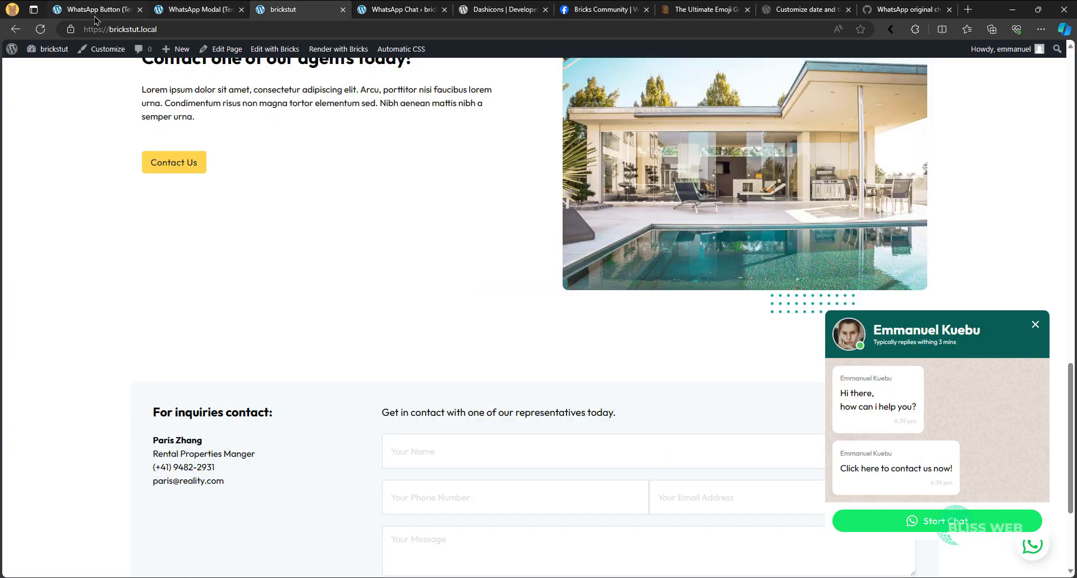
key(F5)
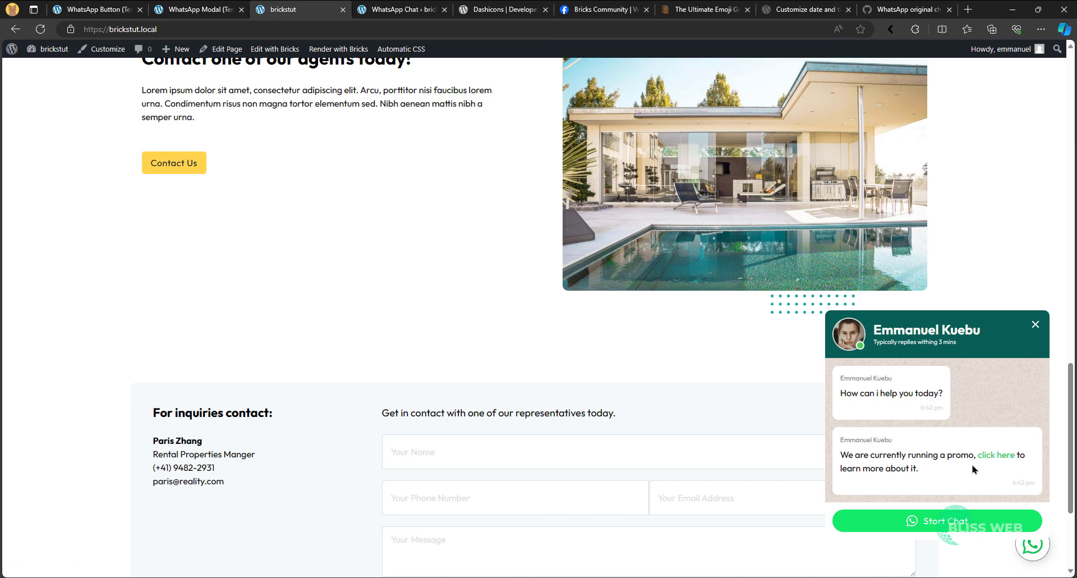
- Add a third row reading "Another message" to the Messages repeater on the WhatsApp Chat options page and update it
click(117, 5)
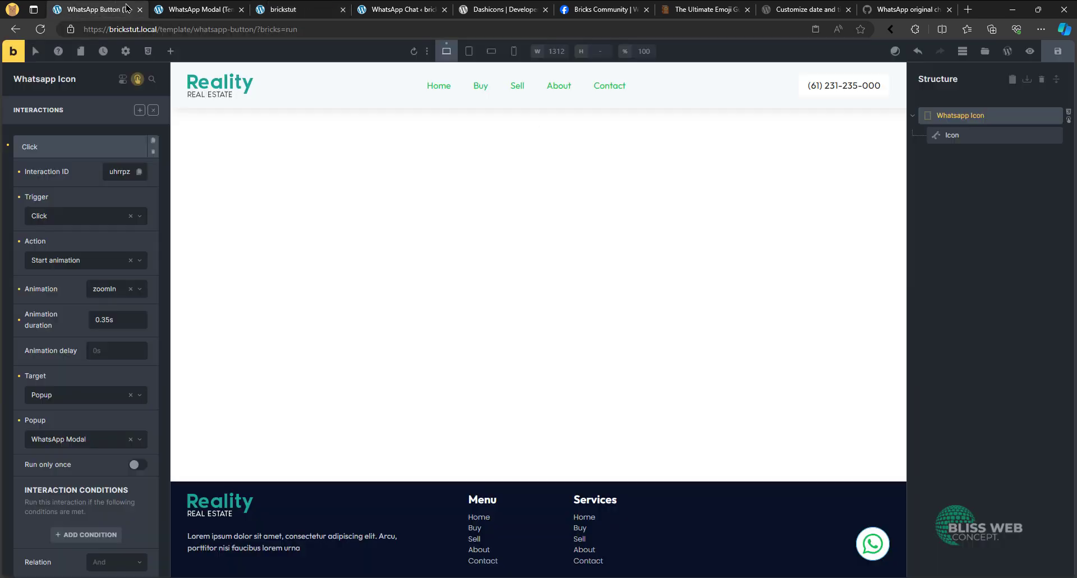
click(393, 9)
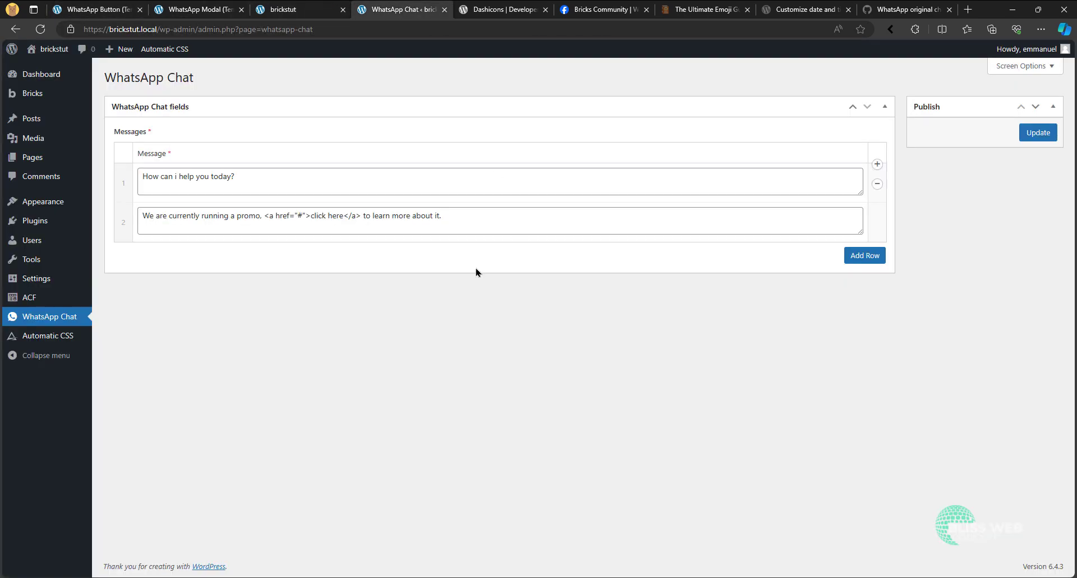
click(854, 259)
click(341, 259)
text(Another messag)
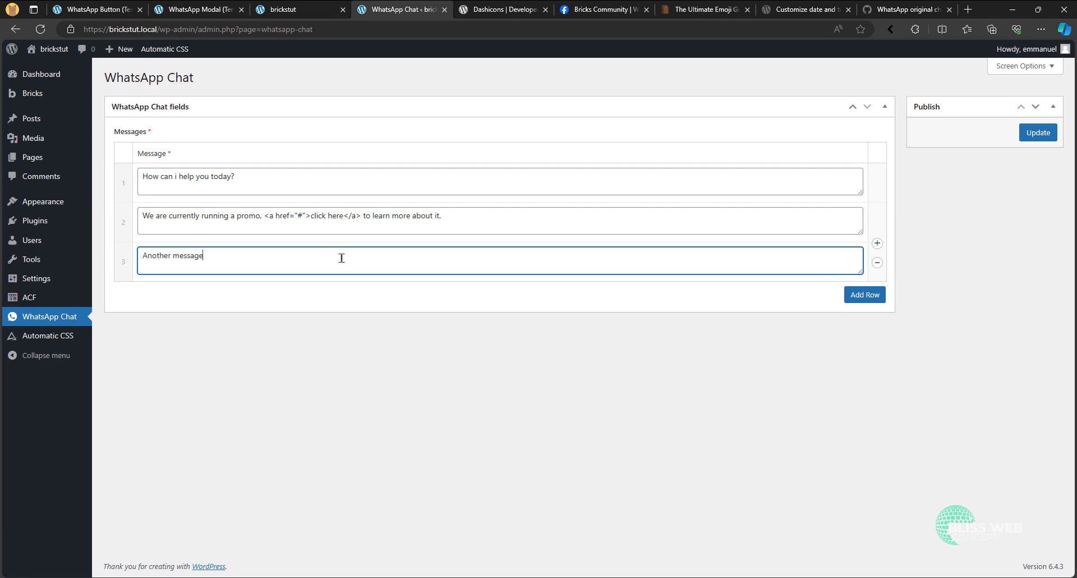
text(e)
click(1038, 133)
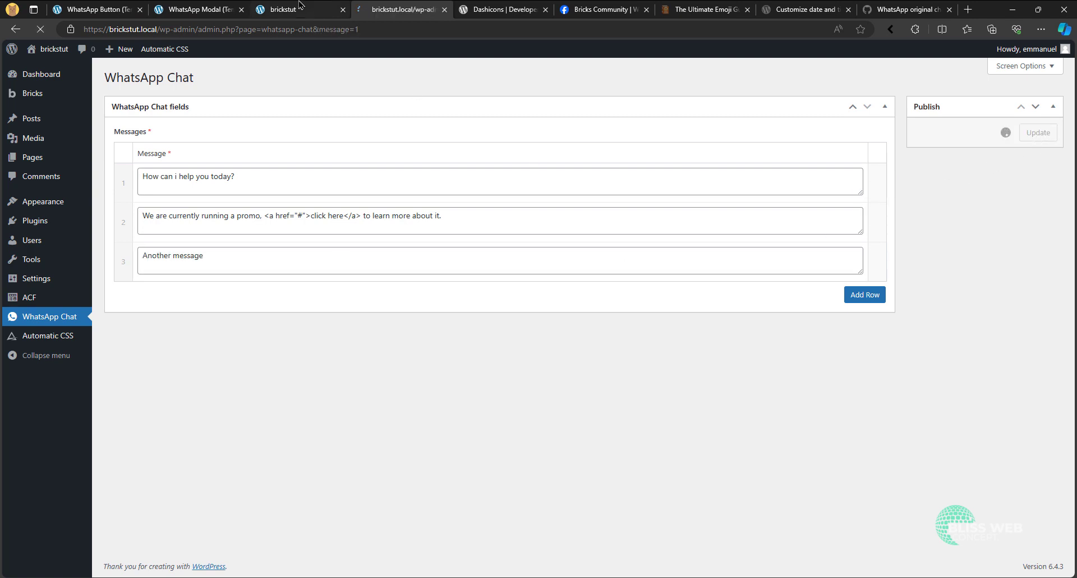
- Reload the live brickstut page, check the third message in the chat modal and close the modal
click(300, 7)
click(40, 29)
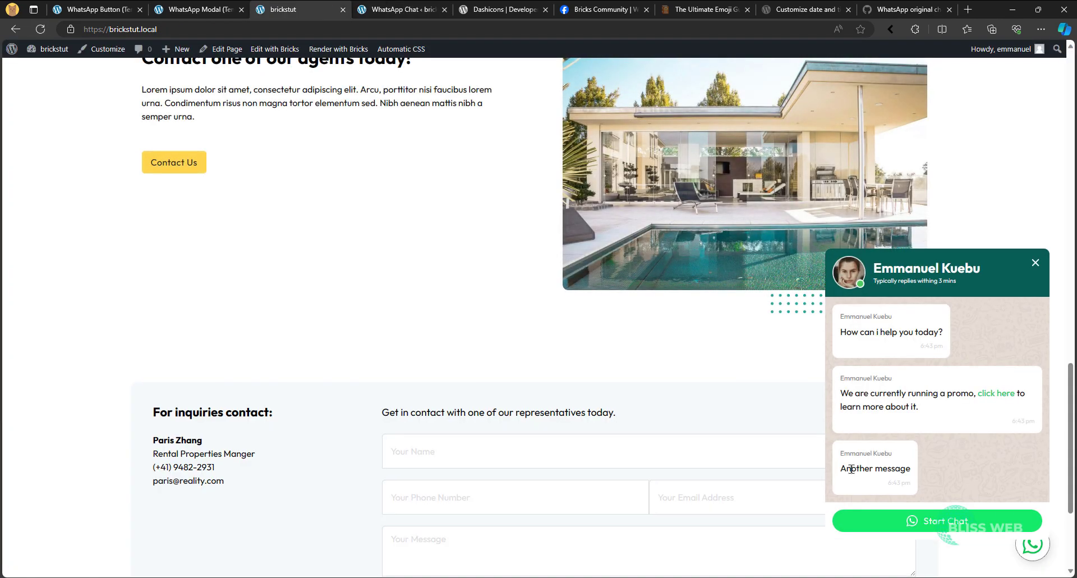
drag(851, 469, 899, 469)
click(911, 495)
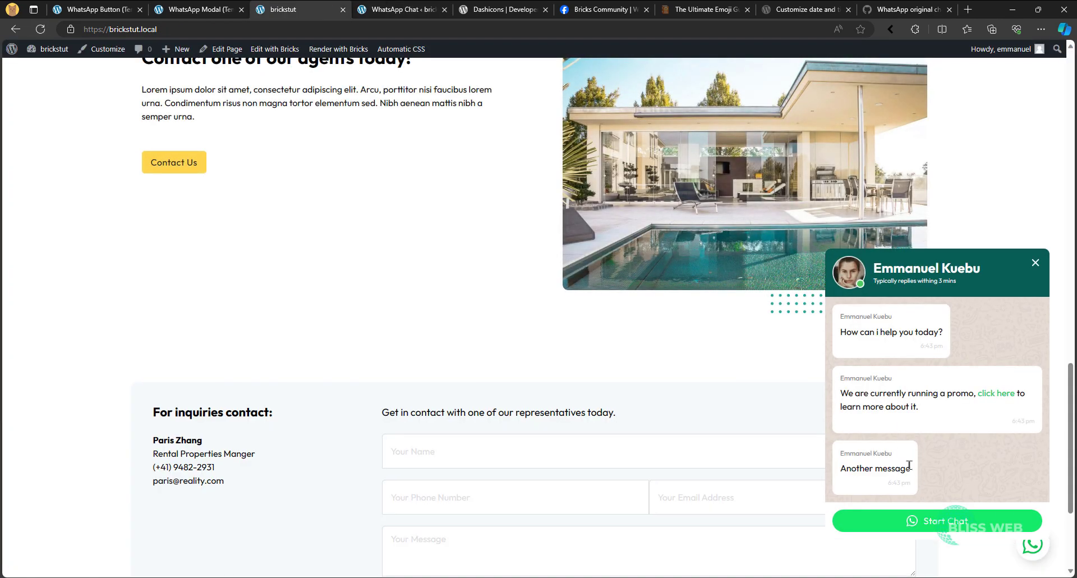
click(1038, 263)
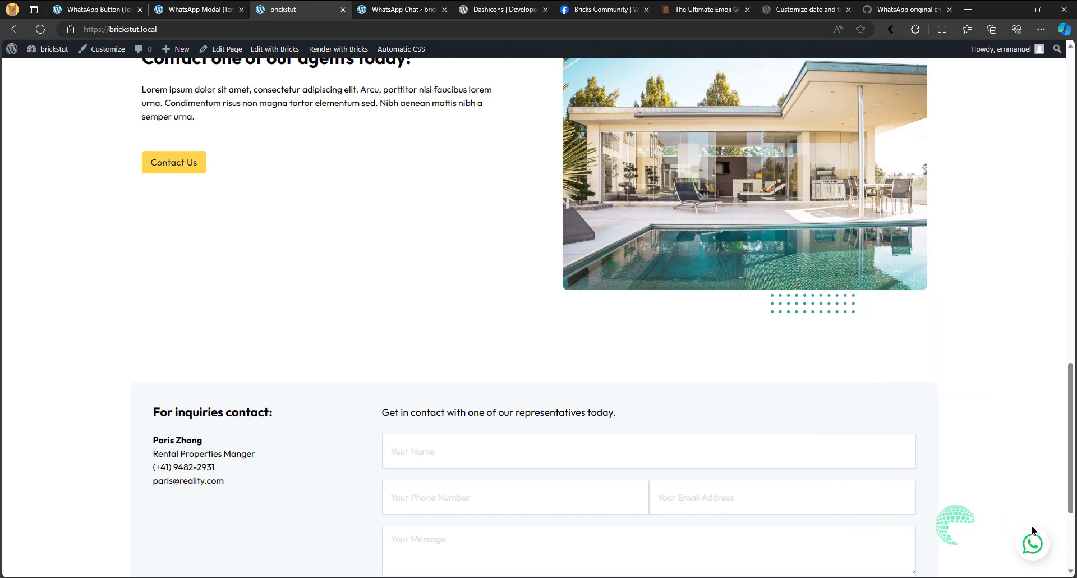
- Switch to the WhatsApp Button template and review the layout settings of the Whatsapp Icon element
click(93, 7)
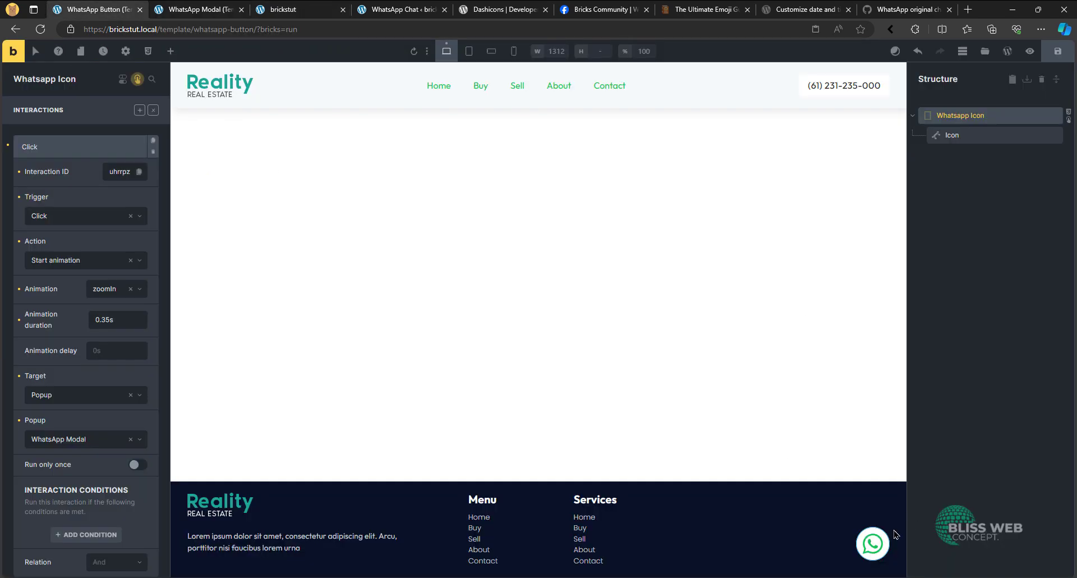
click(153, 110)
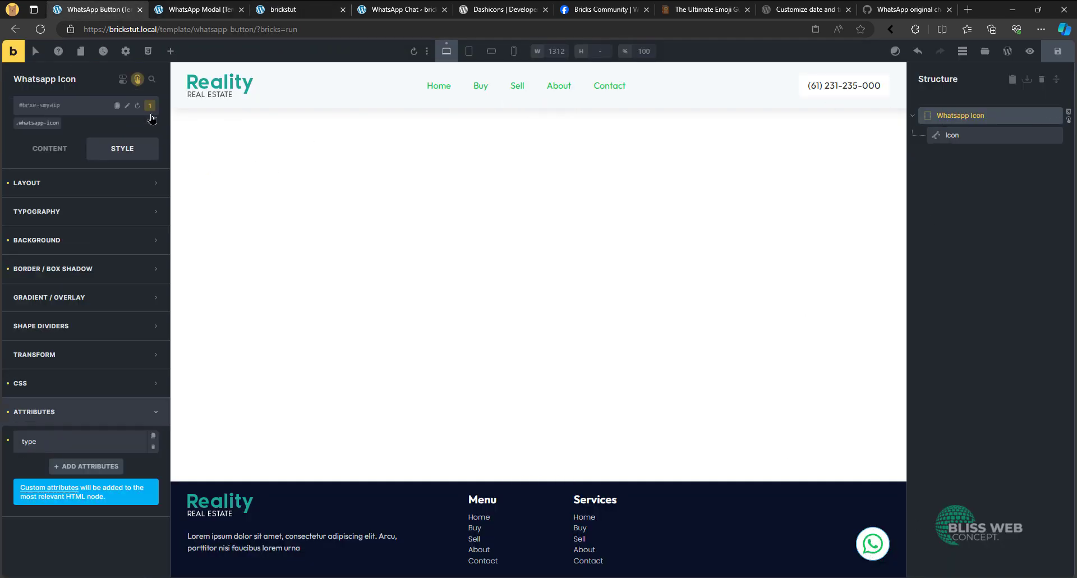
click(93, 180)
scroll(101, 358, down, 5)
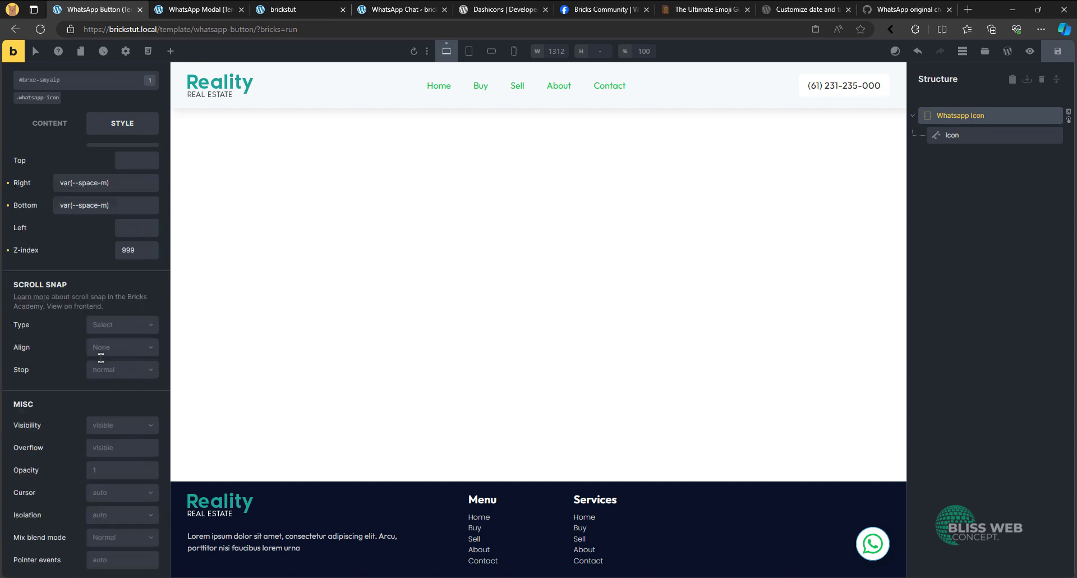
scroll(101, 358, down, 3)
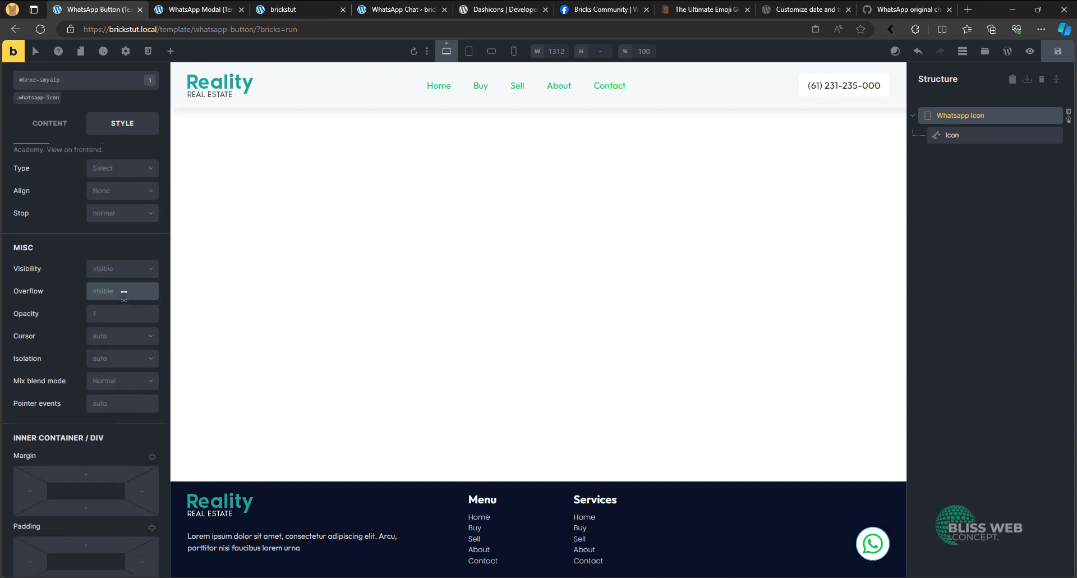
scroll(124, 294, up, 4)
scroll(124, 303, up, 7)
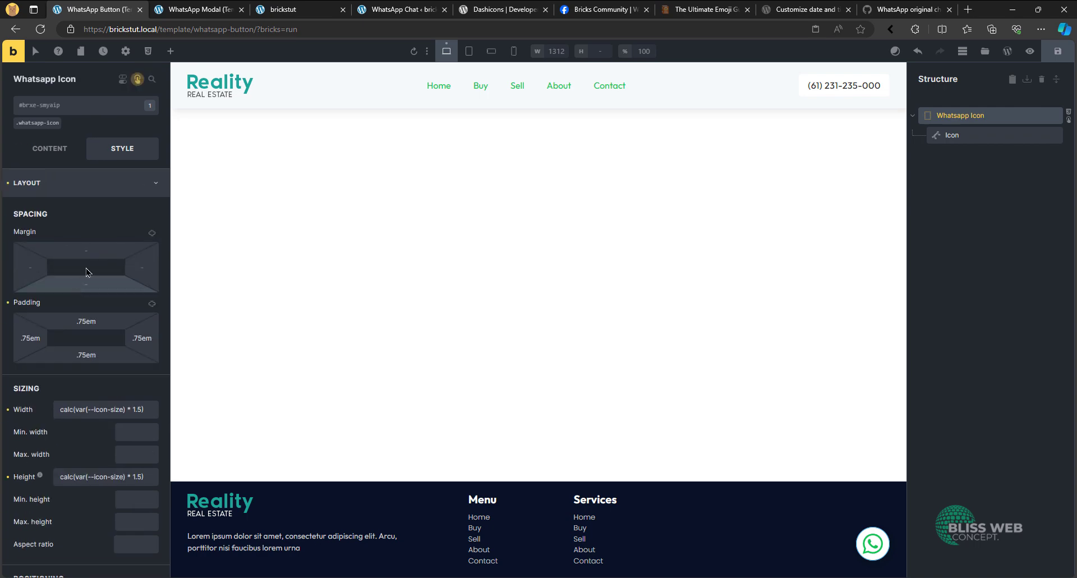
click(115, 188)
- Add a "%root%: after" rule with content: '' to the Whatsapp Icon's custom CSS
click(79, 382)
scroll(118, 404, down, 4)
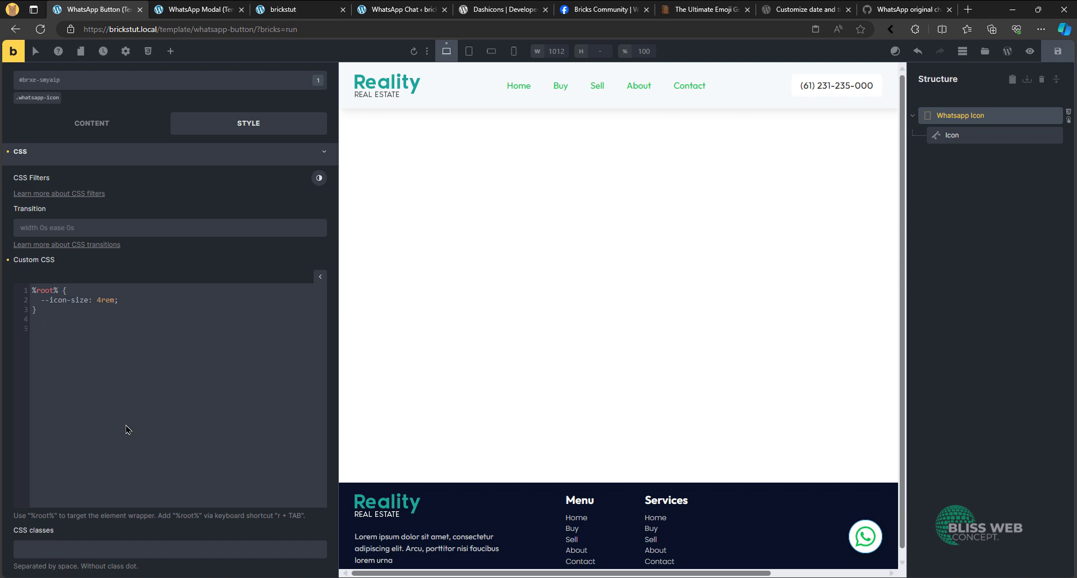
text(r)
key(Tab)
text(: after)
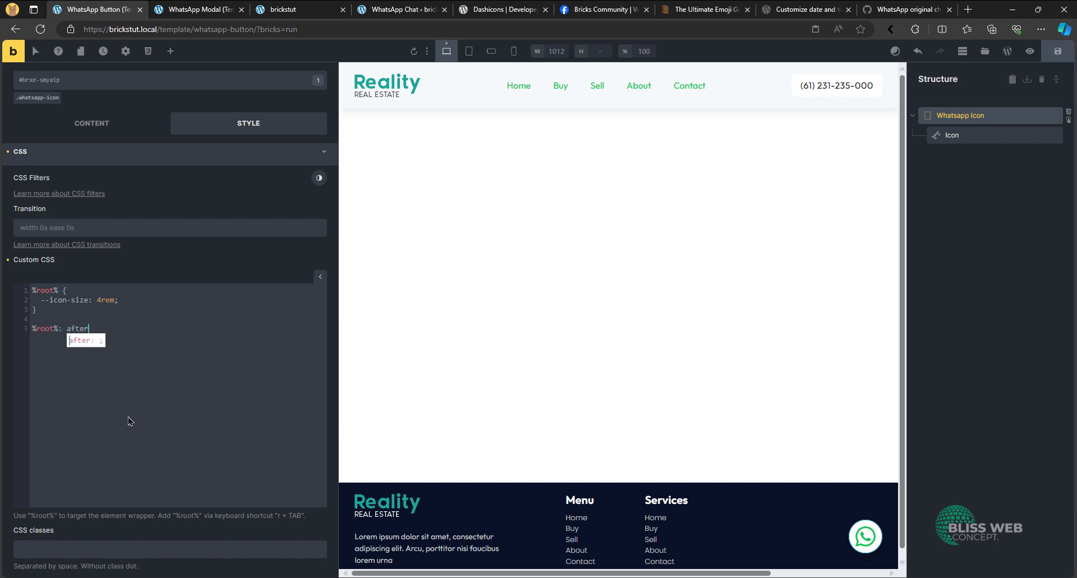
text( {})
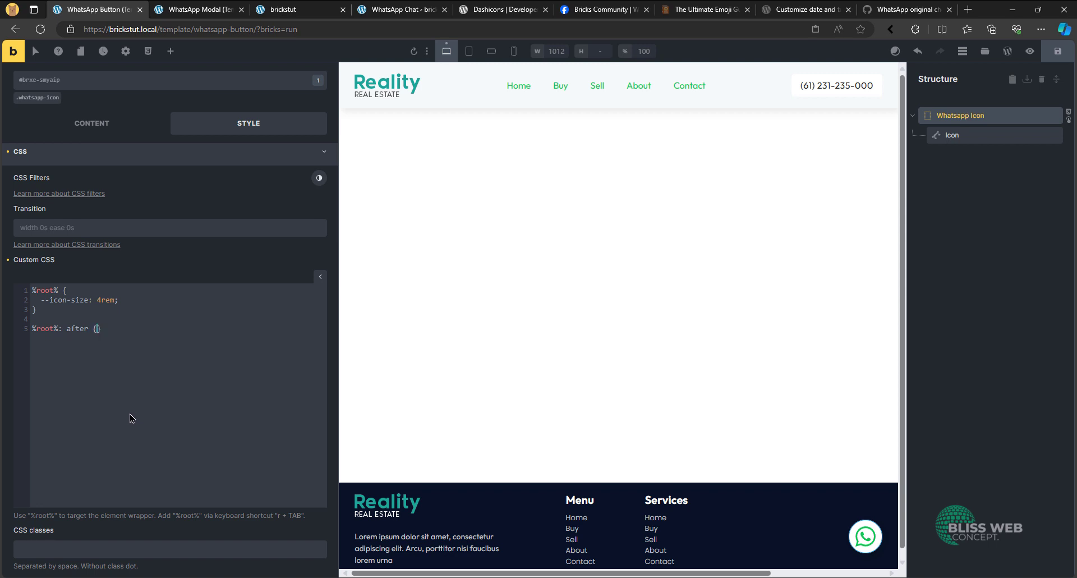
key(Return)
text(content)
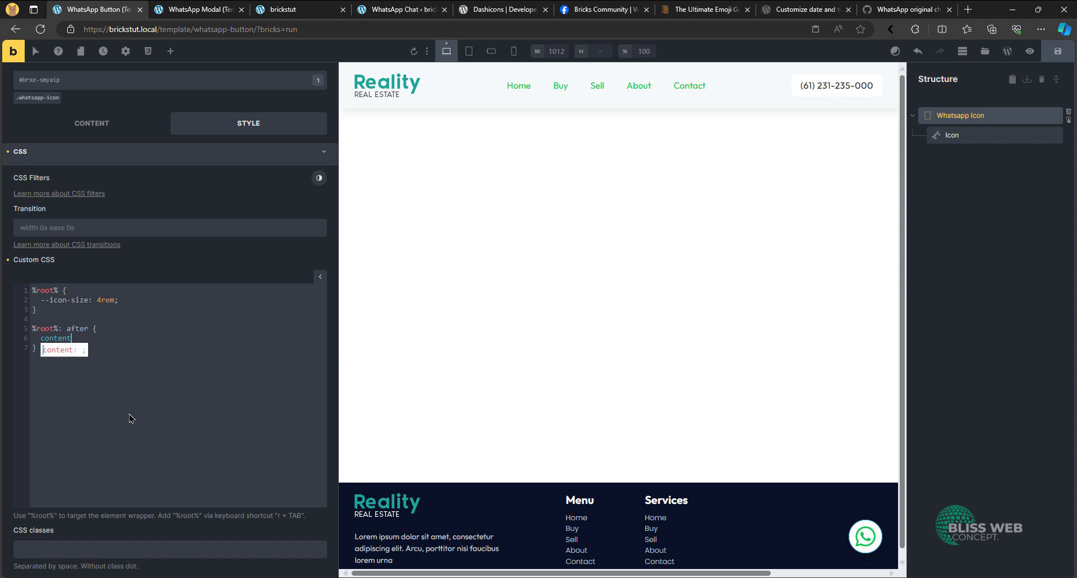
key(Tab)
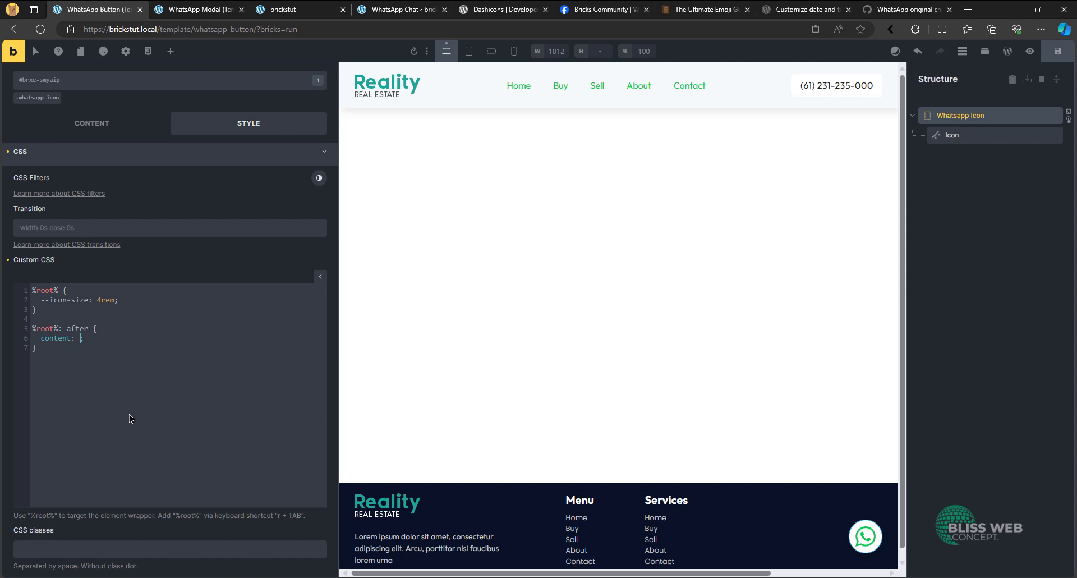
text(';   )
text(width)
- Set the width and height in the "%root%: after" rule to 1.5rem each
key(Tab)
text(1.5 rem)
key(End)
key(Left)
key(Left)
key(Left)
key(Left)
key(BackSpace)
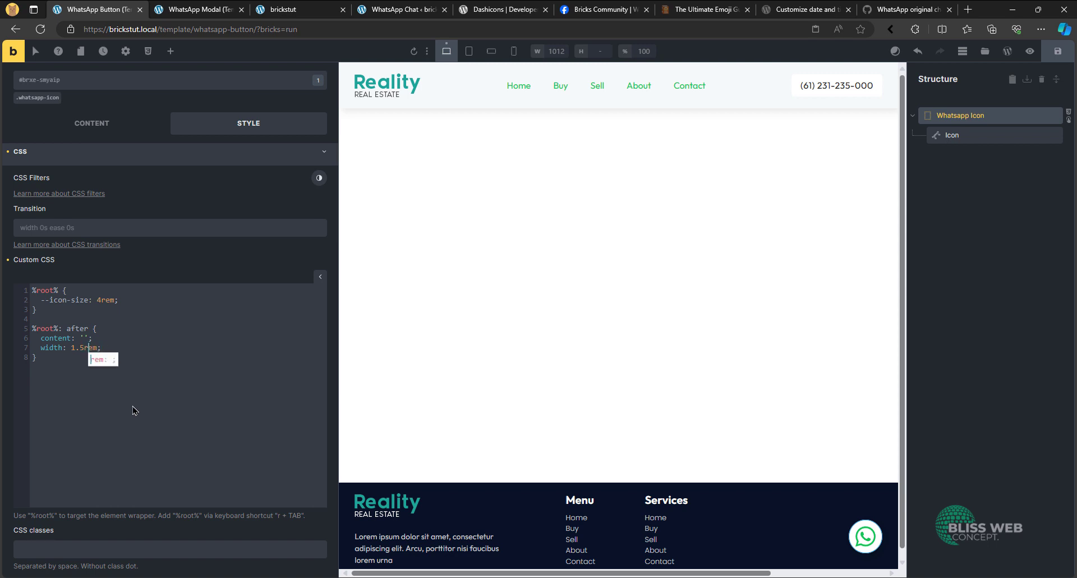
key(End)
key(Return)
text(height)
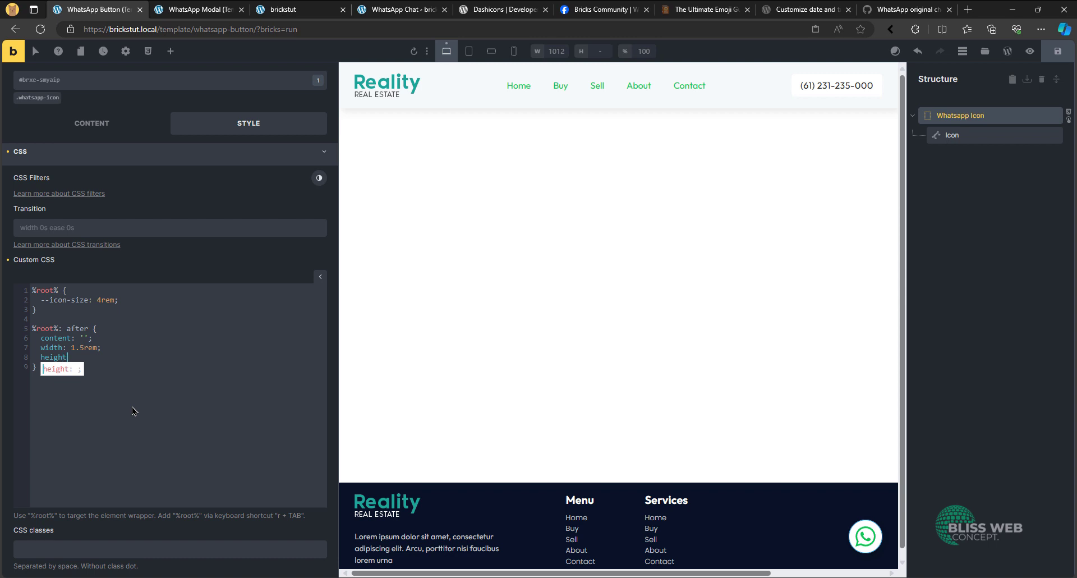
key(Tab)
text(1.5rem)
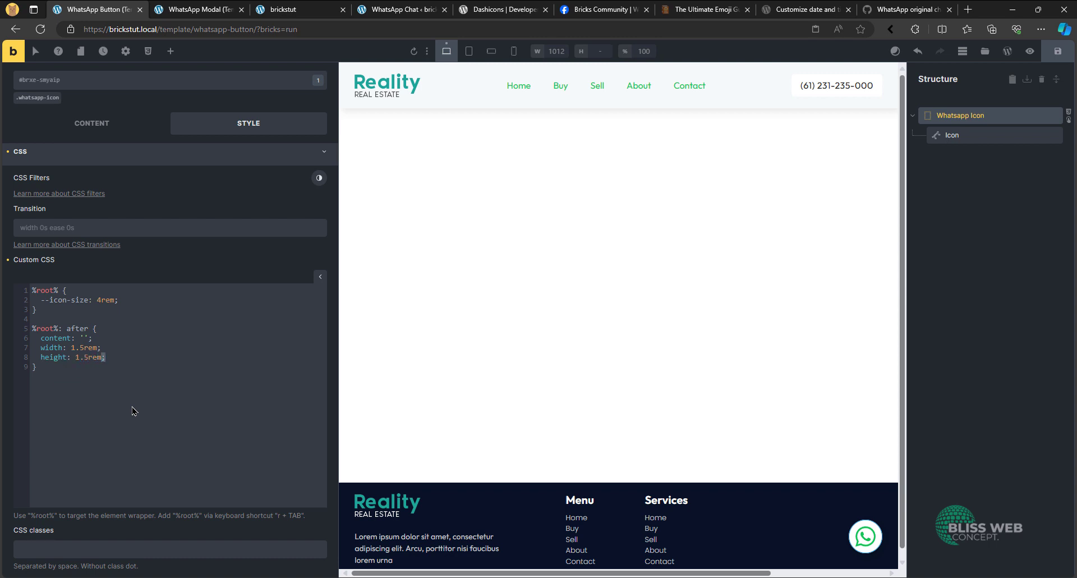
key(Escape)
key(Down)
- Give the "%root%: after" rule a red background
key(Return)
text(background)
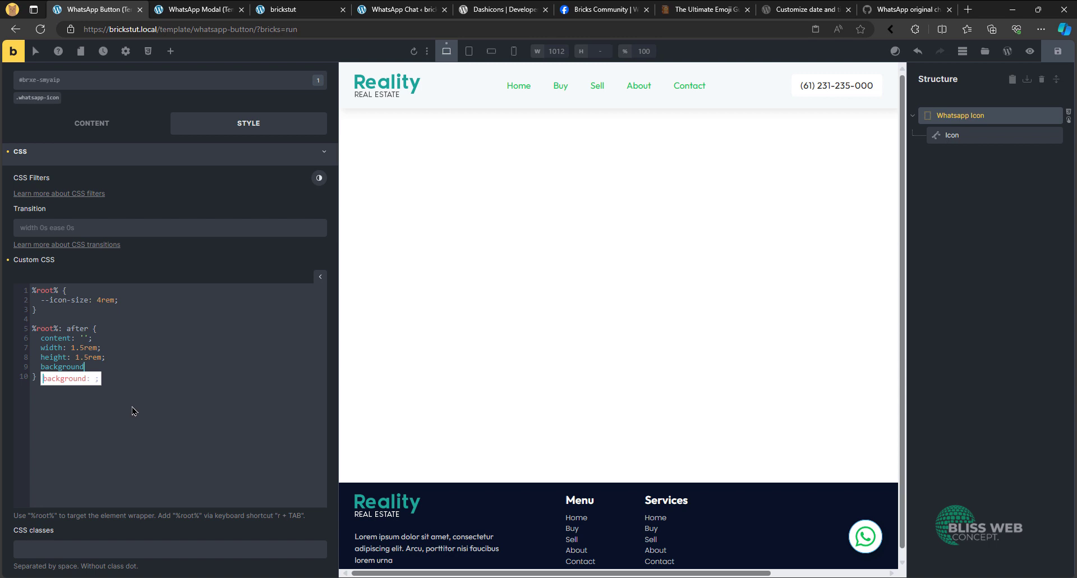
key(Return)
text(re)
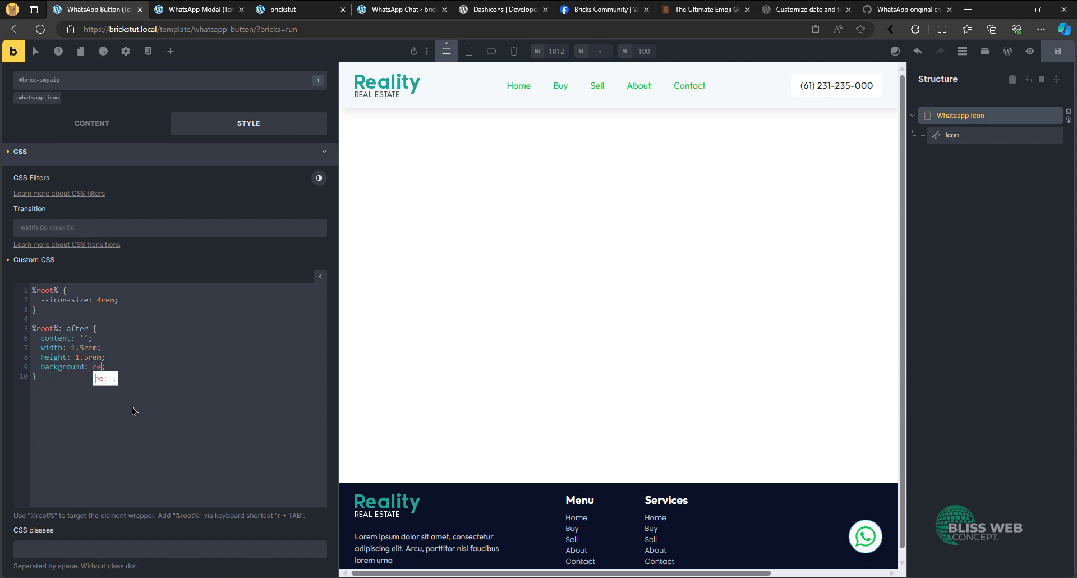
text(d)
key(Right)
key(Right)
- Add top: 0 and right: 0 to the "%root%: after" rule, below the background declaration
click(122, 366)
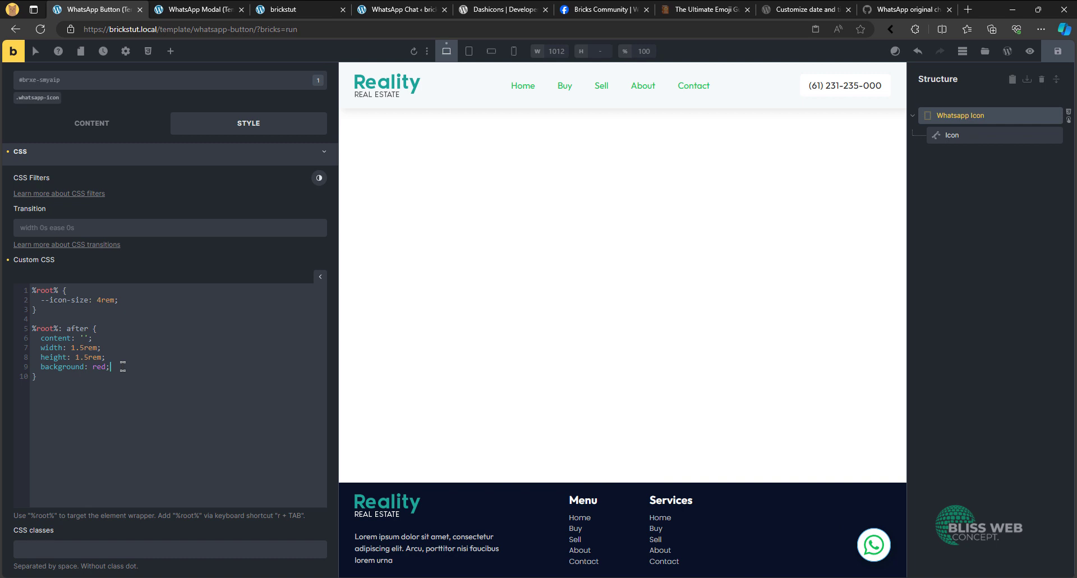
text(top)
key(Return)
text(righ)
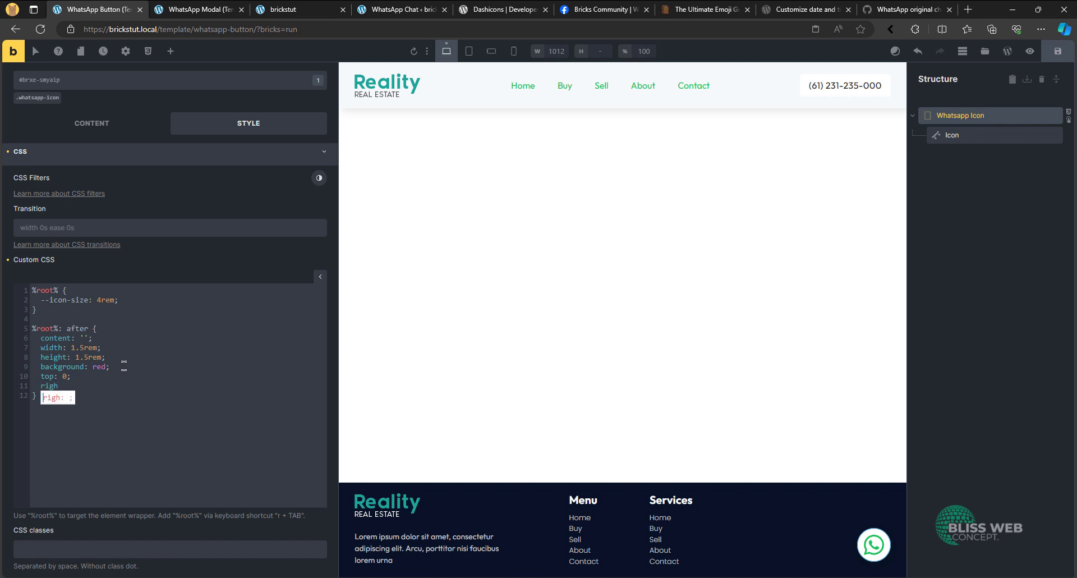
key(Return)
text(0;   )
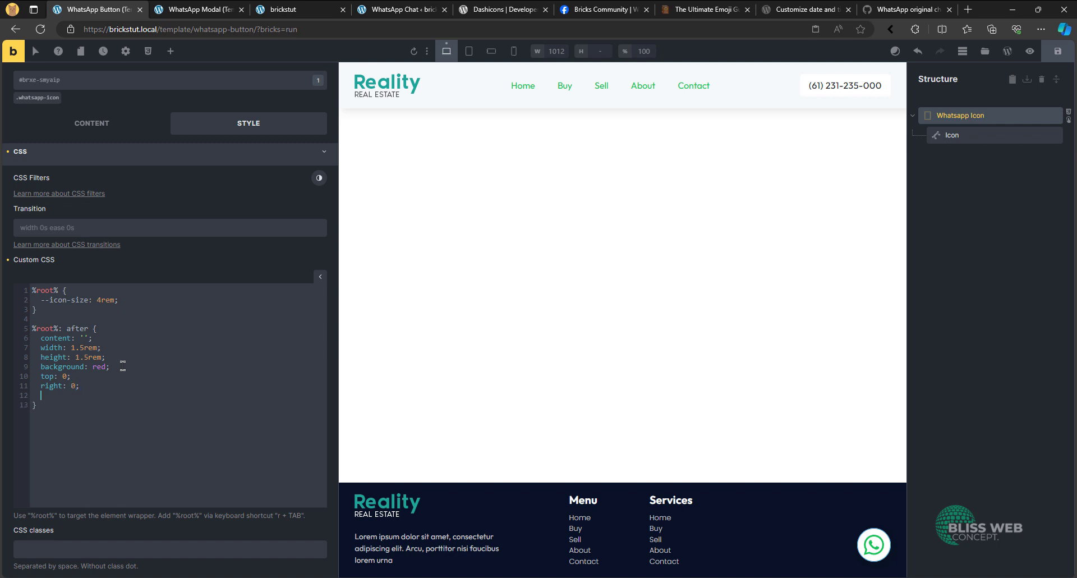
text(pos)
- Add position: absolute to the "%root%: after" rule
key(Return)
text(absolute;)
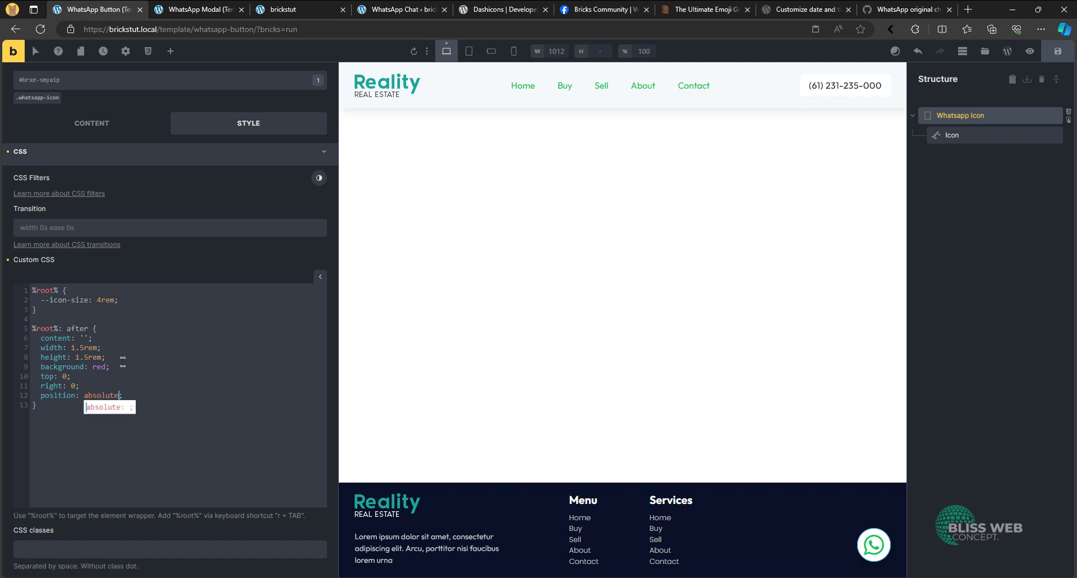
key(Right)
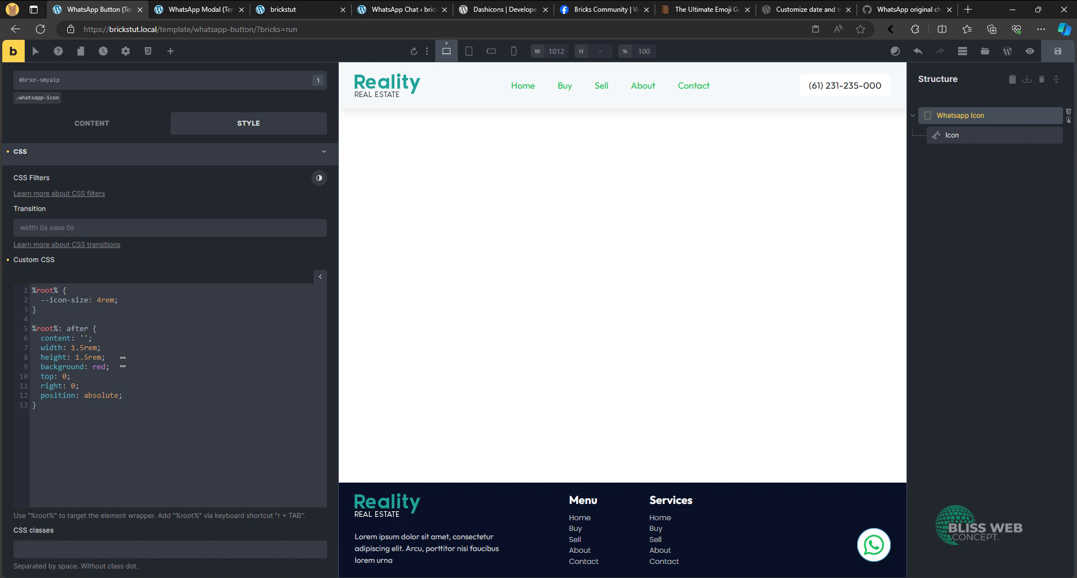
- Save the template and remove the space after the colon in the "%root%: after" selector so it reads "%root%:after"
key(ctrl+s)
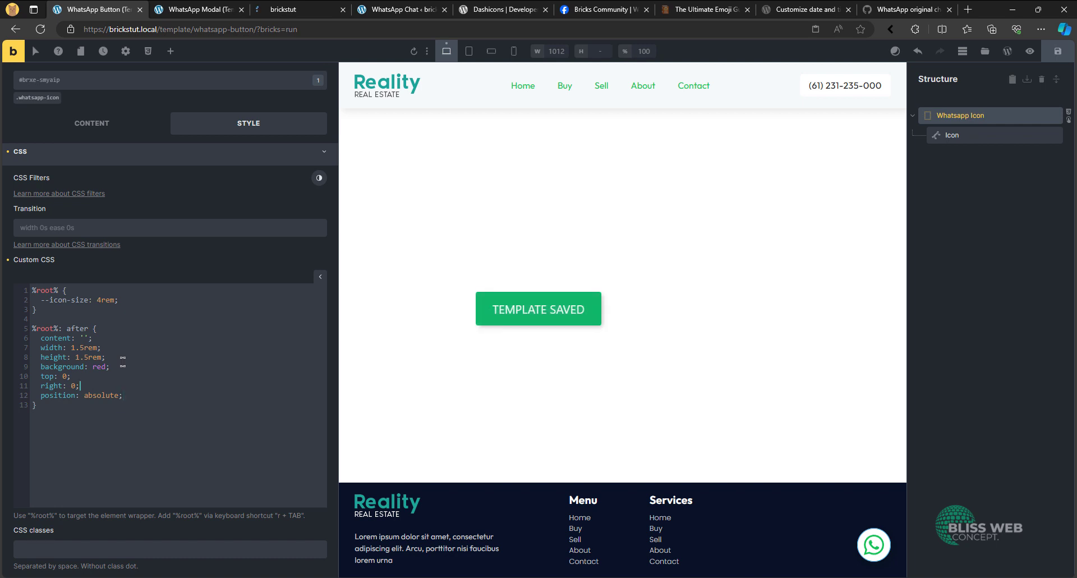
click(84, 337)
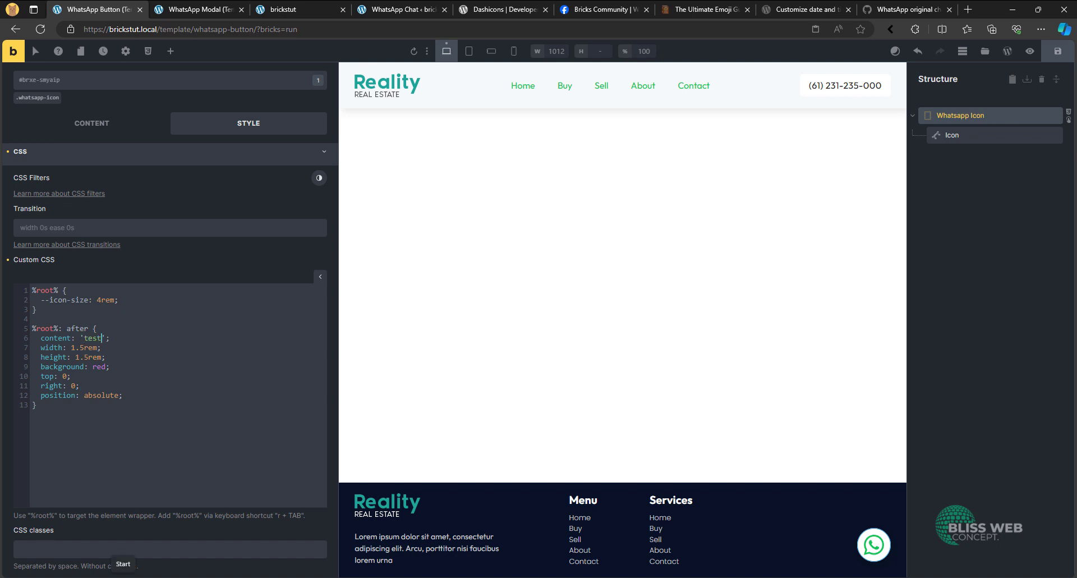
key(BackSpace)
key(ctrl+s)
click(64, 329)
- Add border-radius: 50vw to the "%root%:after" rule, below the position declaration
click(153, 395)
key(Return)
text(border)
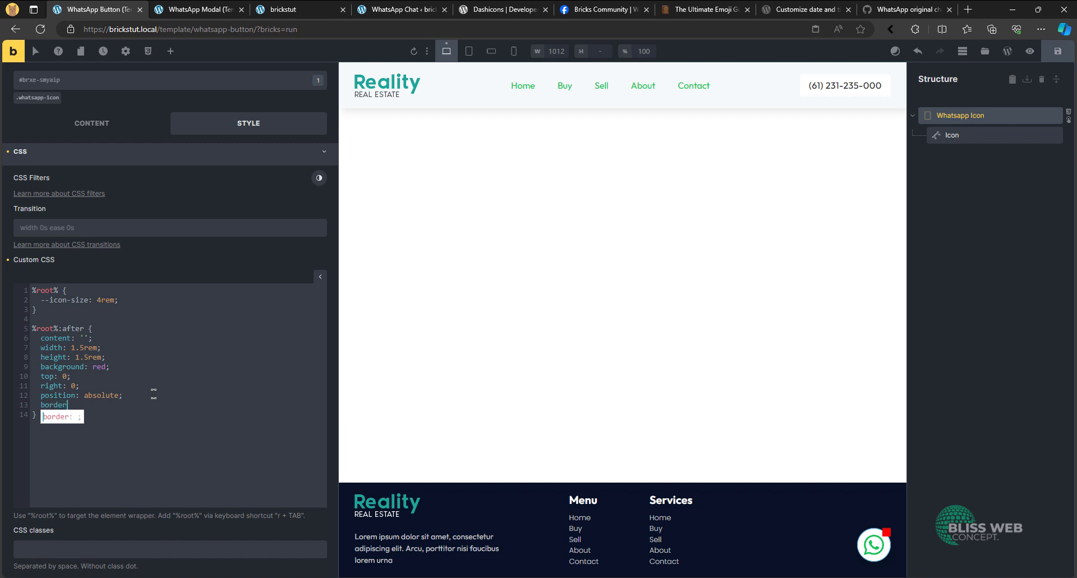
text(-radius: 50vw;)
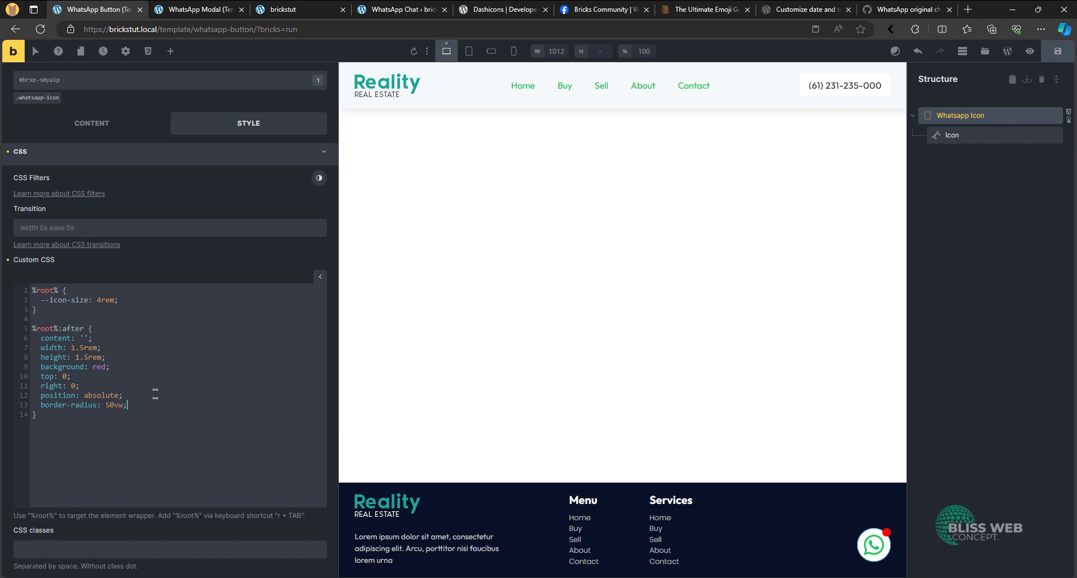
- Add animation: pulse 1s infinite to the "%root%:after" rule, below the border-radius declaration
double_click(96, 364)
scroll(101, 364, down, 2)
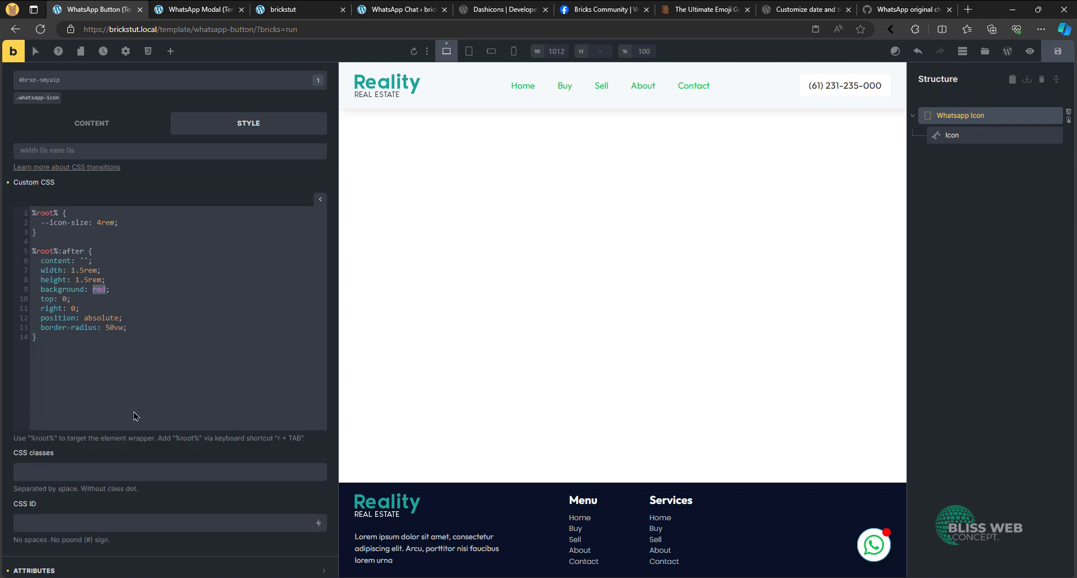
click(148, 328)
key(Return)
text(animation: ;pulse)
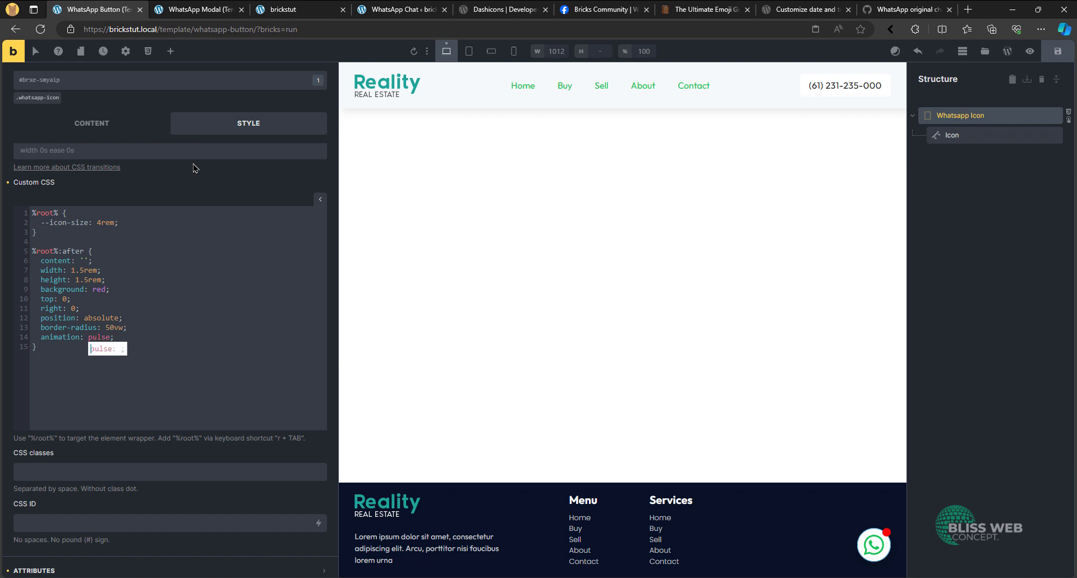
text( 1s)
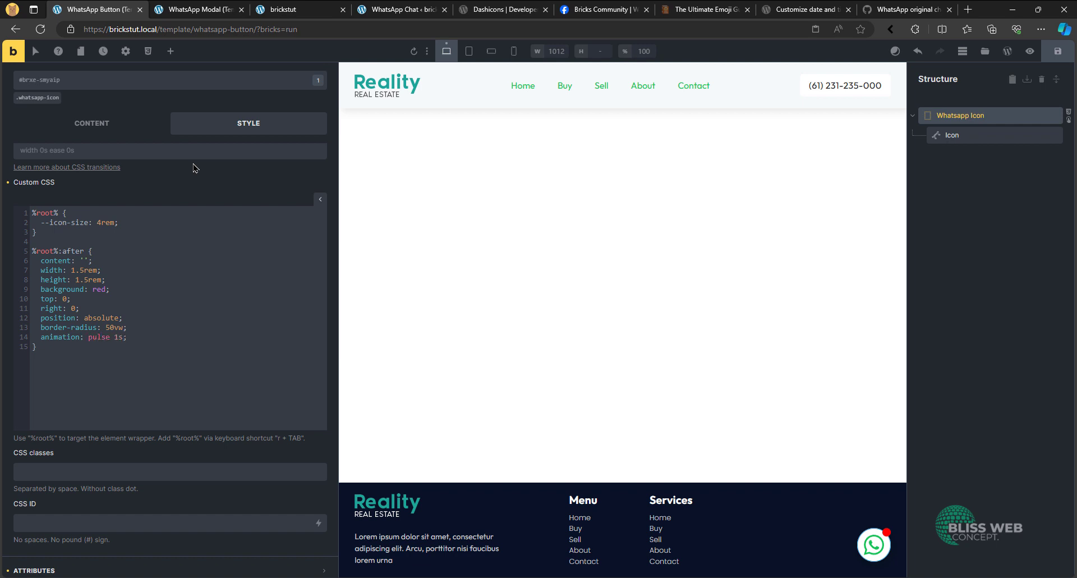
text( infi)
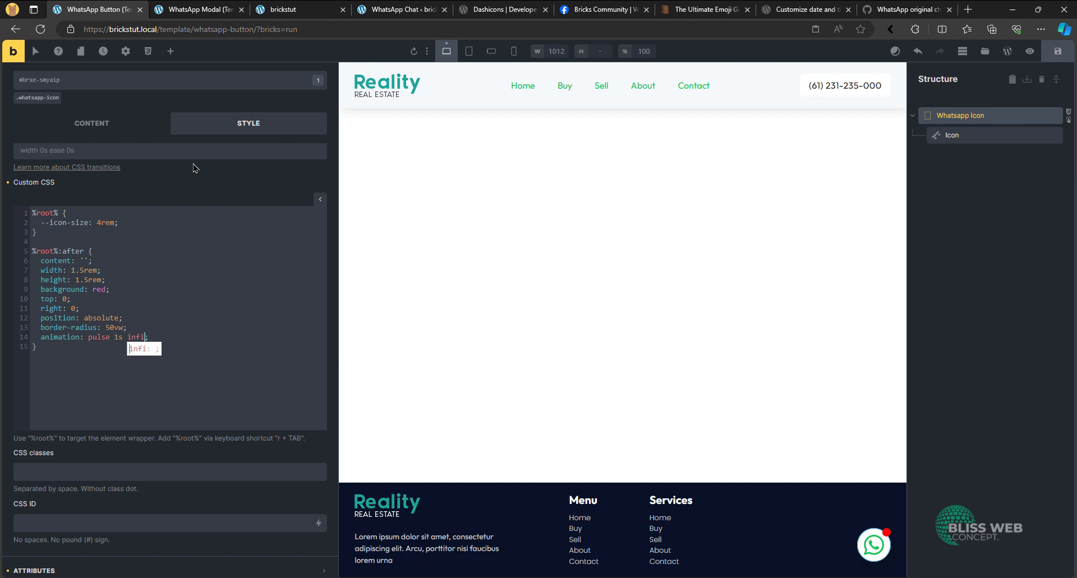
text(nite)
key(Escape)
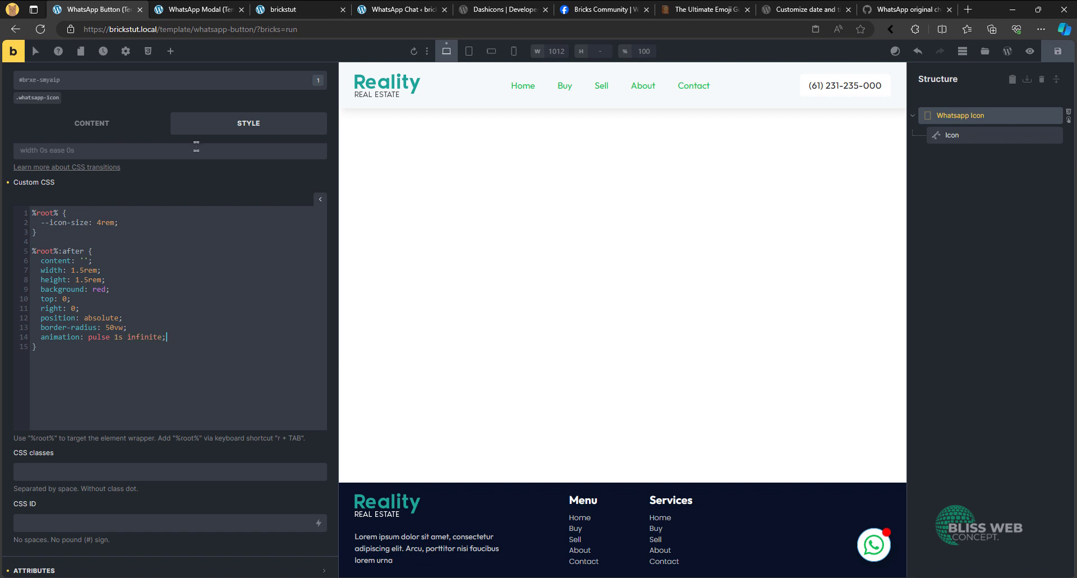
key(Return)
key(Return)
key(Return)
key(BackSpace)
key(BackSpace)
key(BackSpace)
key(Return)
key(Return)
text(@)
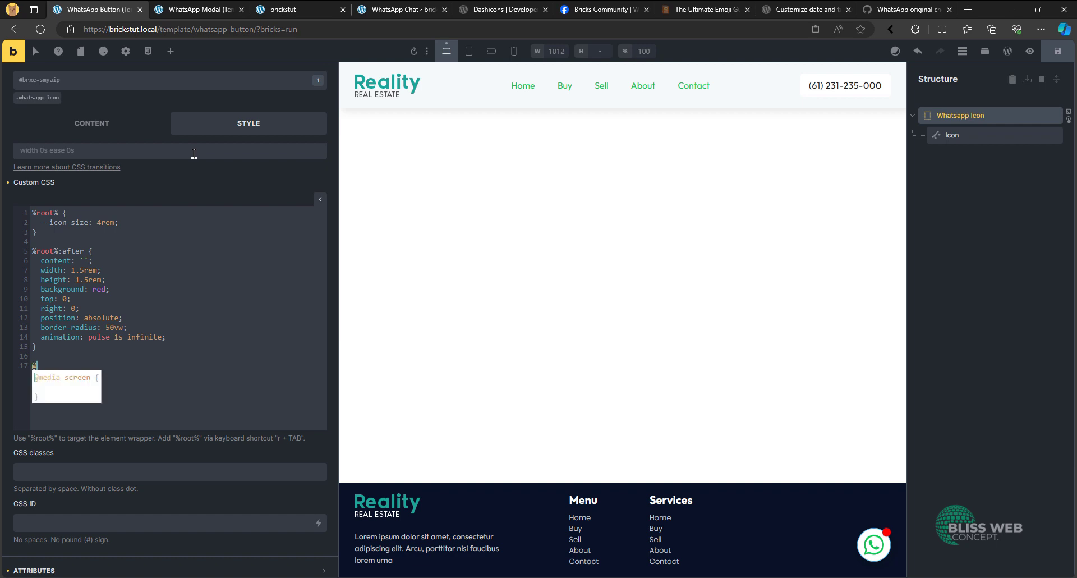
text(keyfra)
key(Return)
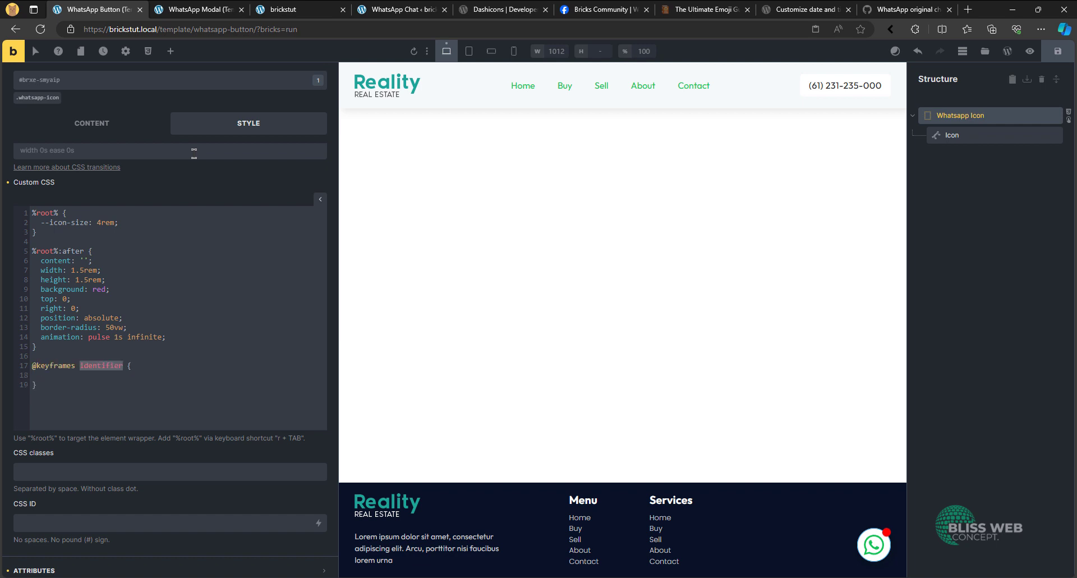
text(pulse)
- Create a 0% keyframe block inside the pulse keyframes rule
text(0%)
text({)
key(Return)
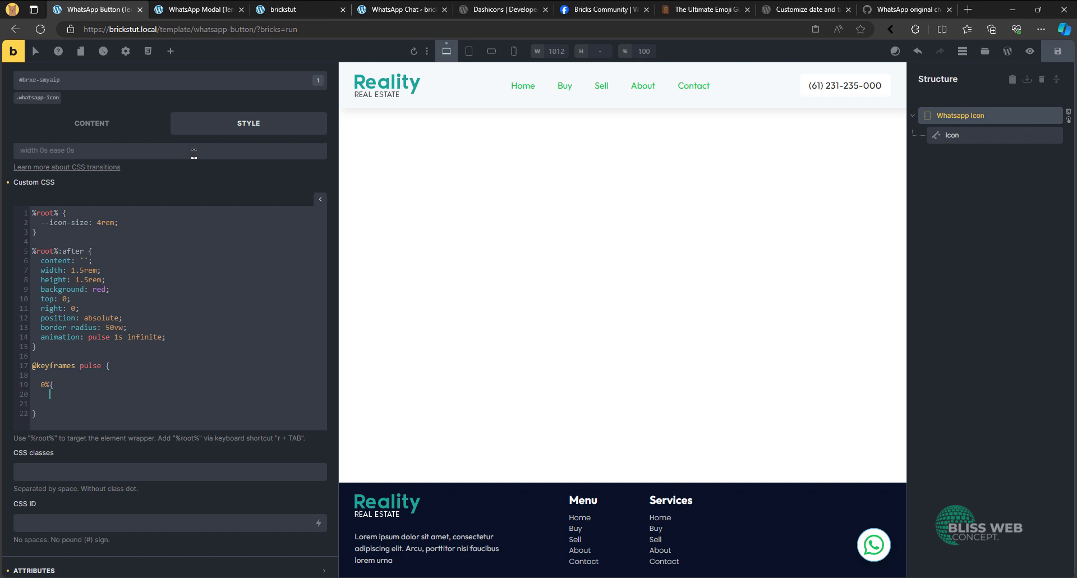
text(})
key(Return)
- Begin a box-shadow declaration in the 0% keyframe with the lengths 0 0 0 0px
text(bo)
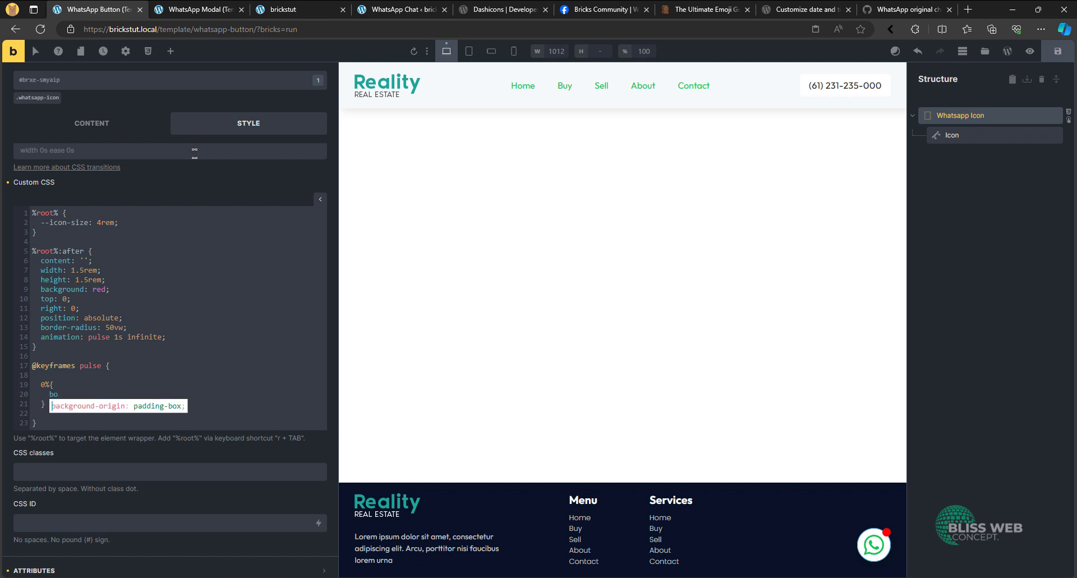
text(x-shado)
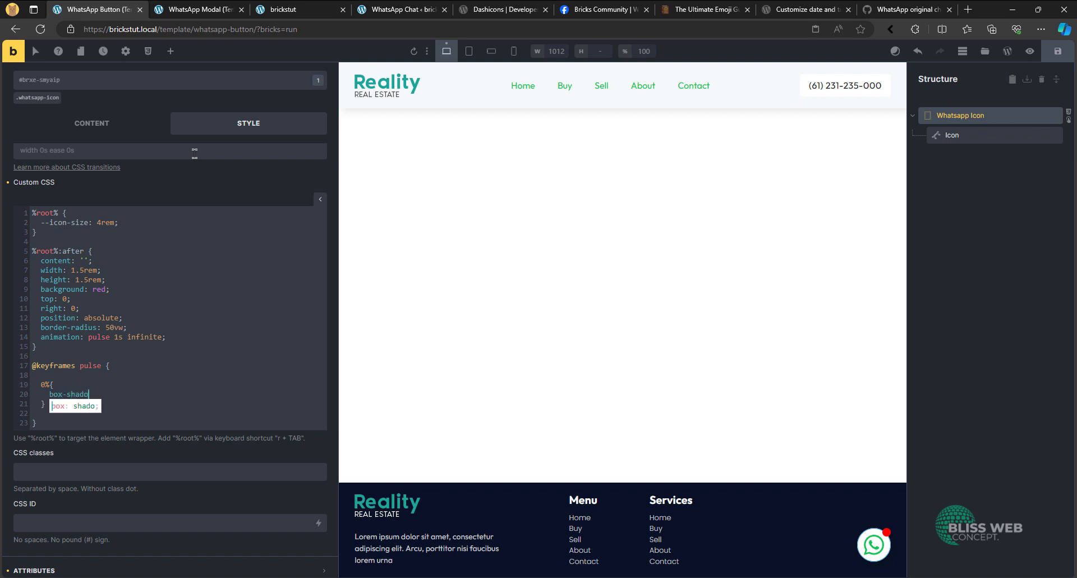
text(w: 0)
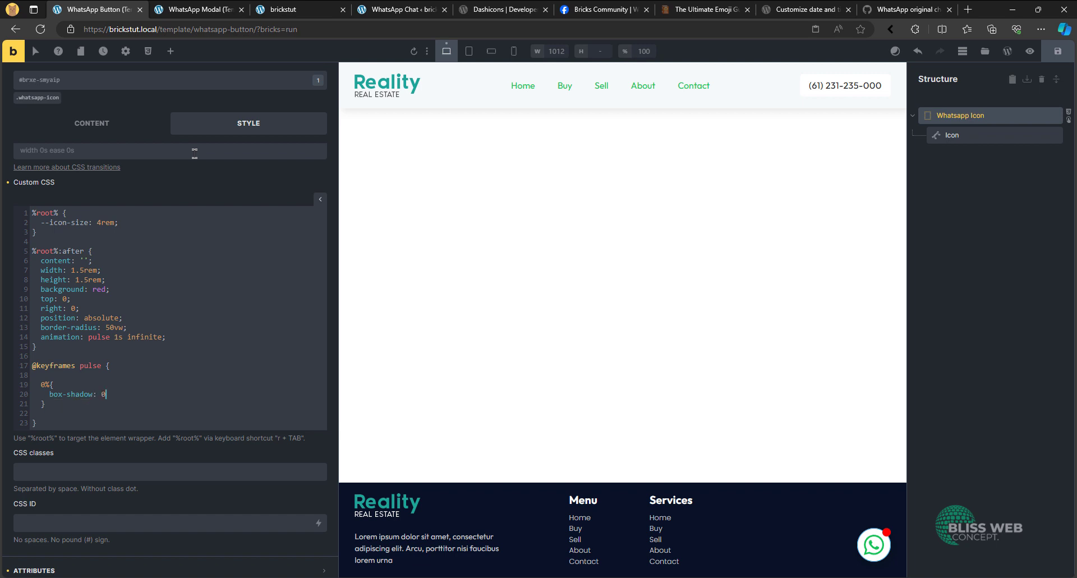
text( 0 0 0px)
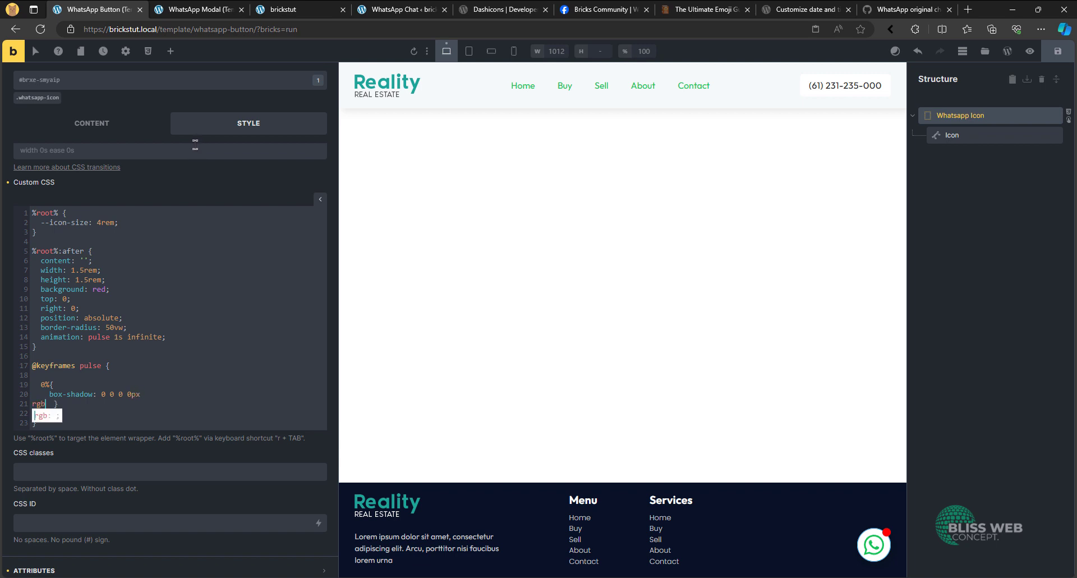
key(BackSpace)
text(red)
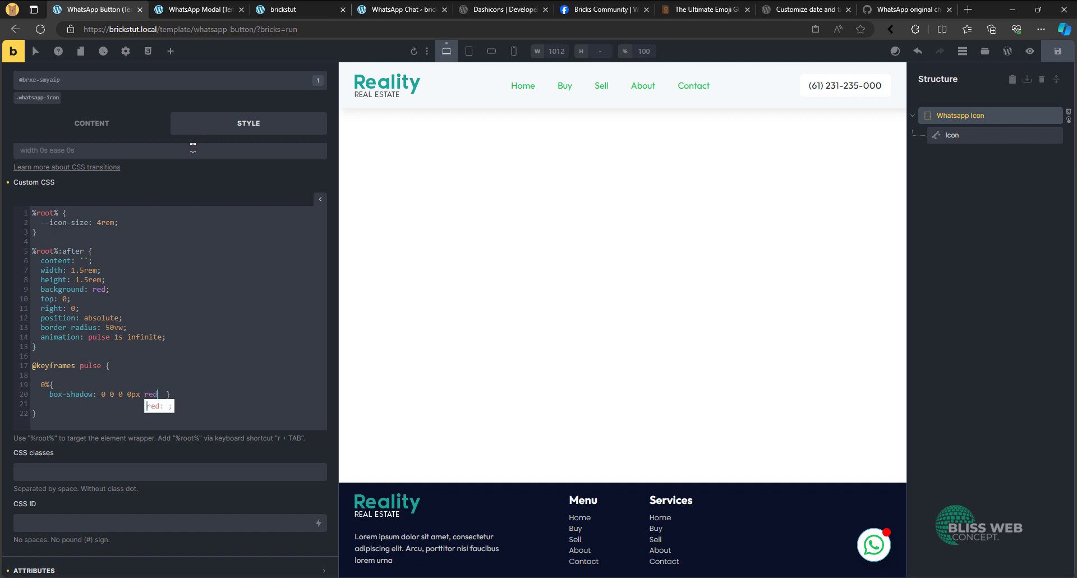
text(l,pk;o)
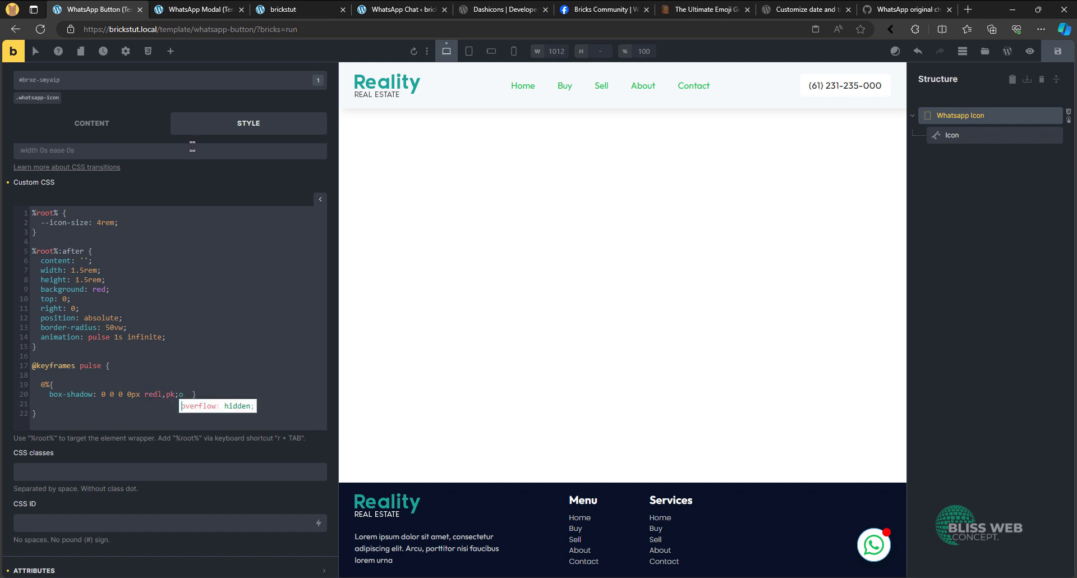
key(BackSpace)
key(BackSpace)
key(BackSpace)
key(BackSpace)
key(BackSpace)
key(BackSpace)
key(BackSpace)
key(BackSpace)
key(BackSpace)
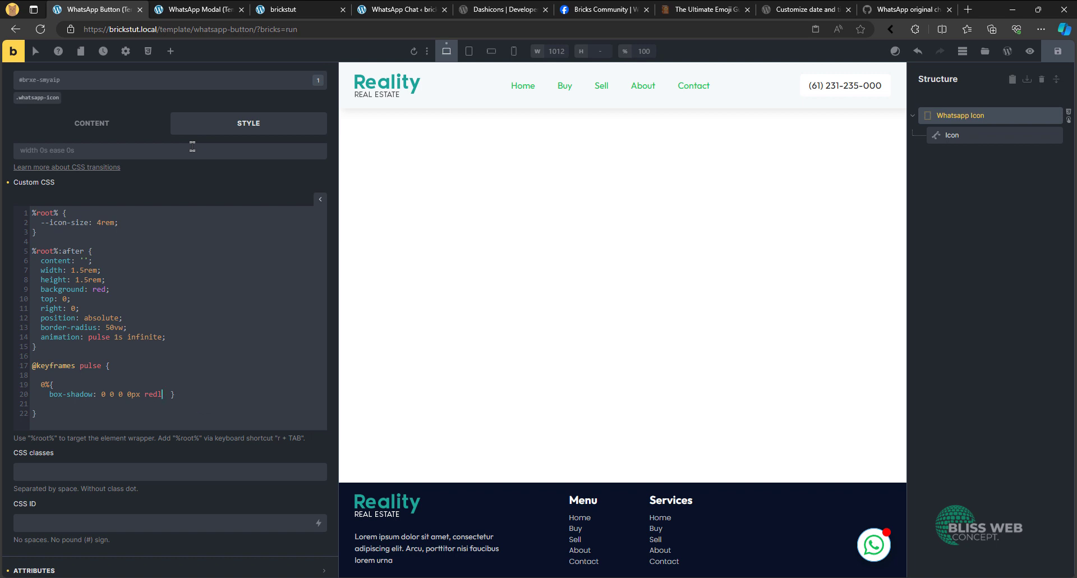
text(rgba)
key(BackSpace)
key(BackSpace)
key(BackSpace)
key(BackSpace)
- Give the 0% keyframe's box-shadow the colour rgba(255, 0, 0, 0.2) and put the closing brace on its own line
text(rgba)
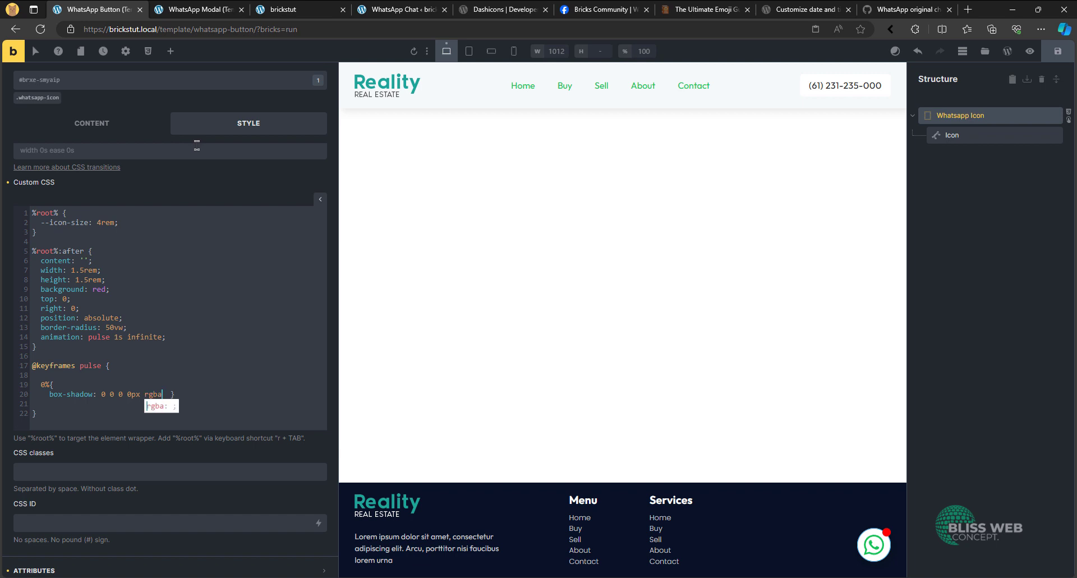
text(())
text(255)
text(, 0)
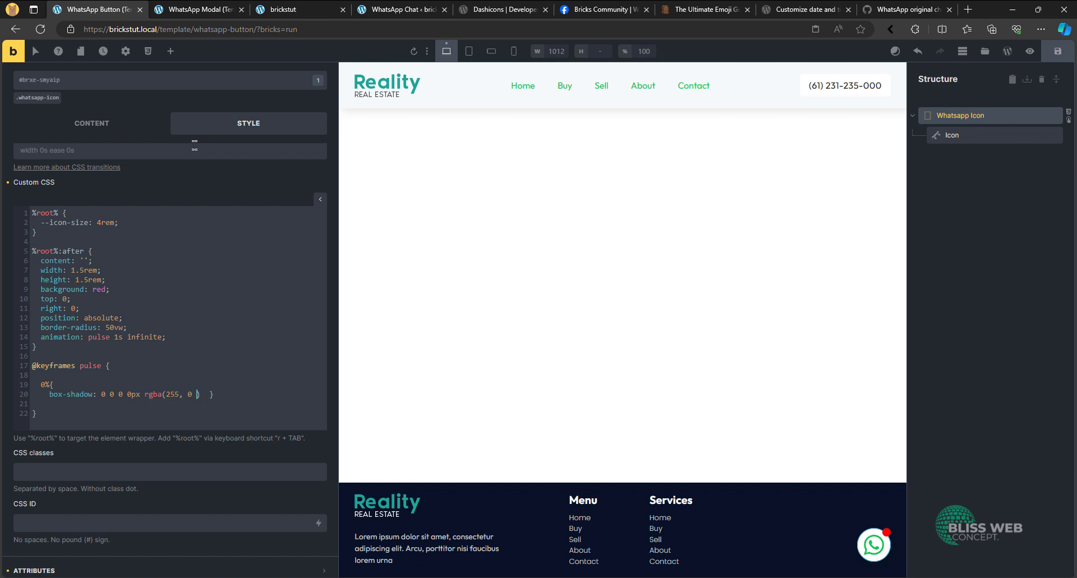
key(BackSpace)
text(, 0, 0.2)
key(Return)
- Create an empty 100% keyframe block below the 0% block in the pulse keyframes rule
click(109, 404)
key(Return)
text(1)
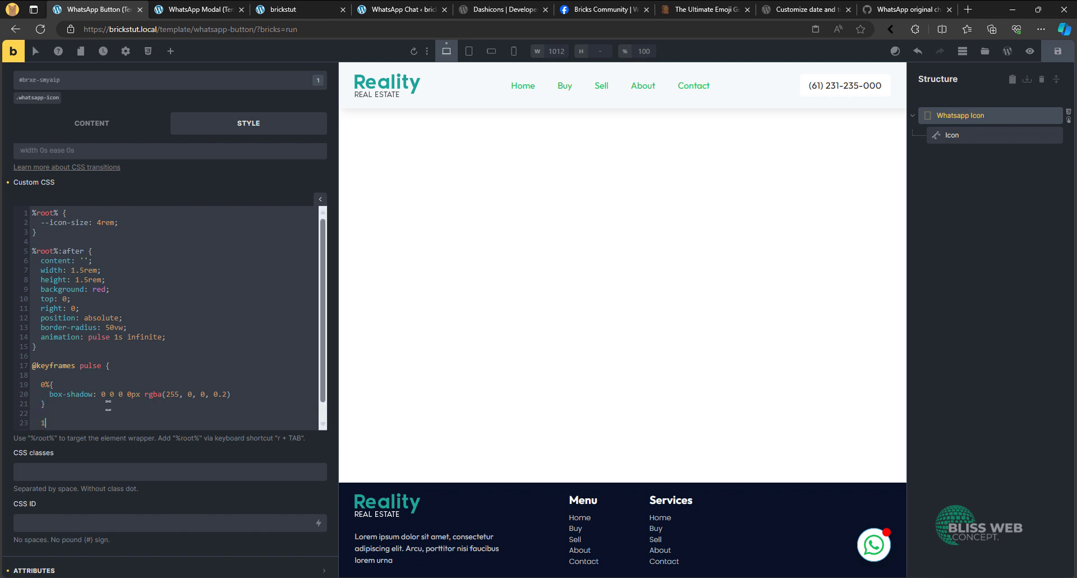
text(00%{)
key(Return)
key(Return)
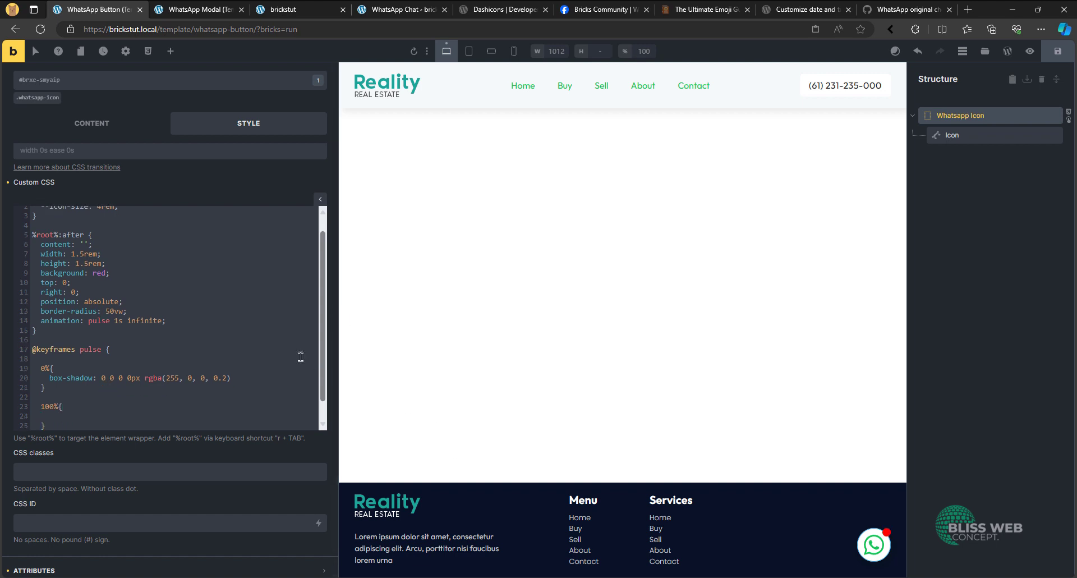
- Copy the box-shadow declaration from the 0% keyframe into the 100% keyframe
drag(232, 378, 49, 377)
key(ctrl+c)
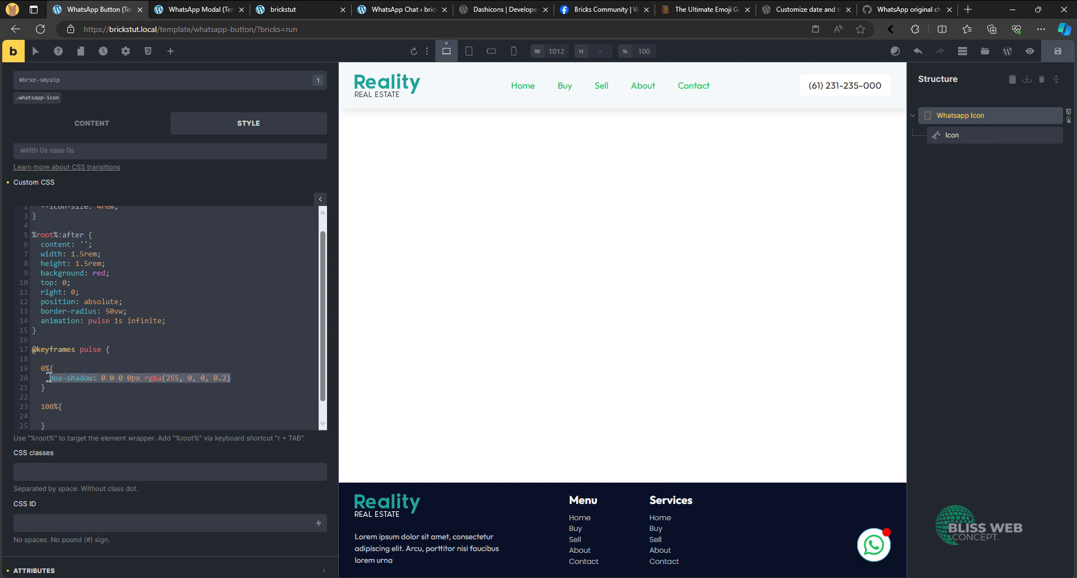
click(87, 416)
key(ctrl+v)
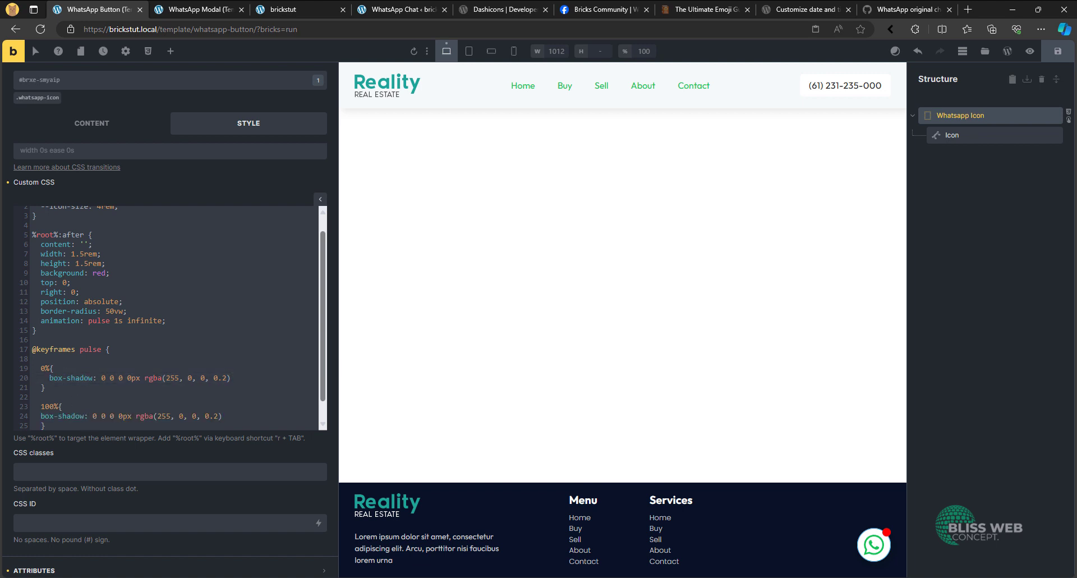
scroll(195, 368, down, 1)
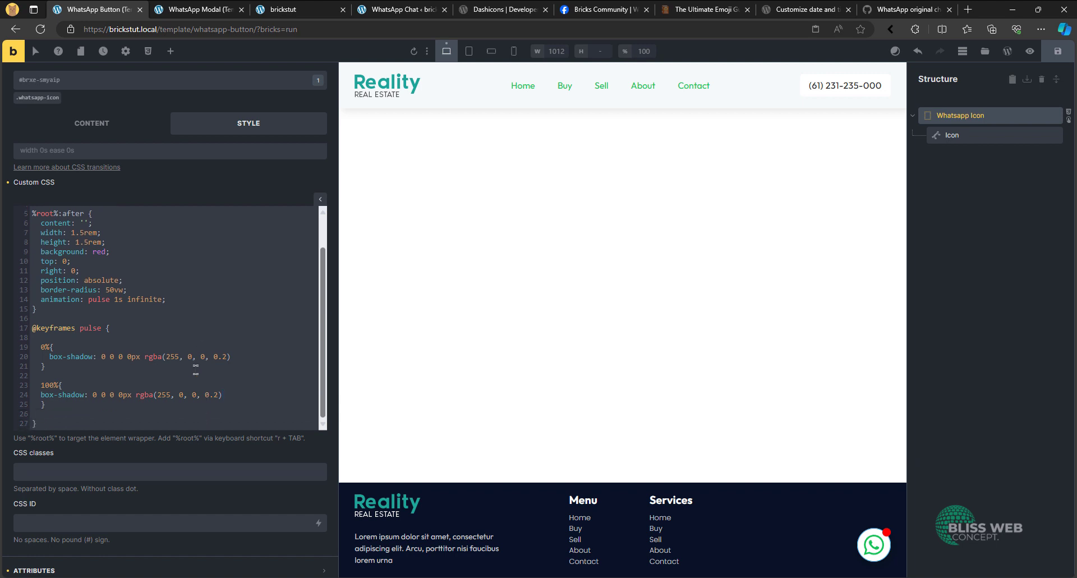
- Set the 100% keyframe's box-shadow alpha to 0 and its spread to 20px, and save the template
click(216, 393)
key(BackSpace)
key(BackSpace)
click(120, 394)
text(1)
key(BackSpace)
text(2)
key(ctrl+s)
- Check the badge animation on the live brickstut page, opening and closing the WhatsApp chat modal from its button
click(310, 7)
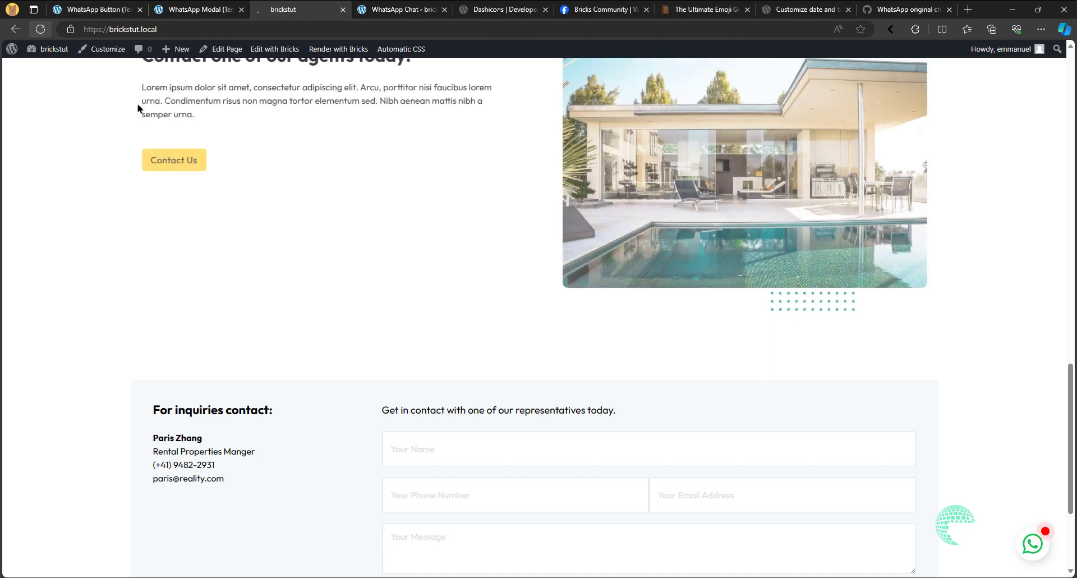
click(1043, 536)
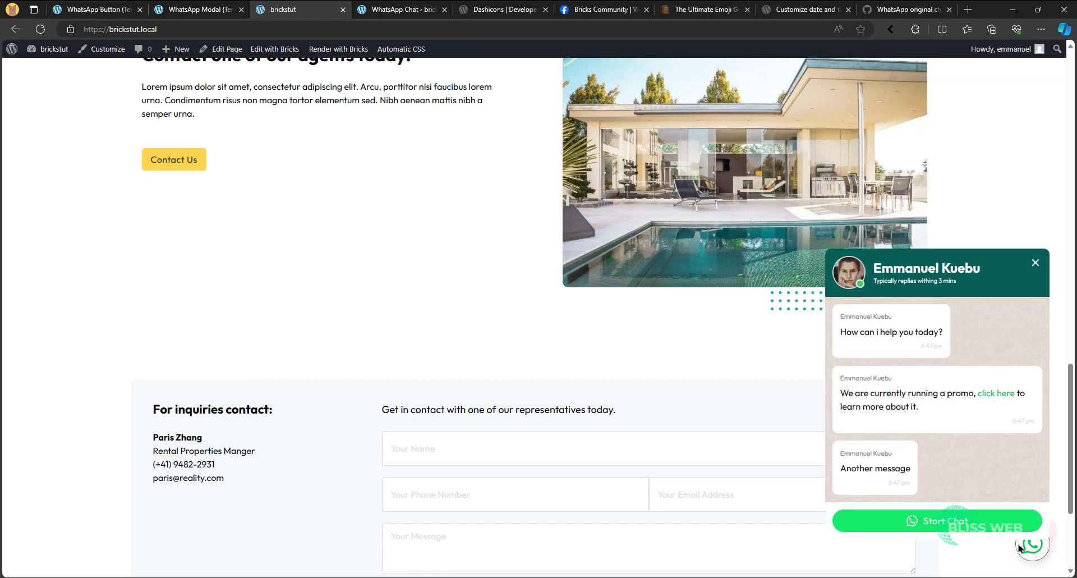
click(1035, 263)
click(1036, 264)
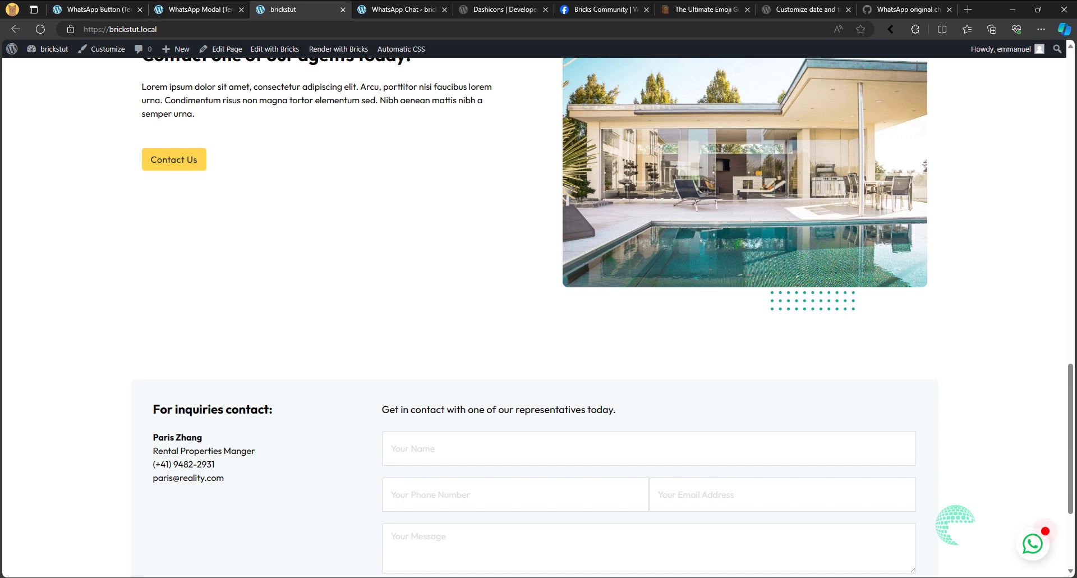
- Return to the WhatsApp Button template and set the content of the "%root%:after" rule to '3'
click(63, 8)
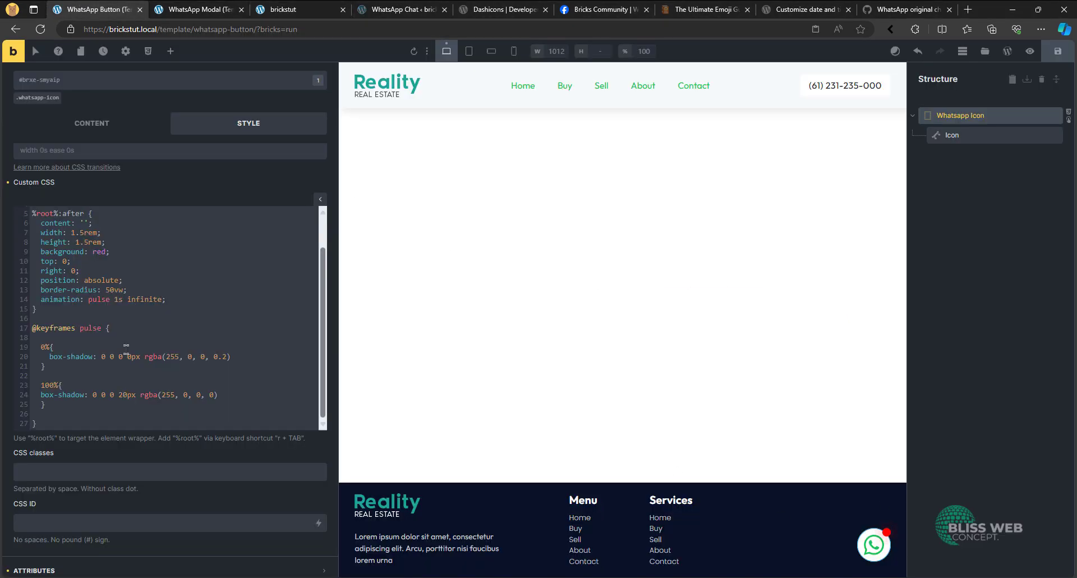
scroll(103, 264, up, 2)
click(84, 260)
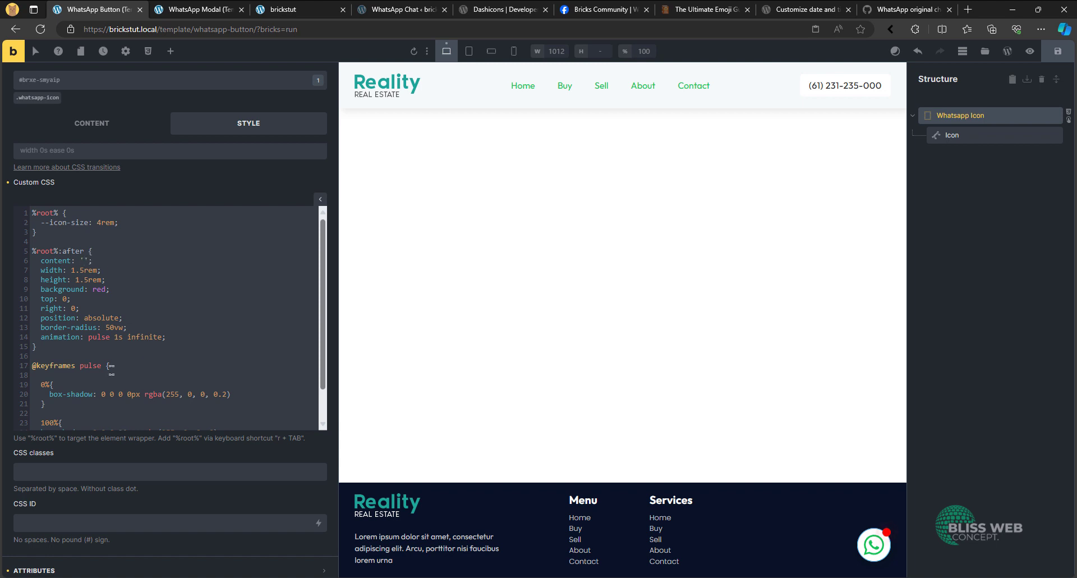
text(test)
key(BackSpace)
key(BackSpace)
key(BackSpace)
key(BackSpace)
text(3)
- Add line-height: 1 to the "%root%:after" rule, directly below the content declaration
key(Return)
text(fon)
key(BackSpace)
key(BackSpace)
key(BackSpace)
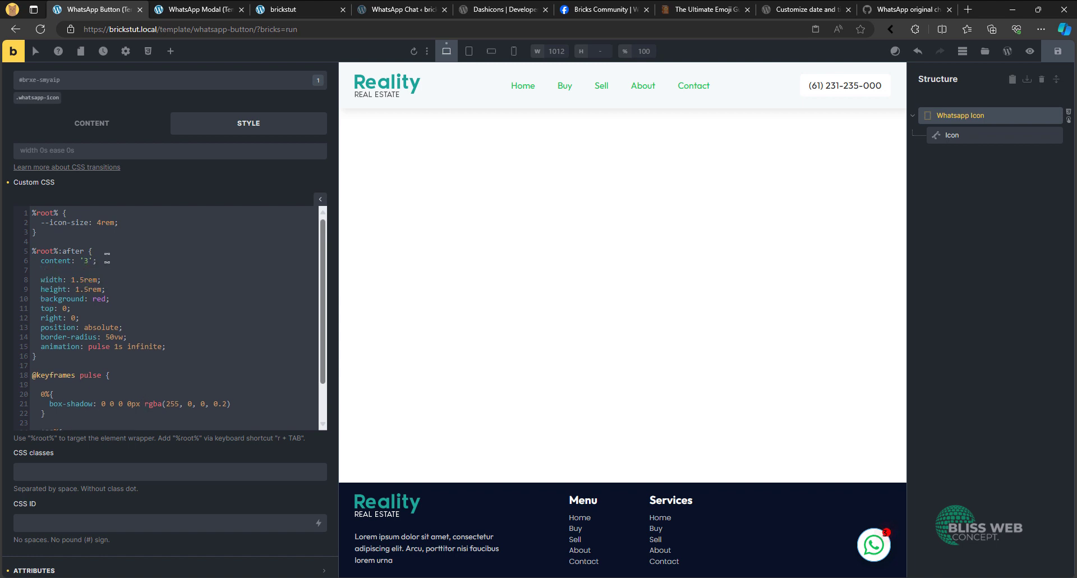
text(line)
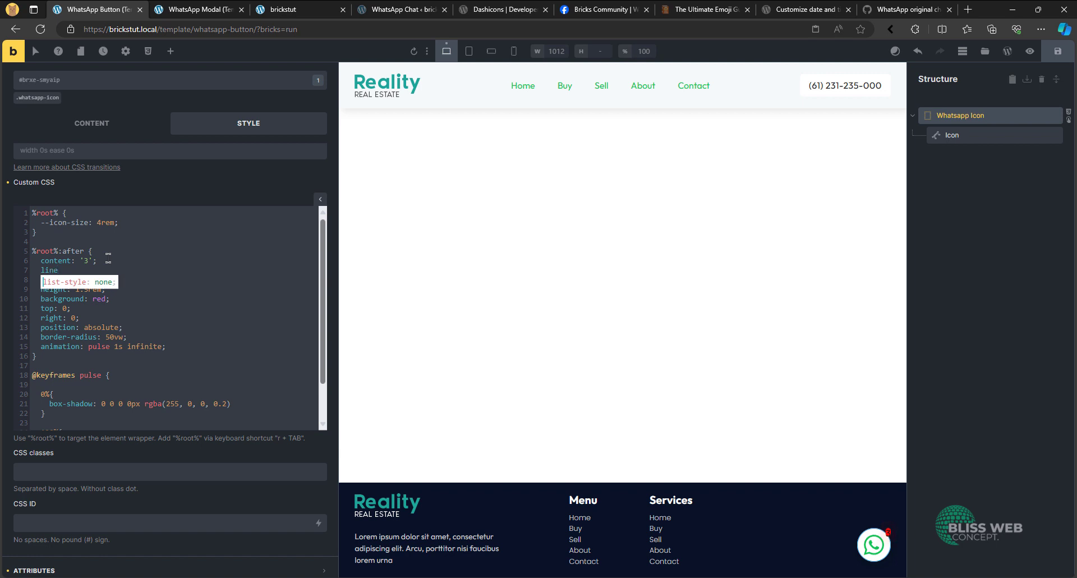
text(-height: 1;)
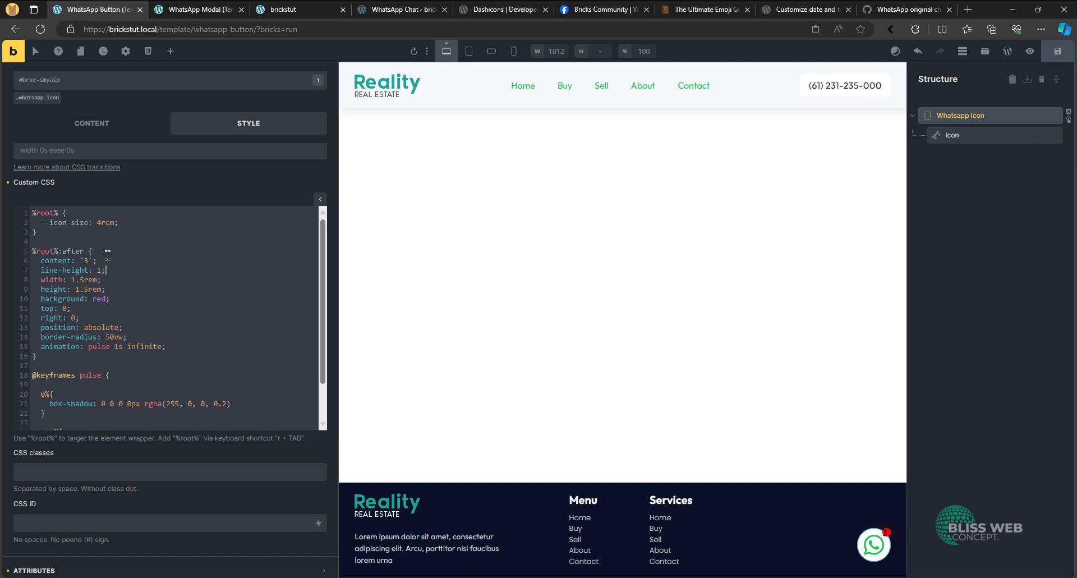
- Add font-size: var(--text-s) to the "%root%:after" rule, directly below the line-height declaration
key(Return)
text(font-siz)
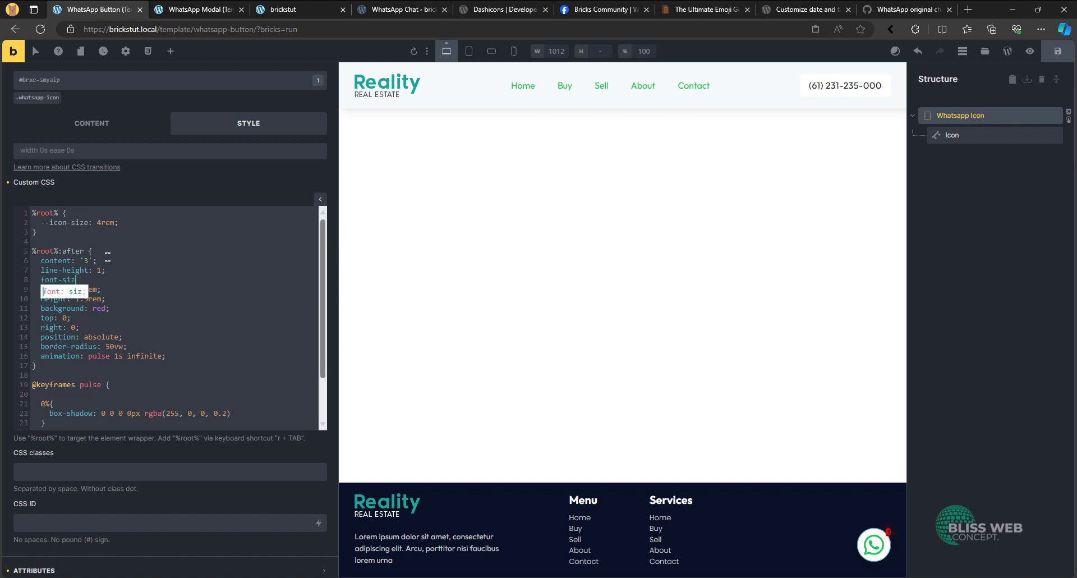
text(e)
text(: var(--text)
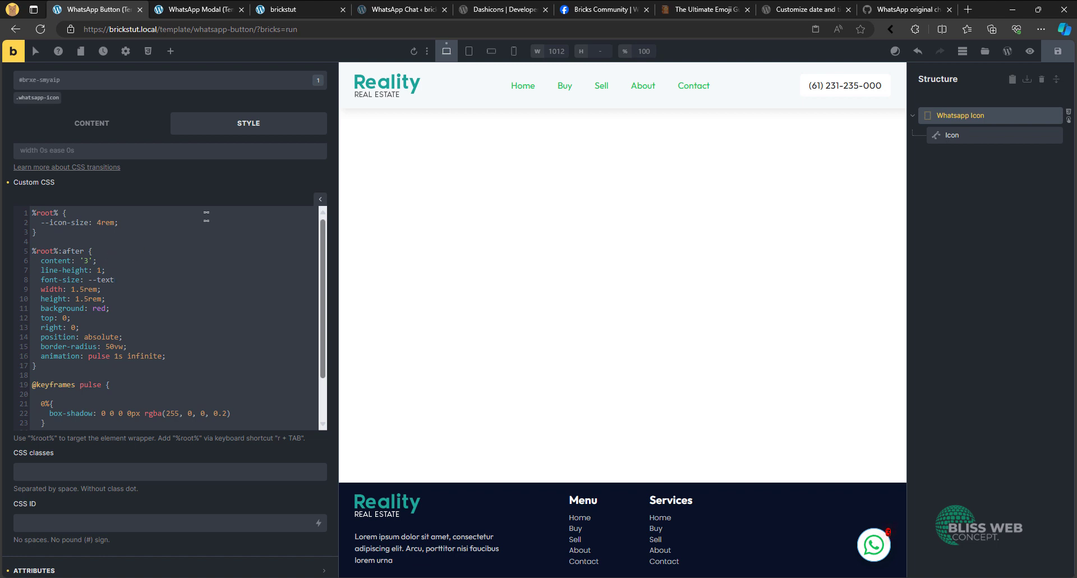
text(-s);)
- Add display: flex between the line-height and font-size declarations of the Whatsapp Icon's "%root%:after" rule
click(104, 127)
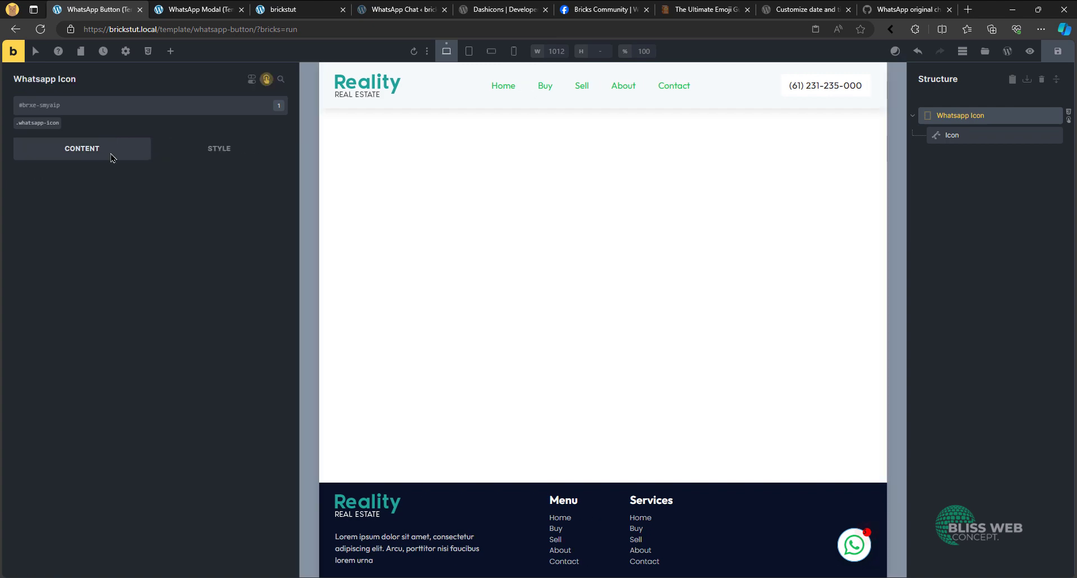
click(123, 148)
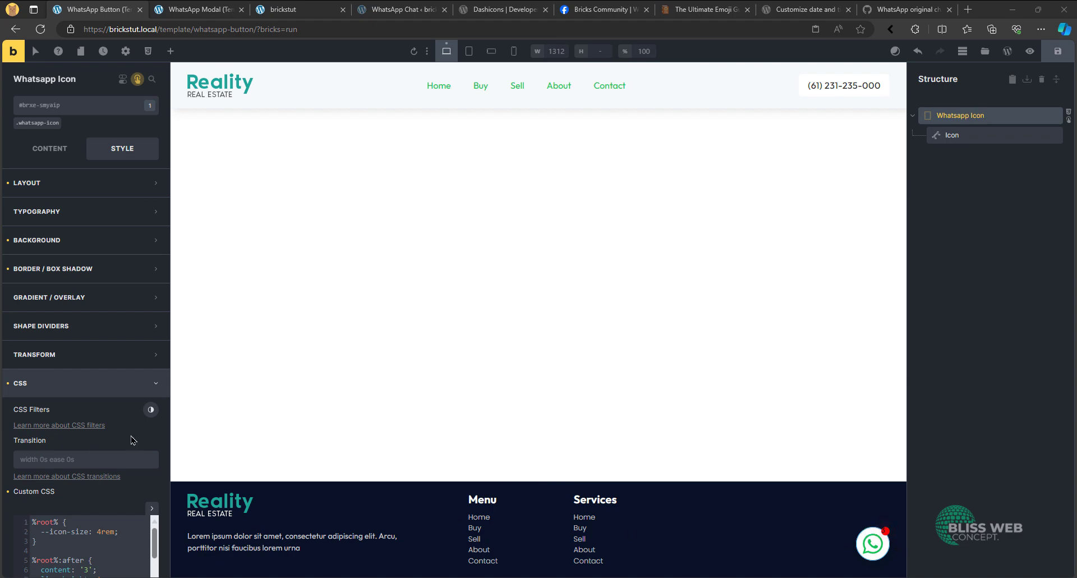
scroll(132, 440, down, 4)
click(133, 377)
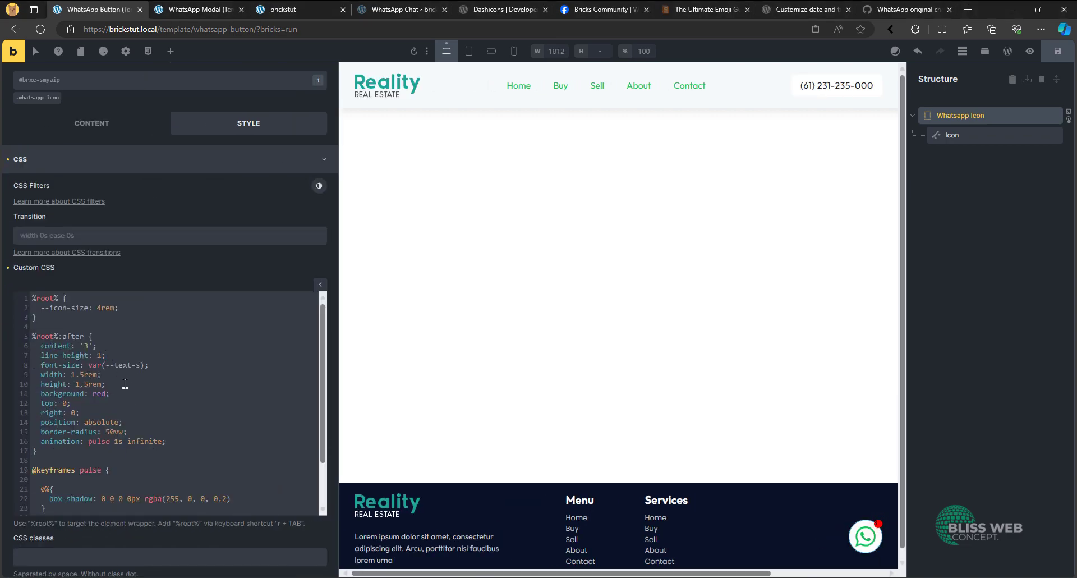
click(107, 355)
key(Return)
text(di)
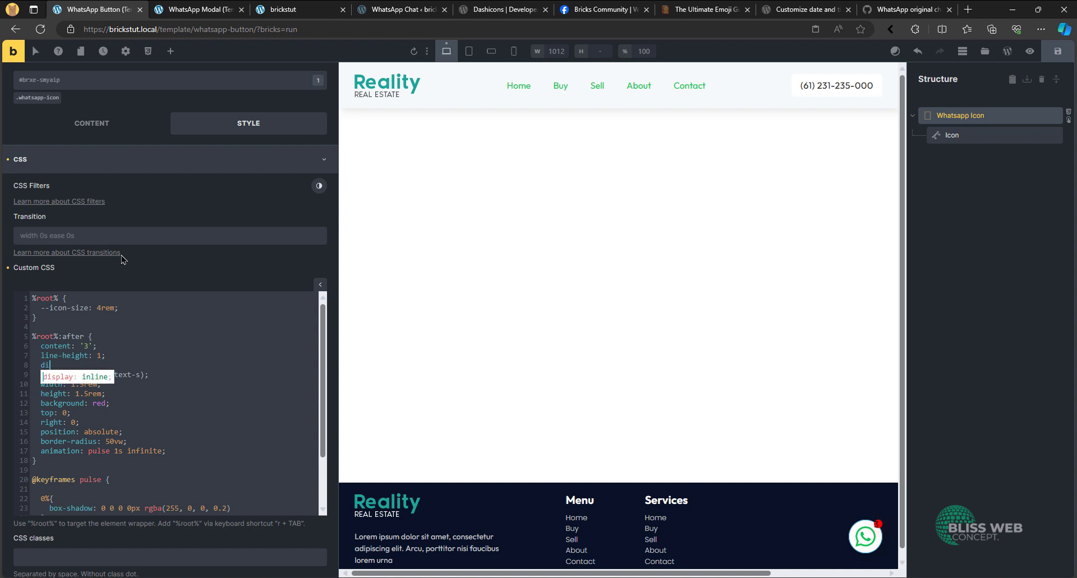
text(splay: flex;)
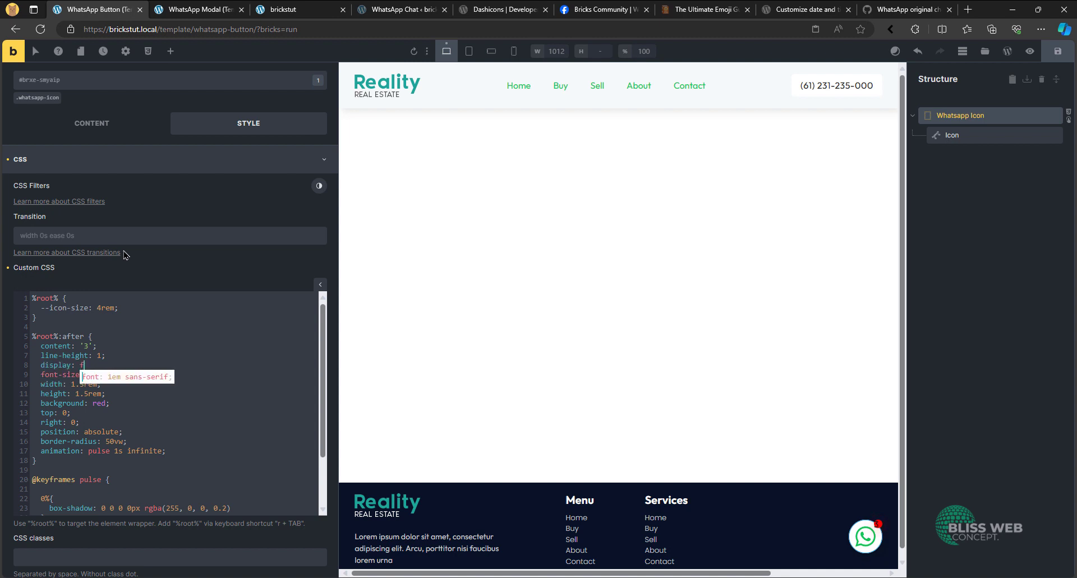
- Add align-items: center and justify-content: center below display: flex in the "%root%:after" rule
key(Return)
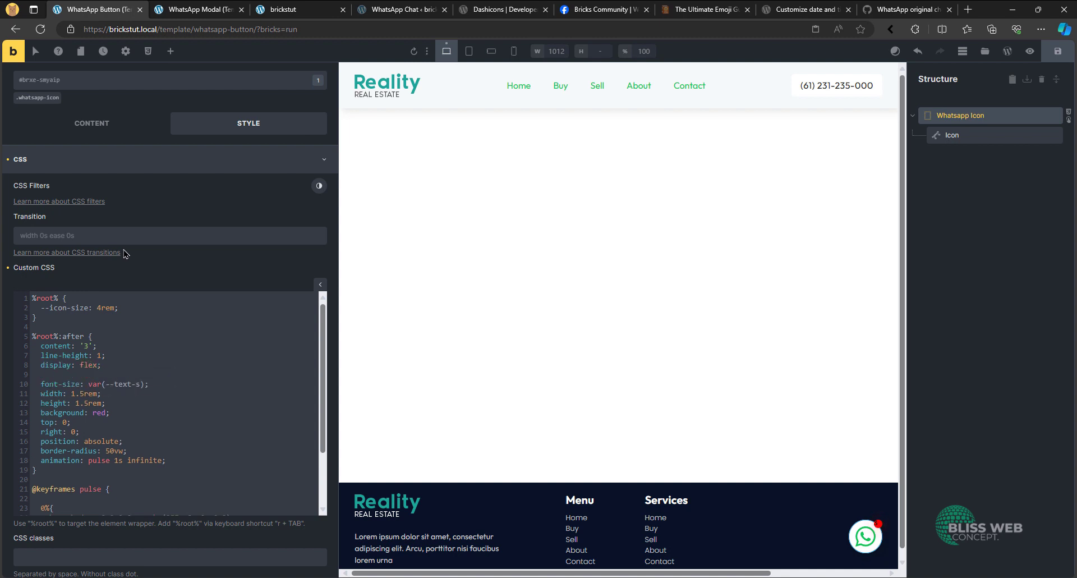
text(align-)
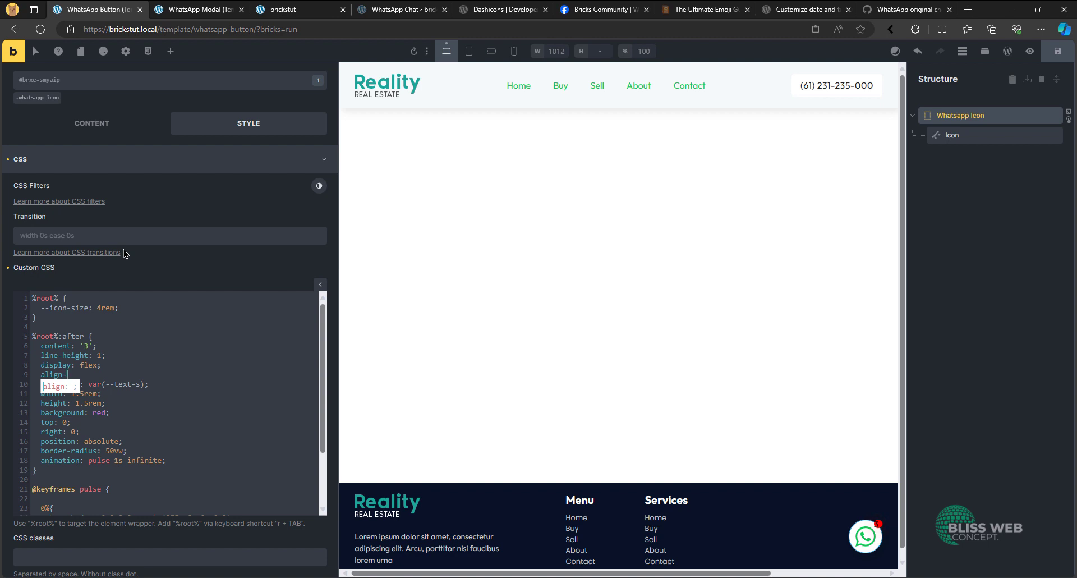
text(content)
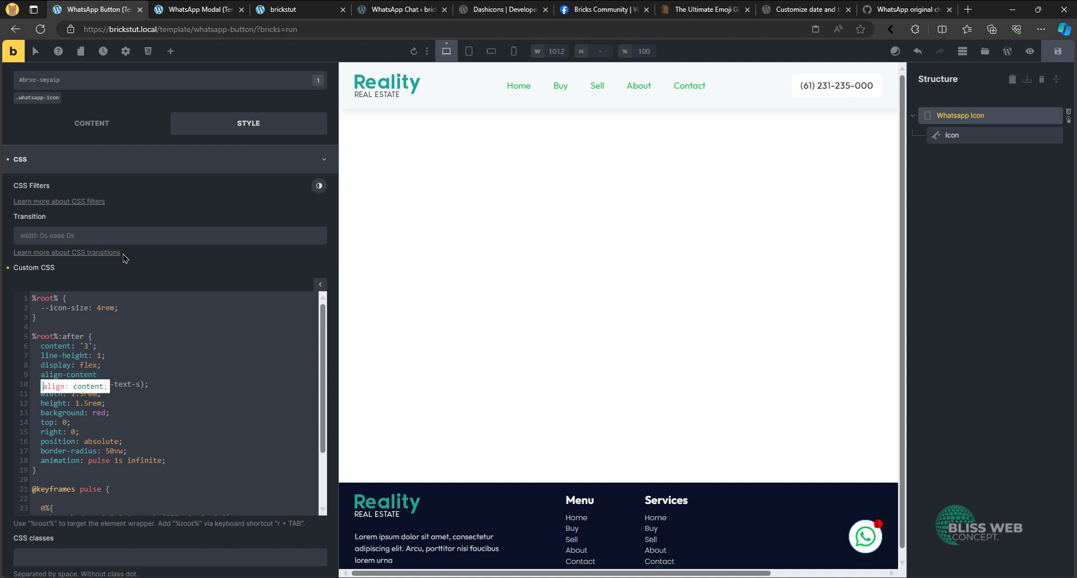
text(: center;)
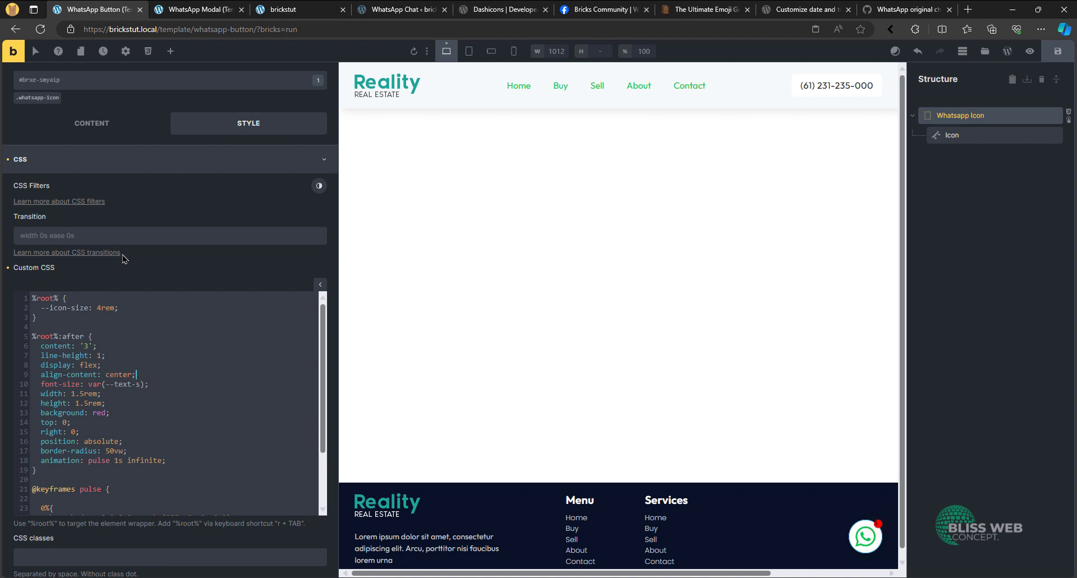
key(Return)
text(j)
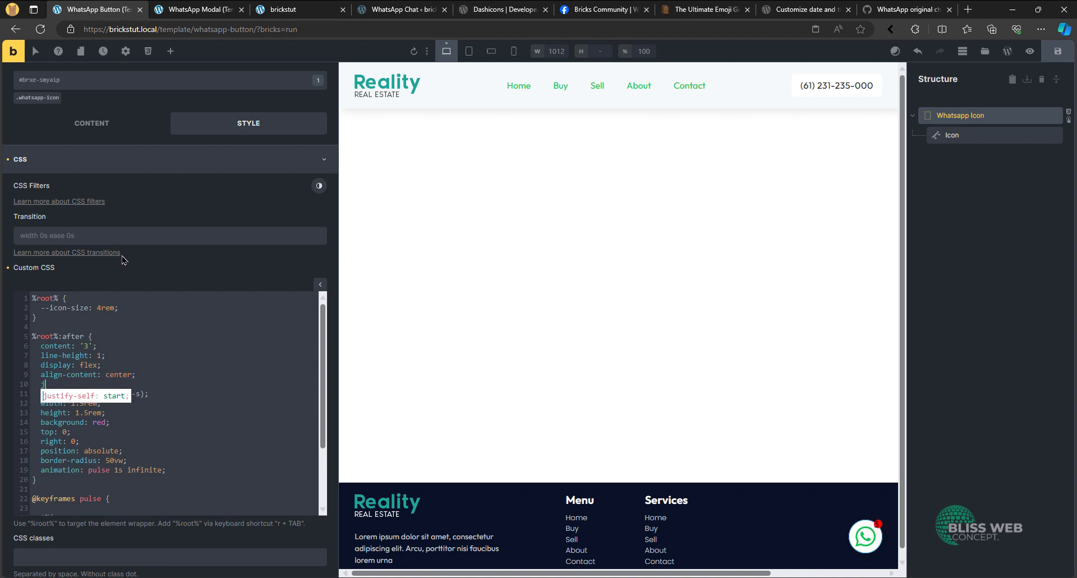
text(ustify-con)
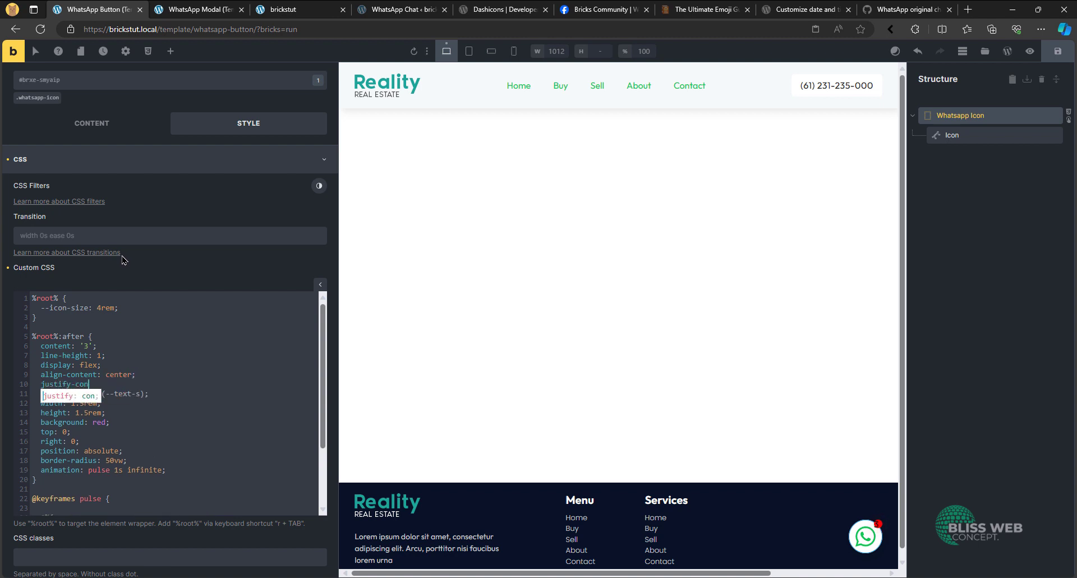
text(tent: cente)
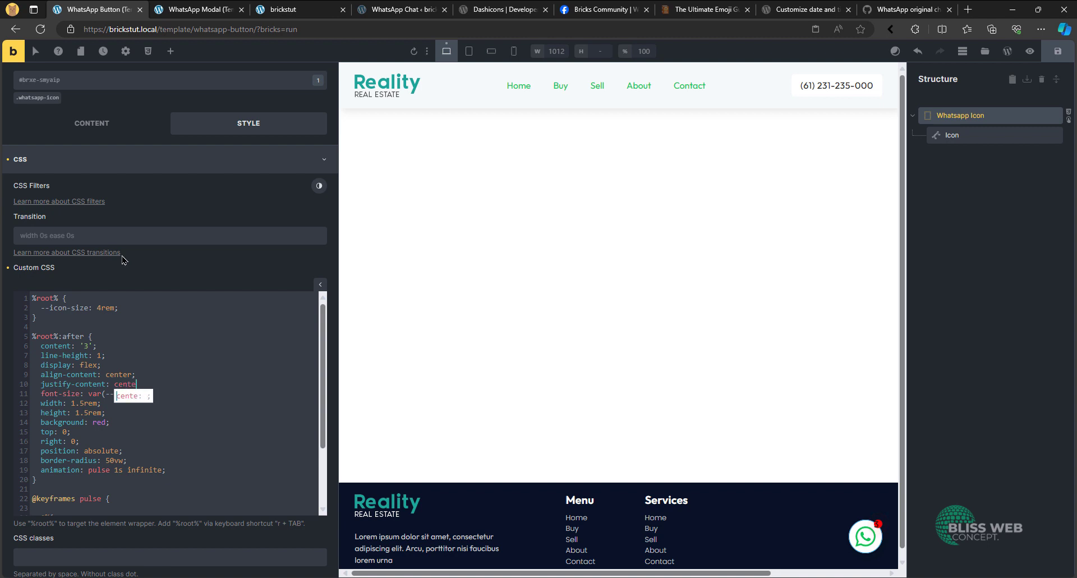
text(r;)
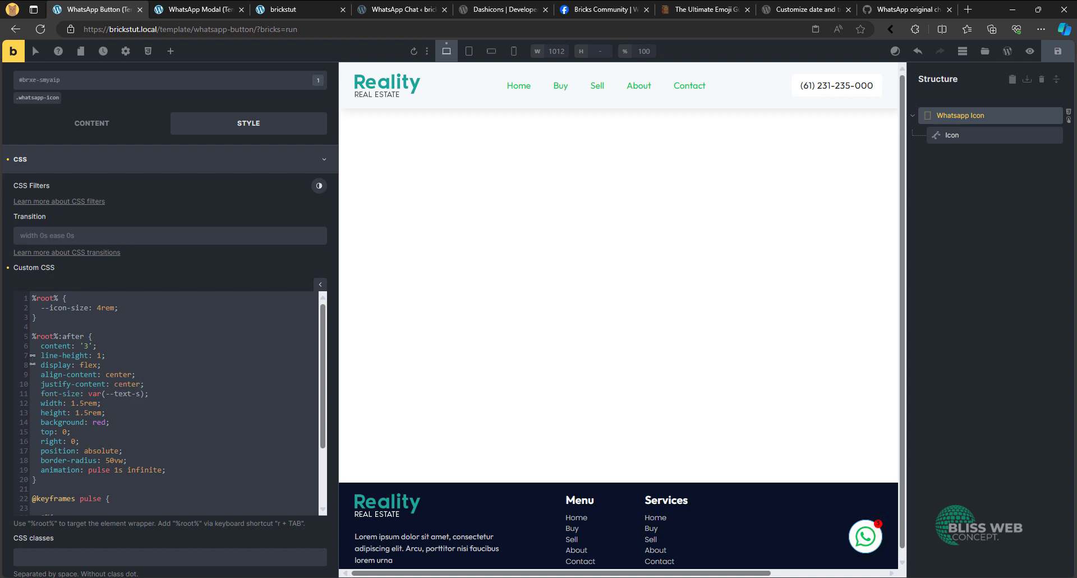
double_click(89, 374)
text(items)
- Add color: var(--white) above the font-size declaration in the "%root%:after" rule, and save the template
key(Return)
text(color: ;)
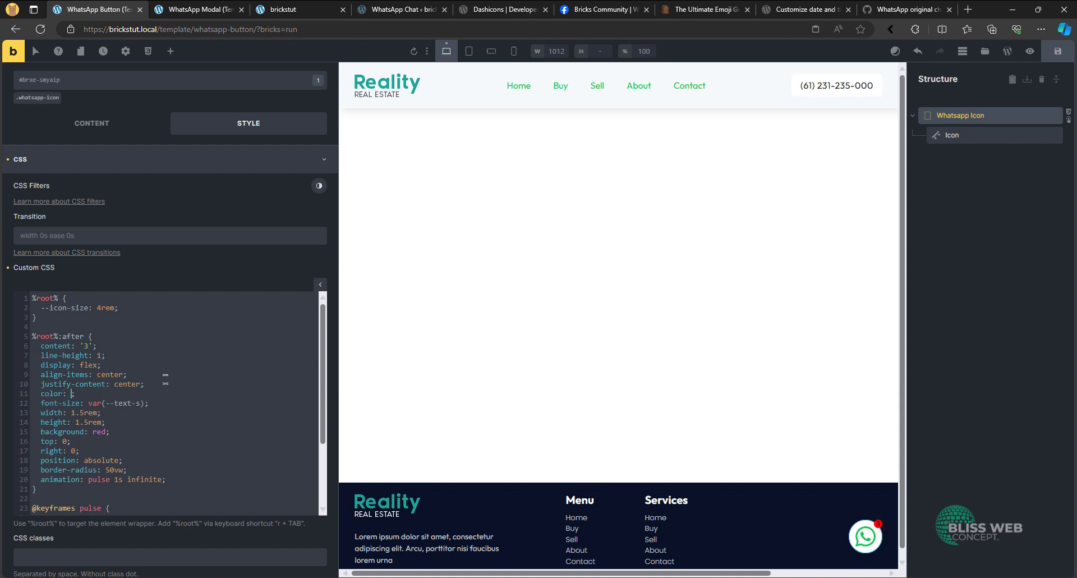
text(--)
key(BackSpace)
key(BackSpace)
text(var(--white)
click(1056, 52)
- Check the numbered badge on the live brickstut page, opening and closing the WhatsApp chat modal
click(283, 10)
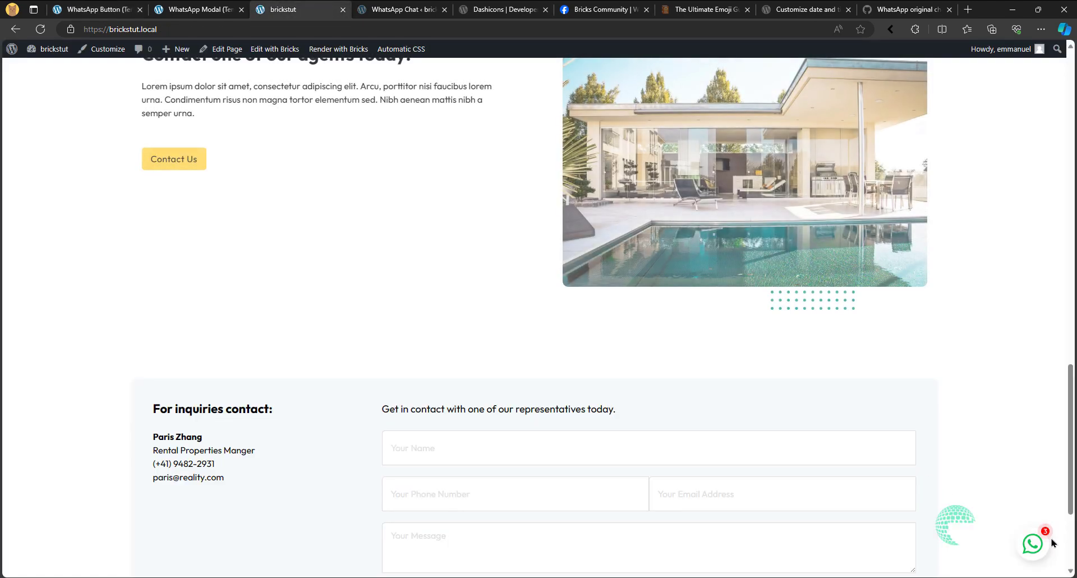
click(1047, 542)
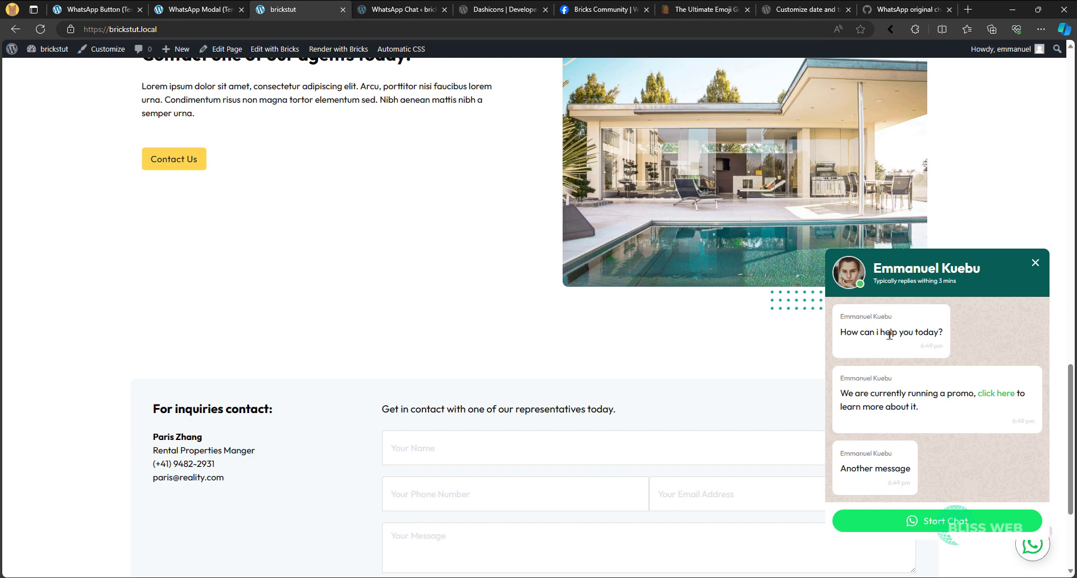
click(1036, 266)
- Inspect the Message query loop element in the WhatsApp Modal template and compare it with the live page
click(223, 10)
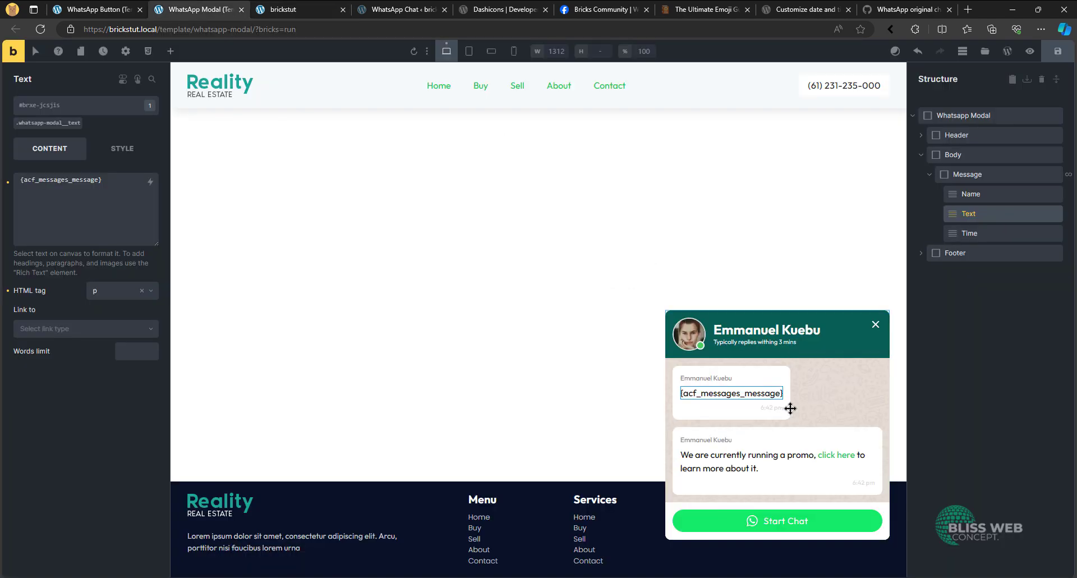
click(963, 170)
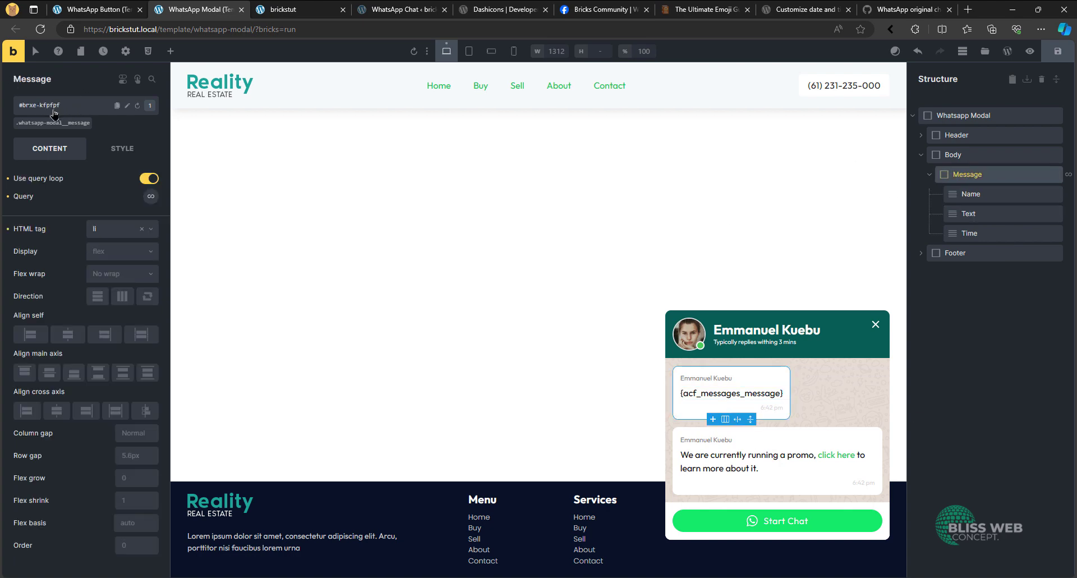
click(283, 8)
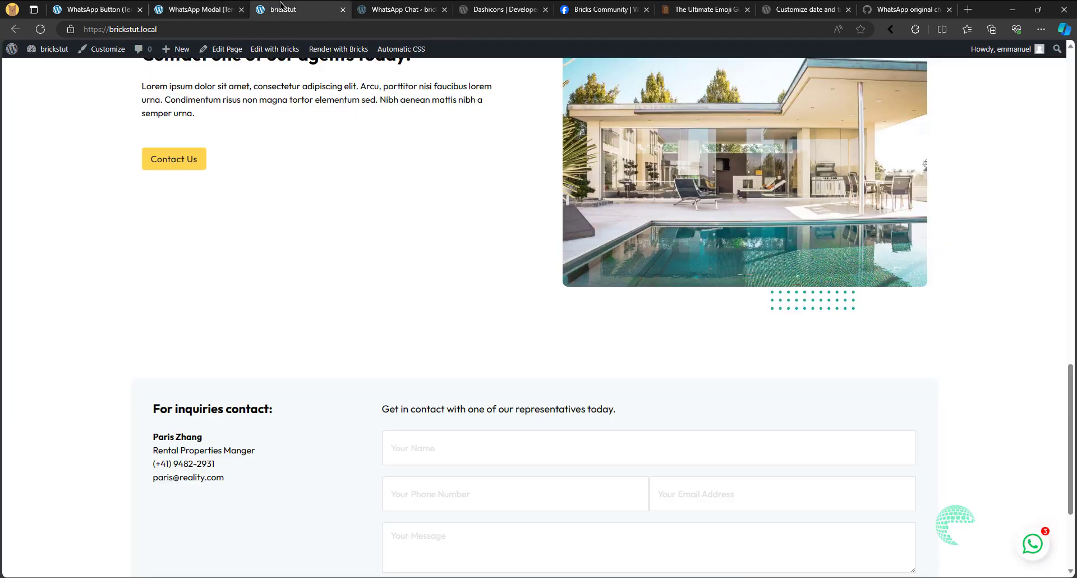
- In the WhatsApp Button template, give the Whatsapp Icon a data-count attribute with the dynamic value {query_results_count}
click(135, 5)
click(216, 162)
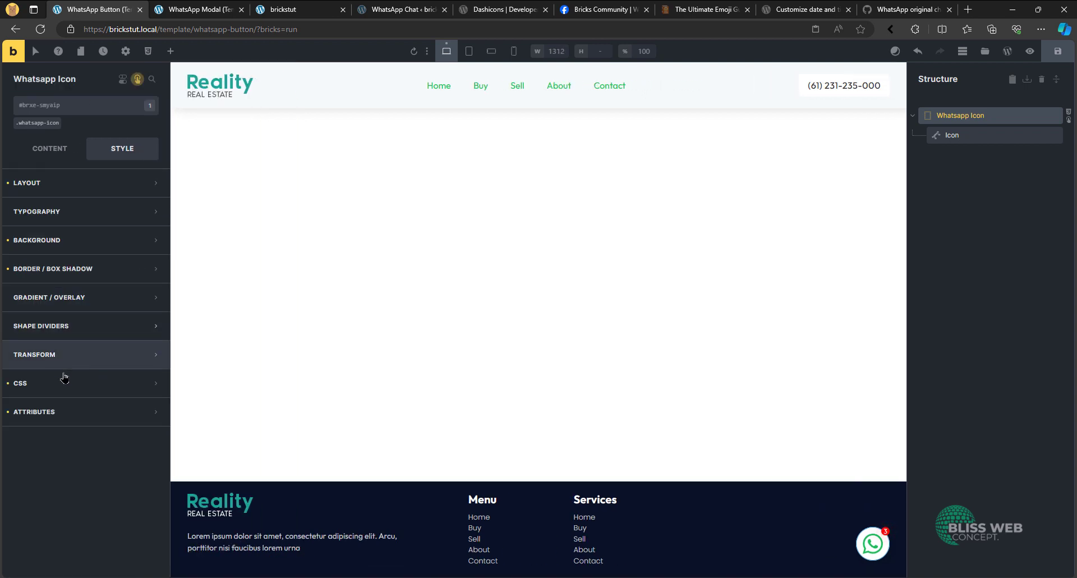
click(63, 413)
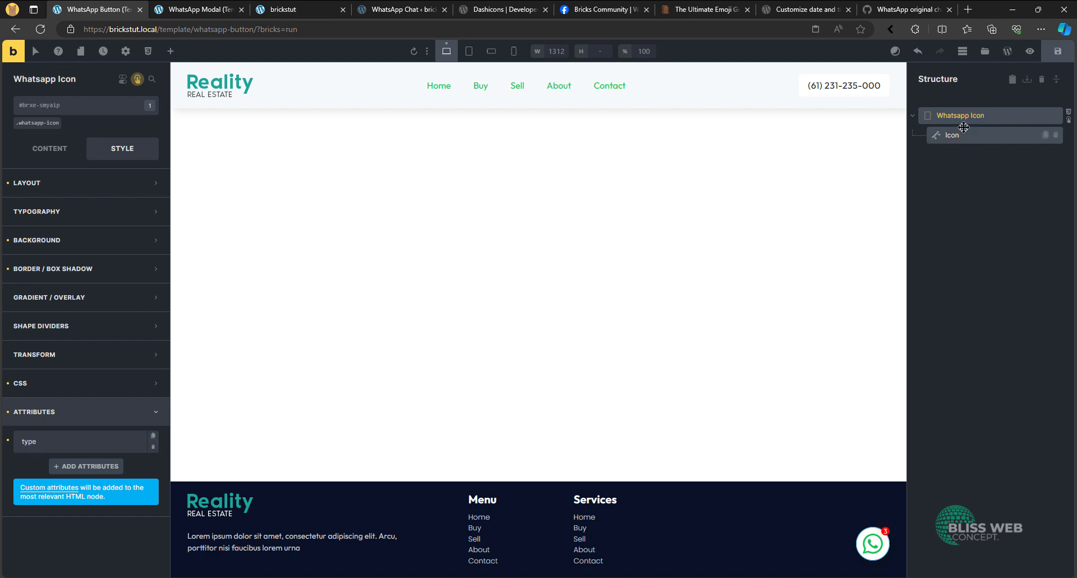
click(94, 466)
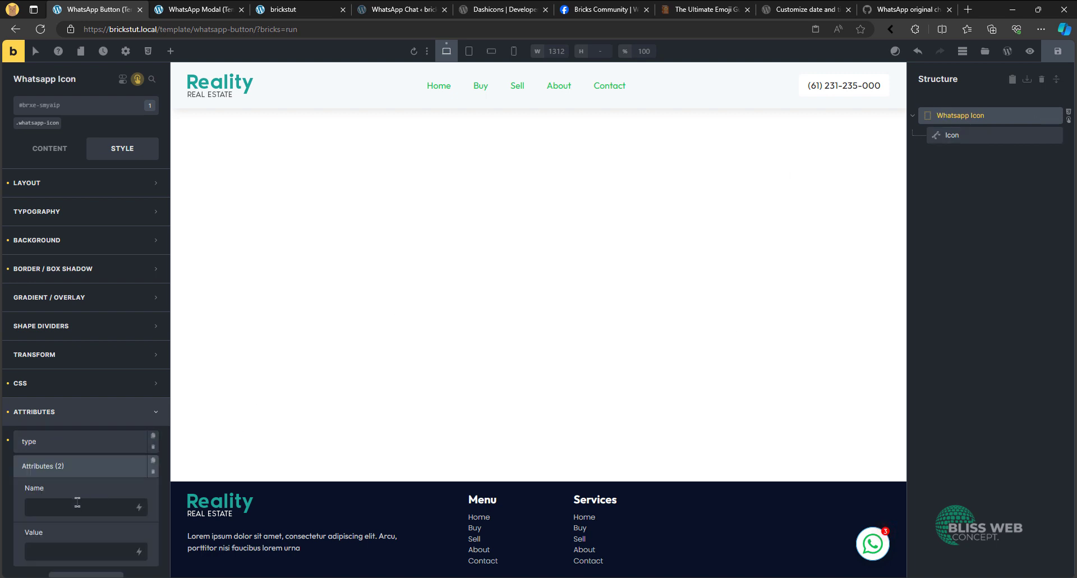
text(data-count)
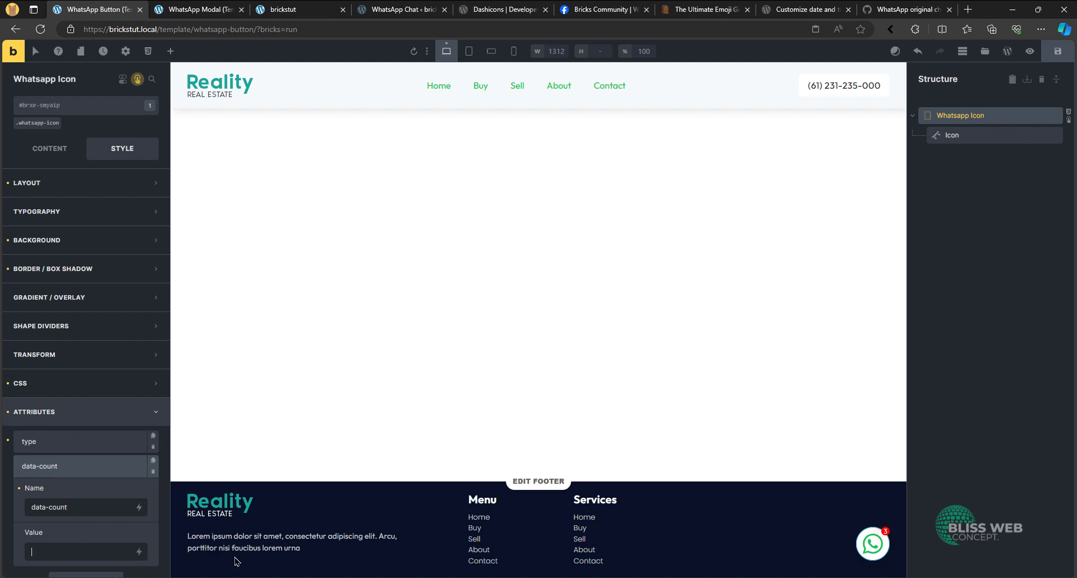
click(139, 551)
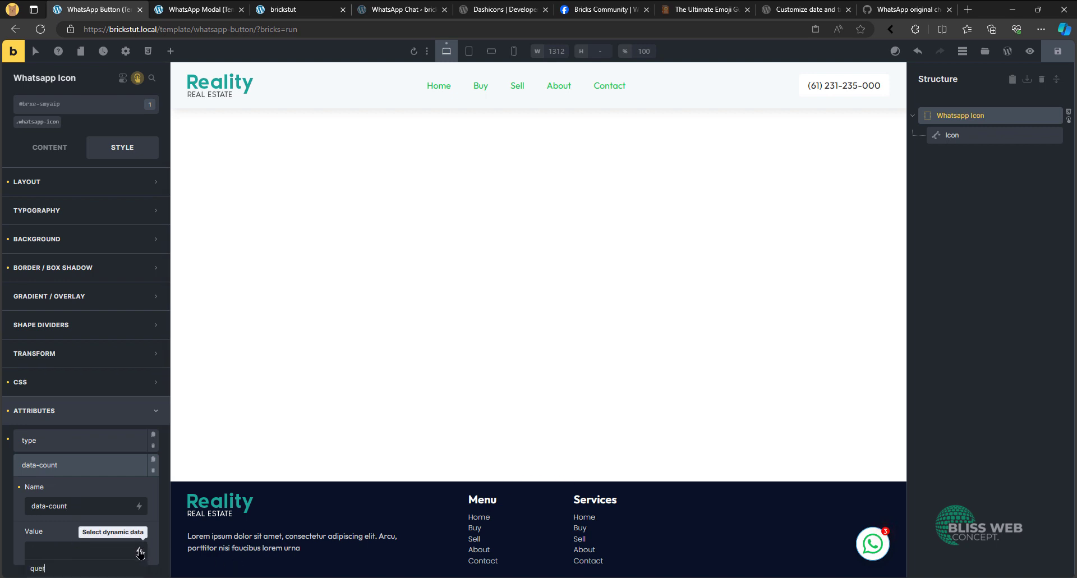
scroll(64, 490, down, 2)
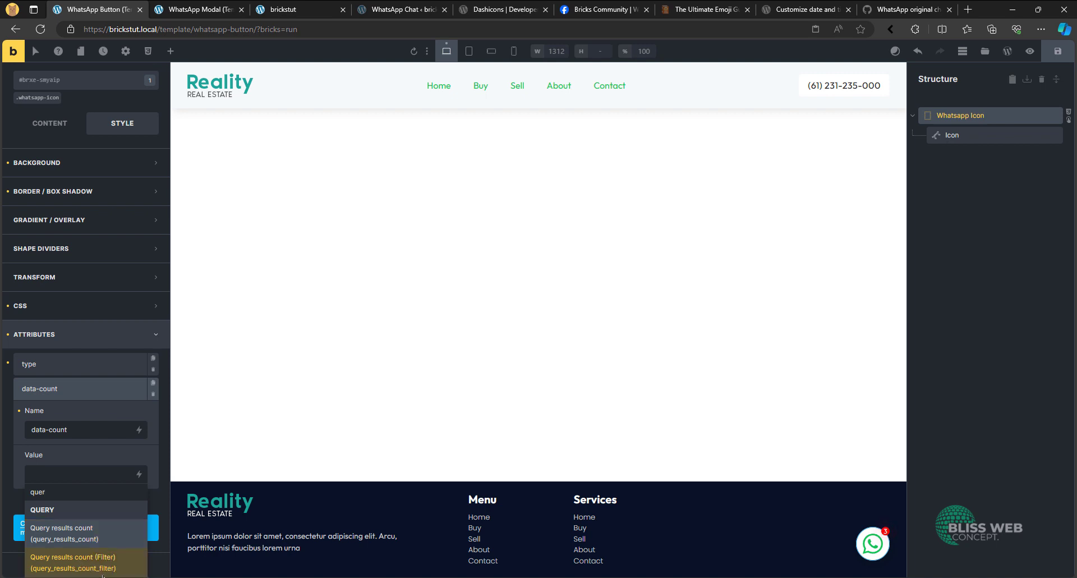
click(109, 539)
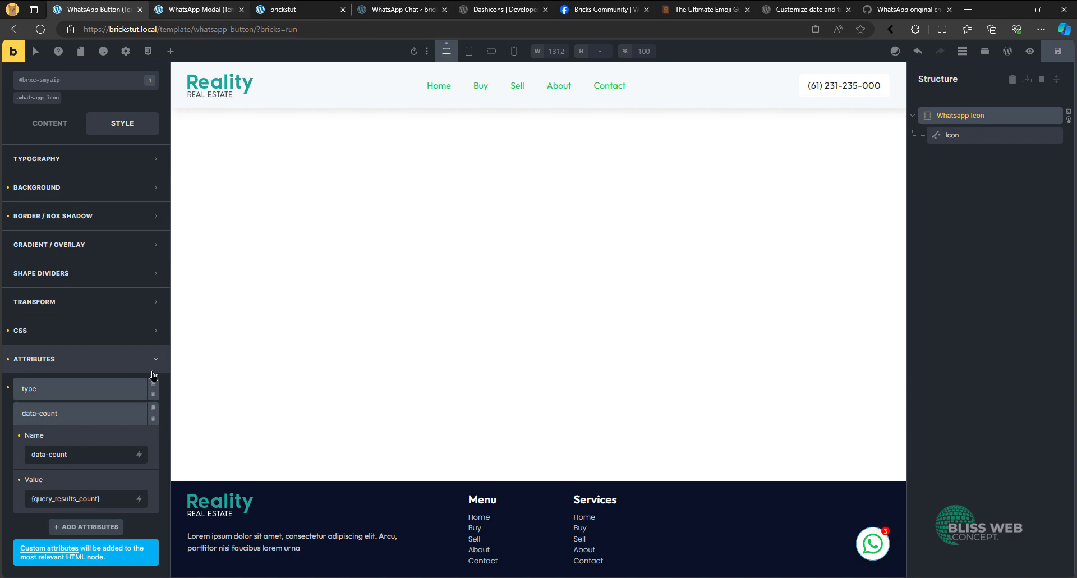
- Copy the element ID of the Message query loop in the WhatsApp Modal template
click(303, 7)
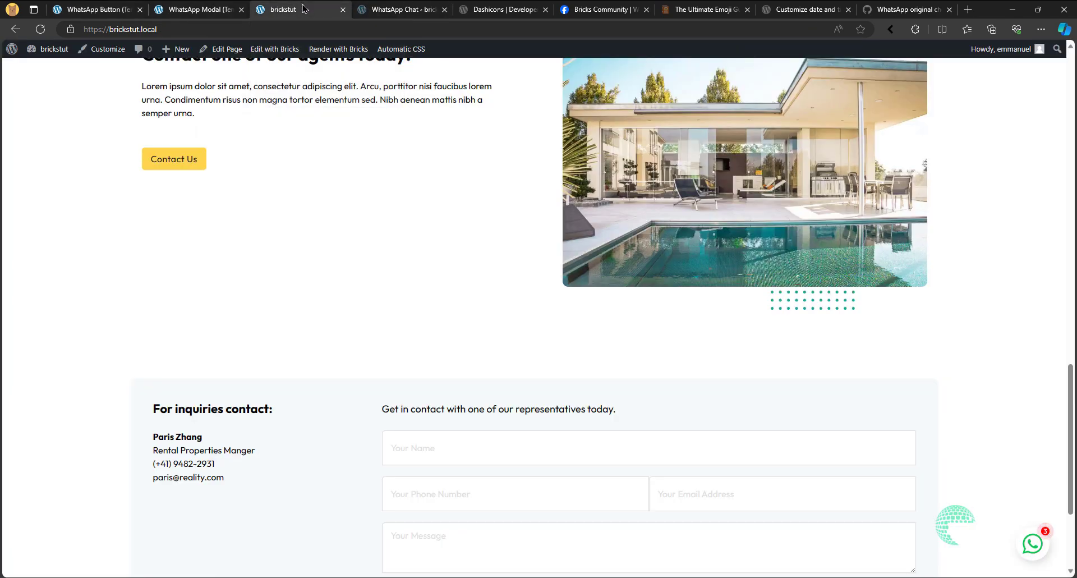
click(214, 7)
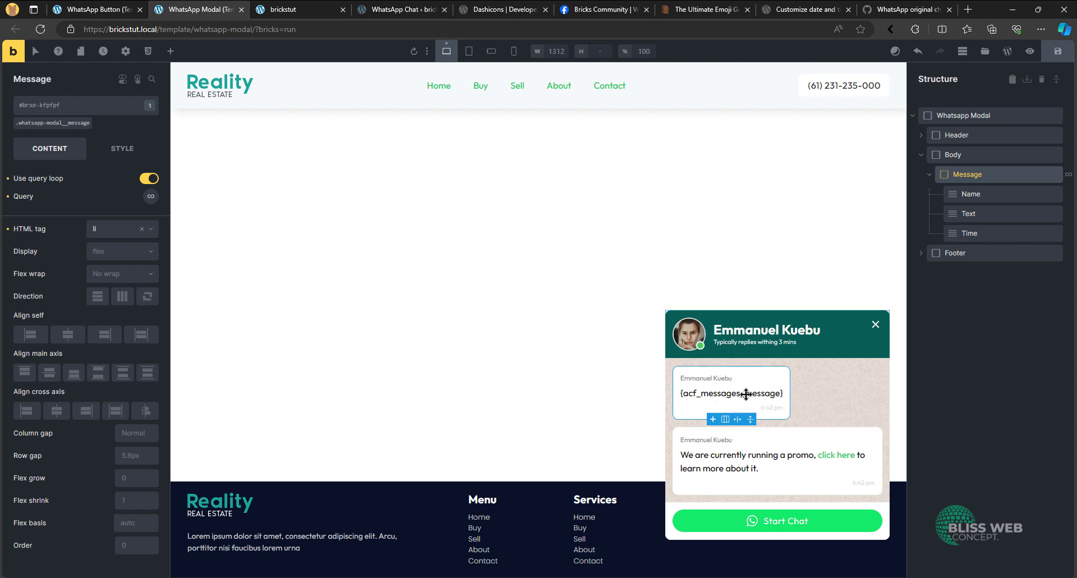
click(930, 174)
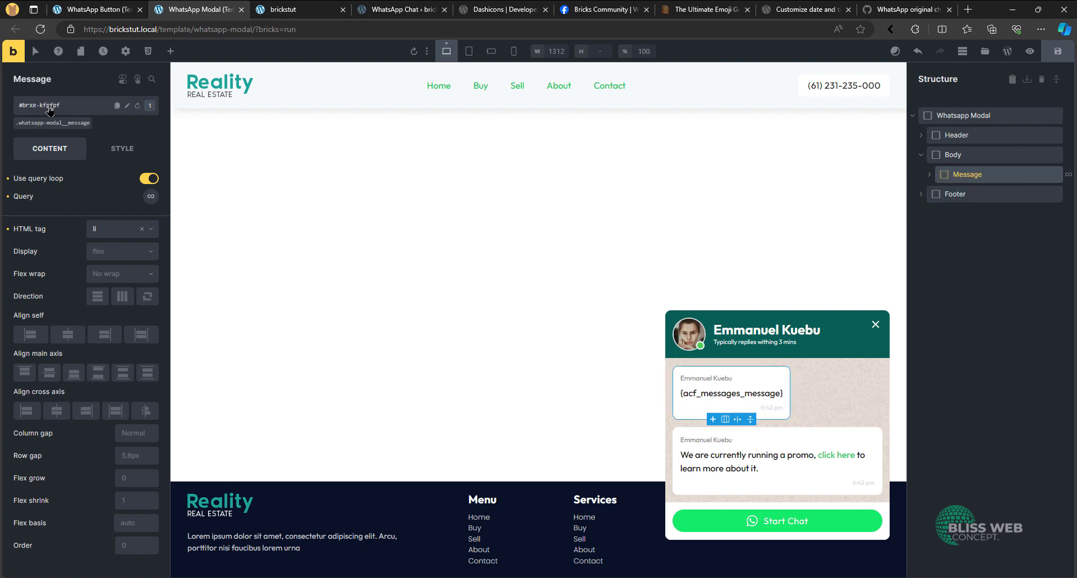
click(116, 105)
- Set the Whatsapp Icon's data-count value to {query_results_count:kfpfpf} using the copied ID without its #brxe- prefix, and save the WhatsApp Button template
click(112, 9)
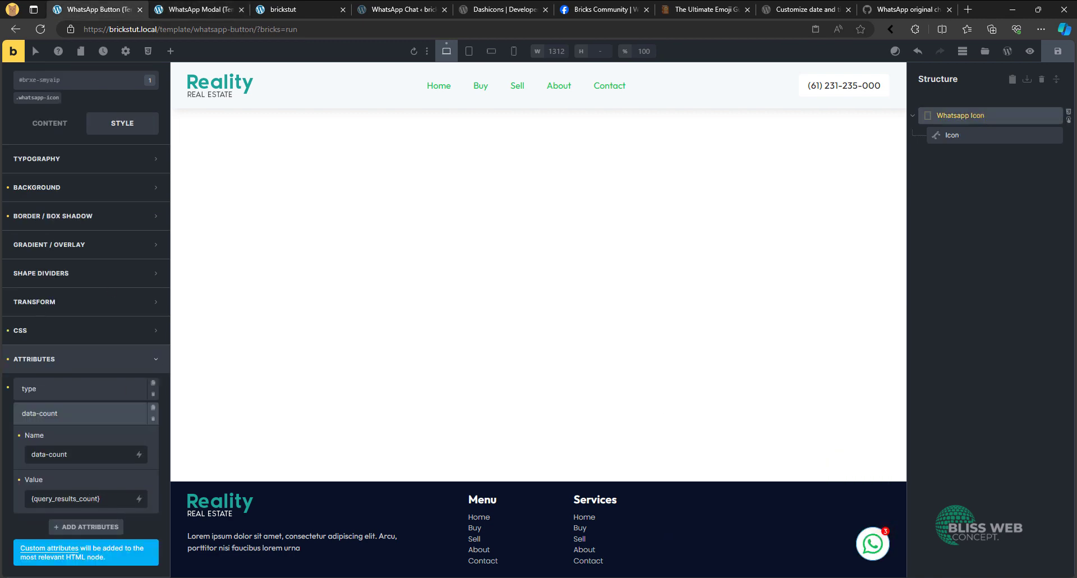
key(ctrl+v)
key(shift+Left)
key(shift+Left)
key(shift+Left)
key(shift+Left)
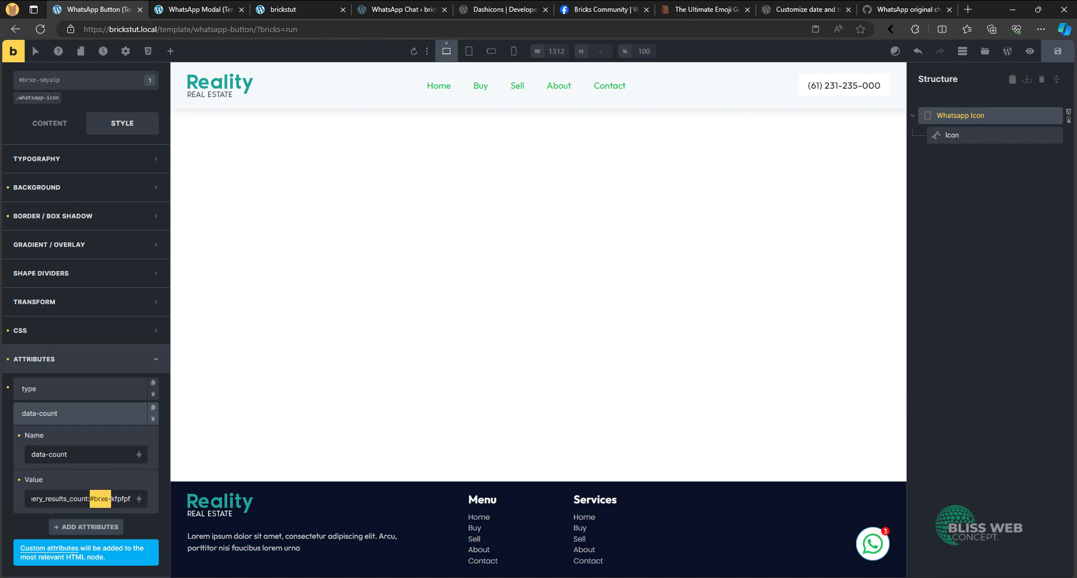
key(BackSpace)
key(ctrl+s)
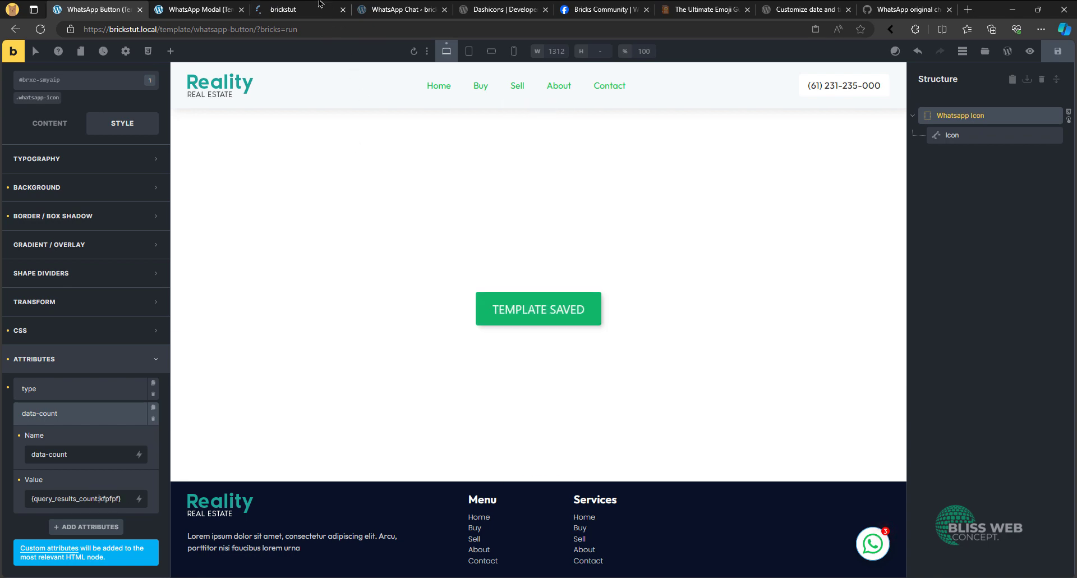
- Inspect the WhatsApp button's data-count attribute in the developer tools on the live home page
click(283, 9)
right_click(1035, 543)
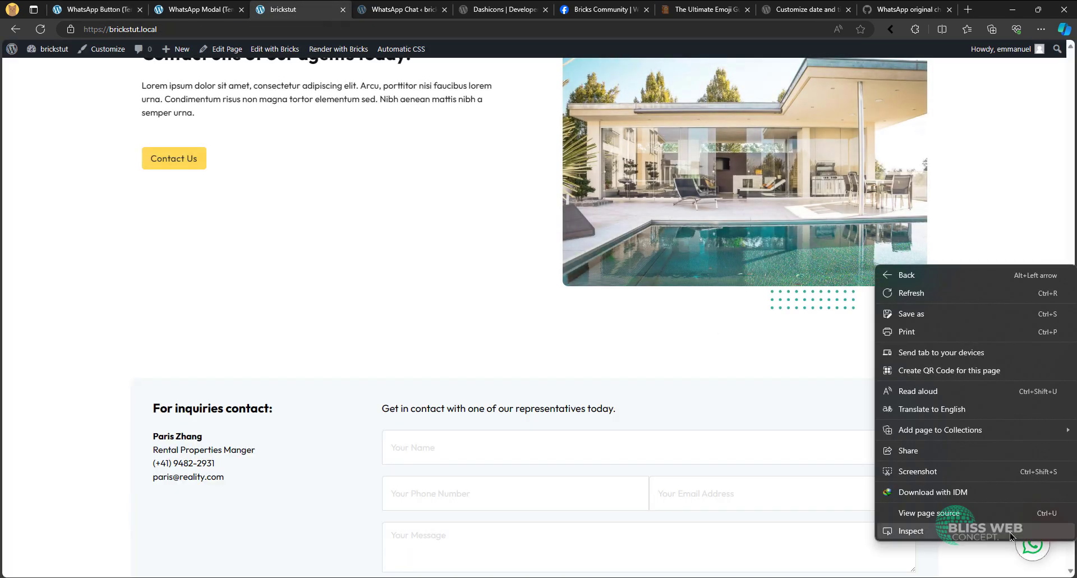
click(1008, 532)
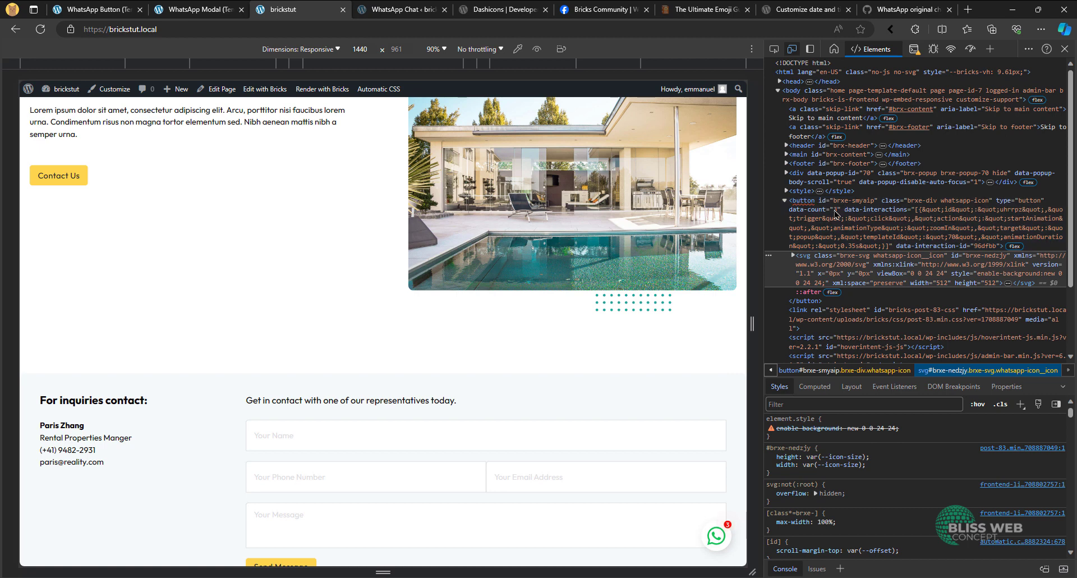
- Delete the third message, "Another message", from the WhatsApp Chat options page and update it
click(411, 7)
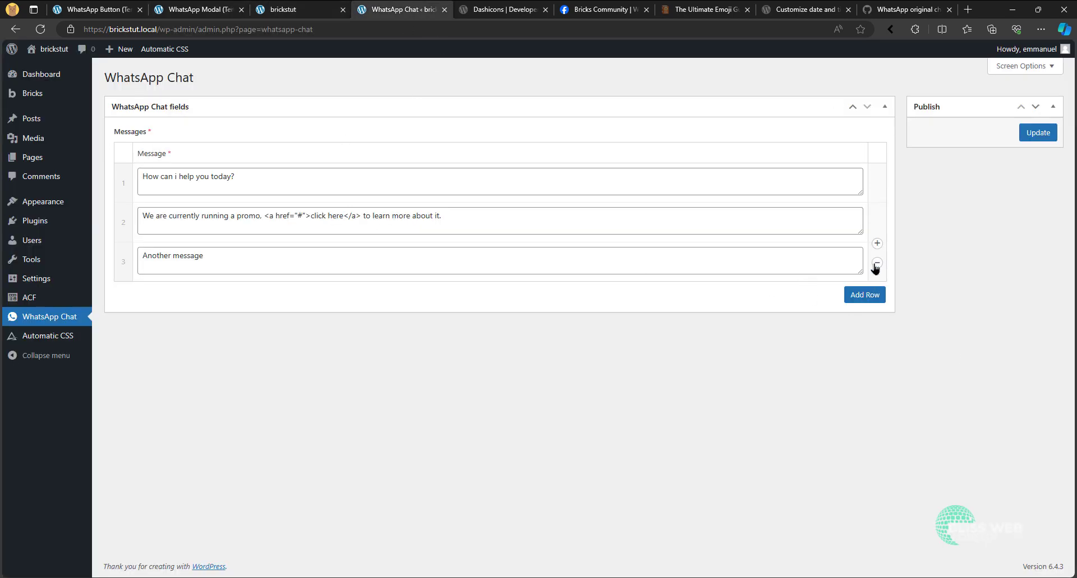
click(877, 264)
click(888, 242)
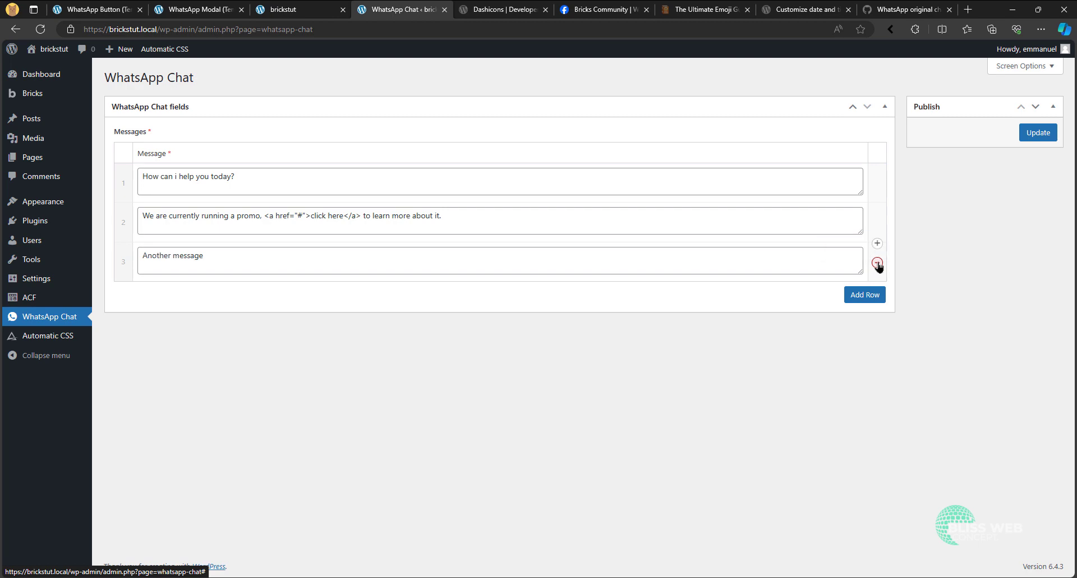
click(1039, 132)
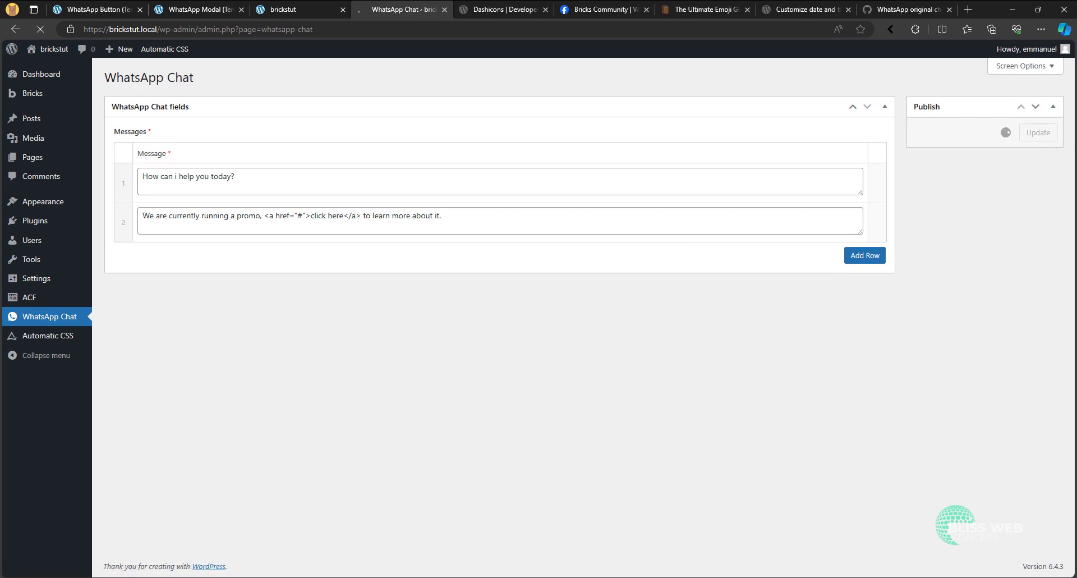
- Reload the live home page and check the data-count value on the WhatsApp button's markup
click(314, 7)
click(40, 29)
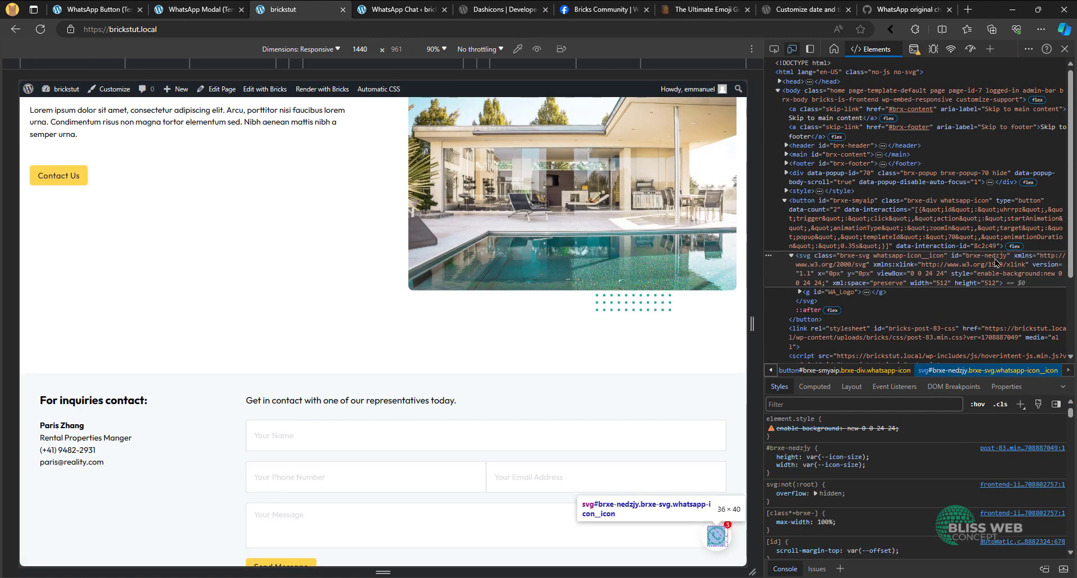
click(836, 213)
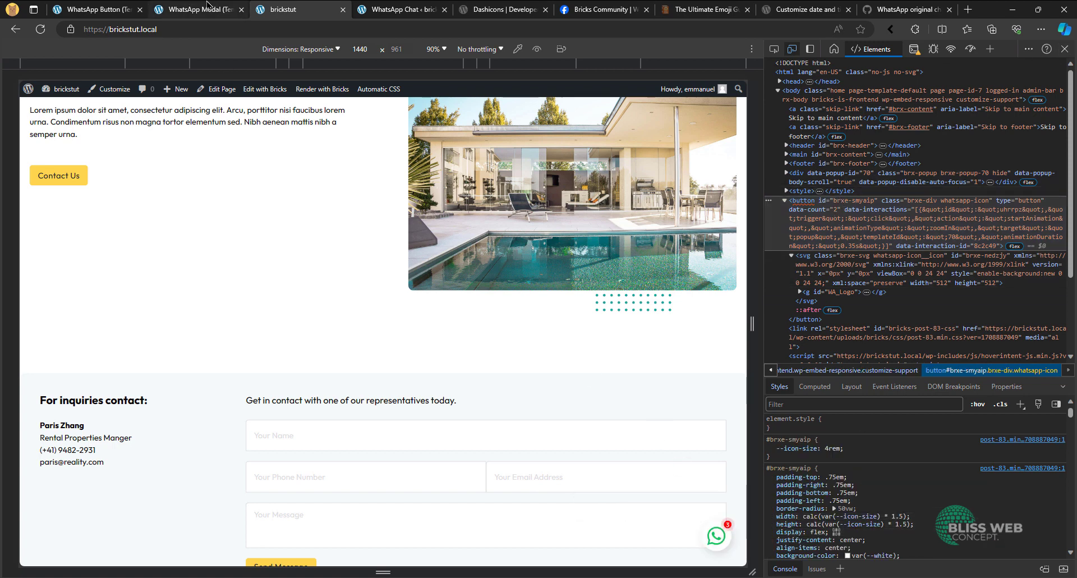
- In the WhatsApp Button template, set the Whatsapp Icon's :after content to attr(data-count) in its custom CSS and save
click(209, 8)
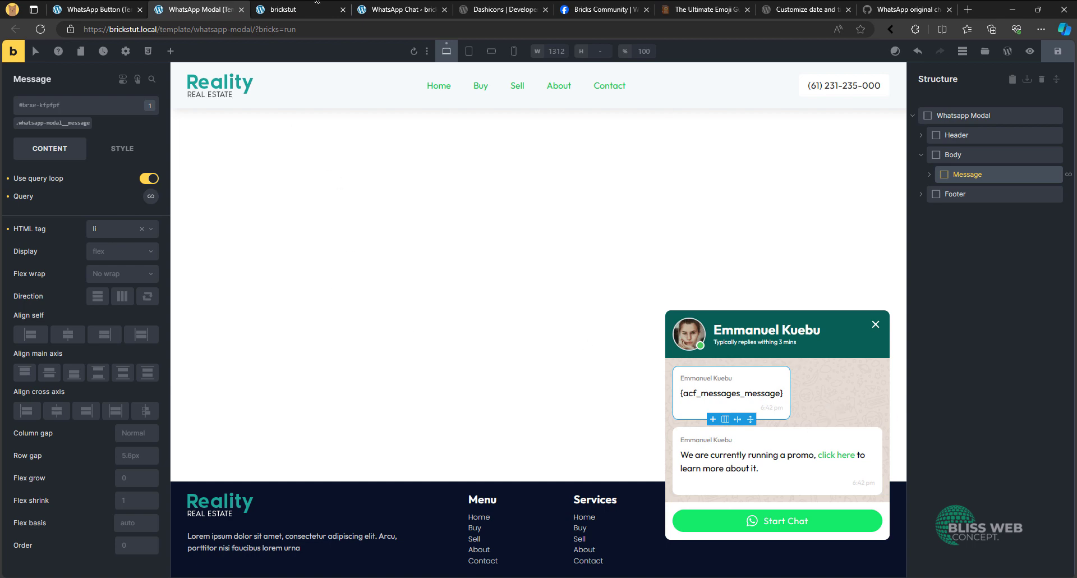
click(111, 9)
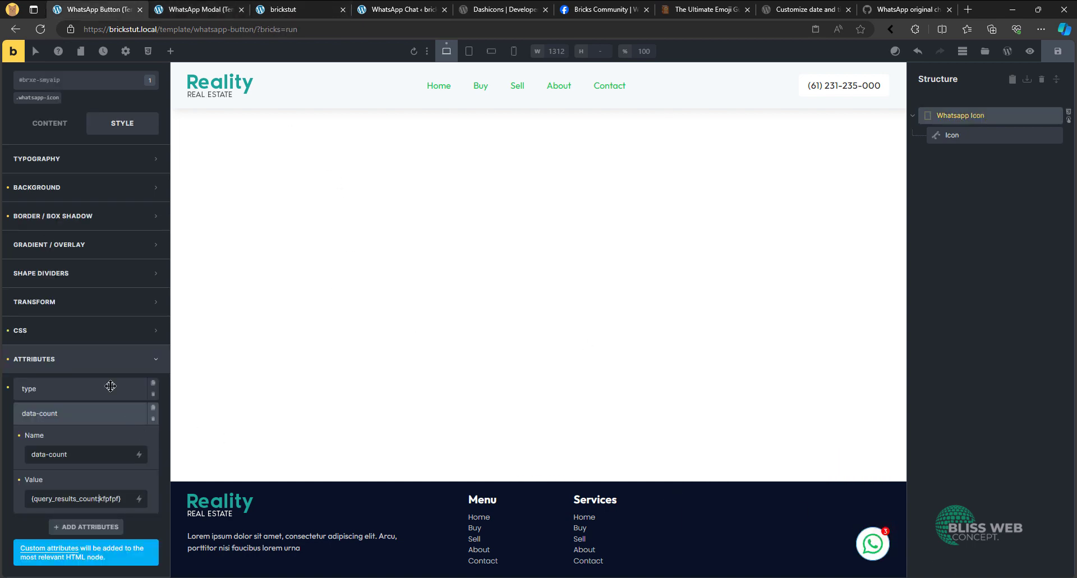
click(72, 323)
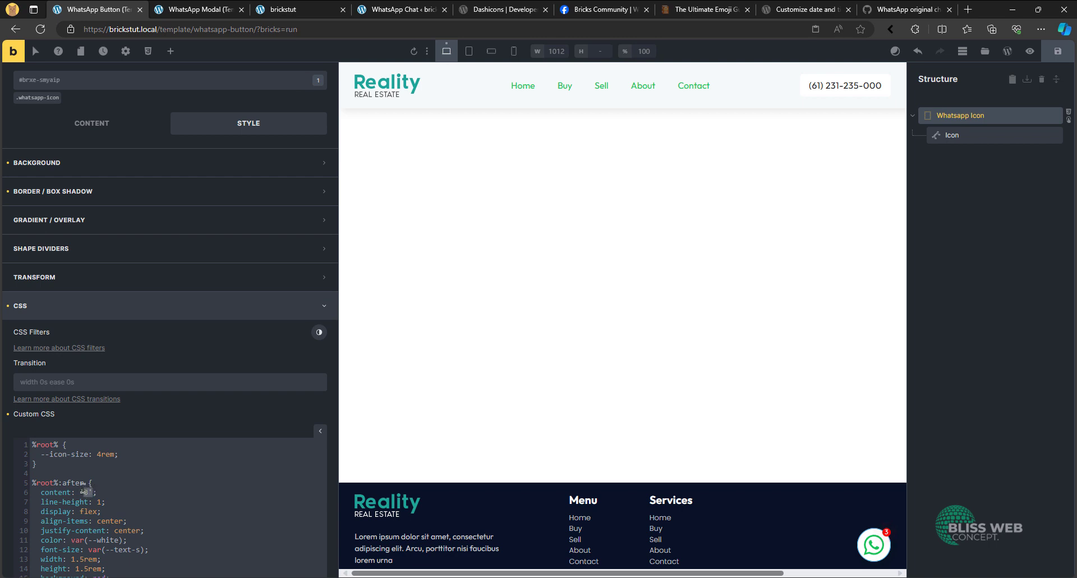
text(attr)
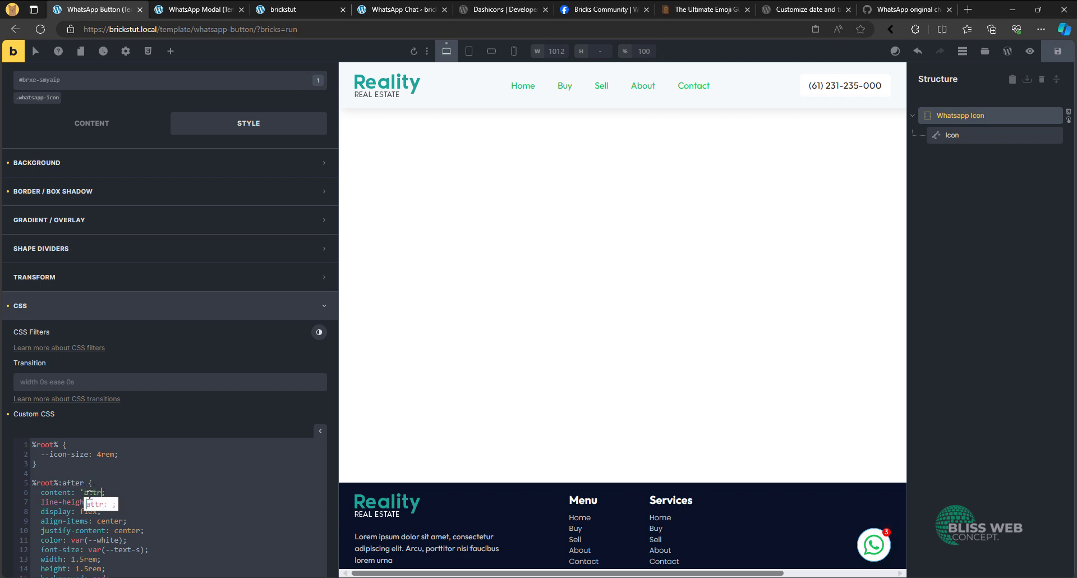
key(BackSpace)
key(BackSpace)
key(BackSpace)
key(BackSpace)
key(BackSpace)
text(attr(data-count)
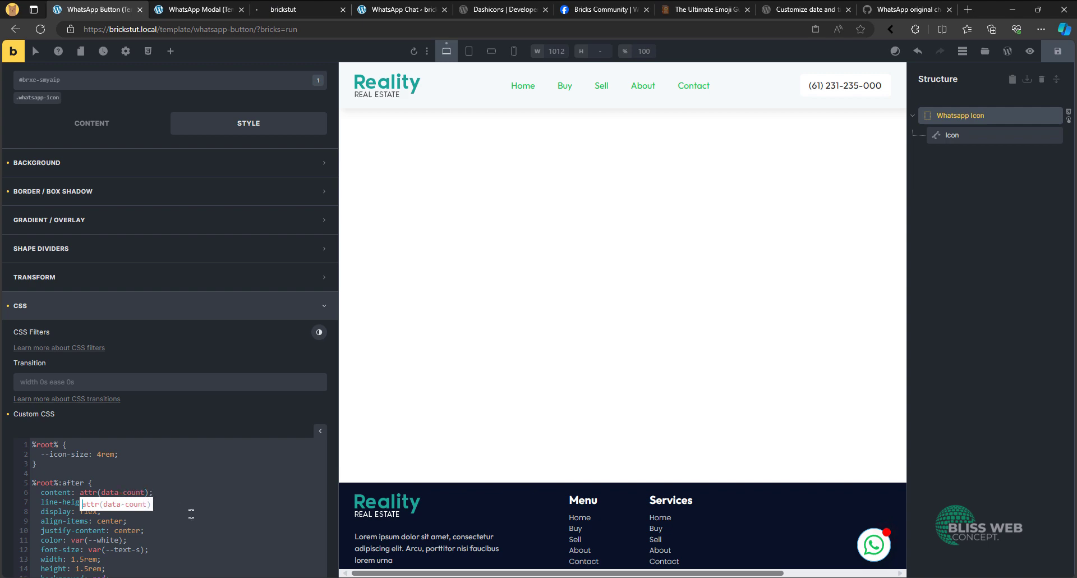
key(ctrl+s)
- Check the badge count on the live home page, toggle the chat modal from the WhatsApp button, and close the developer tools
click(283, 7)
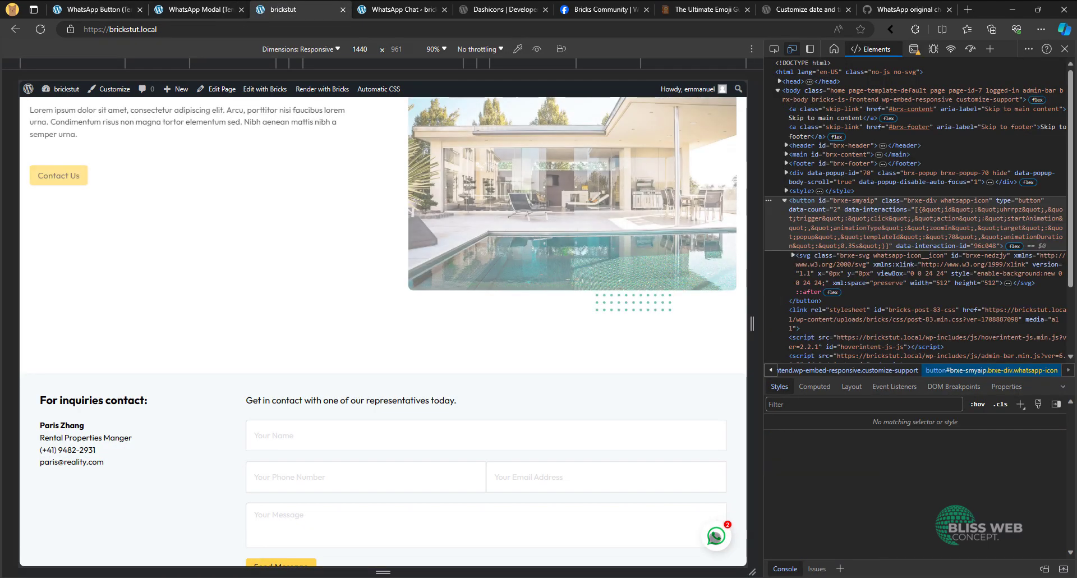
click(720, 536)
click(720, 536)
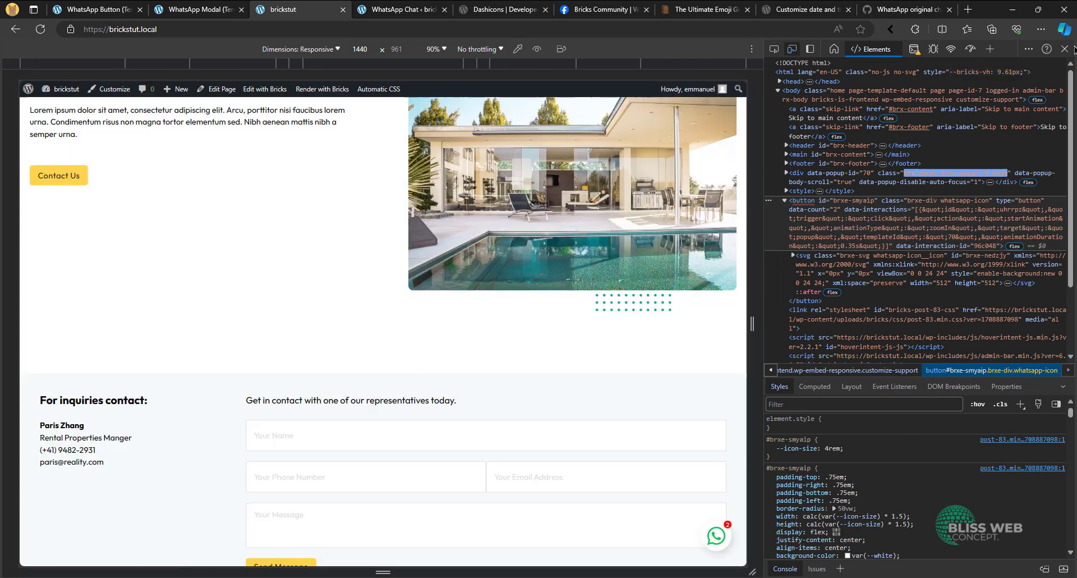
click(1065, 49)
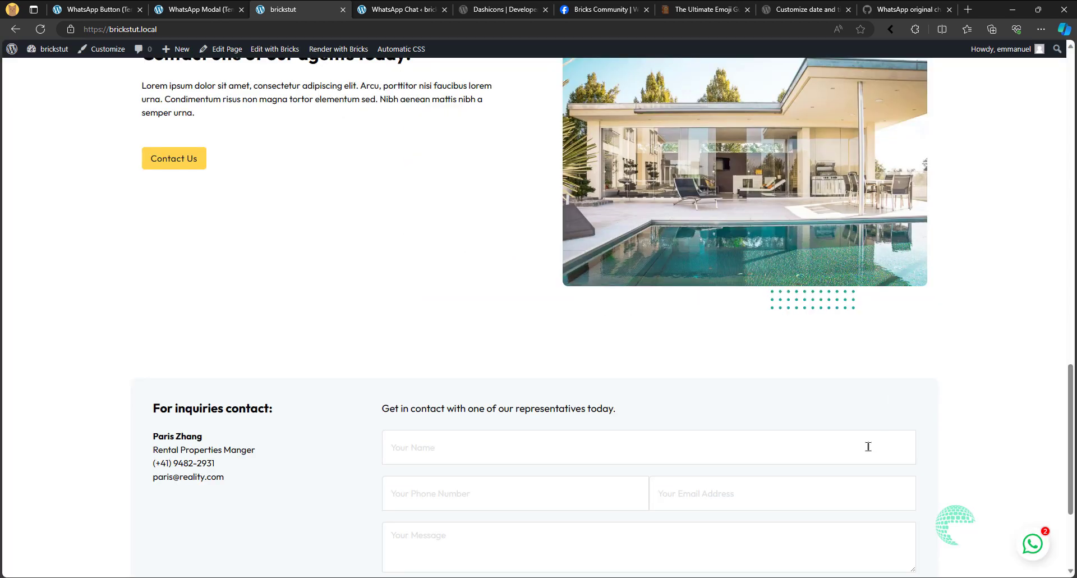
- Add three test messages, "ergt", "erg4th" and "ryejt", to the WhatsApp Chat options page and update it
click(429, 6)
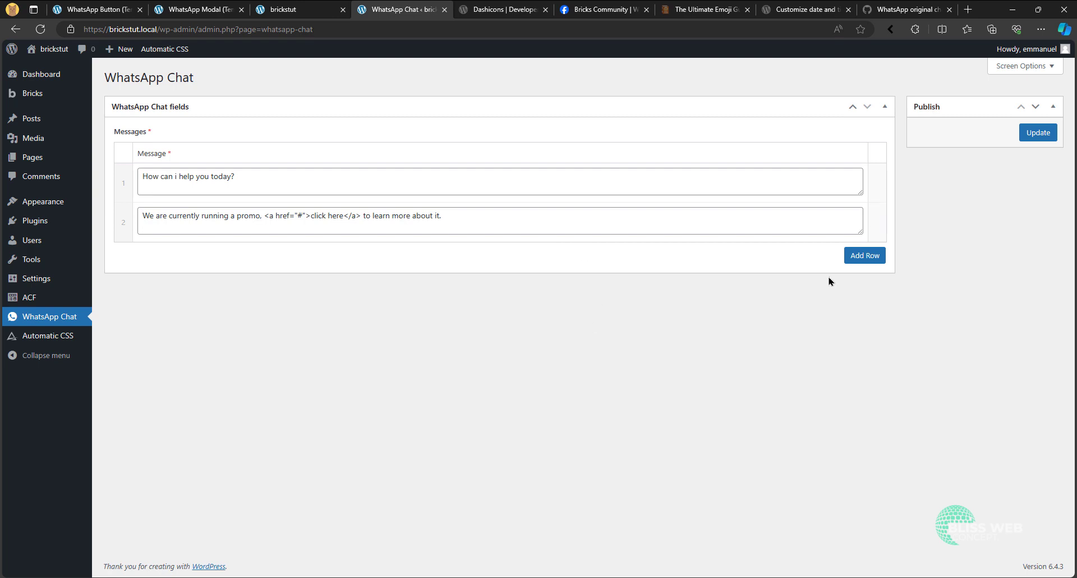
click(858, 255)
click(268, 264)
text(ergt)
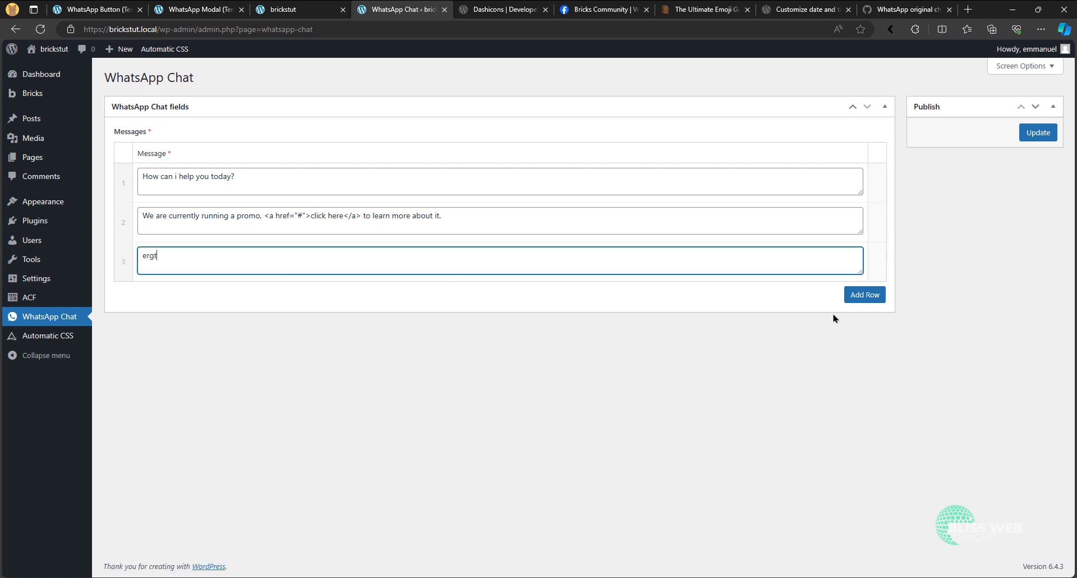
click(854, 289)
click(368, 301)
text(erg4th)
click(858, 337)
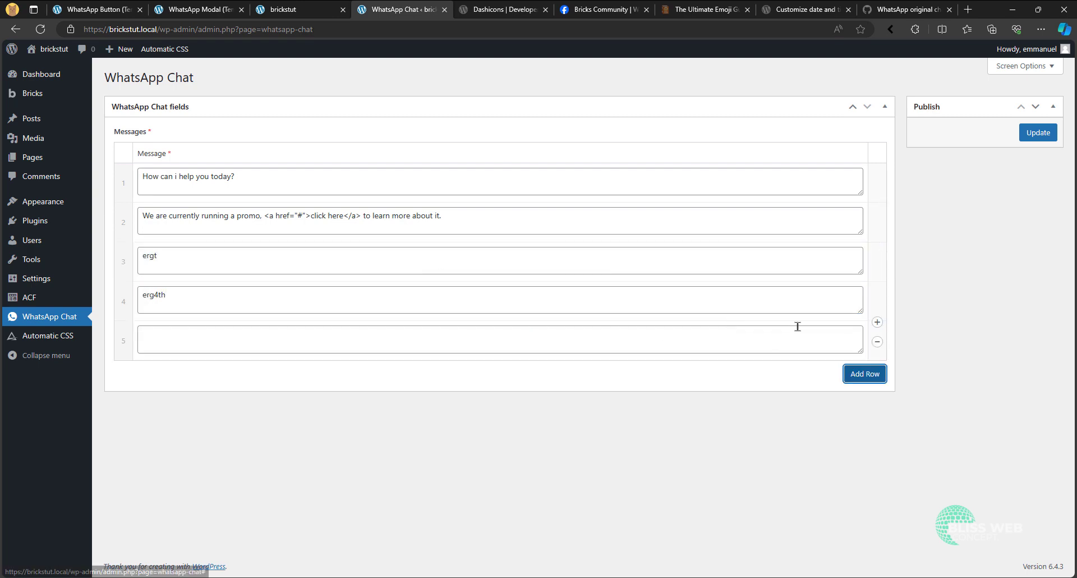
click(483, 335)
text(ryejt)
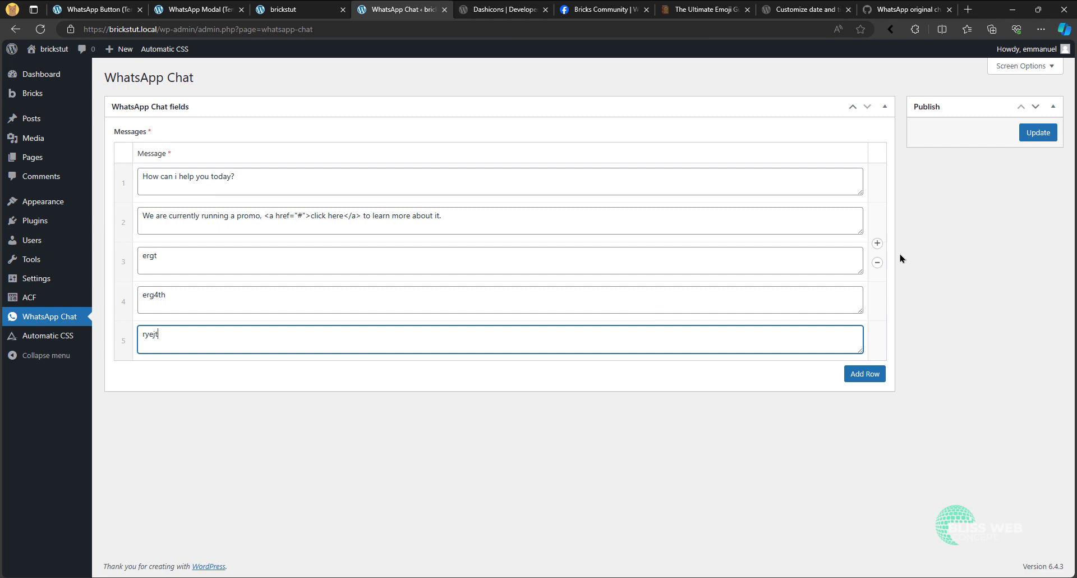
click(1026, 140)
- Reload the live home page, check the badge count and open the chat modal from the WhatsApp button
click(293, 7)
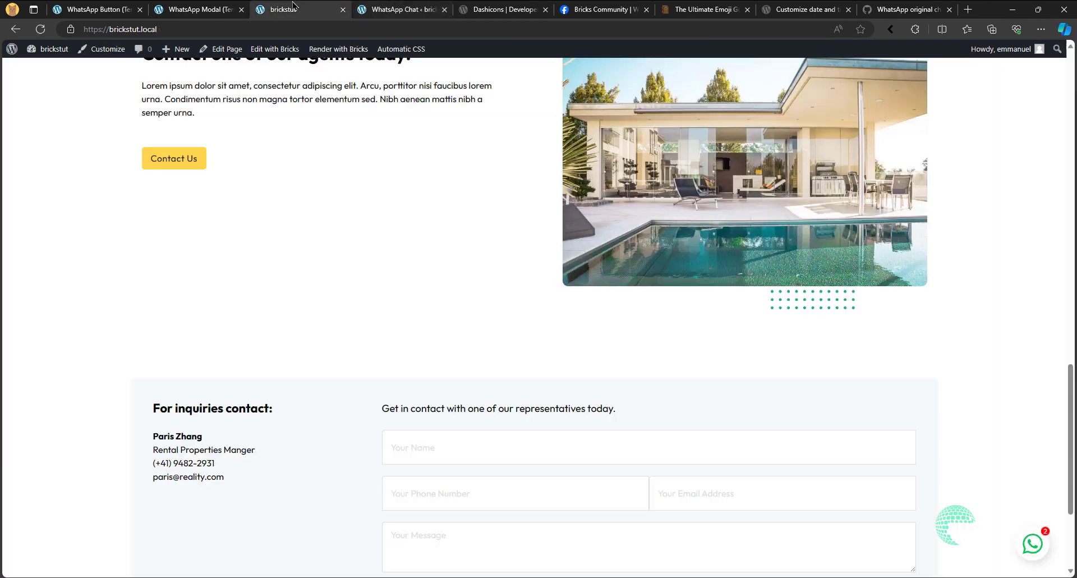
click(41, 29)
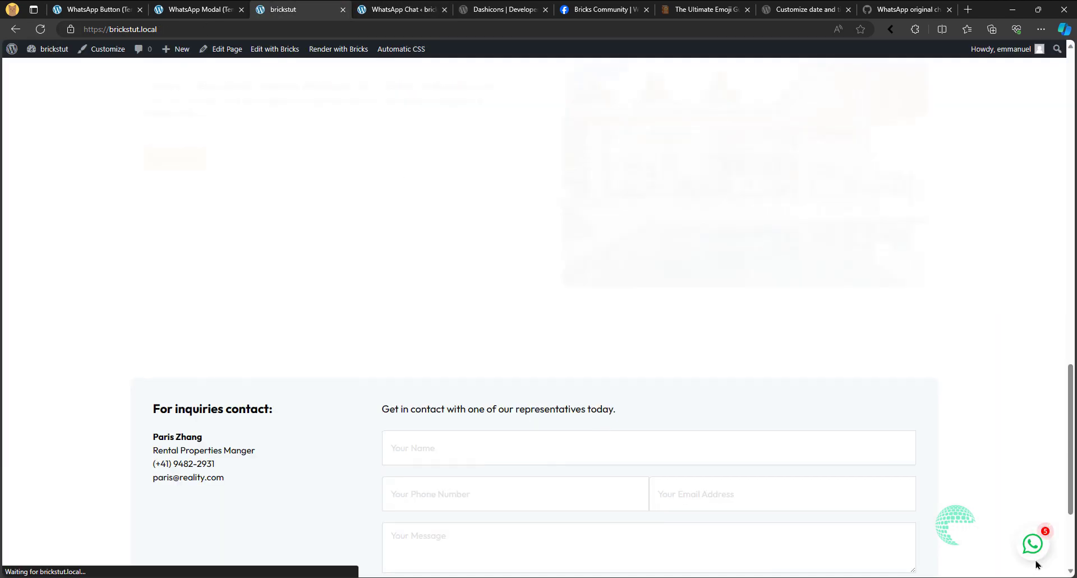
click(1039, 555)
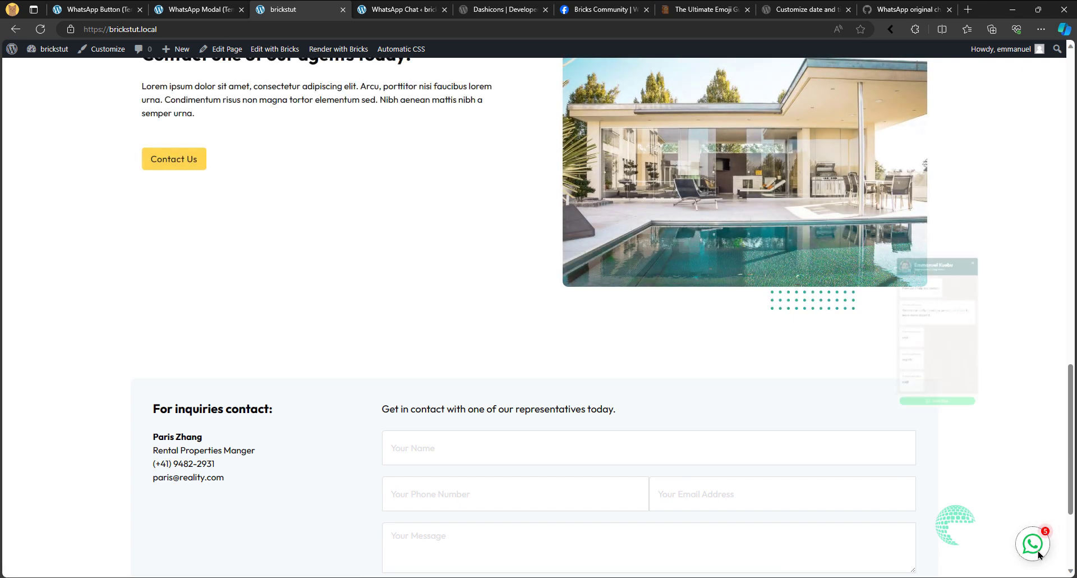
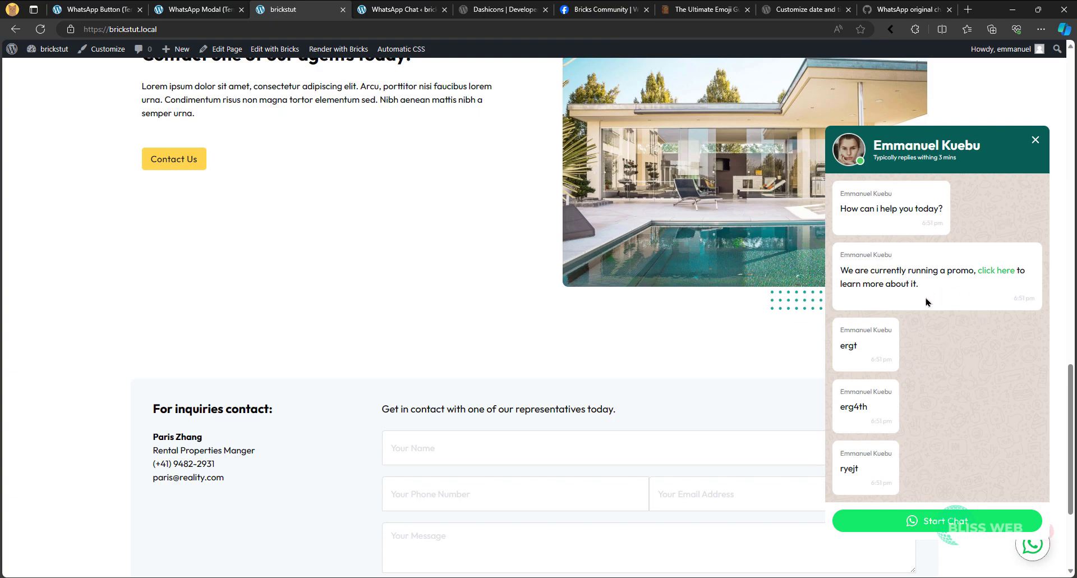
scroll(711, 375, down, 5)
scroll(711, 376, up, 10)
scroll(710, 376, down, 7)
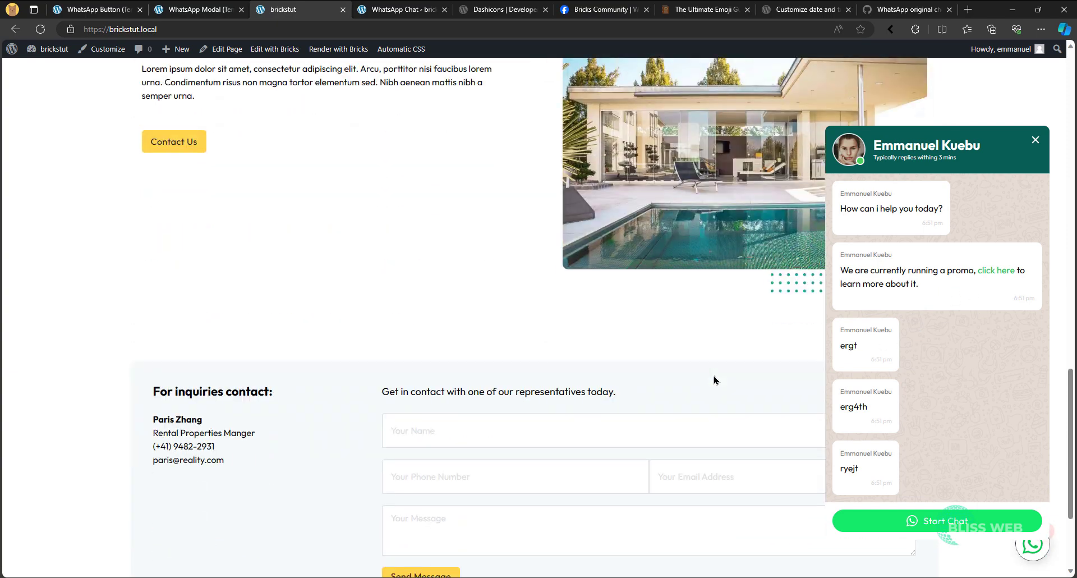
scroll(724, 371, up, 7)
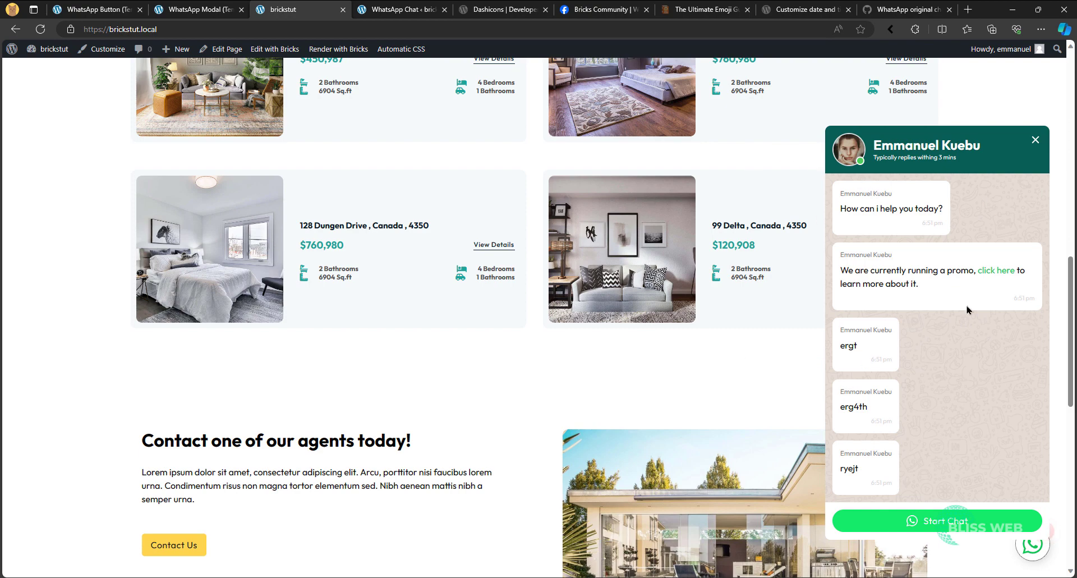
click(415, 10)
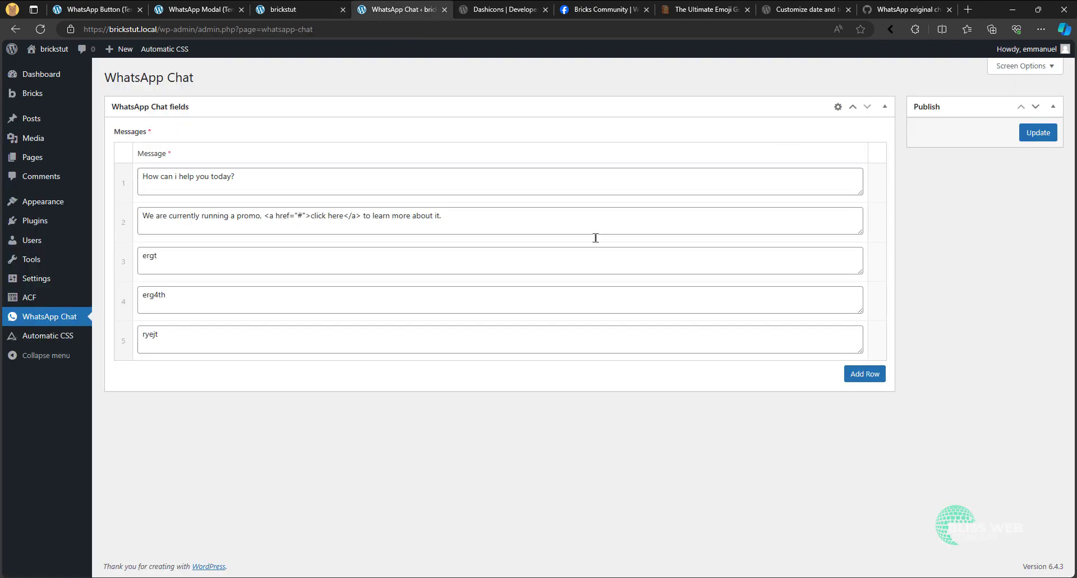
click(120, 10)
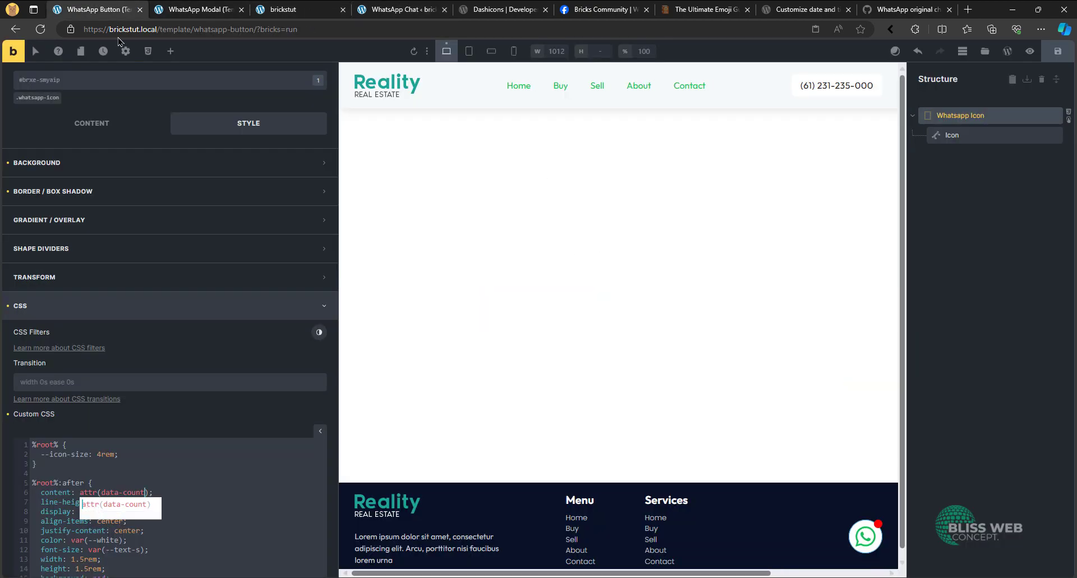
- Open the layout styles of the .whatsapp-modal__body class on the Body element in the WhatsApp Modal template
click(218, 5)
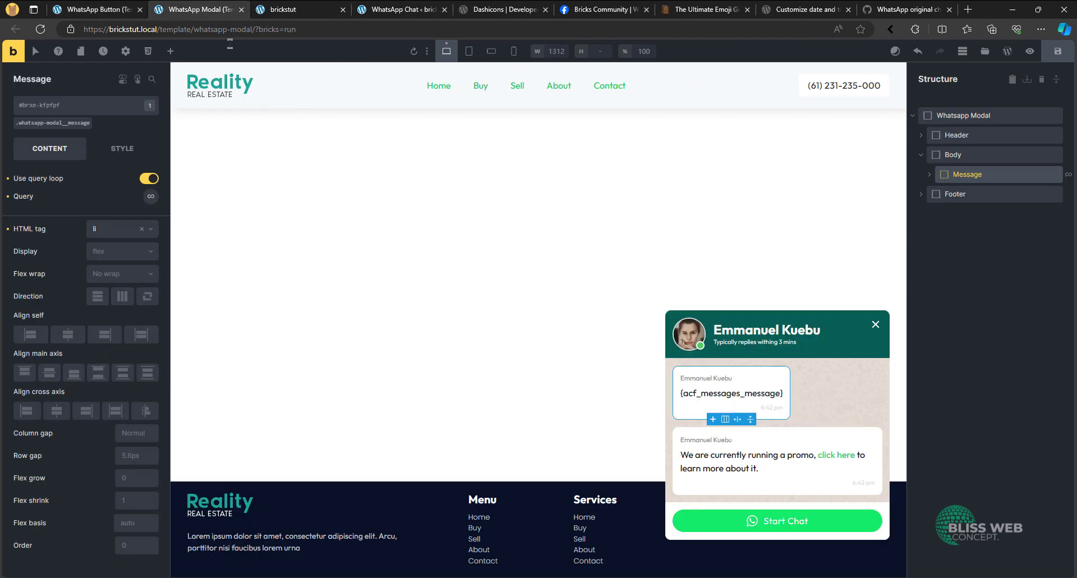
click(962, 157)
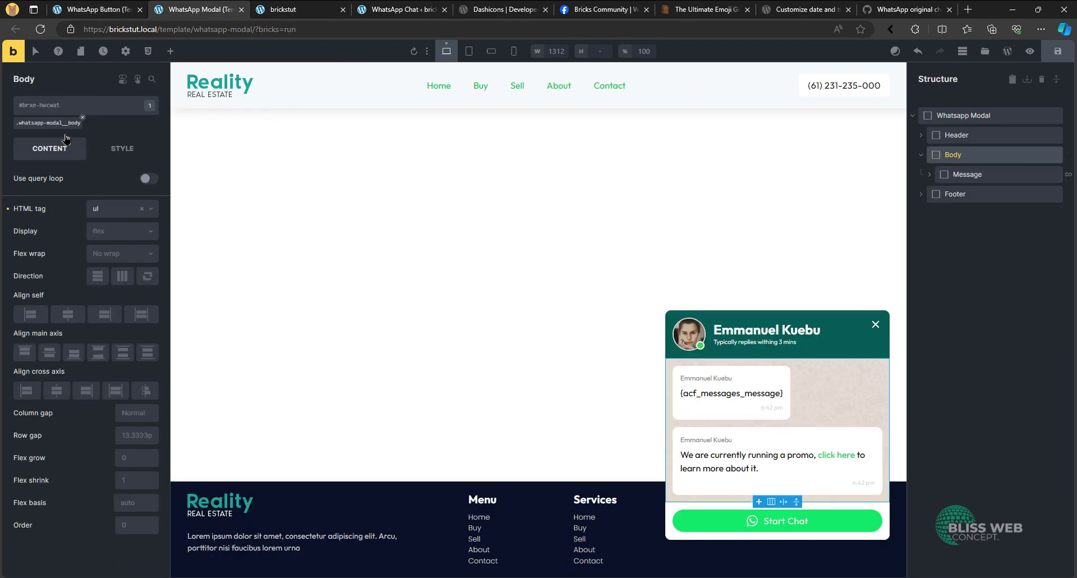
click(107, 149)
click(49, 123)
click(85, 191)
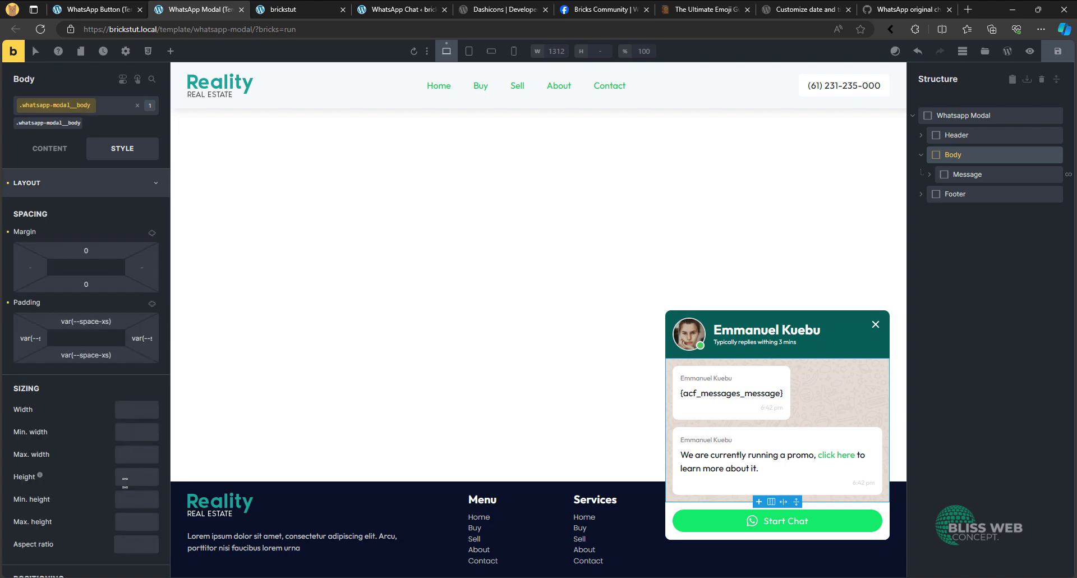
- Try heights of 40rem and 30rem on the modal body, and clear the height again
click(130, 476)
text(4)
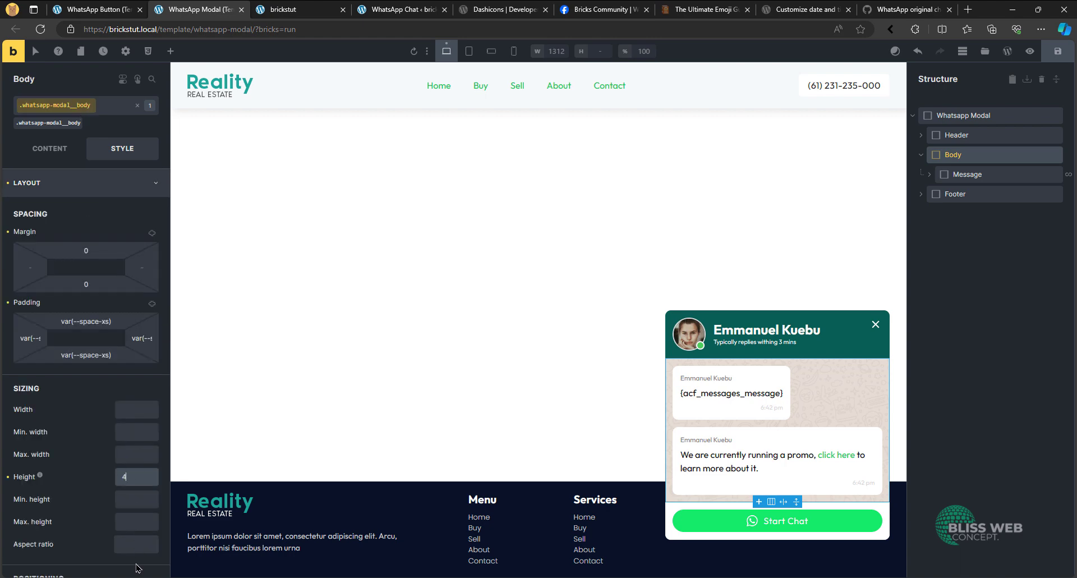
text(0rem)
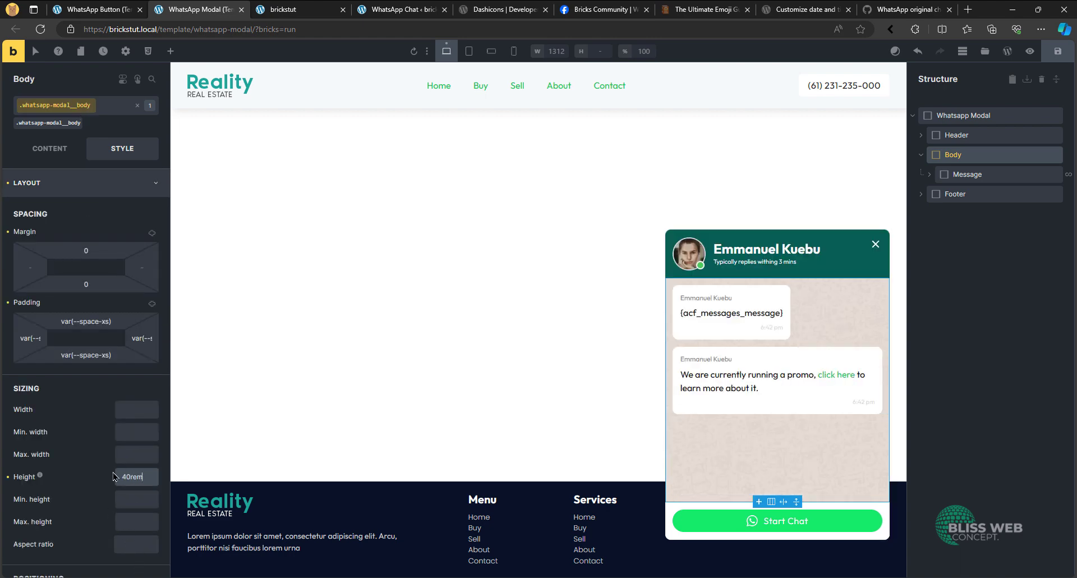
text(3)
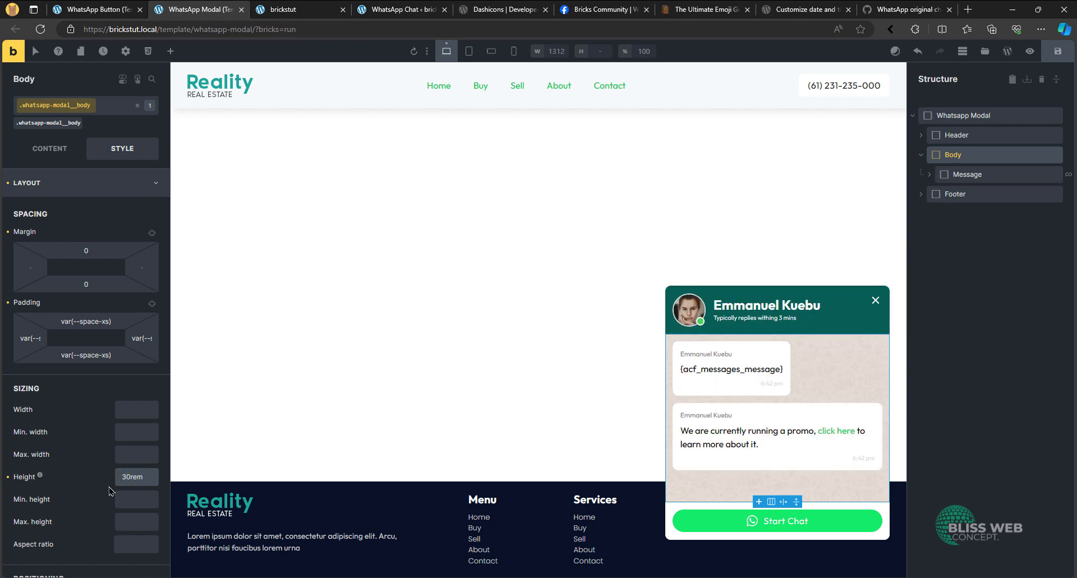
key(ctrl+a)
key(BackSpace)
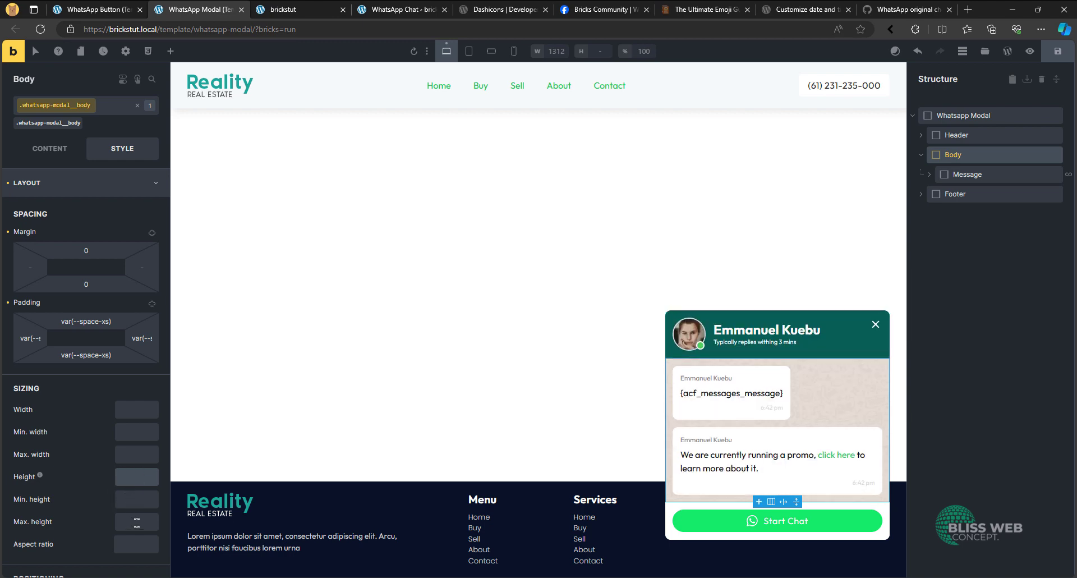
- Set the modal body's maximum height to 30rem, save the template and reload the live homepage
click(136, 521)
key(ctrl+s)
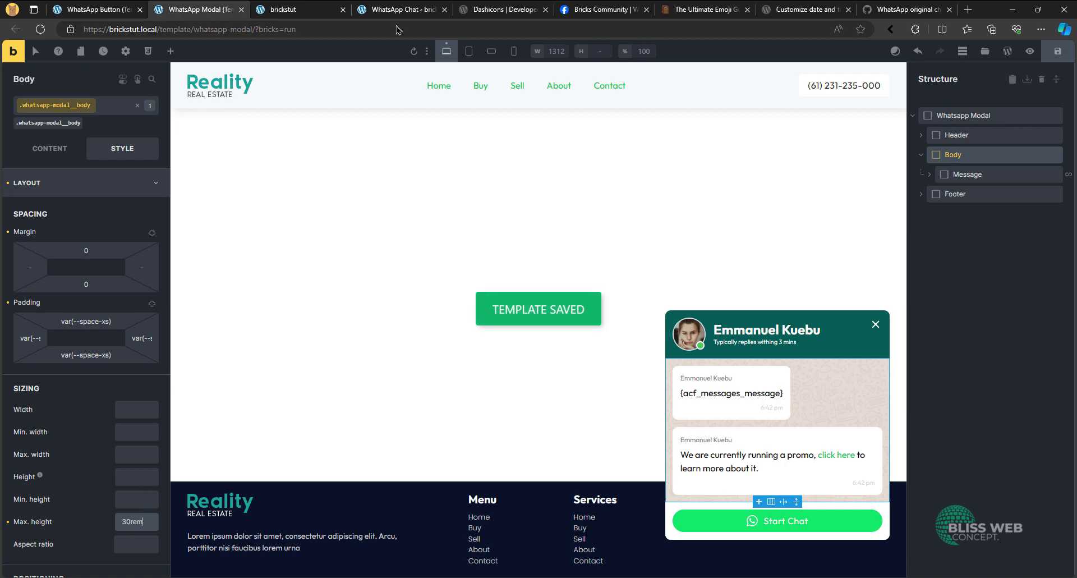
click(297, 10)
click(40, 33)
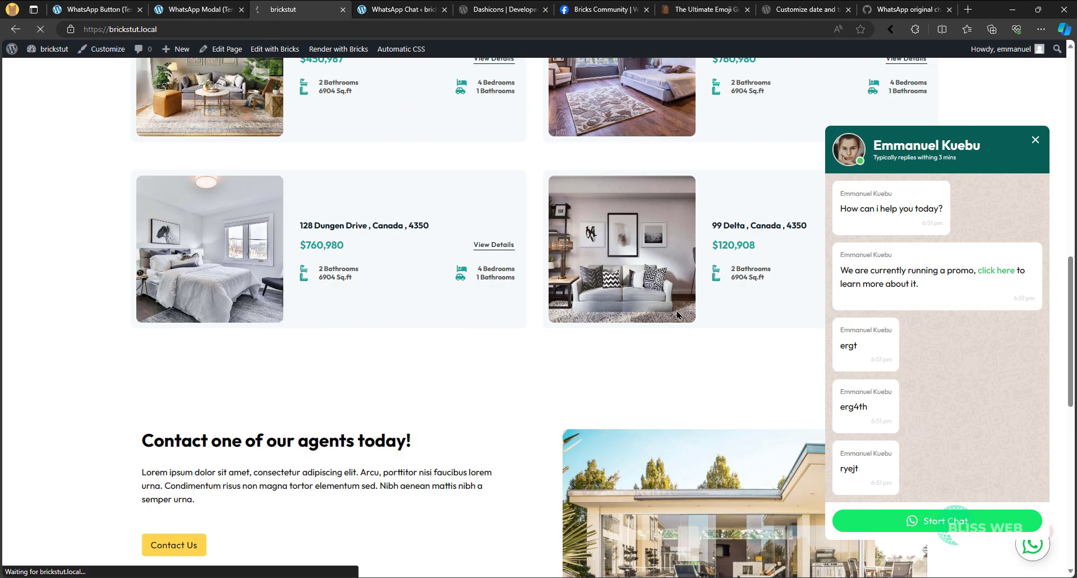
- Open the WhatsApp chat popup on the homepage and check how its messages scroll
click(1032, 543)
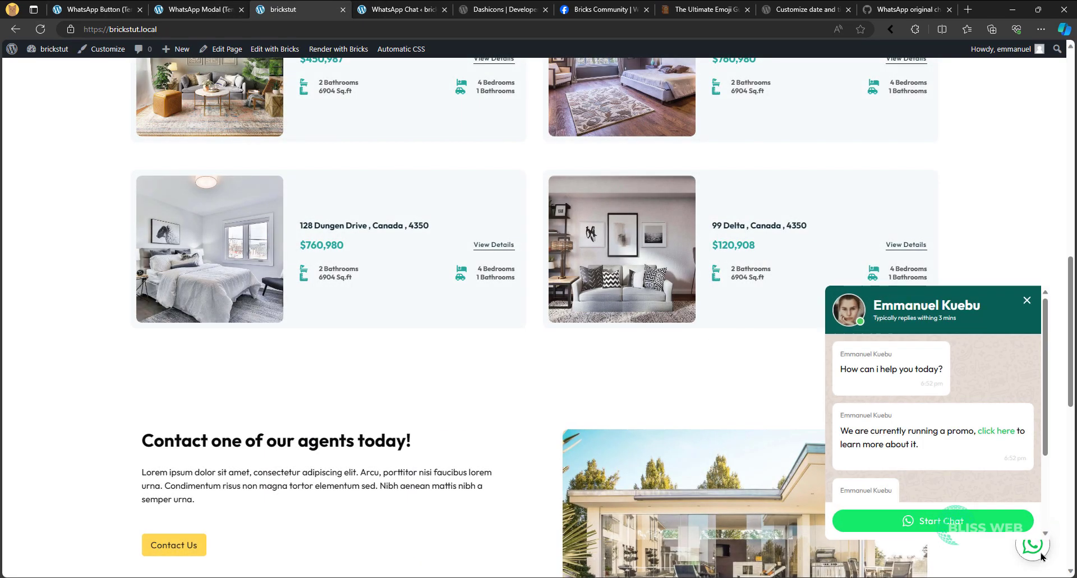
scroll(938, 425, down, 4)
scroll(938, 424, down, 2)
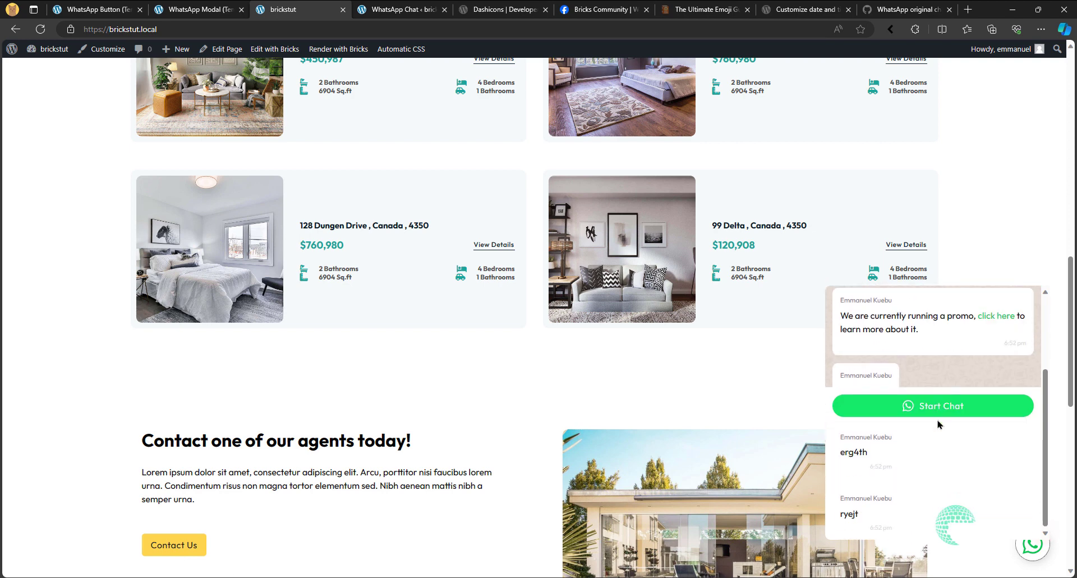
scroll(914, 374, up, 2)
scroll(925, 427, down, 3)
scroll(914, 477, up, 3)
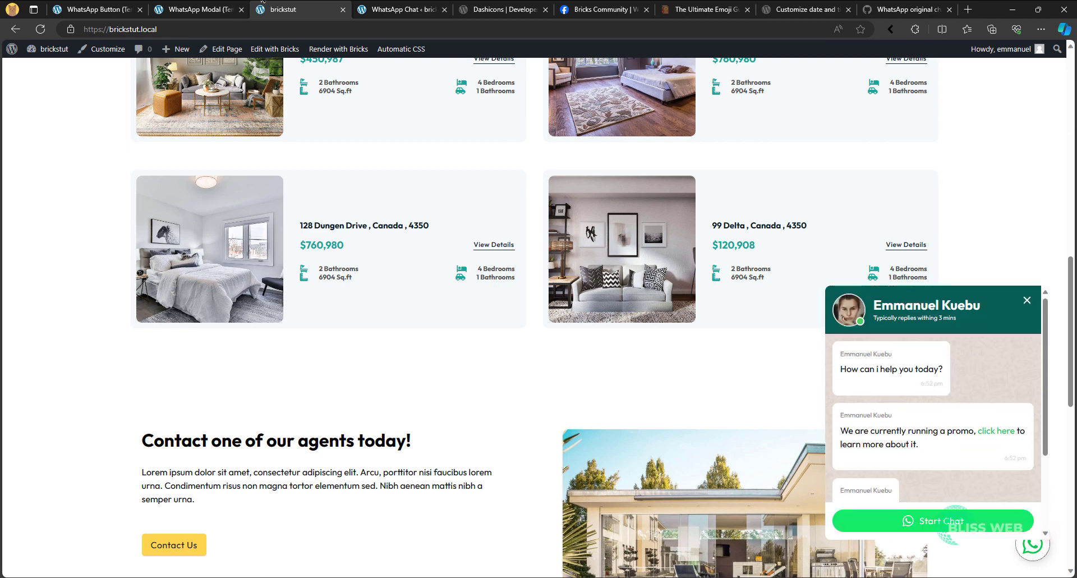
- Set the modal body's overflow to auto in the WhatsApp Modal template, save it and reload the canvas
click(179, 7)
scroll(118, 225, down, 8)
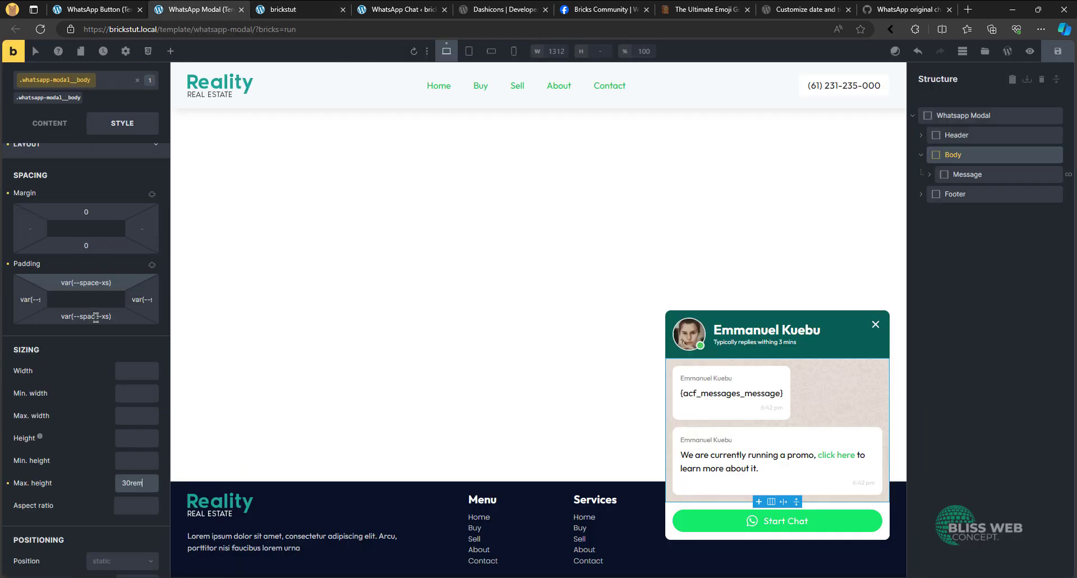
click(102, 447)
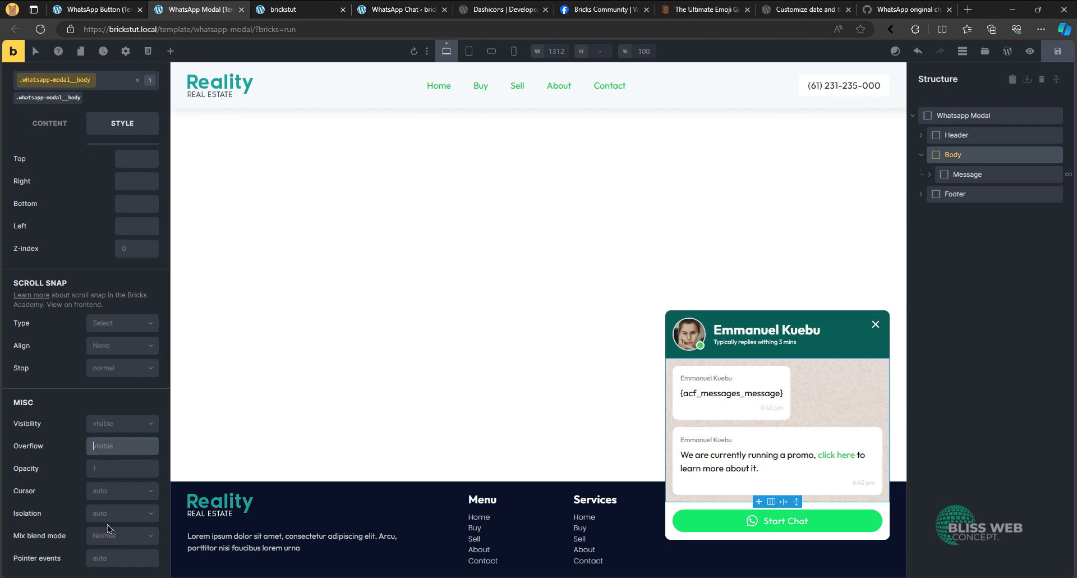
key(ctrl+s)
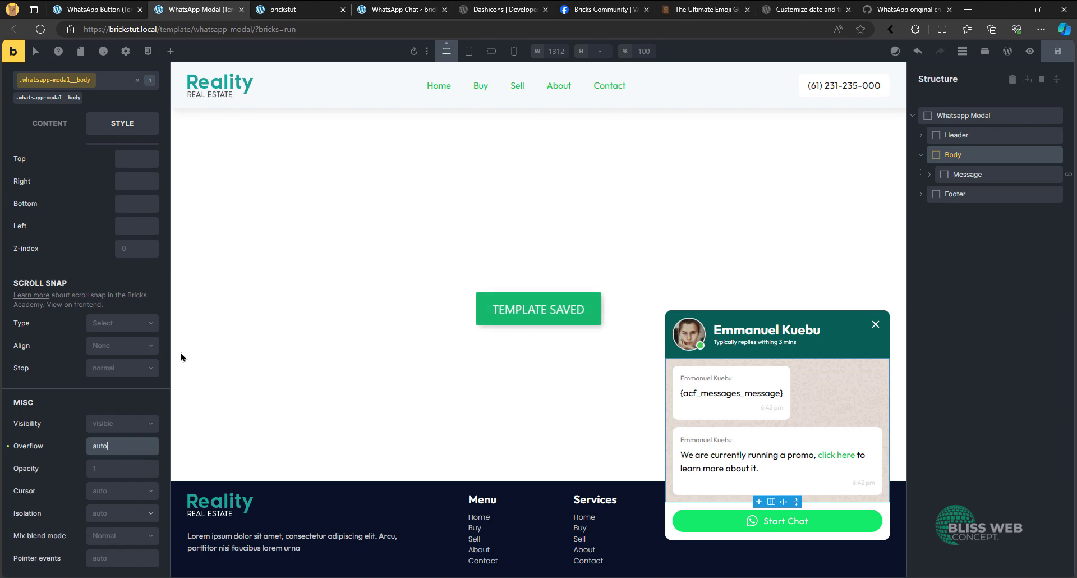
click(412, 52)
- Reload the live homepage, open the chat popup and test scrolling through its message list
click(292, 10)
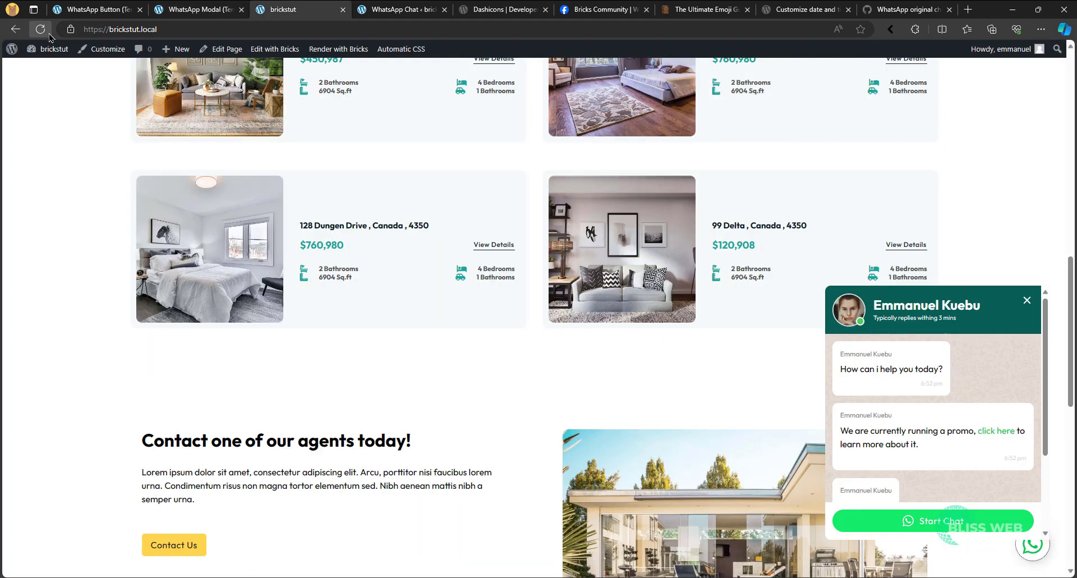
click(41, 30)
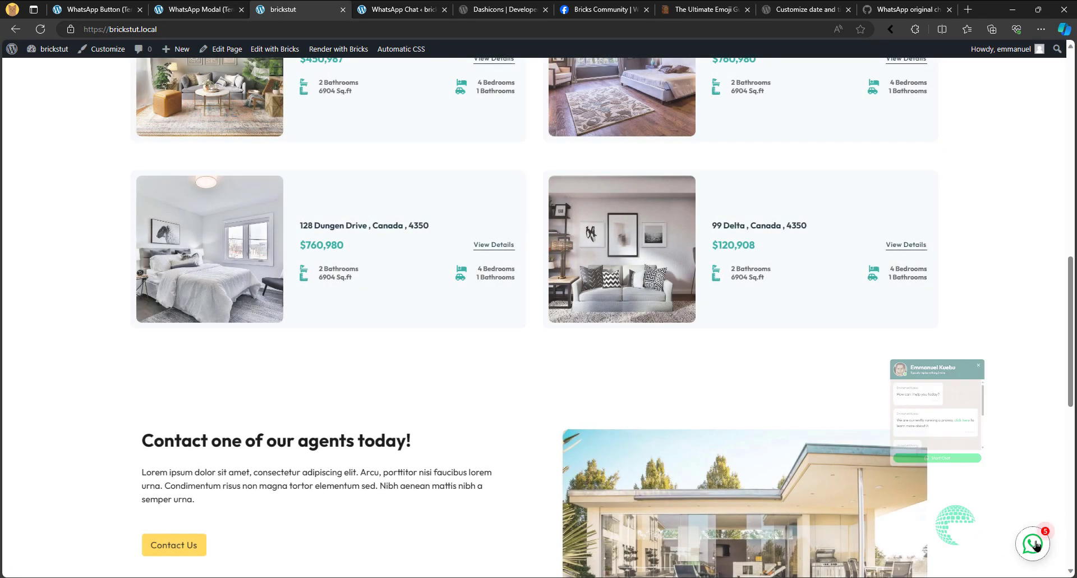
scroll(1009, 430, down, 3)
scroll(1010, 430, up, 3)
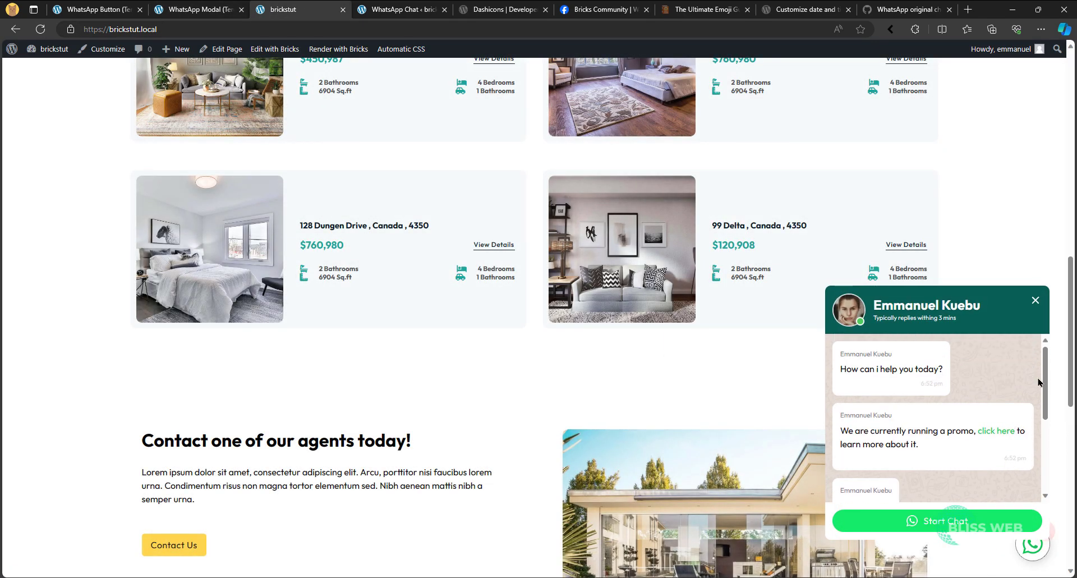
drag(1046, 374, 1034, 309)
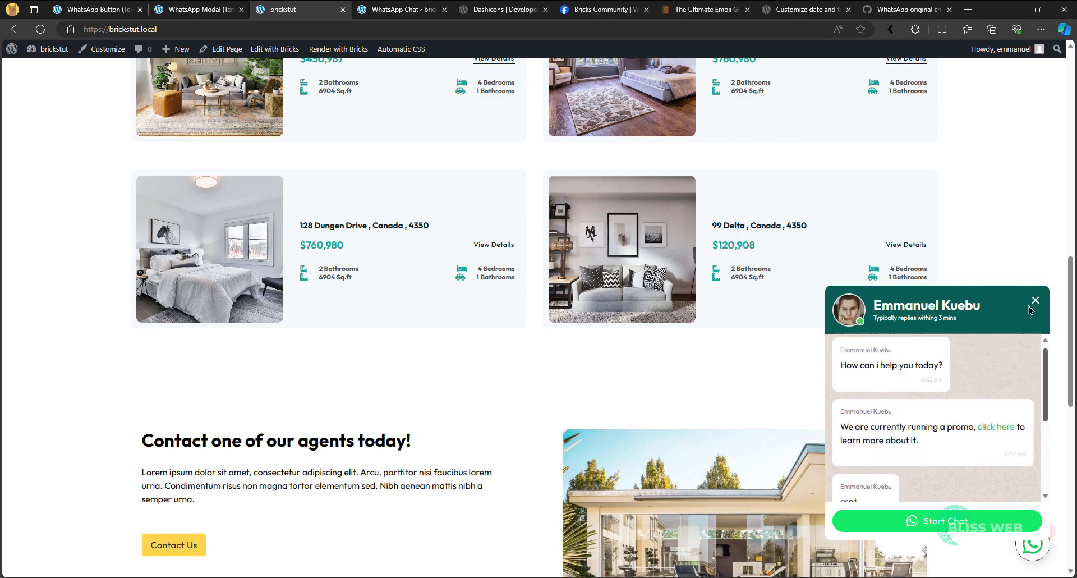
scroll(1007, 447, down, 1)
scroll(1006, 447, down, 3)
scroll(1016, 404, up, 5)
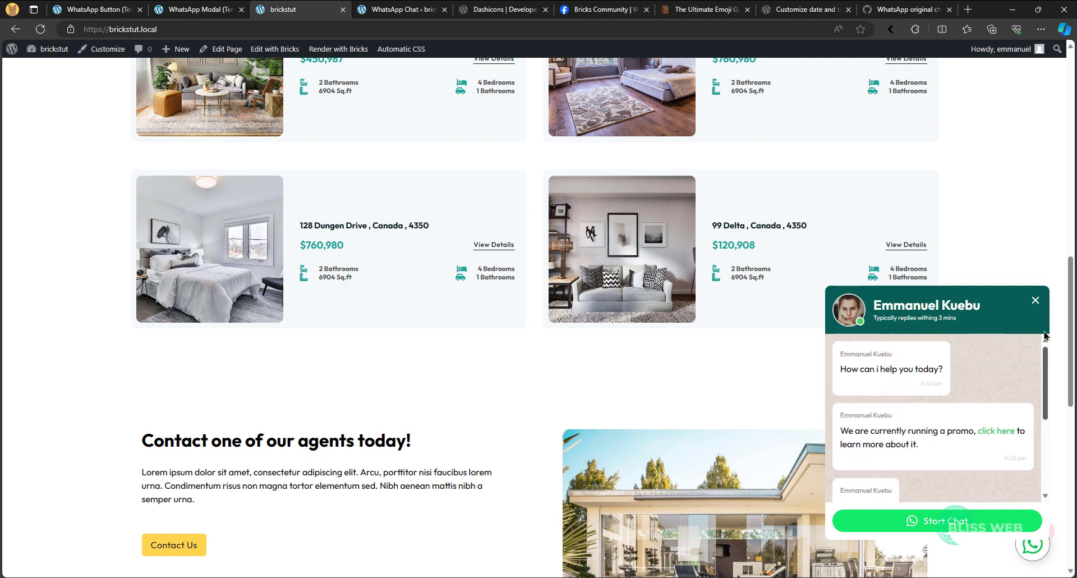
scroll(1031, 337, down, 5)
- Test scrolling the homepage behind the open chat popup, and check closing and reopening the popup
scroll(1030, 337, up, 1)
scroll(750, 393, up, 3)
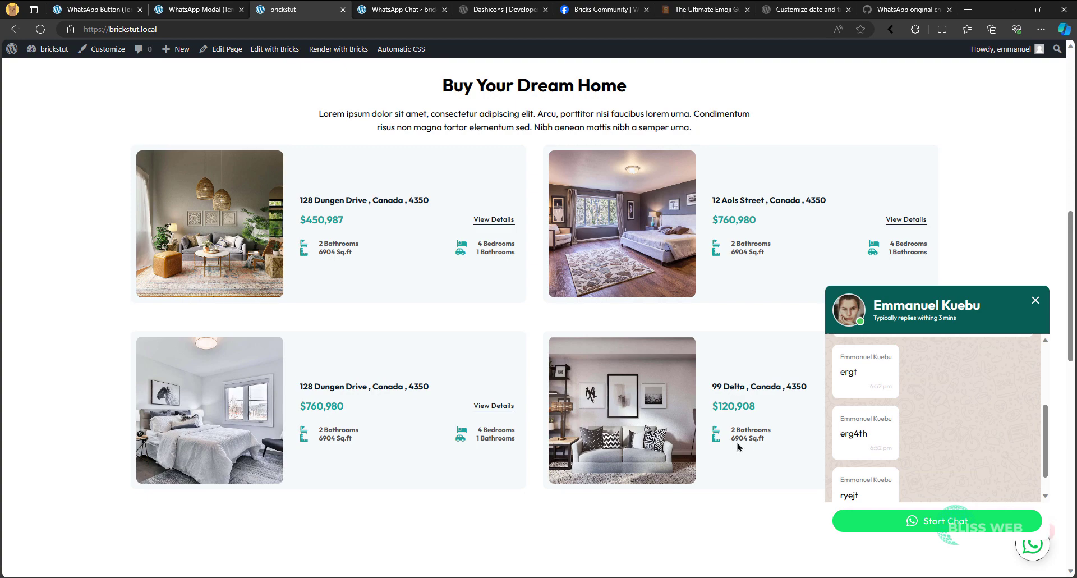
scroll(864, 468, down, 1)
scroll(803, 505, up, 7)
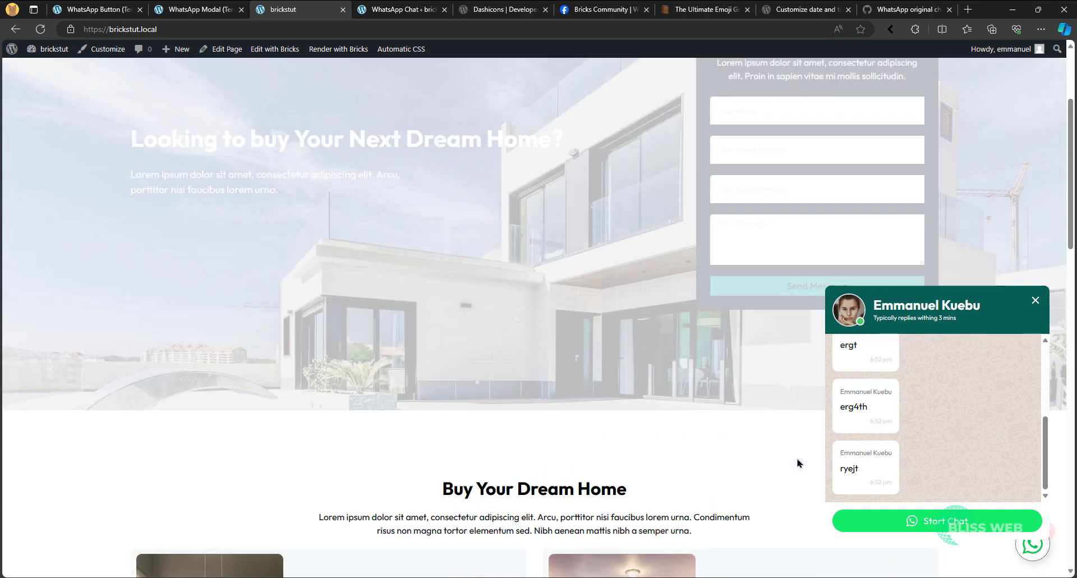
scroll(797, 466, down, 3)
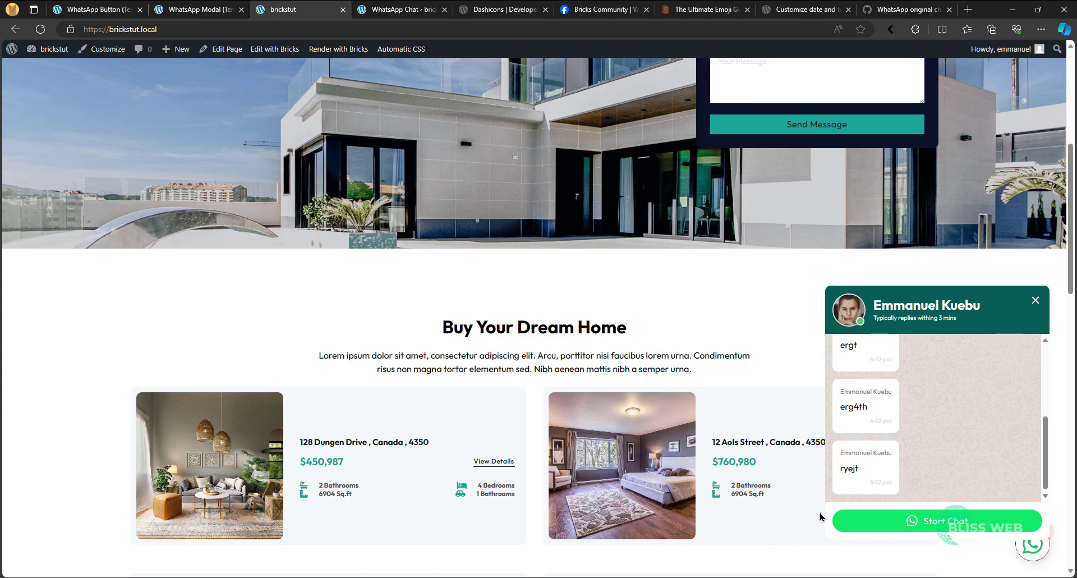
scroll(807, 466, up, 7)
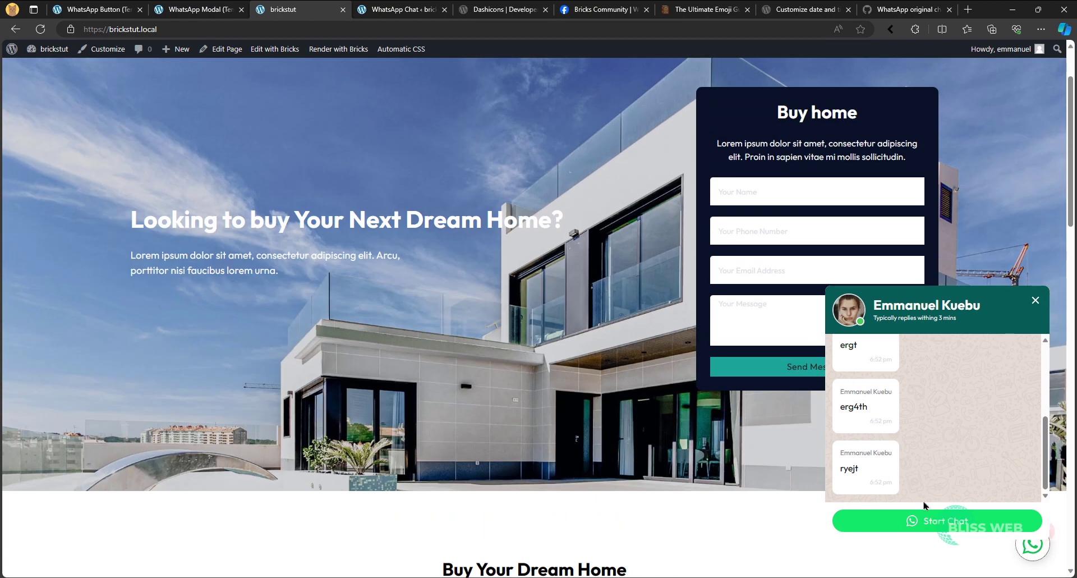
click(758, 521)
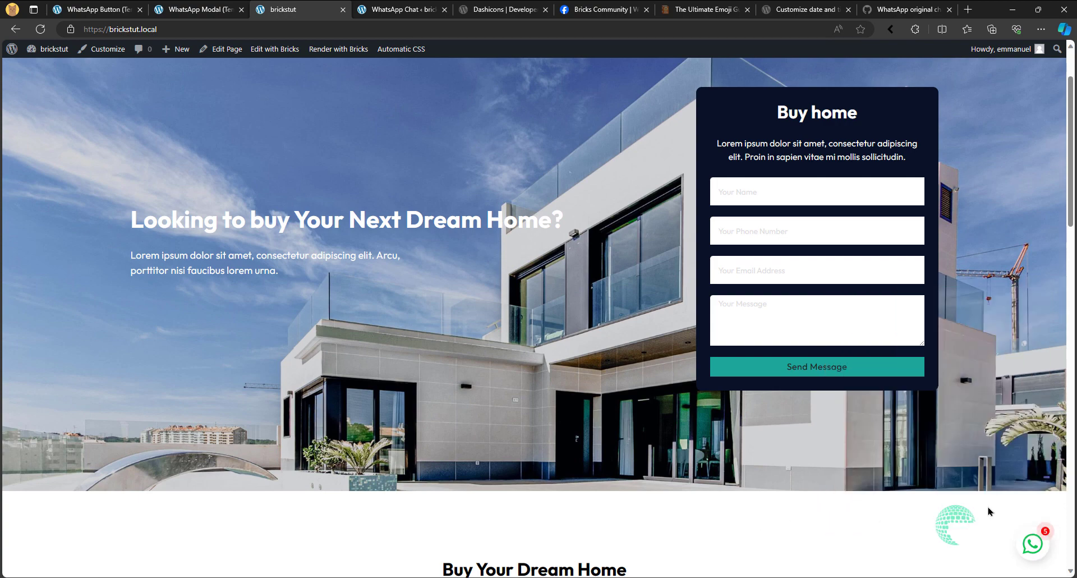
click(1031, 544)
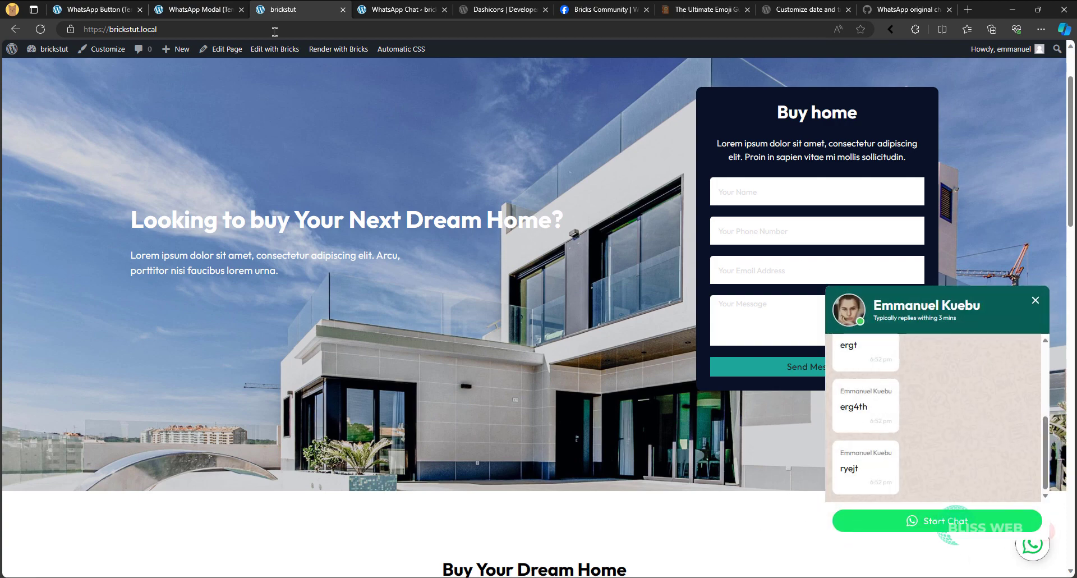
- In the WhatsApp Modal template's popup settings, give the popup content a box shadow with X 3, Y 5 and blur 15
click(193, 9)
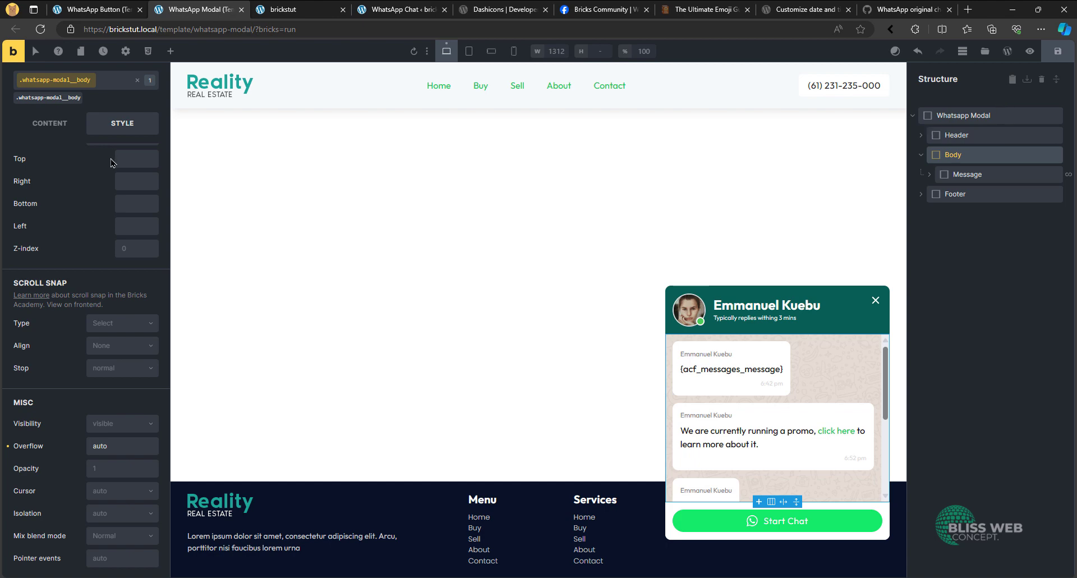
click(126, 51)
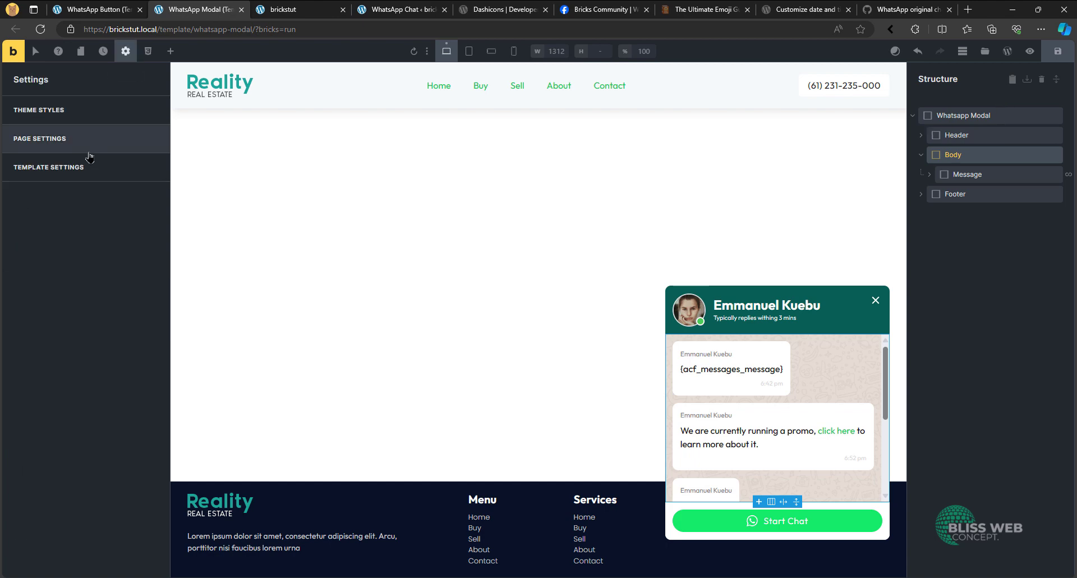
click(70, 165)
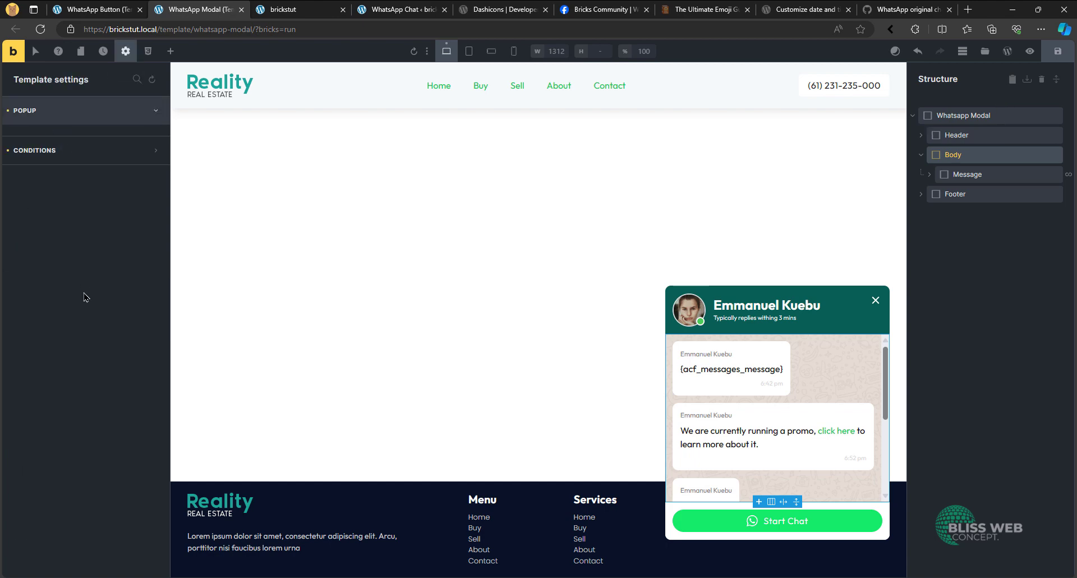
click(72, 114)
scroll(76, 344, down, 8)
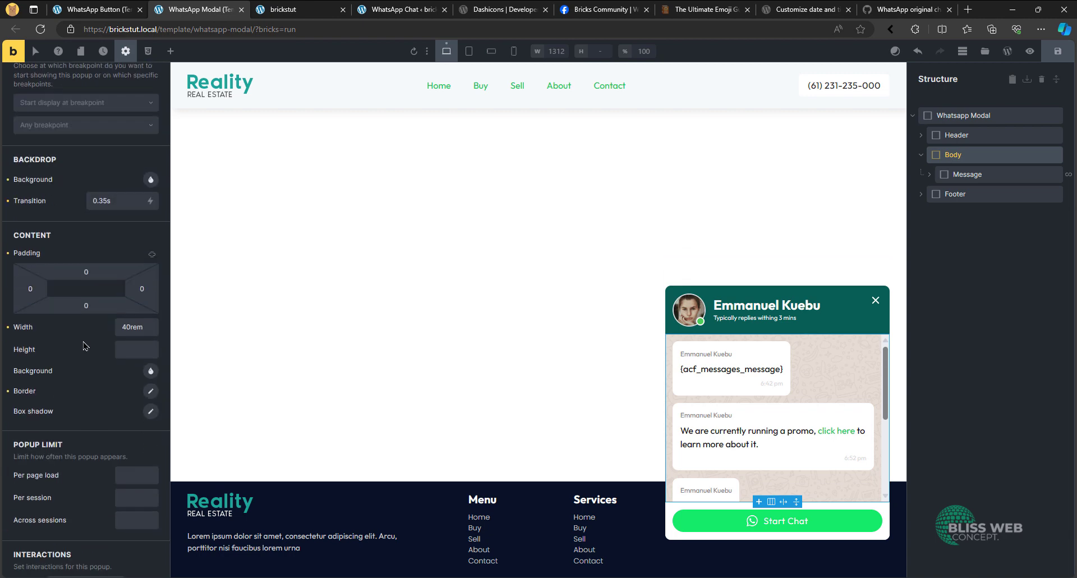
click(150, 357)
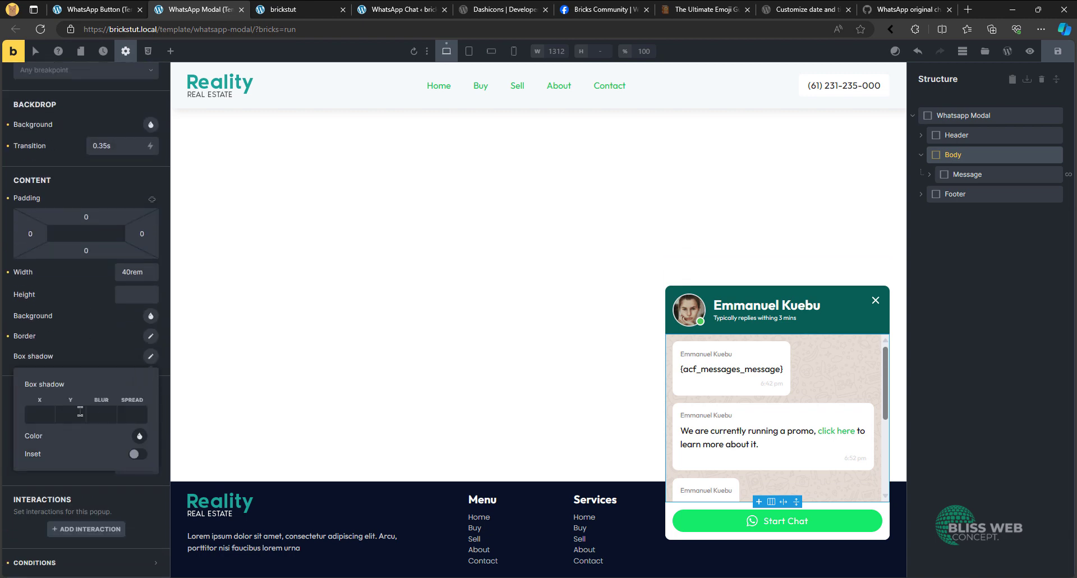
click(105, 412)
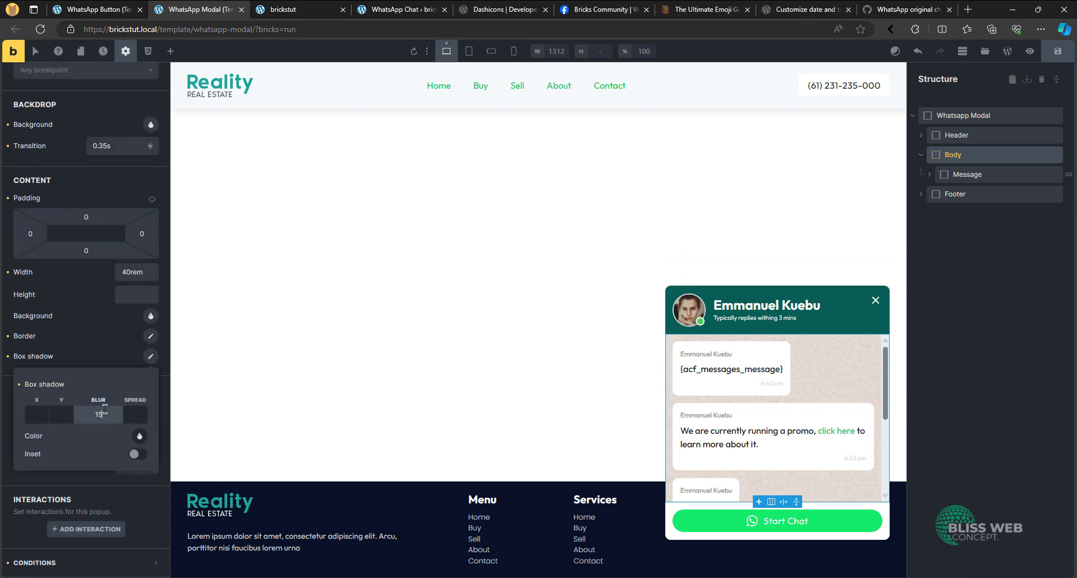
text(15)
click(60, 413)
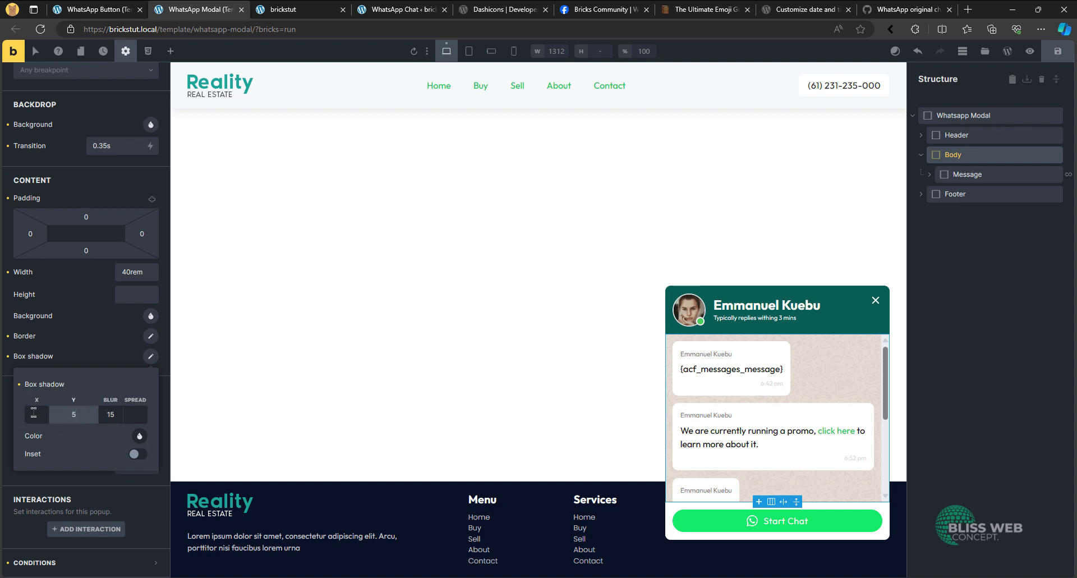
click(34, 413)
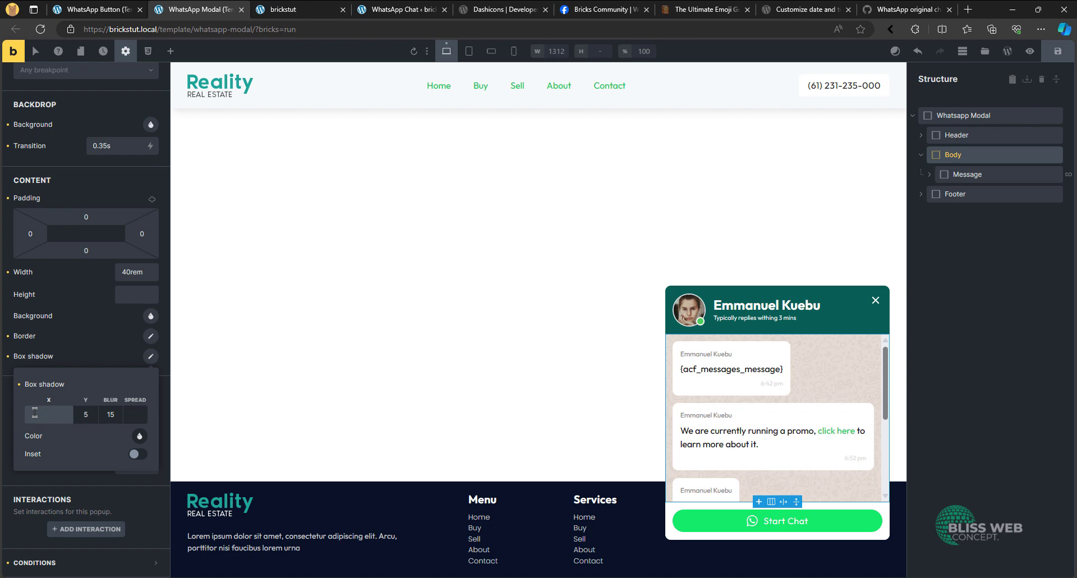
- Set the box shadow colour to RGB 0, 0, 0 with 0.15 alpha and save the template
click(140, 436)
scroll(131, 456, down, 2)
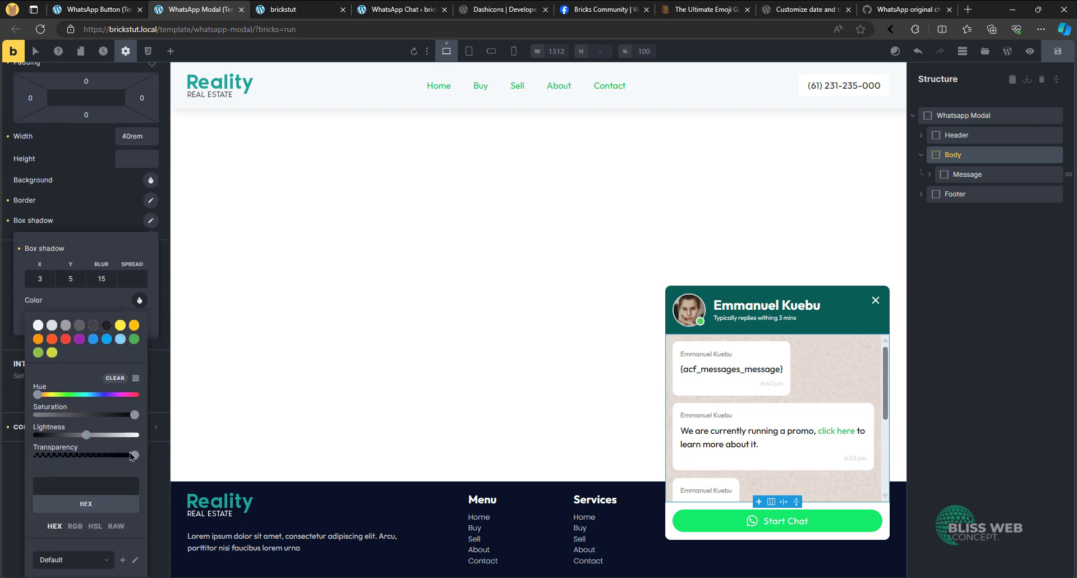
click(75, 527)
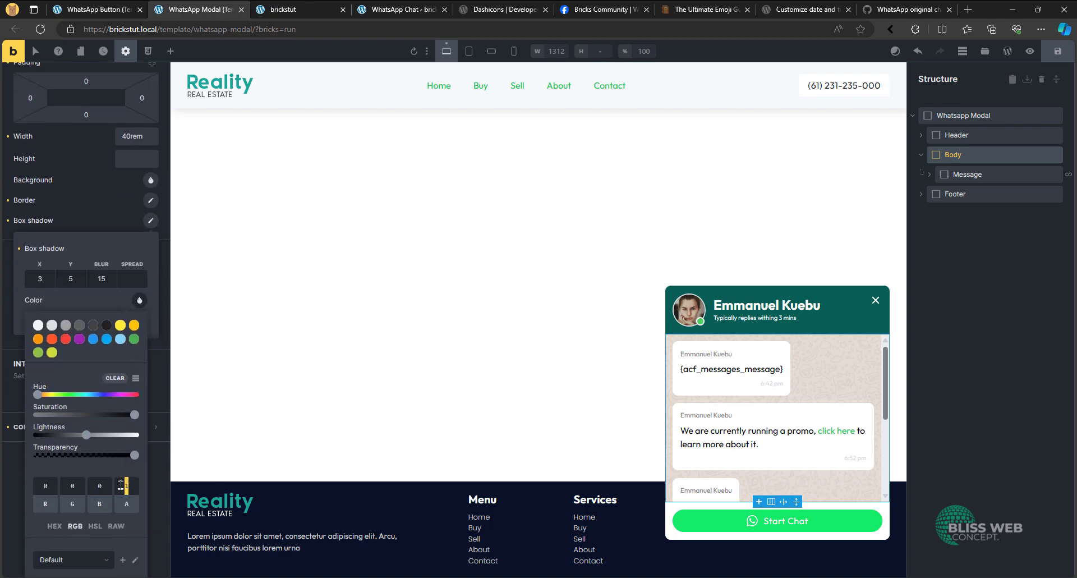
text(0.15)
key(ctrl+s)
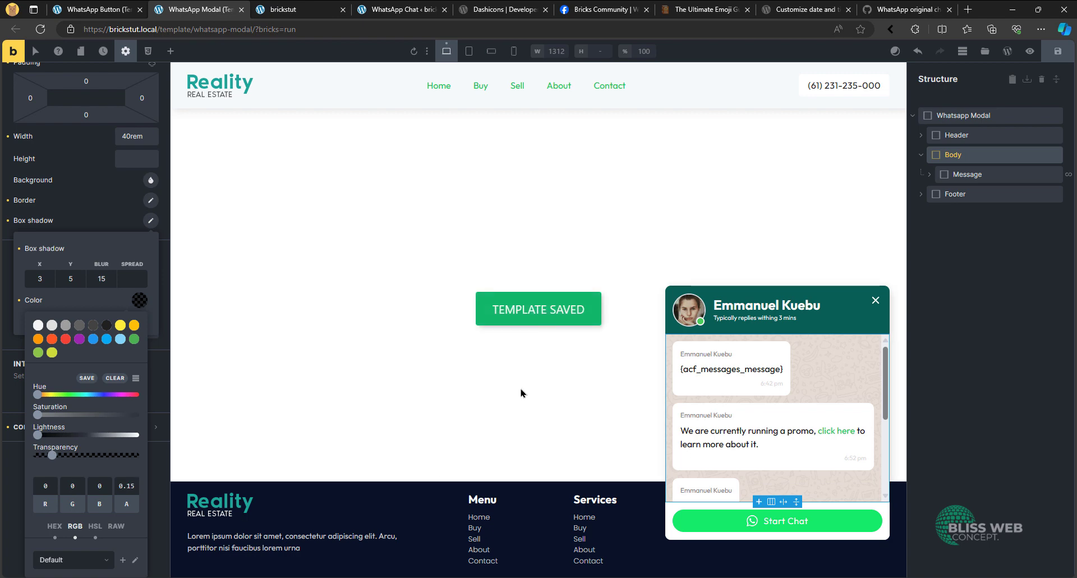
- Return to the live homepage and examine the open chat popup's box shadow against different sections of the page
click(297, 10)
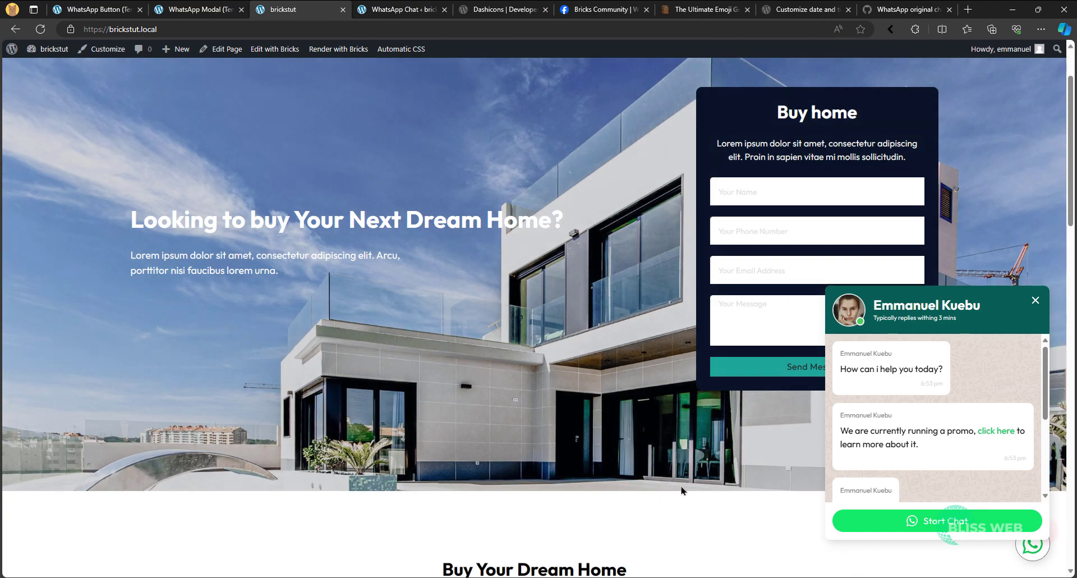
scroll(682, 491, down, 10)
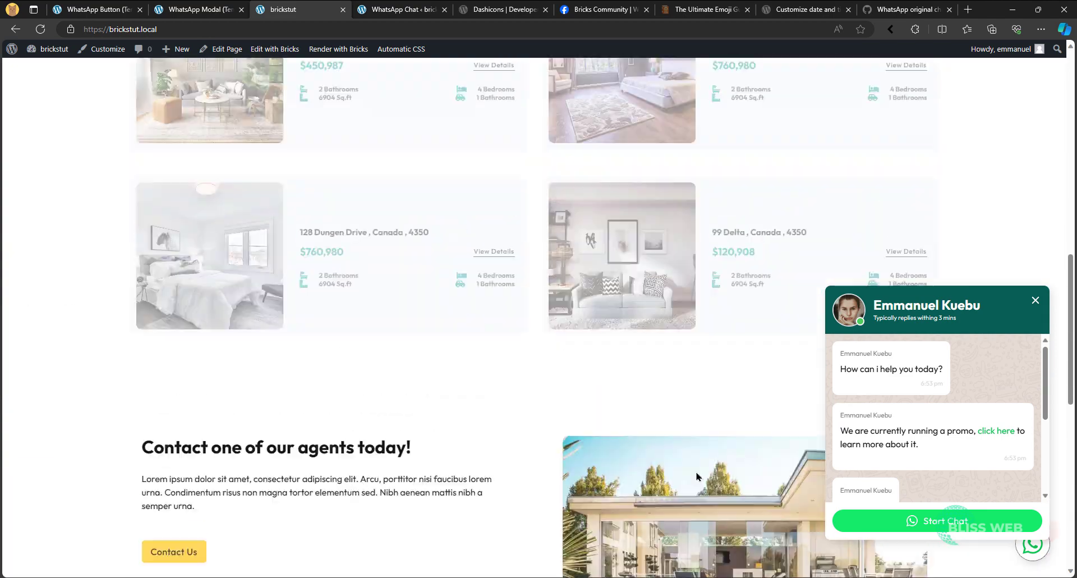
scroll(697, 477, up, 4)
scroll(698, 476, down, 8)
scroll(698, 476, up, 12)
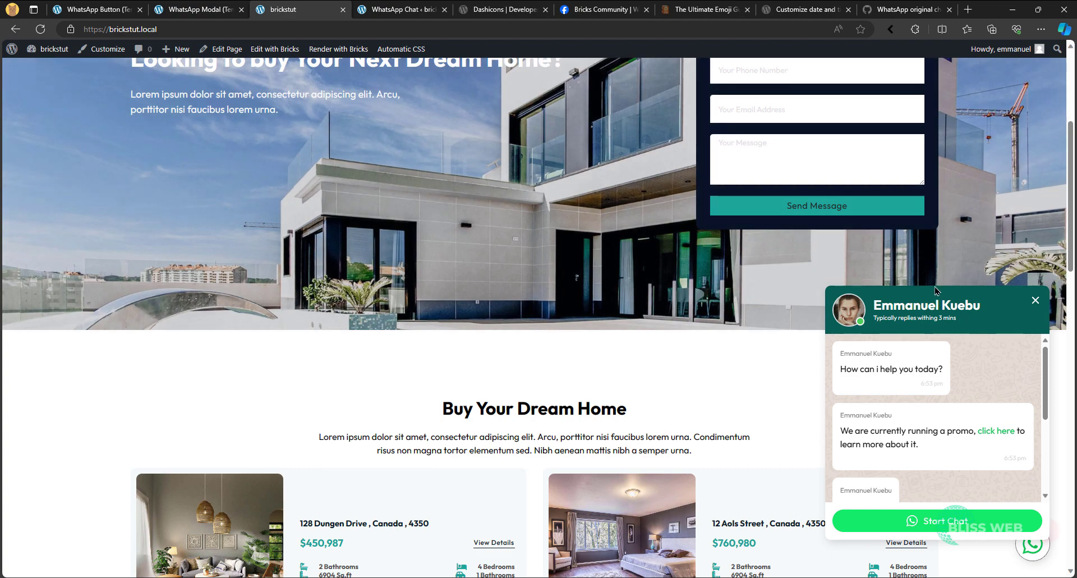
scroll(941, 296, down, 9)
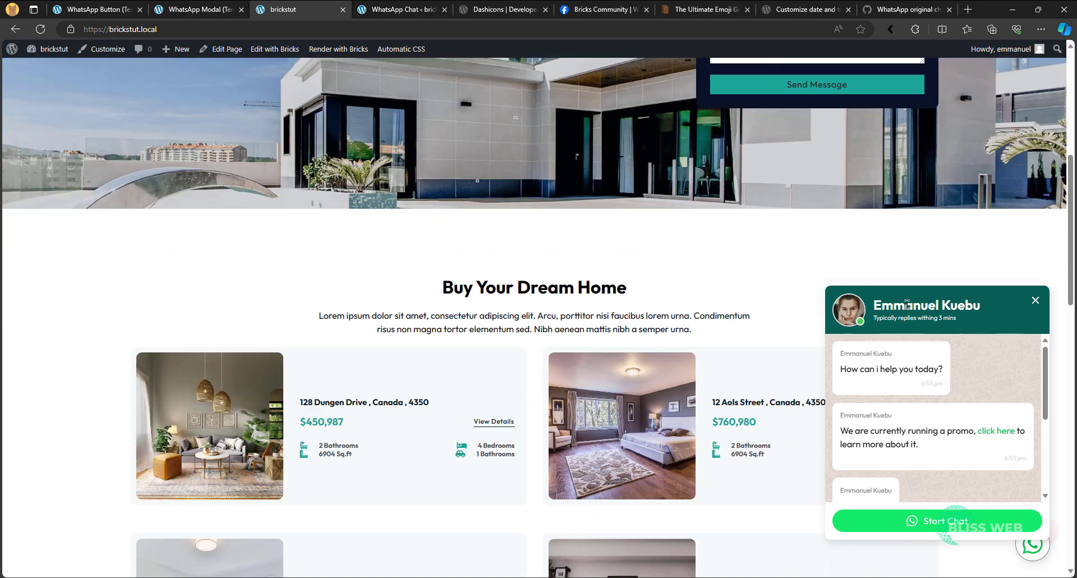
scroll(930, 406, down, 1)
scroll(930, 405, up, 1)
- Test scrolling back and forth through the message list inside the chat popup on the live homepage
scroll(932, 407, down, 3)
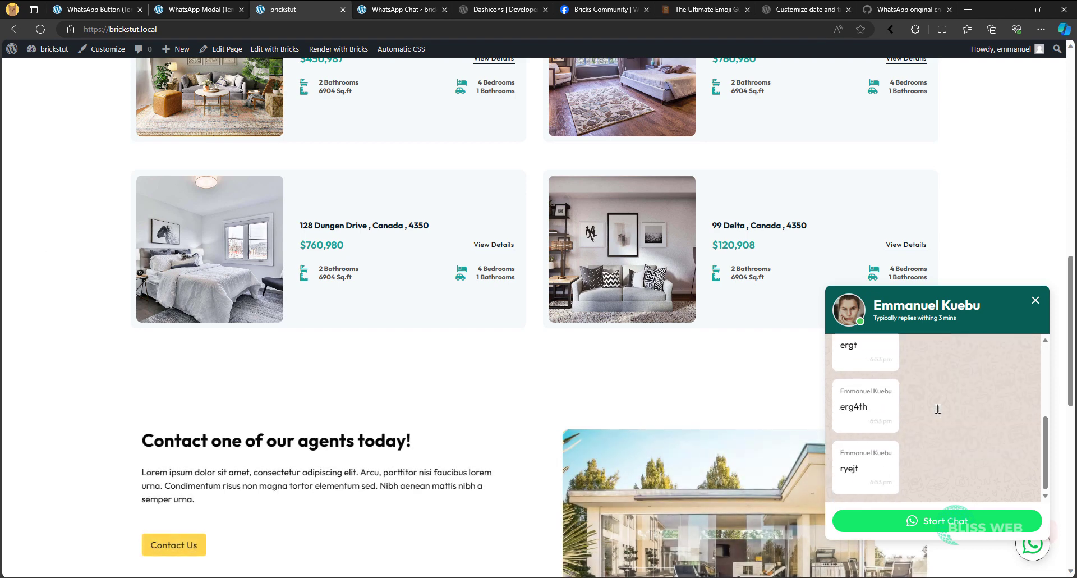
scroll(937, 409, up, 3)
scroll(938, 409, down, 3)
scroll(937, 409, up, 3)
scroll(949, 414, down, 3)
scroll(954, 418, up, 3)
scroll(956, 422, down, 3)
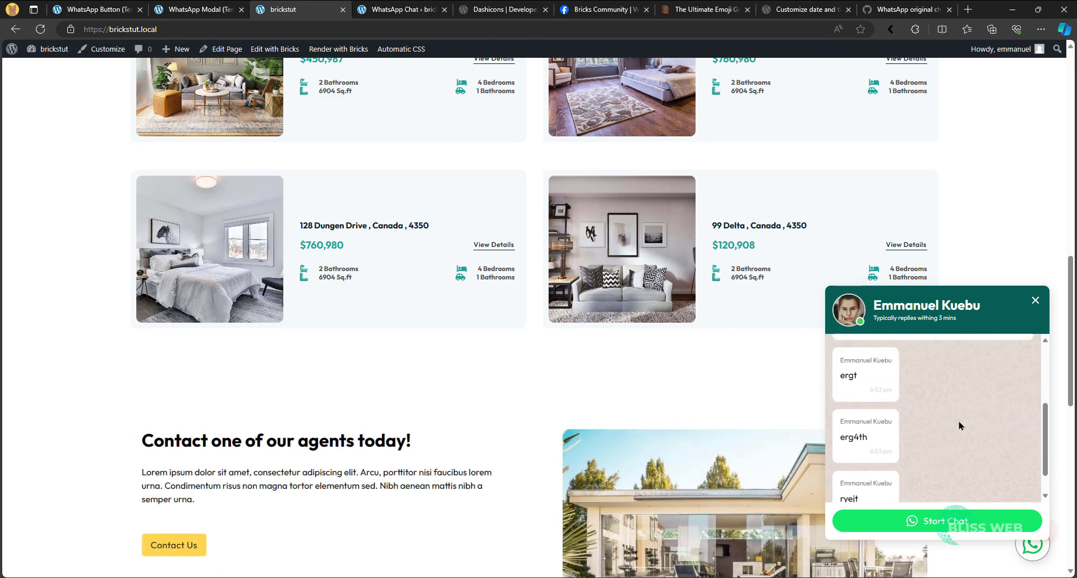
scroll(959, 425, up, 3)
scroll(959, 426, down, 4)
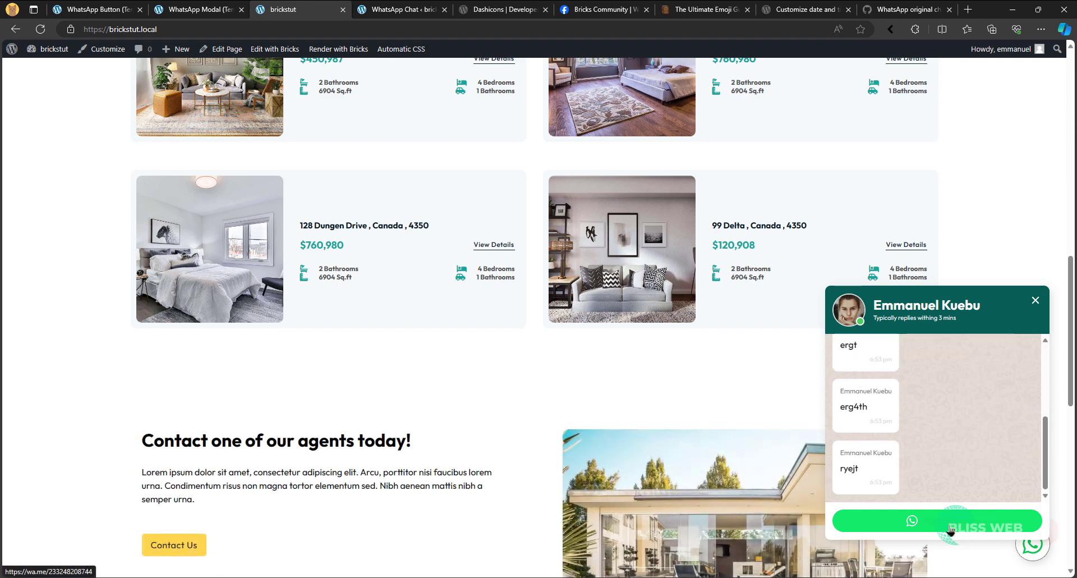